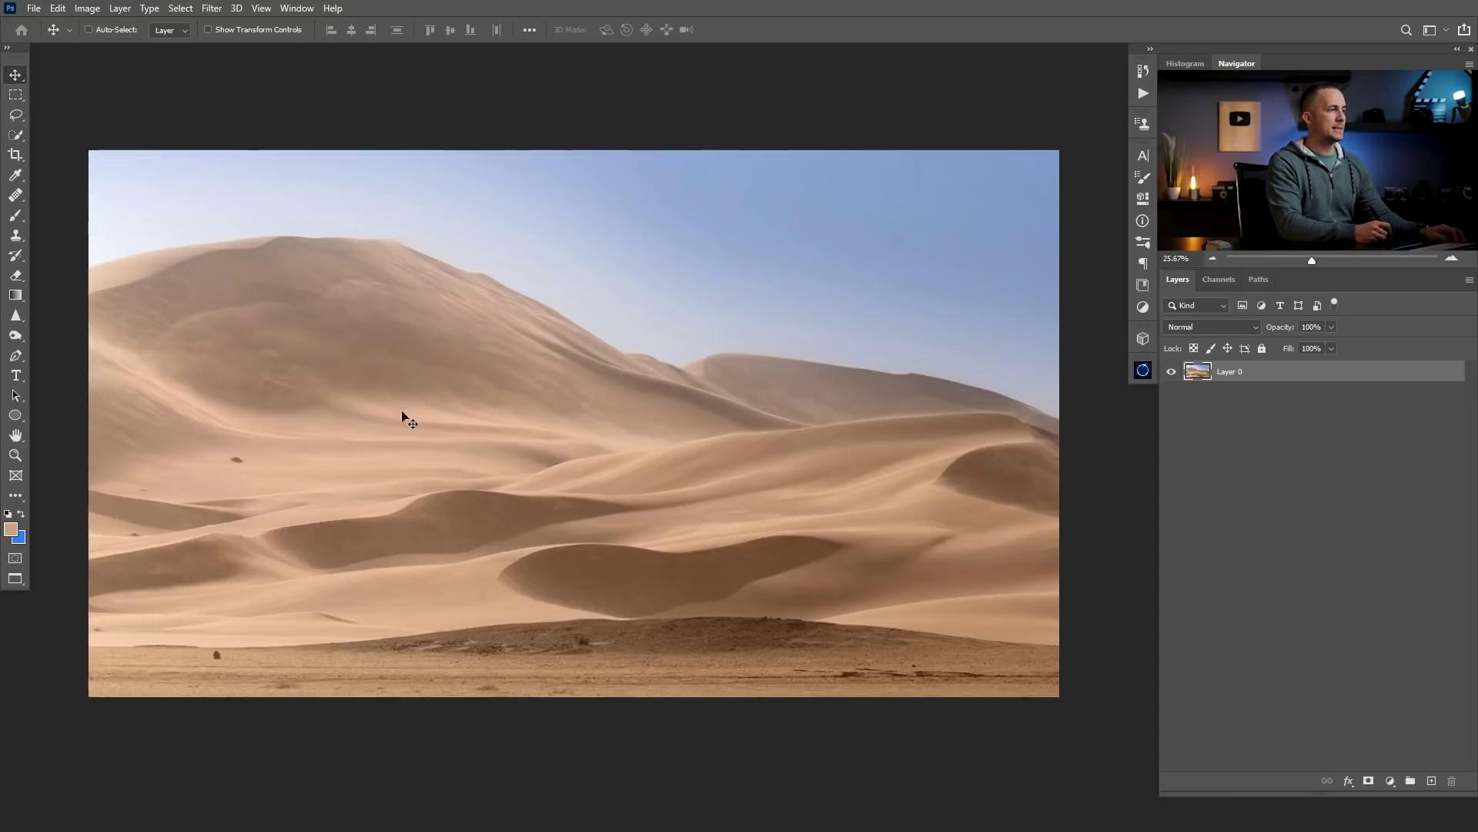
Rename the dune photo's layer as Desert.
double_click(1230, 373)
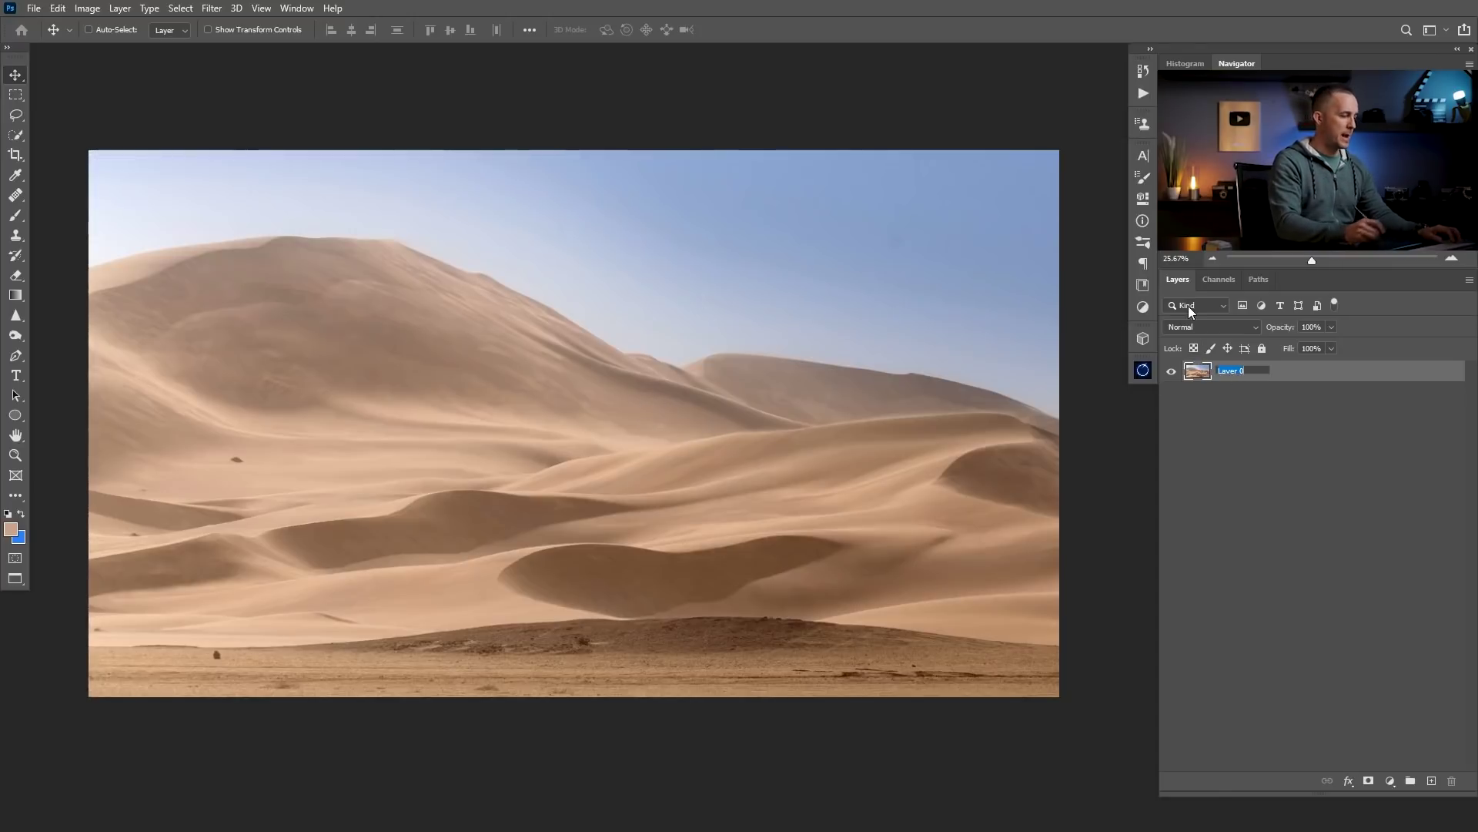
type("Desert")
key("Return")
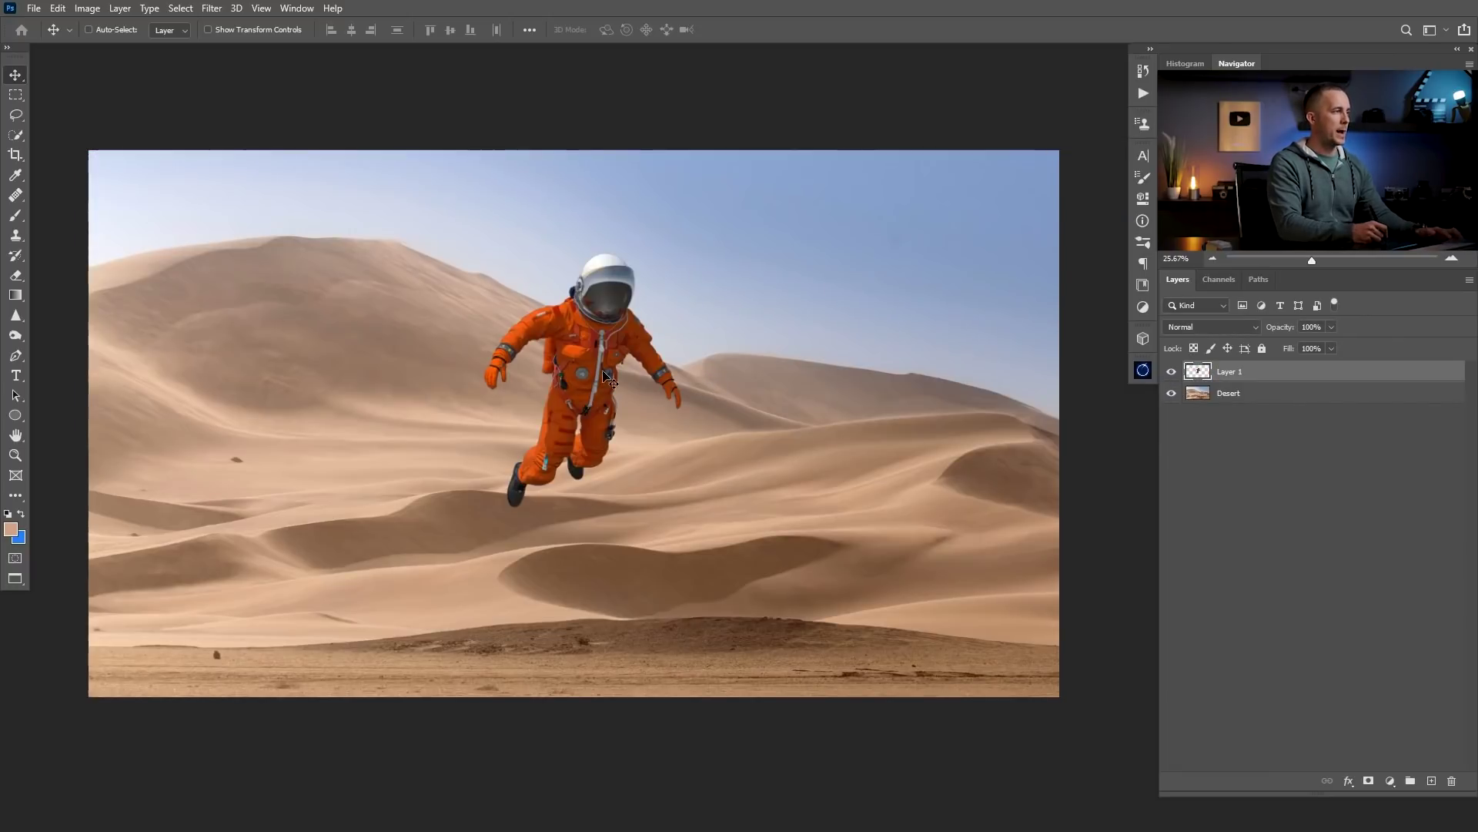
Move the astronaut over the dunes left of the image centre and rename its layer as Astronaut.
left_click_drag(605, 375, 522, 397)
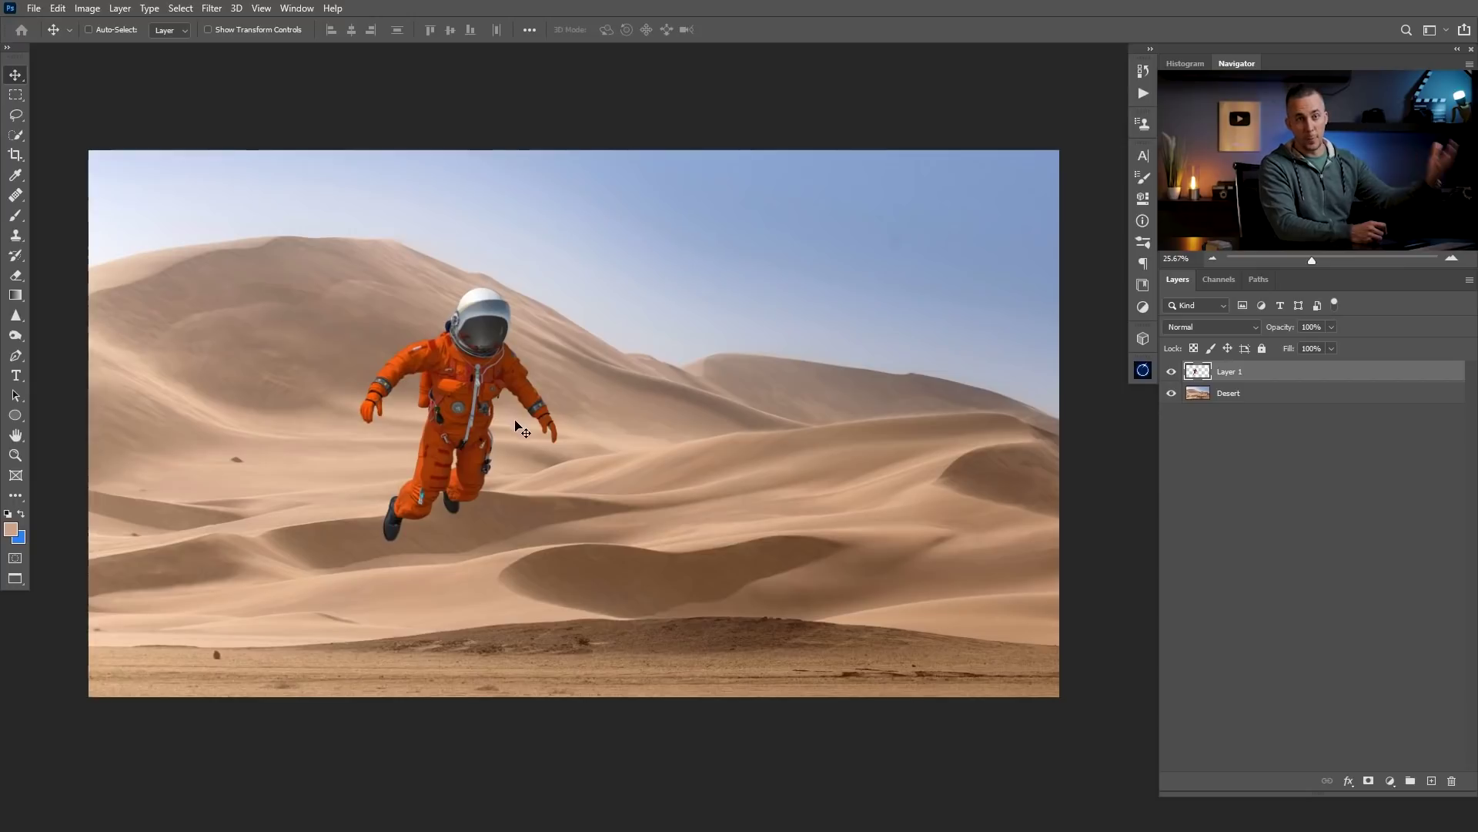
type("Astronaut")
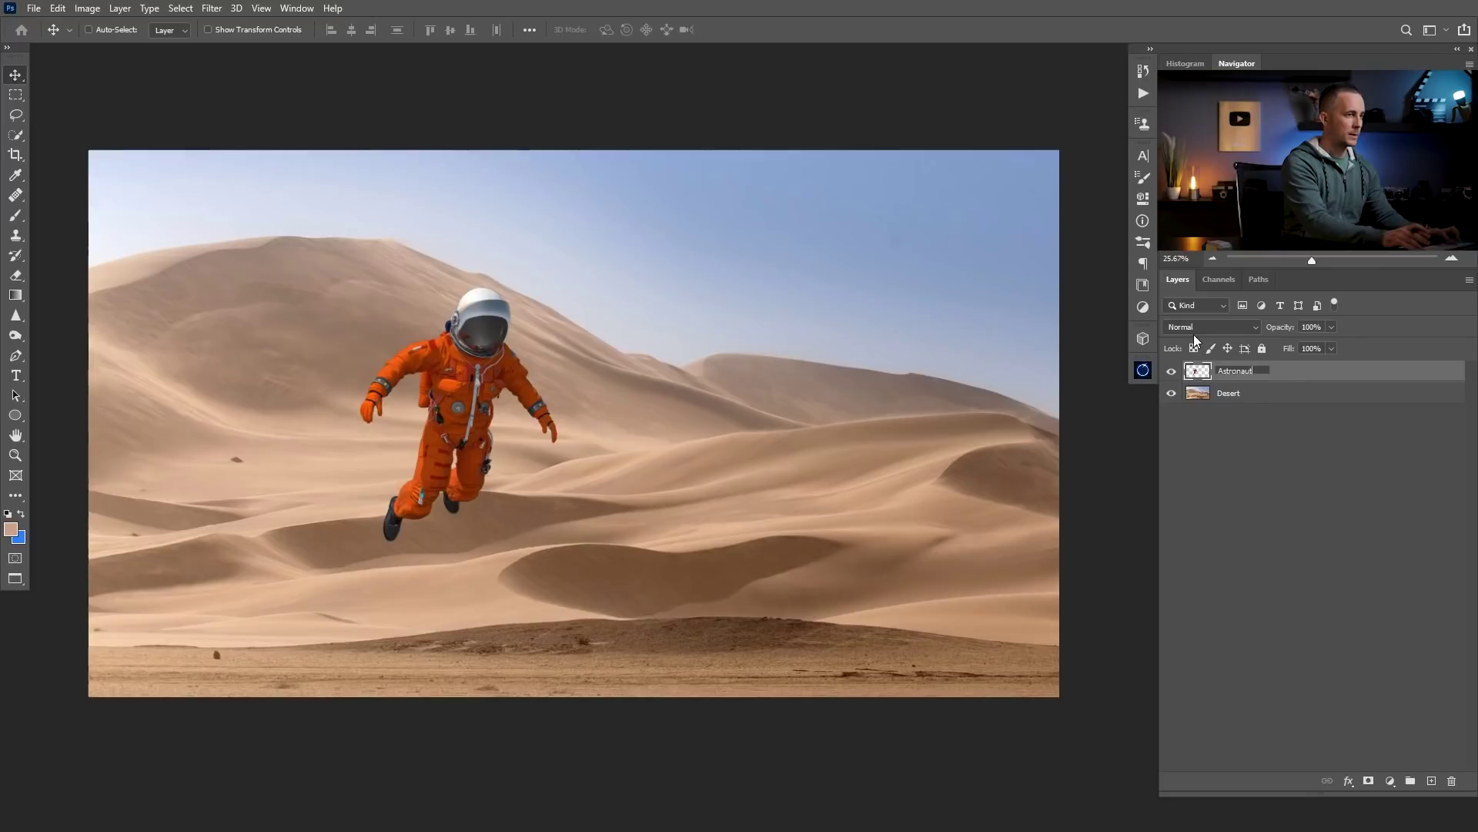
key("Return")
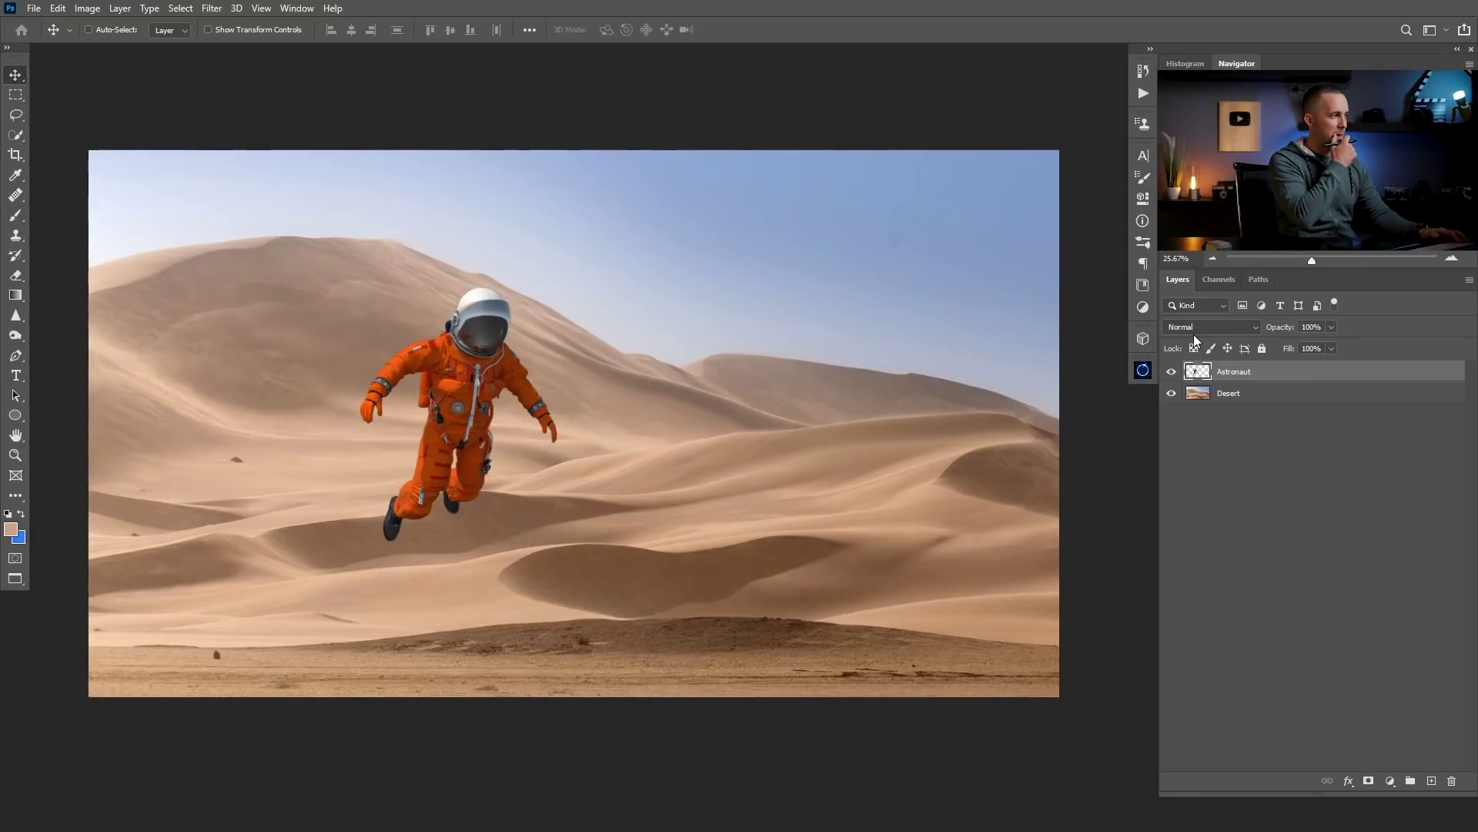
left_click_drag(485, 409, 466, 402)
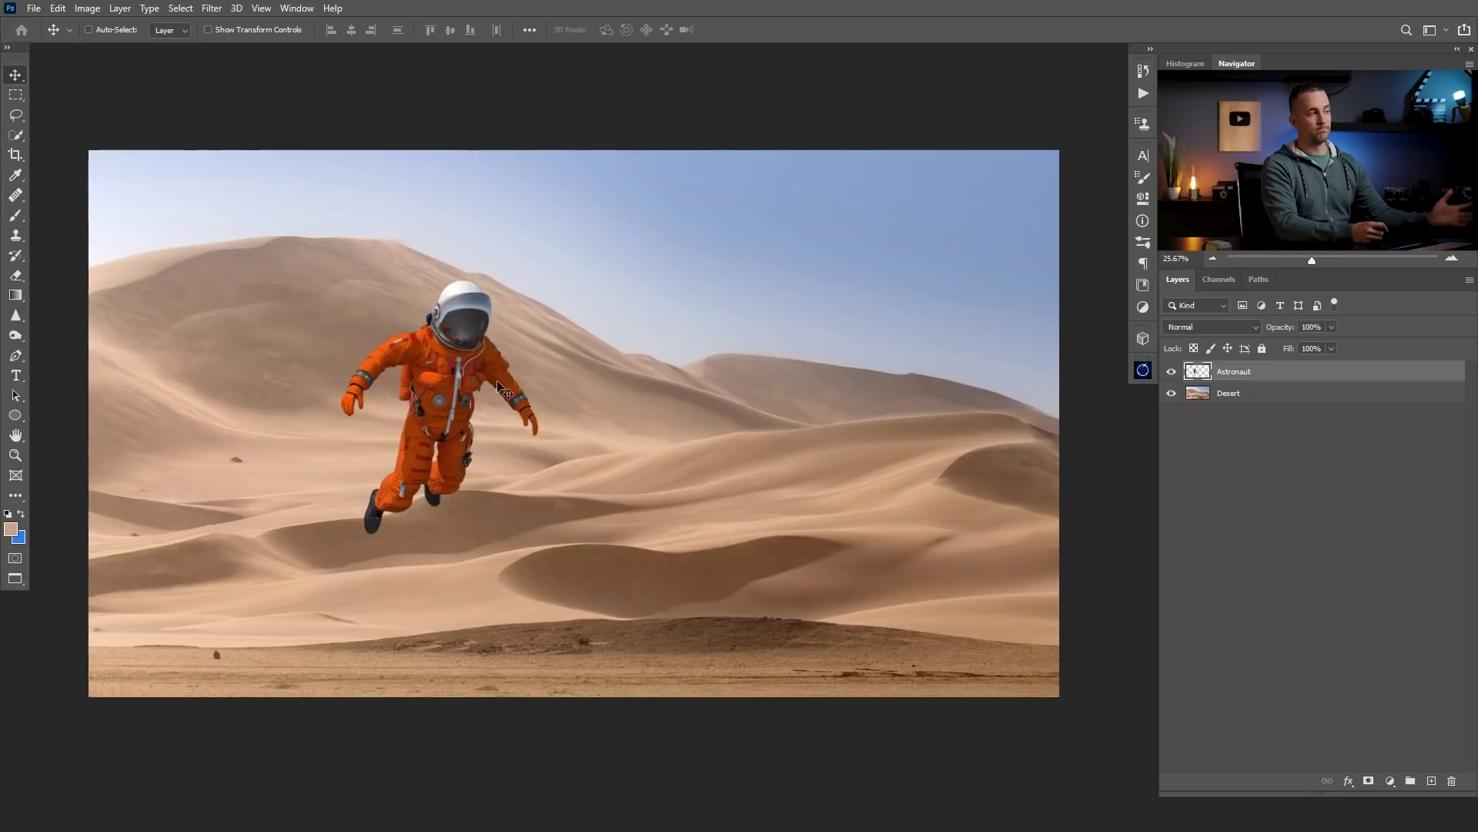
left_click_drag(499, 388, 502, 401)
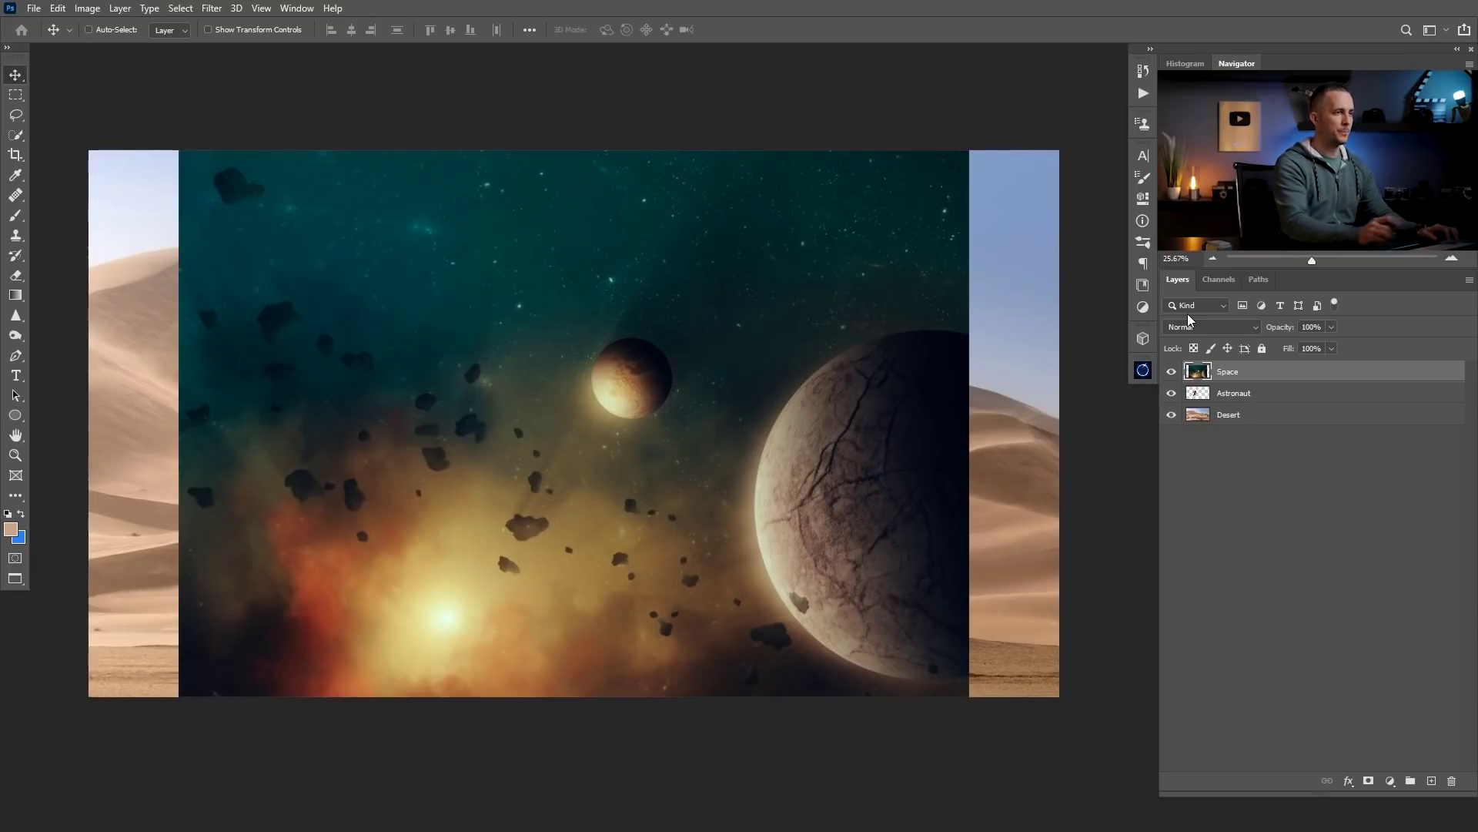
Convert the Space layer to a smart object.
key("ctrl+t")
key("Escape")
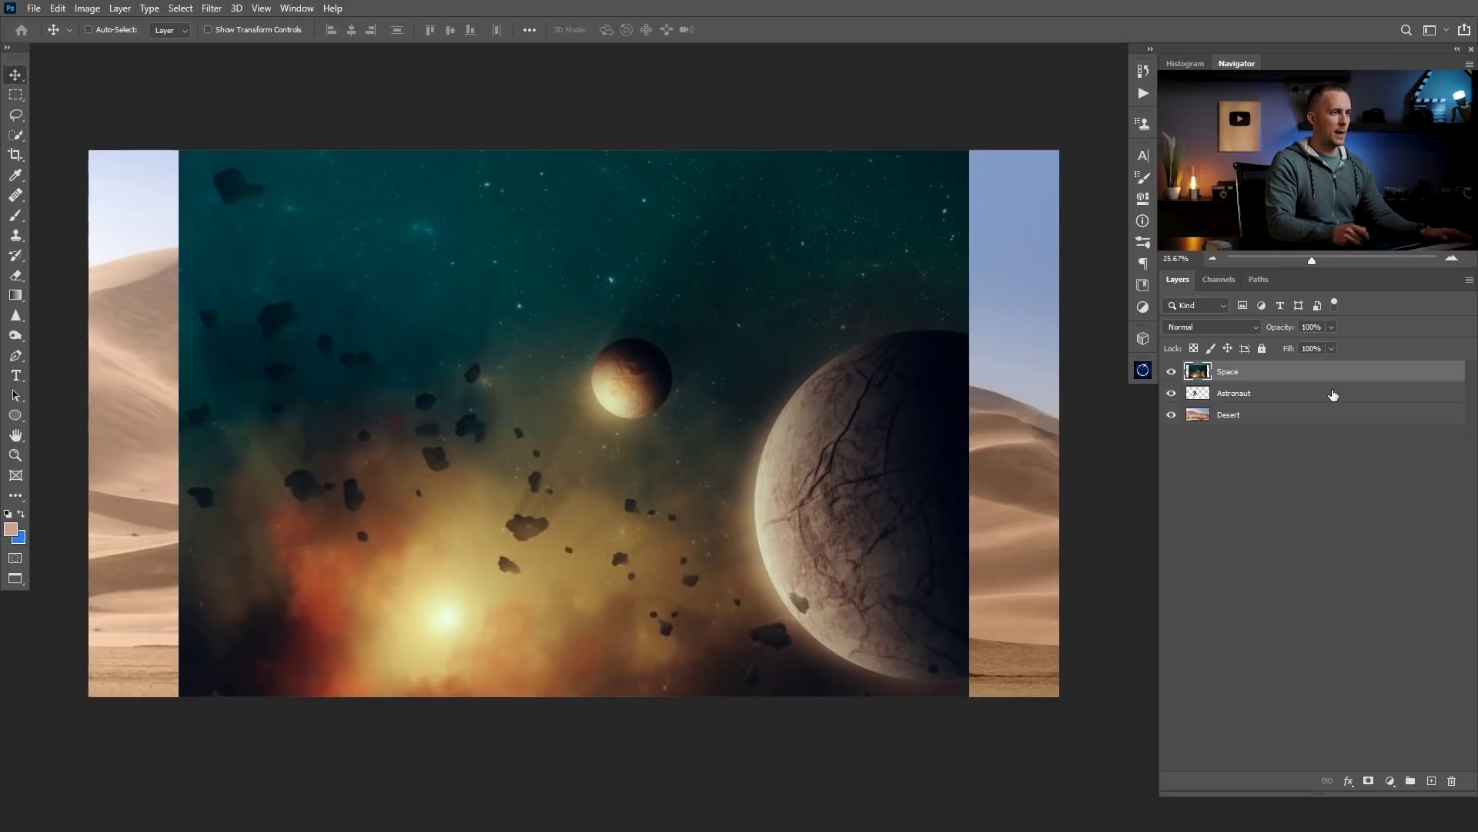
right_click(1299, 375)
left_click(1292, 369)
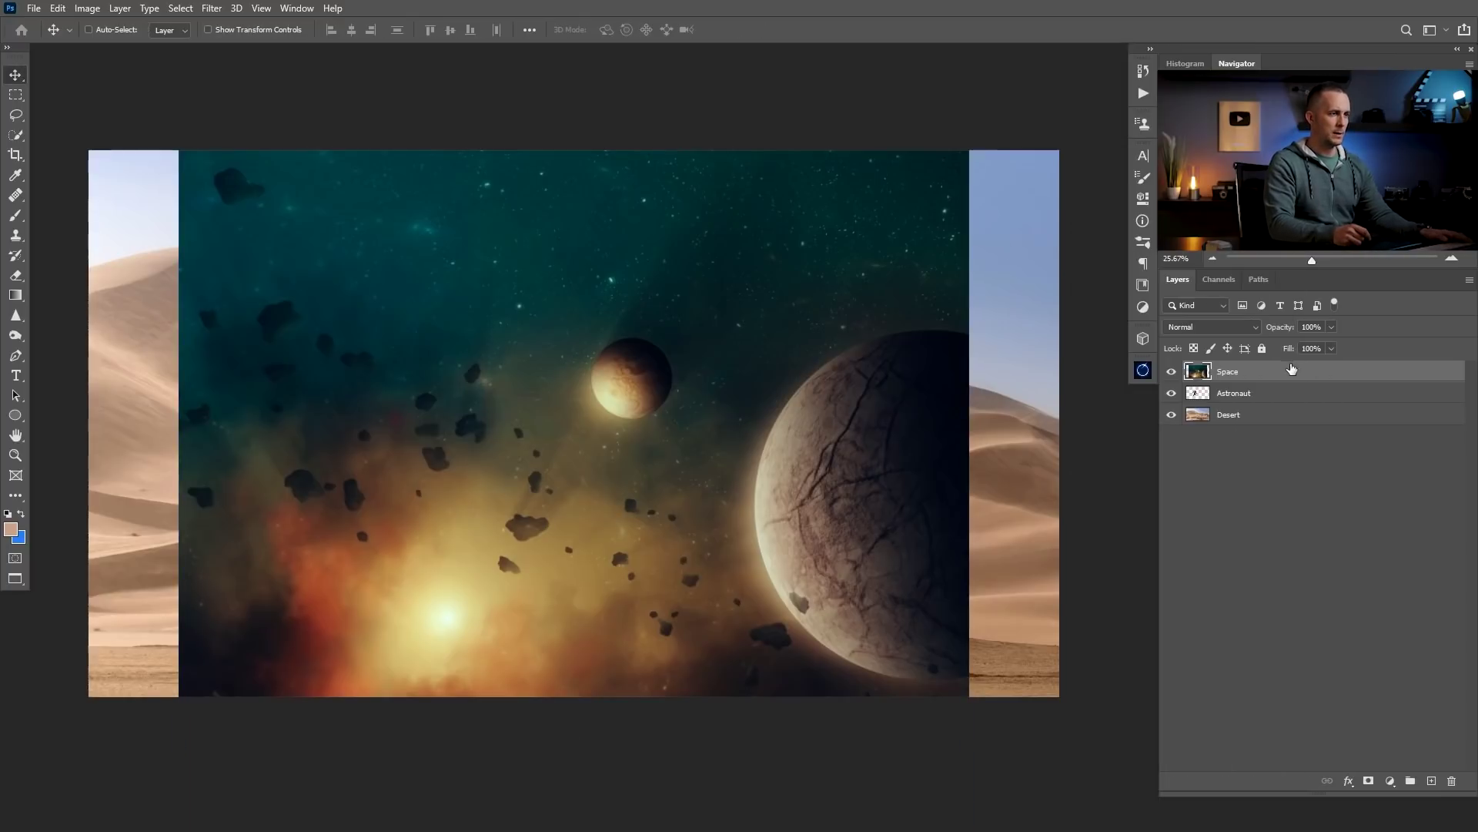
right_click(1262, 373)
left_click(1244, 369)
Scale the Space image down proportionally to roughly half size and position it over the astronaut's area.
key("ctrl")
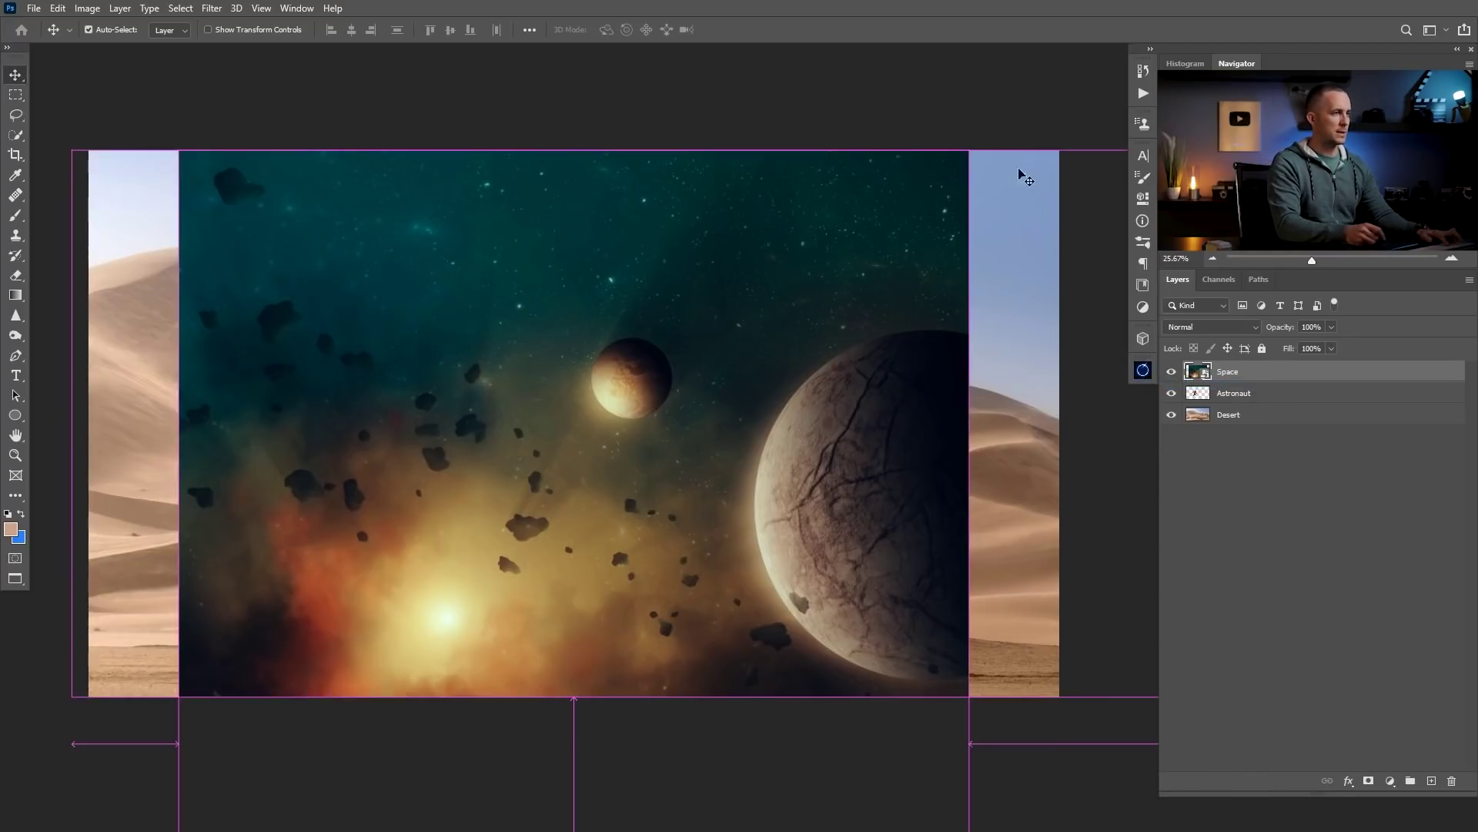
key("ctrl+t")
left_click_drag(968, 151, 632, 186)
left_click_drag(550, 282, 515, 271)
left_click_drag(594, 162, 627, 137)
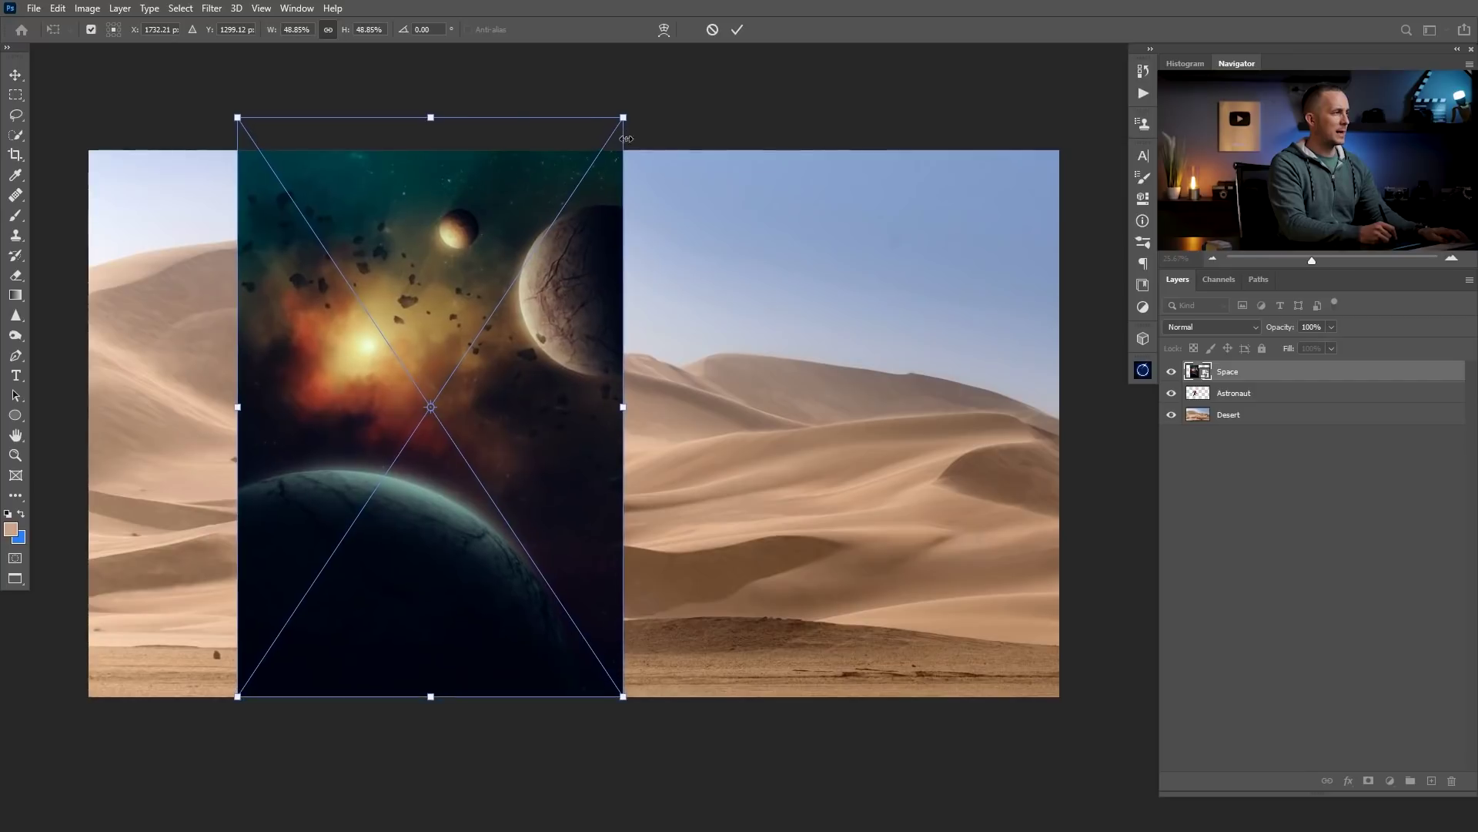
left_click_drag(566, 264, 562, 296)
left_click_drag(622, 151, 631, 140)
left_click_drag(589, 239, 616, 221)
key("Return")
Place the Space layer directly below Astronaut, nudge it slightly down, and hide it with a black layer mask.
left_click_drag(1271, 395, 1272, 399)
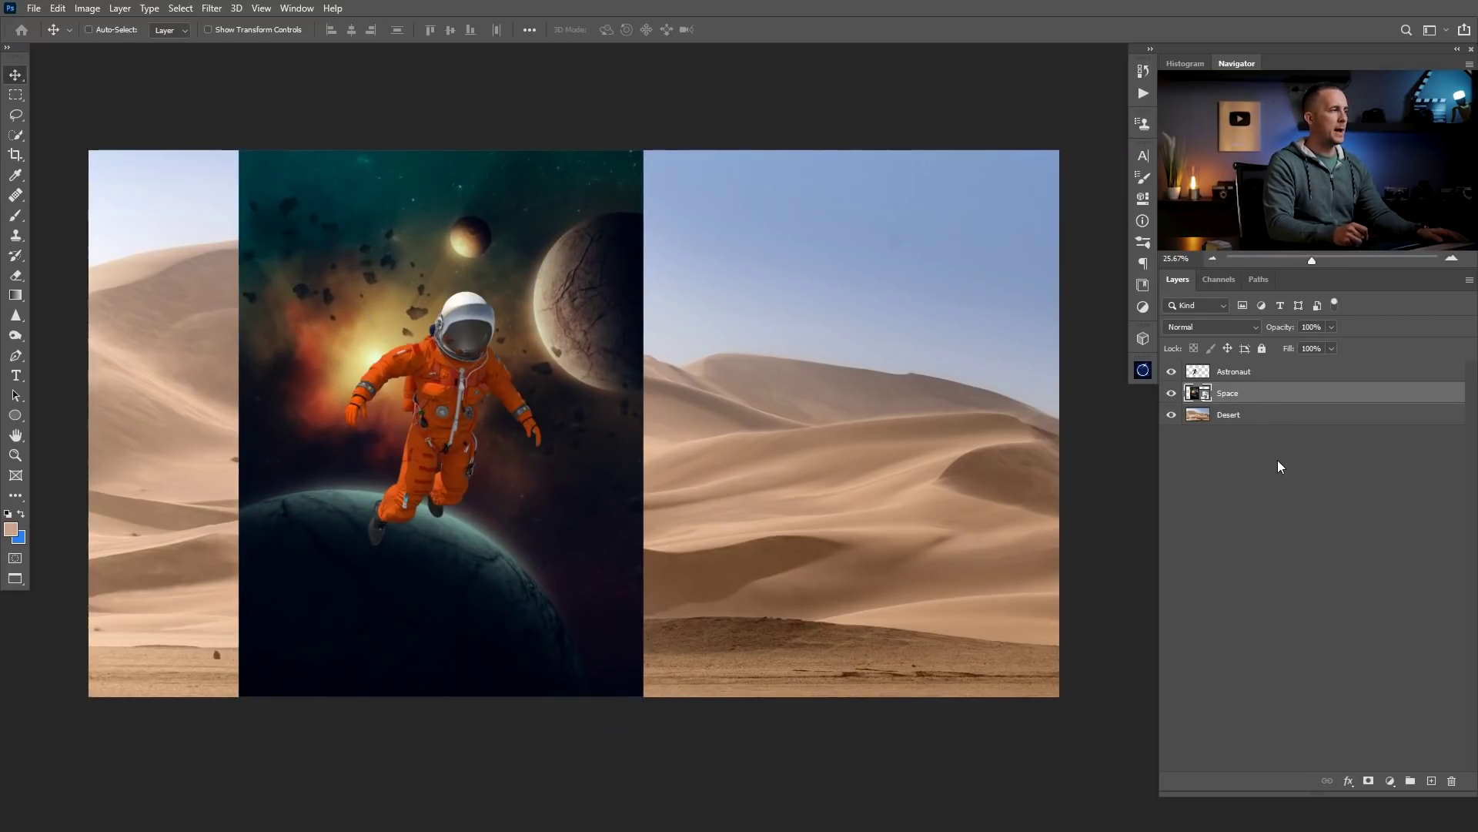
mouse_move(566, 453)
left_mouse_down()
mouse_move(554, 492)
mouse_move(559, 466)
left_mouse_up()
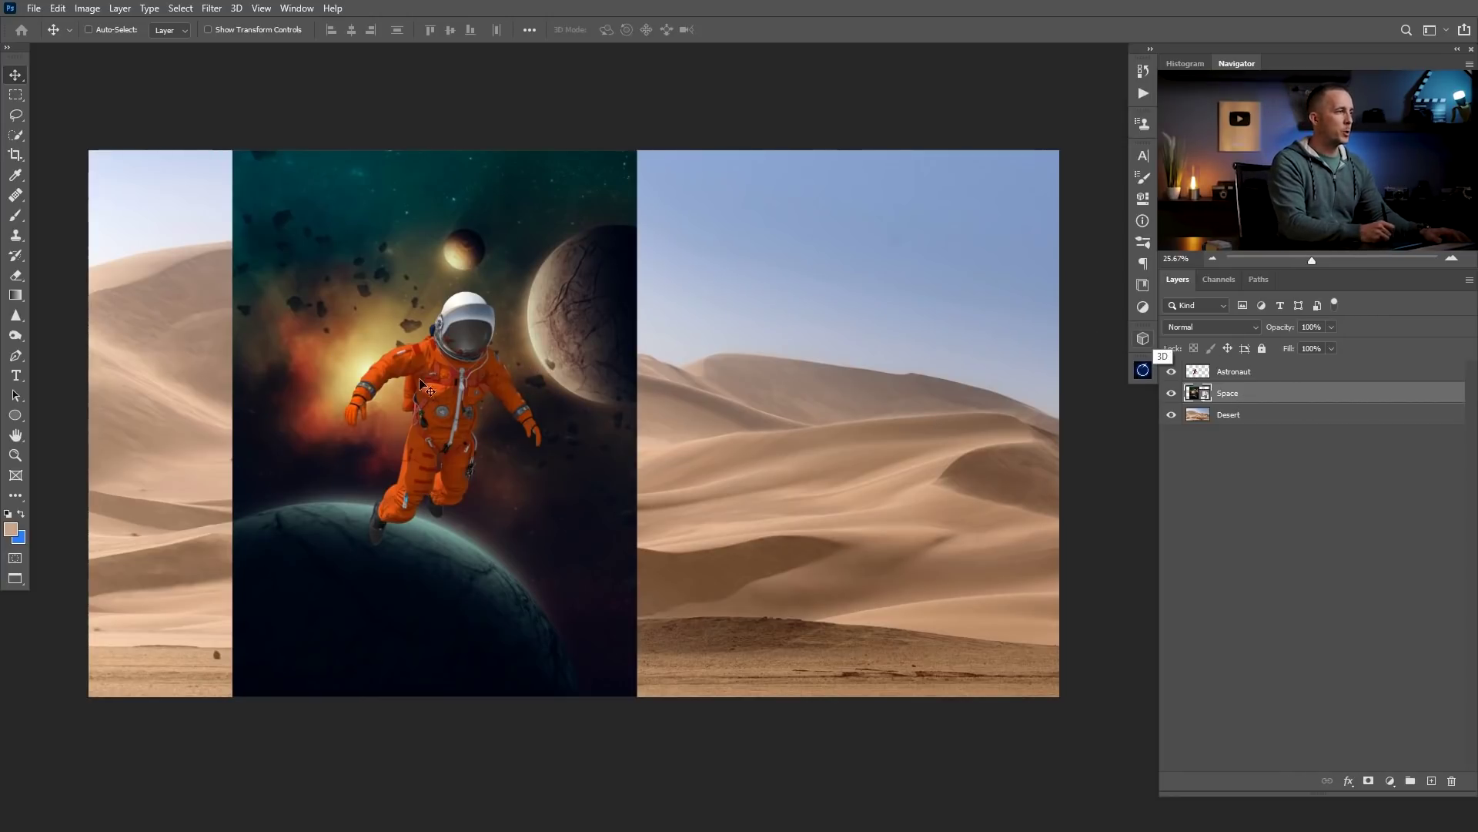
left_click(1370, 781, "alt")
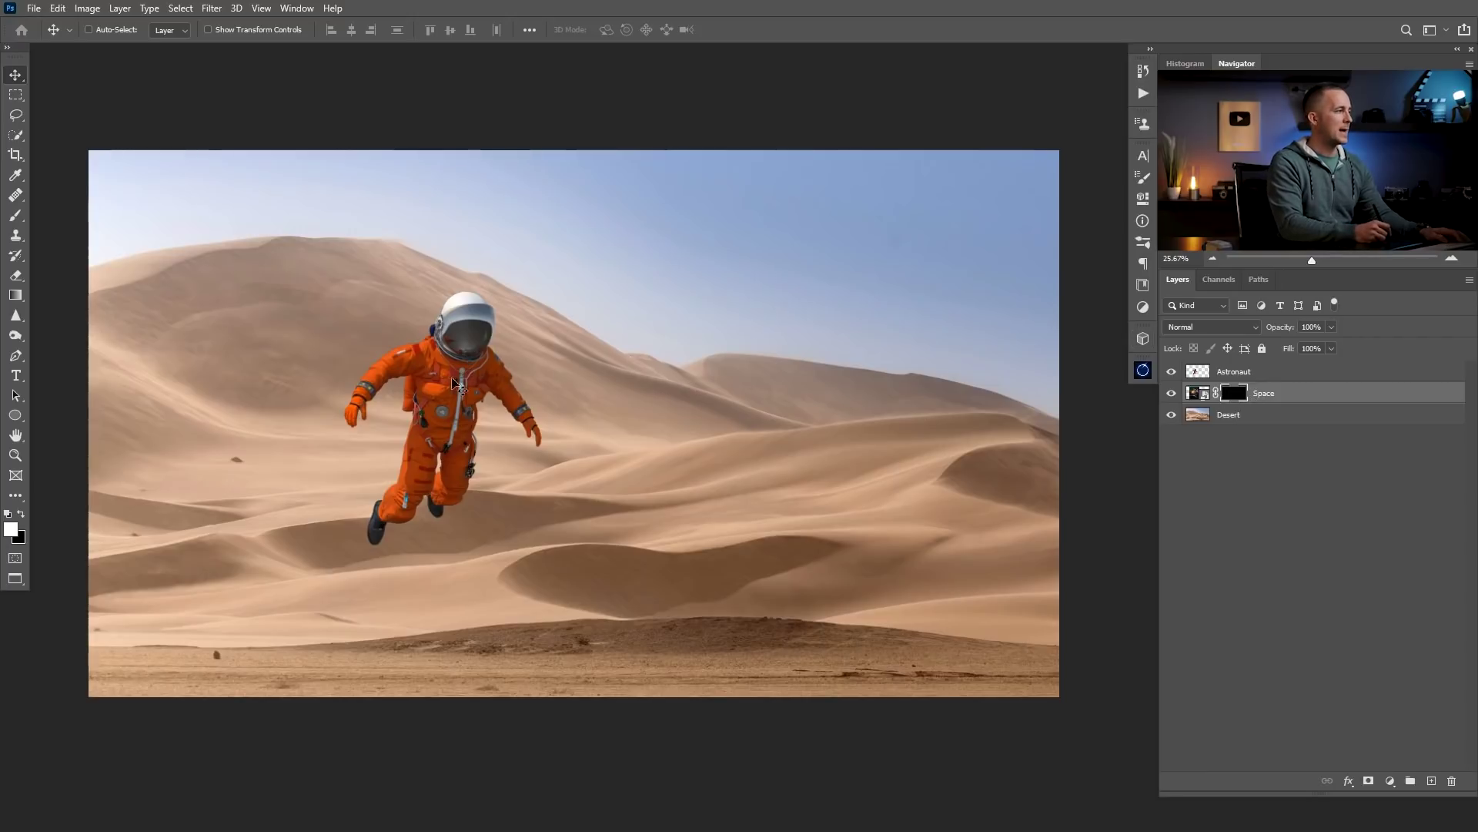
Choose the Cloud/Dust brush from Nemanja's Cloud-Smoke-Dust brushes for painting on the Space mask.
left_click(15, 216)
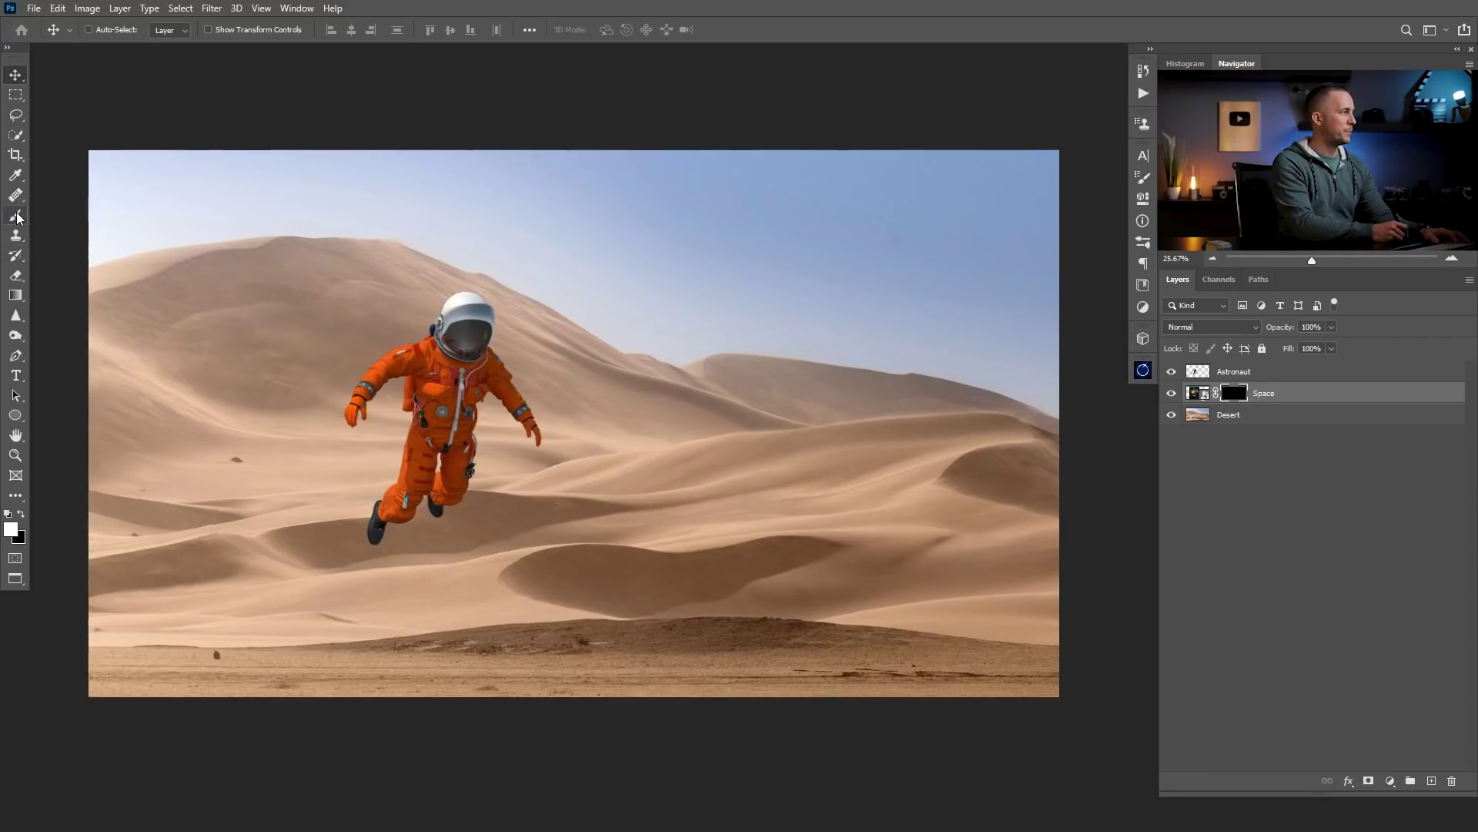
right_click(523, 339)
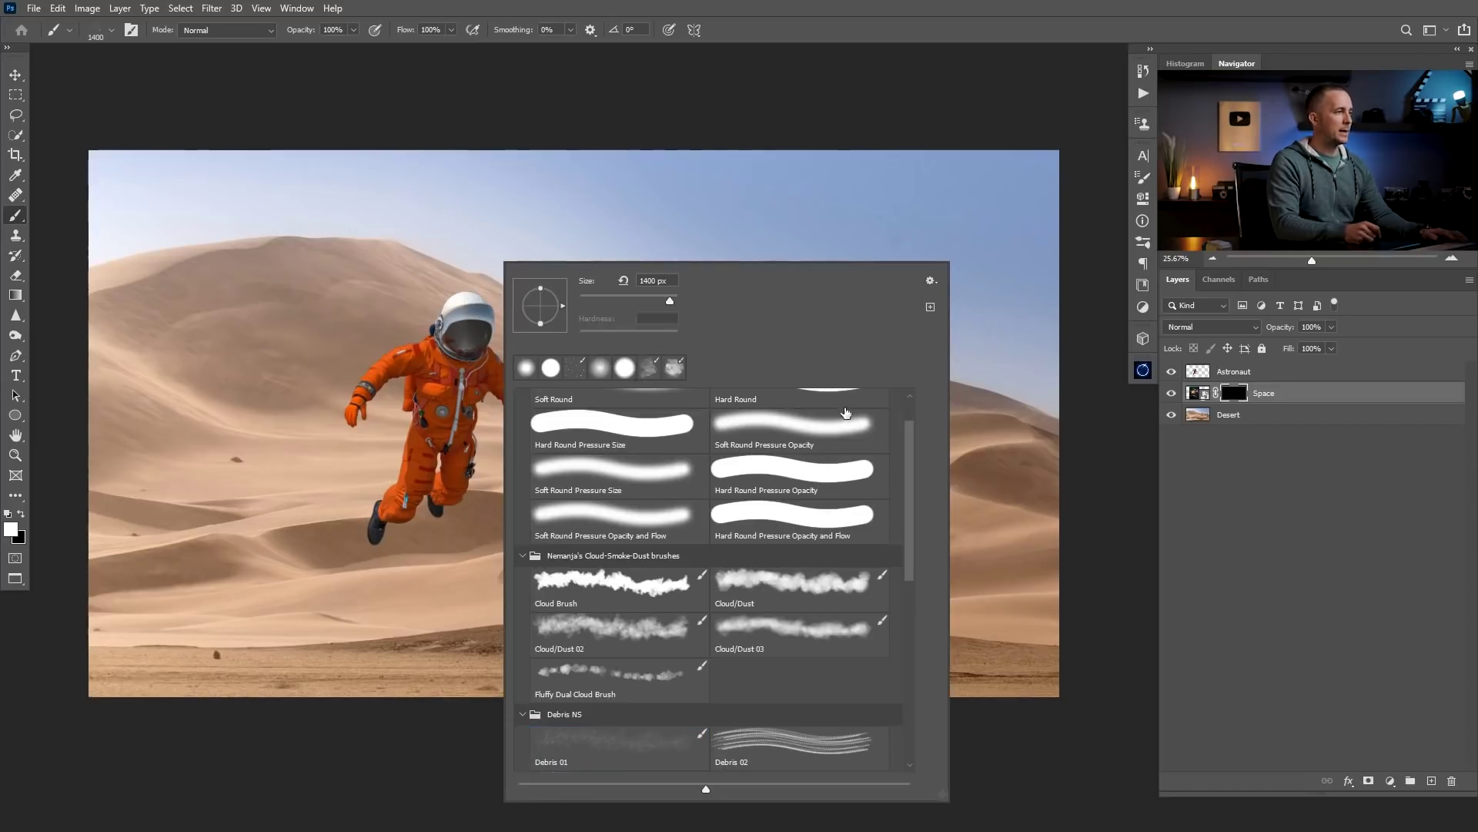
mouse_move(905, 448)
left_mouse_down()
mouse_move(916, 516)
mouse_move(915, 467)
left_mouse_up()
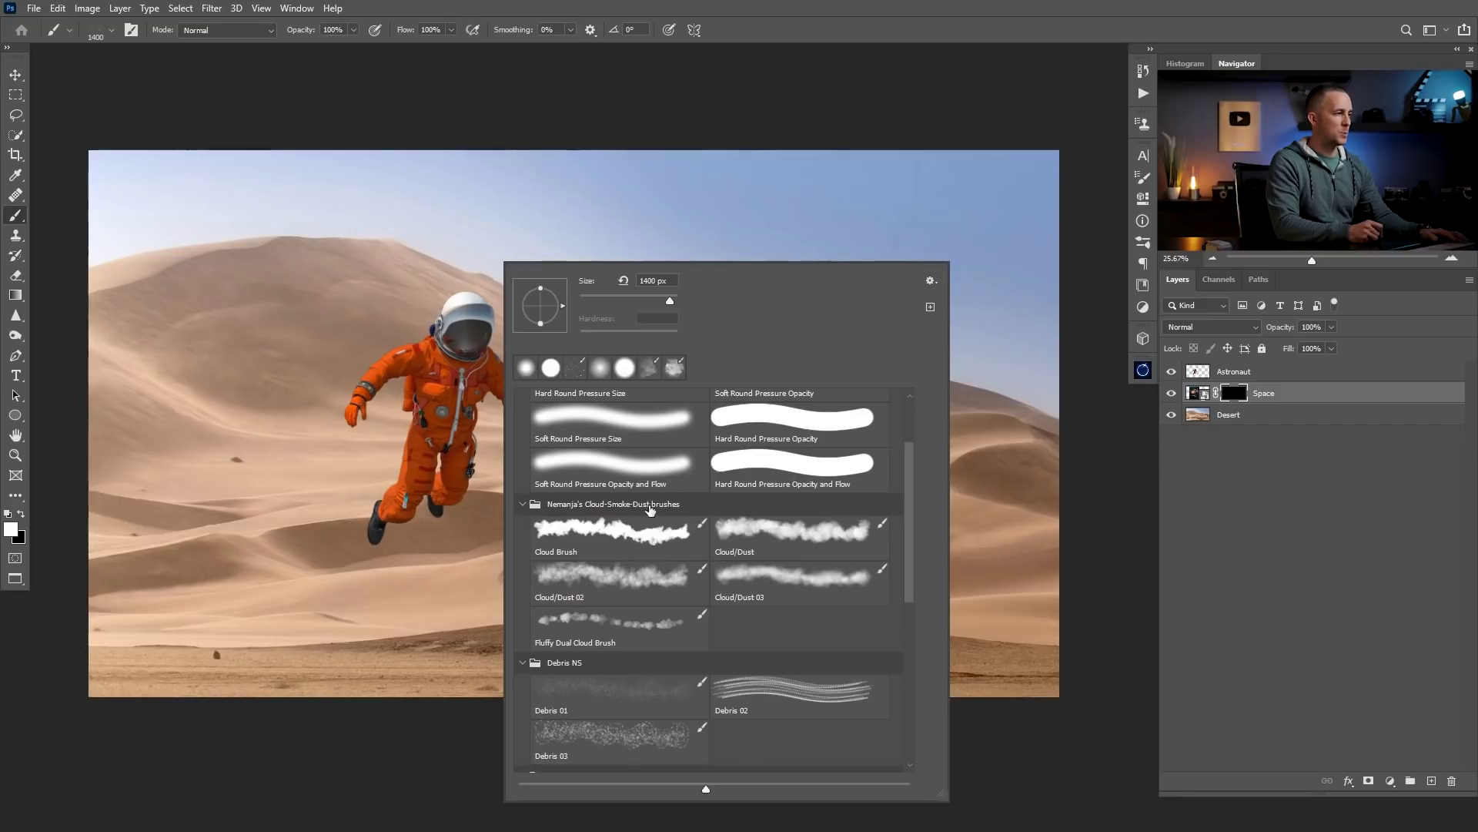
left_click(773, 538)
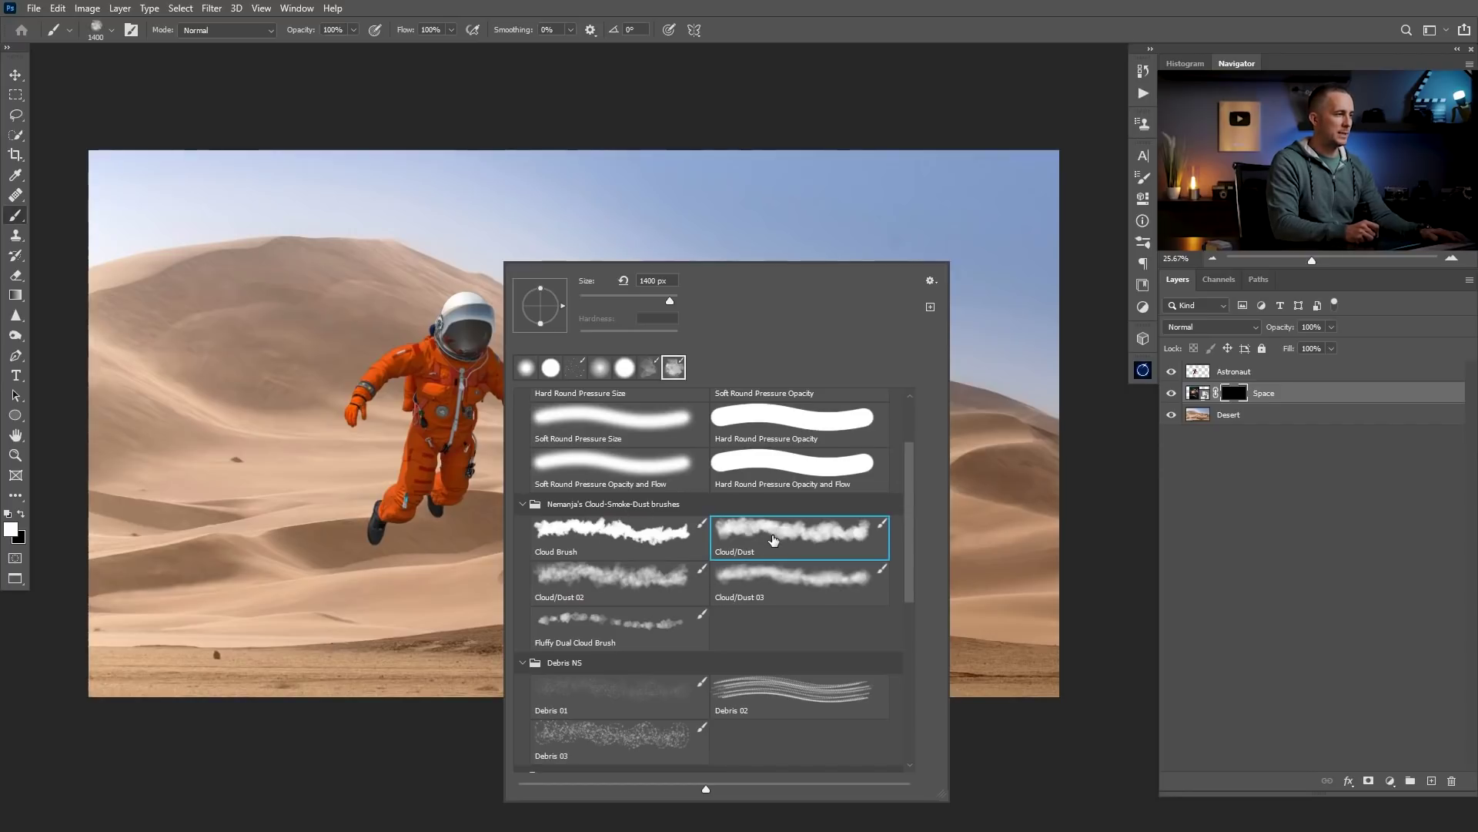
left_click(492, 401)
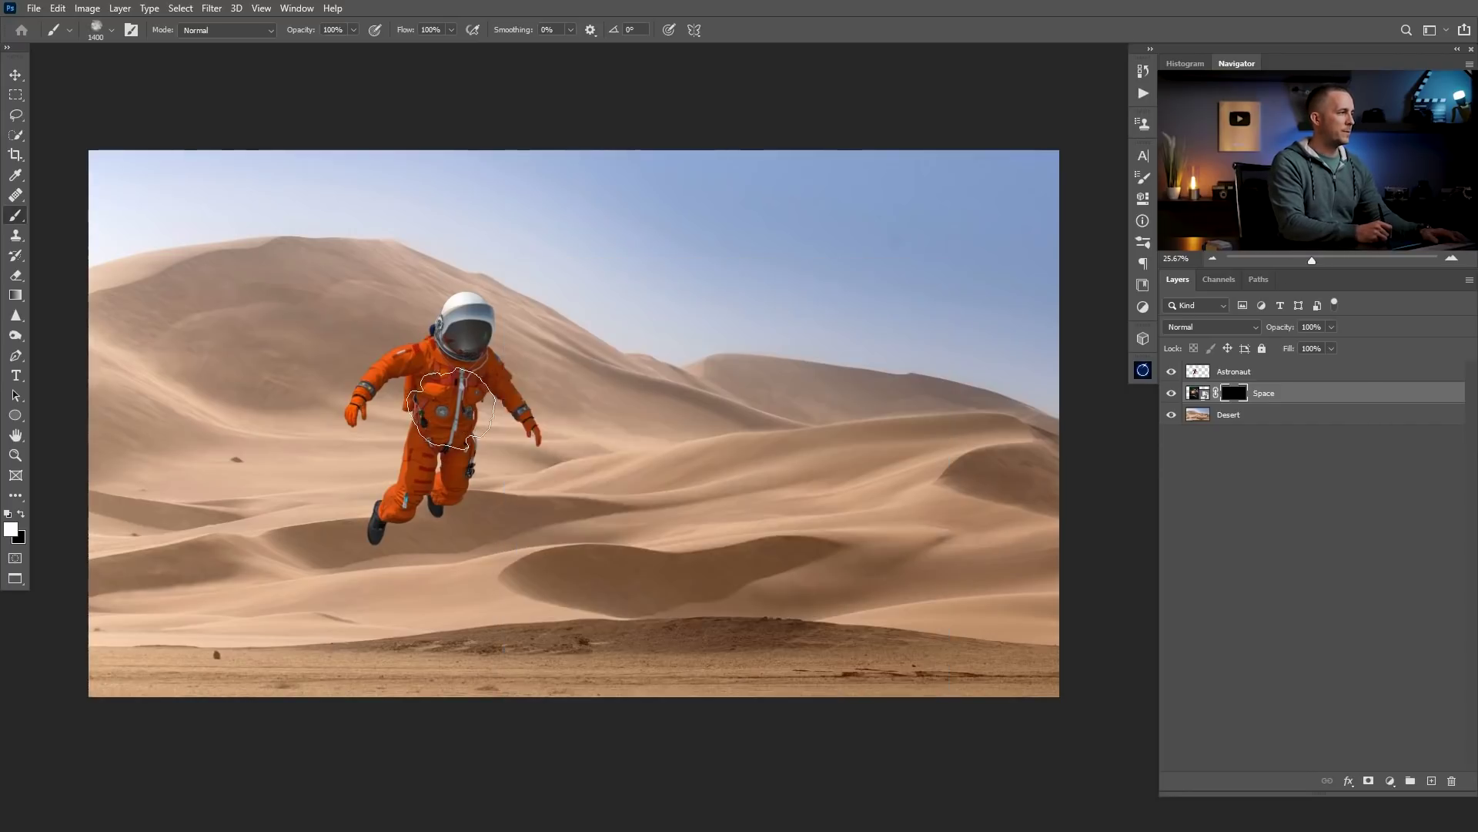
key("ctrl+z")
Reduce the brush to 600 px and paint white on the Space mask to reveal a cloudy patch of space around the astronaut.
key("bracketleft")
key("bracketleft")
key("bracketleft")
key("bracketleft")
key("bracketleft")
key("bracketleft")
key("bracketleft")
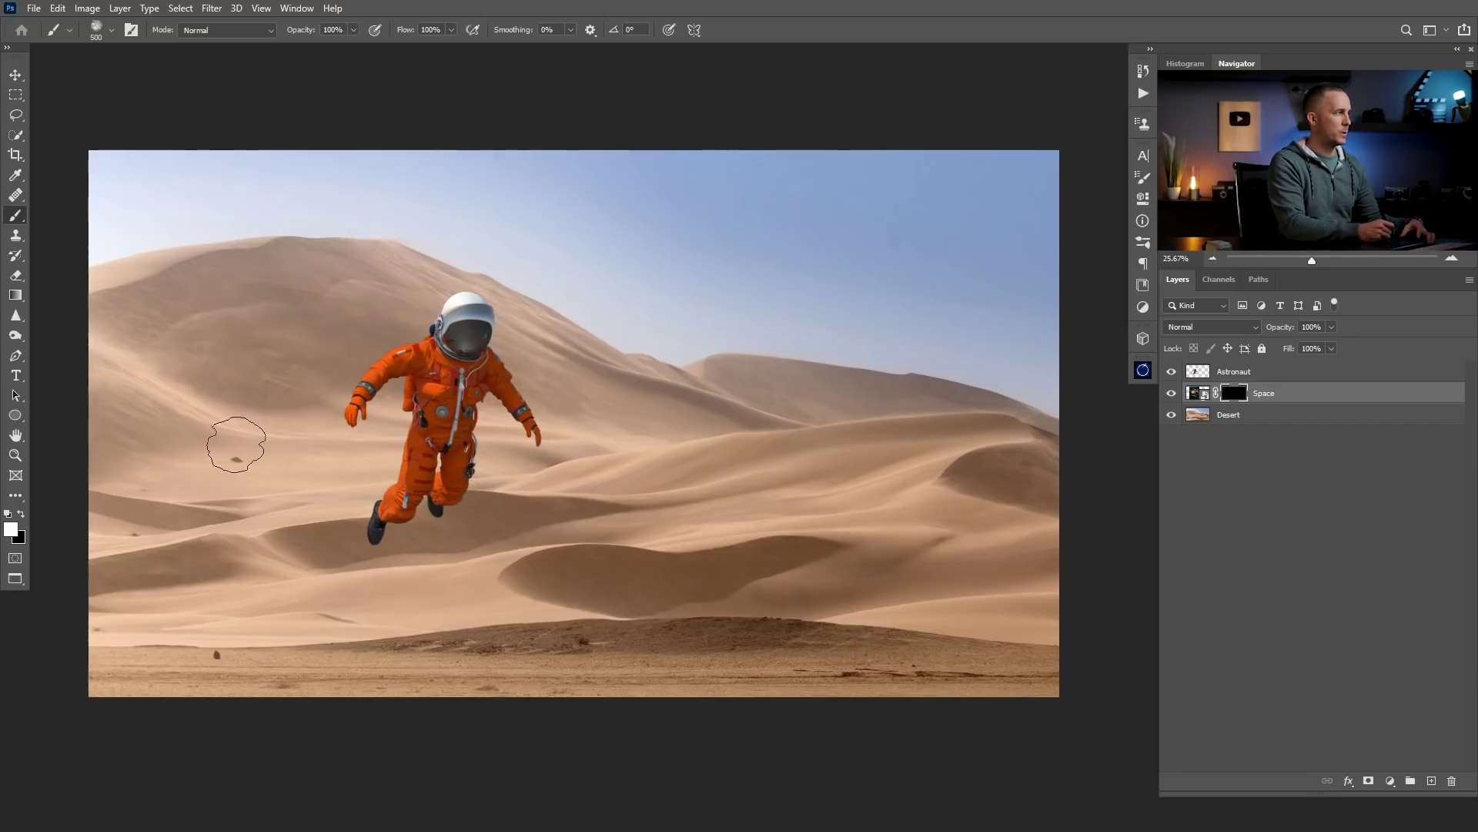
key("bracketleft")
key("bracketleft")
key("bracketright")
key("bracketright")
key("bracketright")
key("bracketright")
mouse_move(415, 411)
left_mouse_down()
mouse_move(401, 370)
mouse_move(466, 325)
mouse_move(472, 393)
mouse_move(412, 396)
mouse_move(395, 506)
mouse_move(488, 461)
mouse_move(486, 368)
mouse_move(516, 396)
mouse_move(516, 376)
mouse_move(528, 426)
mouse_move(516, 446)
mouse_move(446, 472)
mouse_move(465, 373)
mouse_move(442, 319)
mouse_move(401, 376)
mouse_move(414, 439)
mouse_move(438, 425)
mouse_move(467, 323)
left_mouse_up()
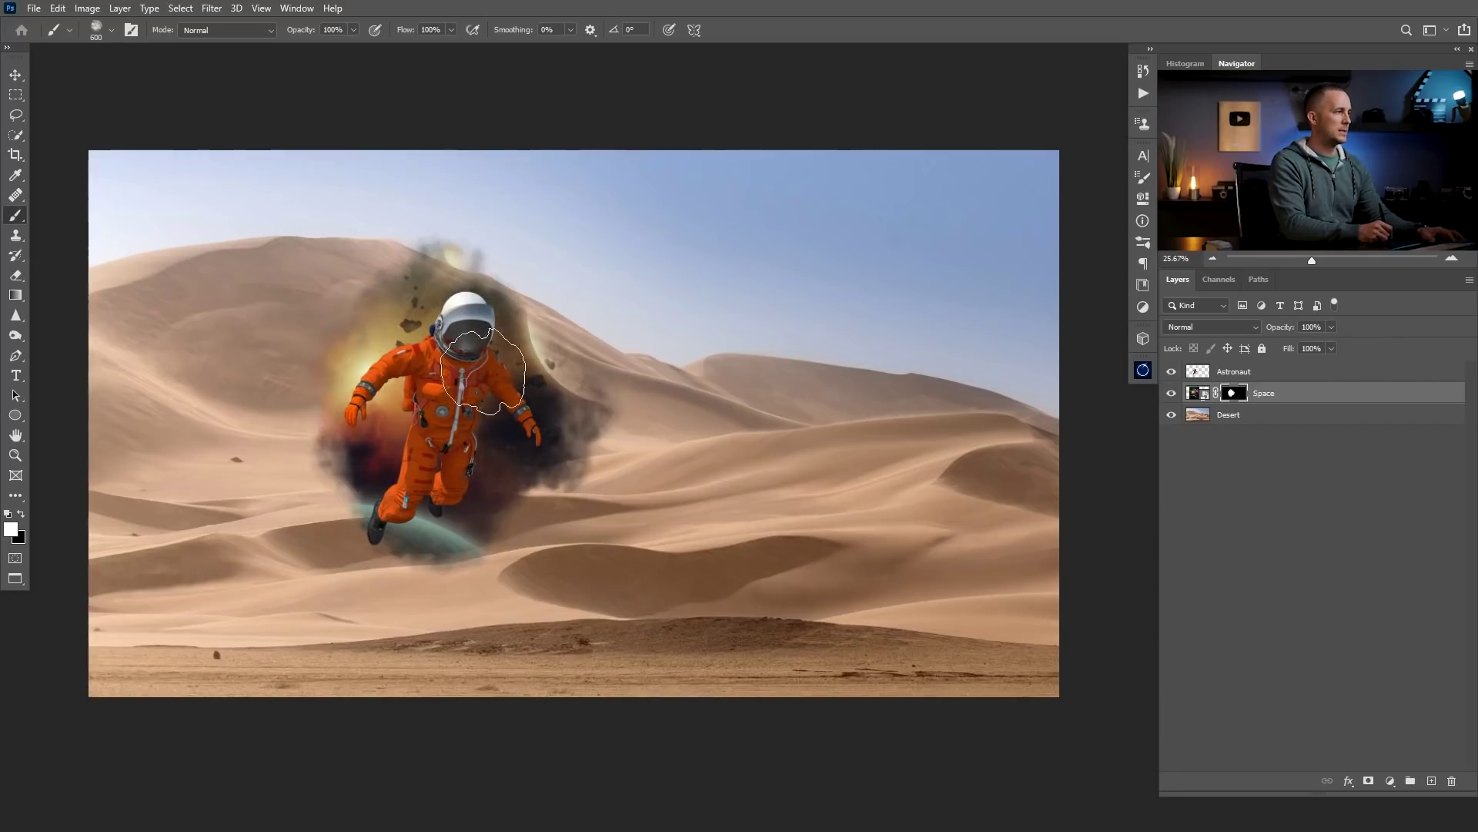
Reduce the brush to 300 px and reveal more of the teal planet around the astronaut's feet.
key("bracketleft")
key("bracketleft")
key("bracketleft")
mouse_move(359, 504)
left_mouse_down()
mouse_move(385, 539)
mouse_move(495, 443)
mouse_move(505, 479)
left_mouse_up()
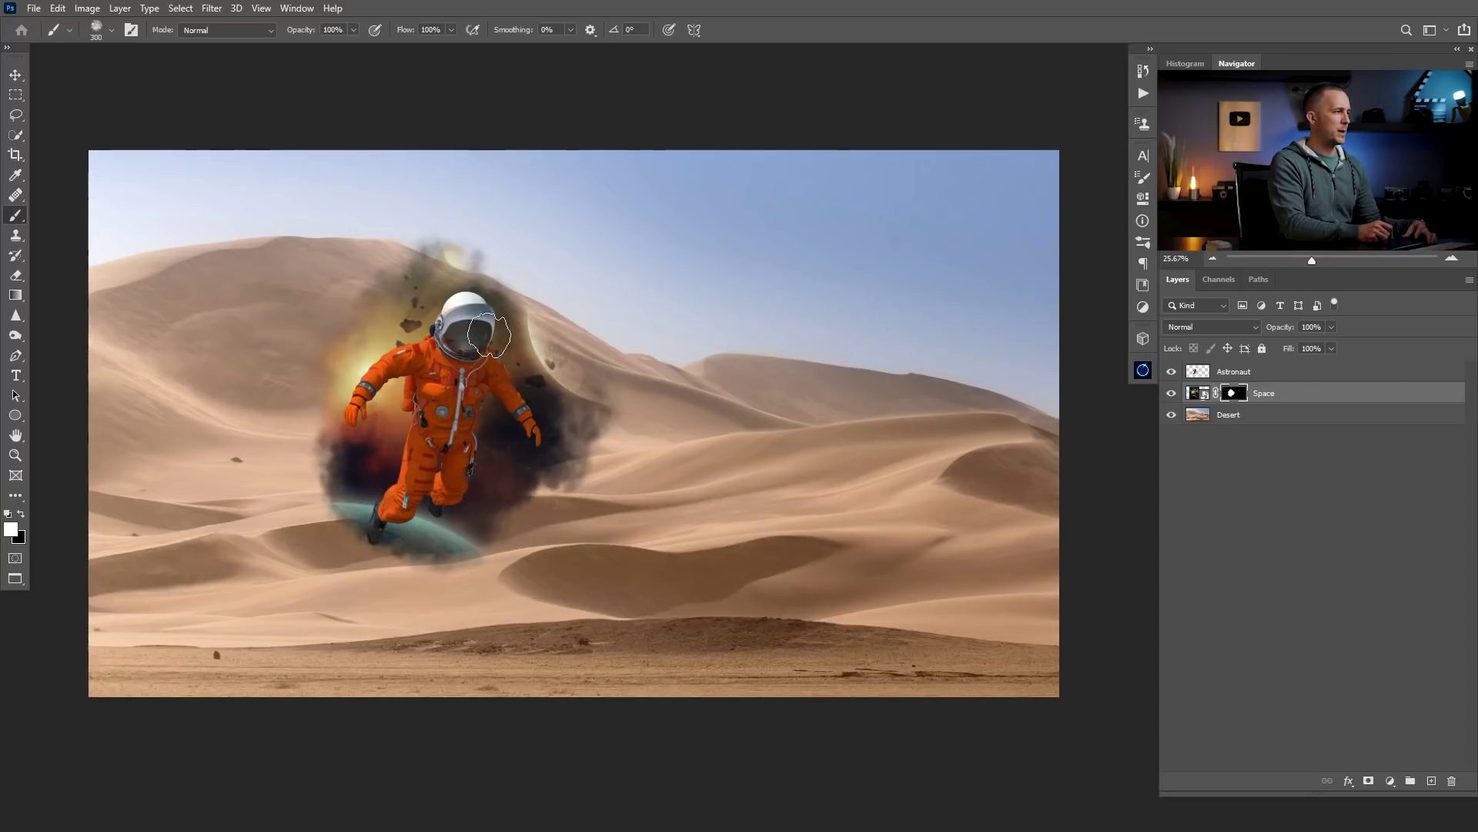
Try painting the space patch's edge on the mask with the Cloud Brush at 300 px.
right_click(431, 270)
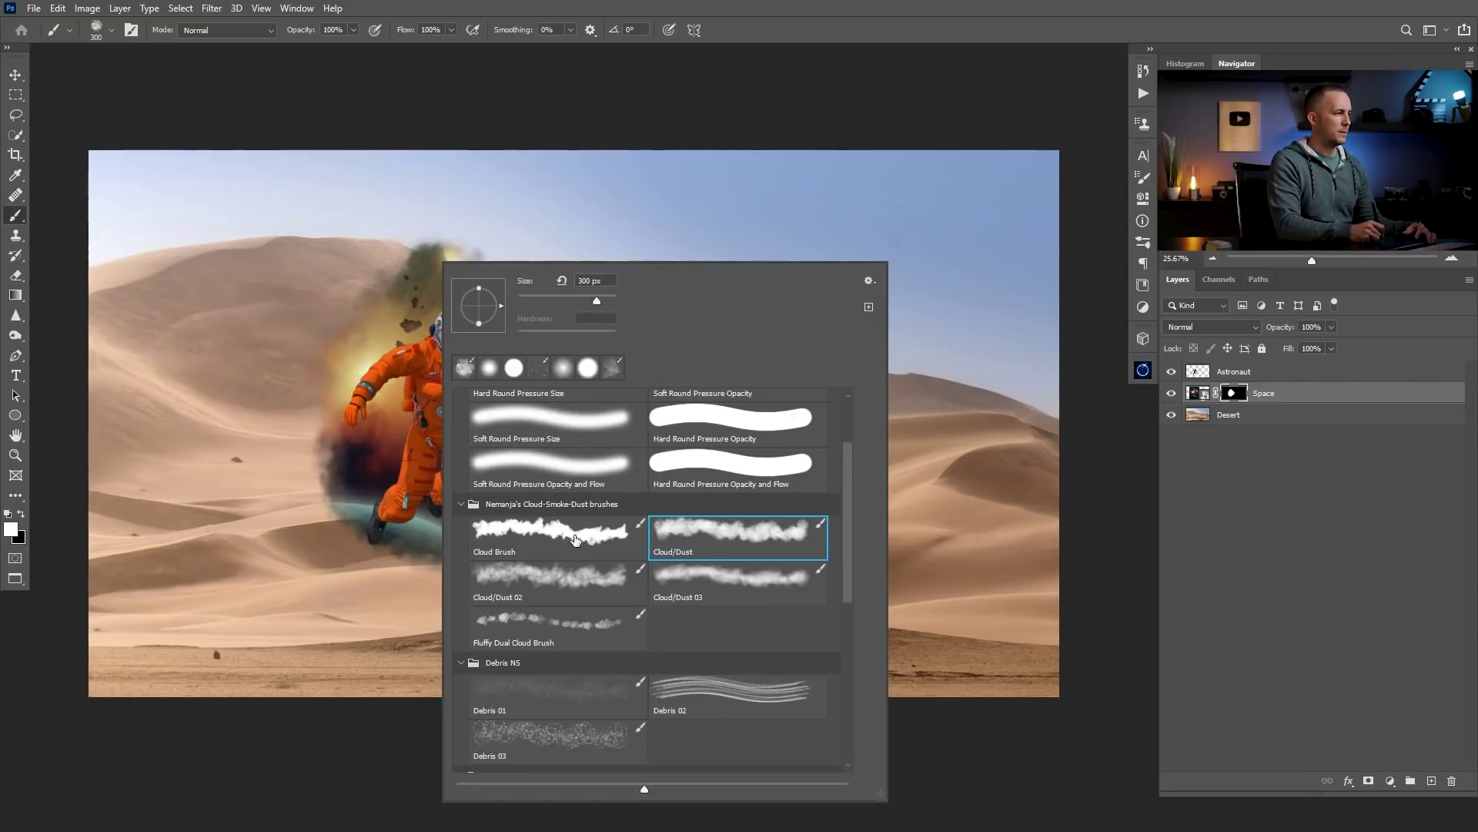
double_click(575, 539)
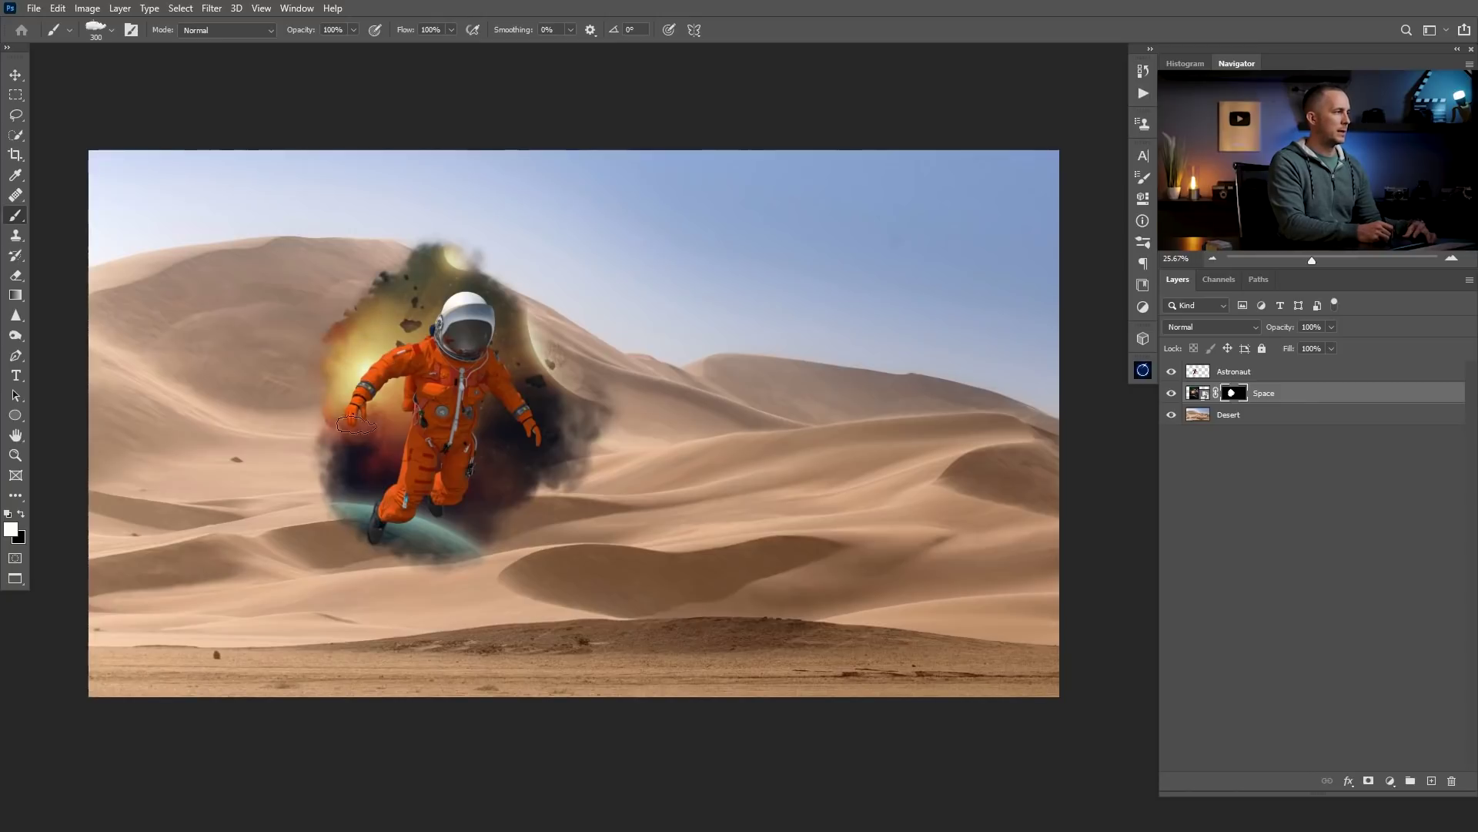
key("ctrl+z")
right_click(422, 371)
left_click(411, 370)
key("ctrl+z")
Try dabbing the Cloud/Dust 02 brush along the upper and right edges of the space patch.
right_click(426, 377)
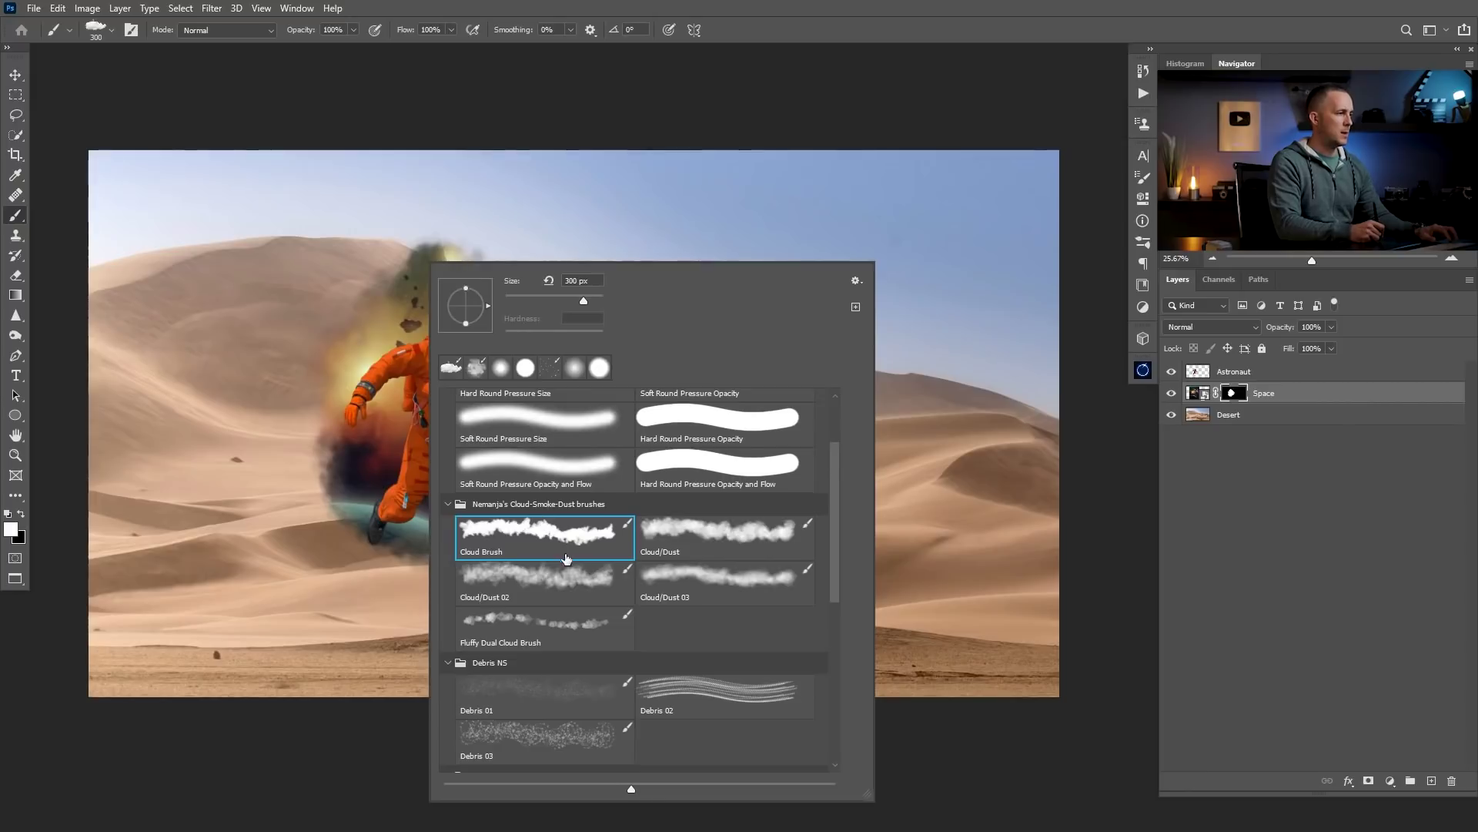
left_click(583, 588)
key("Return")
left_click(494, 295)
left_click(540, 352)
left_click(563, 402)
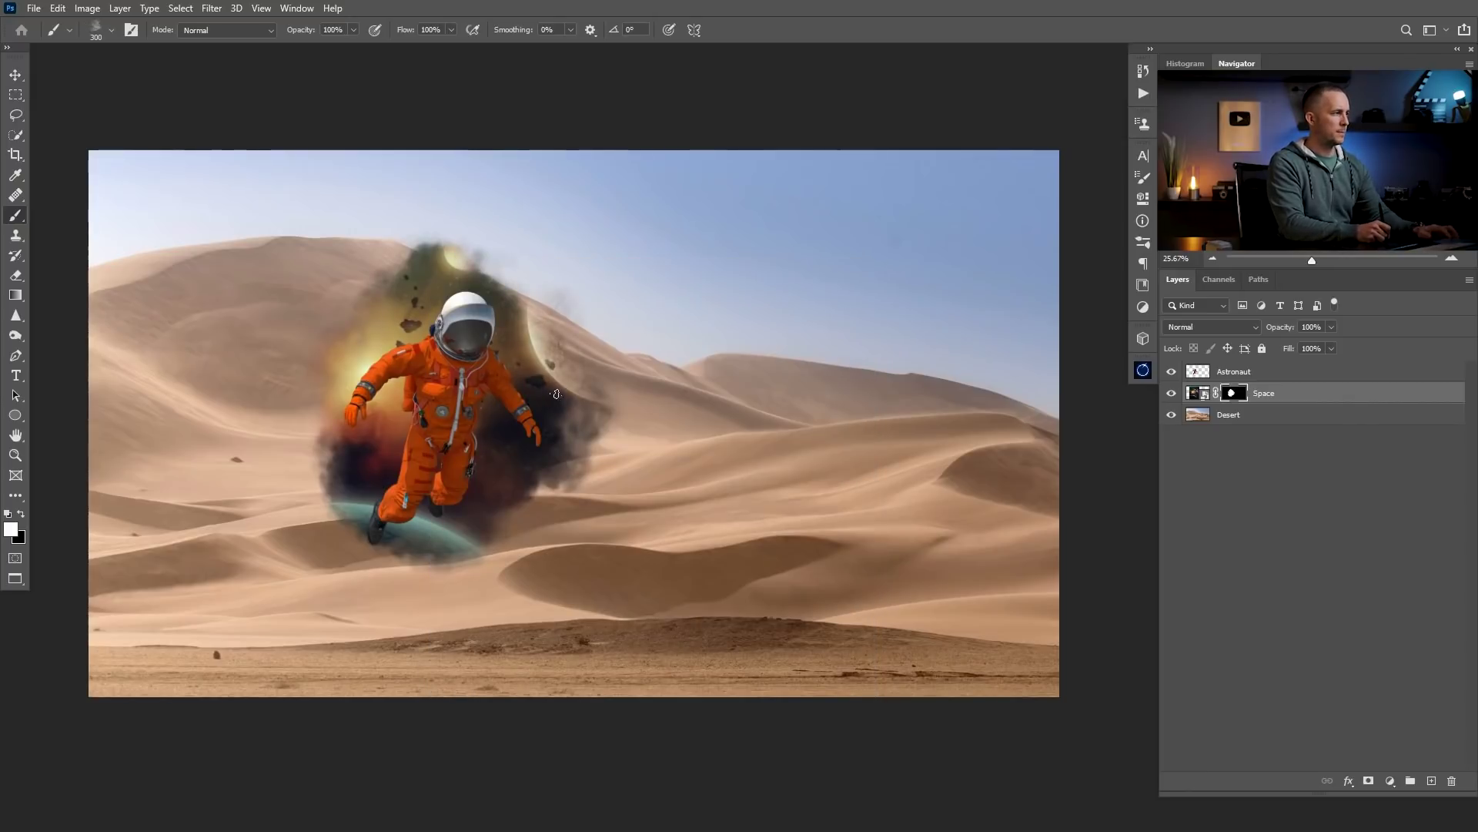
left_click(572, 362)
left_click(504, 287)
left_click(420, 248)
left_click(395, 265)
key("ctrl+z")
key("ctrl+z")
key("ctrl+z")
key("ctrl+z")
key("ctrl+z")
key("0")
Switch to the Cloud/Dust 03 brush and set its size to 600 px.
right_click(462, 378)
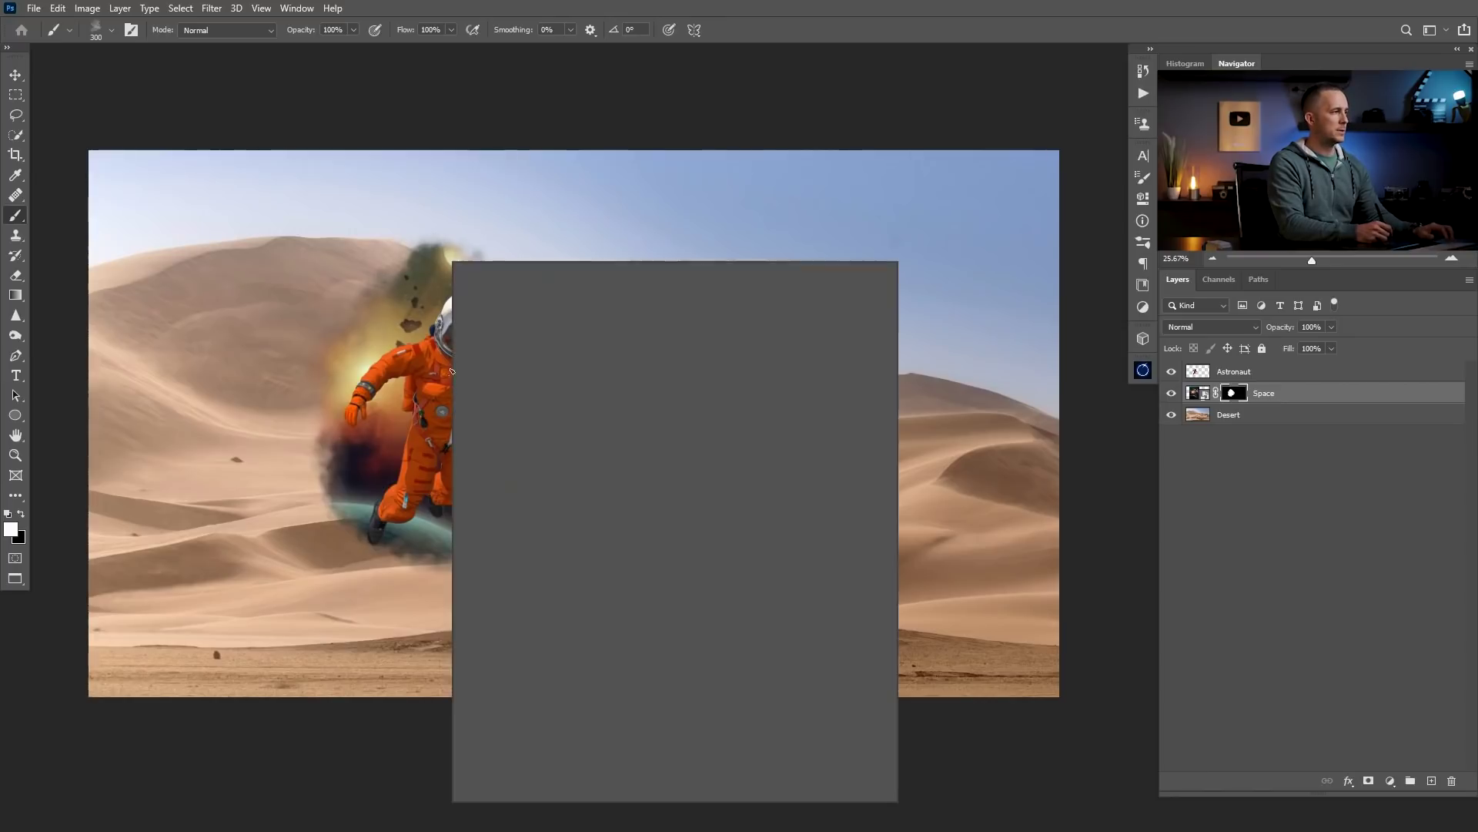
left_click(691, 577)
key("Return")
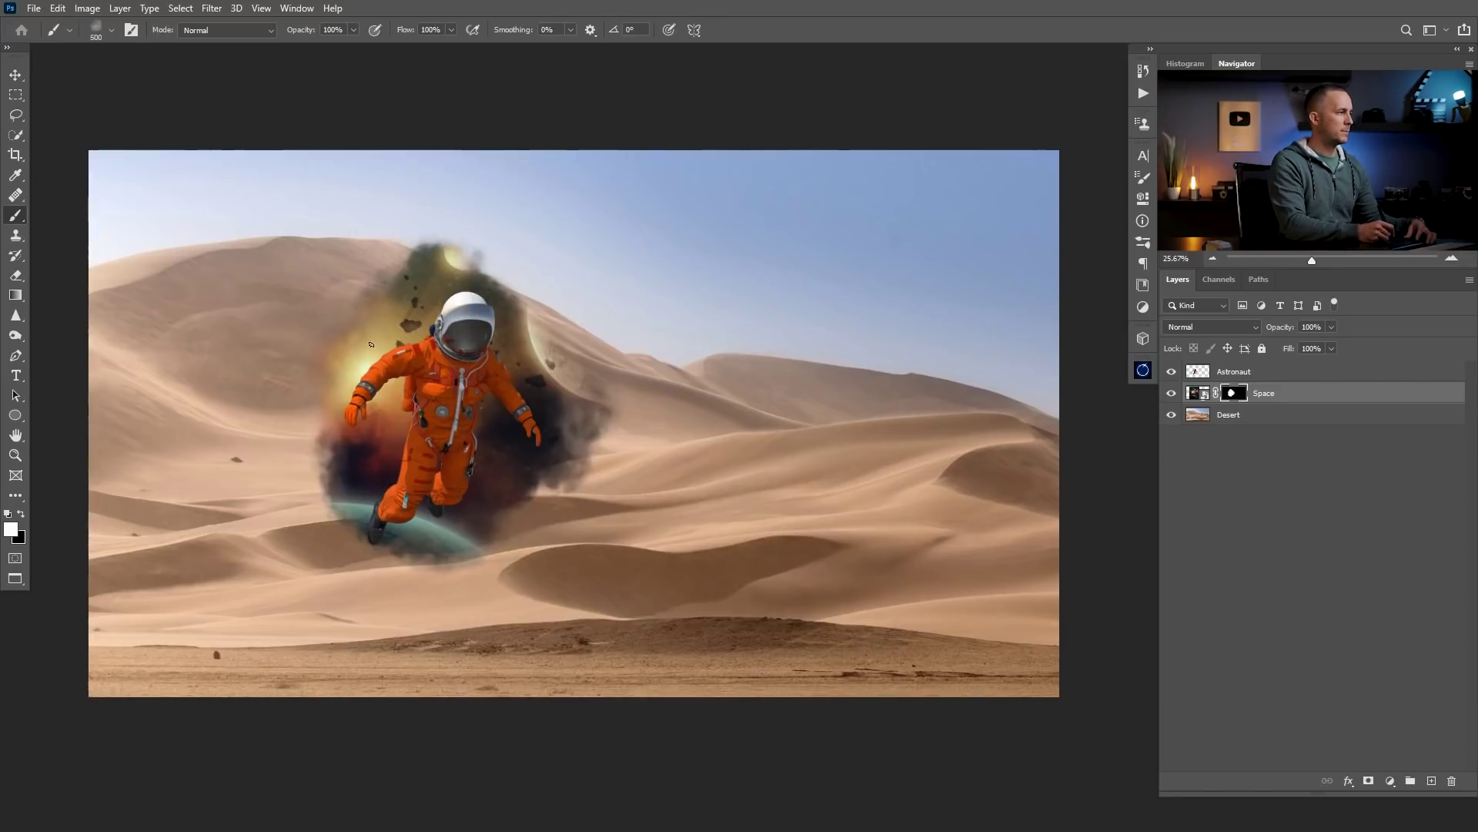
left_click(368, 343)
key("ctrl+z")
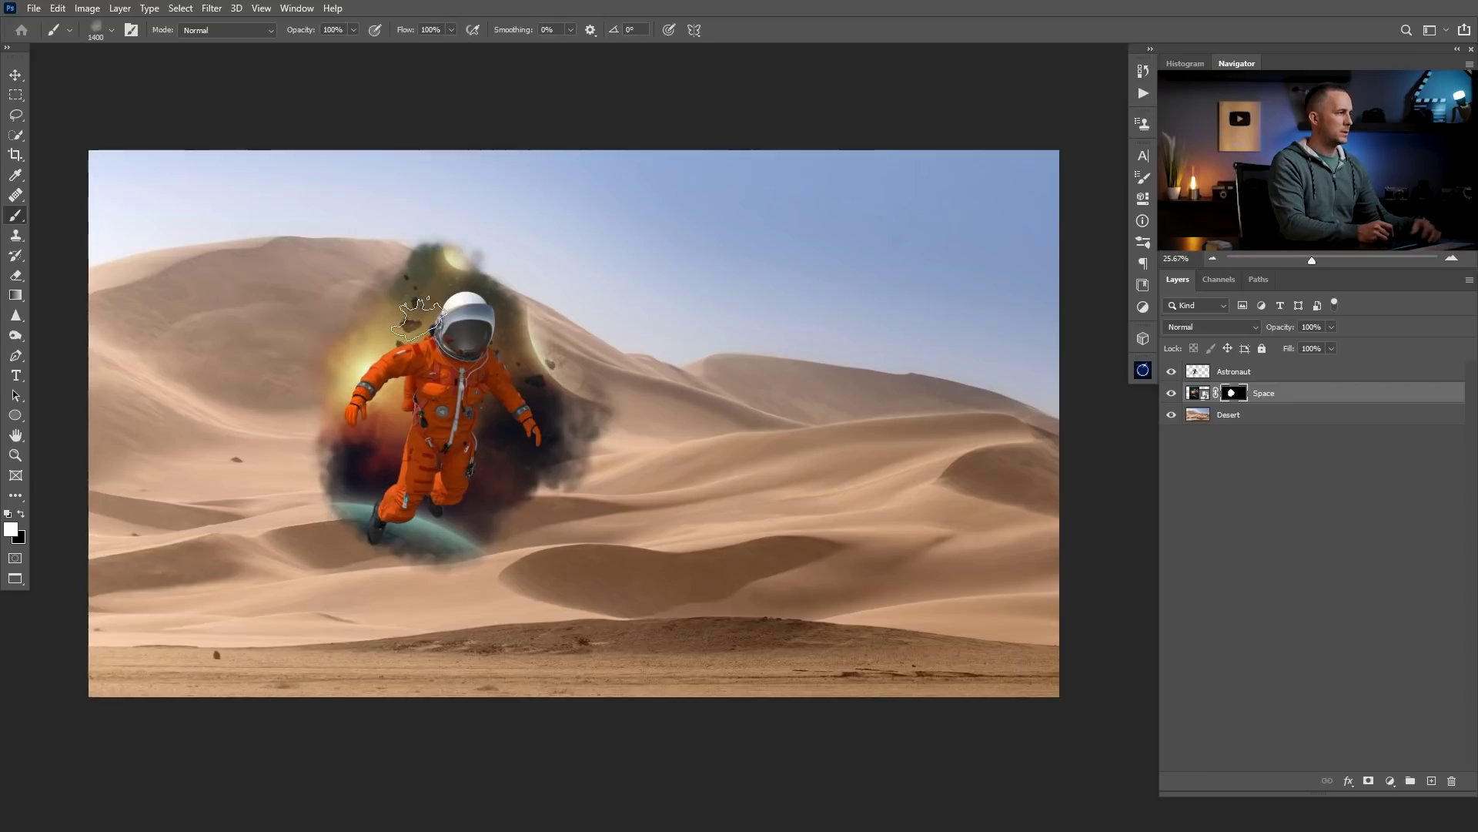
key("bracketleft")
key("bracketleft")
key("bracketleft")
key("bracketleft")
Paint white on the Space mask with the Cloud/Dust 03 brush to widen the space patch left, above and right of the astronaut.
left_click(408, 312)
left_click(375, 327)
left_click(347, 420)
left_click(342, 435)
left_click(350, 471)
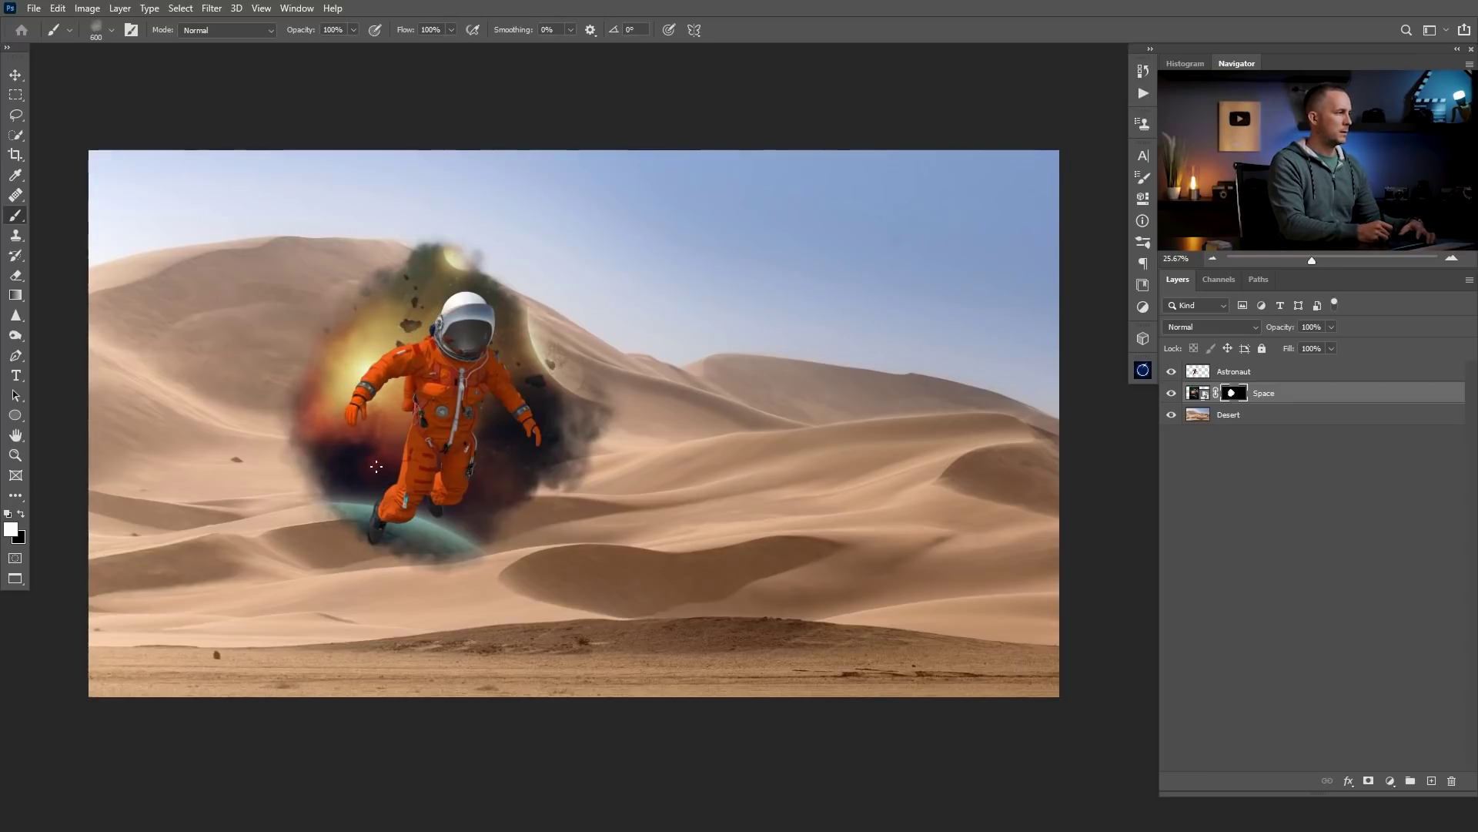
left_click(471, 508)
mouse_move(513, 329)
left_mouse_down()
mouse_move(509, 291)
mouse_move(473, 258)
mouse_move(425, 286)
left_mouse_up()
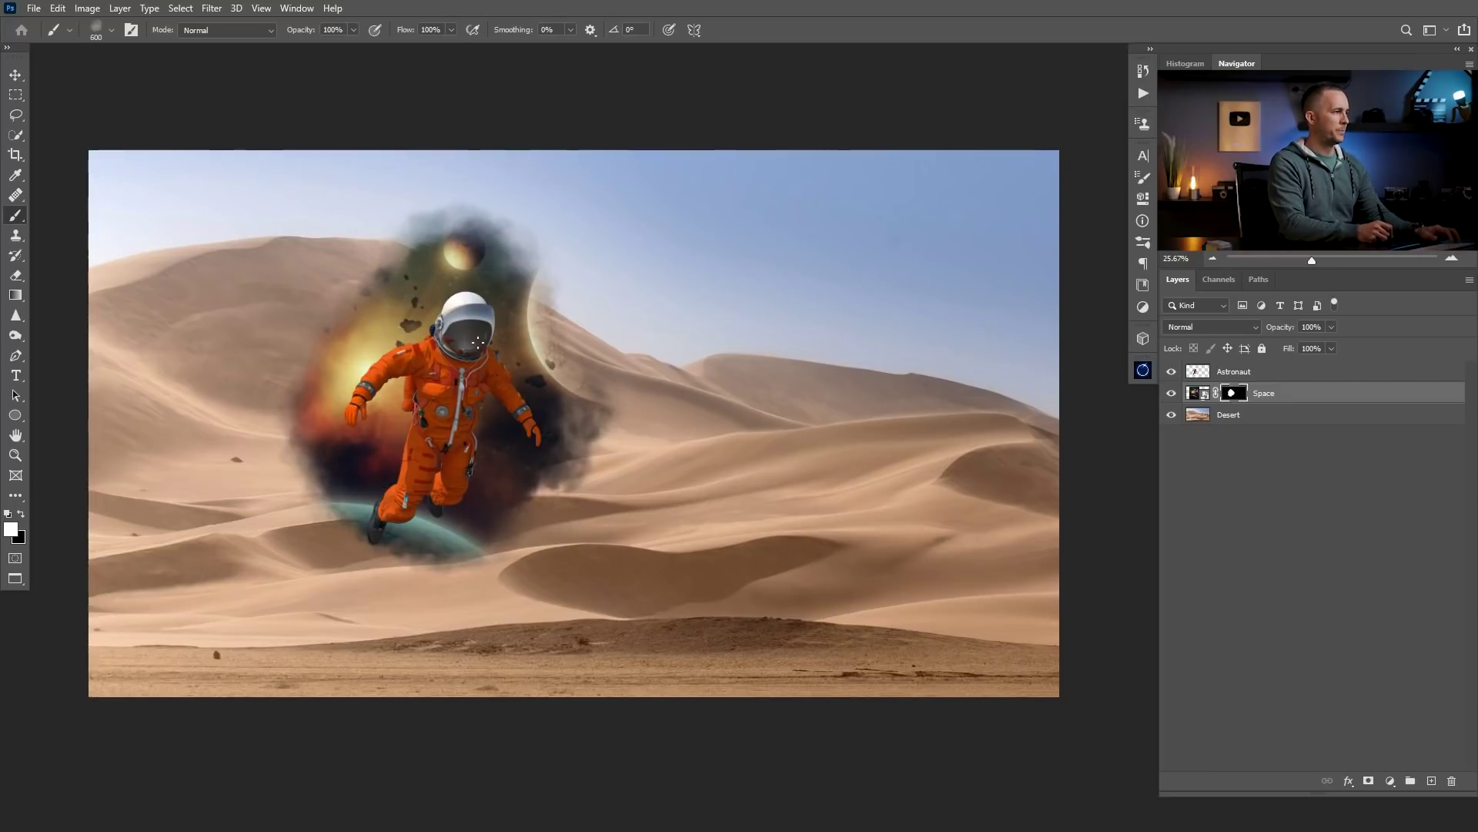
mouse_move(539, 314)
left_mouse_down()
mouse_move(566, 335)
mouse_move(502, 494)
left_mouse_up()
left_click_drag(389, 272, 362, 291)
Try extending the right edge of the space patch with the Fluffy Dual Cloud Brush at 600 px.
right_click(445, 371)
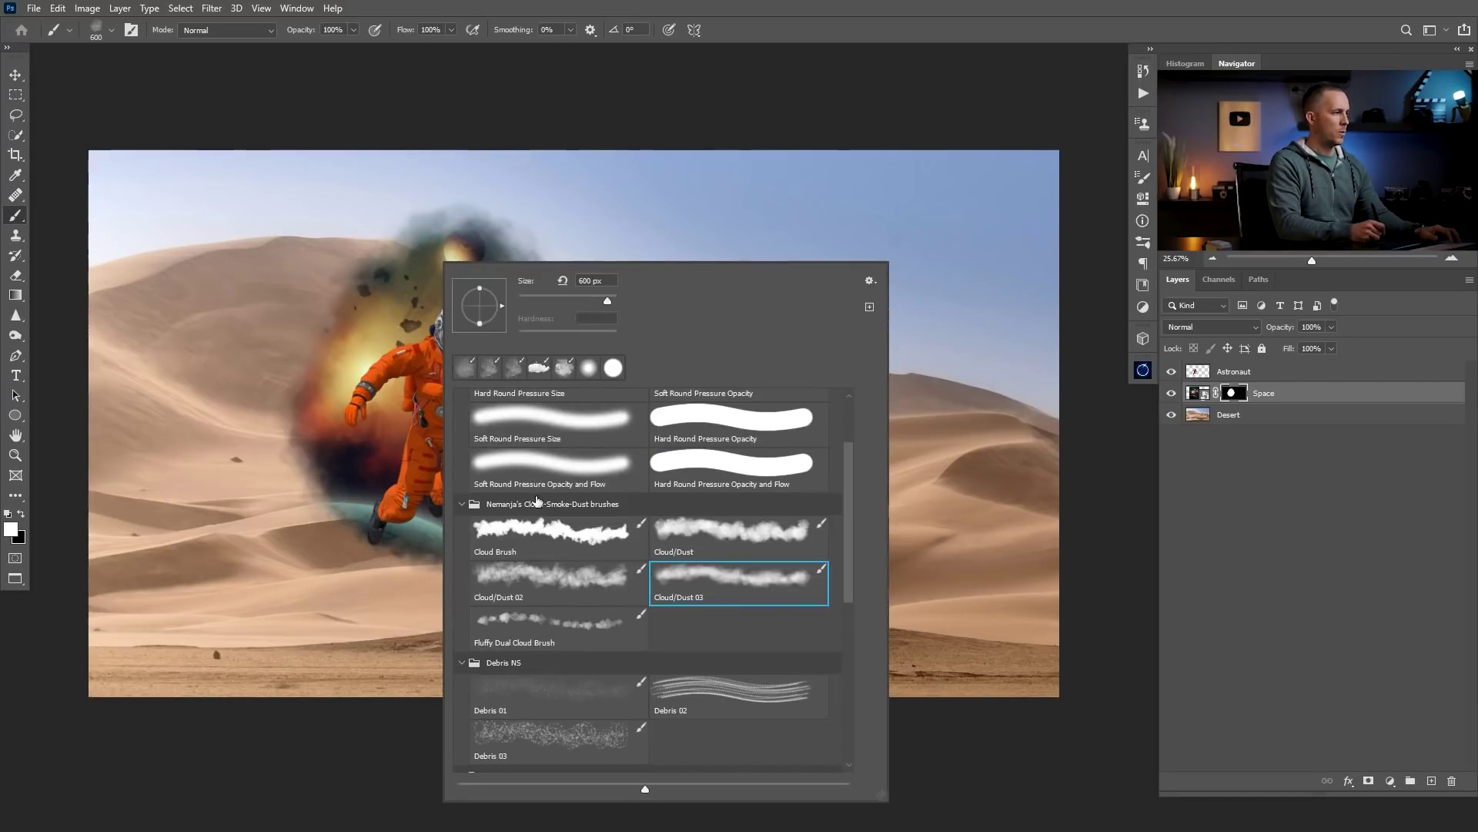
left_click(555, 626)
key("Return")
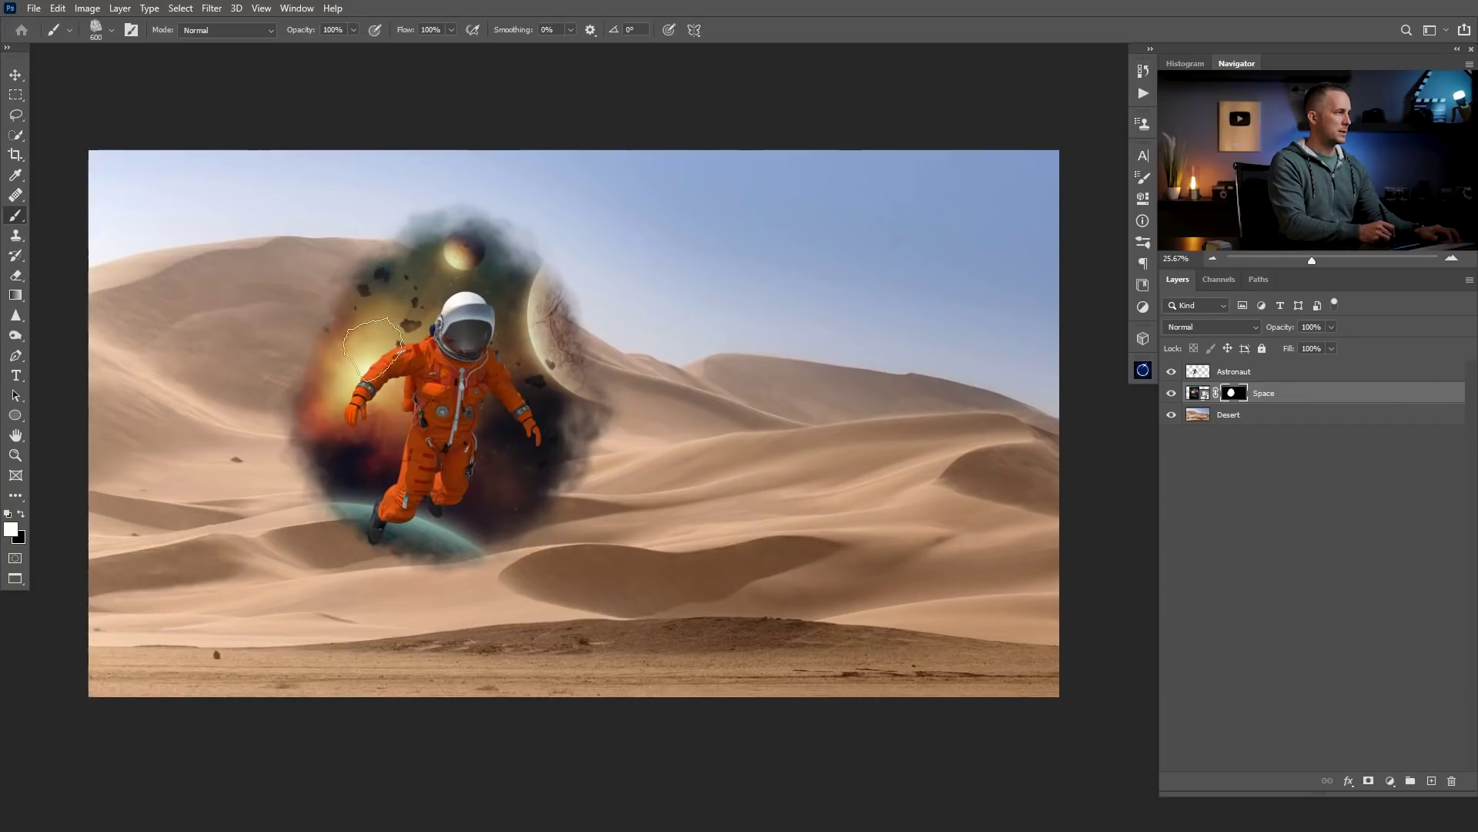
mouse_move(616, 377)
left_mouse_down()
mouse_move(603, 341)
mouse_move(574, 376)
left_mouse_up()
key("ctrl+z")
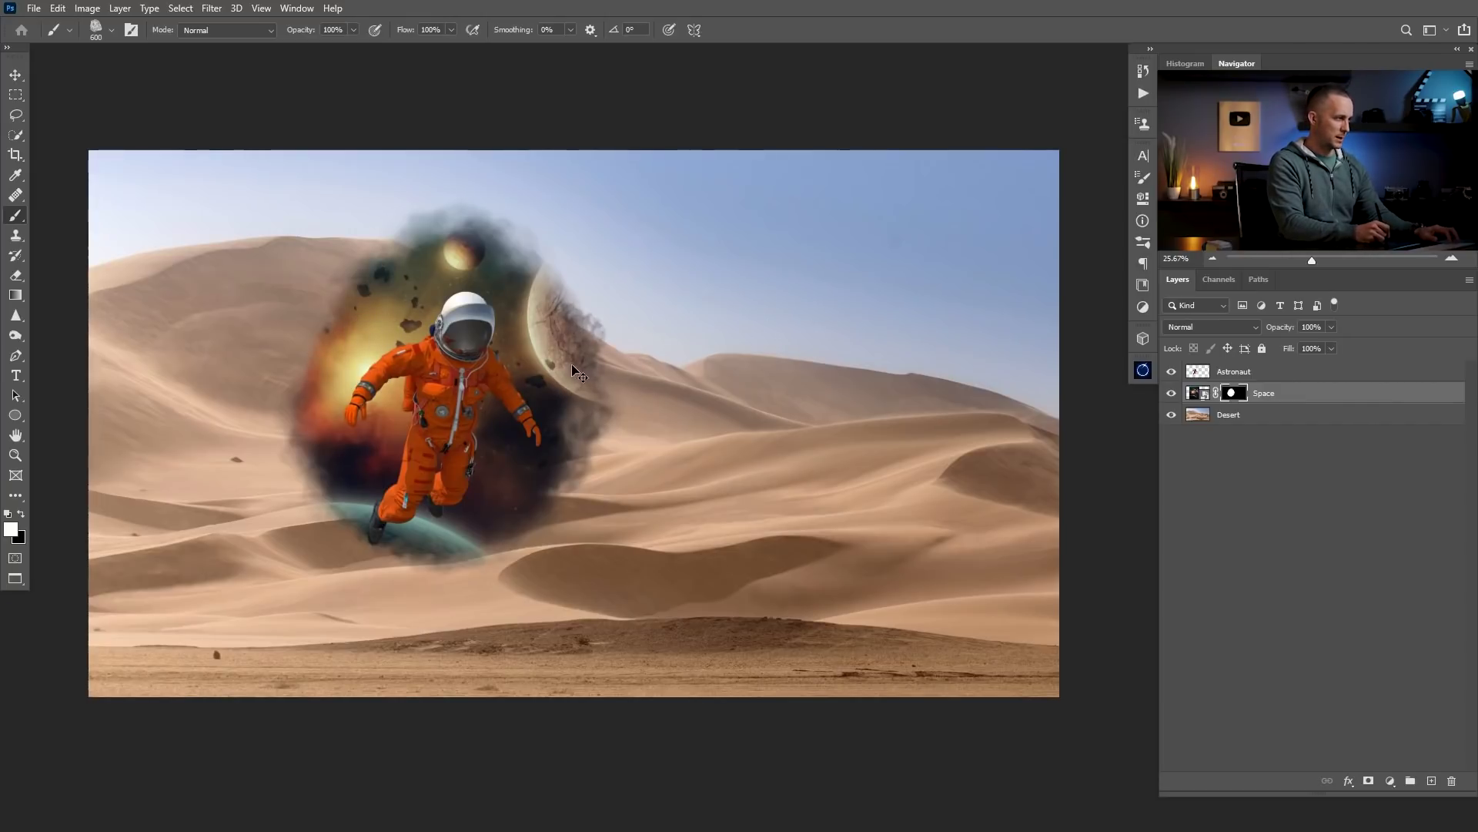
Switch to the Cloud/Dust brush and dab white inside the space patch on the Space mask.
right_click(517, 370)
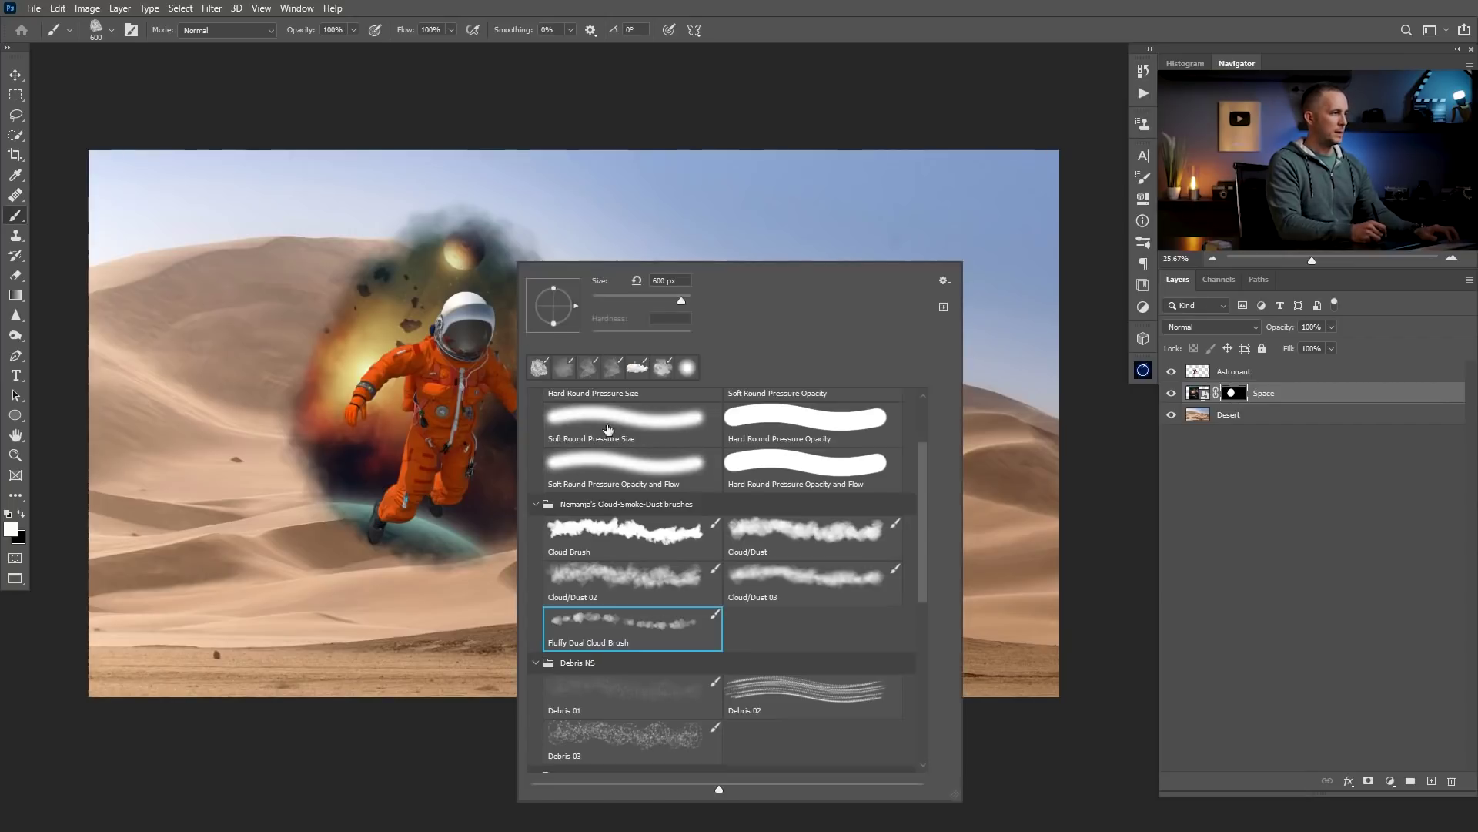
left_click(781, 526)
left_click(424, 375)
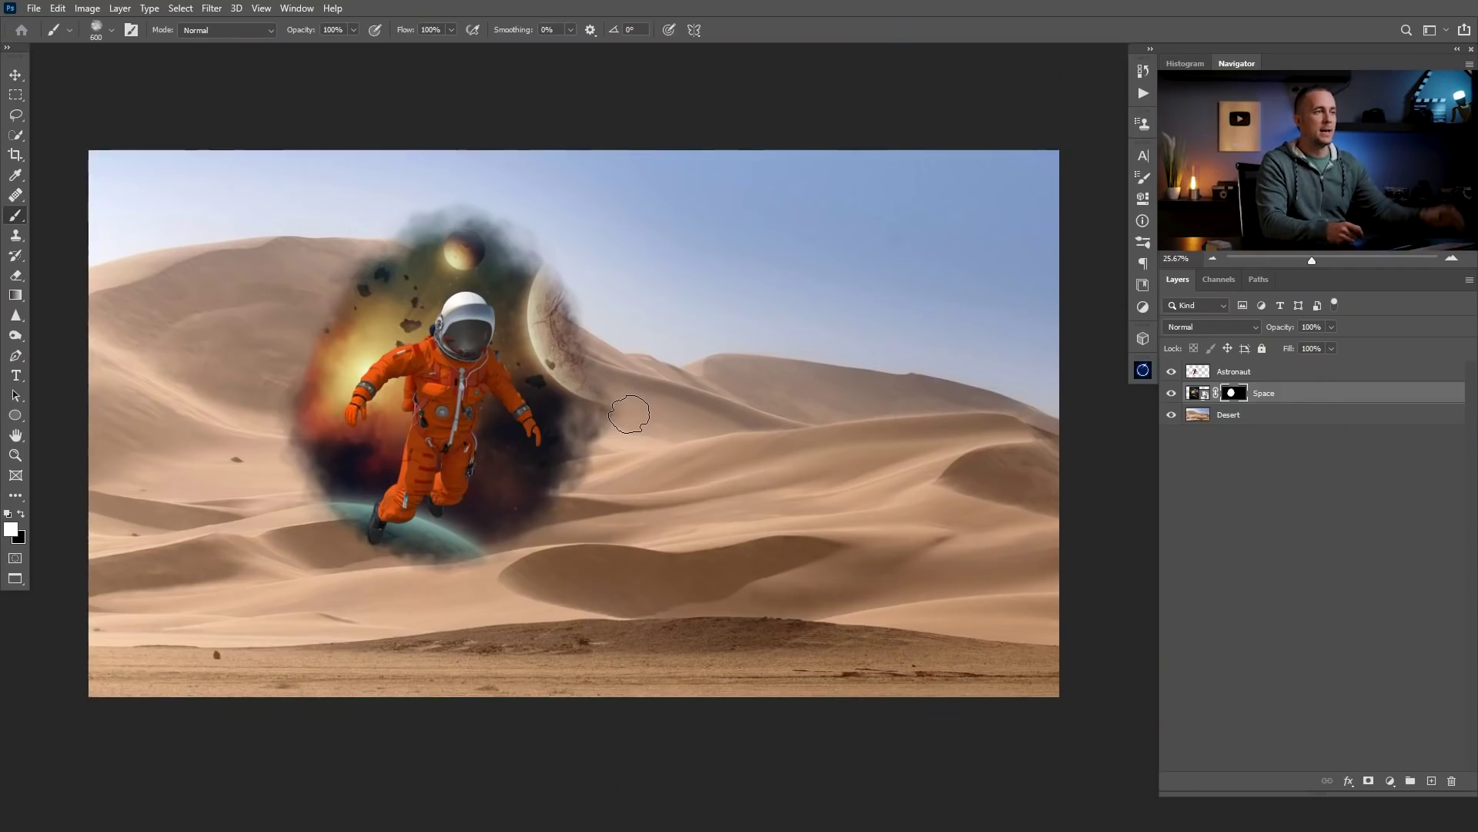
Open the Space layer's blending options and add an Outer Glow effect.
key("ctrl+2")
double_click(1312, 408)
left_click_drag(681, 391, 1185, 405)
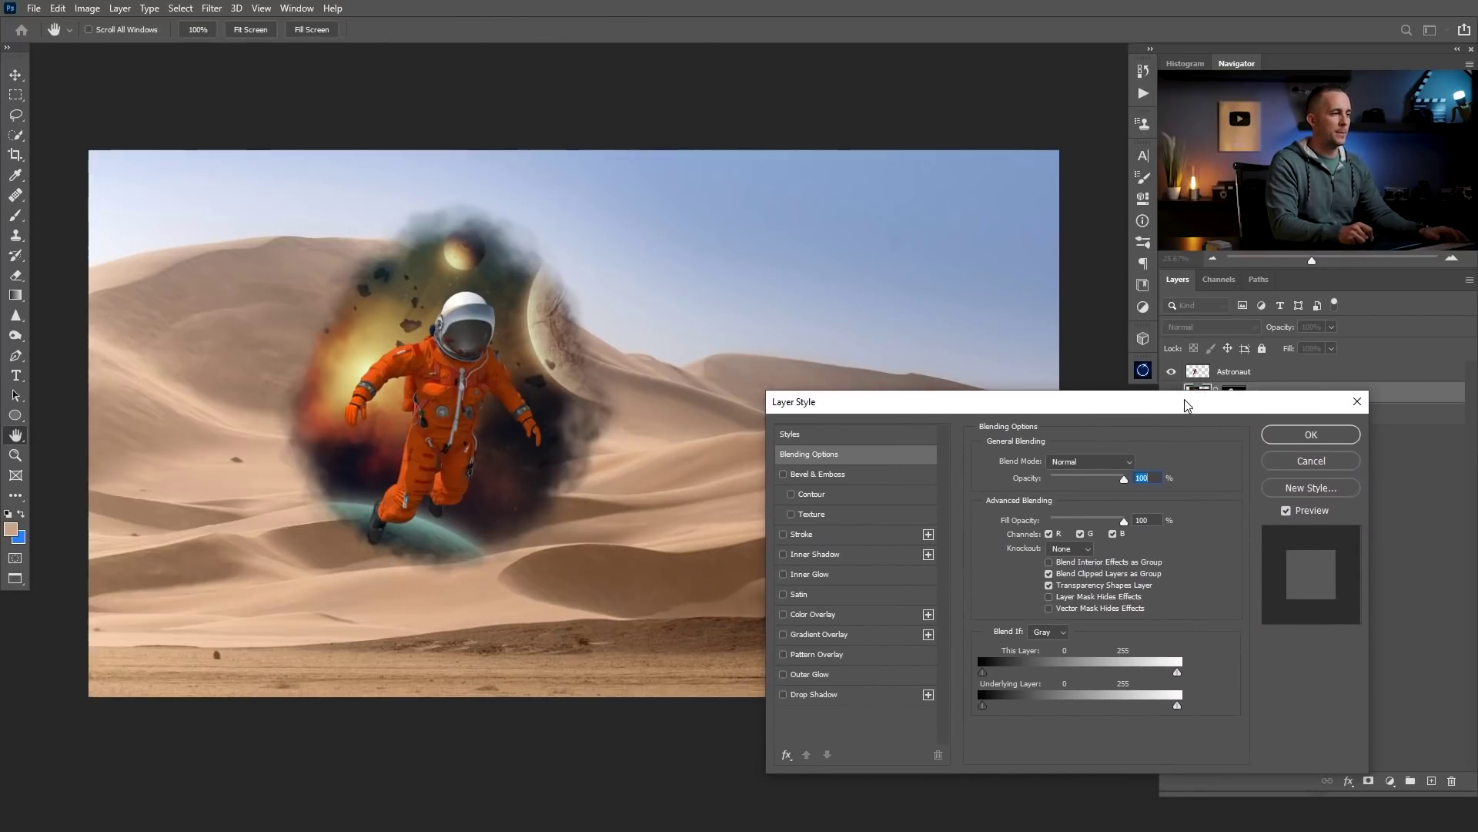
left_click(808, 673)
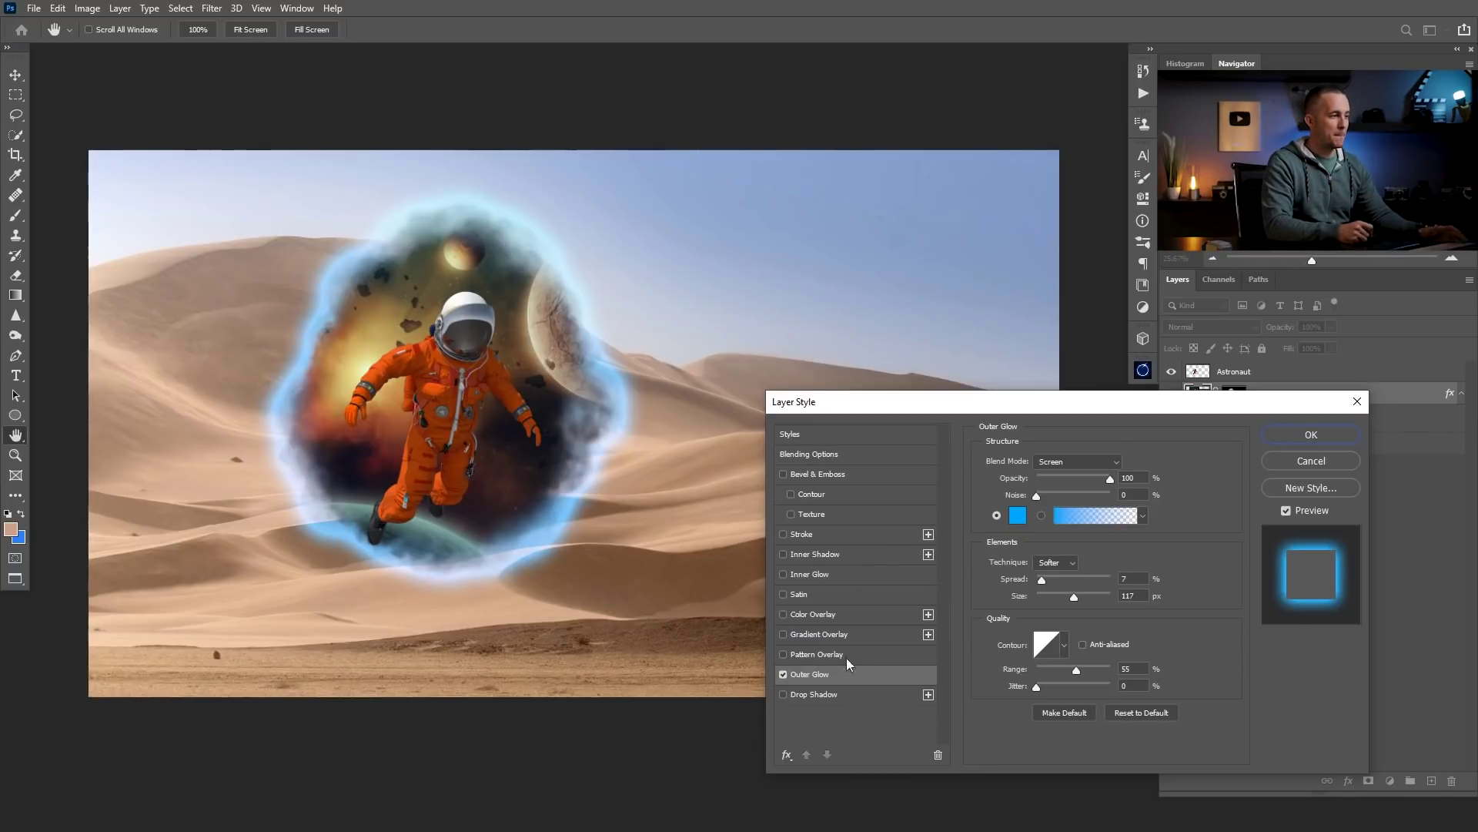
Set the Outer Glow colour to blue 009ffb and its spread to 11%.
left_click(1017, 516)
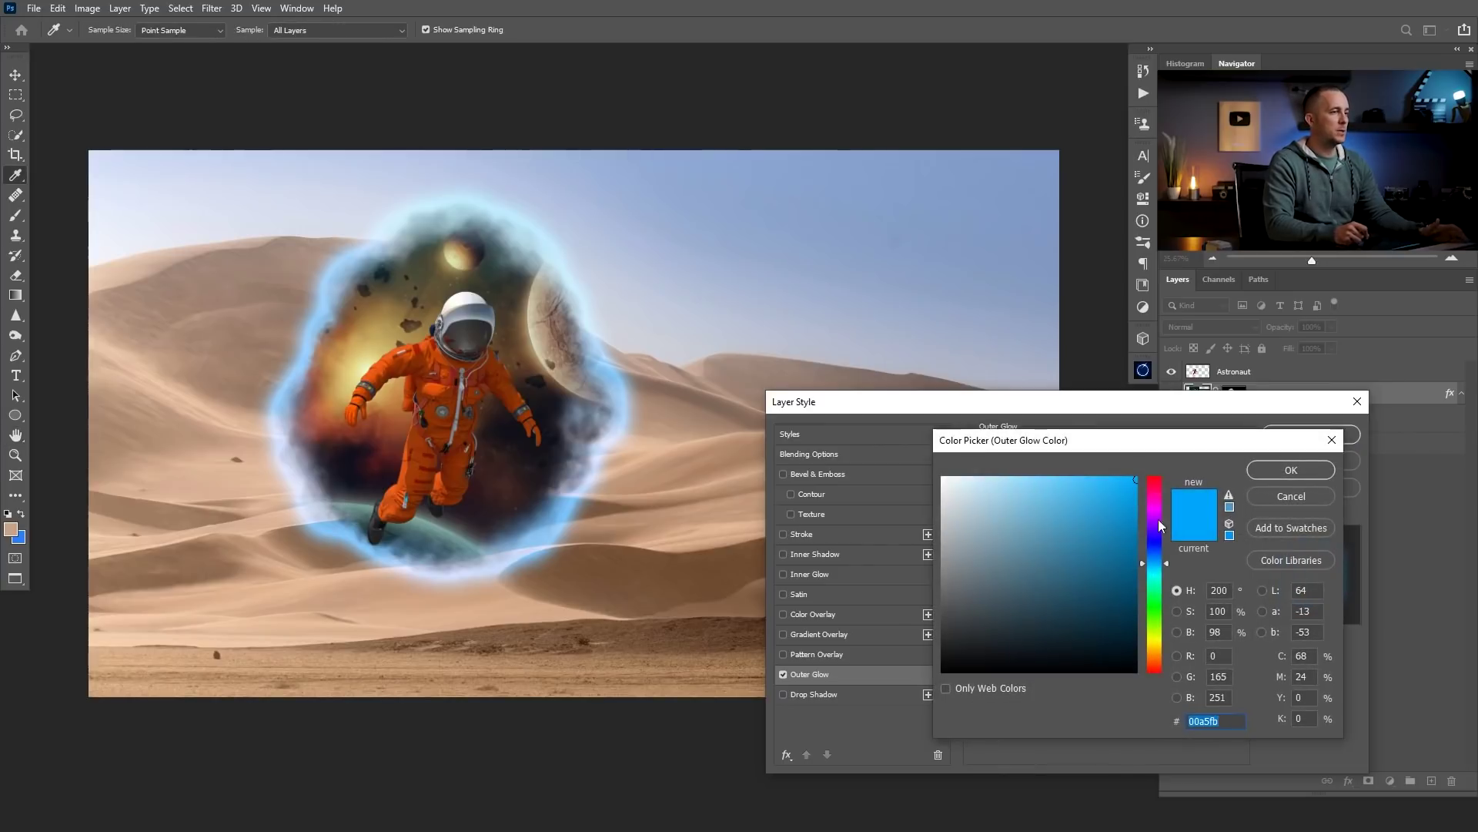
left_click(1155, 496)
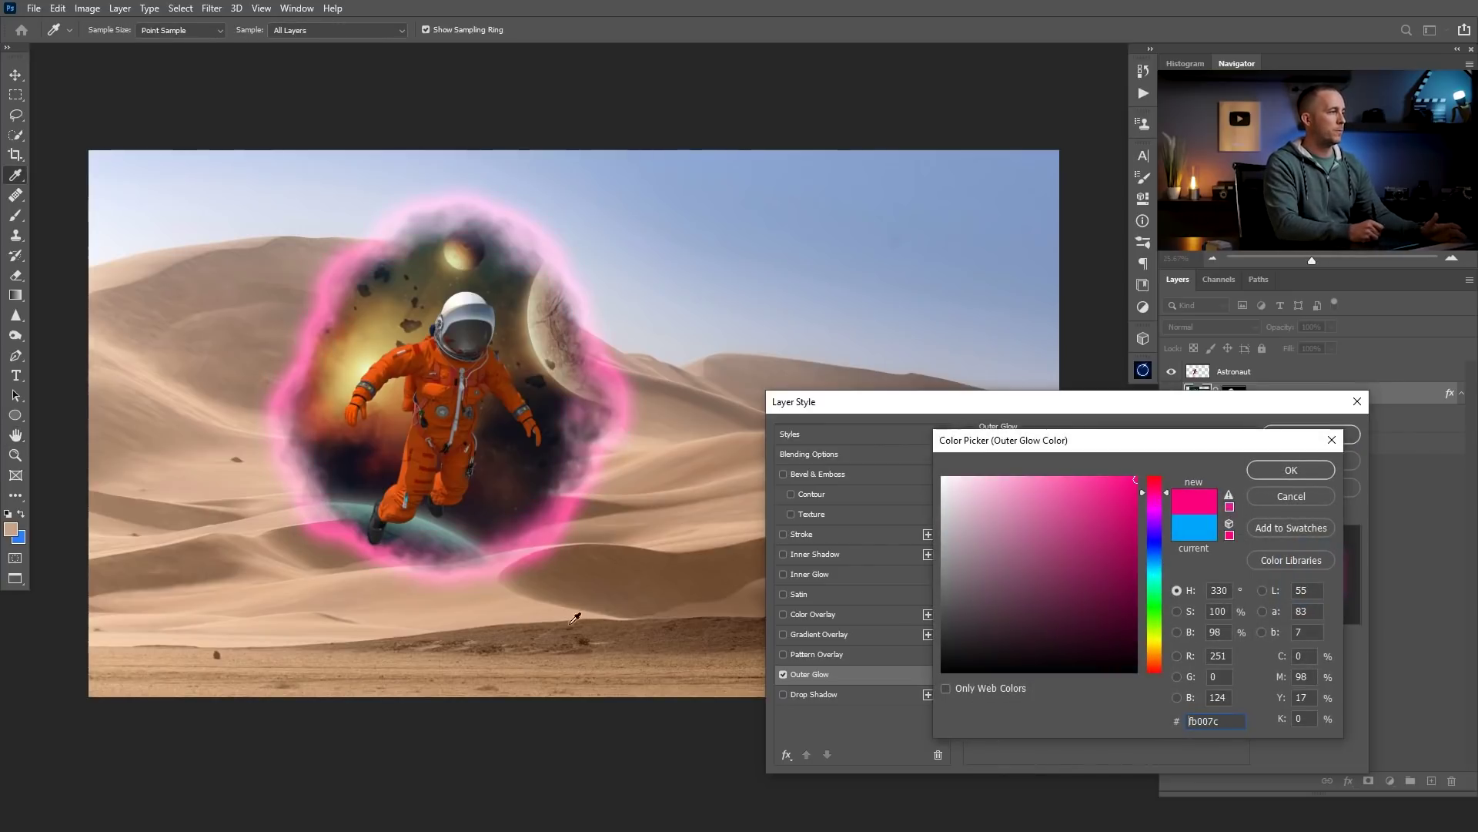
left_click(1195, 529)
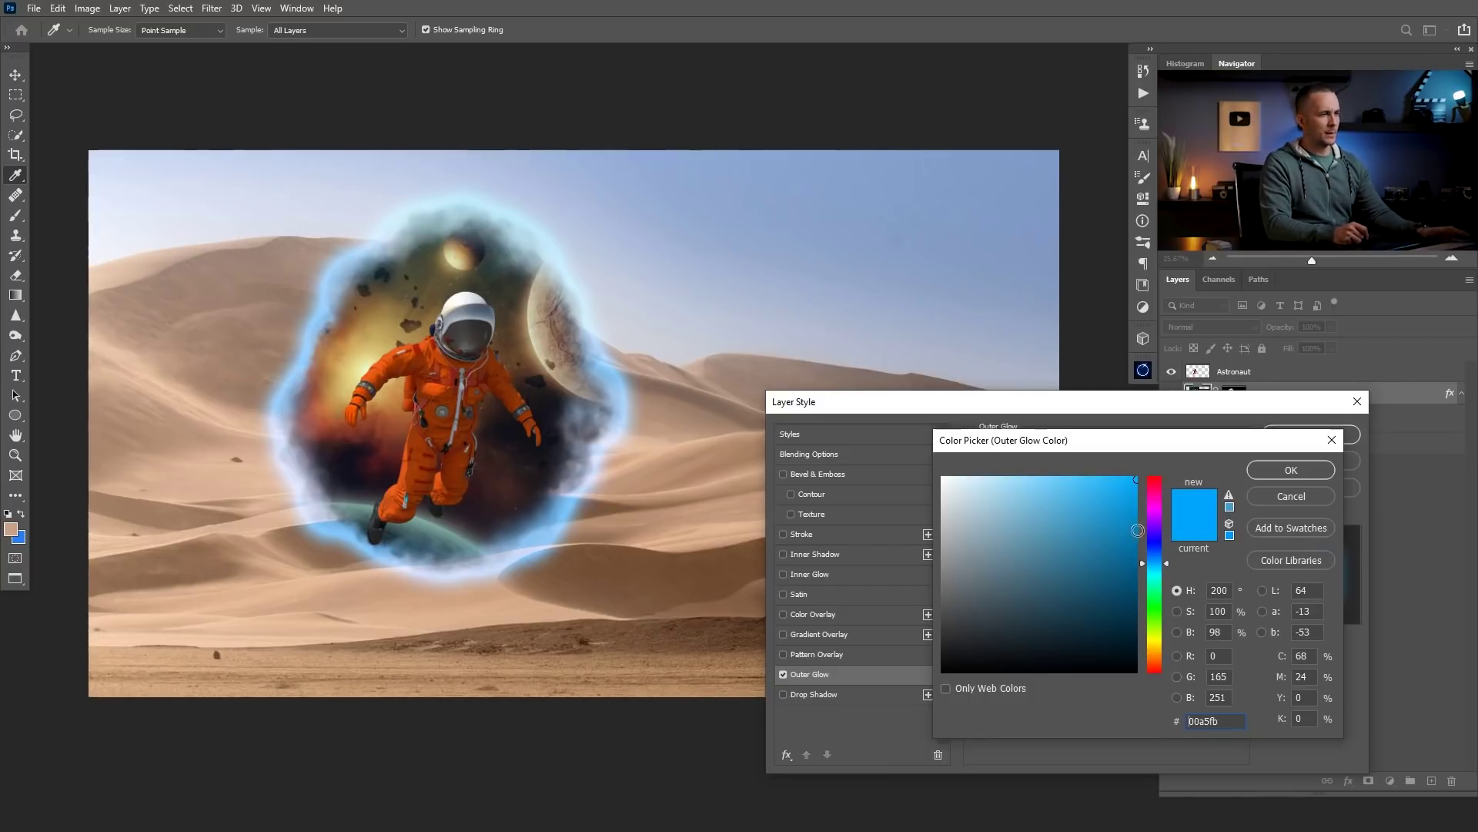
left_click(1143, 563)
left_click_drag(1143, 562, 1144, 560)
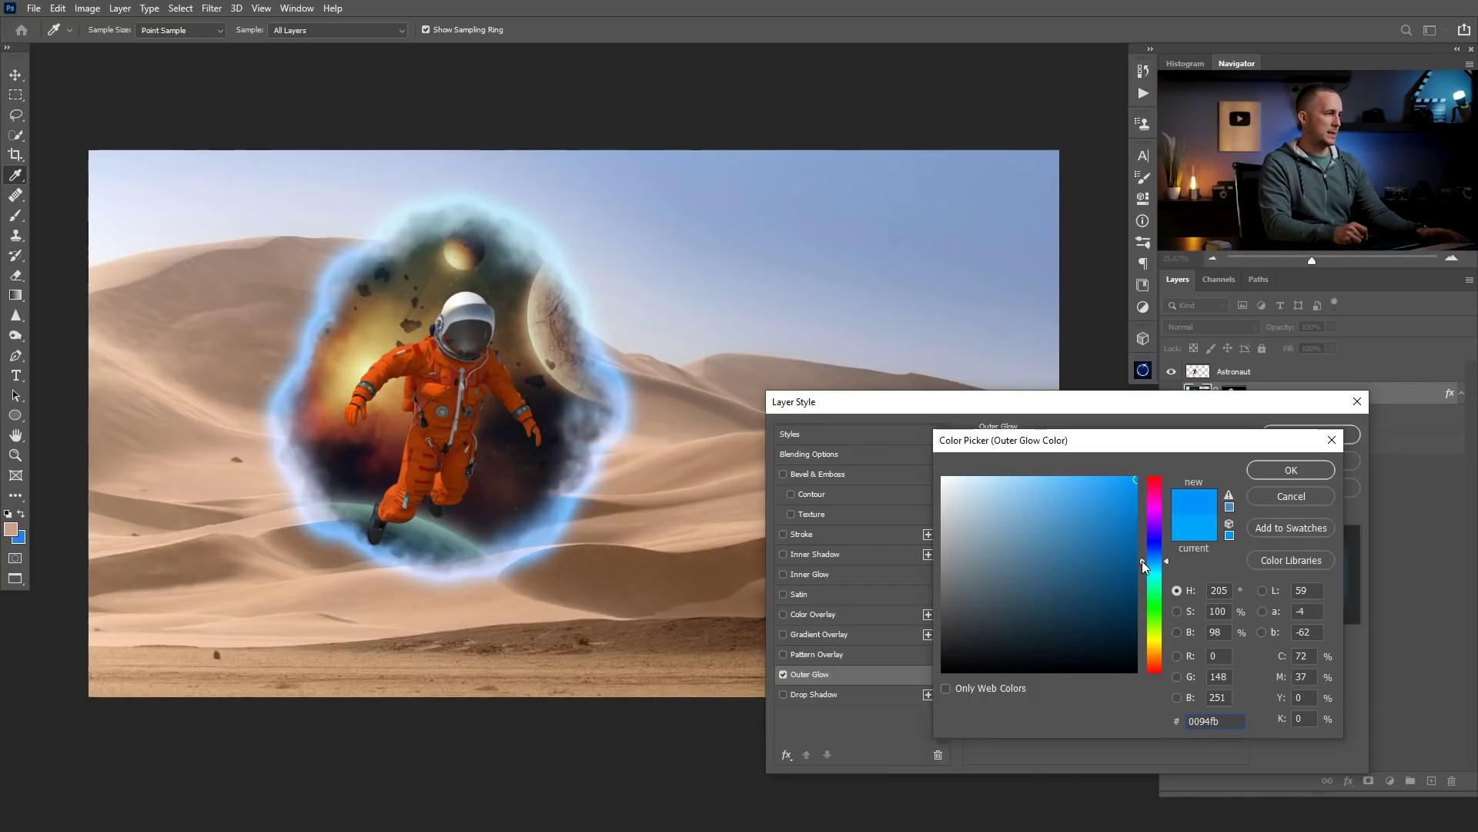
left_click(1142, 562)
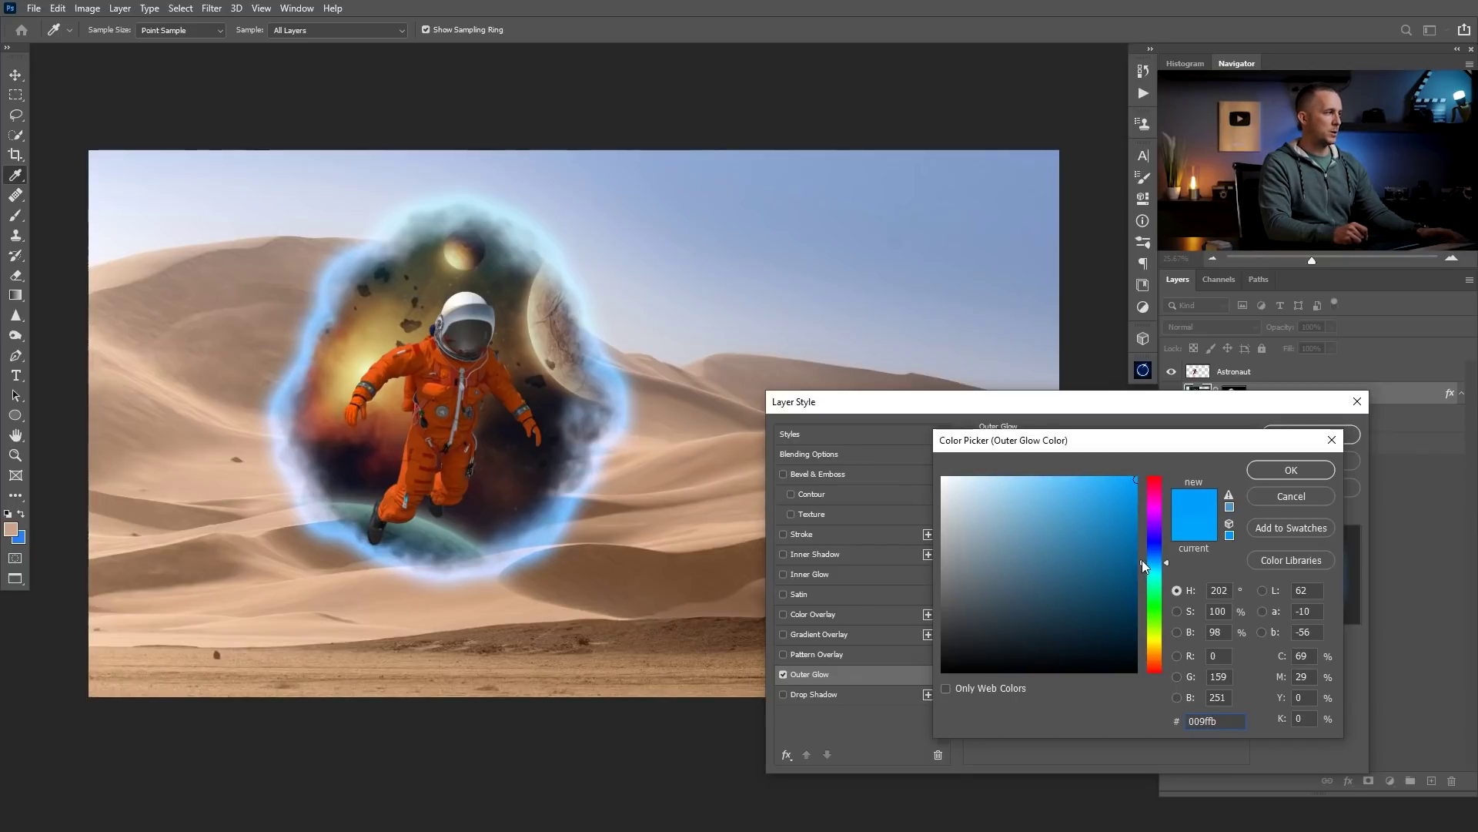
left_click(1280, 468)
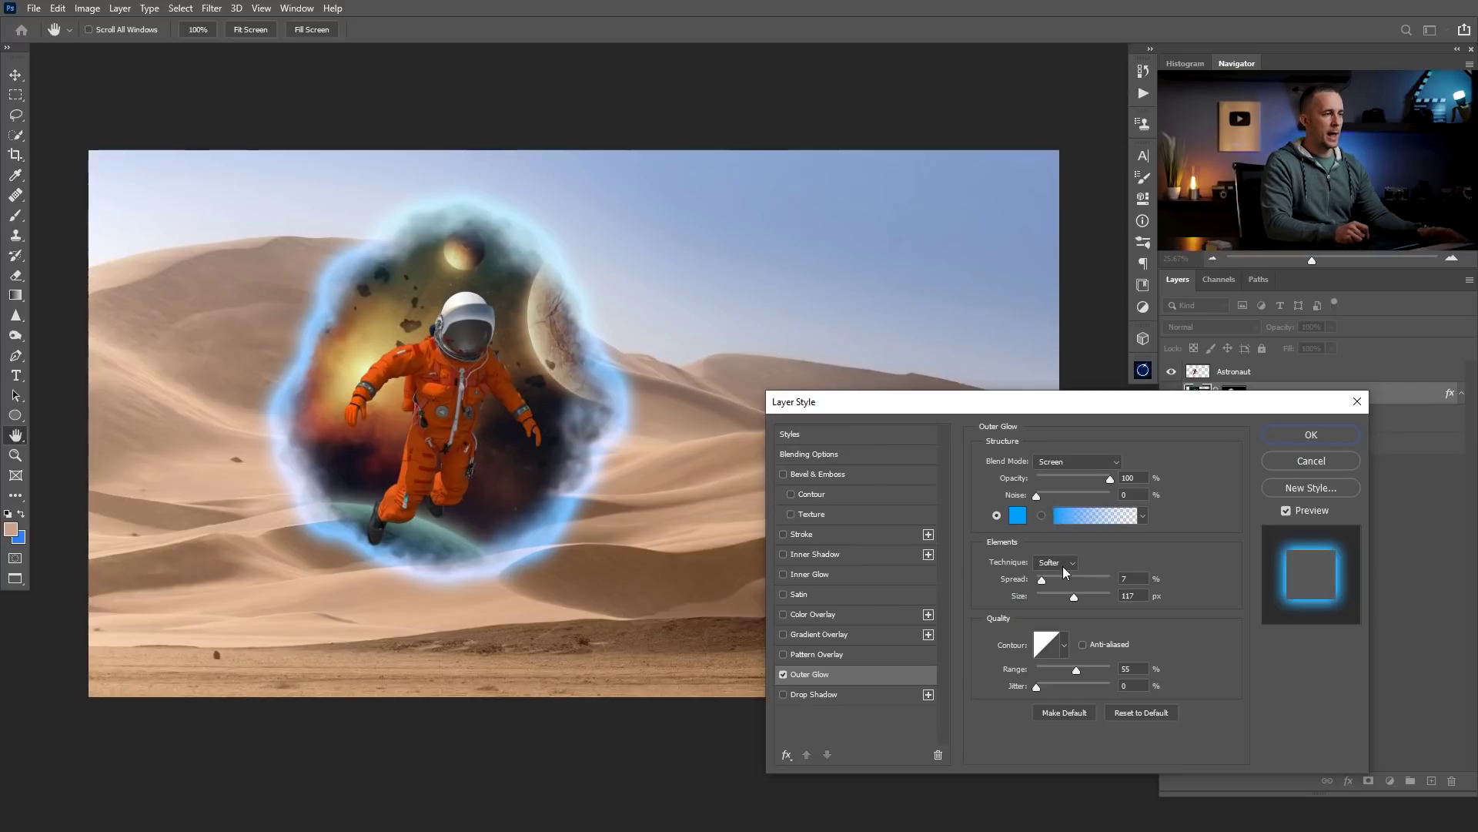
mouse_move(1042, 577)
left_mouse_down()
mouse_move(1135, 570)
mouse_move(1038, 576)
mouse_move(1132, 594)
mouse_move(1045, 581)
left_mouse_up()
left_click(1047, 581)
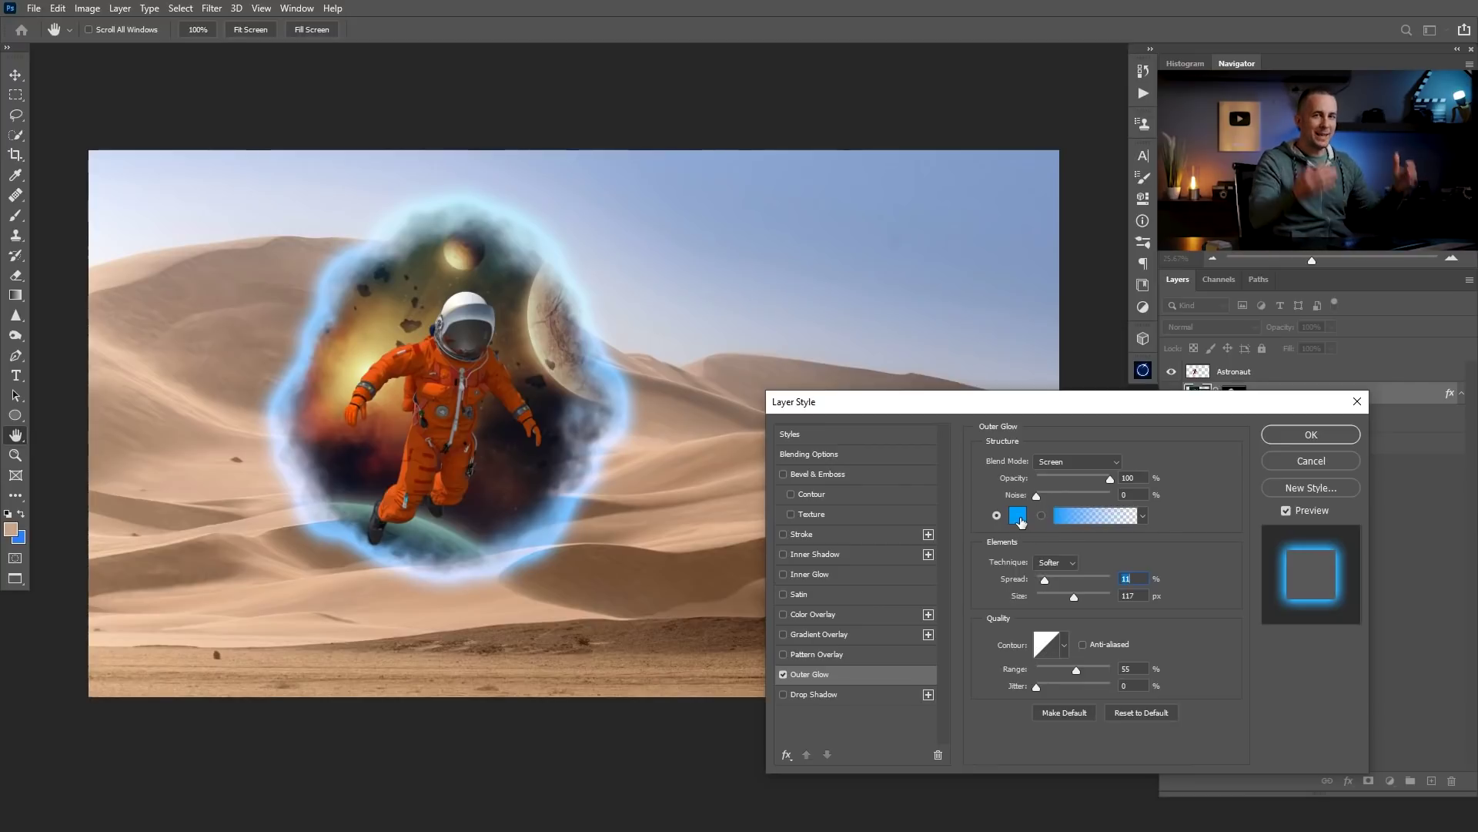
Add an Inner Glow to the Space layer's style and open its glow colour.
left_click(801, 576)
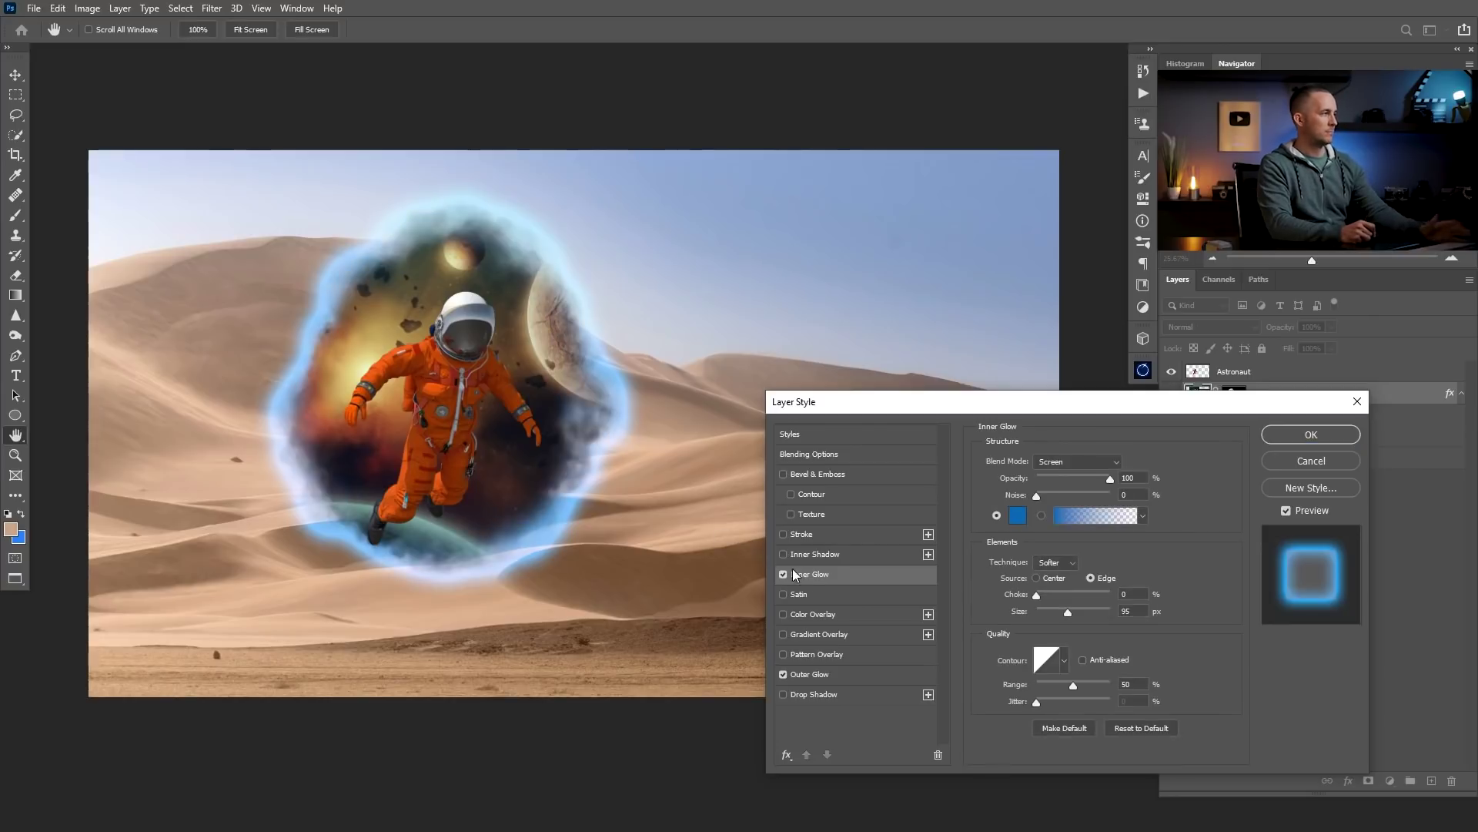
left_click(1018, 516)
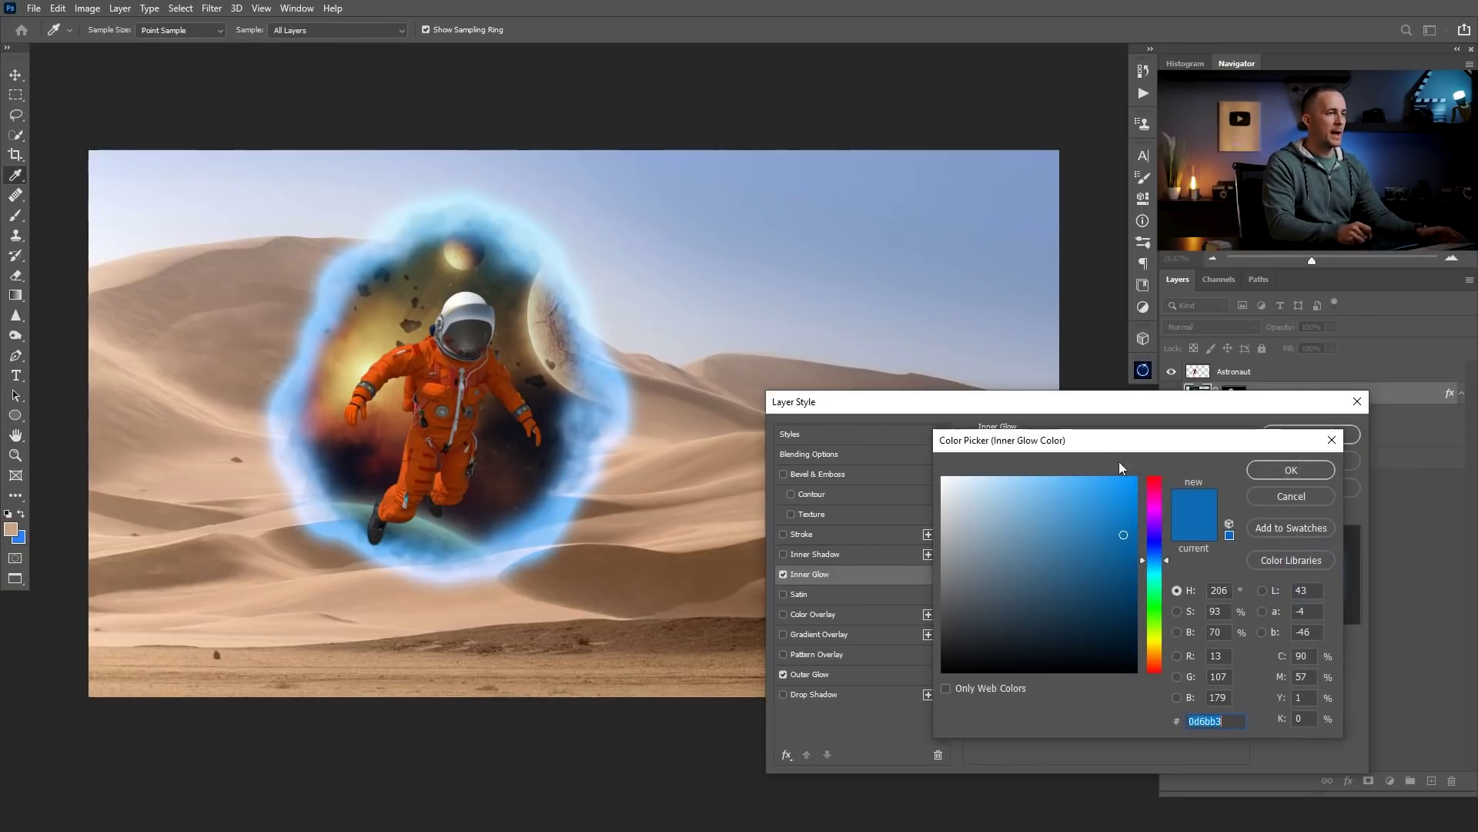
Try purple and warm tones sampled from the space image as the Inner Glow colour, and revert to the original blue.
left_click_drag(1161, 562, 1156, 513)
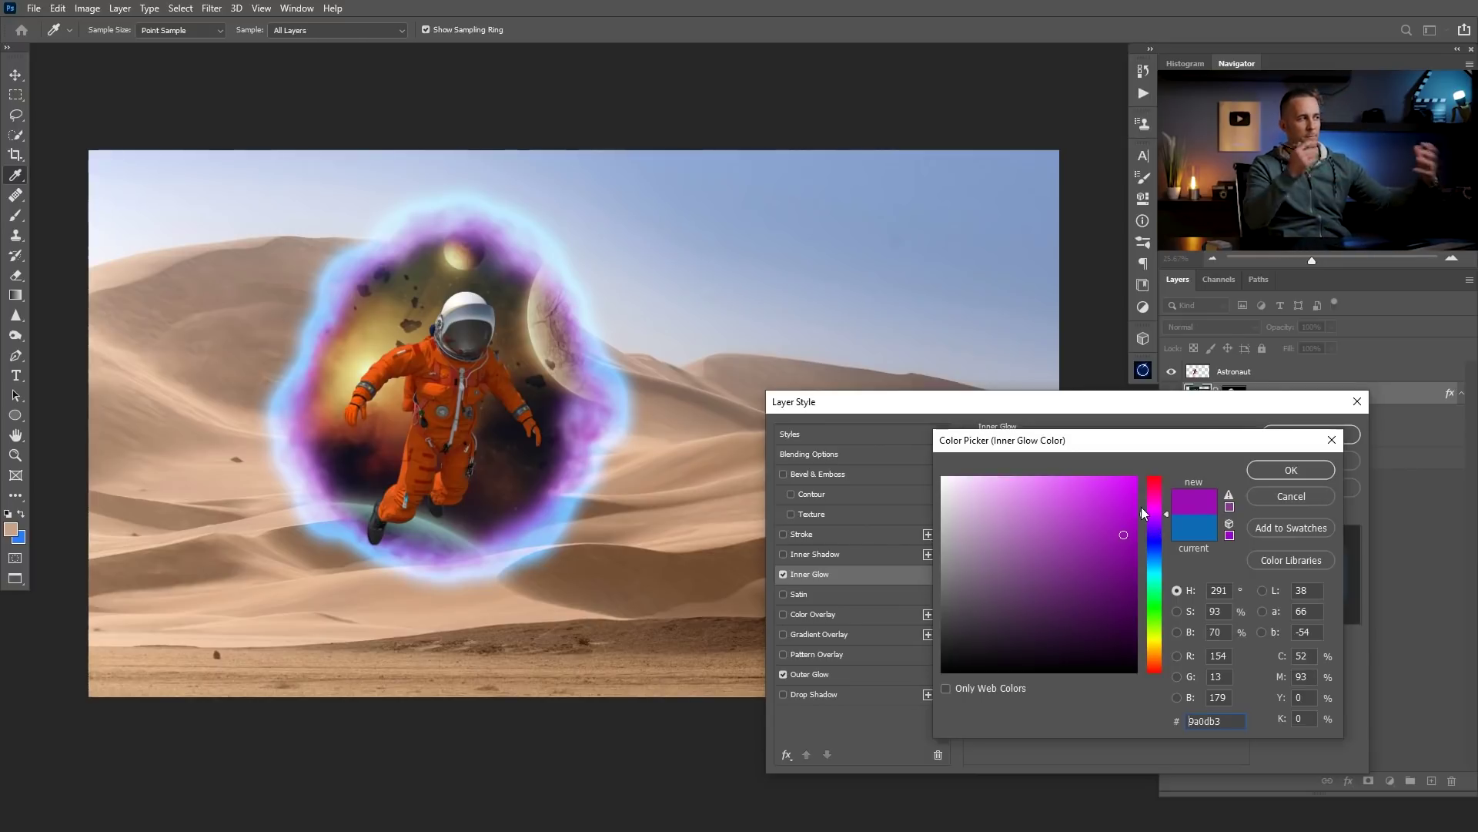
left_click(365, 347)
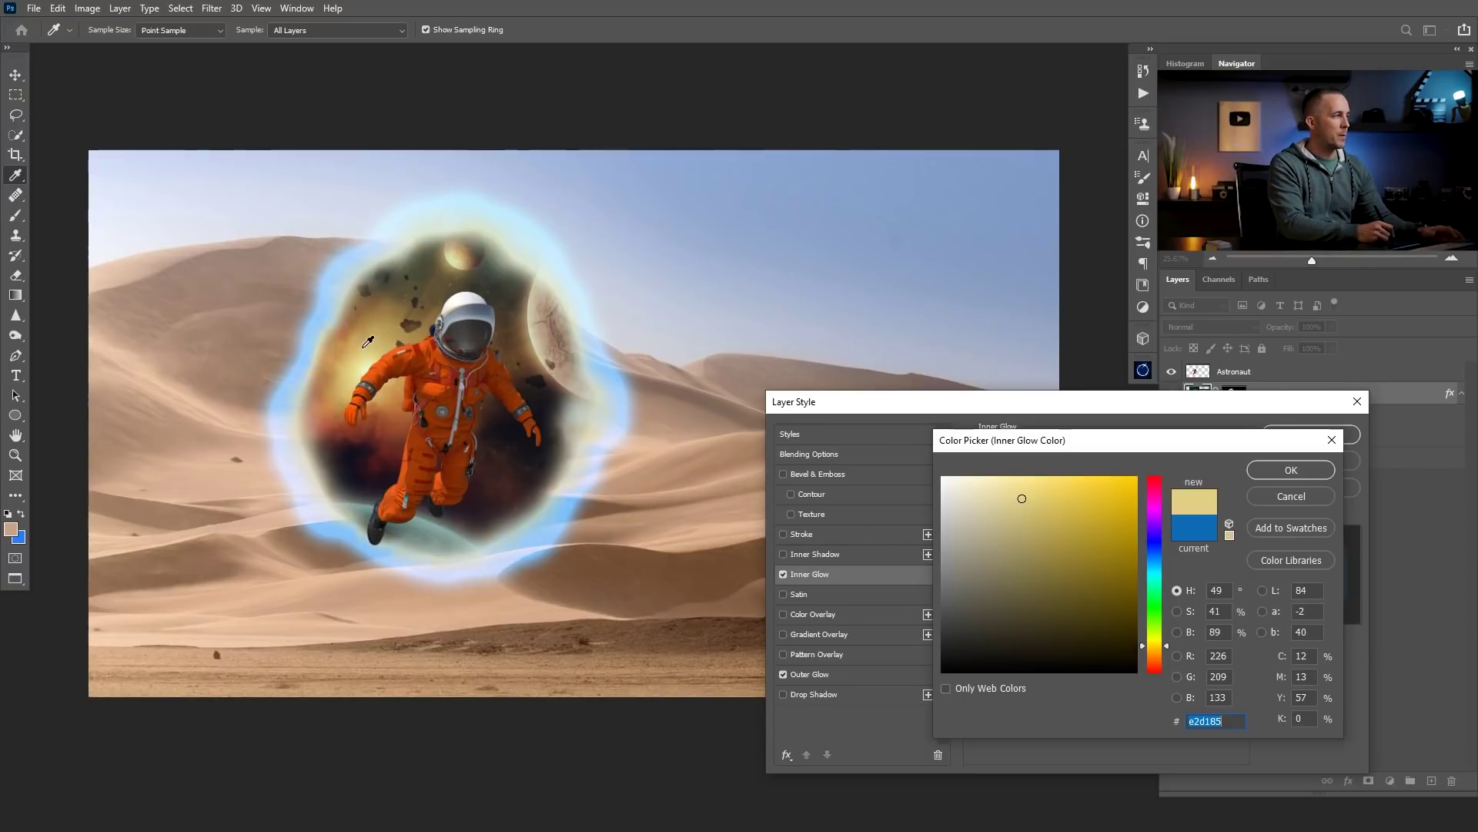
left_click(344, 458)
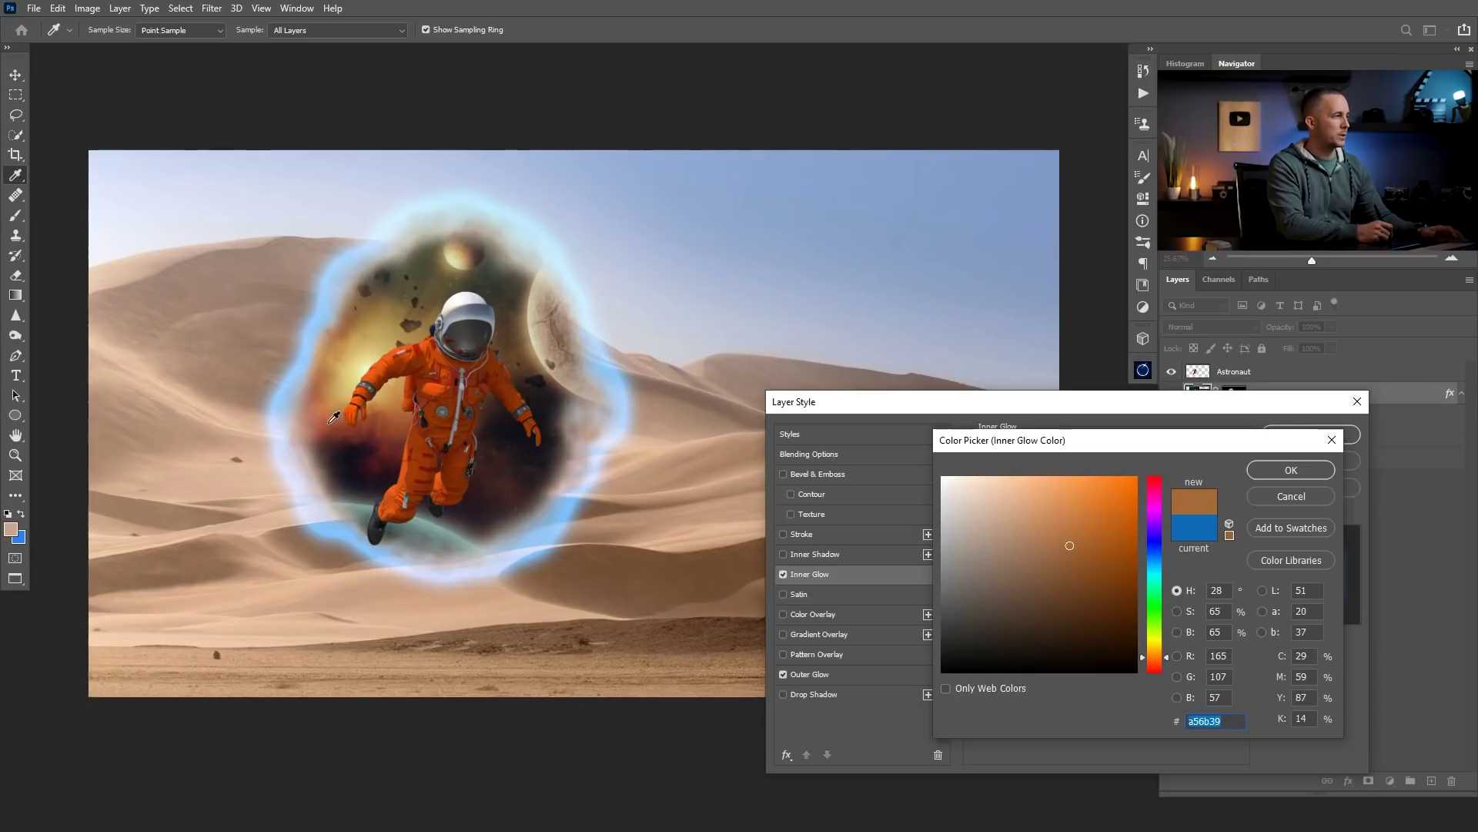
left_click(1191, 532)
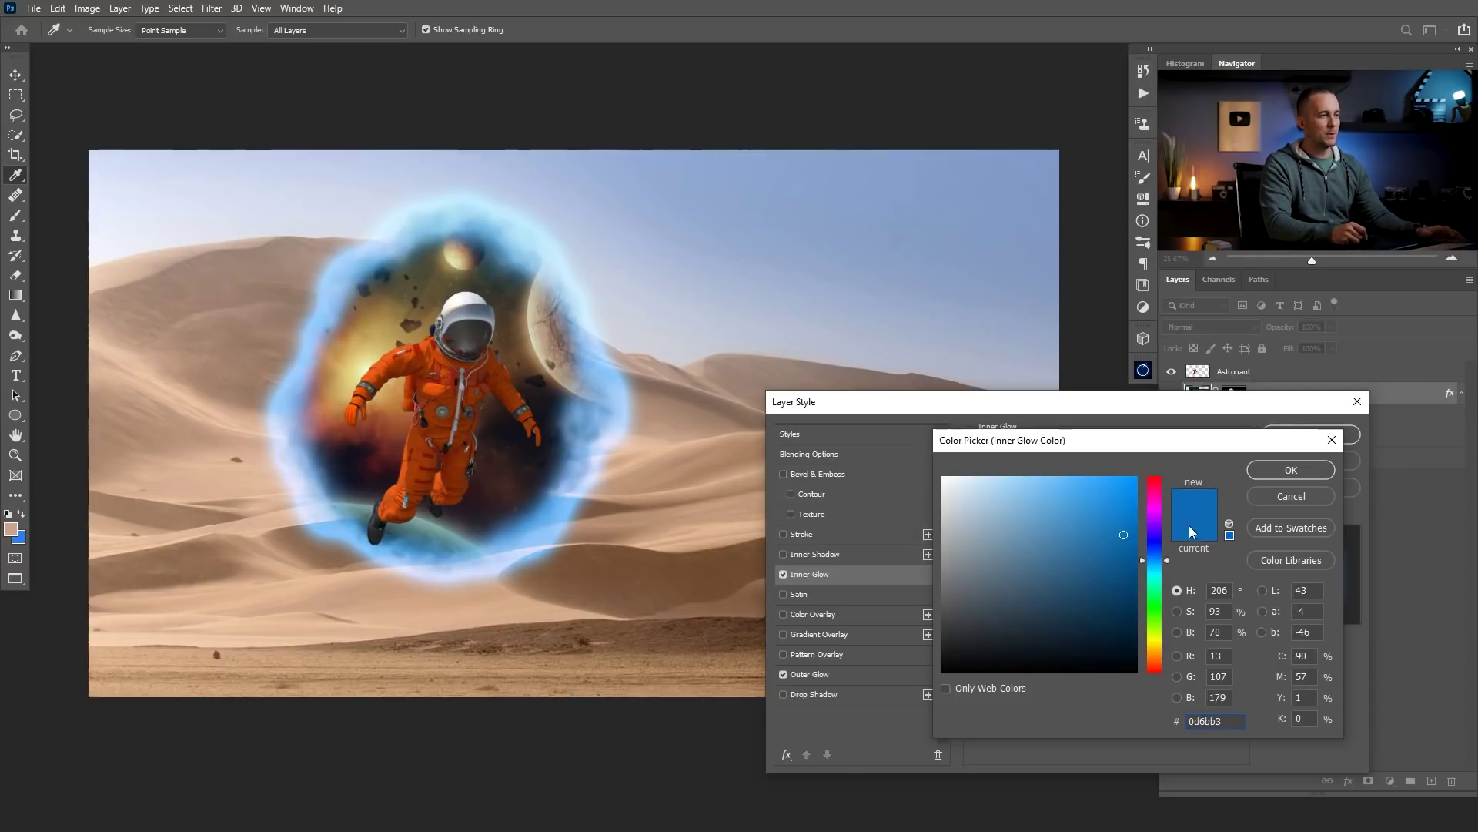
Set the Inner Glow colour to the darker blue 0564a7 and its size to 103 px.
left_click(1167, 561)
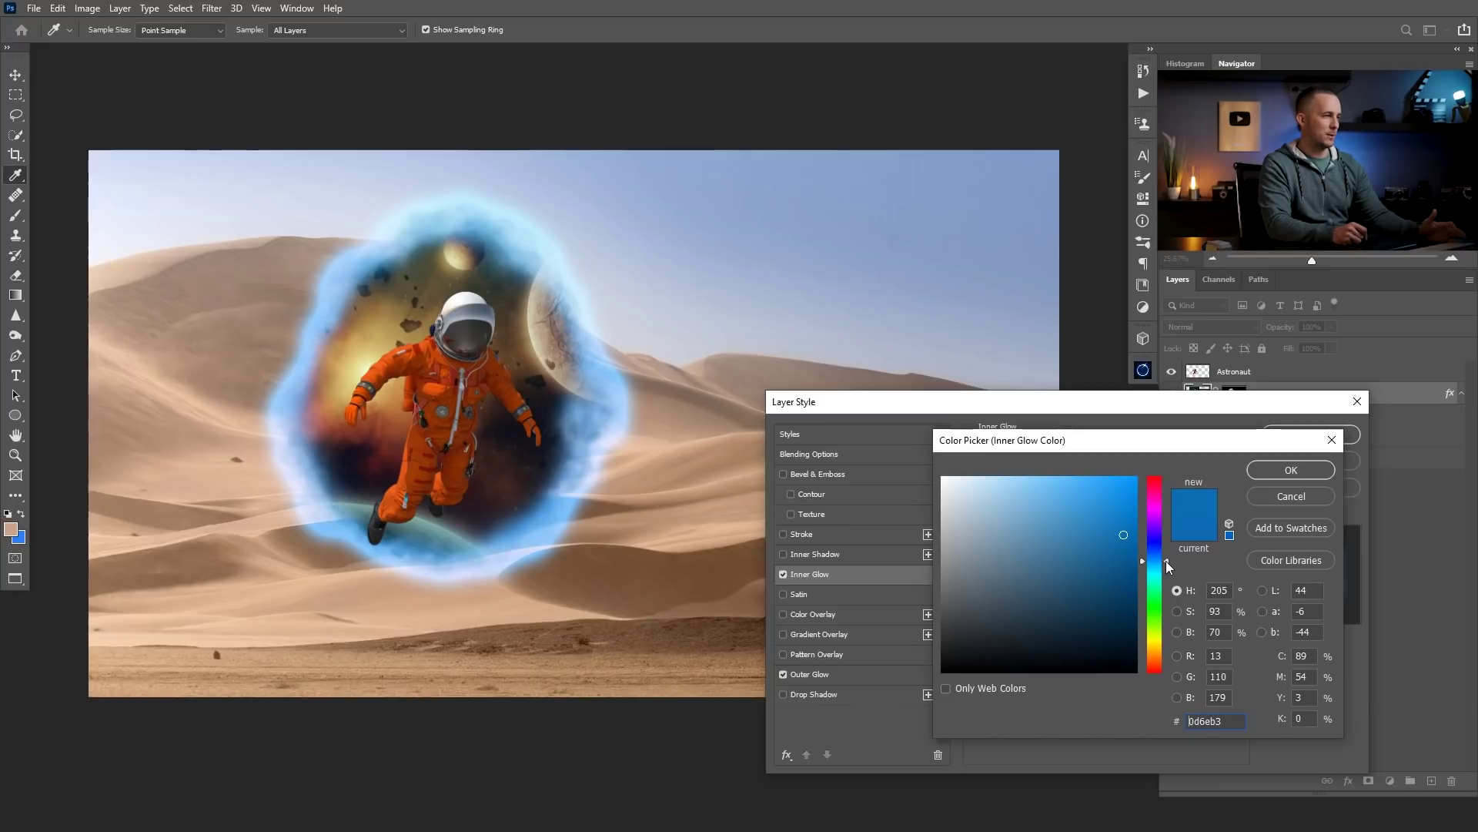
mouse_move(1126, 535)
left_mouse_down()
mouse_move(1125, 520)
mouse_move(1123, 573)
mouse_move(1127, 552)
left_mouse_up()
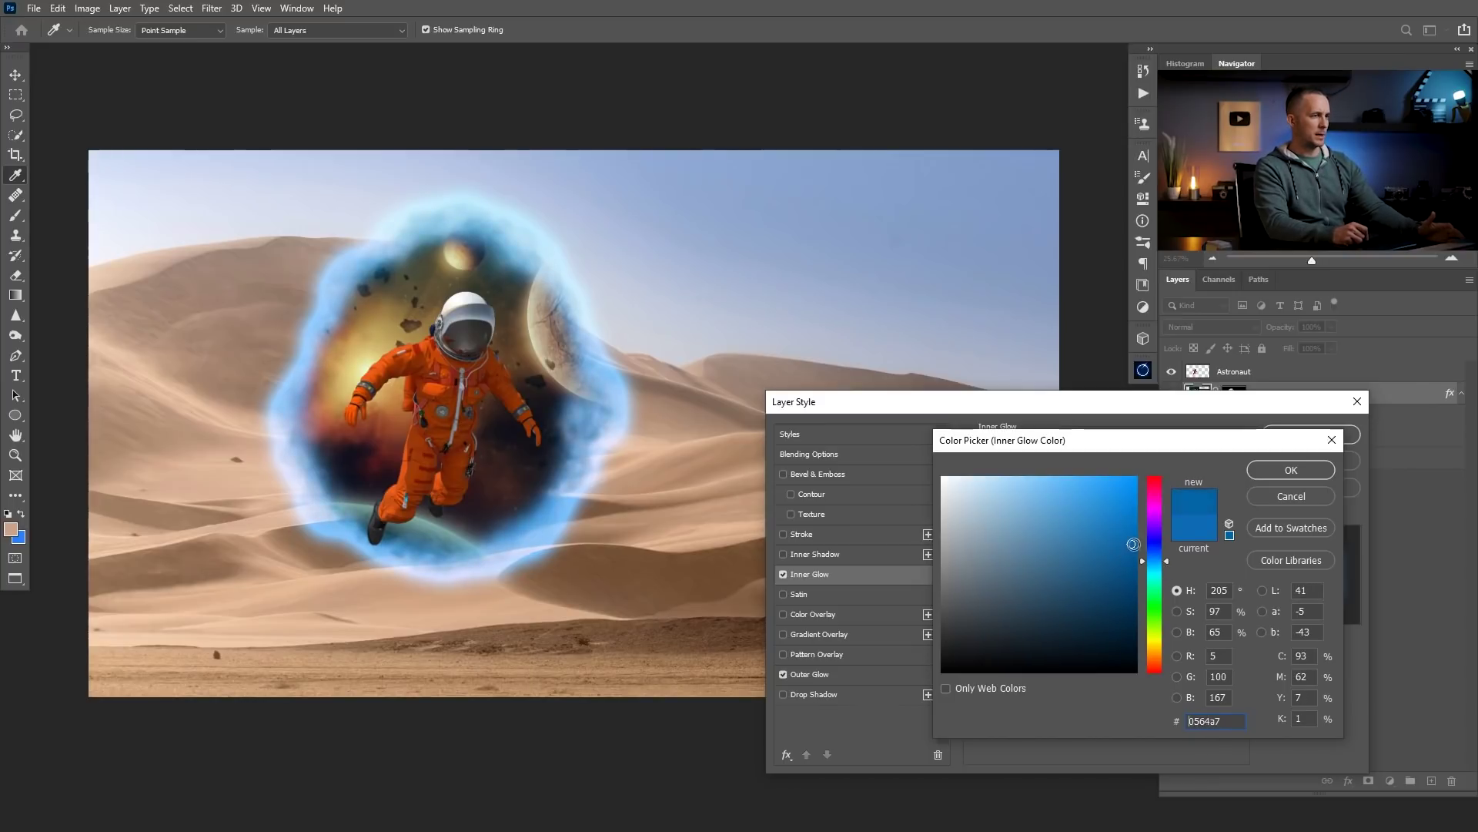
left_click(1288, 471)
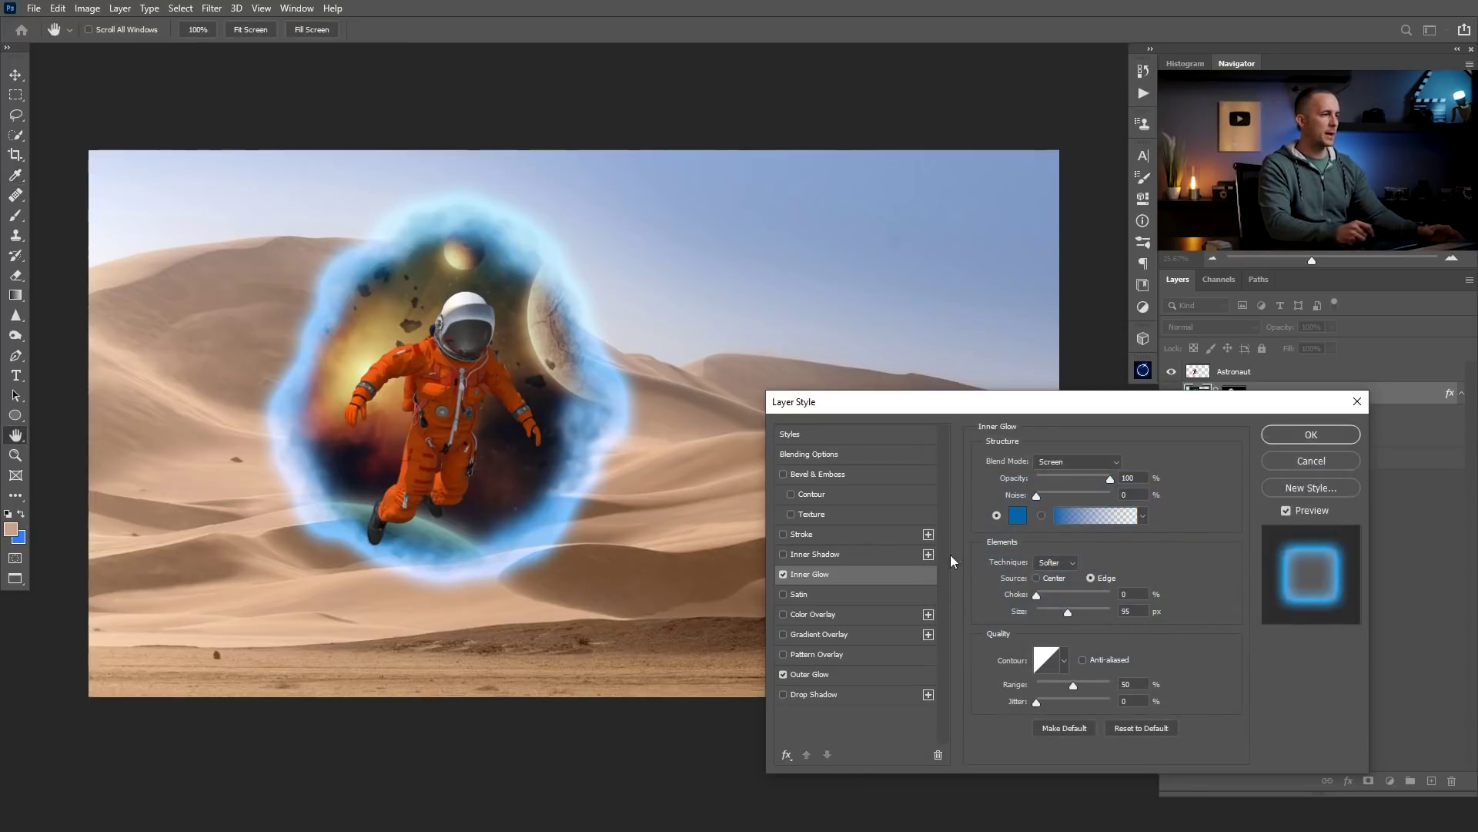
mouse_move(1070, 608)
left_mouse_down()
mouse_move(1098, 610)
mouse_move(1037, 613)
mouse_move(1127, 613)
mouse_move(1070, 613)
left_mouse_up()
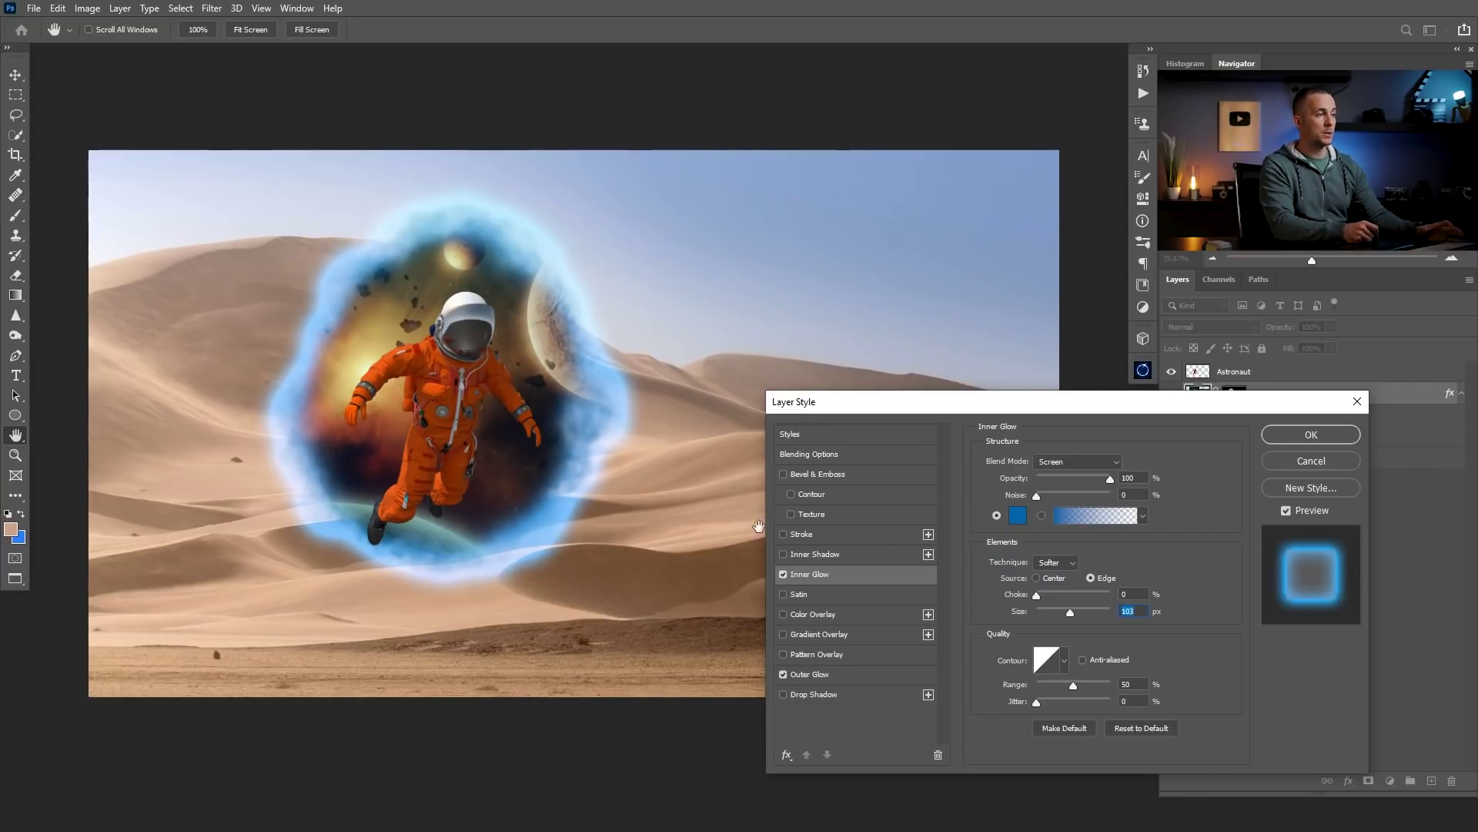
Add an Inner Shadow to the Space layer's style and set its angle to 121°.
left_click(784, 553)
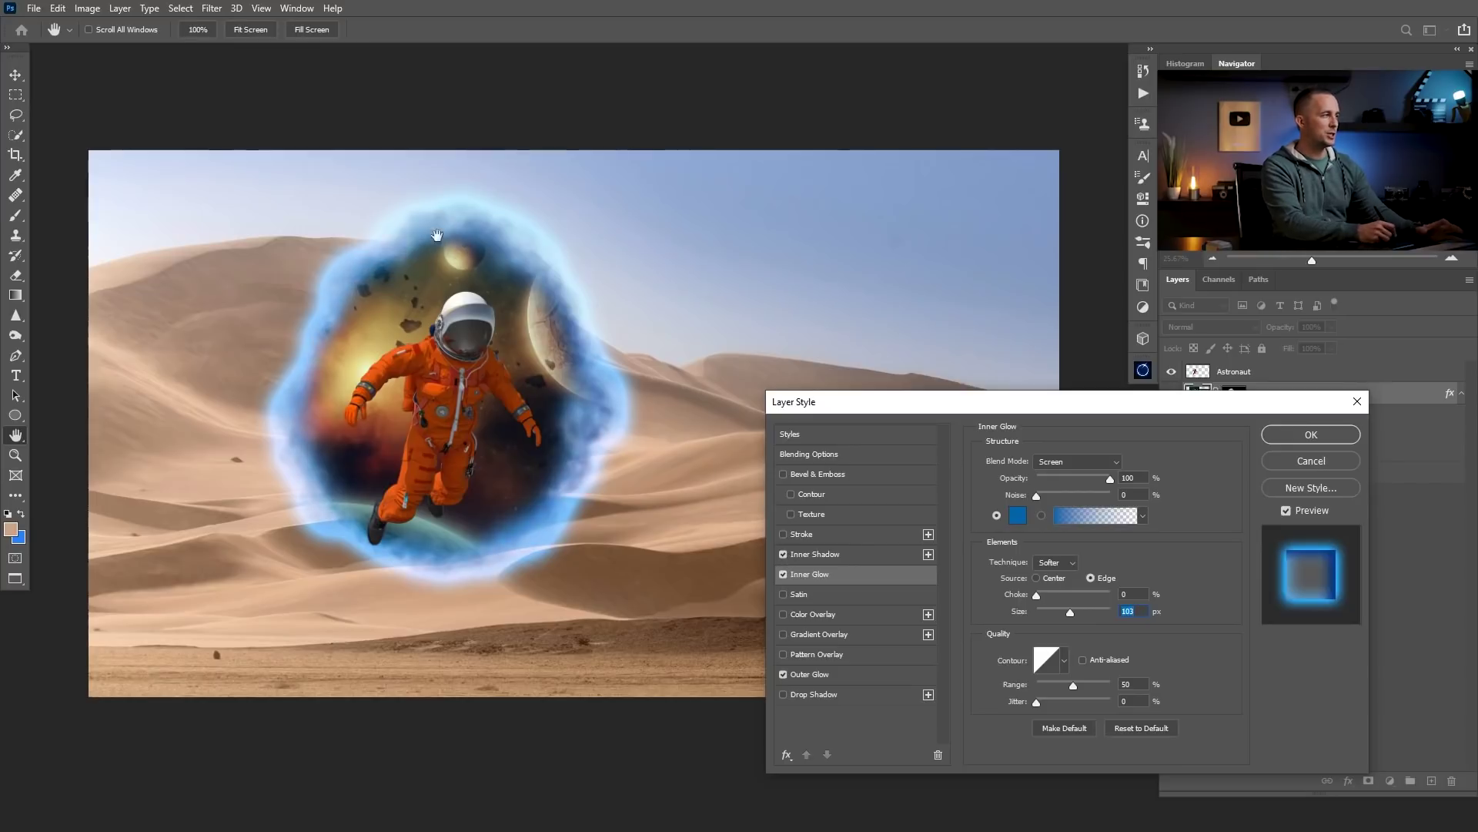
left_click(829, 553)
left_click_drag(1051, 501, 1038, 502)
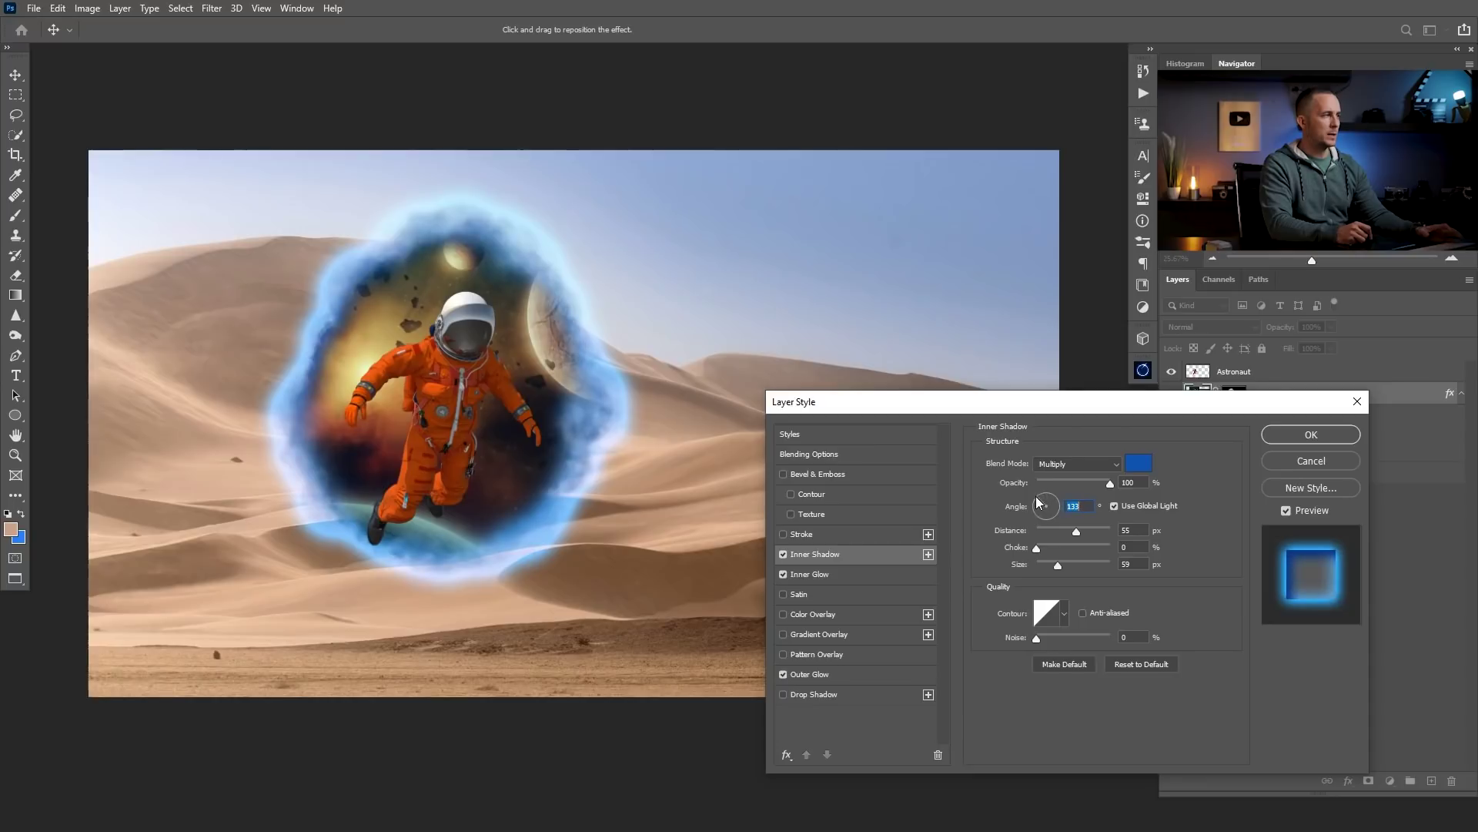
Give the Inner Shadow a brighter blue colour and 61% opacity, and apply the layer style.
left_click(1139, 463)
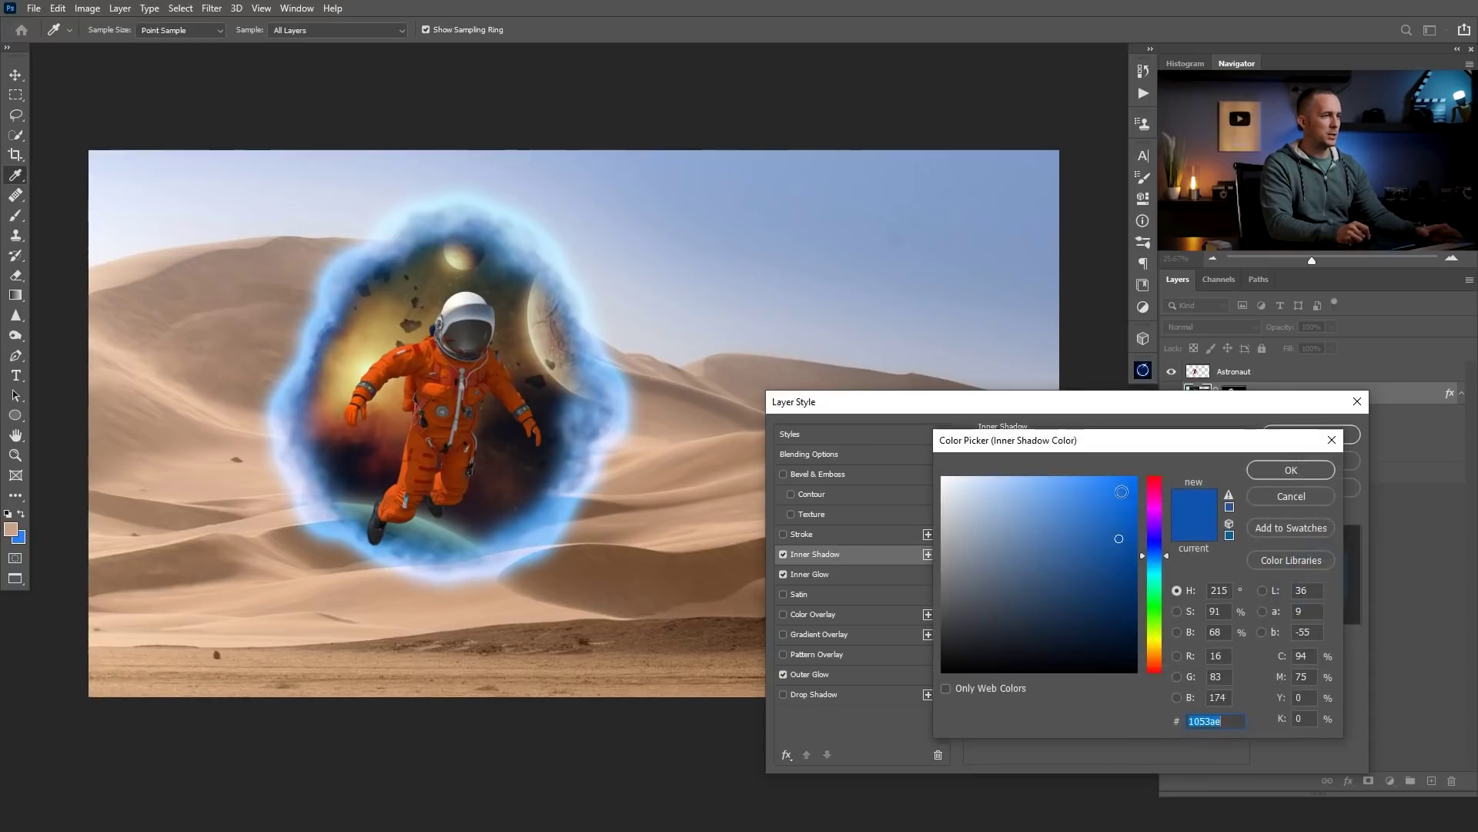
mouse_move(1132, 494)
left_mouse_down()
mouse_move(1042, 485)
mouse_move(1098, 477)
mouse_move(1065, 479)
mouse_move(1079, 483)
left_mouse_up()
left_click(1282, 471)
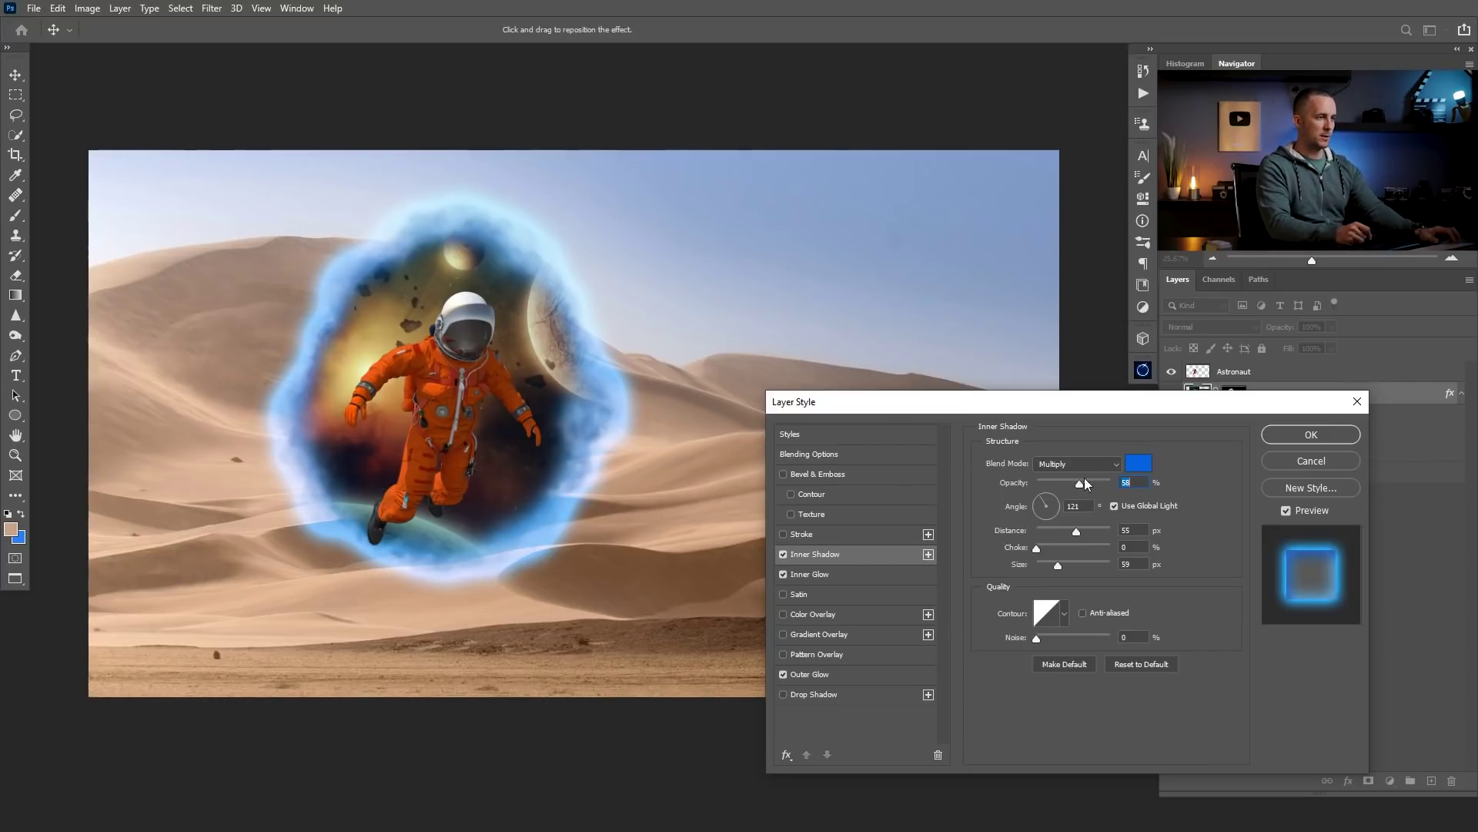
left_click_drag(1096, 481, 1088, 484)
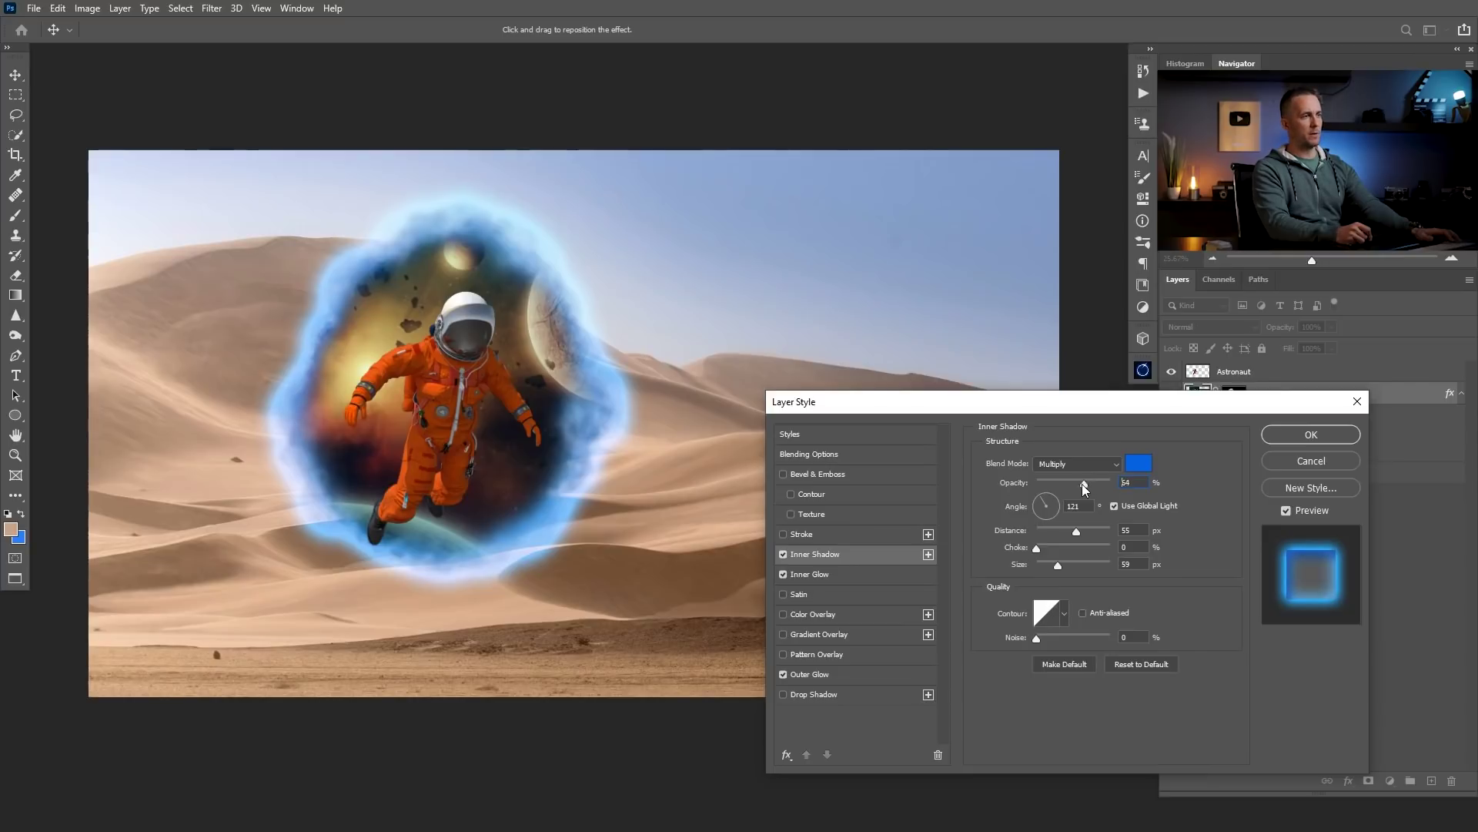
left_click(1302, 434)
key("b")
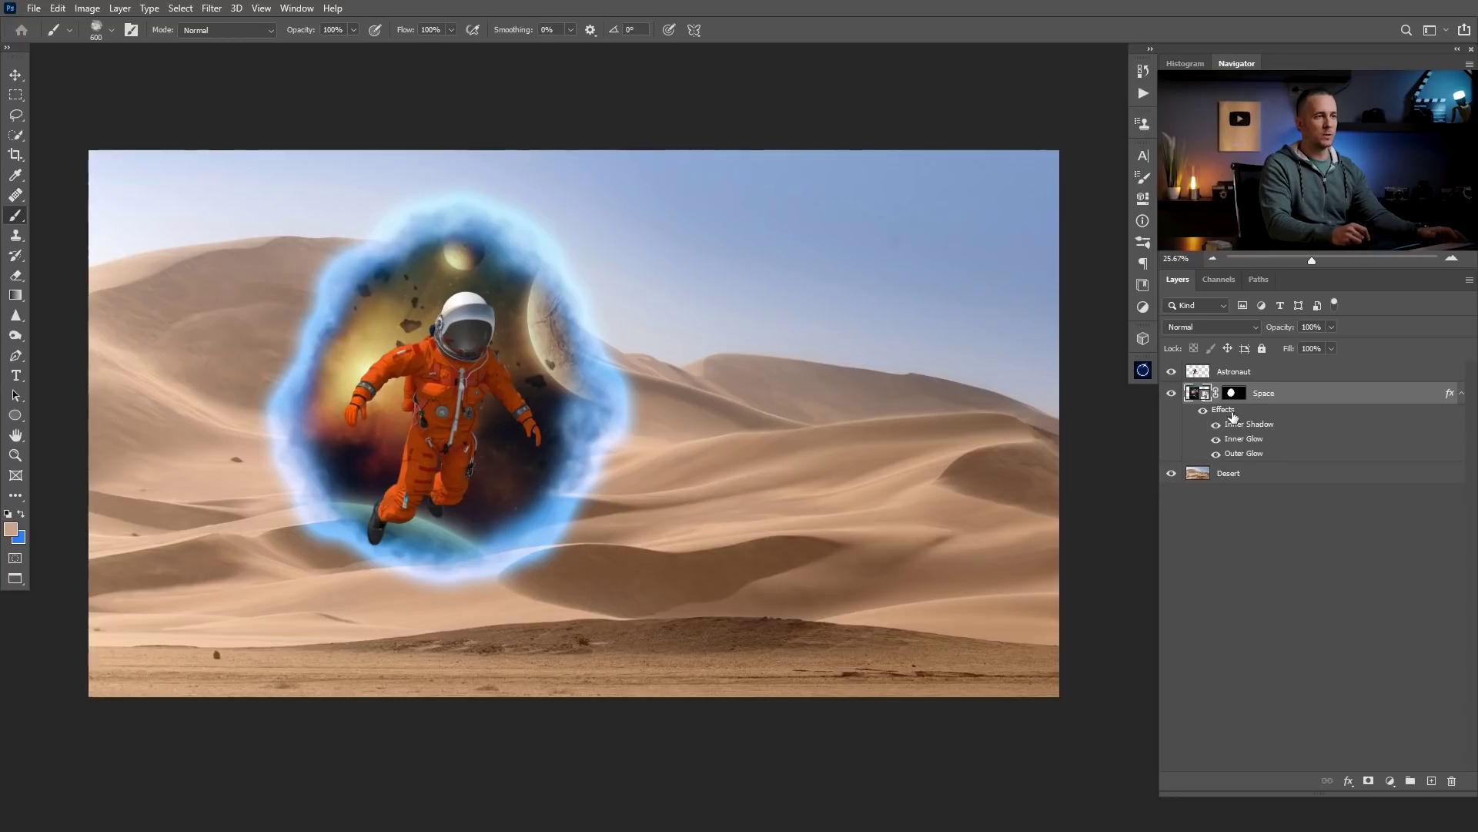
Reopen the Space layer's effects and set the Inner Shadow distance to 41 px and size to 38 px.
double_click(1215, 409)
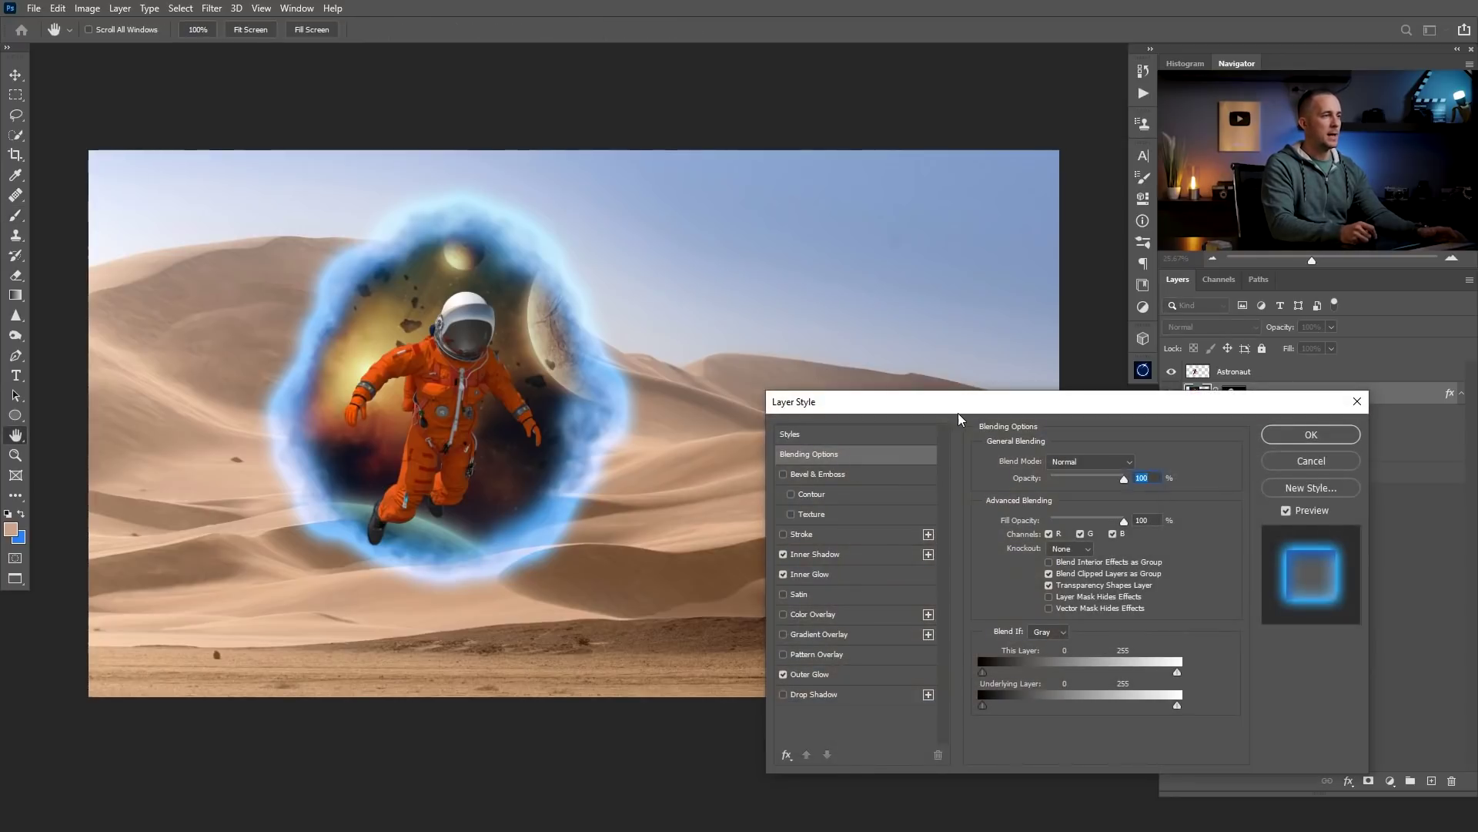
left_click(787, 547)
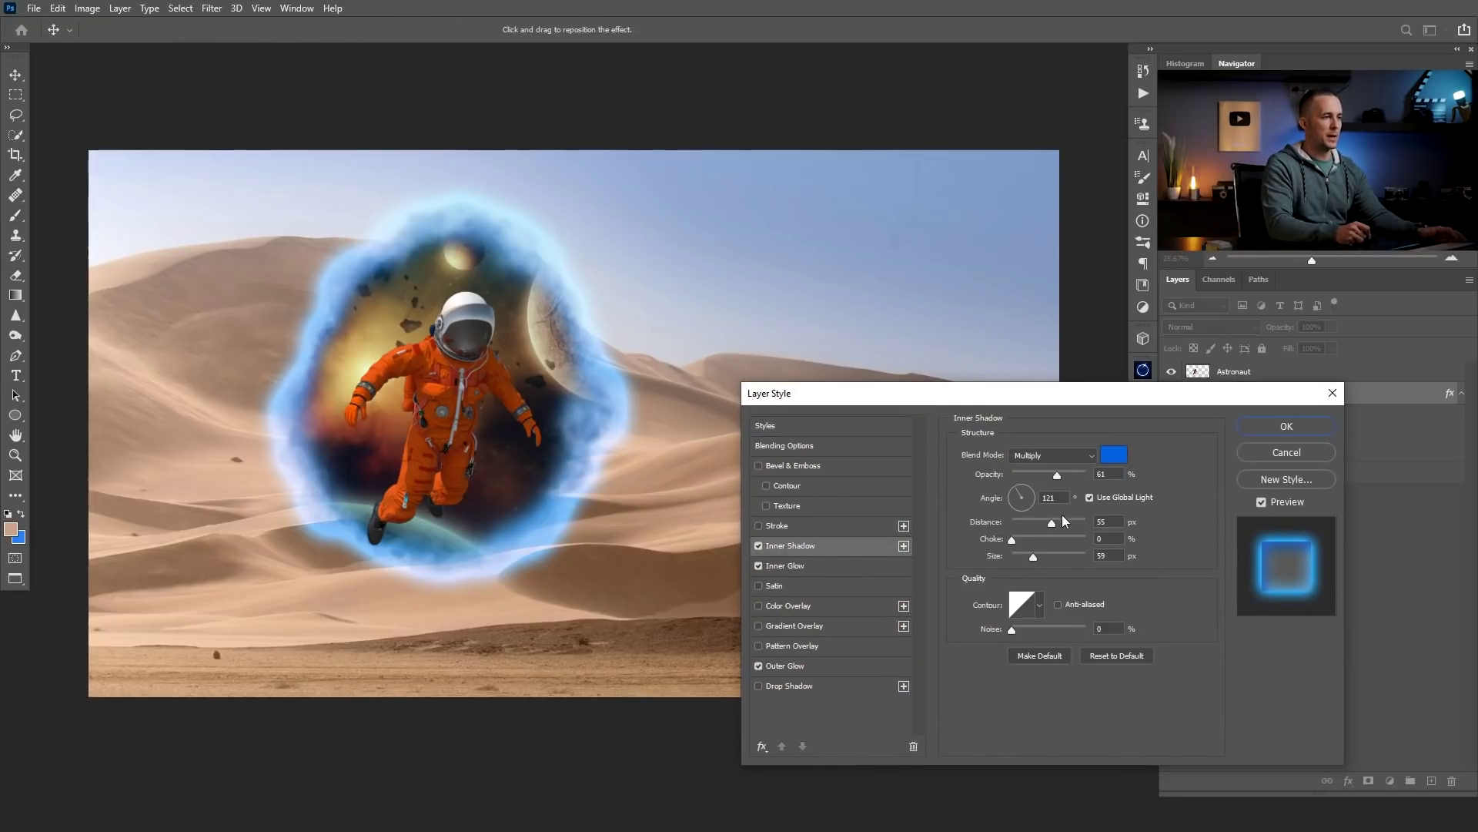
mouse_move(1036, 554)
left_mouse_down()
mouse_move(1074, 552)
mouse_move(1004, 562)
mouse_move(1029, 557)
mouse_move(1023, 522)
mouse_move(1106, 517)
mouse_move(1042, 522)
mouse_move(1024, 553)
mouse_move(1047, 555)
mouse_move(1029, 559)
left_mouse_up()
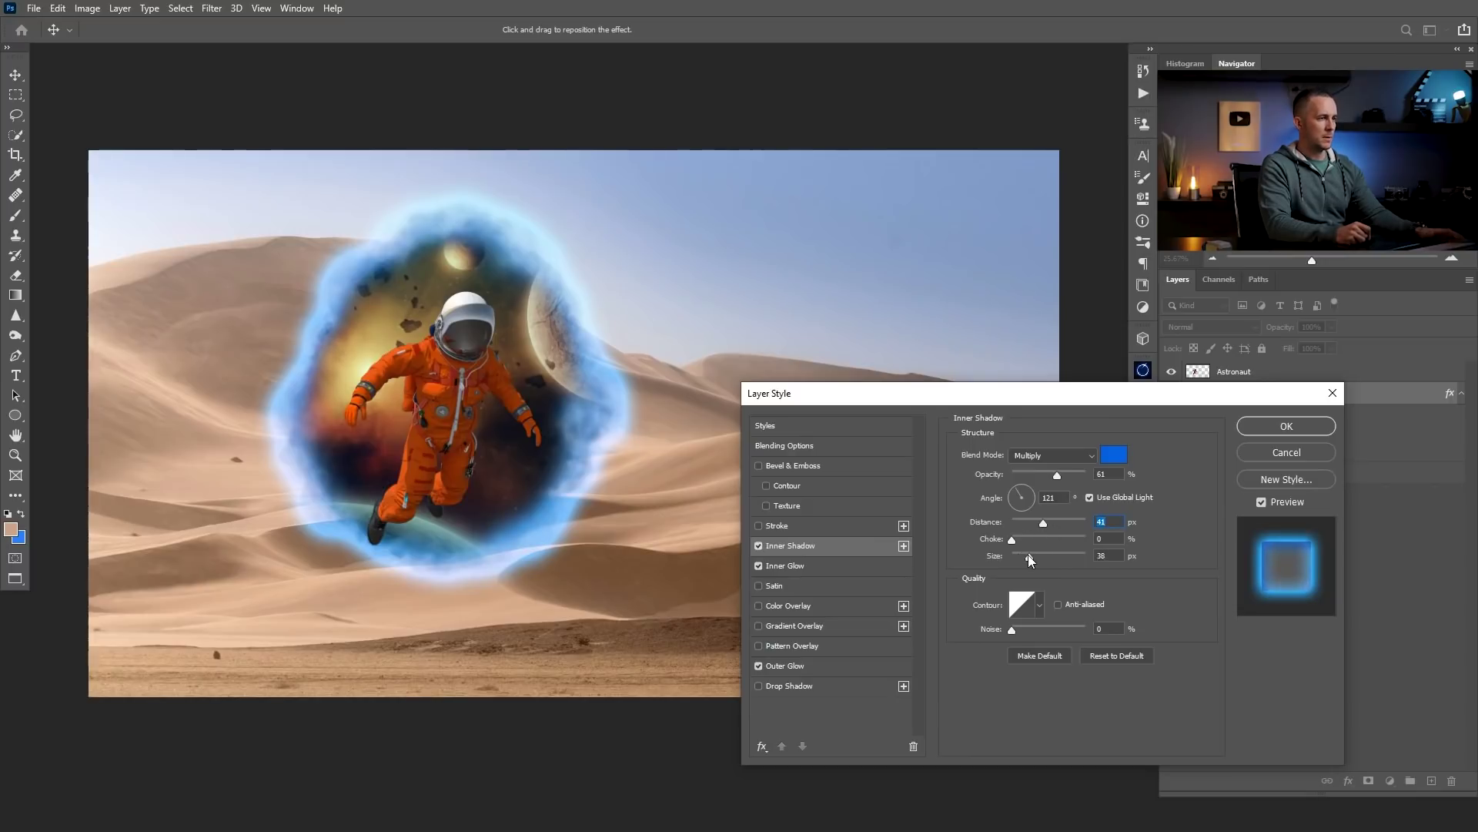
left_click(1270, 425)
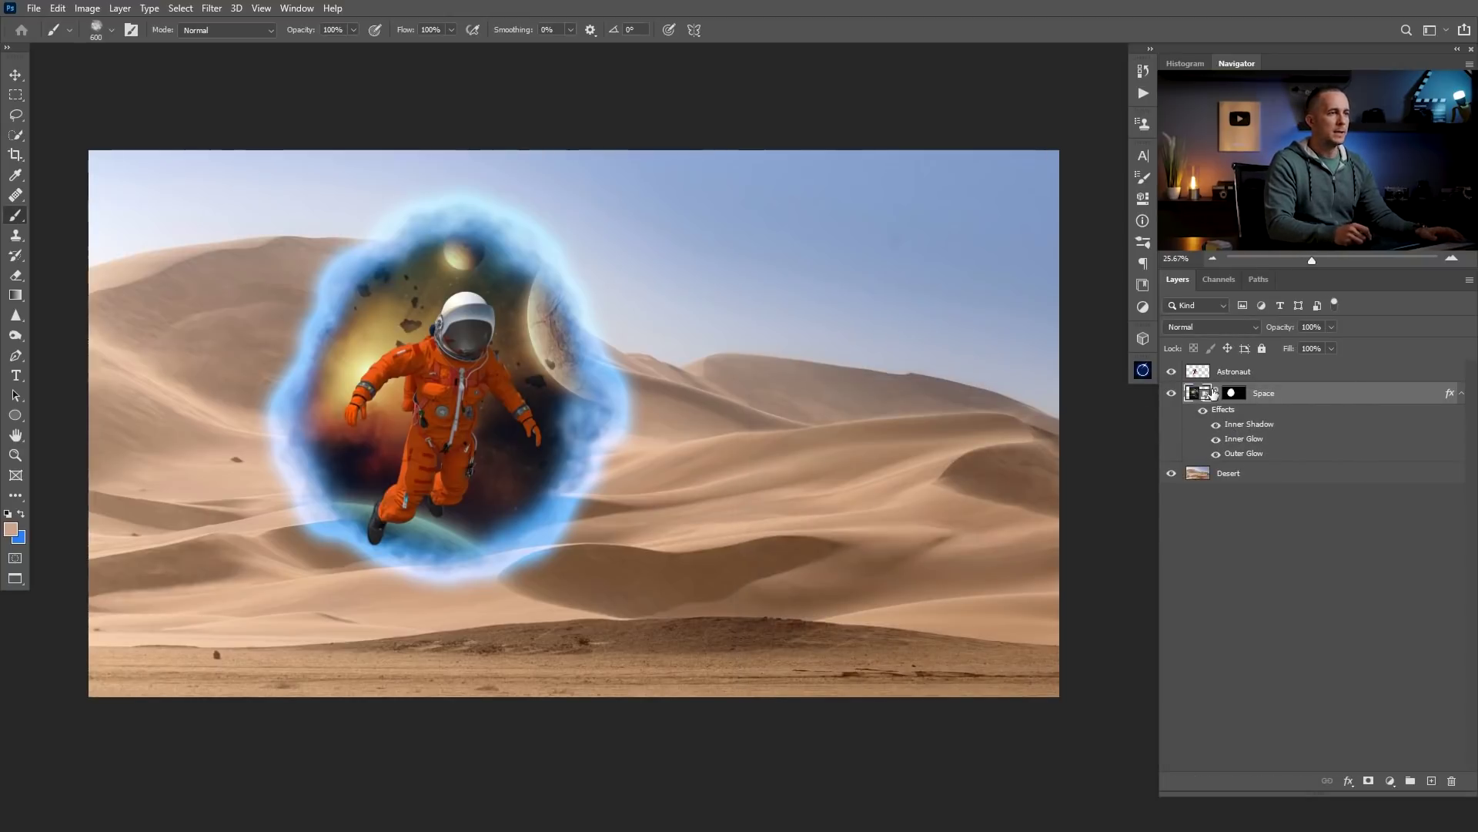
Move the Space layer slightly up and left behind the astronaut.
key("v")
left_click_drag(524, 481, 516, 477)
key("c")
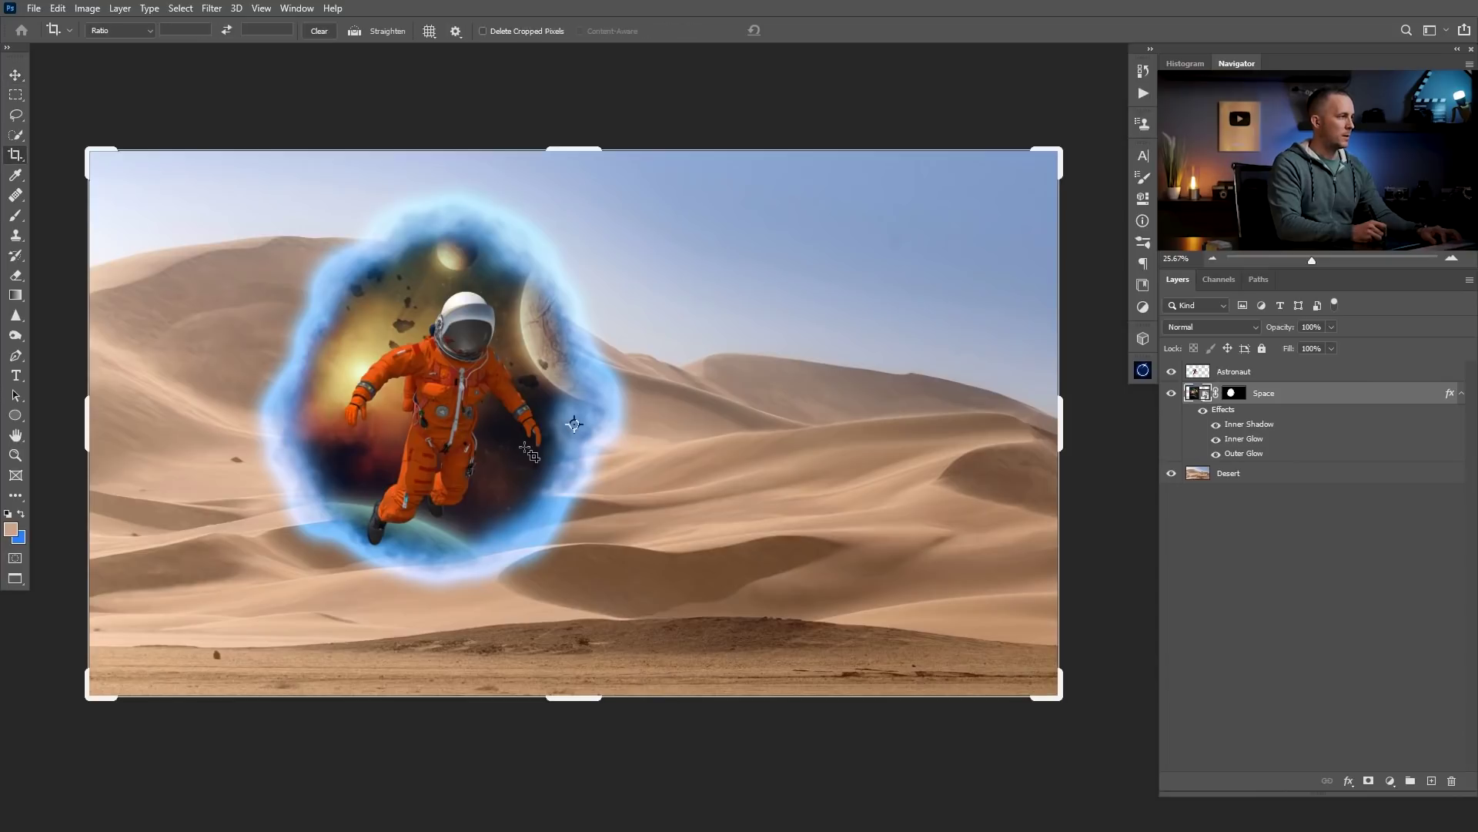
left_click(528, 457)
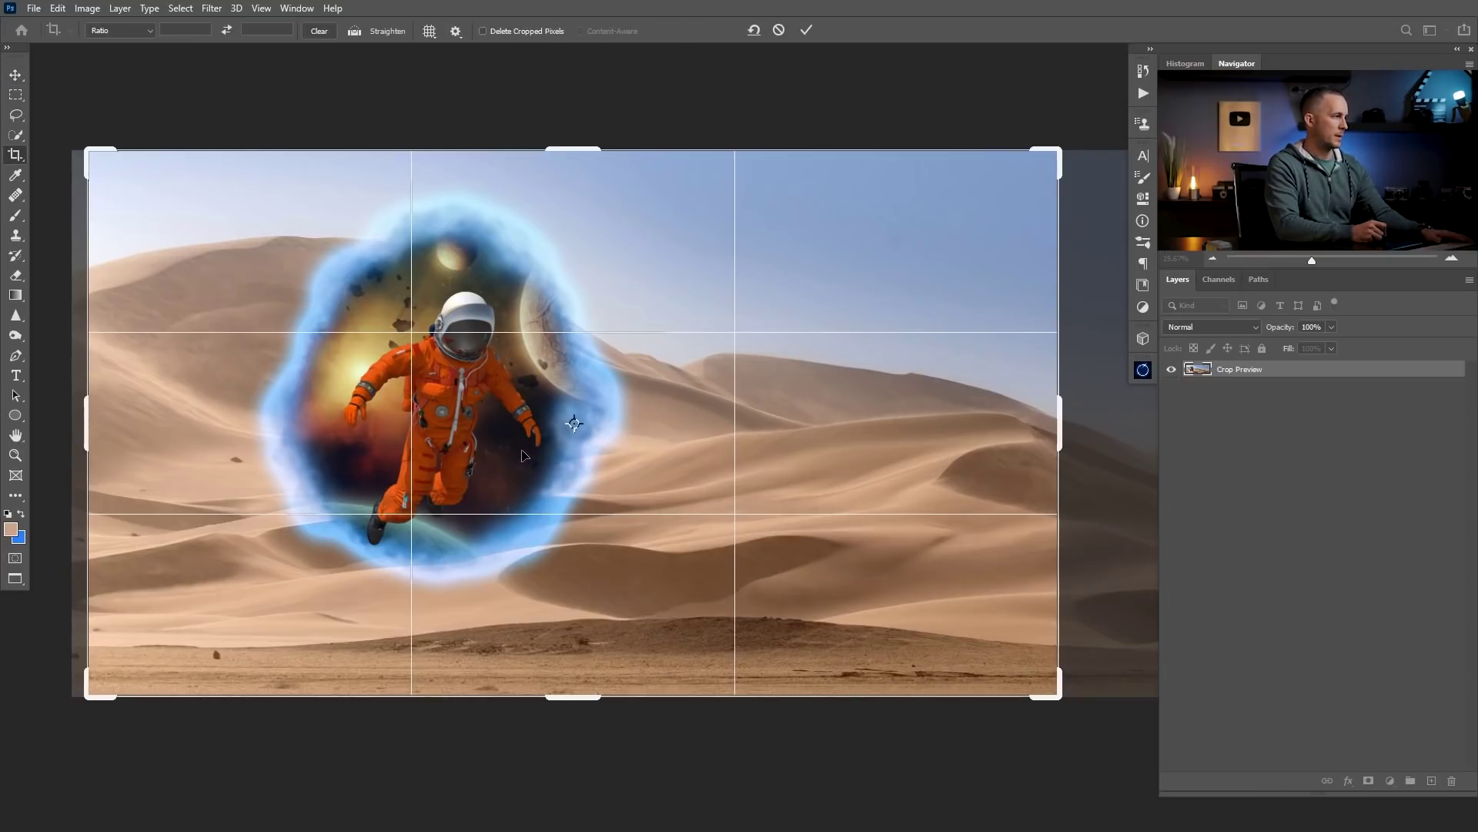
key("Escape")
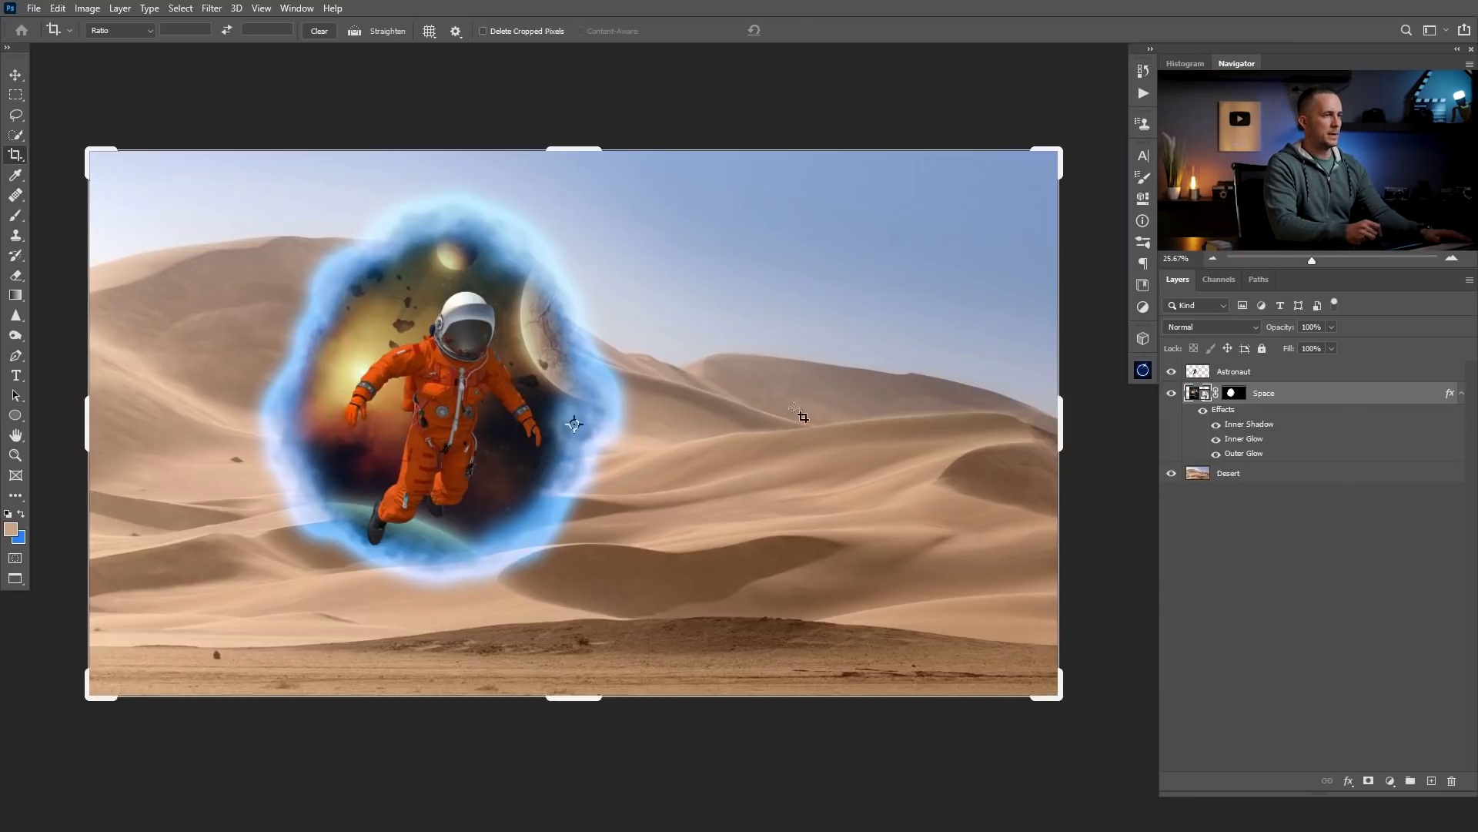
Move the Astronaut and Space layers together a little to the left over the desert.
key("v")
left_click_drag(549, 452, 526, 453)
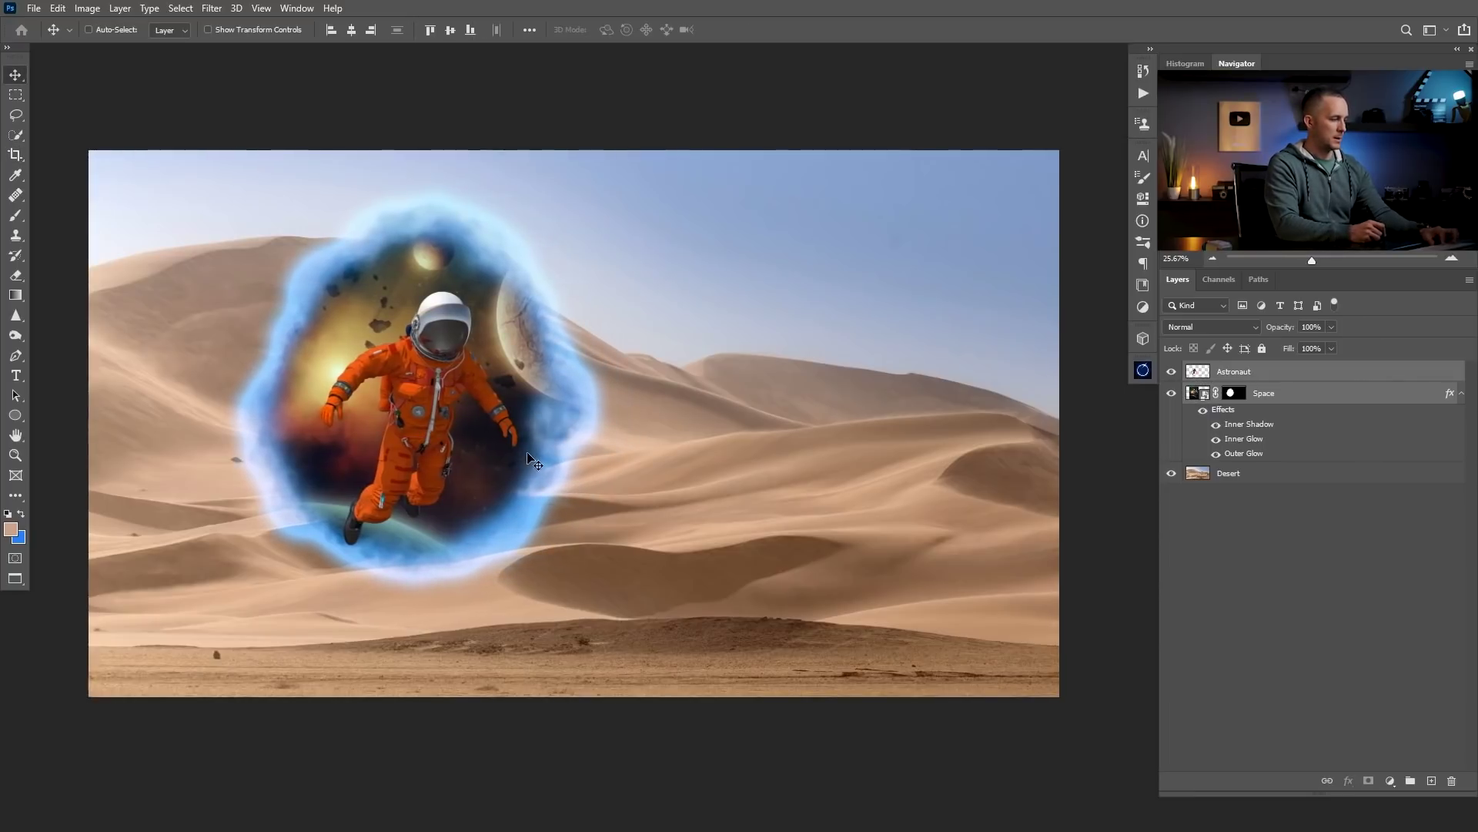
Check the astronaut's placement against the crop frame's Rule of Thirds overlay, accept the unchanged crop and return to the Move tool.
key("c")
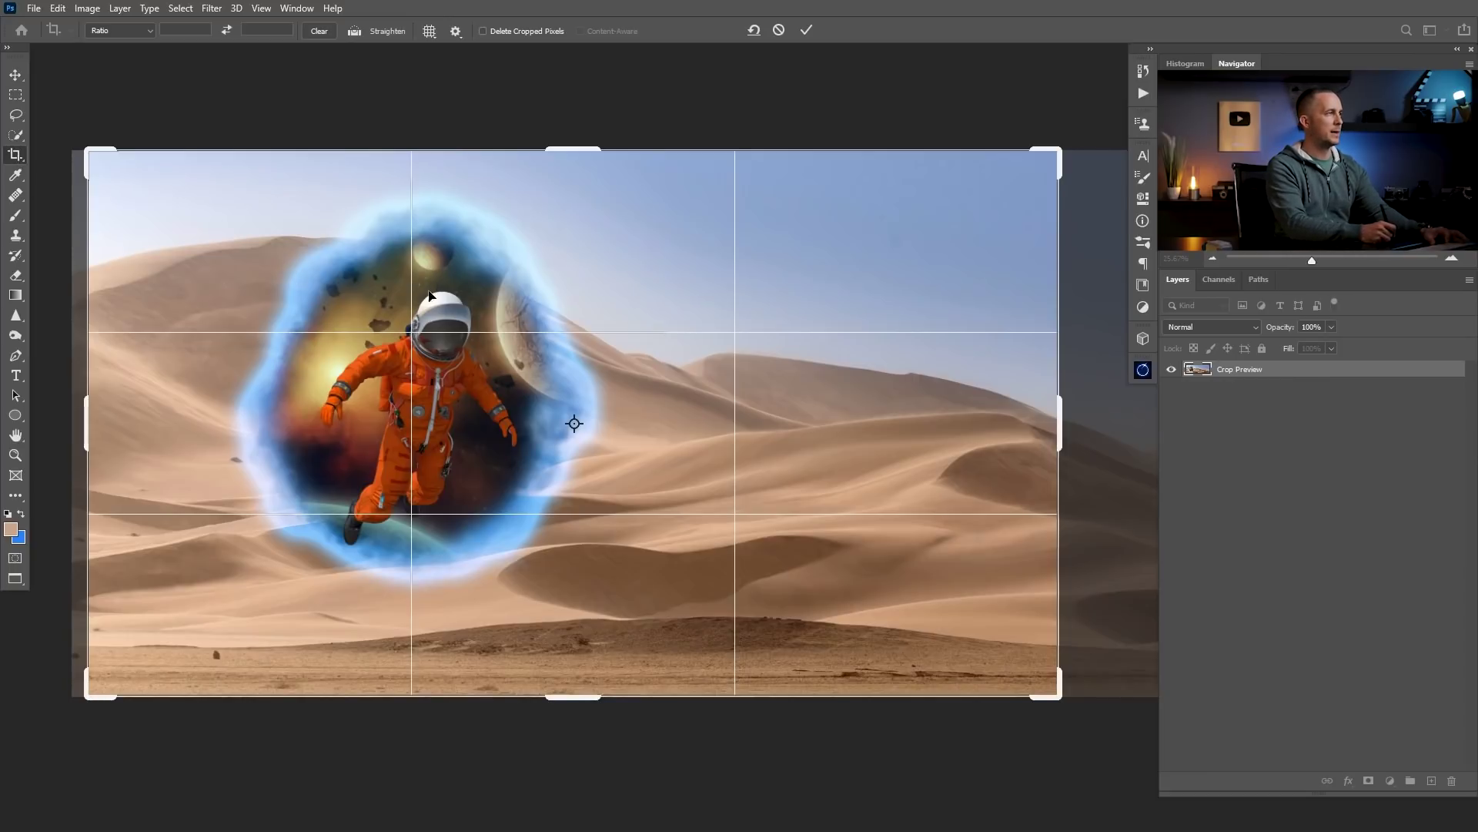
left_click(429, 30)
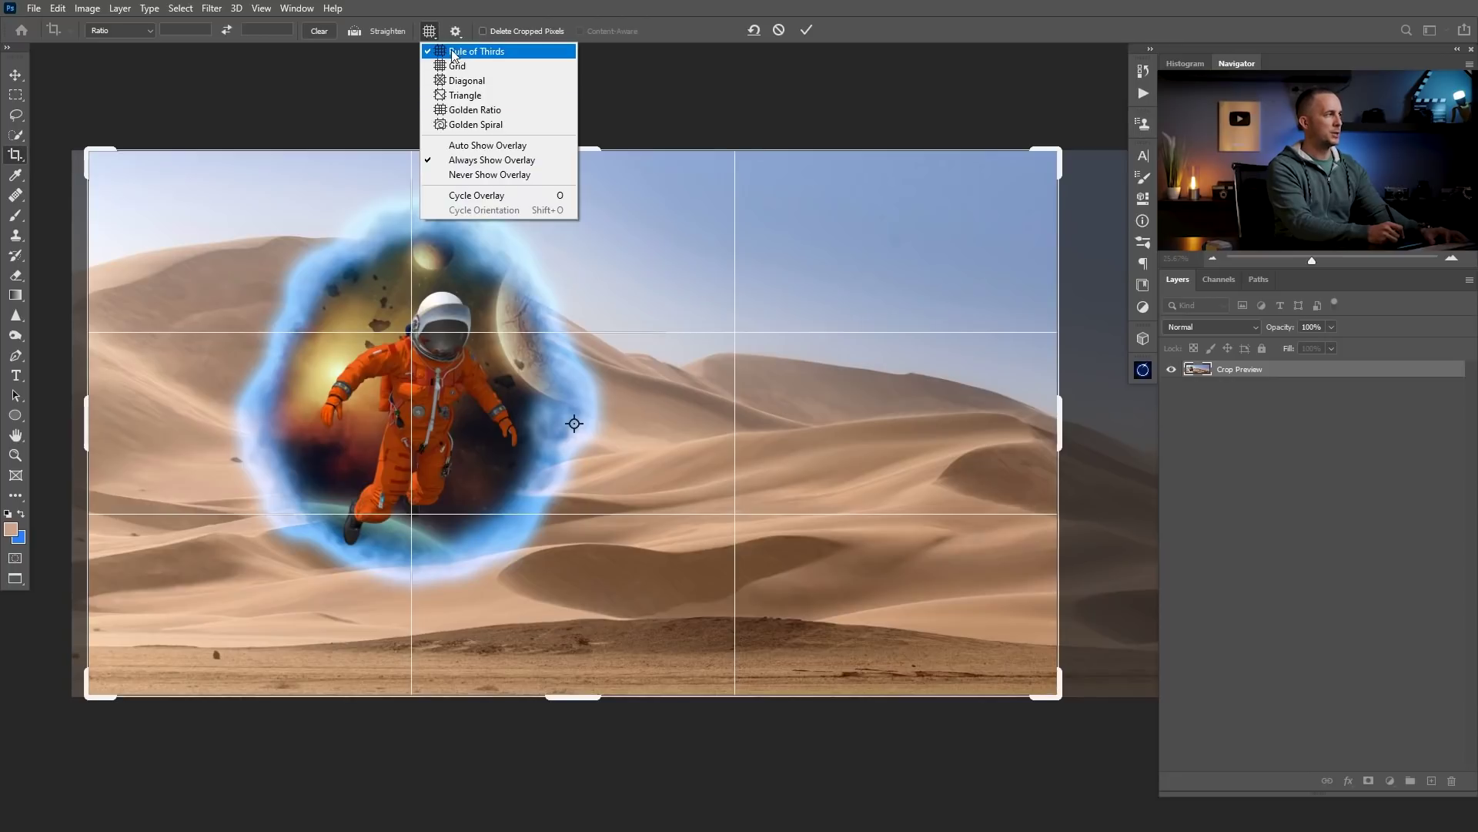
left_click(499, 52)
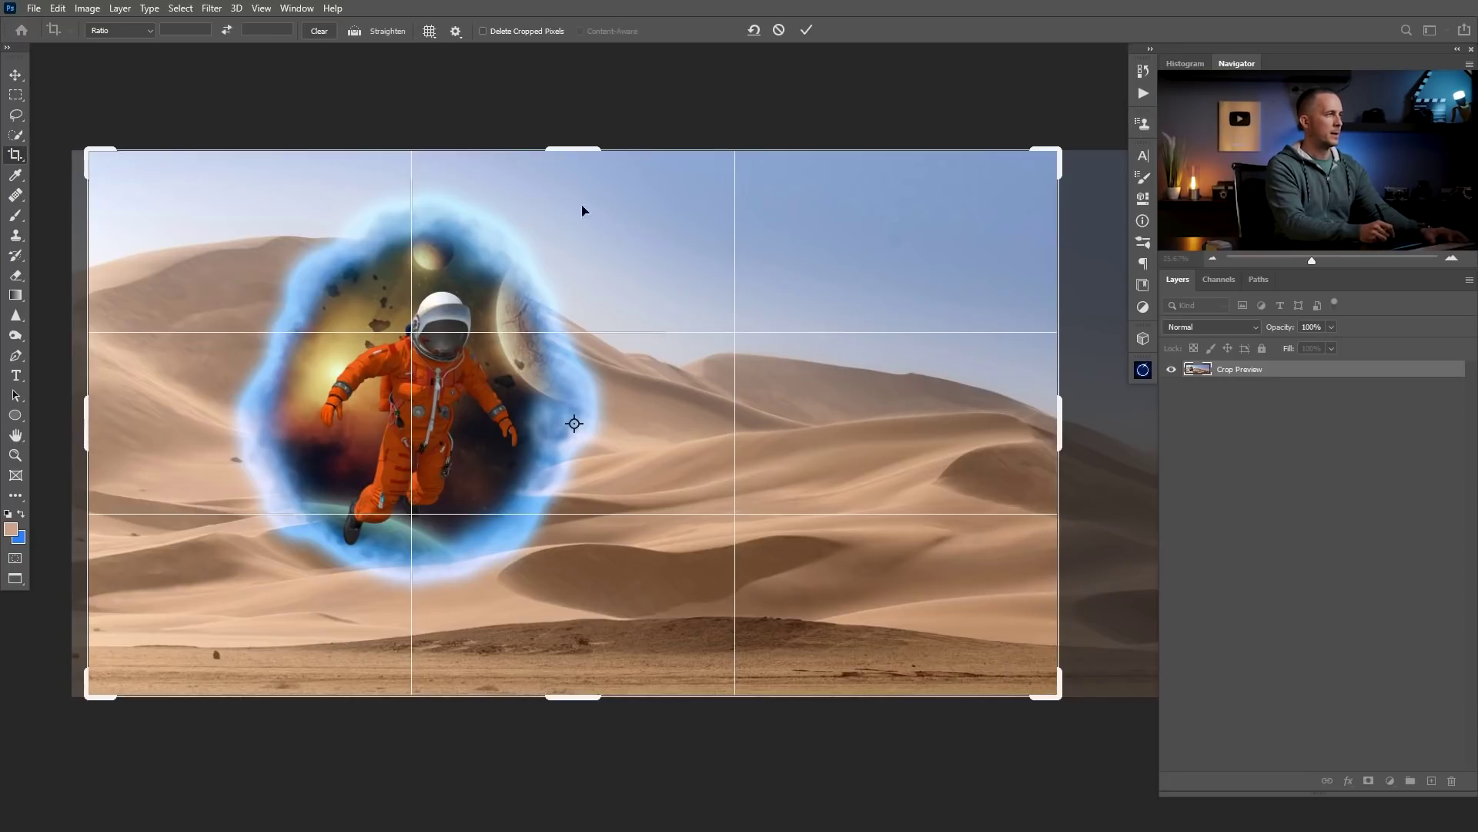
left_click(806, 30)
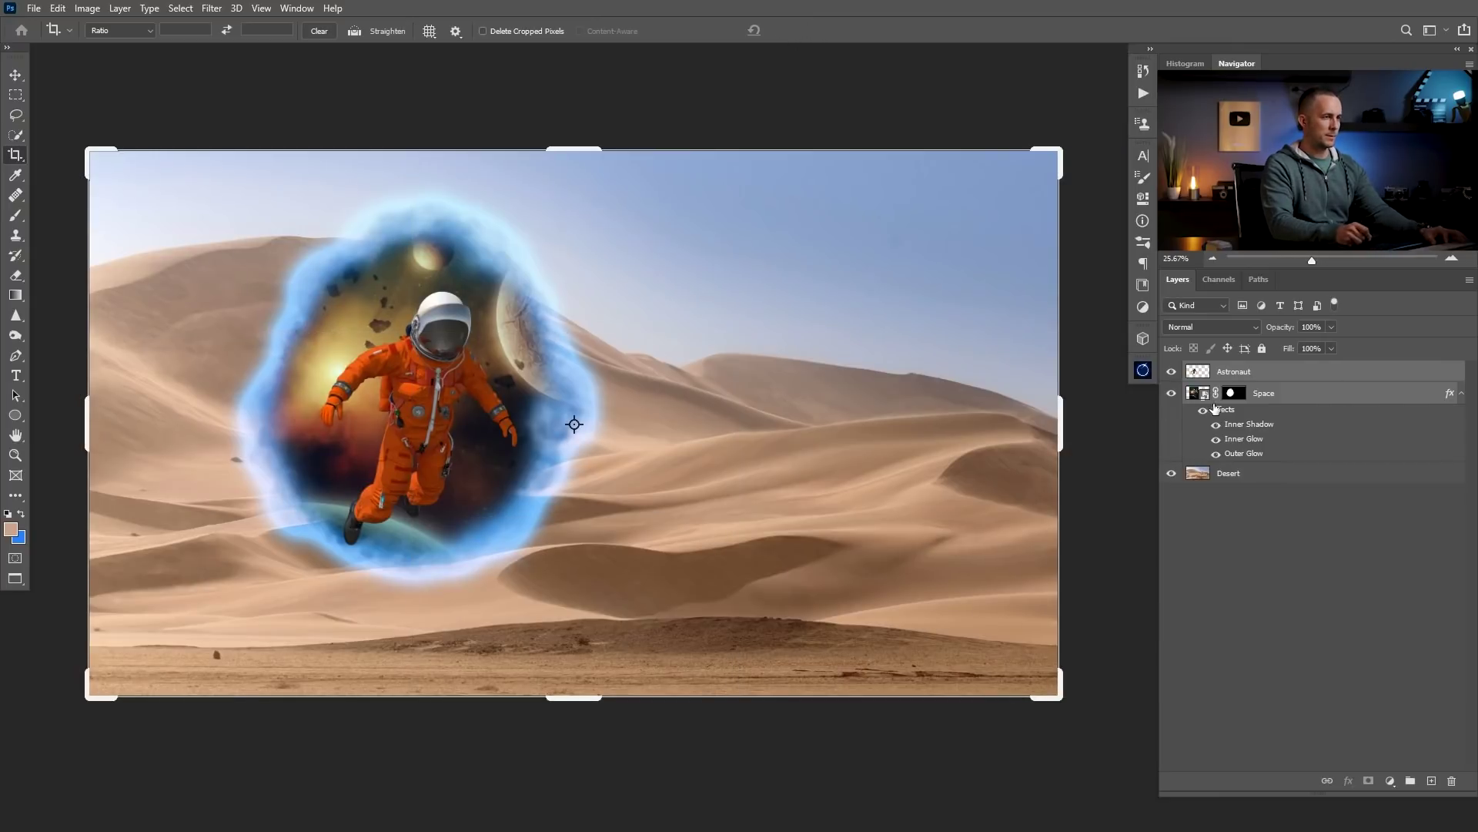
key("v")
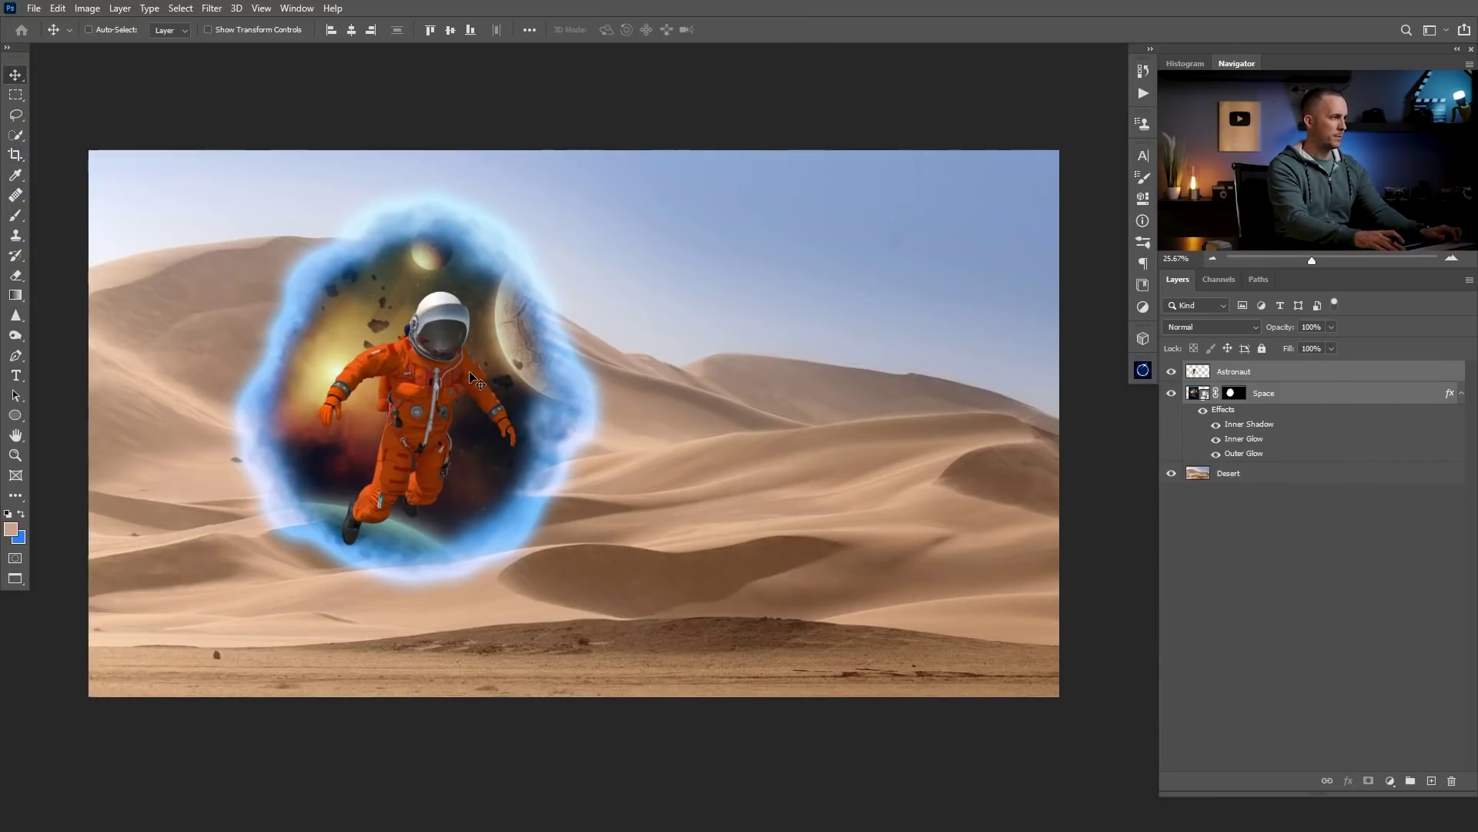
Try extending the portal's upper edge by painting white on the Space layer's mask, and undo the stroke.
left_click(1234, 392)
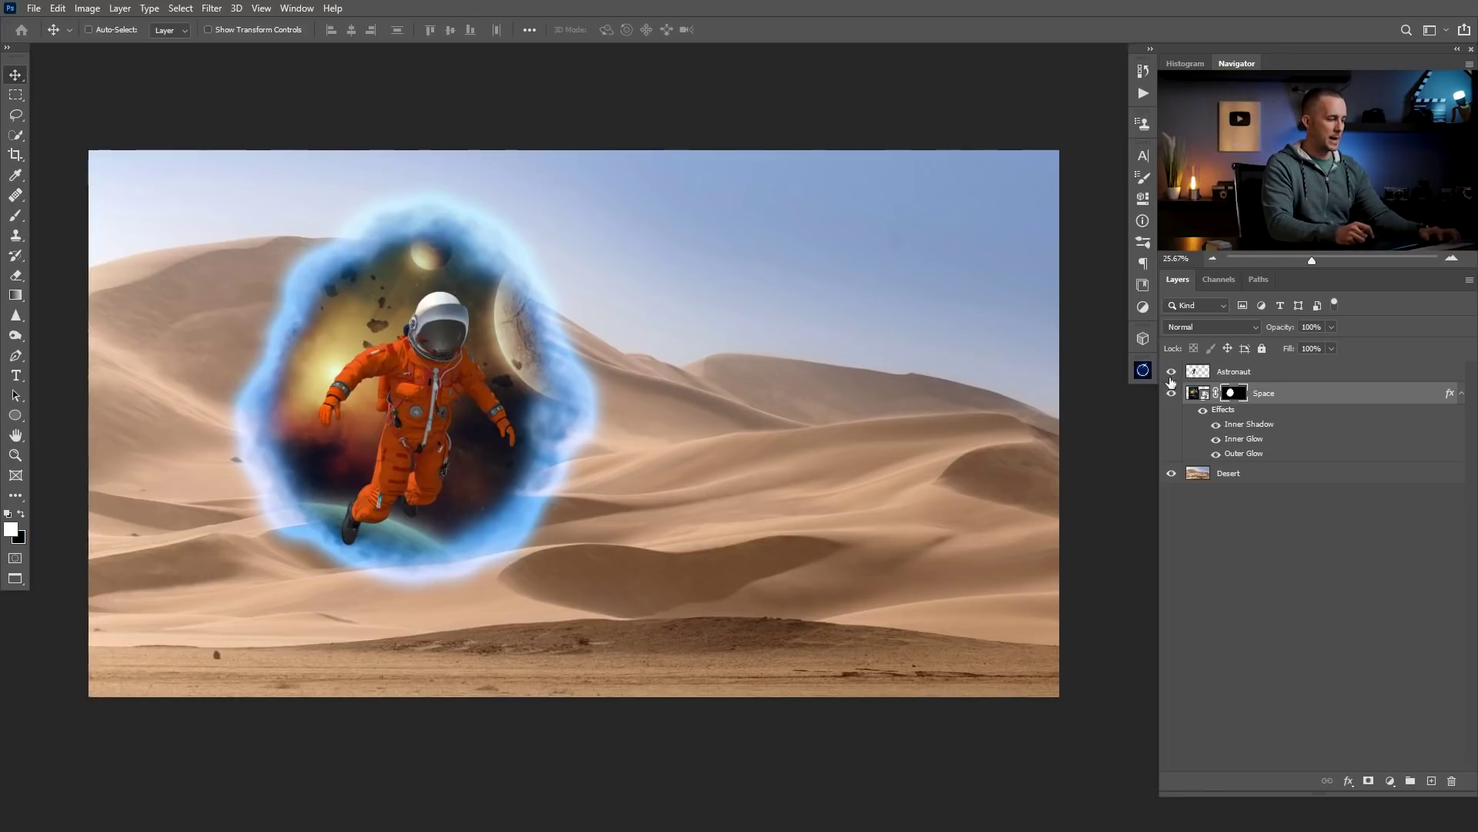
key("b")
mouse_move(531, 266)
left_mouse_down()
mouse_move(560, 338)
mouse_move(554, 313)
mouse_move(512, 285)
mouse_move(519, 316)
left_mouse_up()
key("ctrl+z")
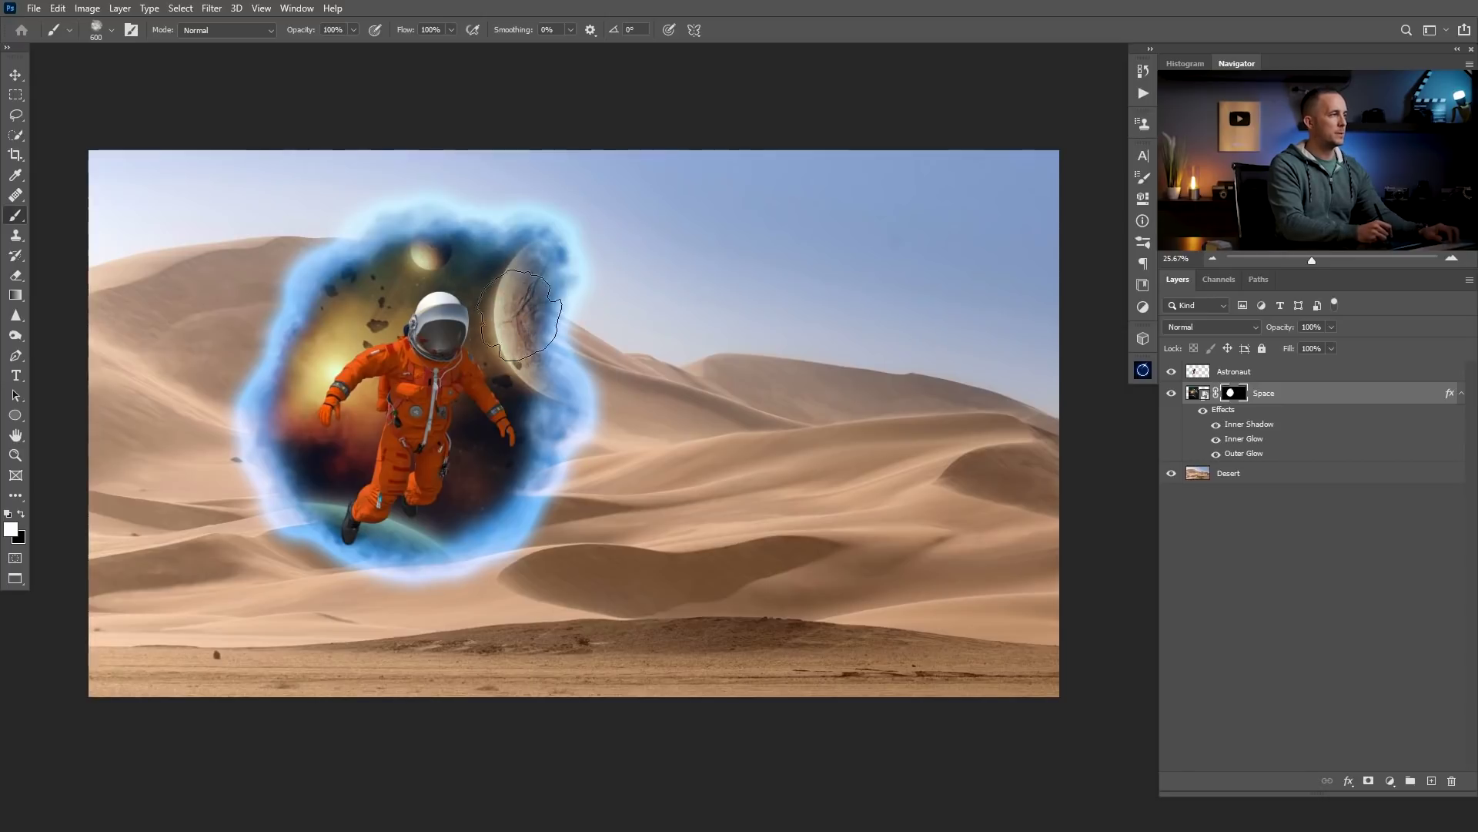
key("ctrl+z")
Try hiding and restoring the portal's interior with black and white strokes on the Space layer's mask, and undo the test strokes.
key("x")
mouse_move(527, 243)
left_mouse_down()
mouse_move(574, 327)
mouse_move(555, 410)
mouse_move(540, 453)
mouse_move(446, 548)
mouse_move(326, 472)
mouse_move(327, 324)
mouse_move(495, 282)
mouse_move(368, 393)
mouse_move(450, 447)
mouse_move(475, 427)
left_mouse_up()
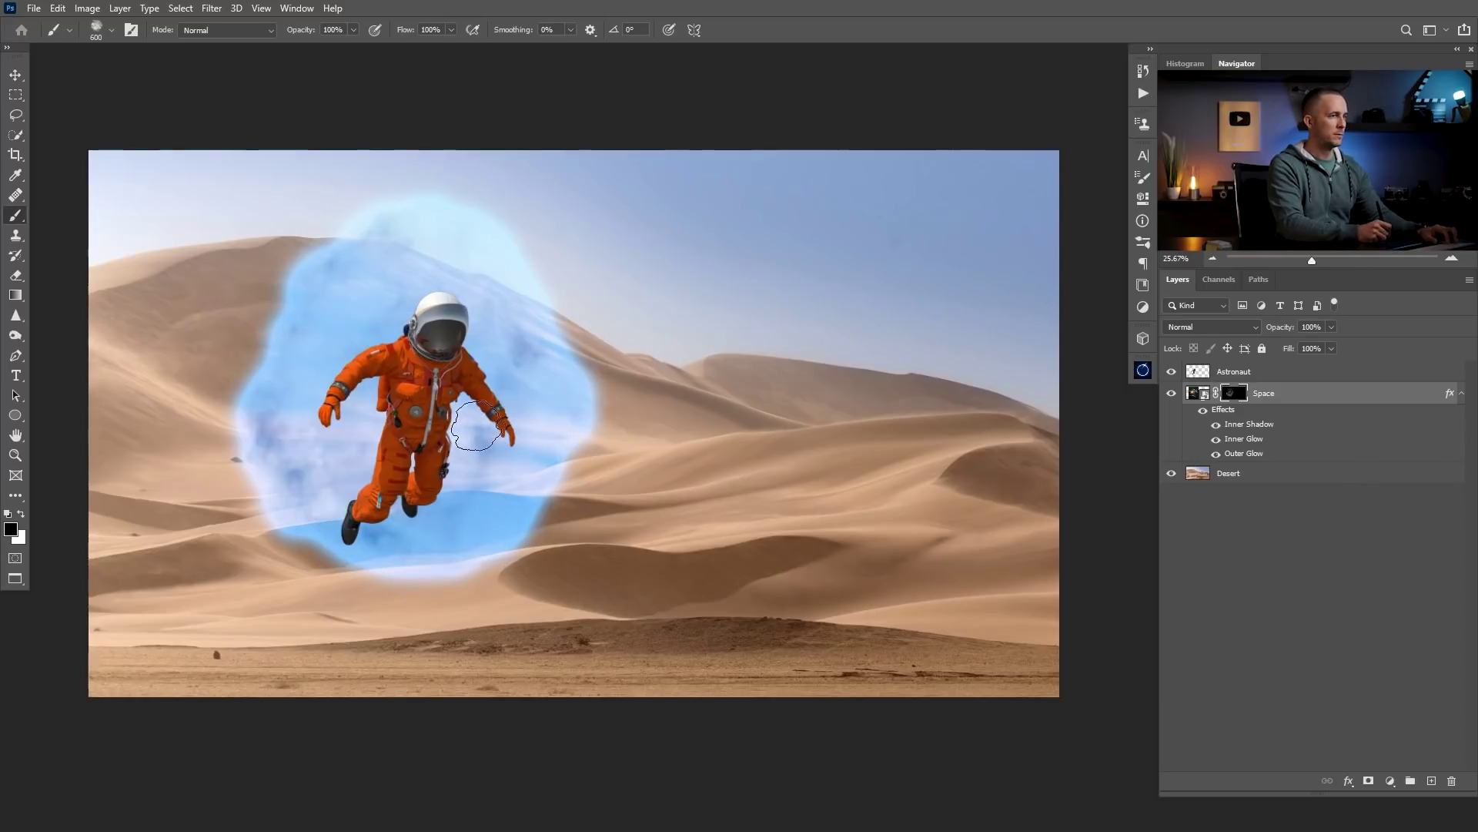
key("ctrl+z")
key("x")
mouse_move(364, 299)
left_mouse_down()
mouse_move(315, 309)
mouse_move(275, 350)
mouse_move(278, 392)
mouse_move(351, 502)
left_mouse_up()
key("x")
mouse_move(212, 348)
left_mouse_down()
mouse_move(230, 354)
mouse_move(289, 302)
left_mouse_up()
key("ctrl+z")
key("ctrl+z")
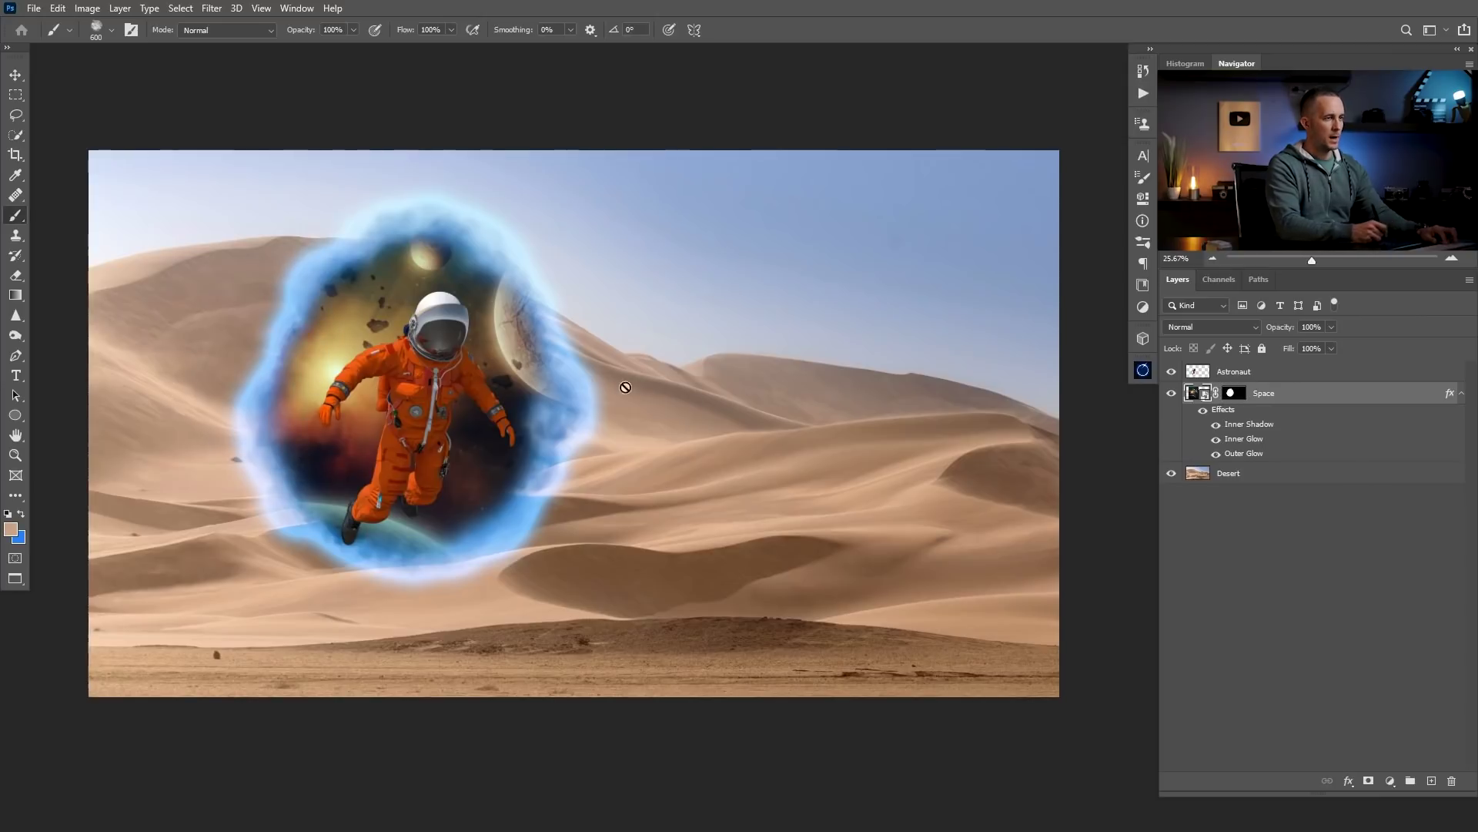
Refine the portal's right edge with the cloud brush on the Space layer's mask, alternating black and white.
left_click(1234, 395)
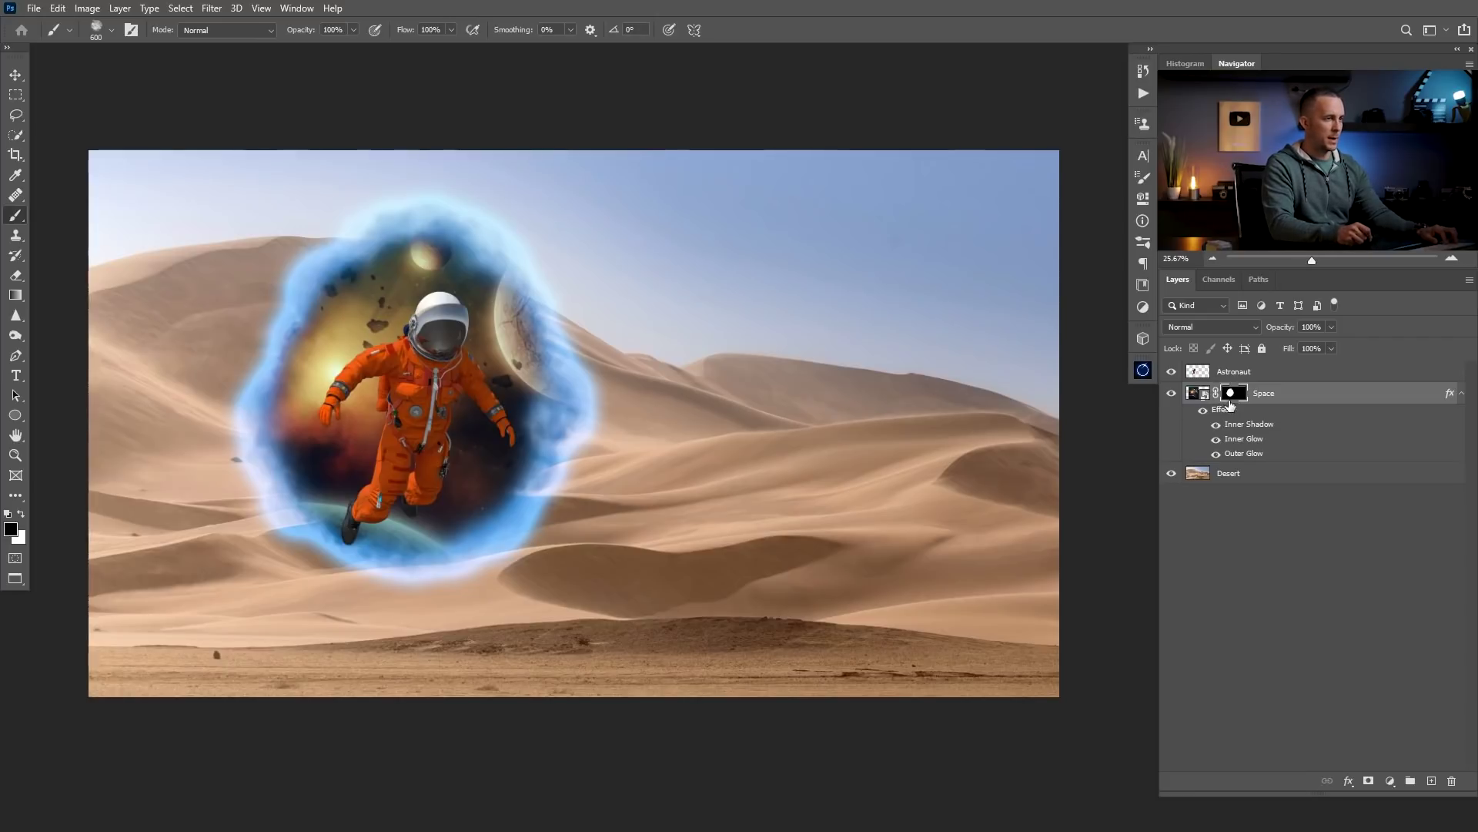
key("x")
mouse_move(572, 326)
left_mouse_down()
mouse_move(588, 326)
mouse_move(601, 375)
mouse_move(597, 310)
mouse_move(580, 292)
mouse_move(594, 435)
mouse_move(608, 354)
mouse_move(602, 415)
mouse_move(600, 323)
mouse_move(568, 287)
left_mouse_up()
key("x")
key("x")
mouse_move(477, 331)
left_mouse_down()
mouse_move(512, 296)
mouse_move(539, 385)
mouse_move(496, 435)
left_mouse_up()
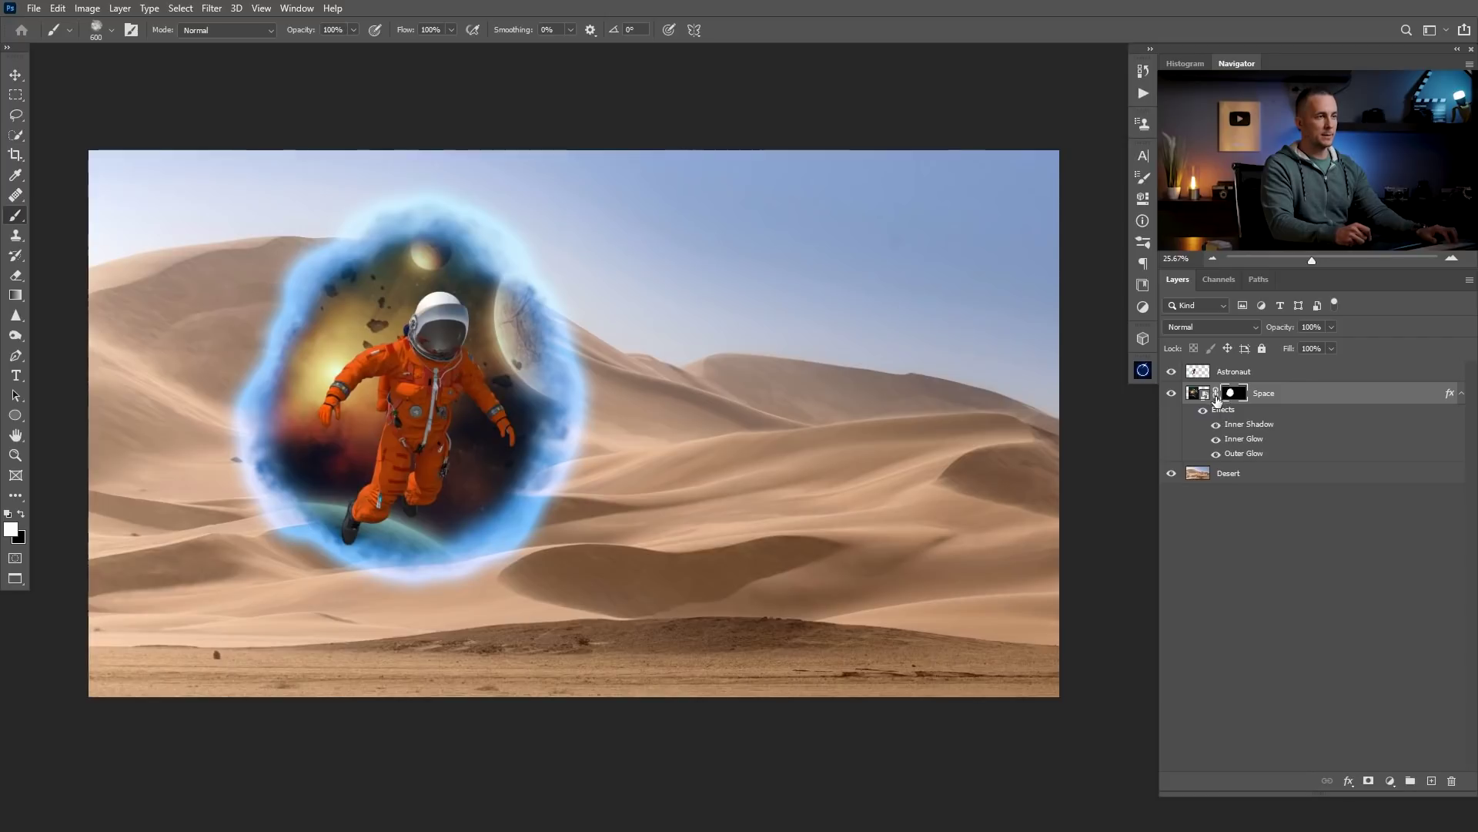
Unlink the Space layer's mask and scale the mask alone to 102.56%.
key("ctrl+t")
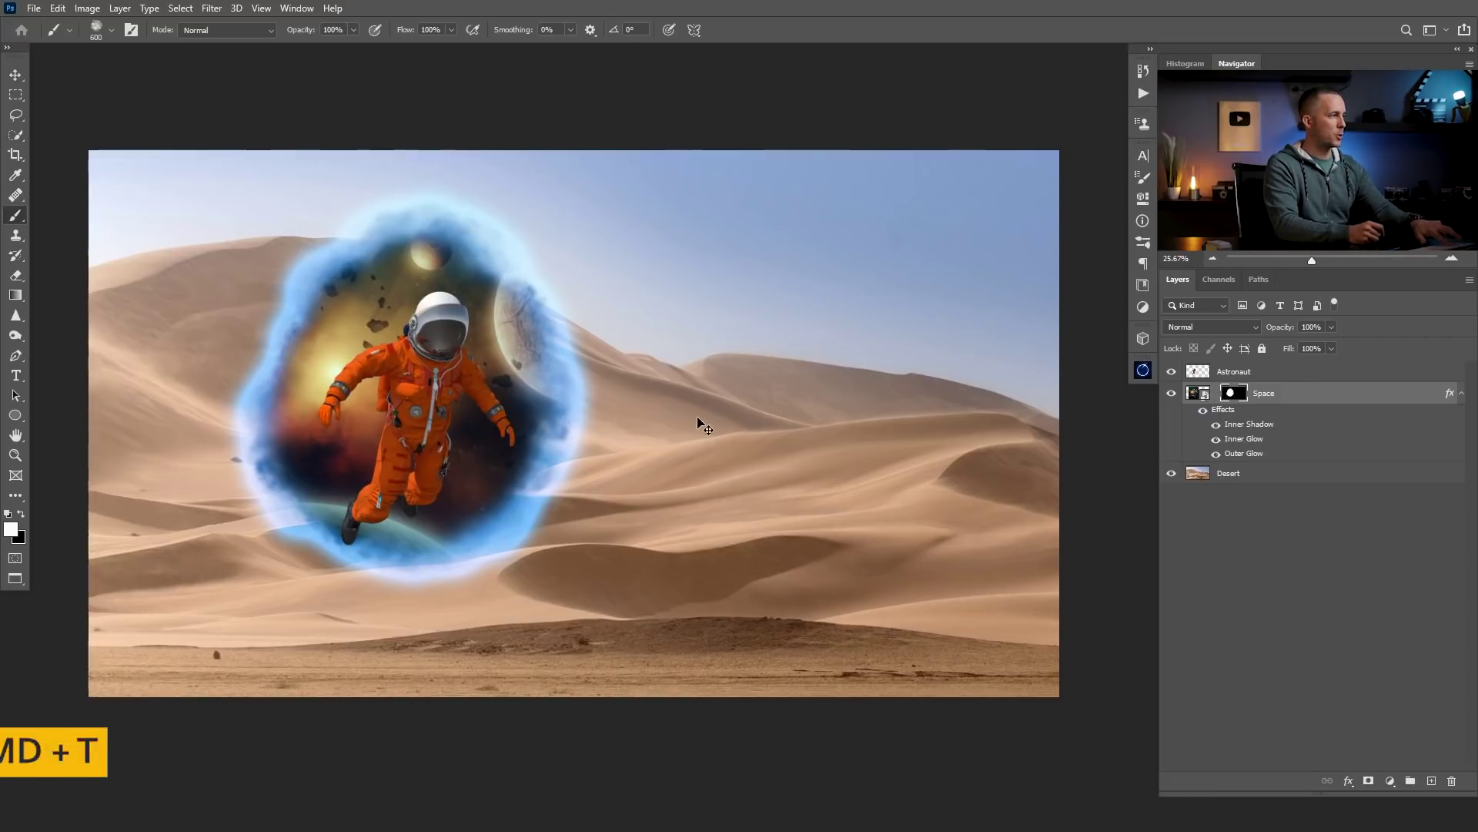
left_click_drag(575, 387, 529, 390)
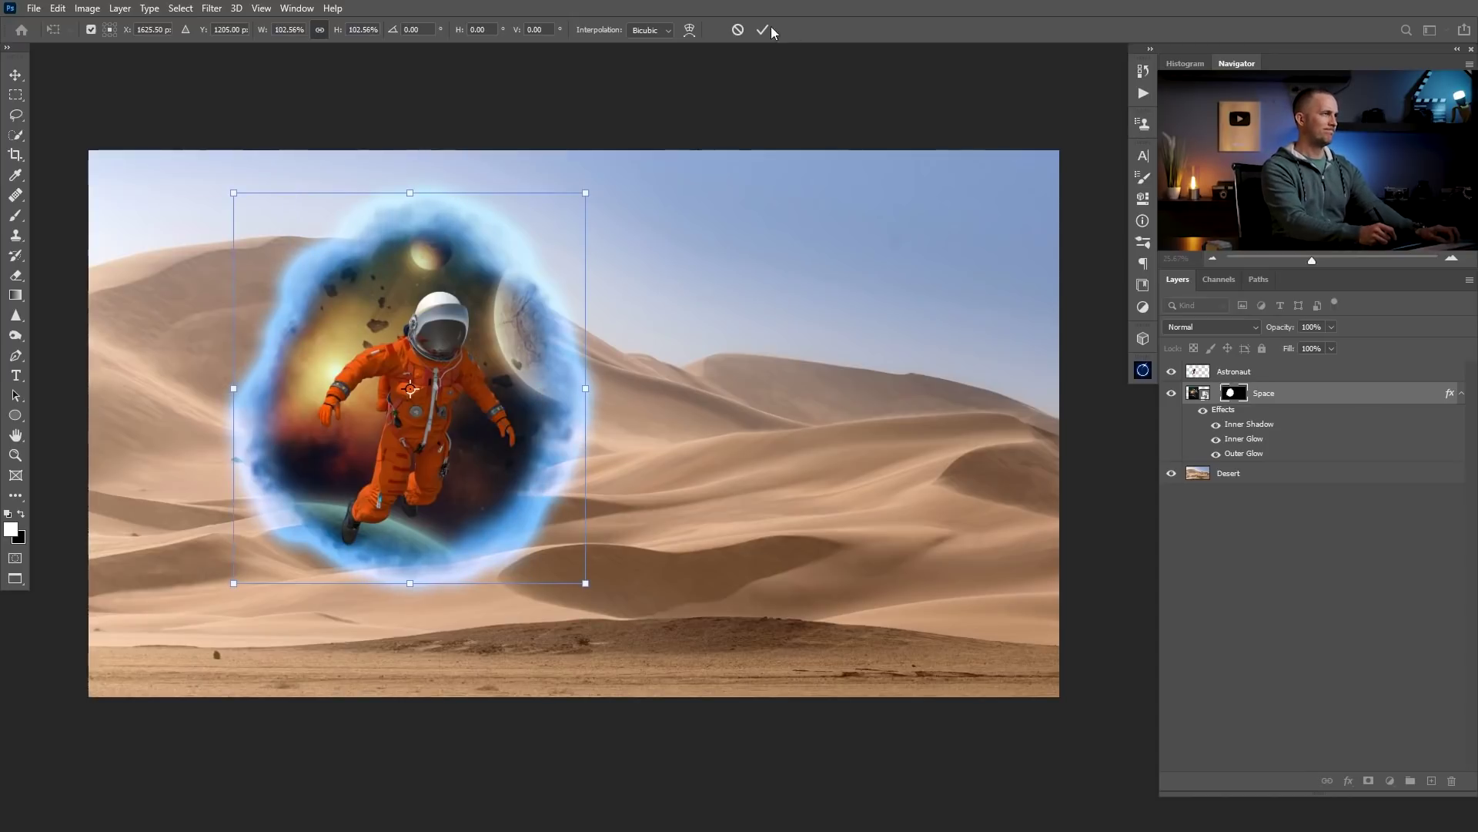
left_click(763, 30)
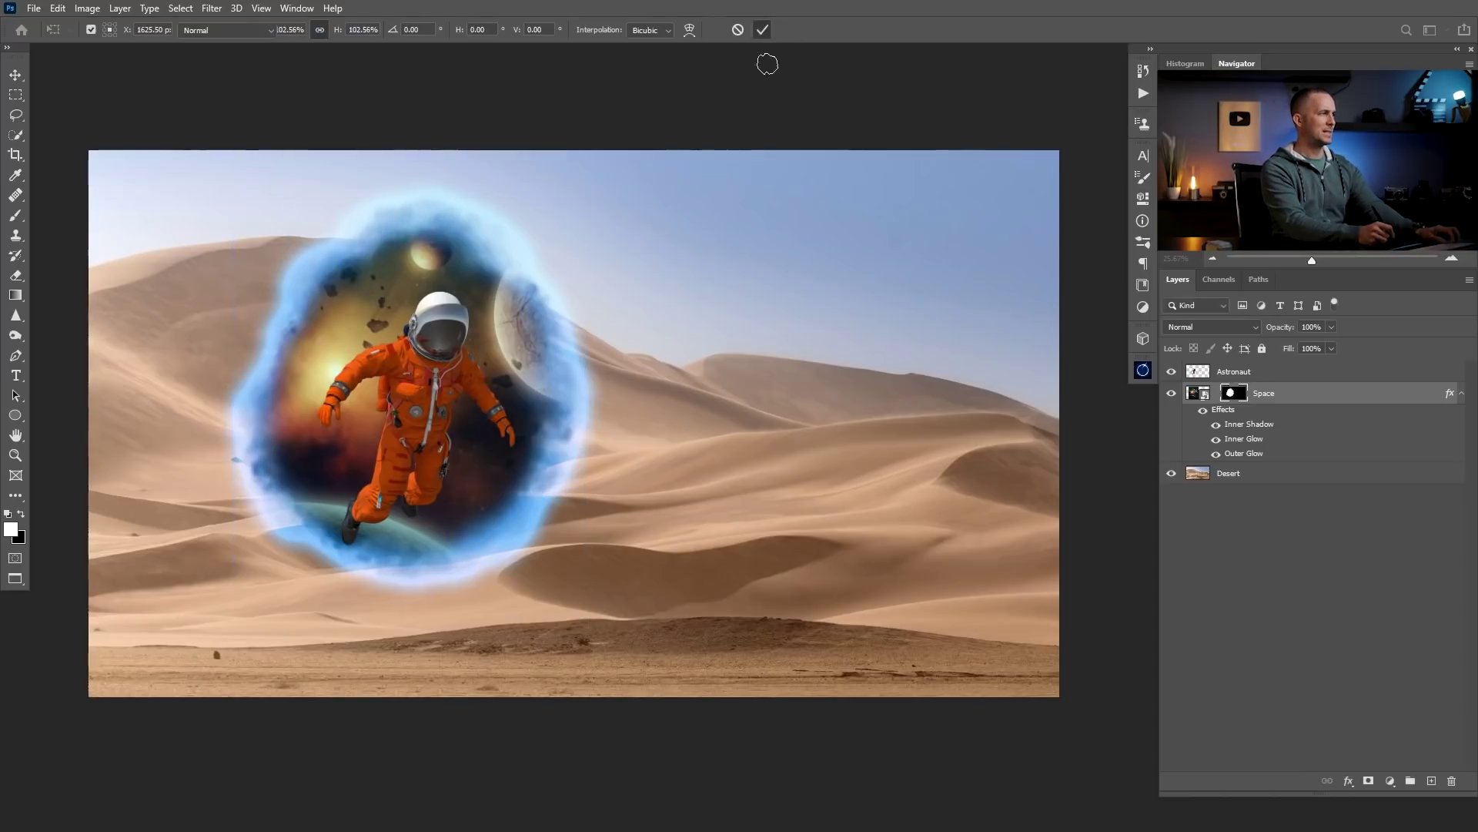
key("b")
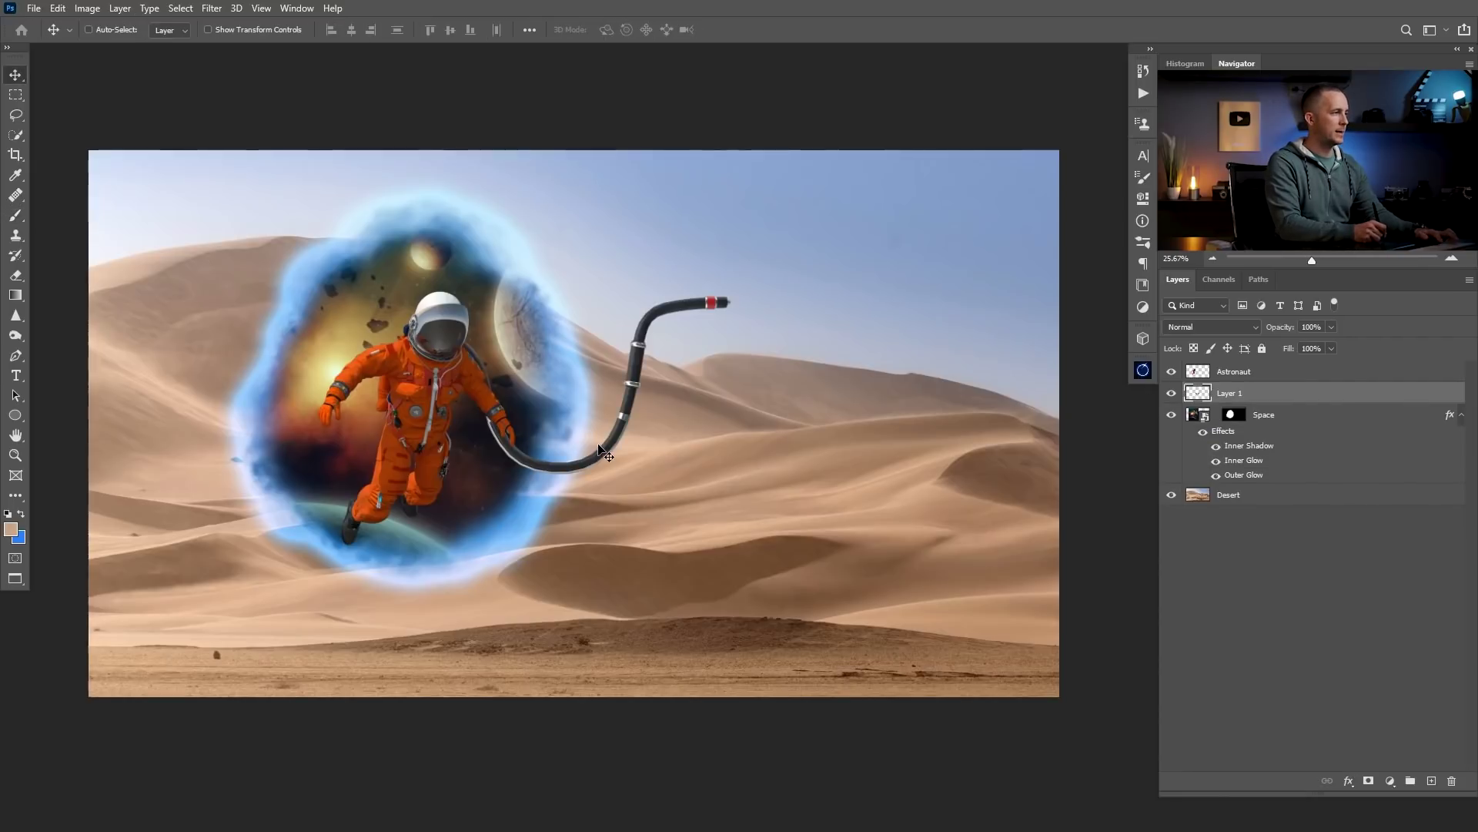
Move the pipe below the astronaut over the portal's lower part and place its layer above the Astronaut layer.
left_click_drag(599, 451, 428, 640)
left_click_drag(1207, 387, 1195, 367)
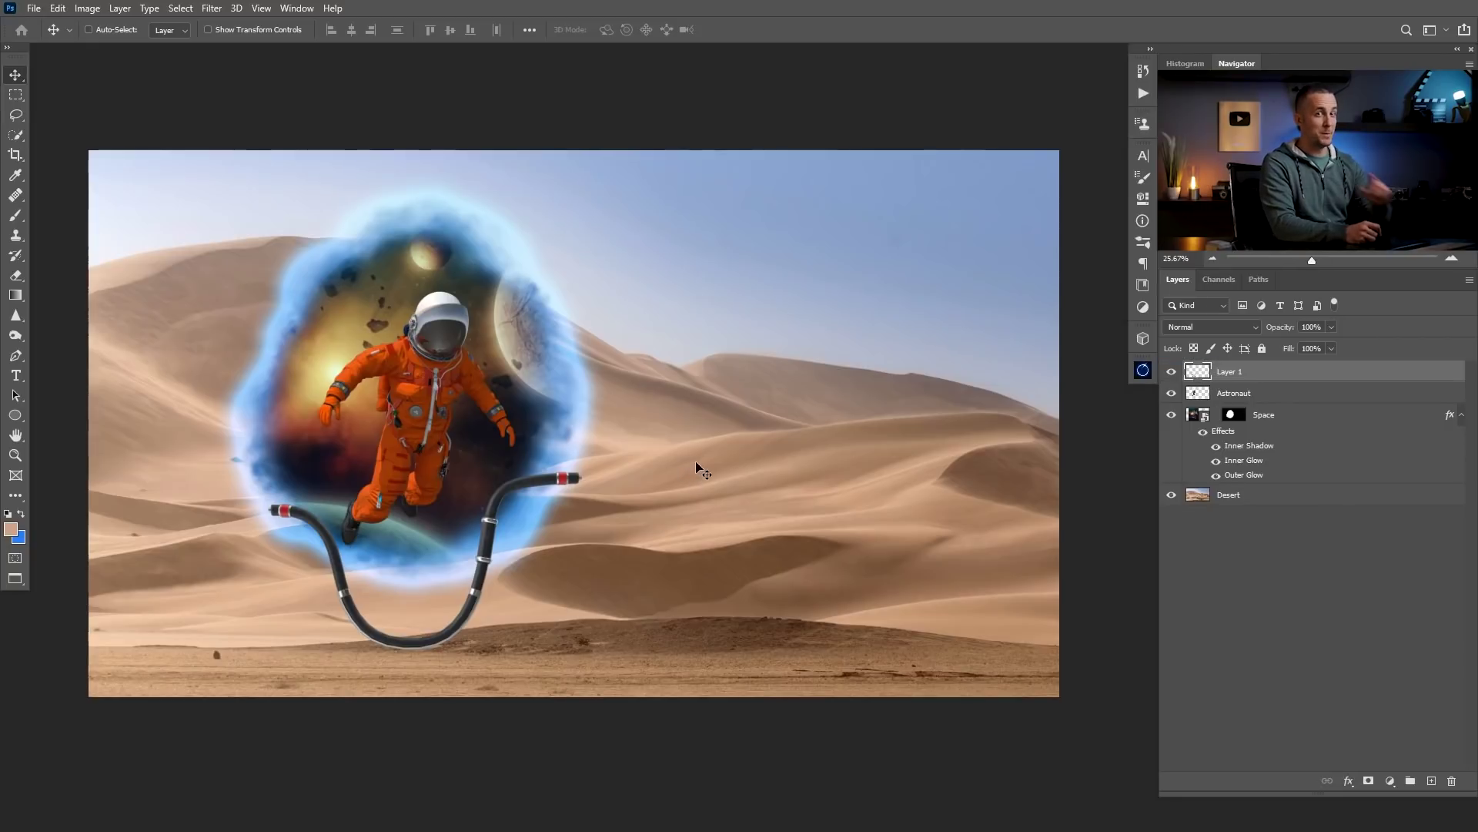
left_click_drag(482, 549, 493, 515)
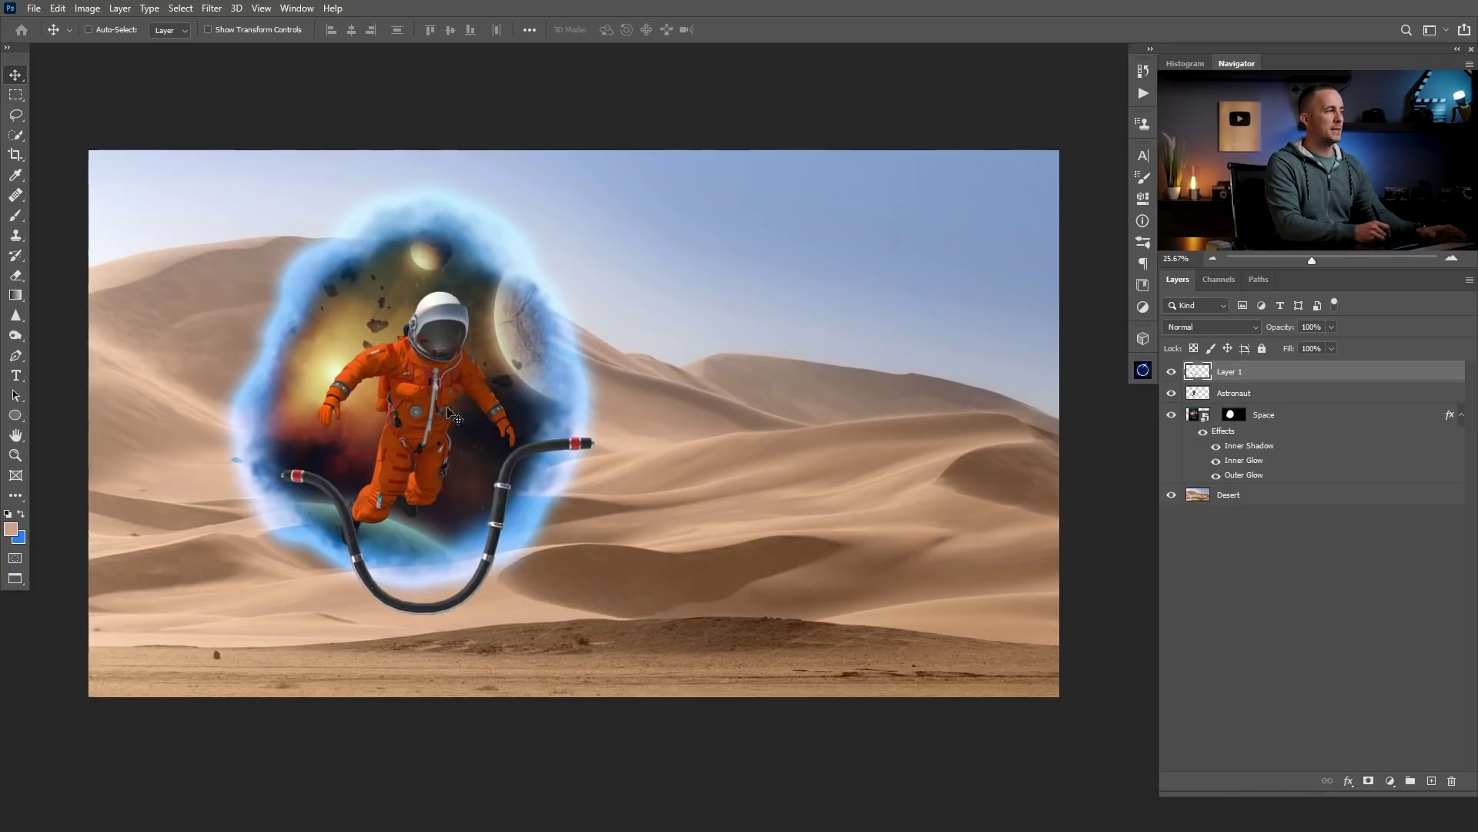
Add a new layer at the top named S, and rename the pipe's layer to Pipe.
scroll(423, 415, "up", 3)
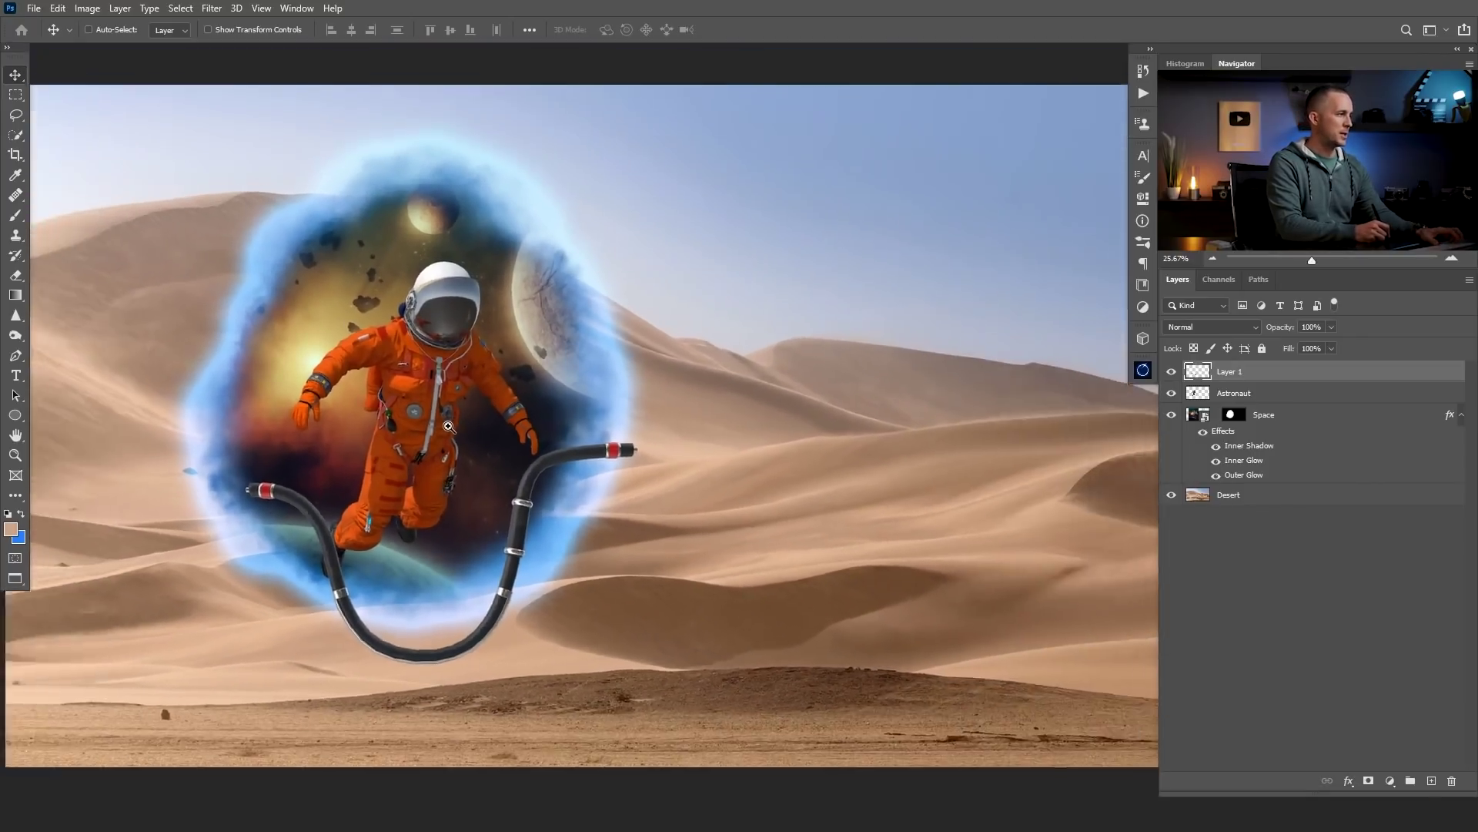
left_click(1435, 783)
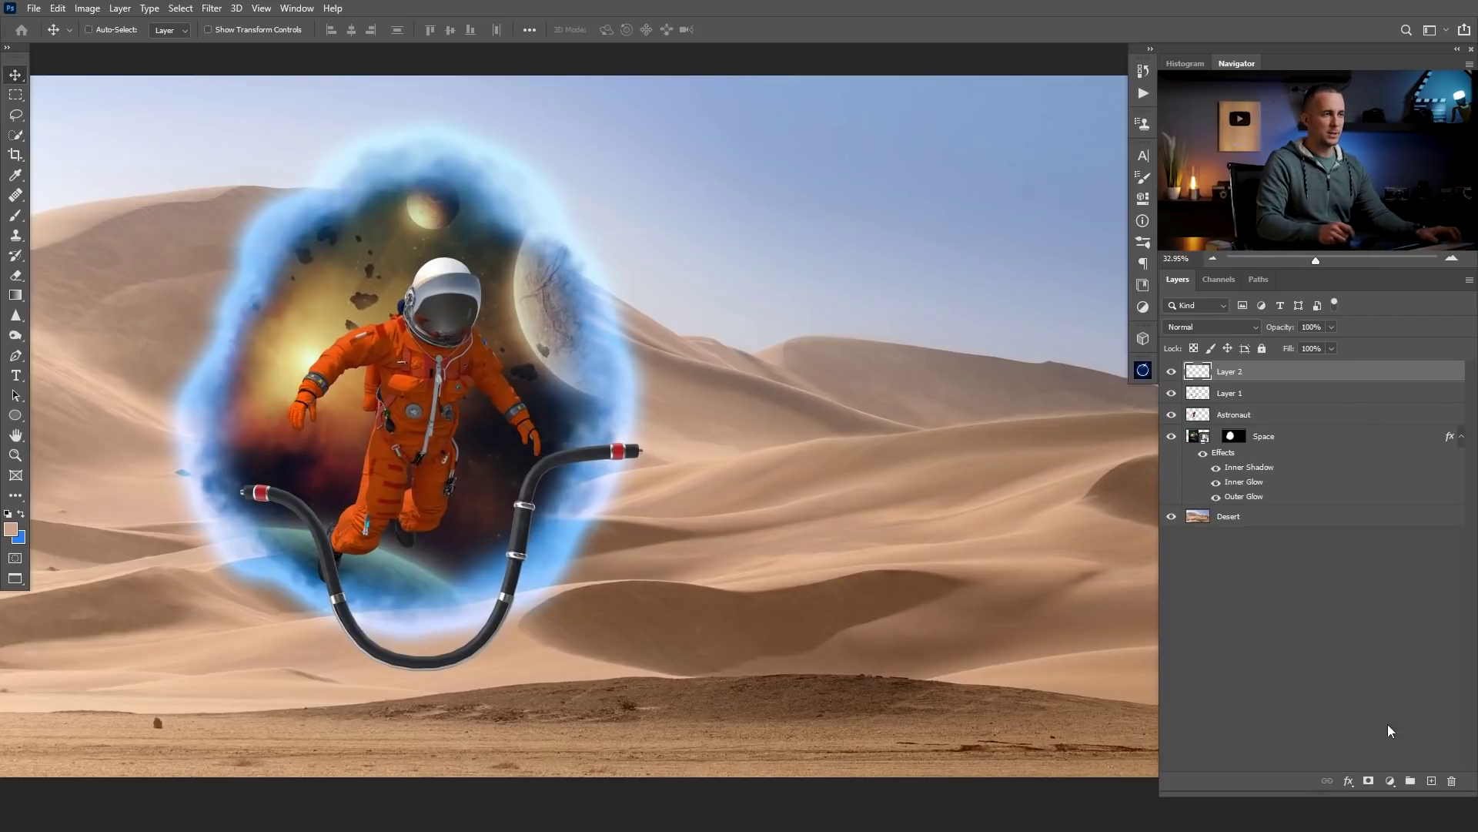
double_click(1232, 372)
key("Return")
double_click(1228, 392)
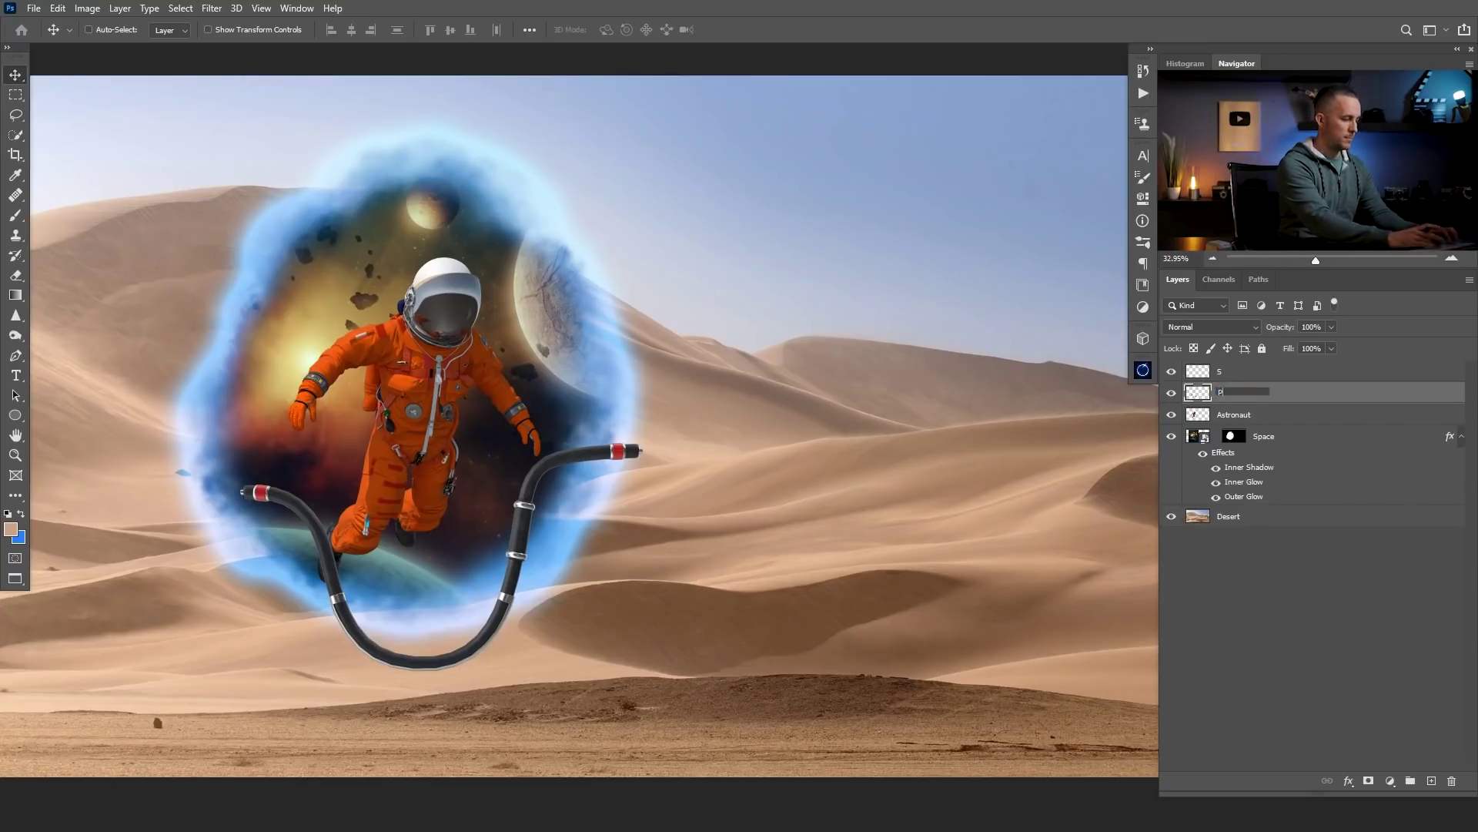
key("Return")
left_click(1204, 374)
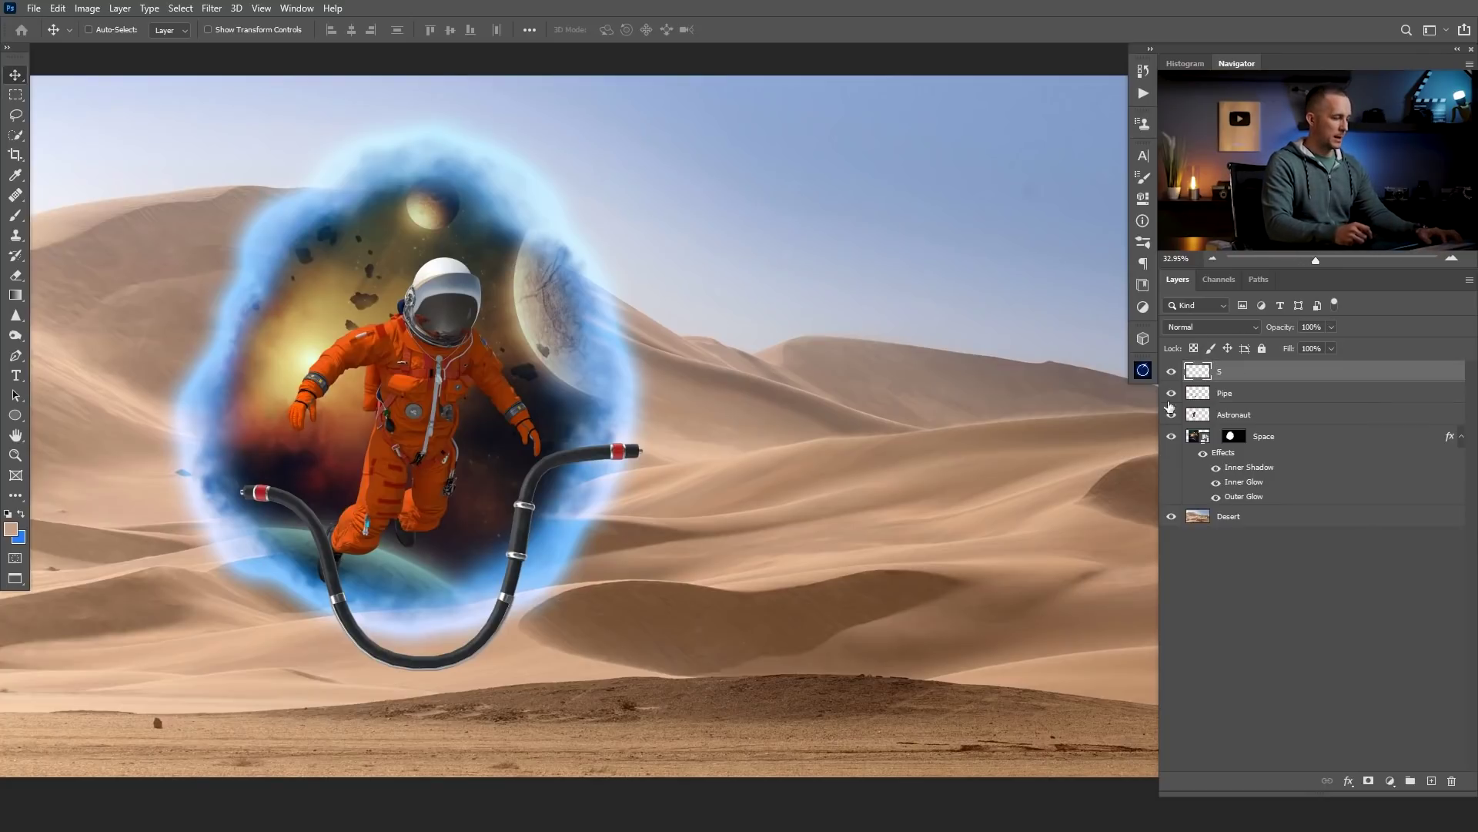
Sketch the hose's path on layer S with a 25 px hard round brush, looping from the astronaut's chest and continuing behind the shoulder.
key("b")
right_click(485, 439)
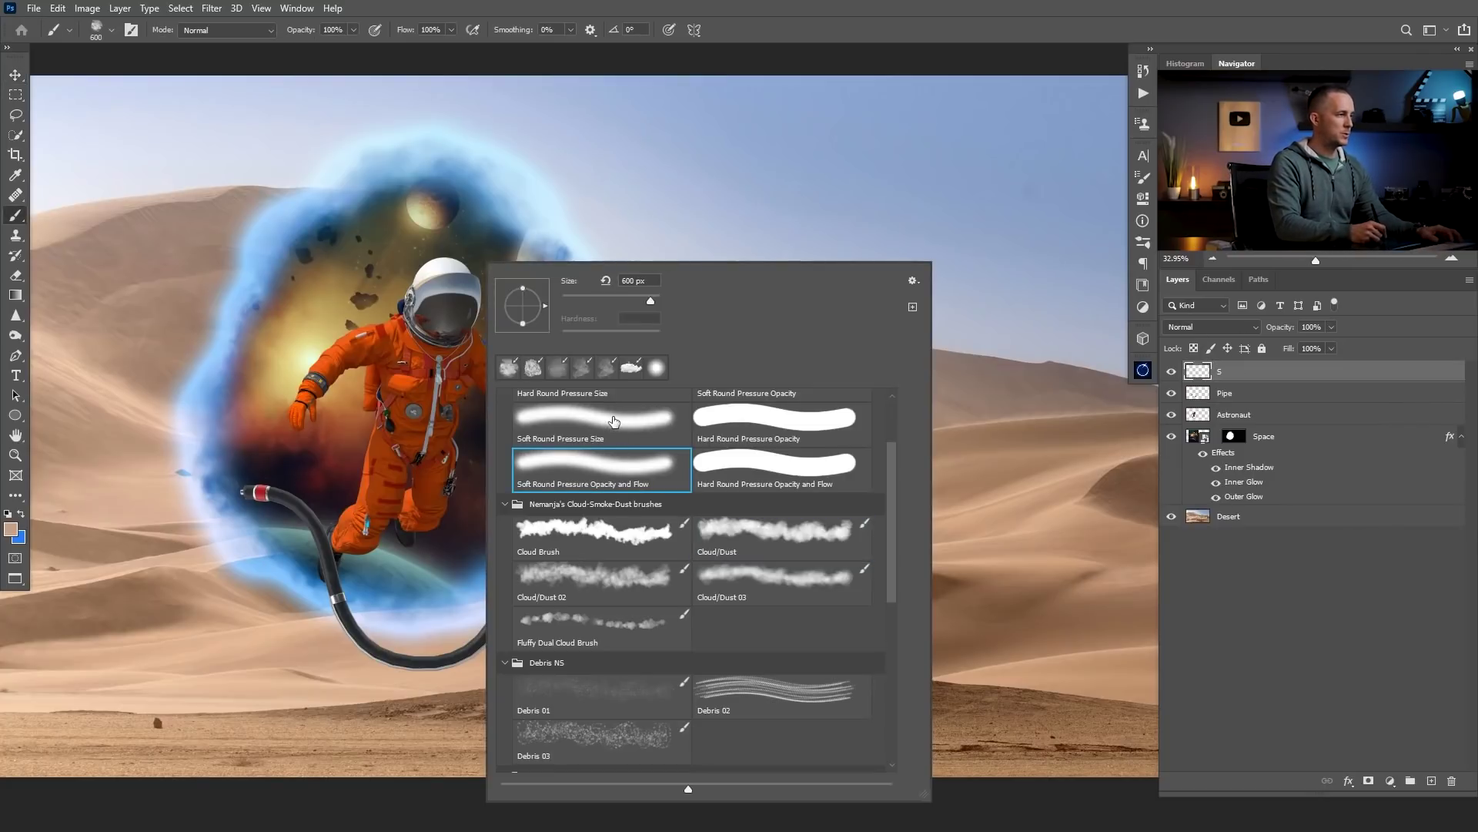
double_click(720, 414)
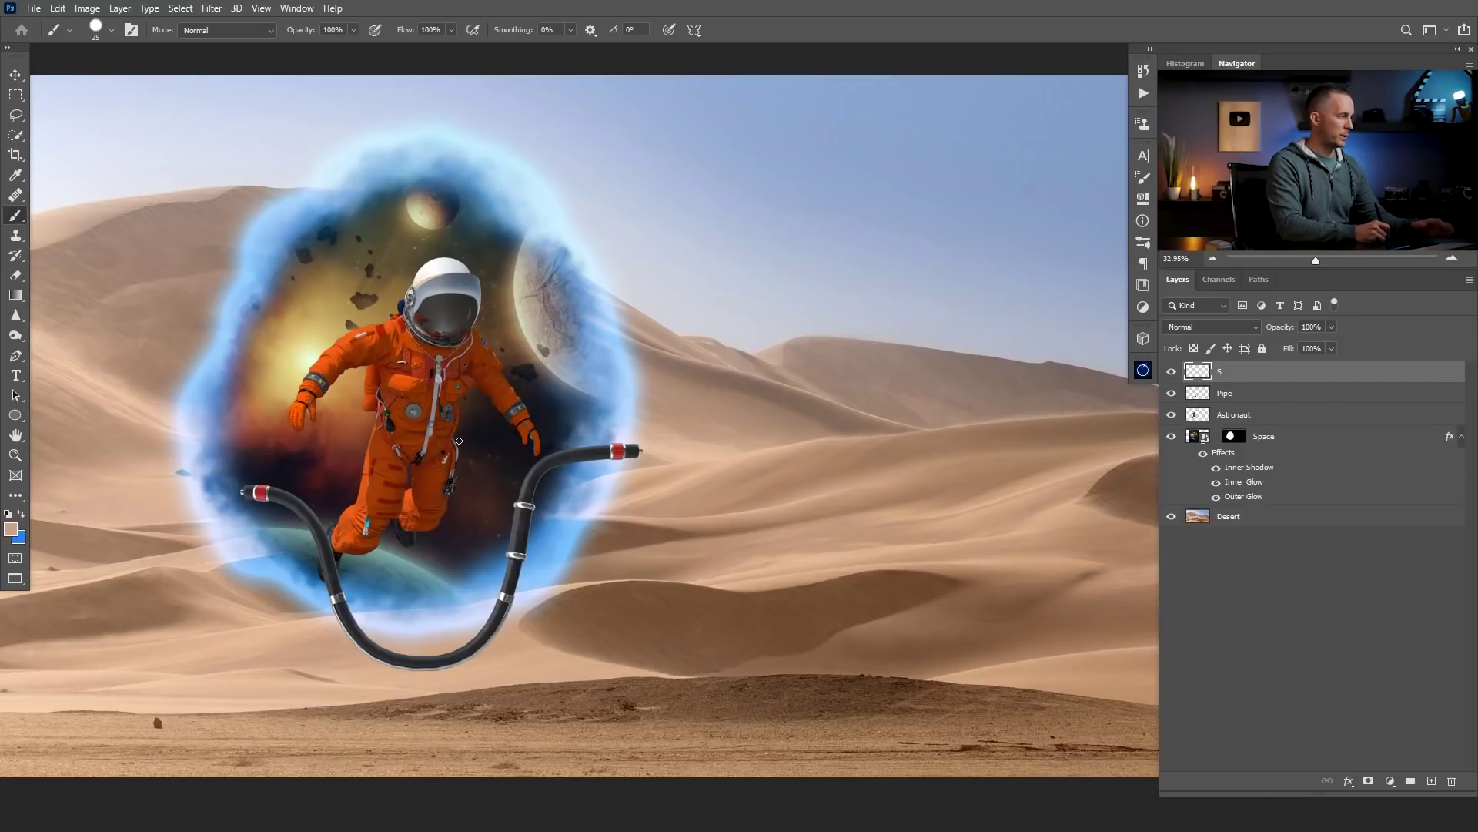
mouse_move(446, 424)
left_mouse_down()
mouse_move(499, 439)
mouse_move(464, 431)
mouse_move(499, 462)
mouse_move(508, 418)
left_mouse_up()
left_click_drag(348, 274, 216, 77)
scroll(352, 223, "down", 4)
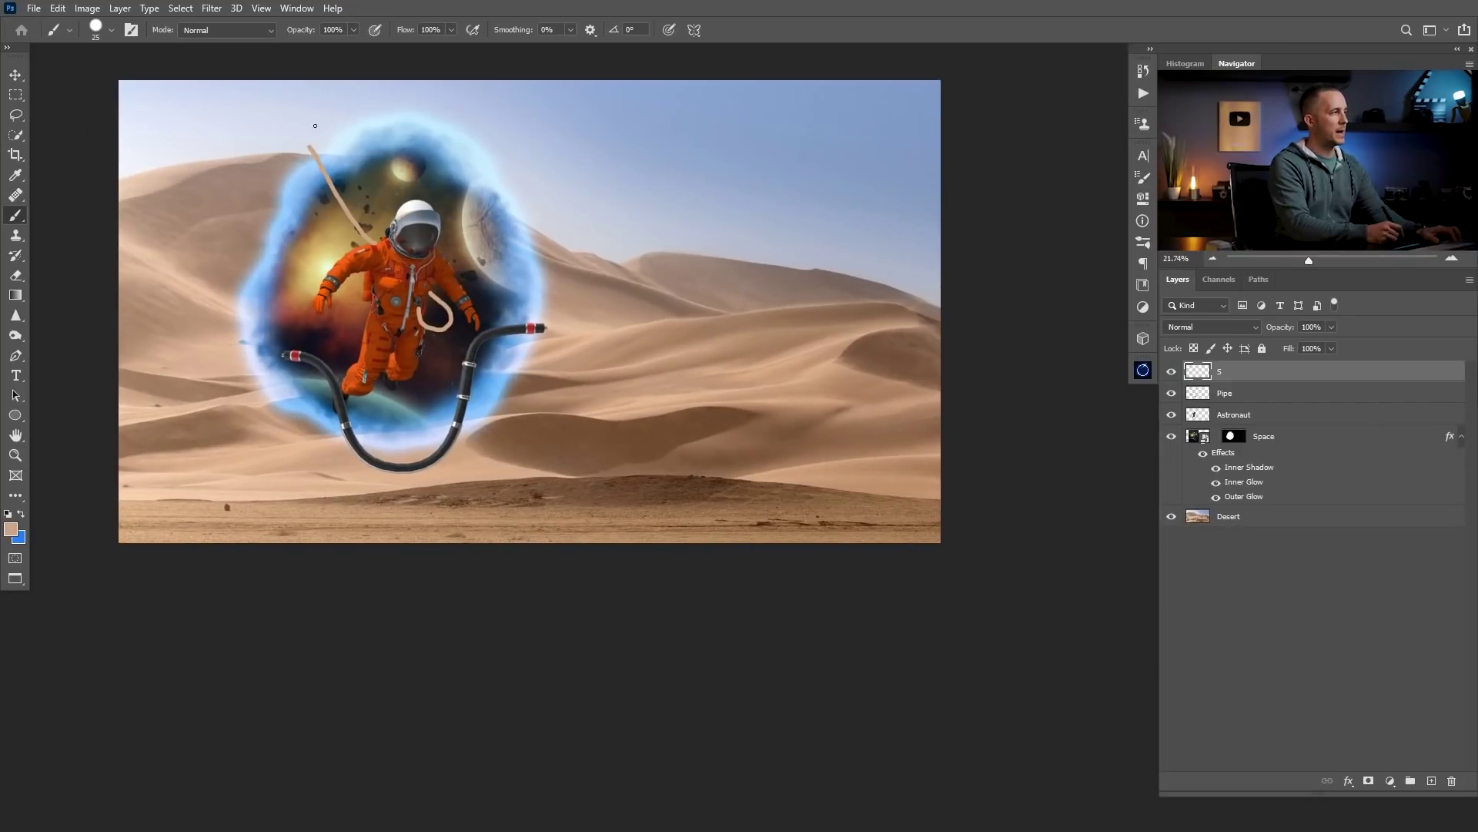
Erase the excess at the ends of the sketched hose path on layer S.
key("e")
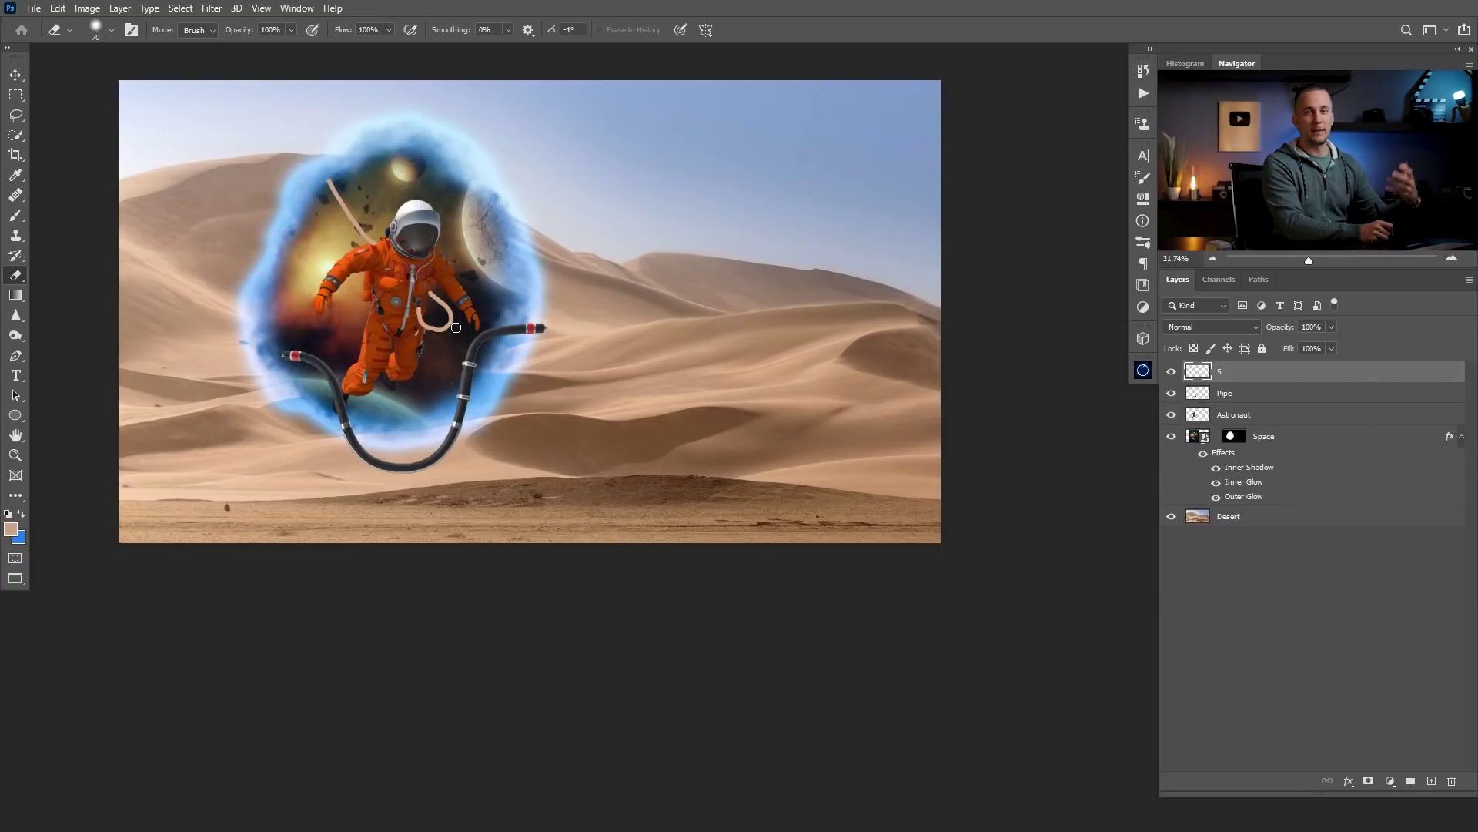
left_click_drag(404, 295, 450, 299)
left_click_drag(455, 300, 492, 369)
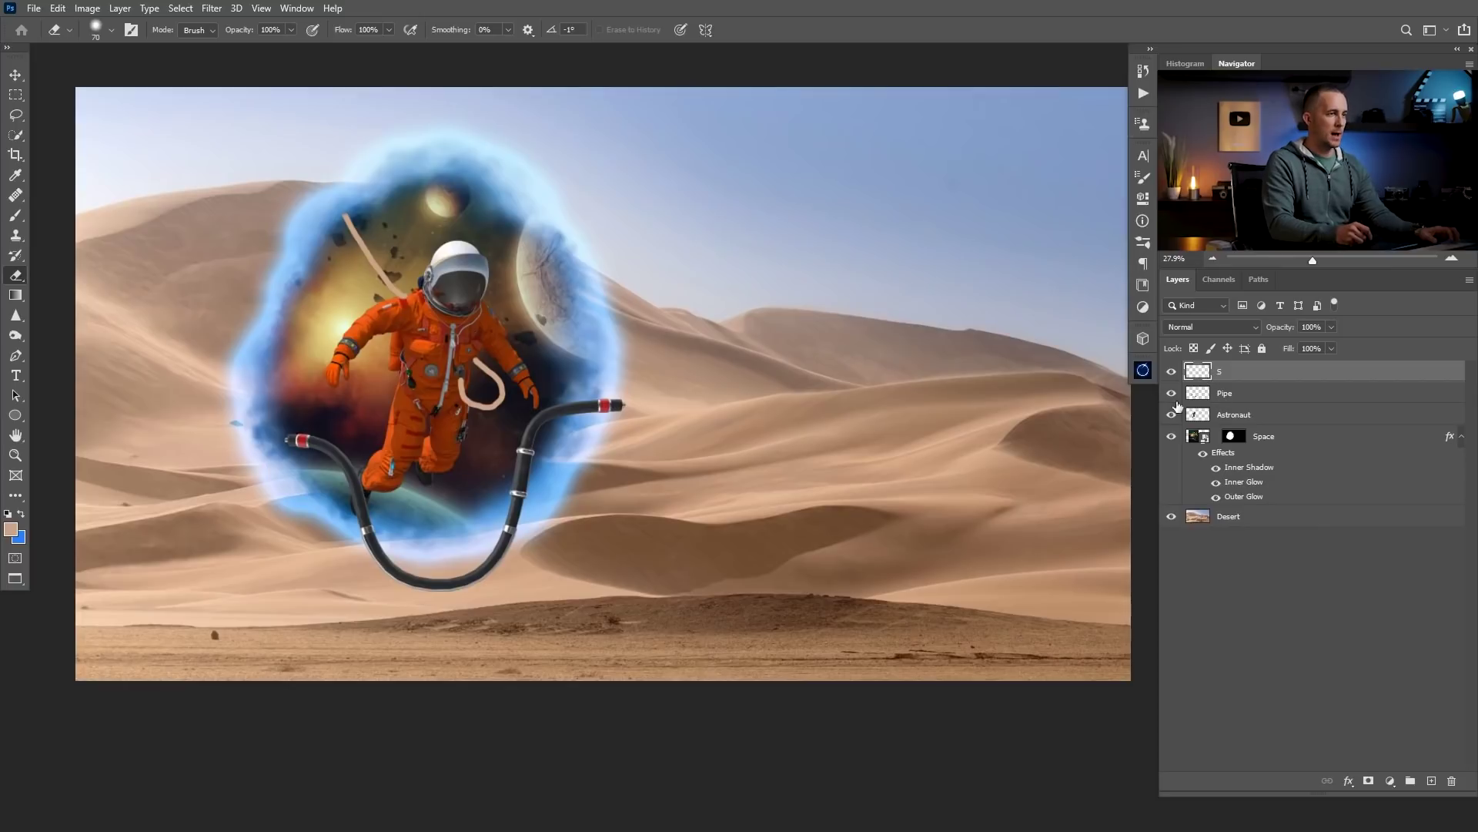
Start a free transform of the Pipe layer, rotate it about -95.6° and move its end toward the chest connector.
left_click(1199, 398)
scroll(530, 451, "up", 1)
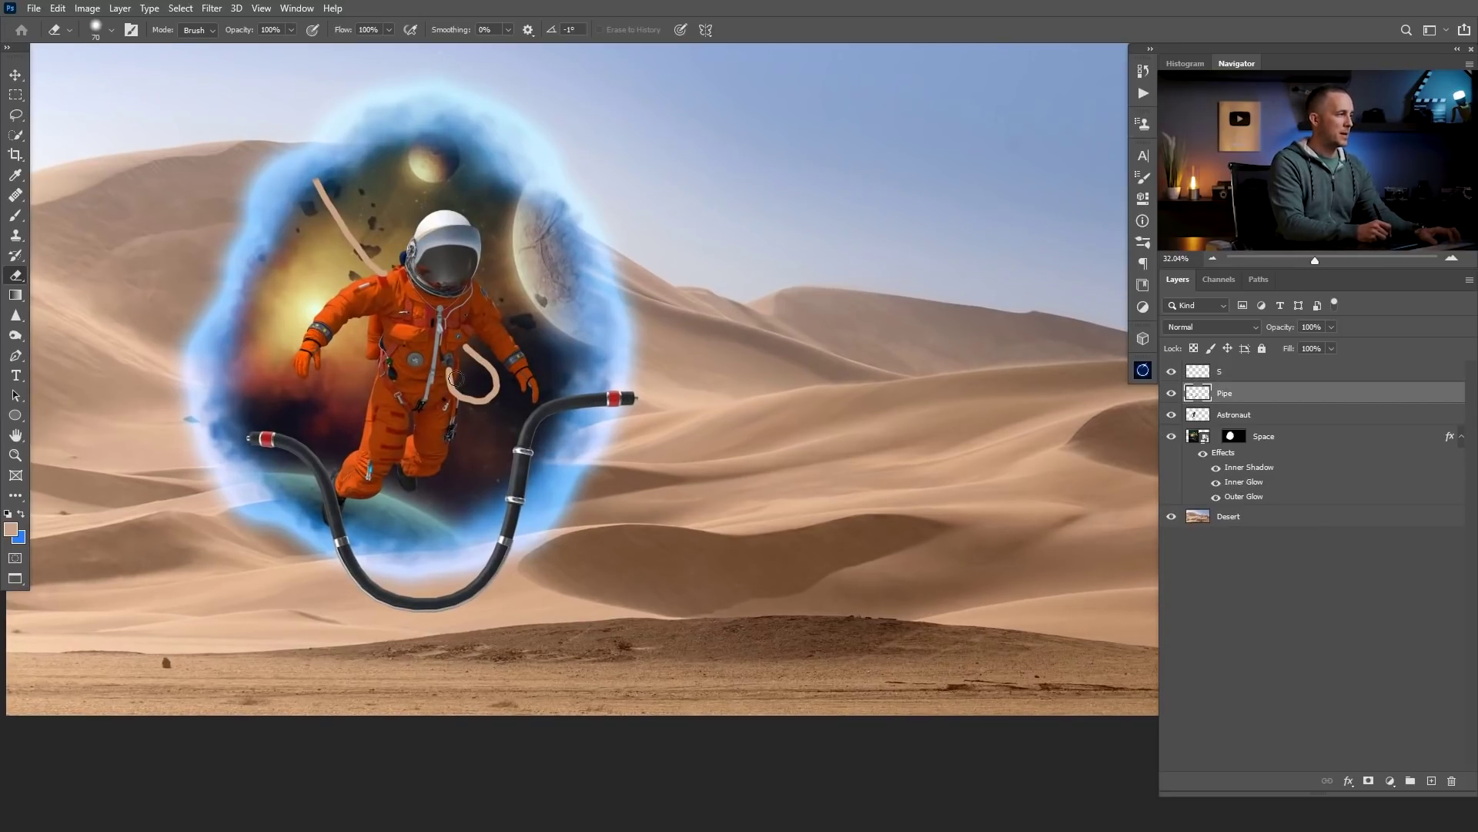
scroll(484, 443, "up", 1)
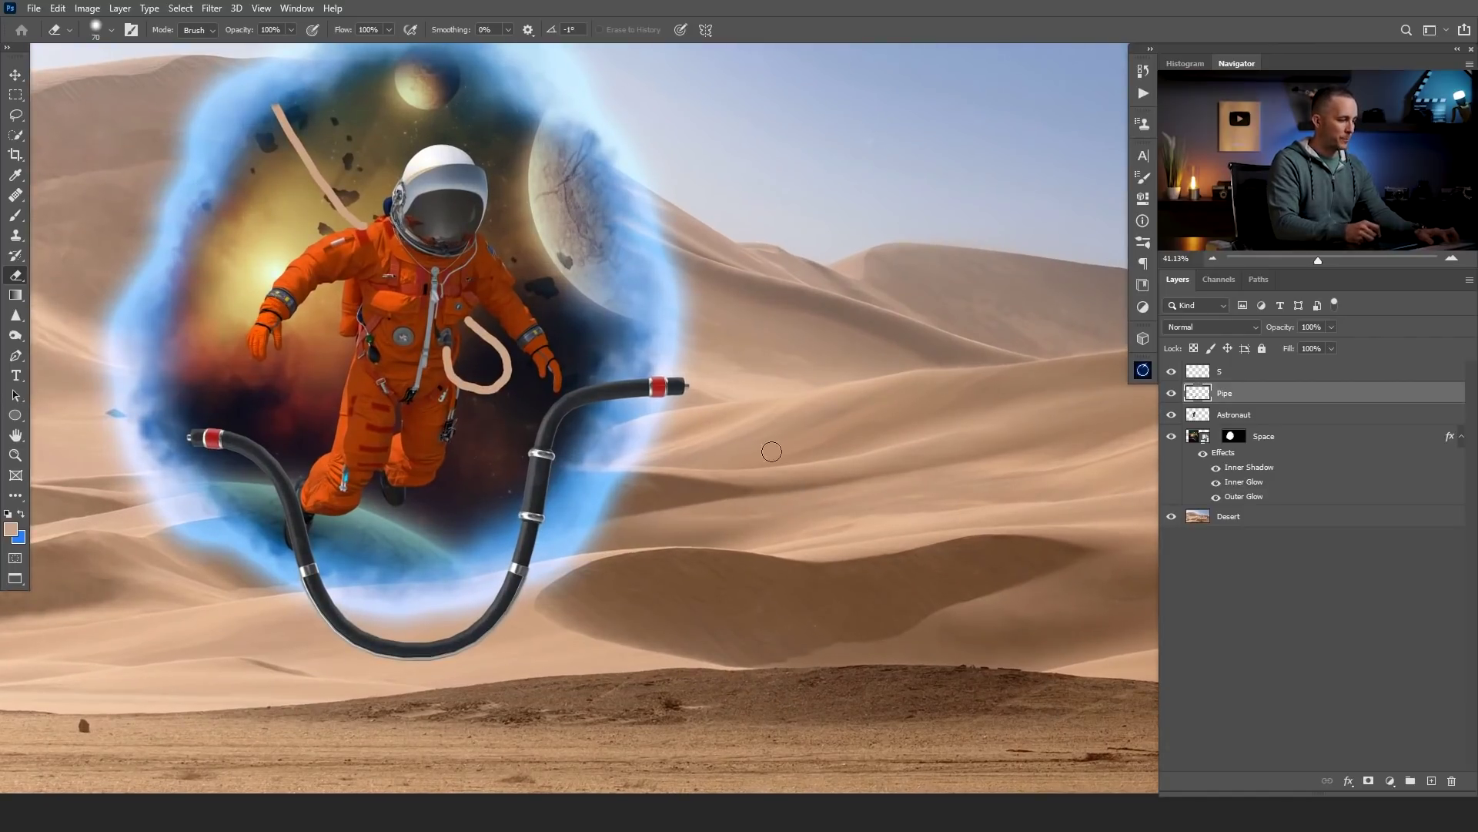
key("ctrl+t")
left_click_drag(778, 387, 294, 338)
left_click_drag(417, 436, 621, 460)
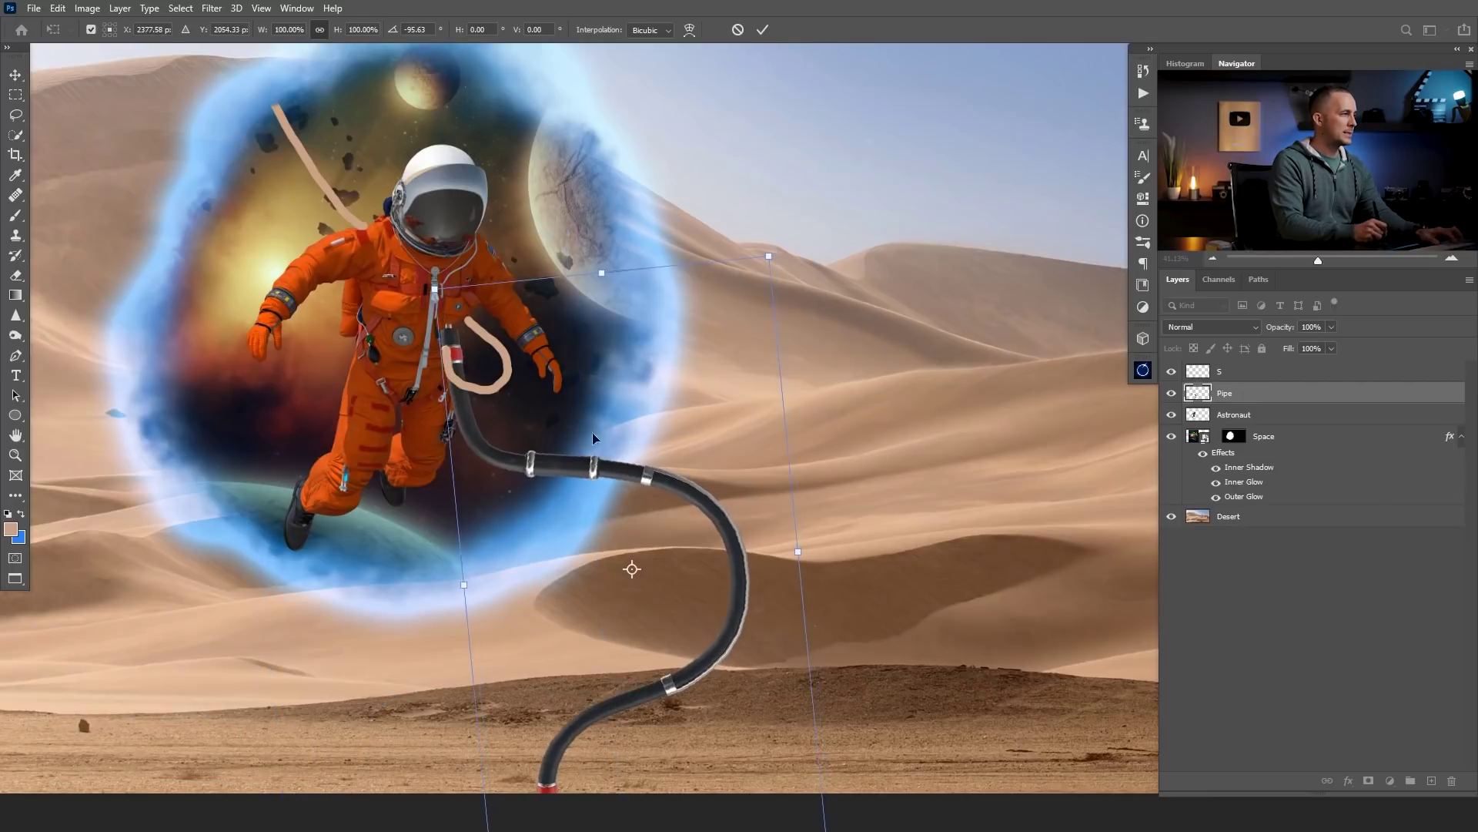
left_click_drag(456, 367, 494, 377)
Scale the Pipe to 41.11%, set its rotation to about -91.2°, align its end with the chest connector and apply the transform.
left_click_drag(973, 182, 838, 486)
left_click_drag(639, 548, 503, 392)
left_click(443, 342)
left_click_drag(894, 223, 924, 241)
left_click_drag(732, 467, 716, 479)
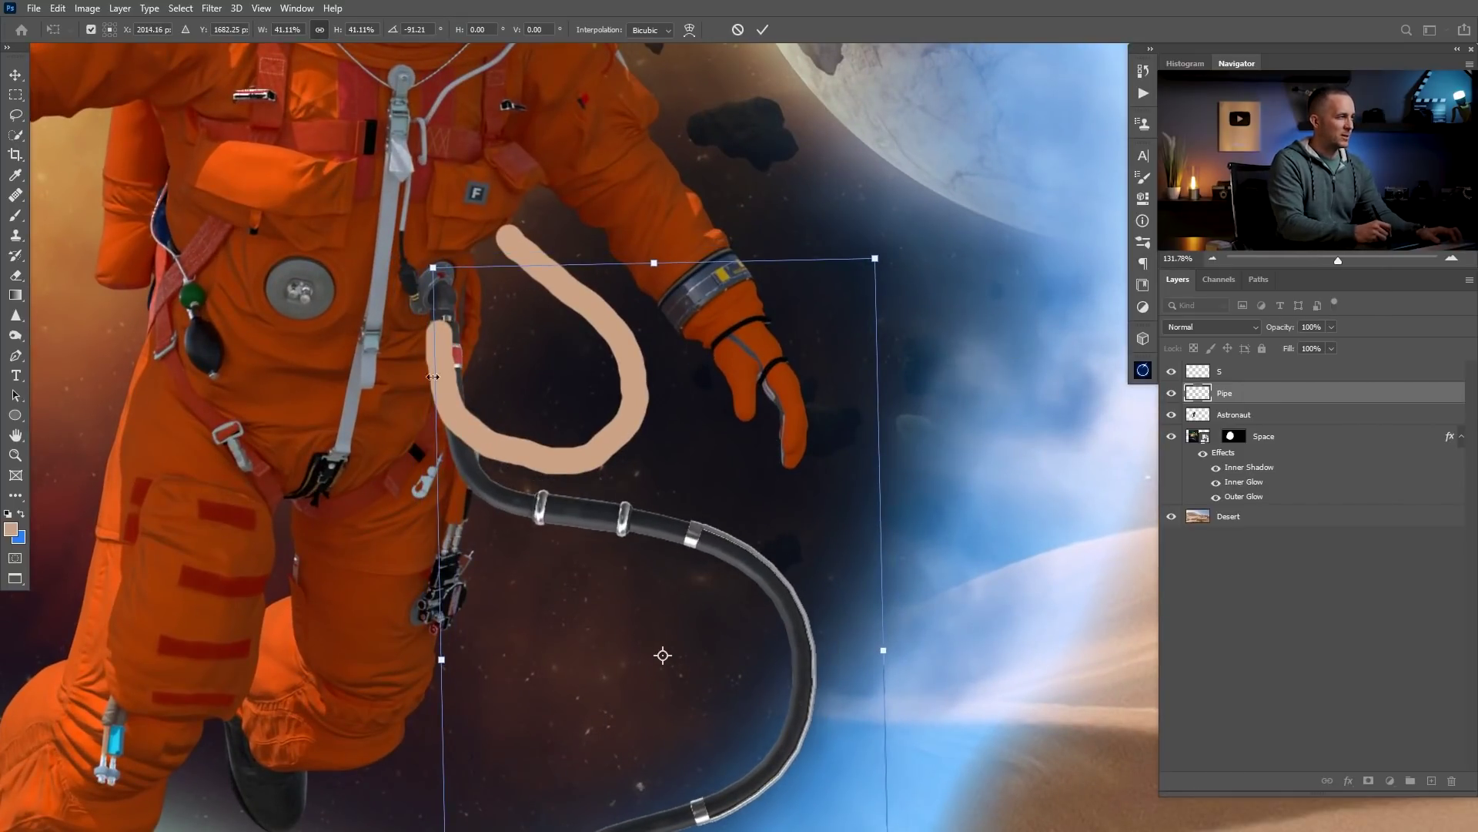
key("Return")
Place the S sketch layer below the Pipe layer and lower the opacity of the S layer.
key("e")
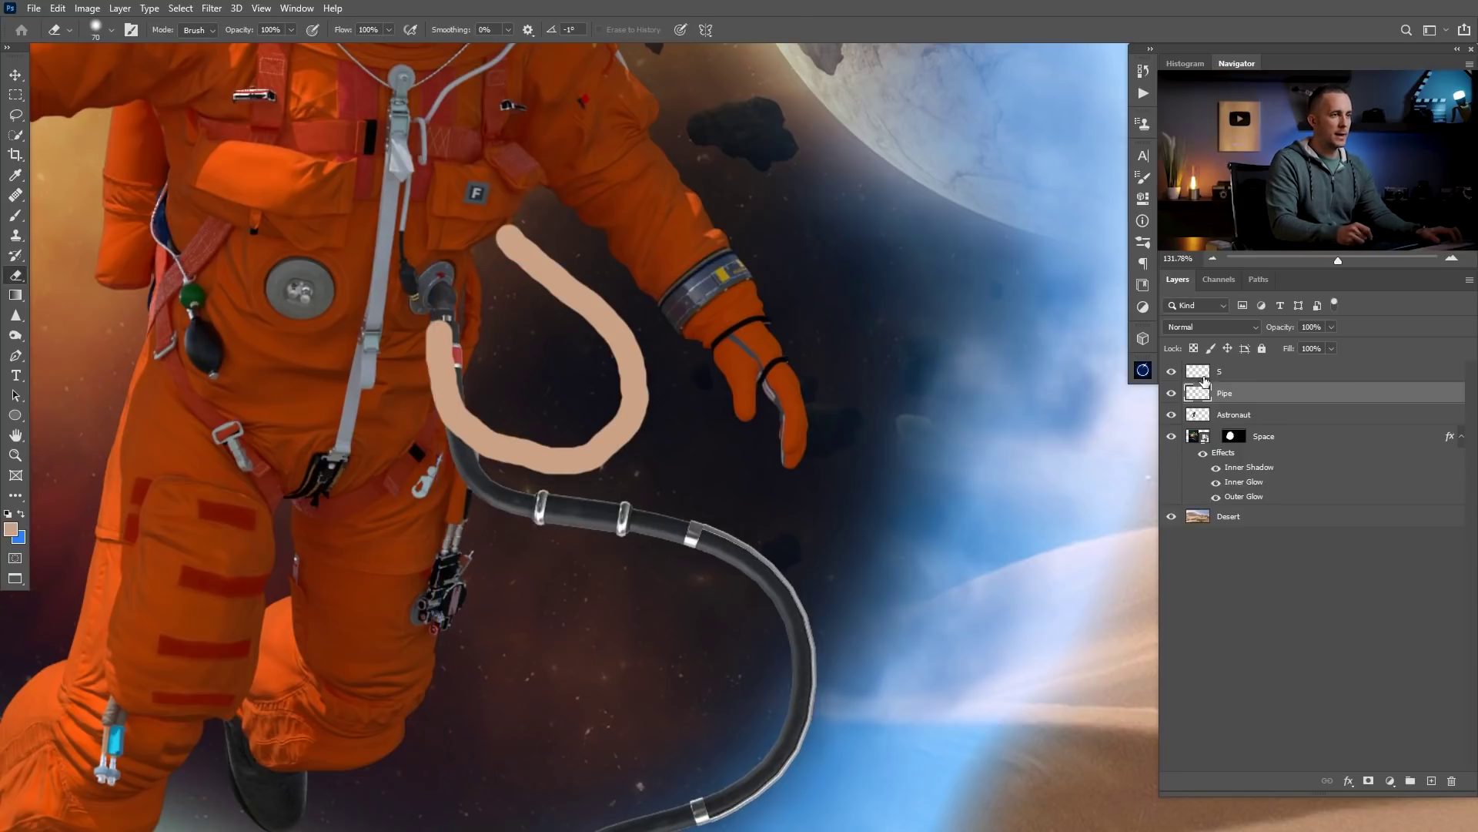
left_click_drag(1198, 372, 1205, 387)
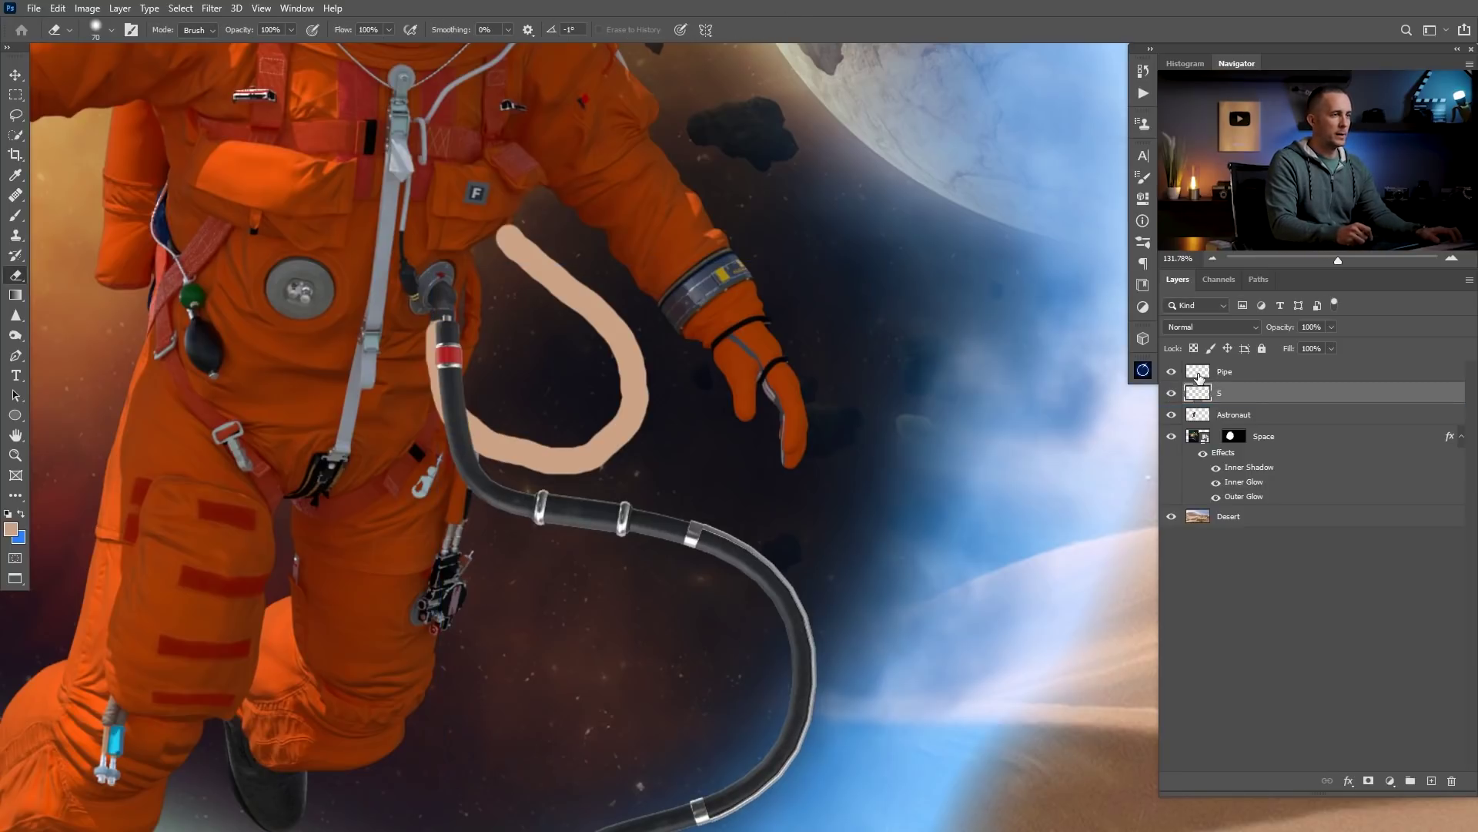
left_click(1198, 377)
left_click_drag(480, 393, 512, 393)
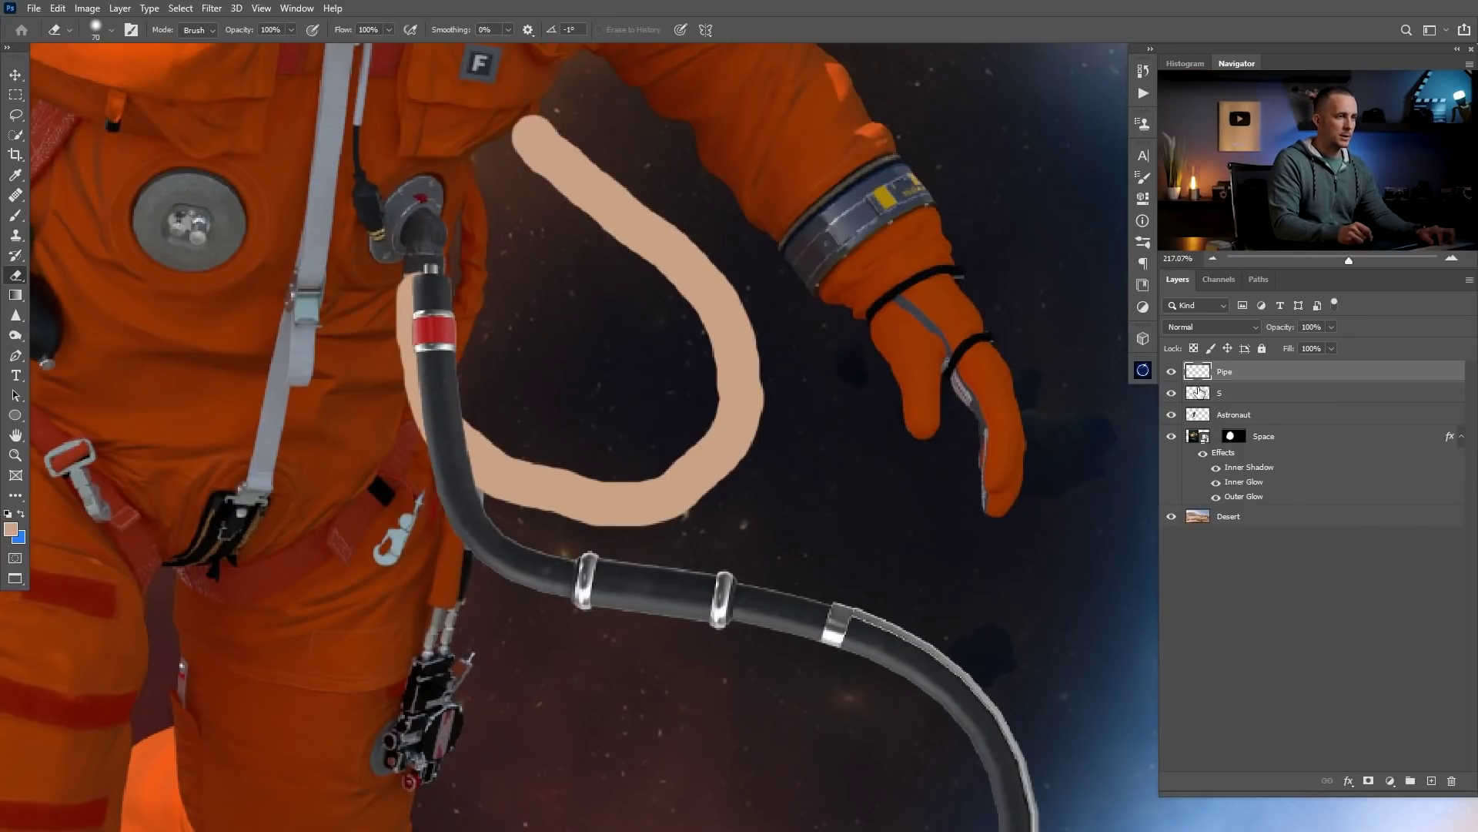
left_click(1199, 393)
left_click_drag(1281, 327, 1191, 334)
Rotate the Pipe layer about 7.5° around its connector end, line that end up with the chest connector and apply the transform.
left_click(1205, 379)
key("v")
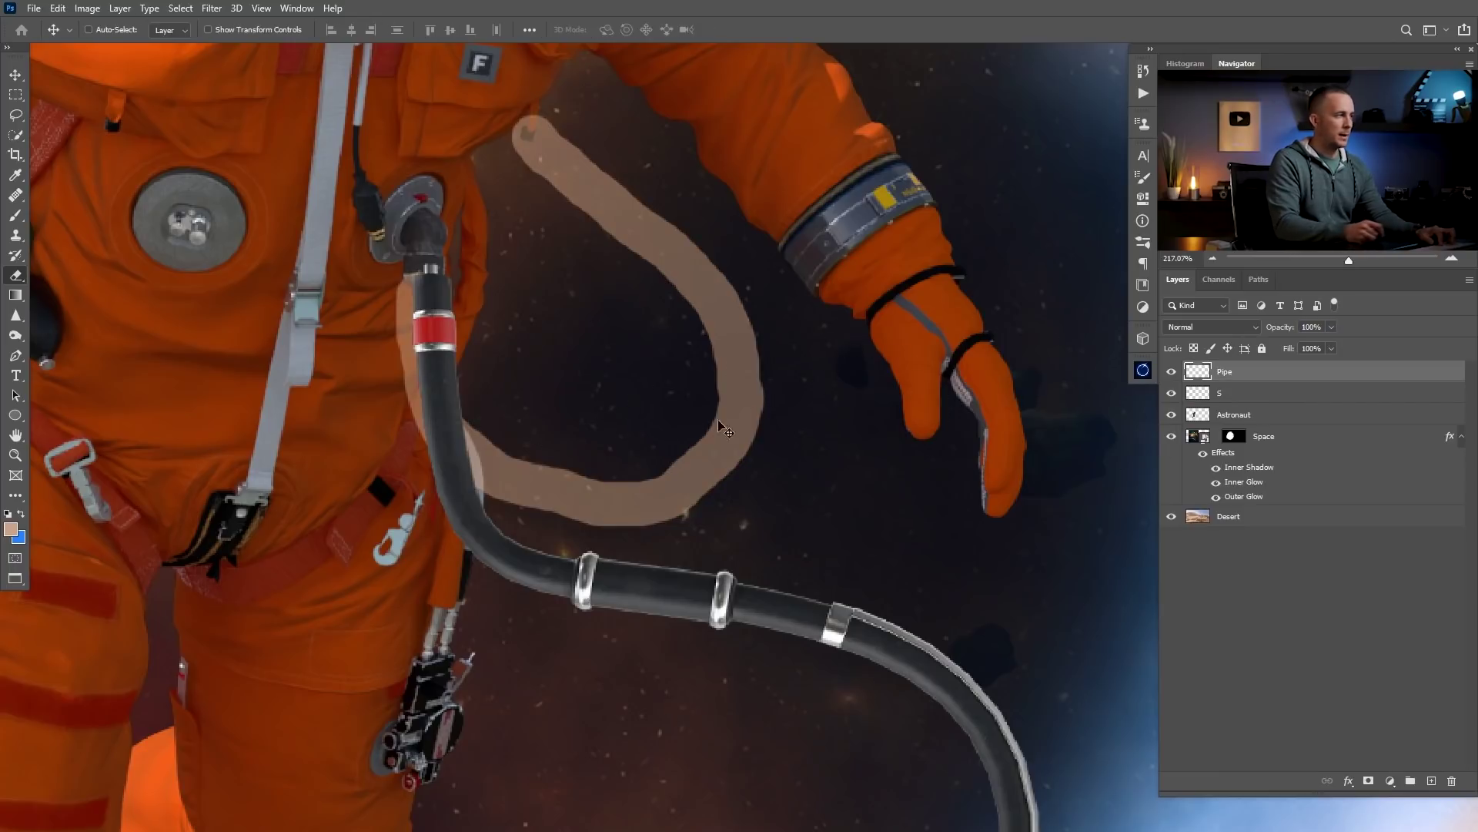
left_click_drag(405, 354, 436, 364)
key("ctrl+t")
left_click_drag(576, 367, 497, 307)
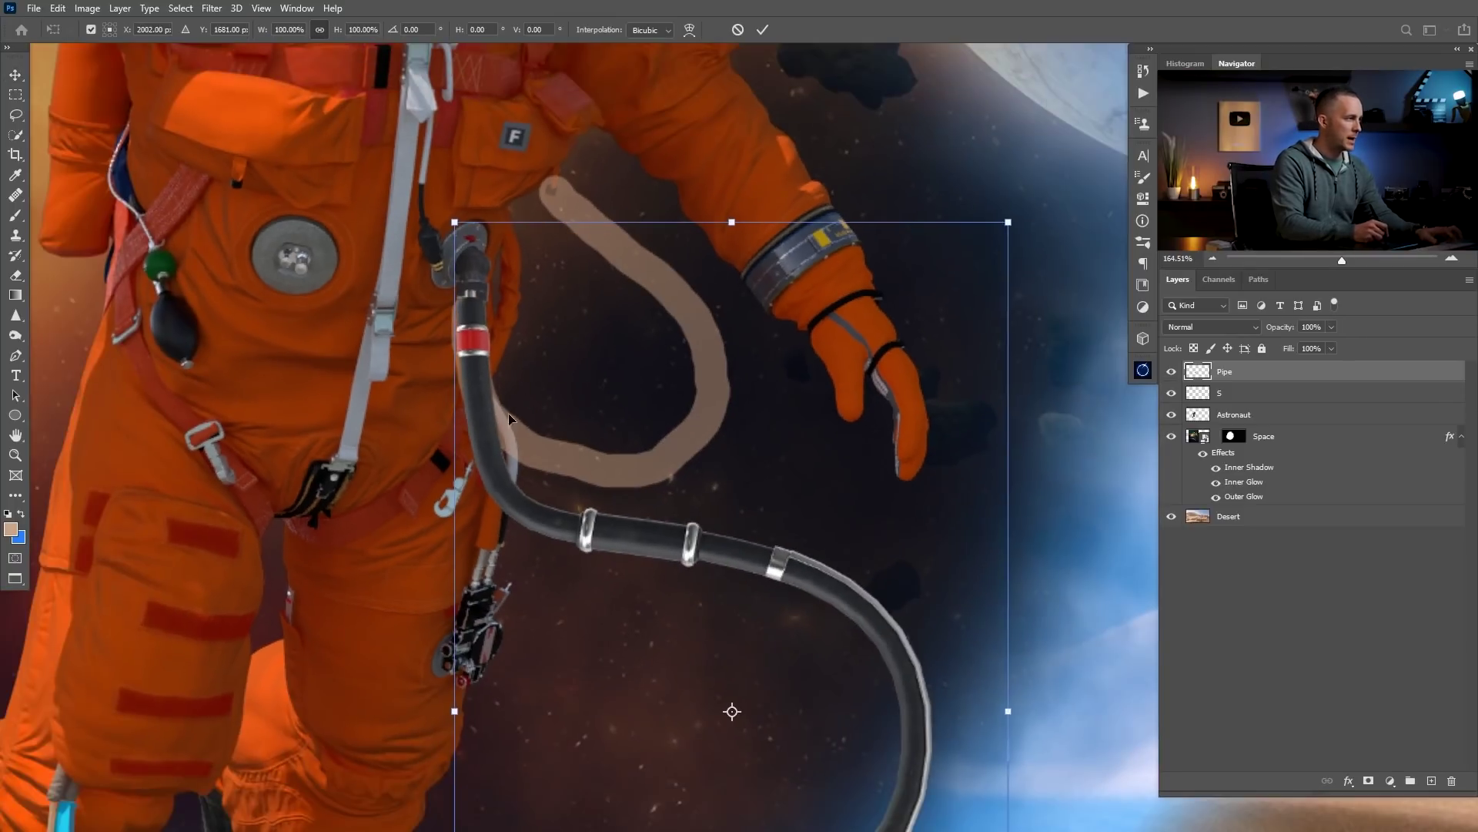
left_click(472, 301, "alt")
left_click_drag(668, 185, 730, 190)
left_click_drag(462, 322, 520, 282)
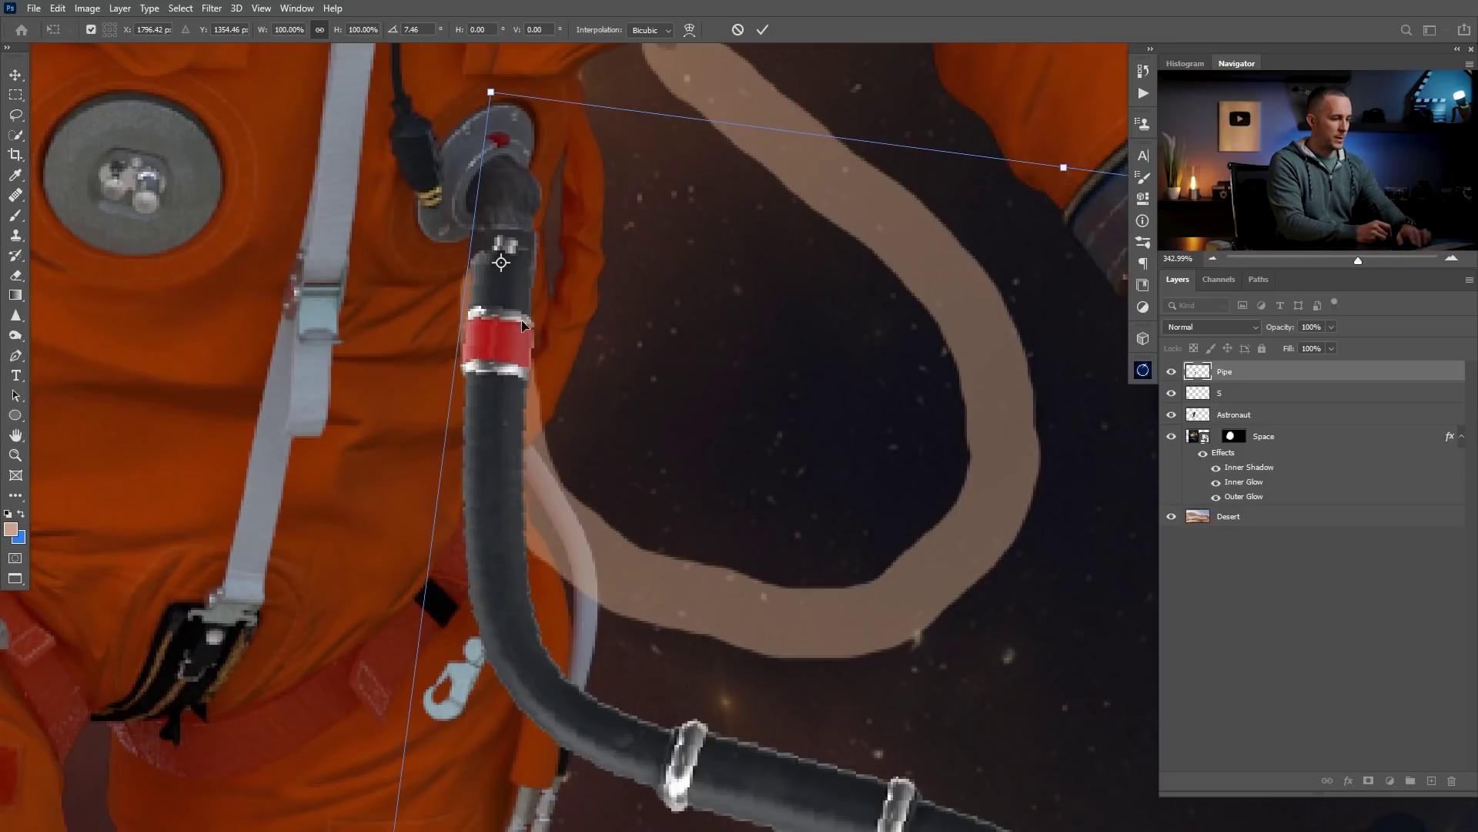
key("Return")
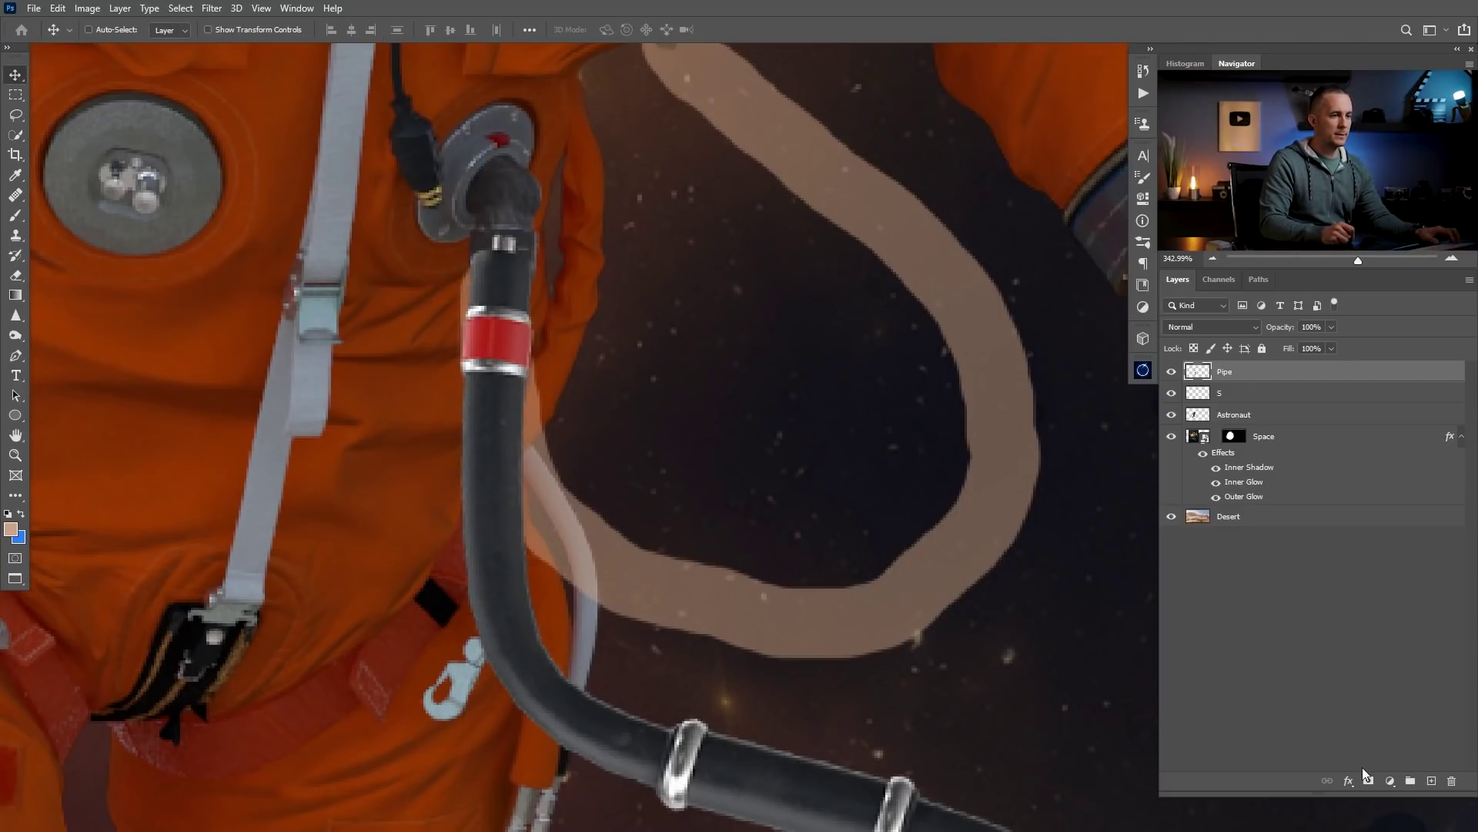
Start a Puppet Warp on the Pipe layer and set its expansion to 4 px.
left_click_drag(622, 424, 576, 442)
left_click_drag(608, 446, 489, 423)
mouse_move(639, 456)
left_mouse_down()
mouse_move(599, 462)
mouse_move(647, 482)
left_mouse_up()
left_click(62, 11)
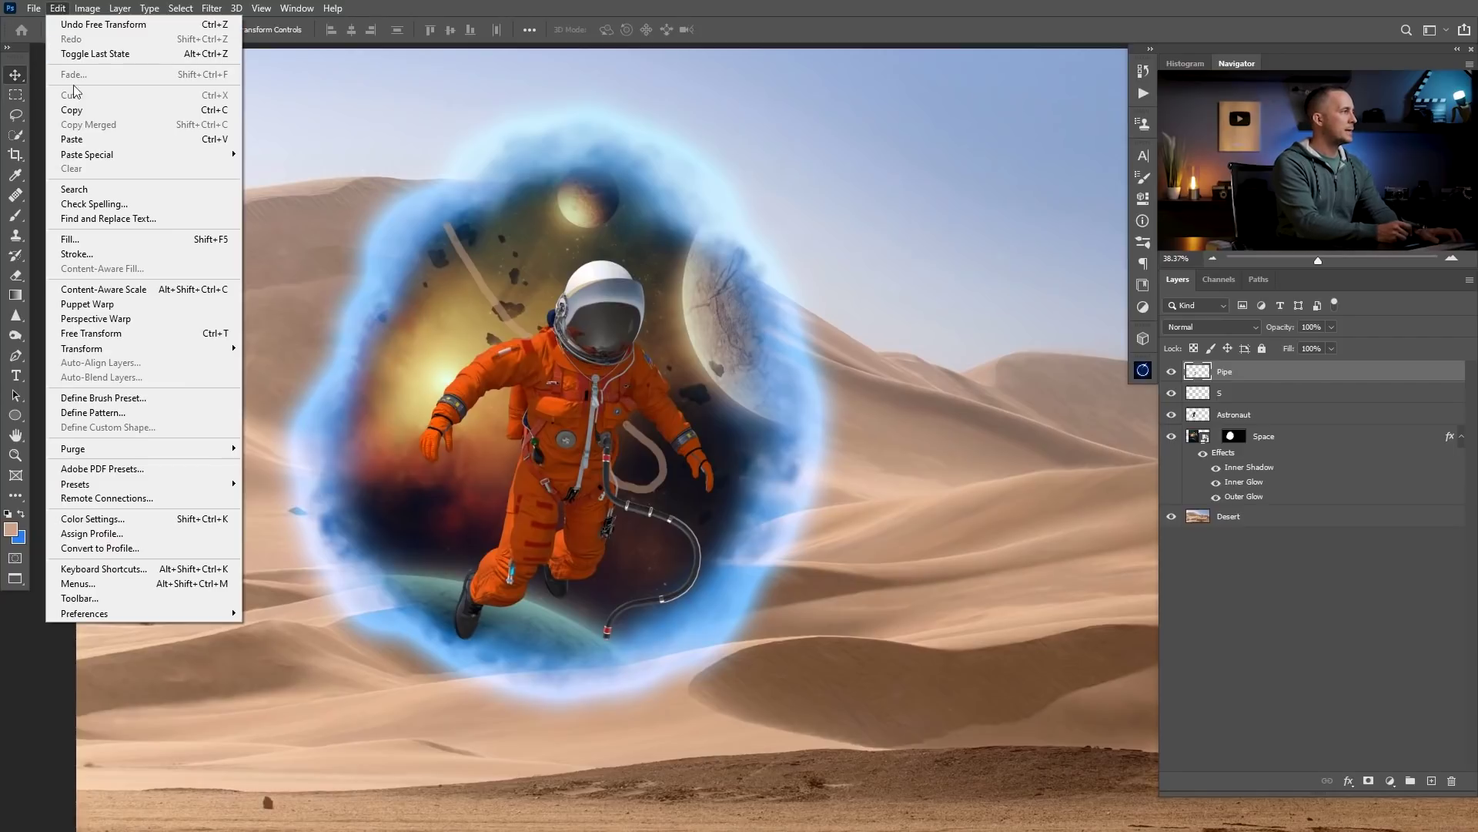
left_click(87, 304)
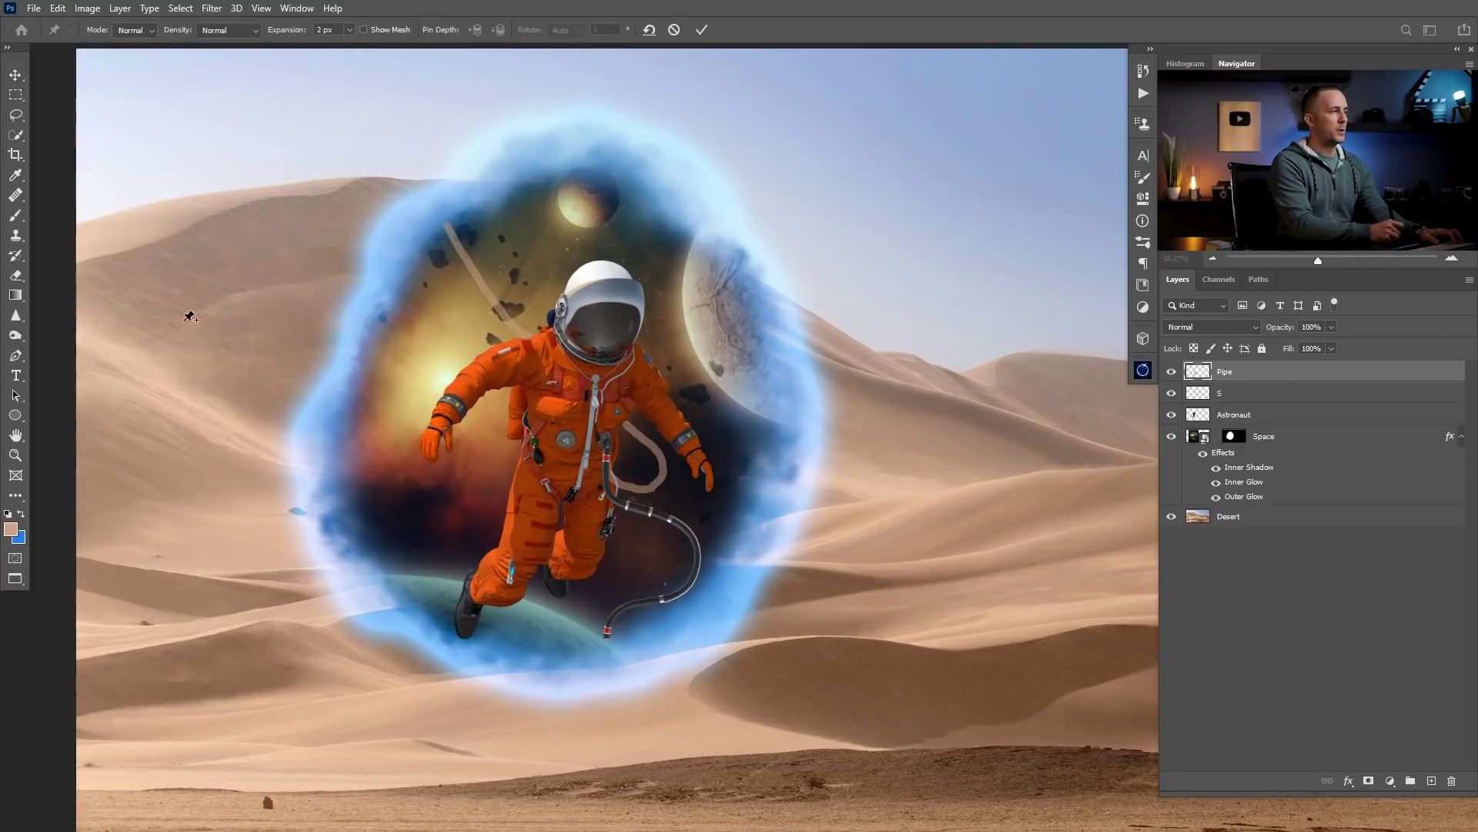
scroll(606, 478, "up", 6)
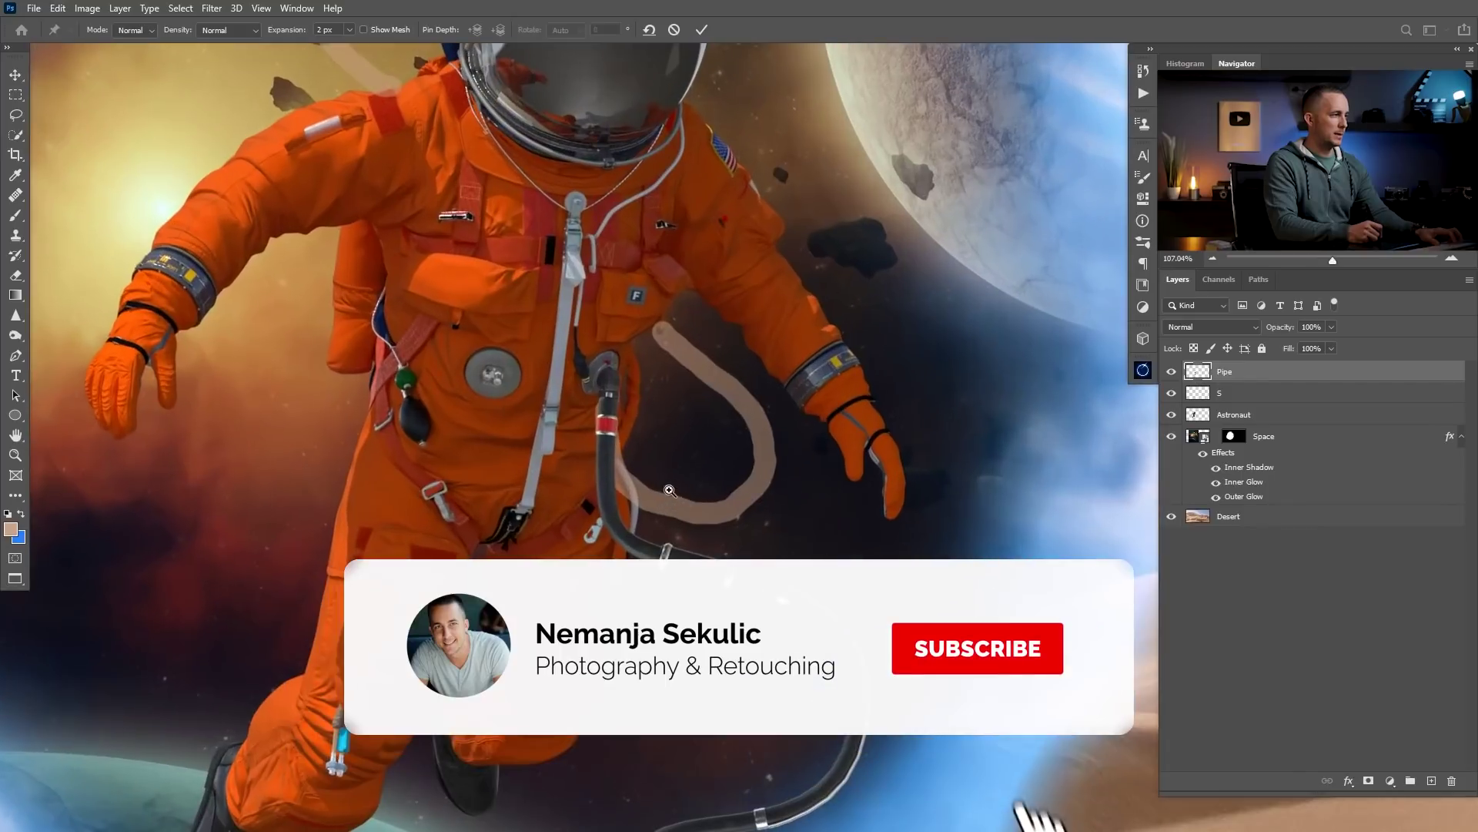
left_click_drag(333, 31, 274, 29)
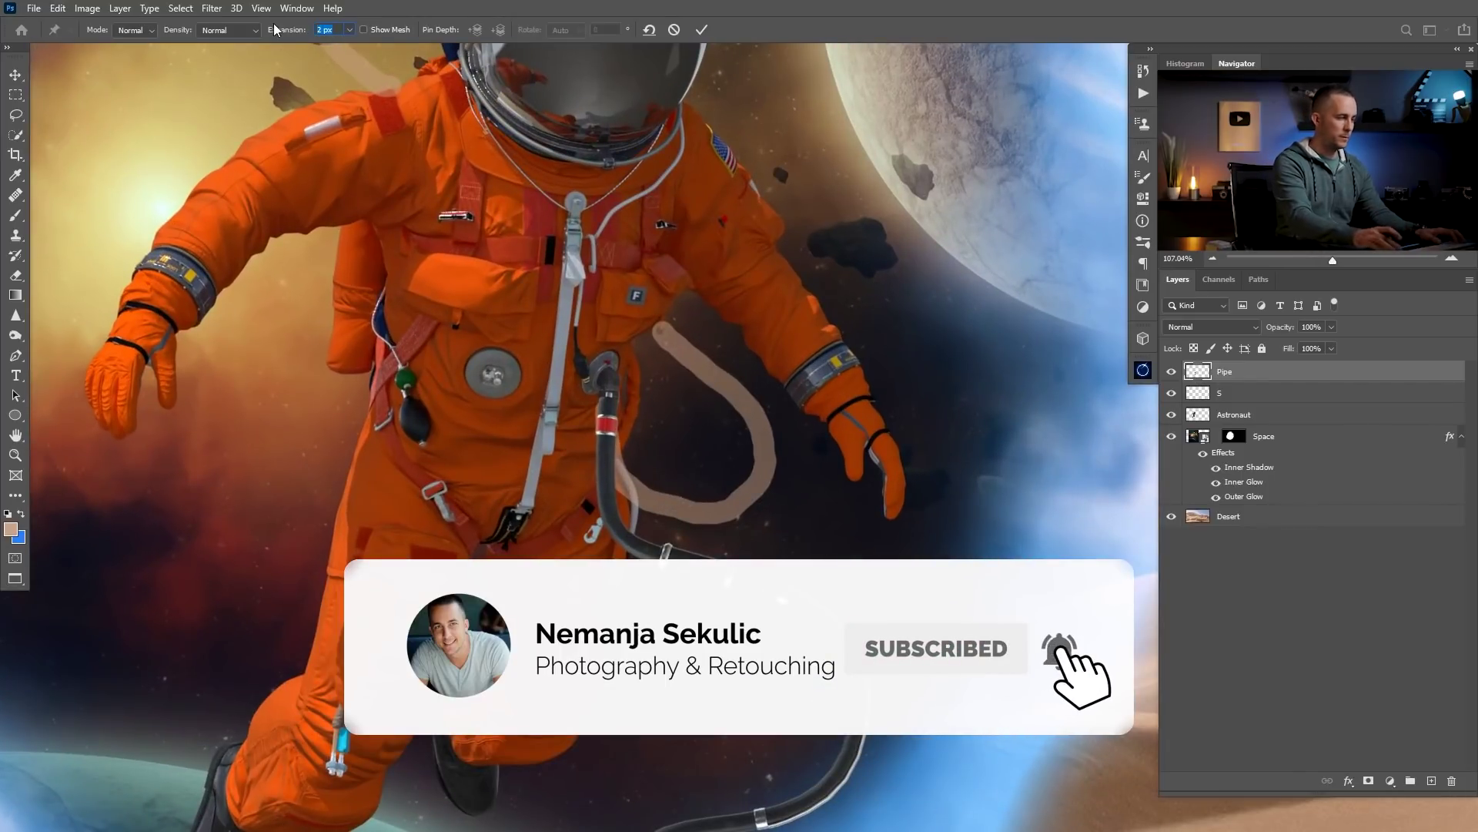
type("4")
key("Return")
Pin the hose at its connector end and first bend, and pull its free part upward toward the astronaut's arm.
left_click(608, 405)
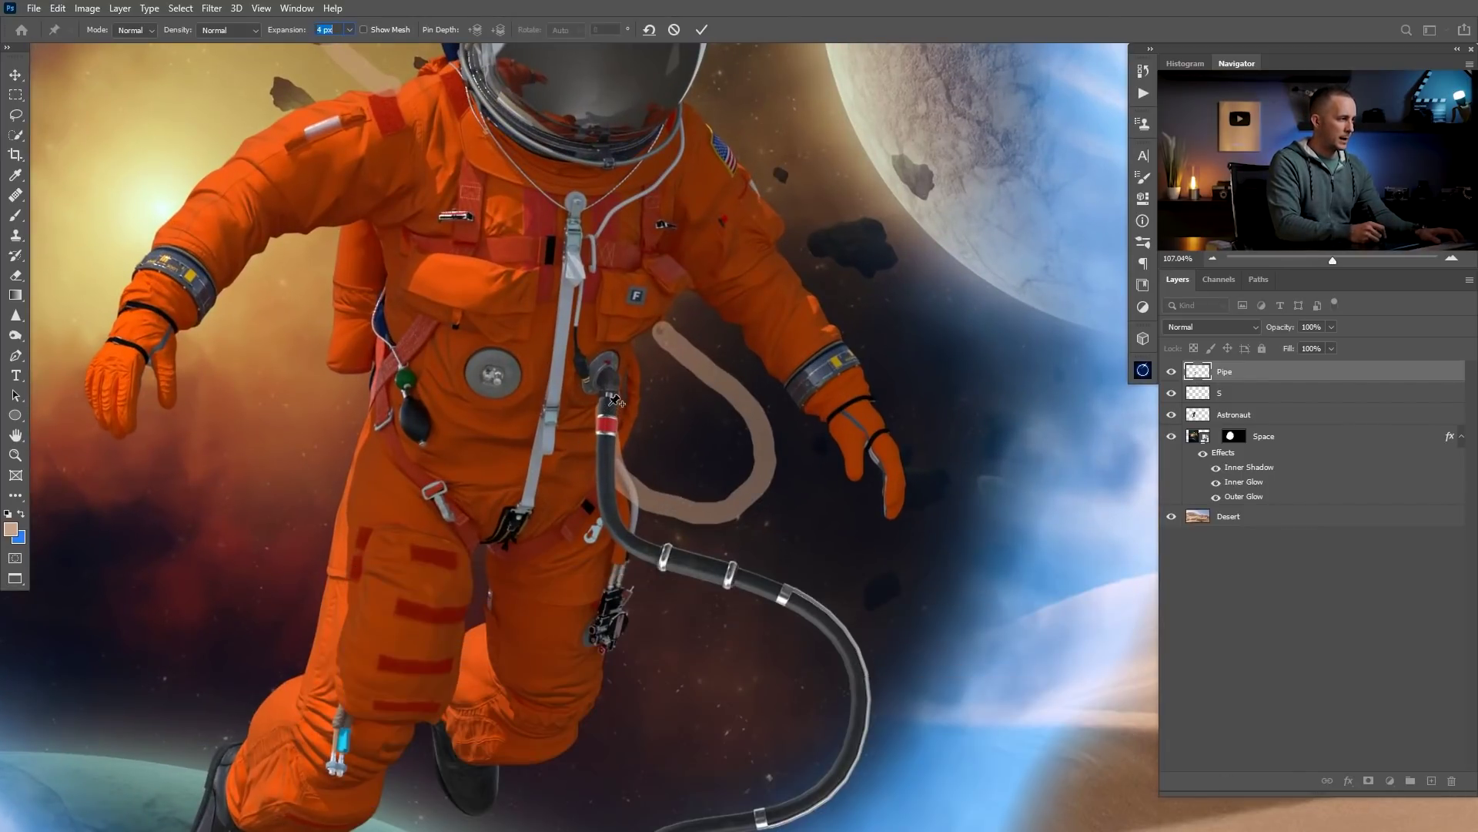
left_click_drag(625, 494, 572, 411)
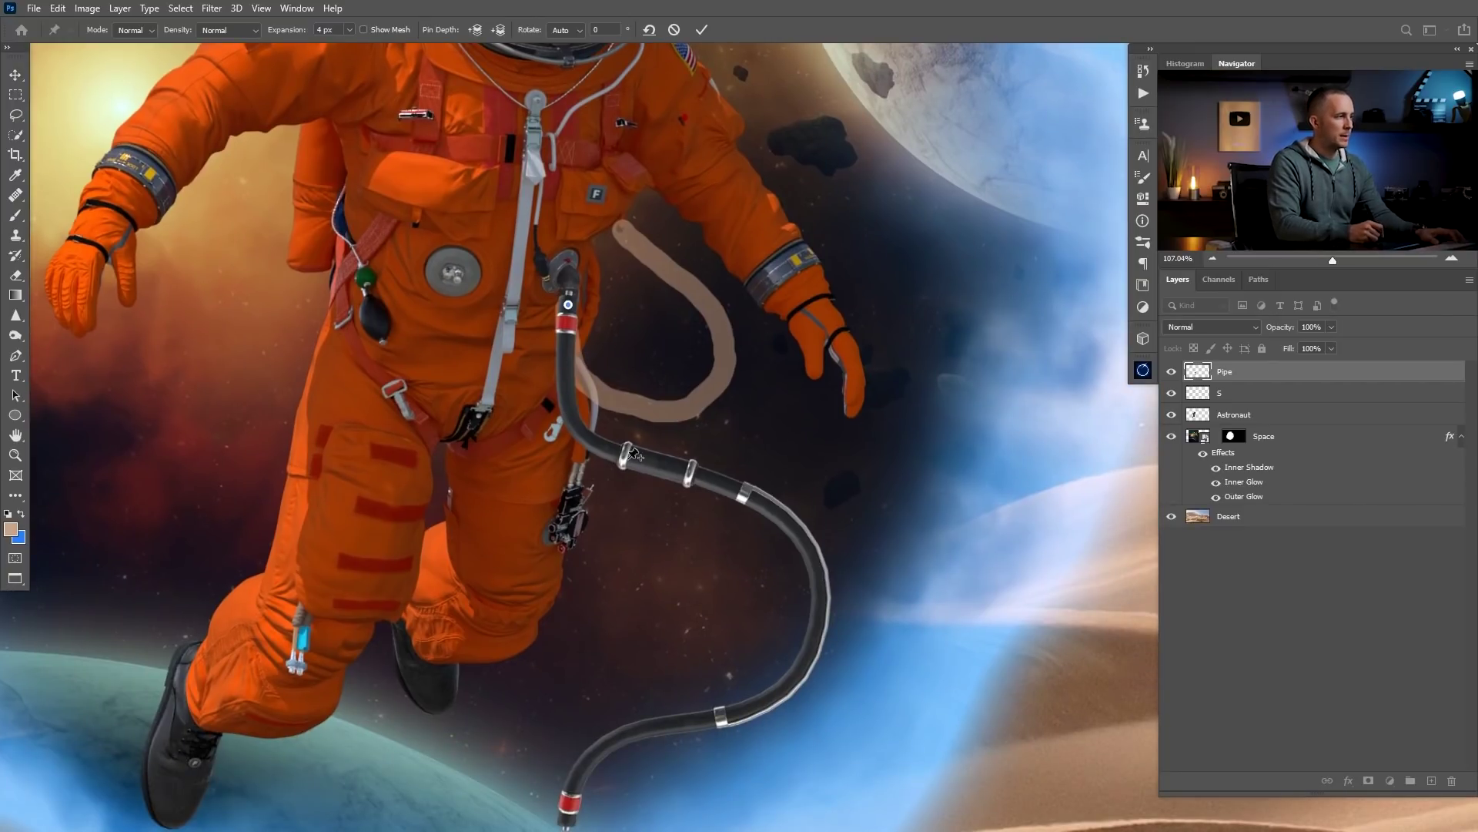
left_click(587, 435)
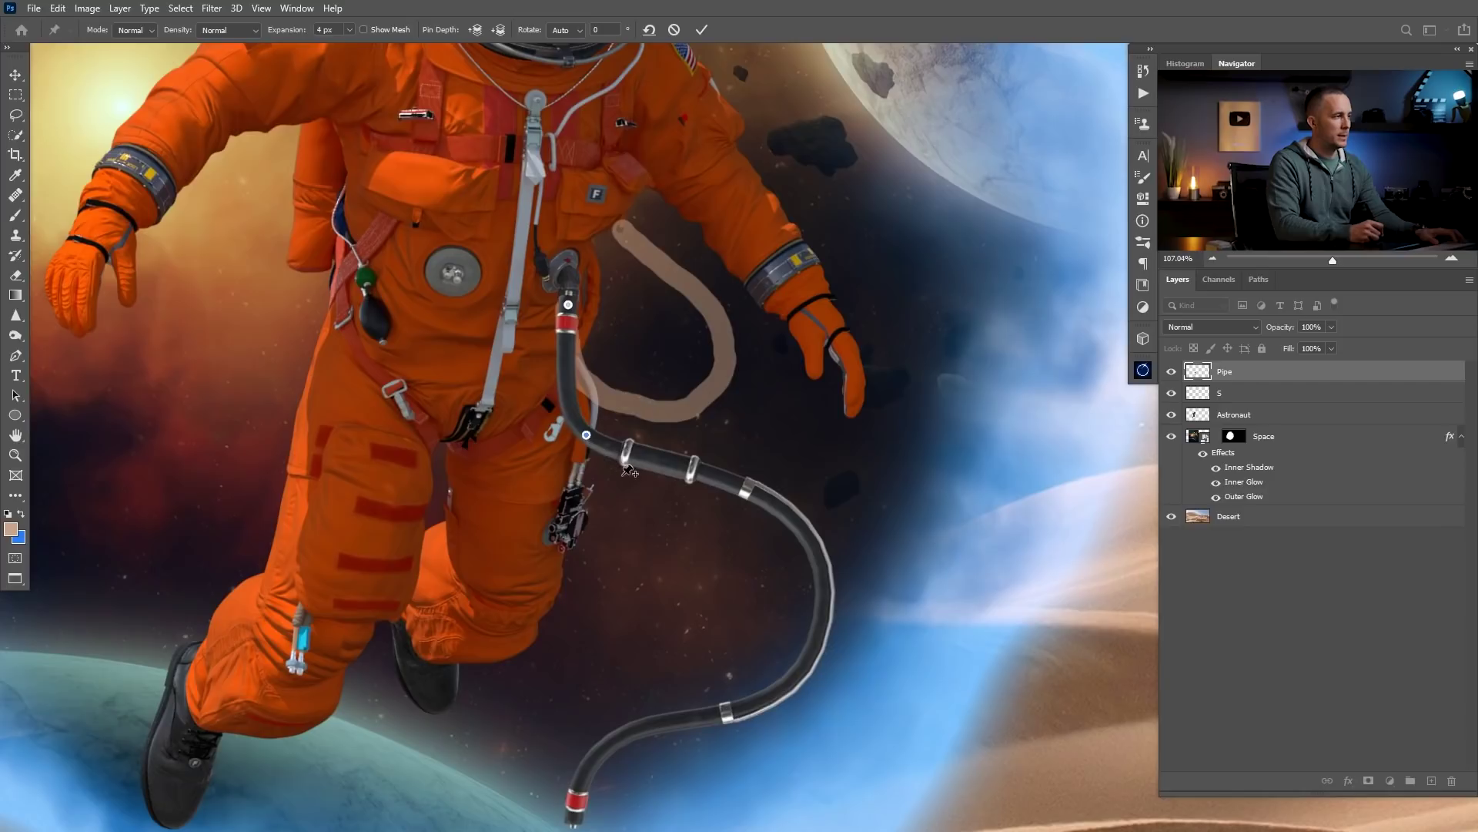
left_click_drag(631, 409, 622, 378)
left_click_drag(774, 414, 709, 272)
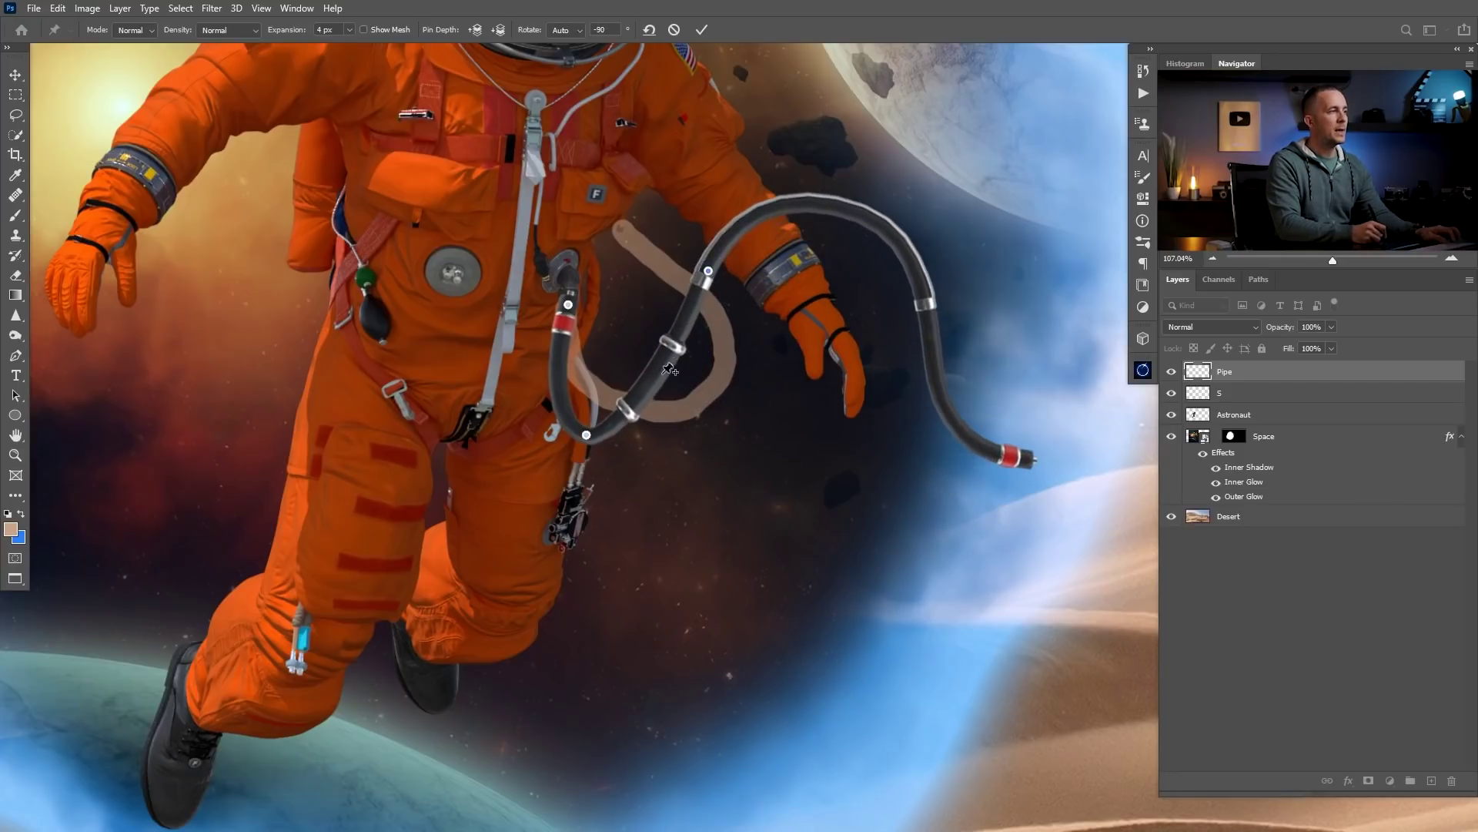
mouse_move(660, 375)
left_mouse_down()
mouse_move(674, 365)
mouse_move(681, 390)
left_mouse_up()
left_click(690, 394, "alt")
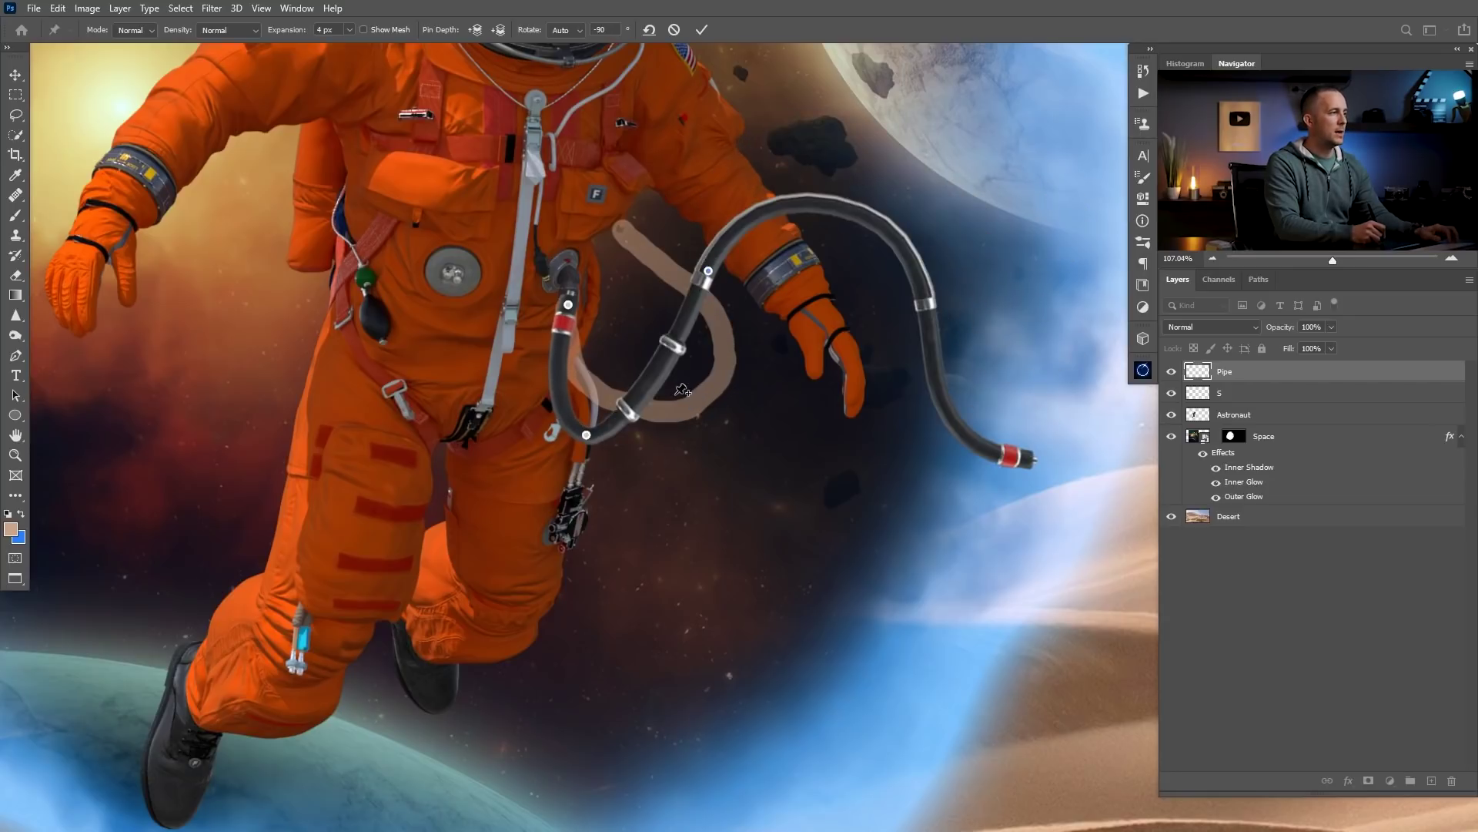
Adjust the puppet pins to curve the hose into a loop roughly along the sketched path, rising over the chest, and apply the warp.
left_click_drag(587, 436, 664, 418)
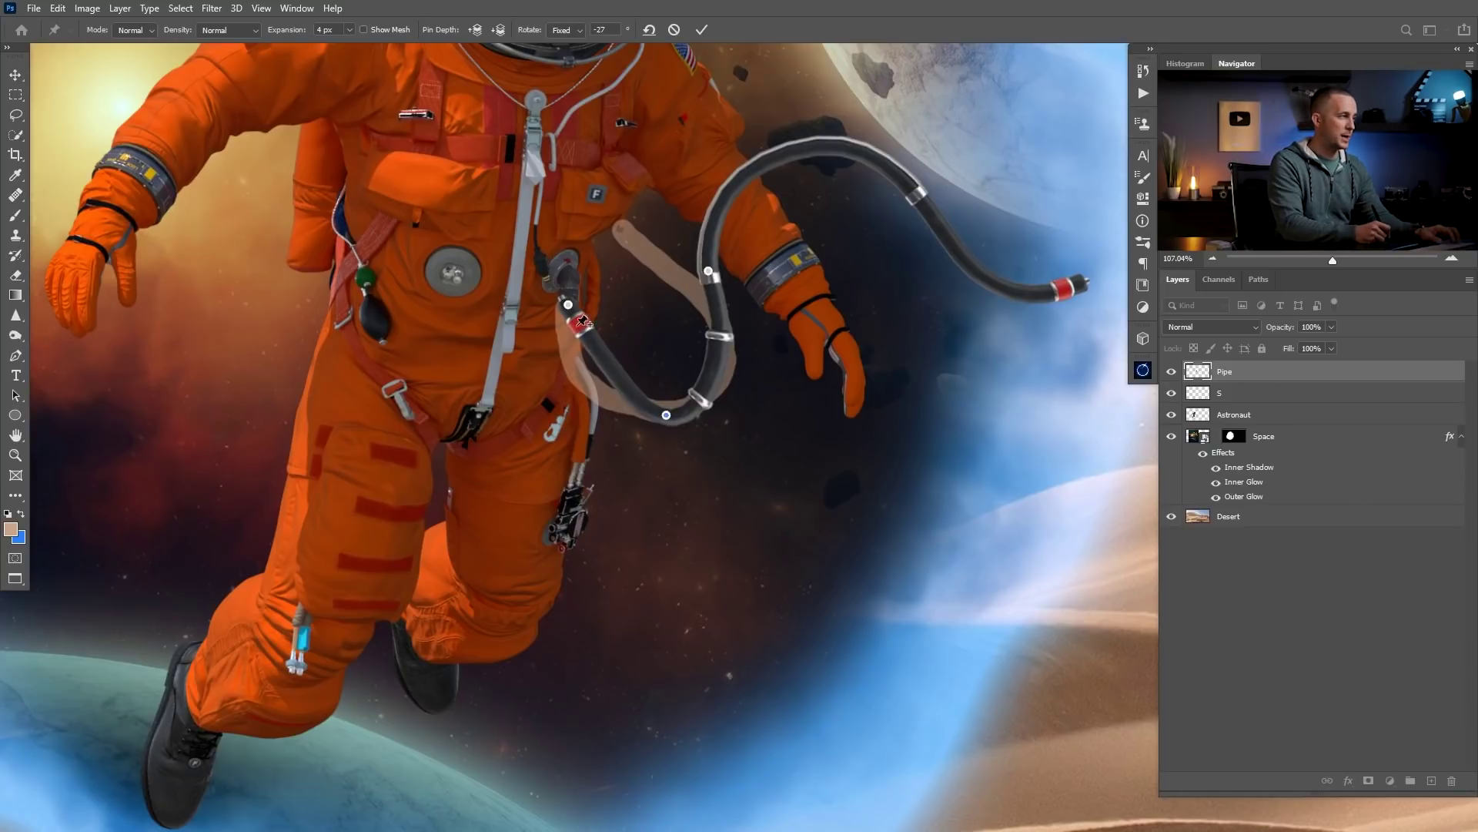
key("ctrl+z")
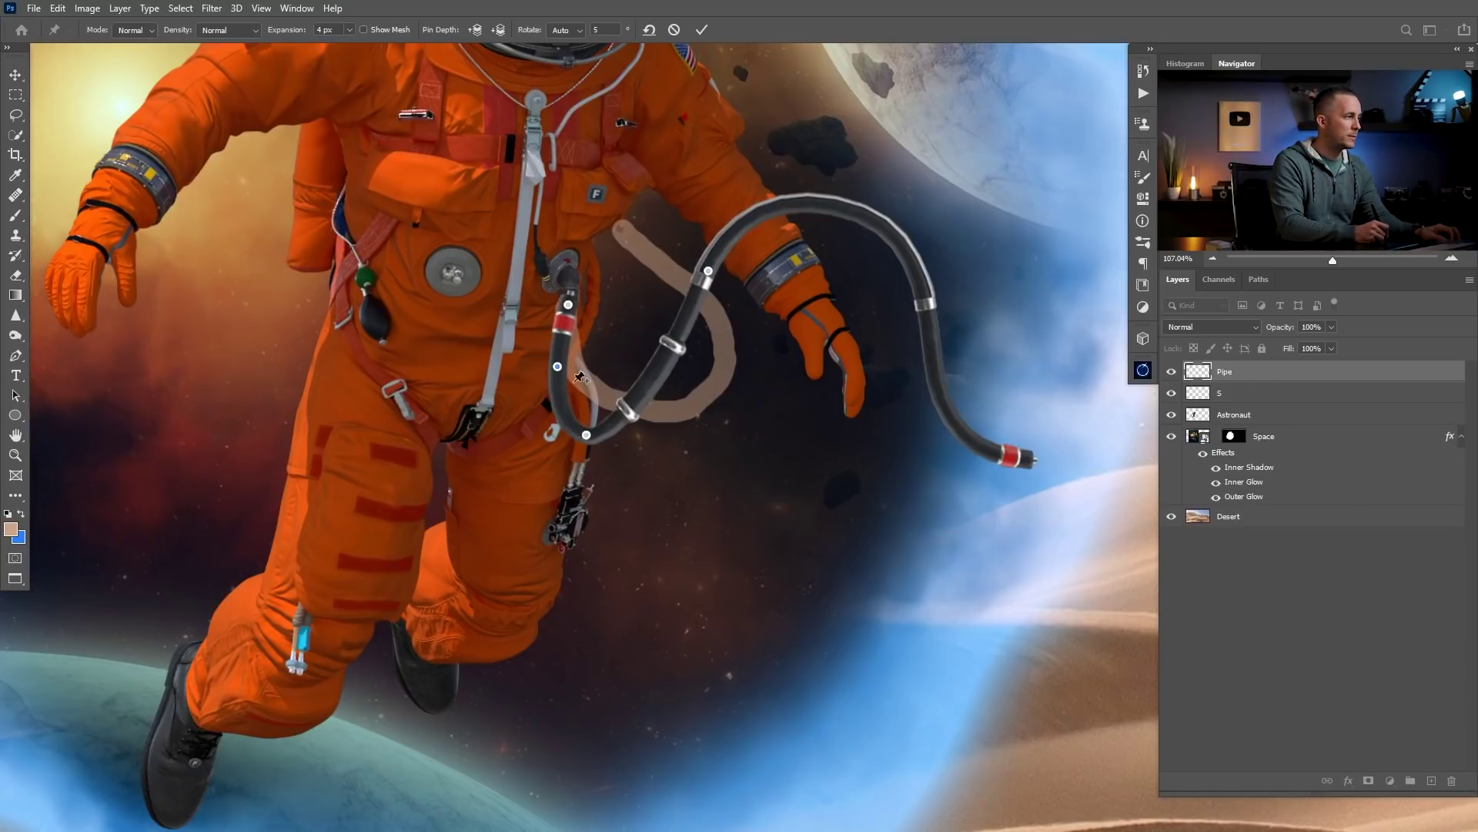
mouse_move(588, 438)
left_mouse_down()
mouse_move(616, 420)
mouse_move(596, 433)
left_mouse_up()
left_click_drag(708, 274, 772, 354)
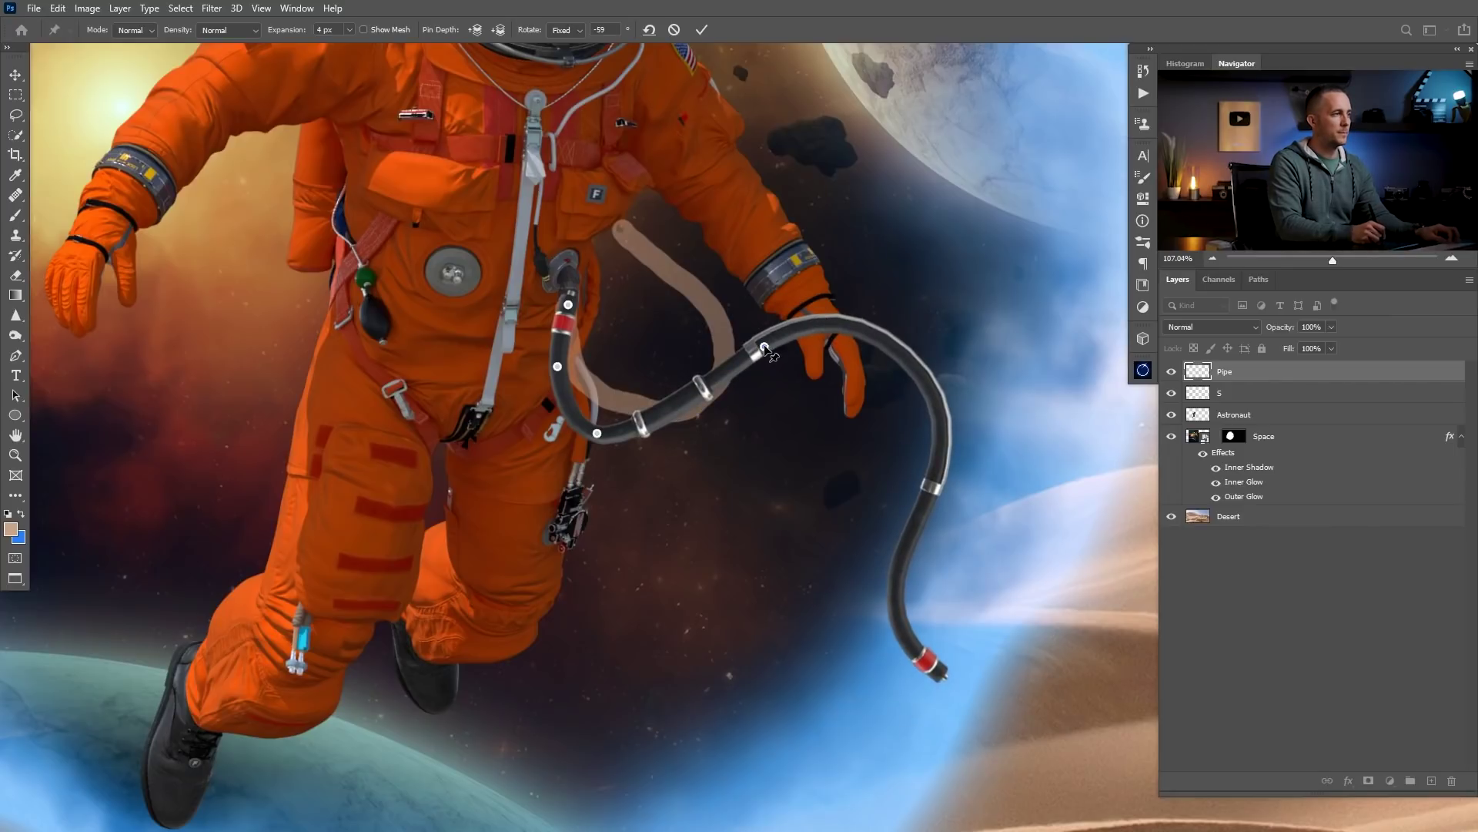
left_click_drag(765, 348, 623, 252)
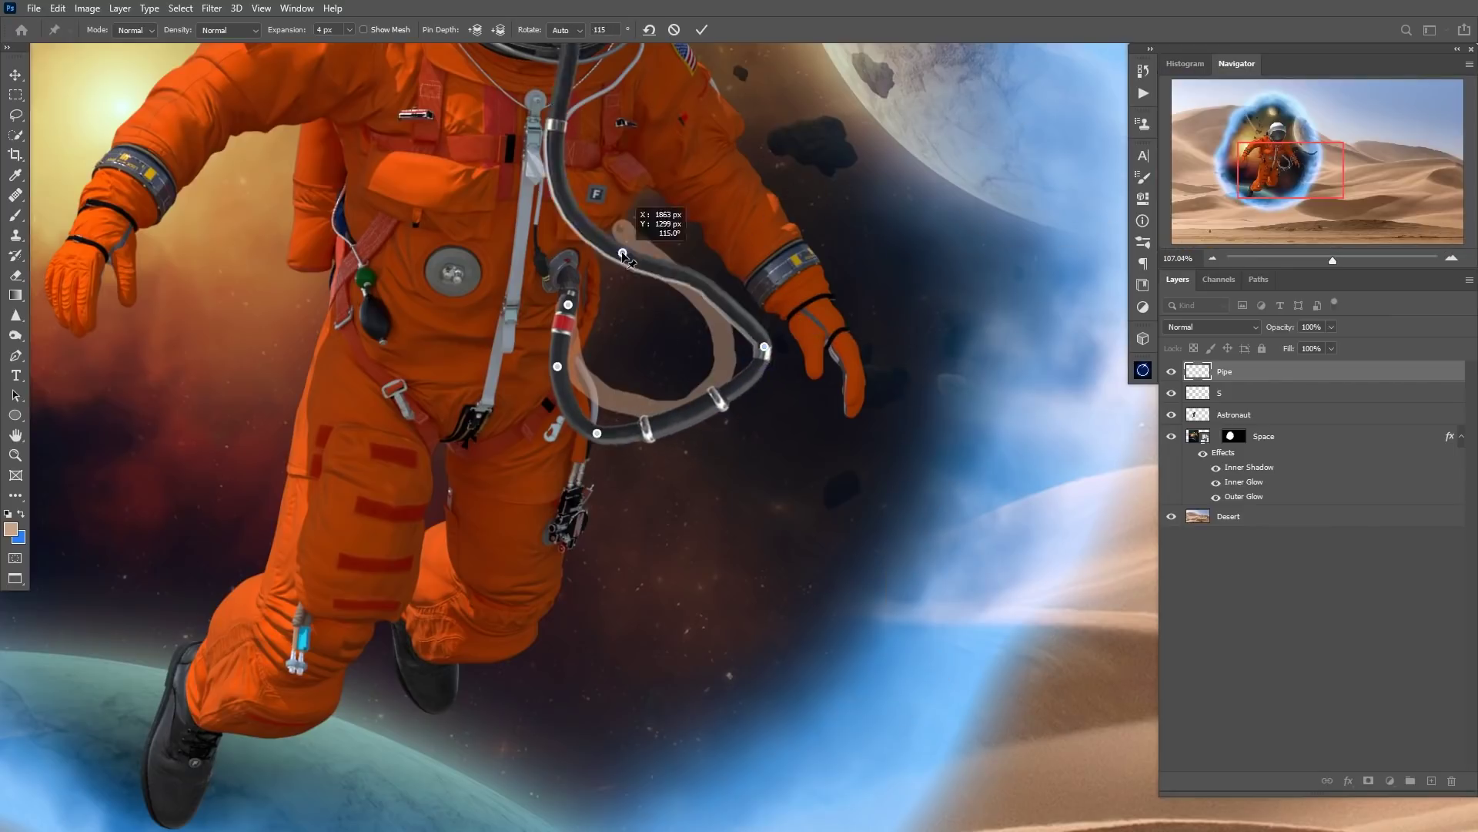
scroll(689, 364, "up", 5)
left_click_drag(749, 341, 739, 496)
left_click_drag(587, 325, 597, 306)
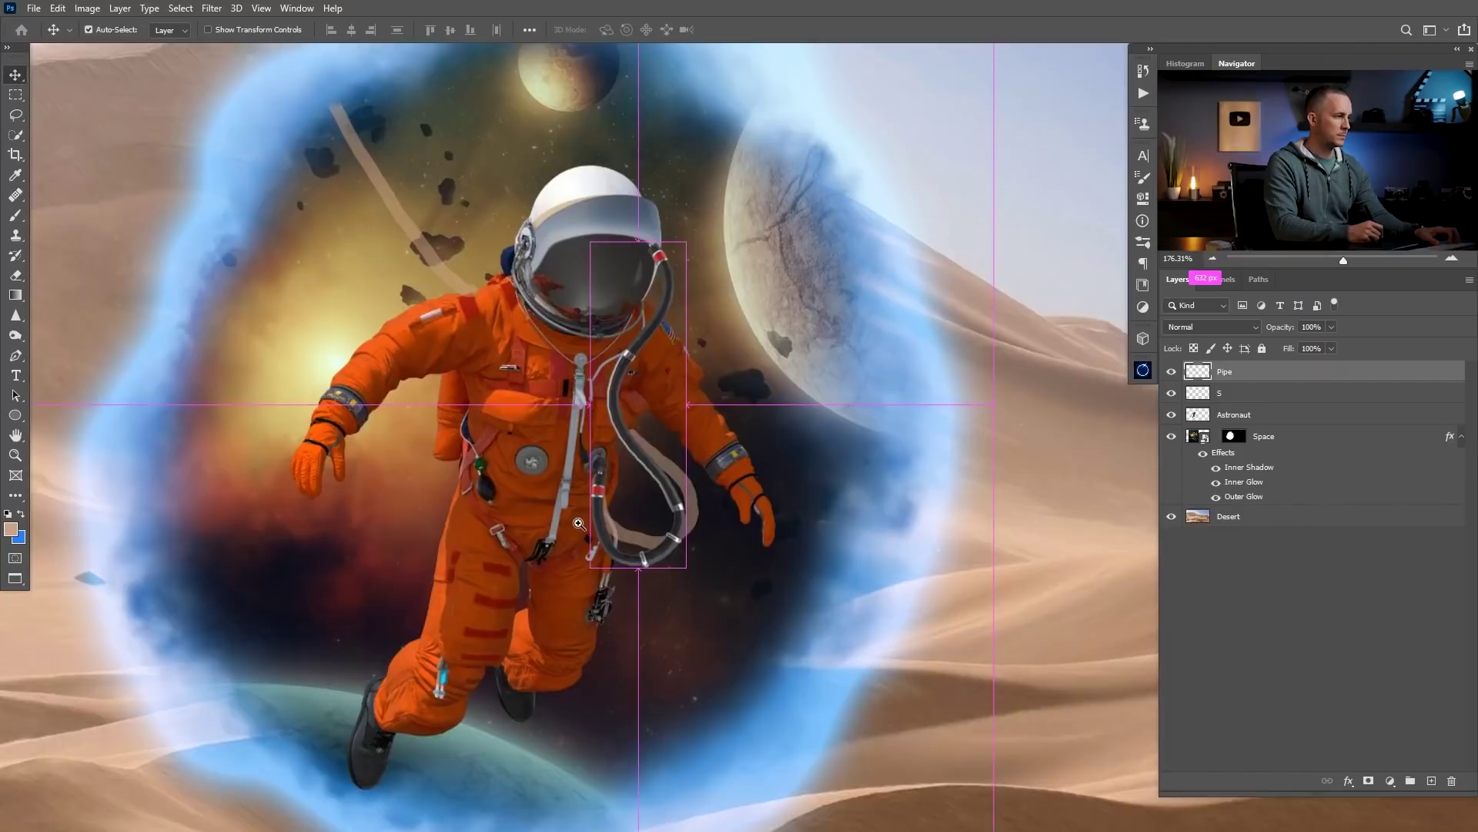
Add a layer mask to the Pipe layer and paint black on it to blend the hose's end into the chest connector.
scroll(630, 519, "up", 5)
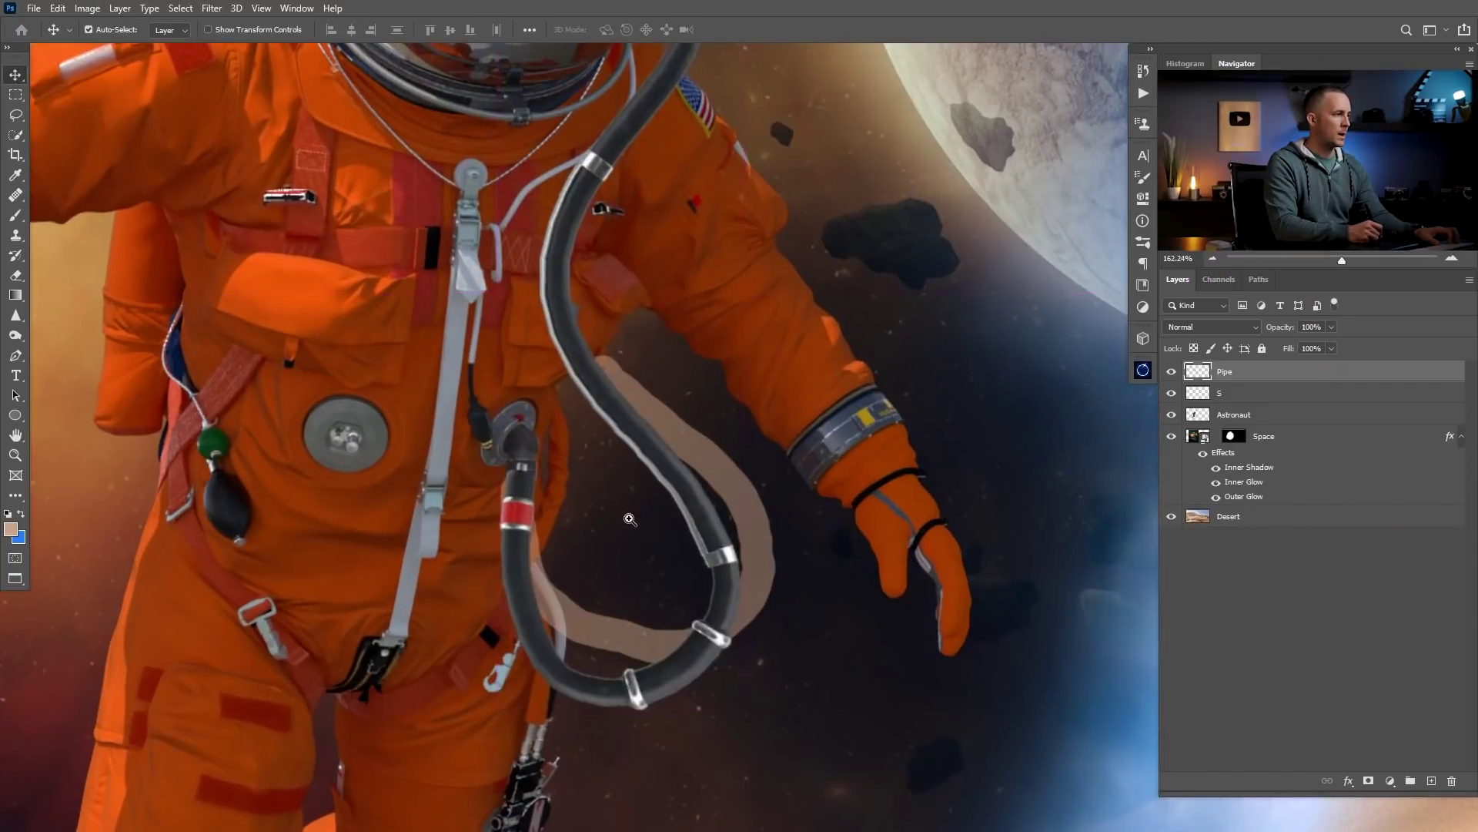
scroll(630, 519, "up", 3)
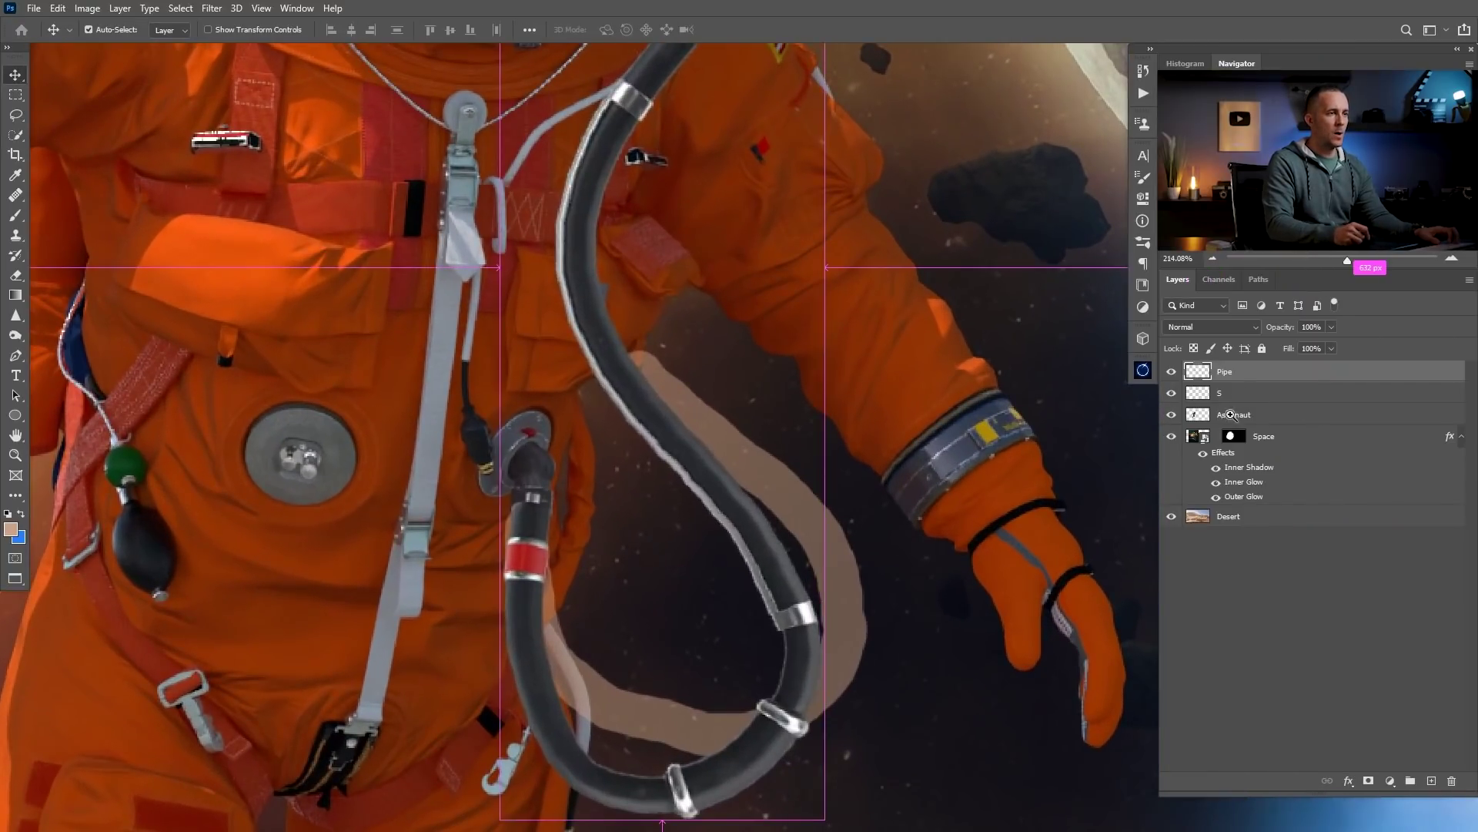
left_click(1368, 780)
scroll(589, 520, "up", 4)
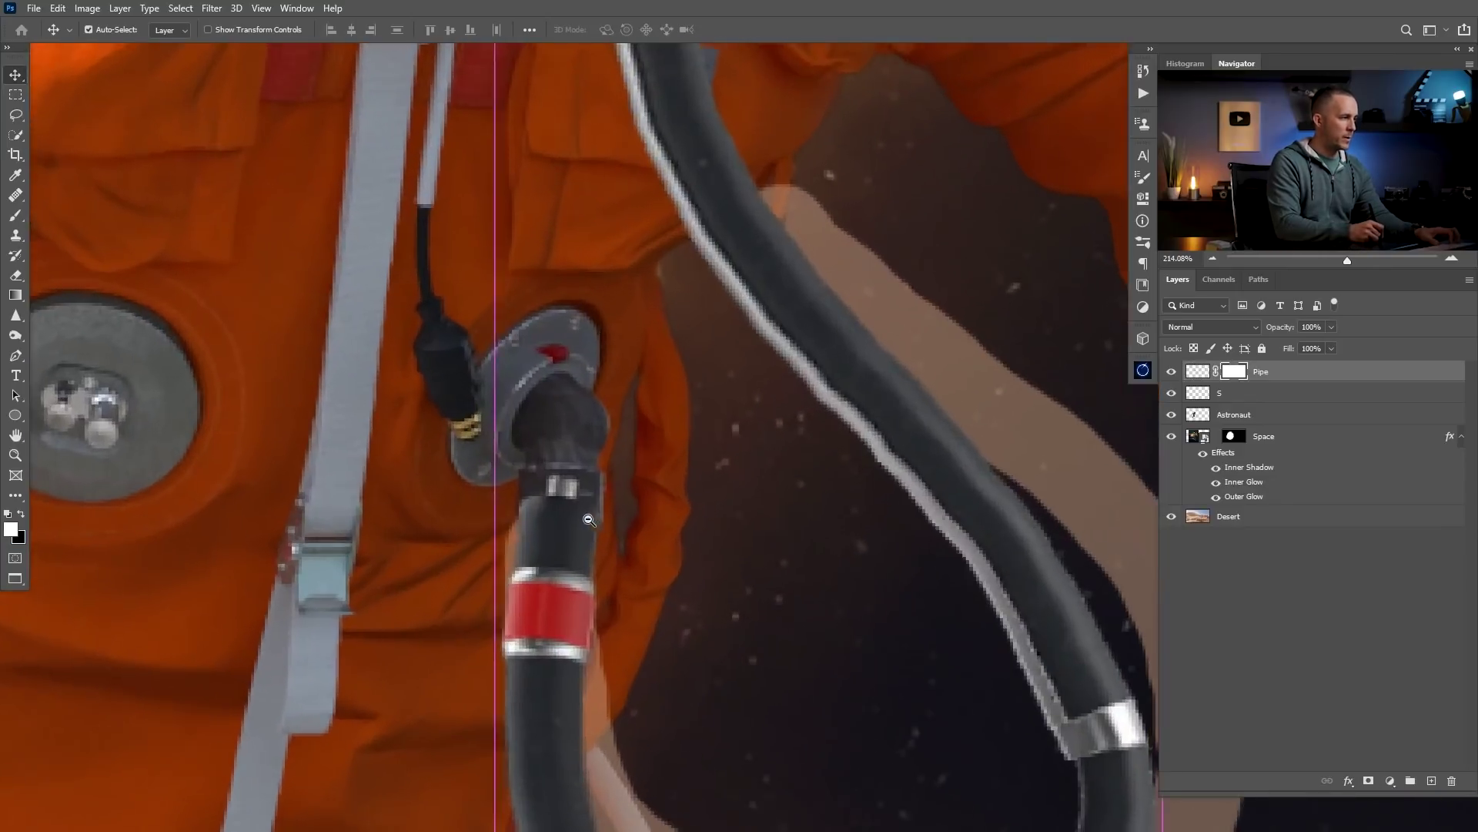
scroll(589, 520, "up", 4)
key("b")
key("x")
right_click(570, 478)
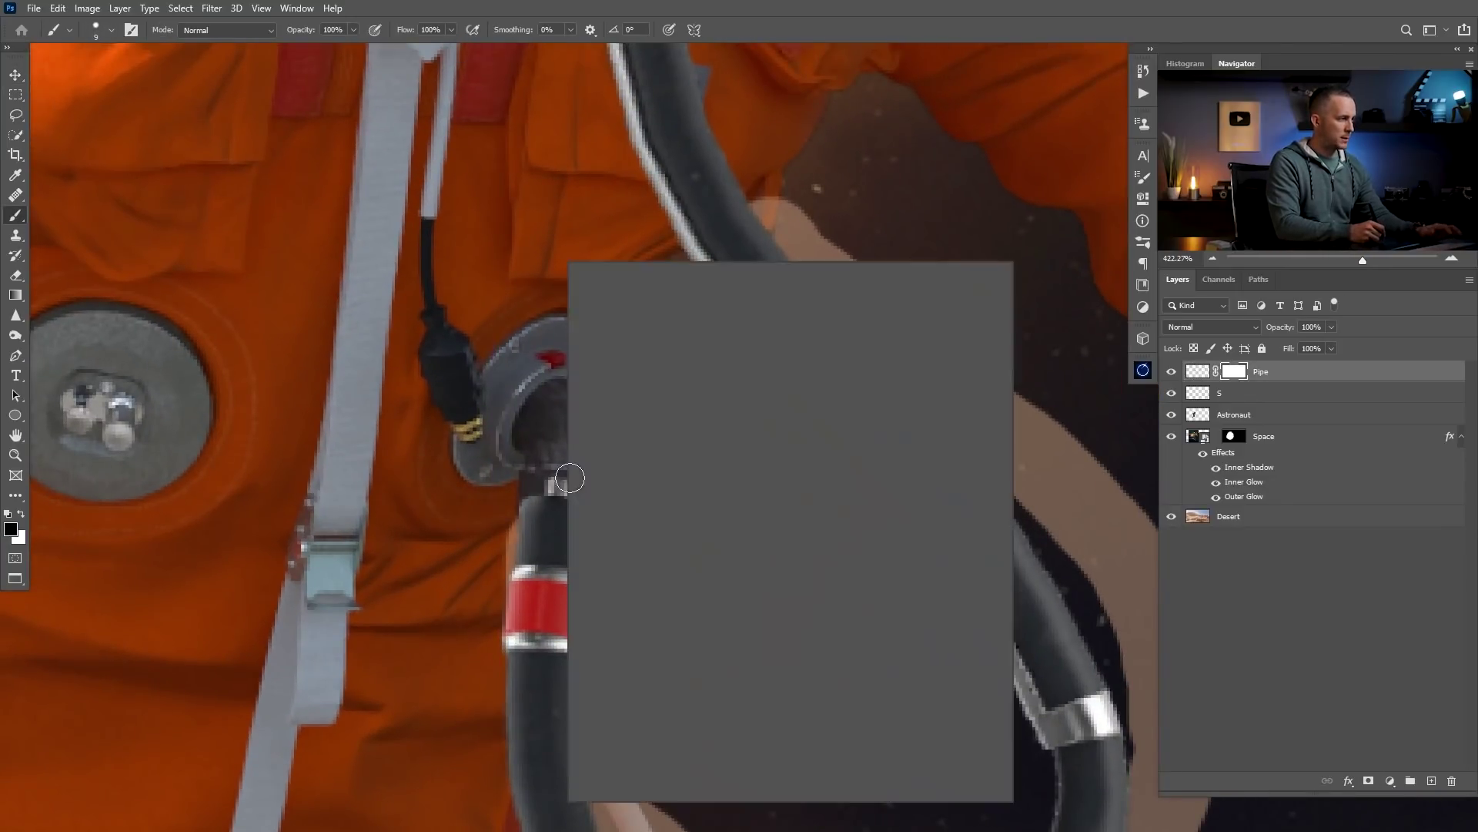
key("Return")
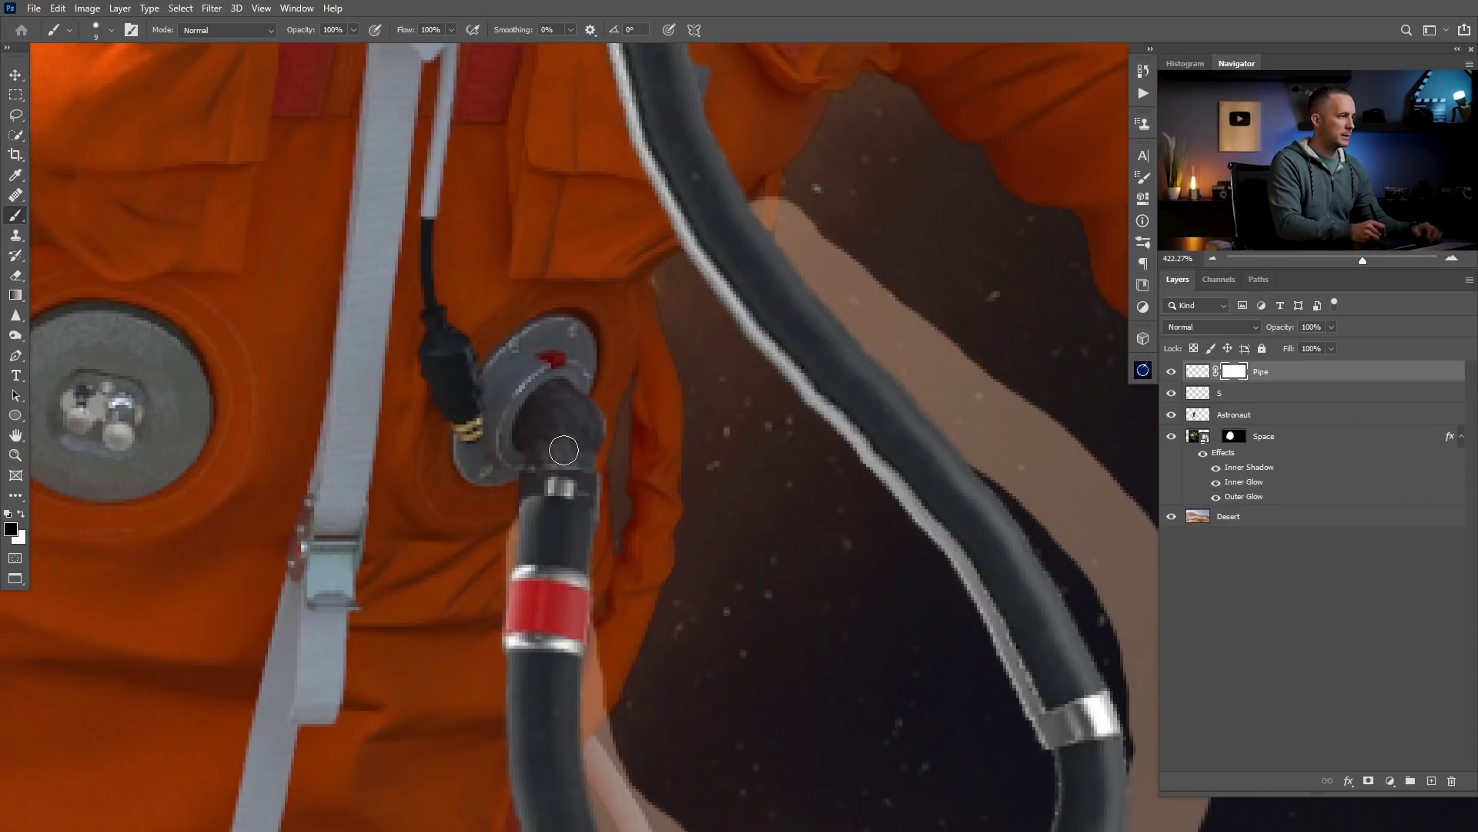
scroll(533, 498, "up", 1)
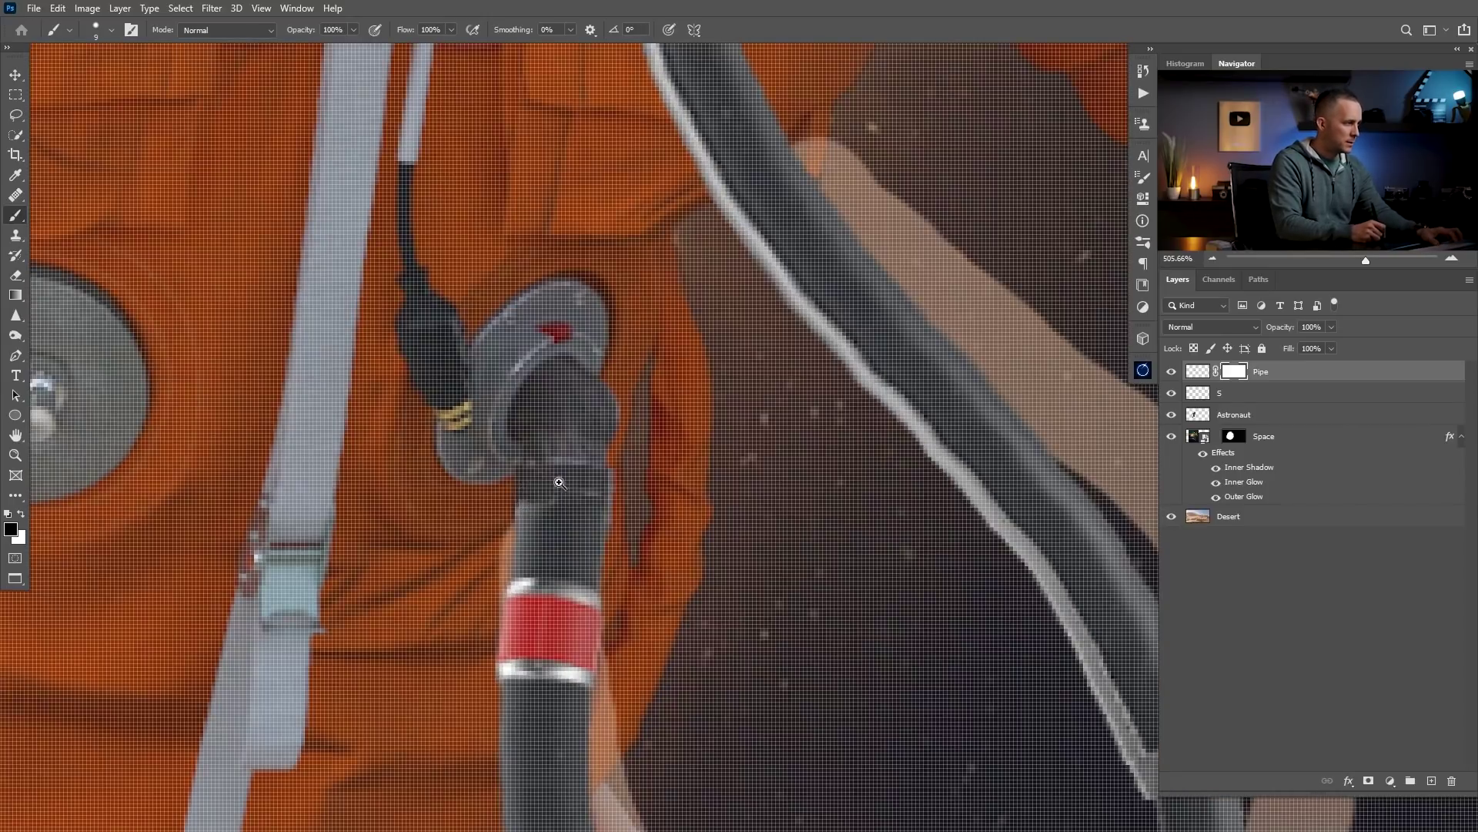
scroll(560, 483, "down", 1)
mouse_move(554, 492)
left_mouse_down()
mouse_move(602, 493)
mouse_move(531, 502)
mouse_move(591, 505)
mouse_move(563, 532)
mouse_move(534, 529)
mouse_move(563, 532)
left_mouse_up()
key("x")
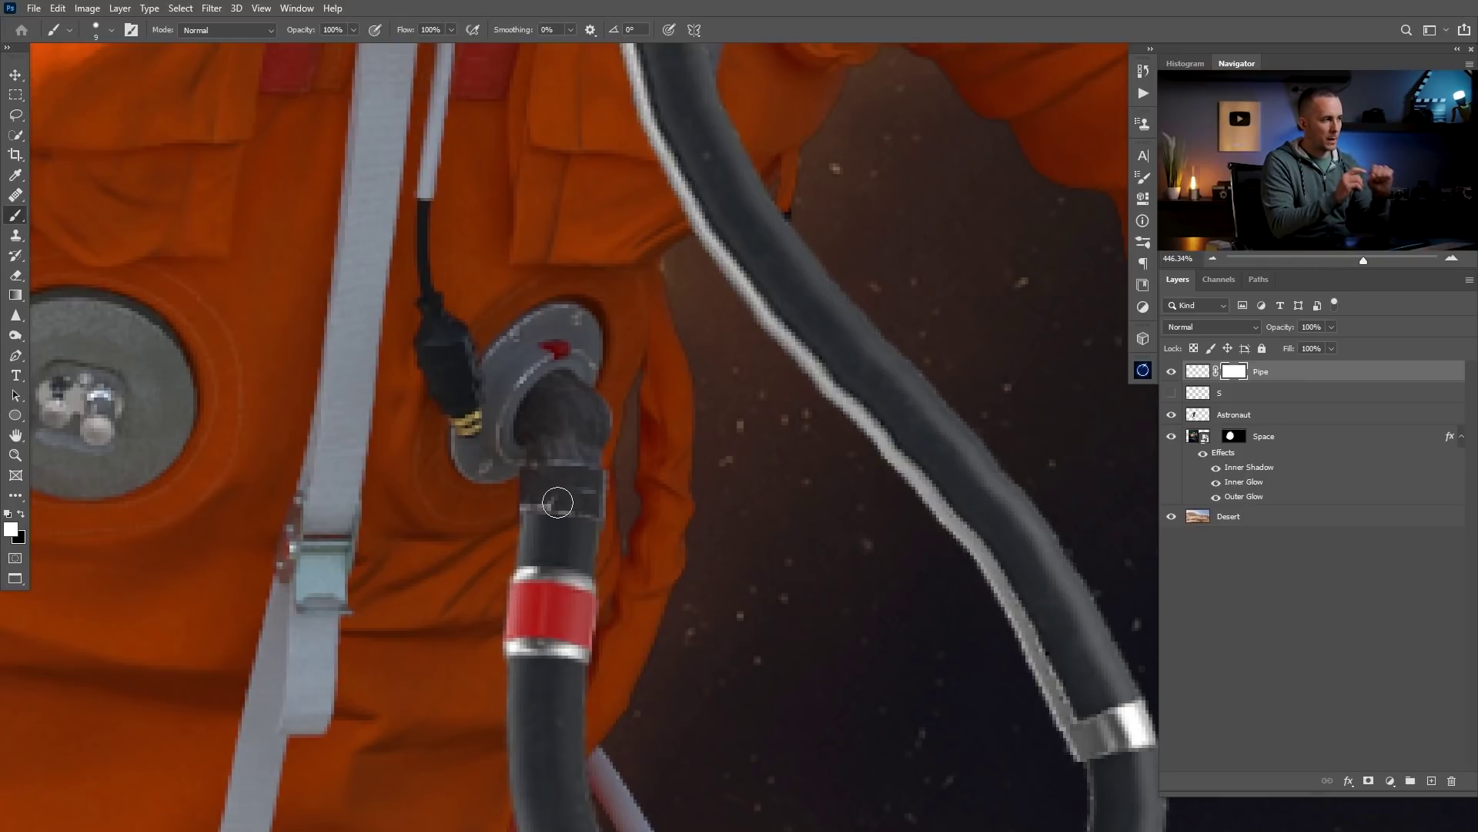
Load the Astronaut layer's outline as a selection and mask out the hose where it overlaps the astronaut, using a 40 px black brush.
mouse_move(656, 541)
left_mouse_down()
mouse_move(690, 568)
mouse_move(647, 568)
mouse_move(642, 554)
left_mouse_up()
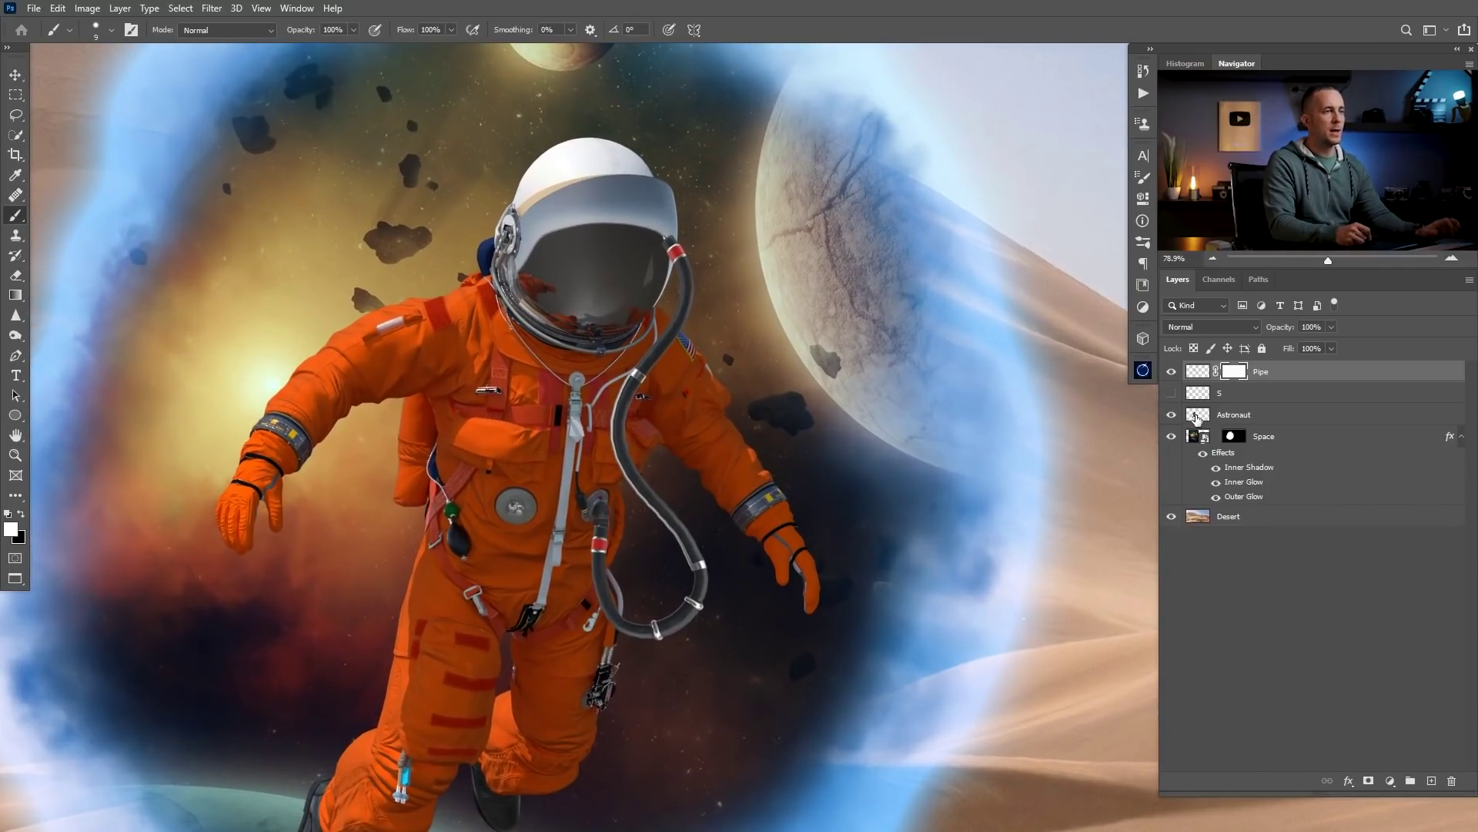
left_click(1198, 420, "ctrl")
scroll(624, 470, "up", 5)
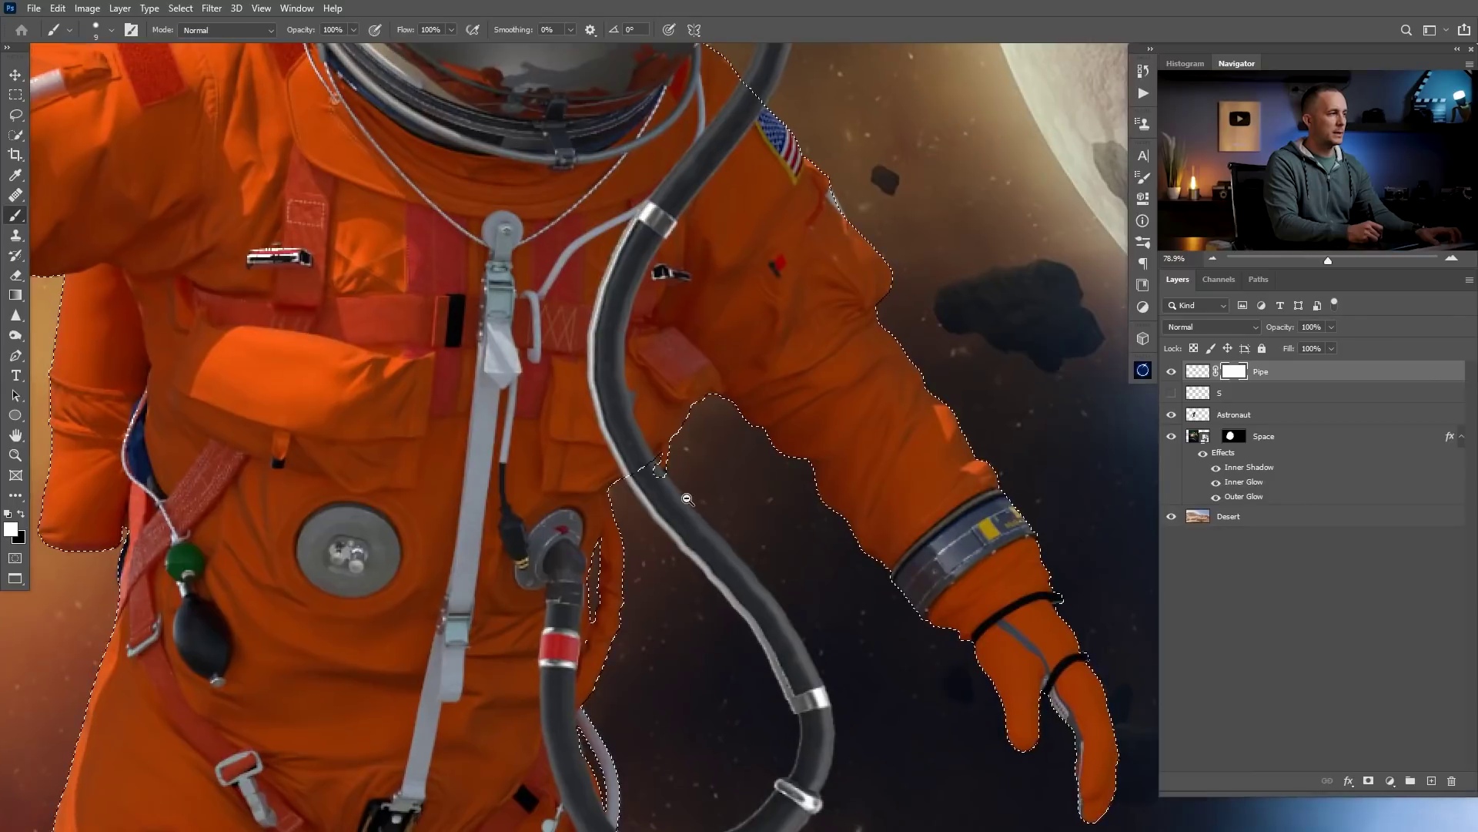
key("bracketright")
key("bracketright")
key("bracketright")
key("bracketright")
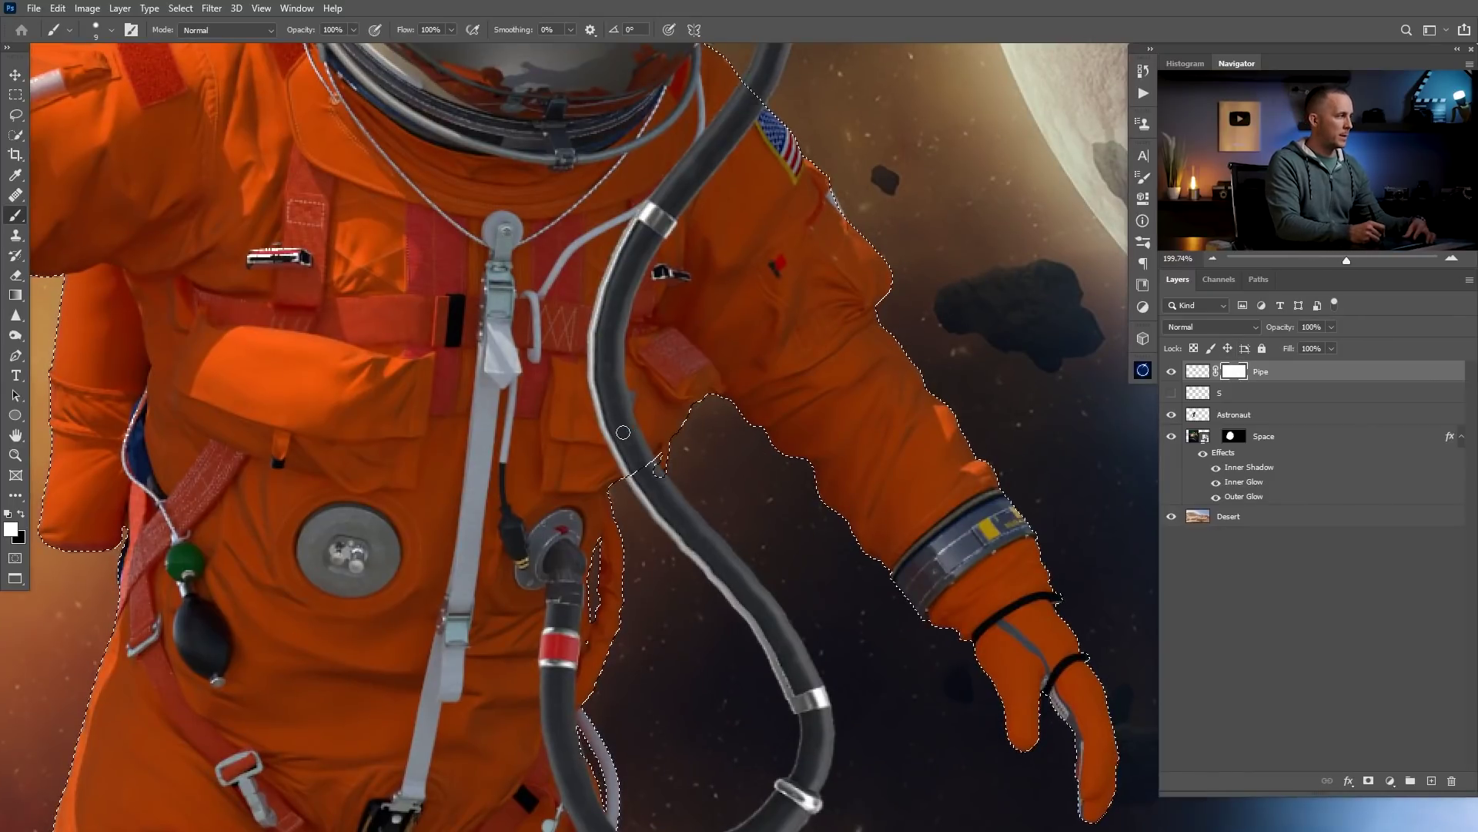
key("x")
mouse_move(637, 423)
left_mouse_down()
mouse_move(657, 478)
mouse_move(661, 375)
mouse_move(611, 321)
mouse_move(589, 364)
mouse_move(624, 453)
mouse_move(657, 406)
left_mouse_up()
scroll(661, 416, "down", 2)
left_click_drag(633, 457, 681, 380)
Deselect the astronaut outline and paint out the leftover hose section beside the helmet on the Pipe mask.
key("ctrl+d")
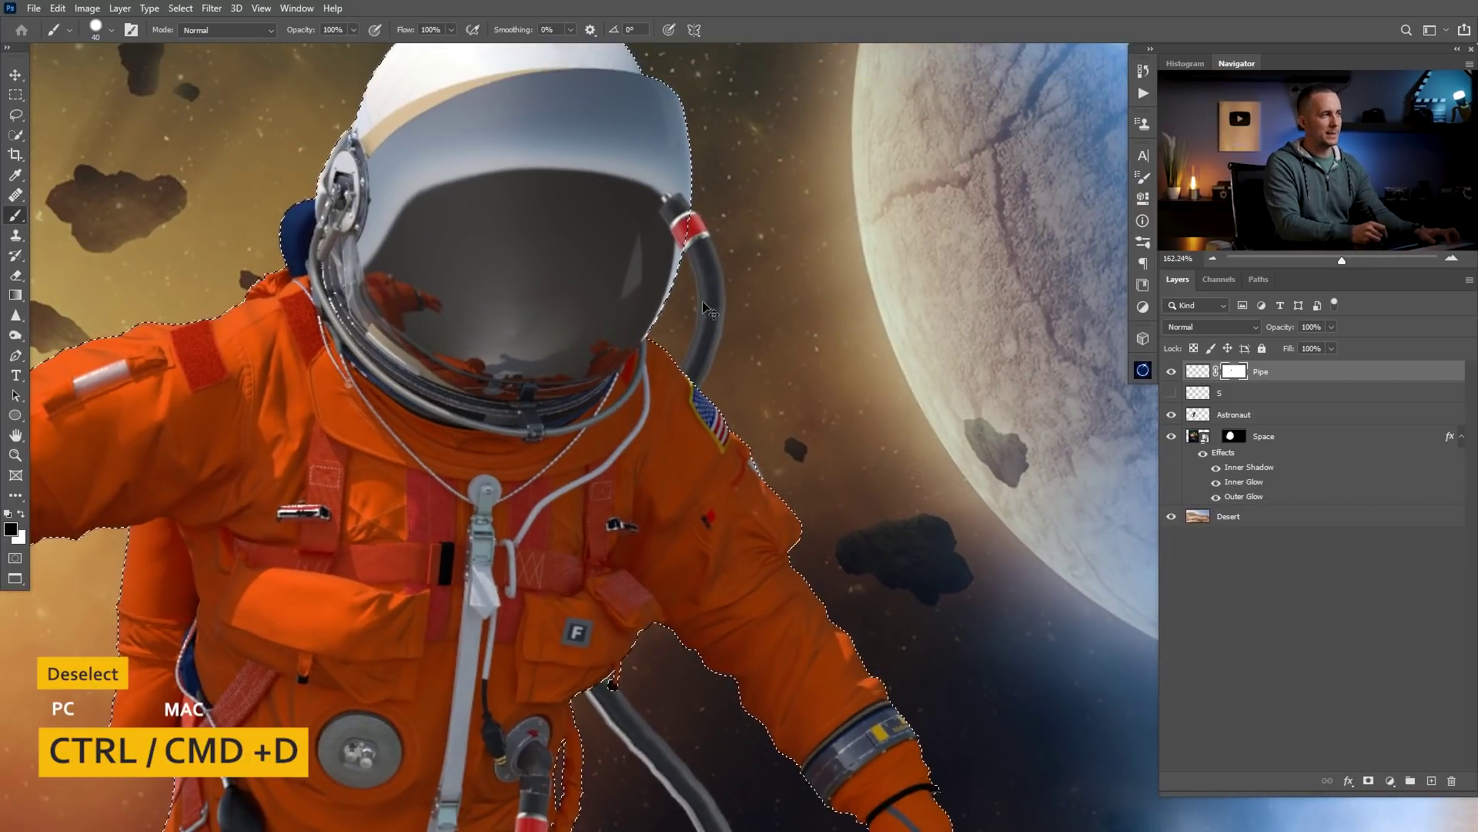
mouse_move(675, 203)
left_mouse_down()
mouse_move(710, 288)
mouse_move(689, 404)
mouse_move(670, 420)
left_mouse_up()
scroll(727, 496, "up", 5)
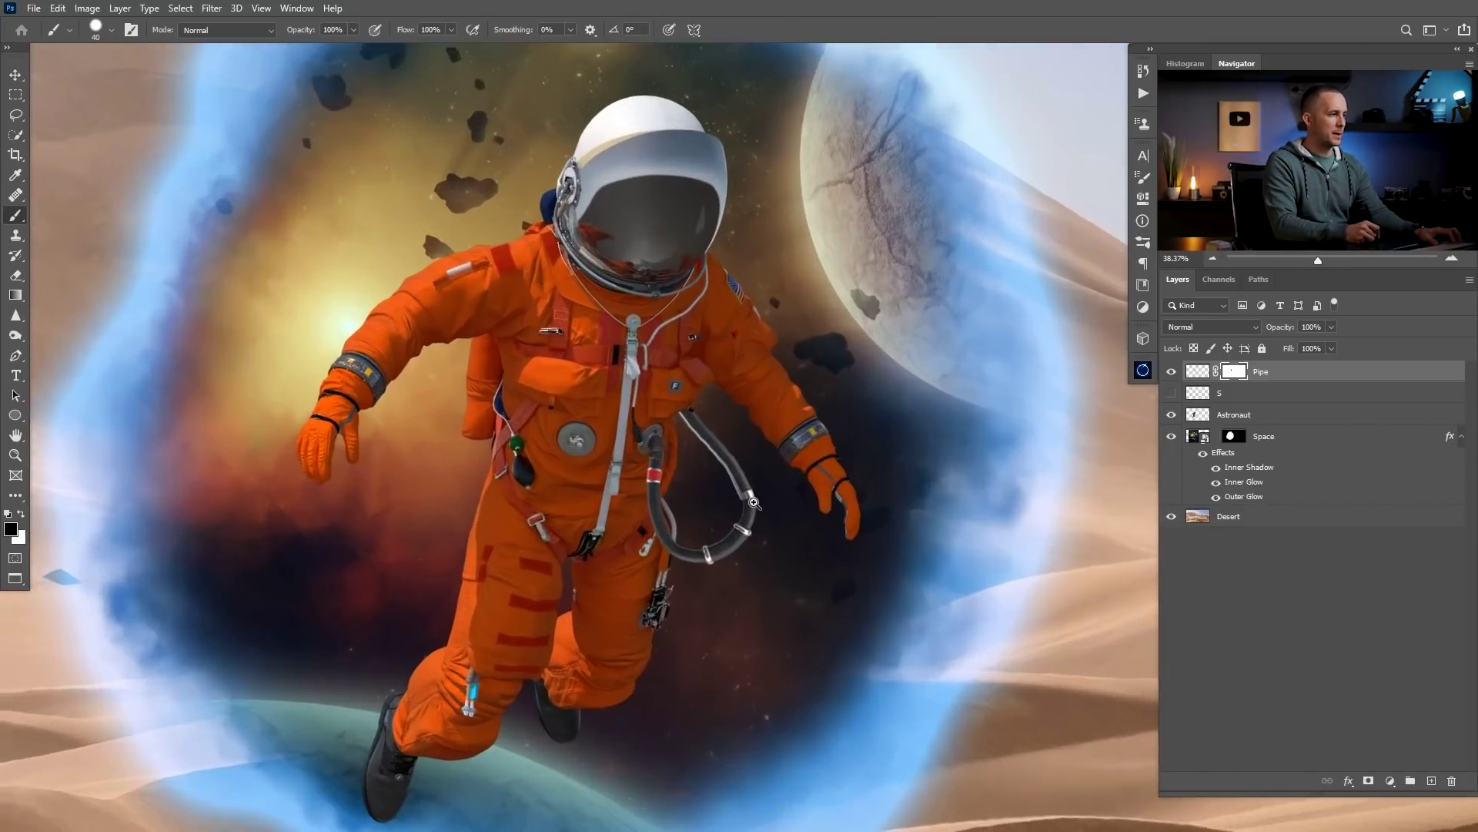
key("ctrl+0")
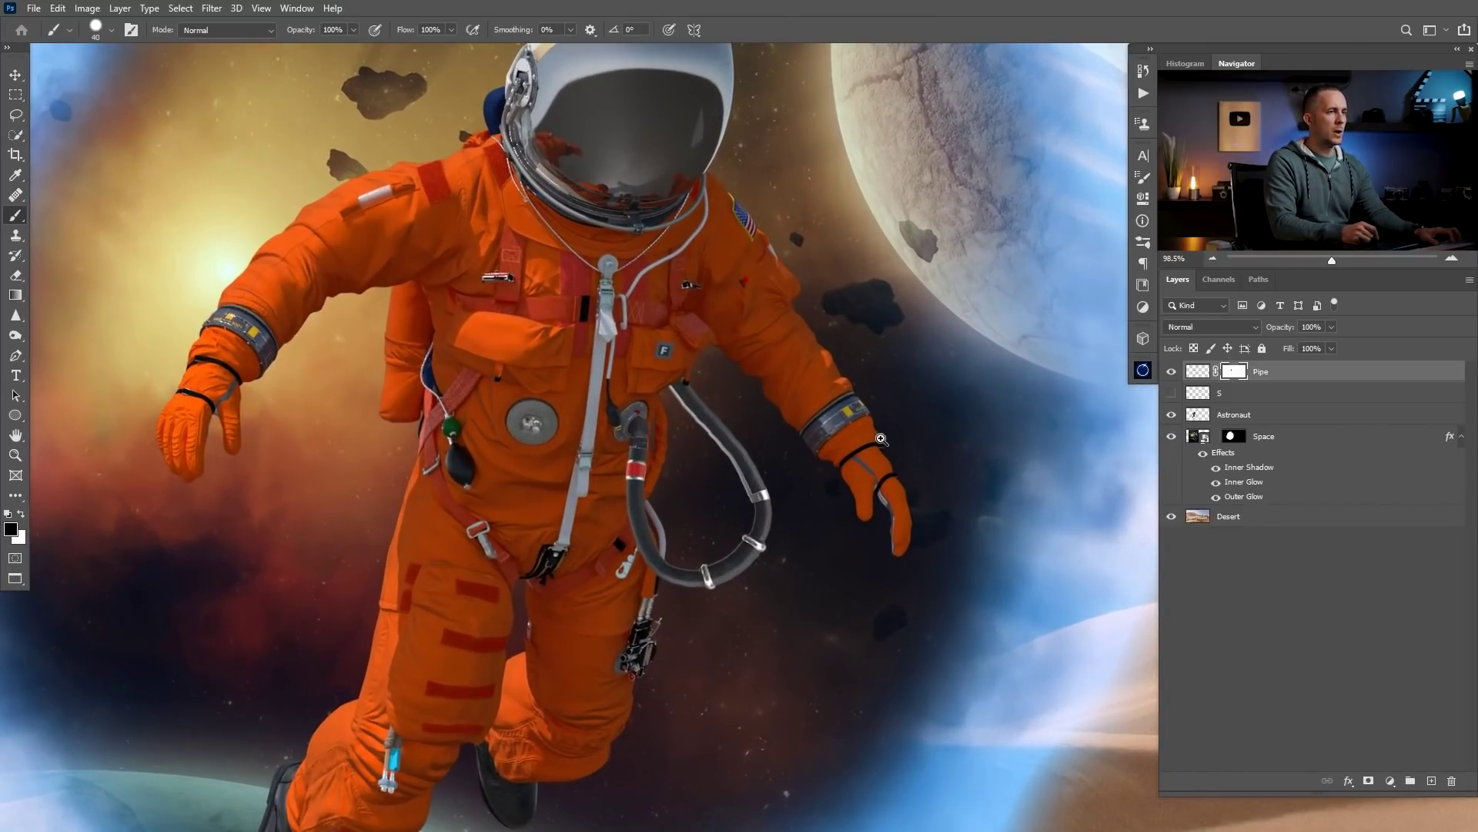
Create a new layer beneath the Astronaut layer and name it Pipe 2.
left_click(1198, 373)
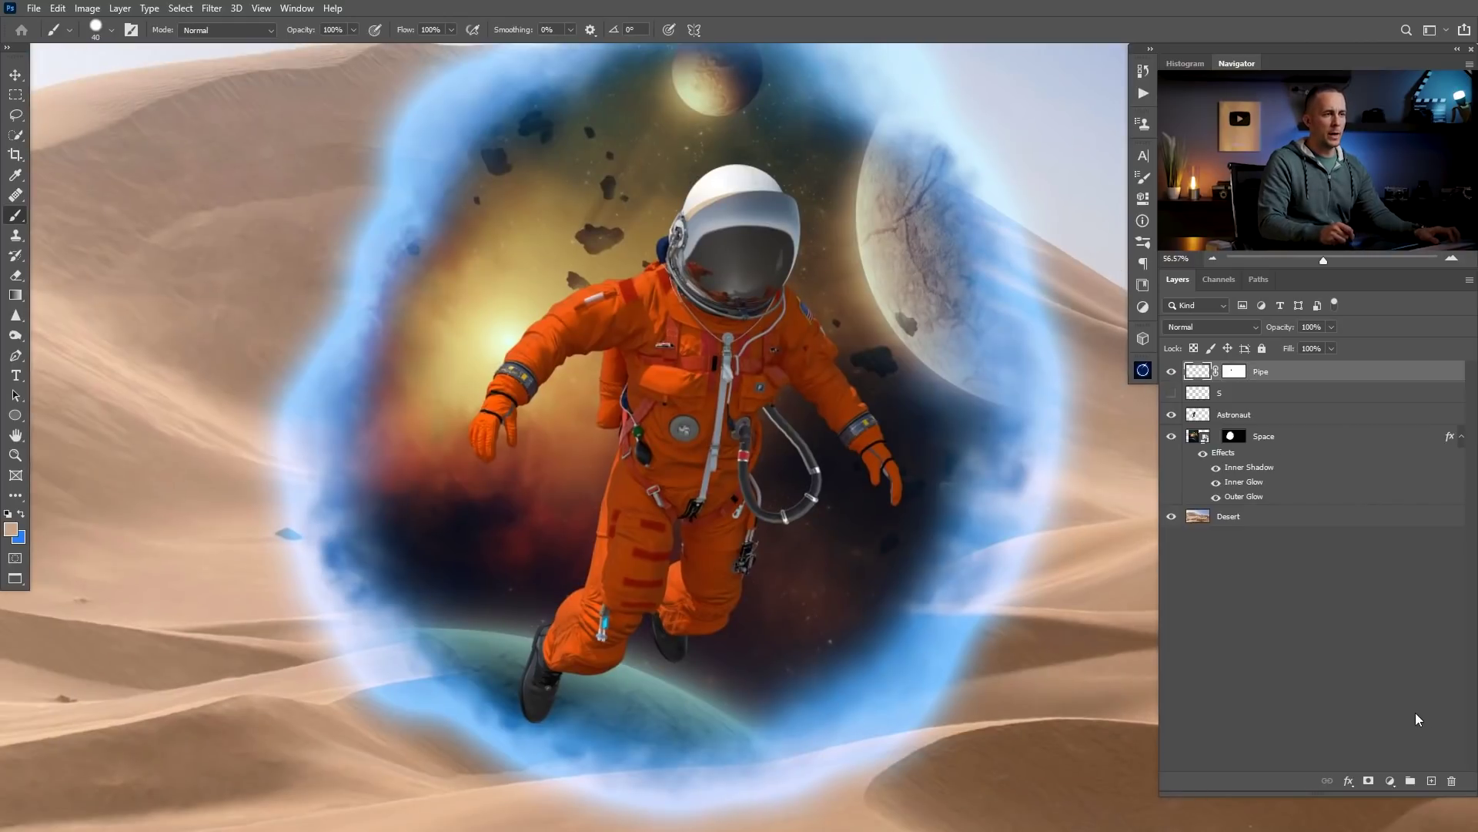
left_click(1203, 414)
left_click(1430, 781, "ctrl")
double_click(1232, 437)
type("Pipe 2")
key("Return")
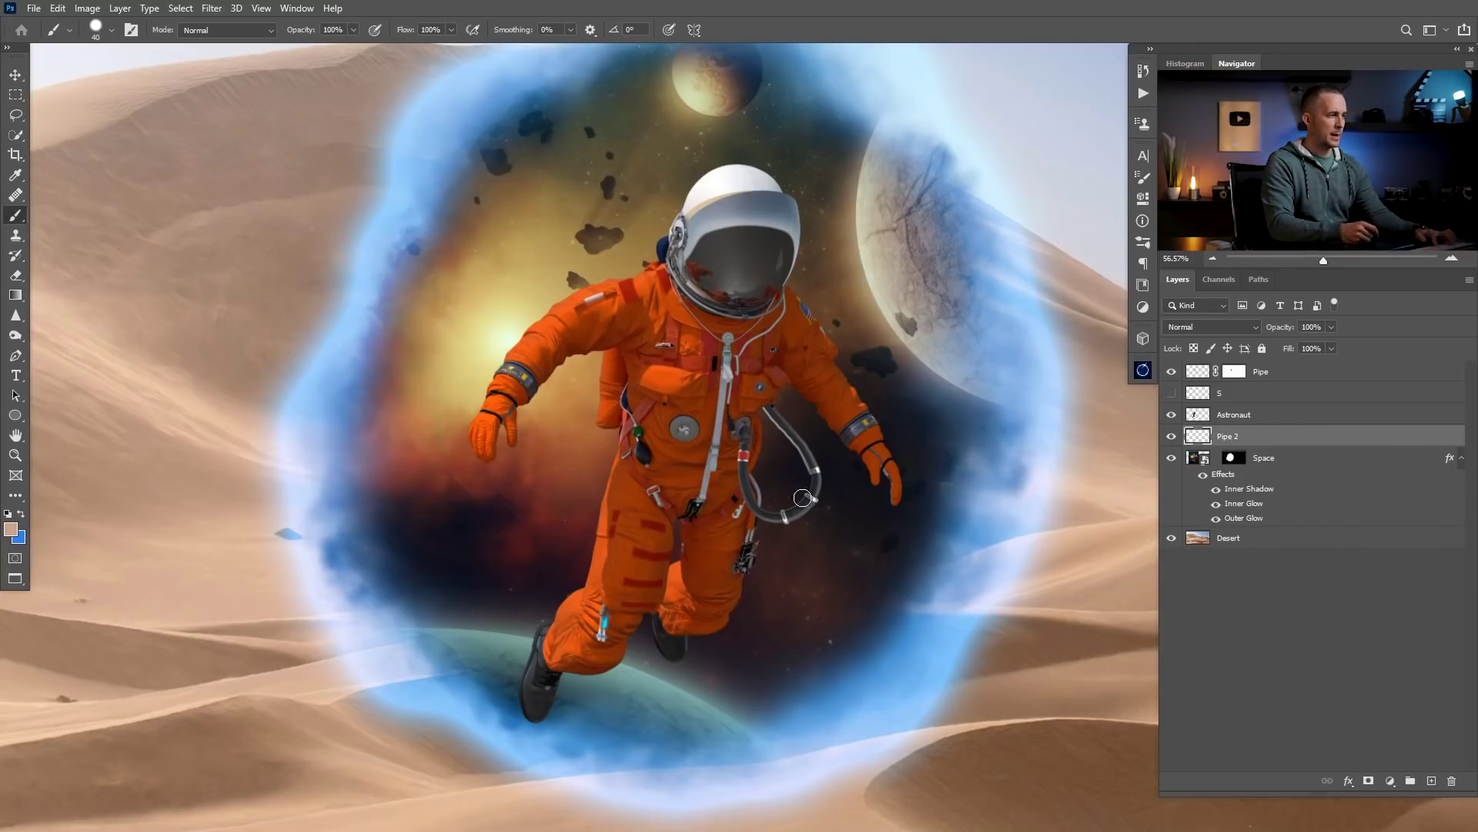
Sample the hose's dark gray and paint a curved 20 px hose from behind the astronaut's shoulder across the portal into the desert.
left_click(780, 419, "alt")
key("bracketleft")
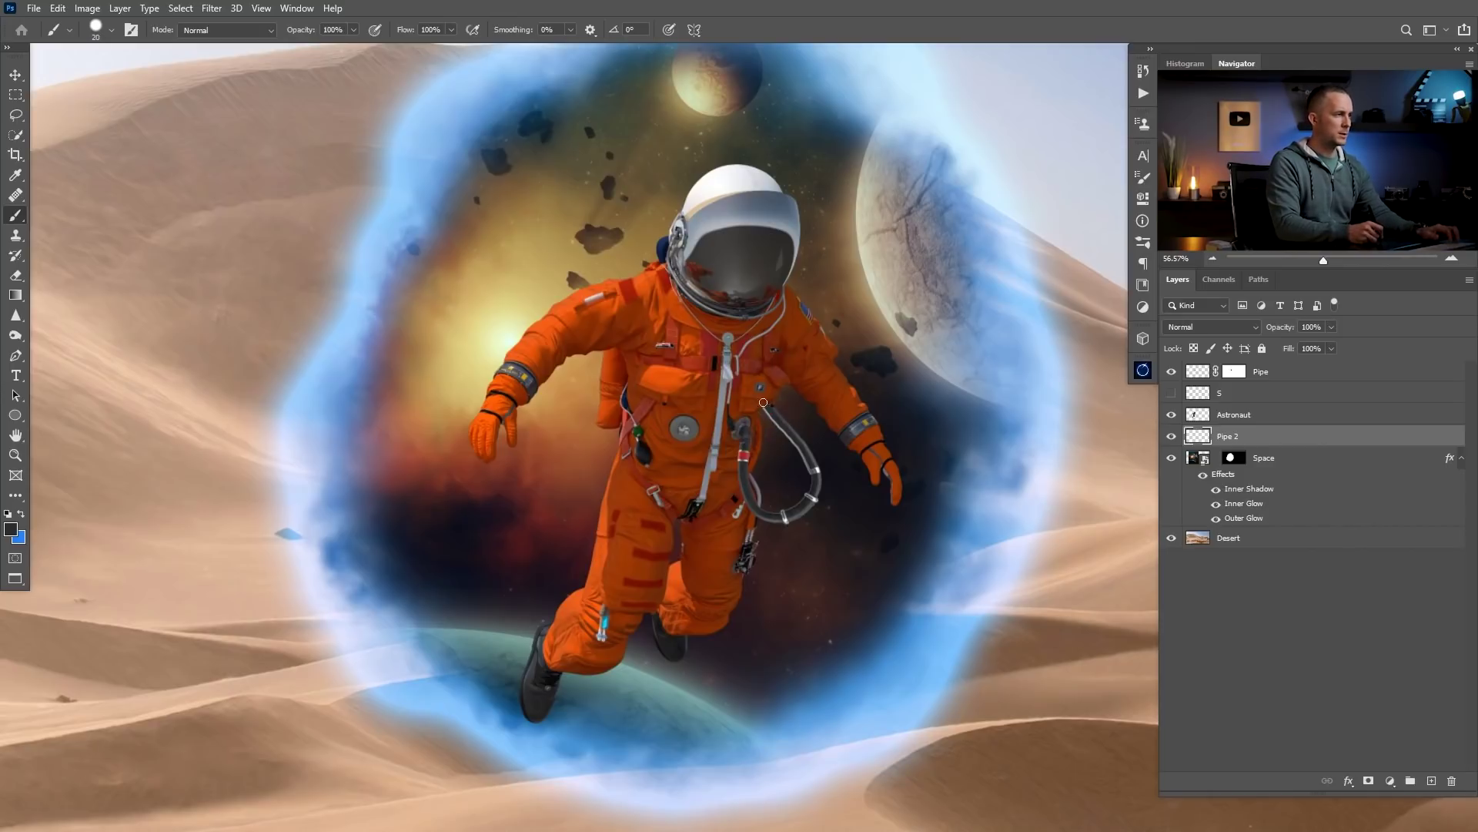
mouse_move(726, 358)
left_mouse_down()
mouse_move(413, 173)
mouse_move(292, 32)
left_mouse_up()
left_click_drag(581, 289, 539, 299)
left_click_drag(570, 304, 561, 477)
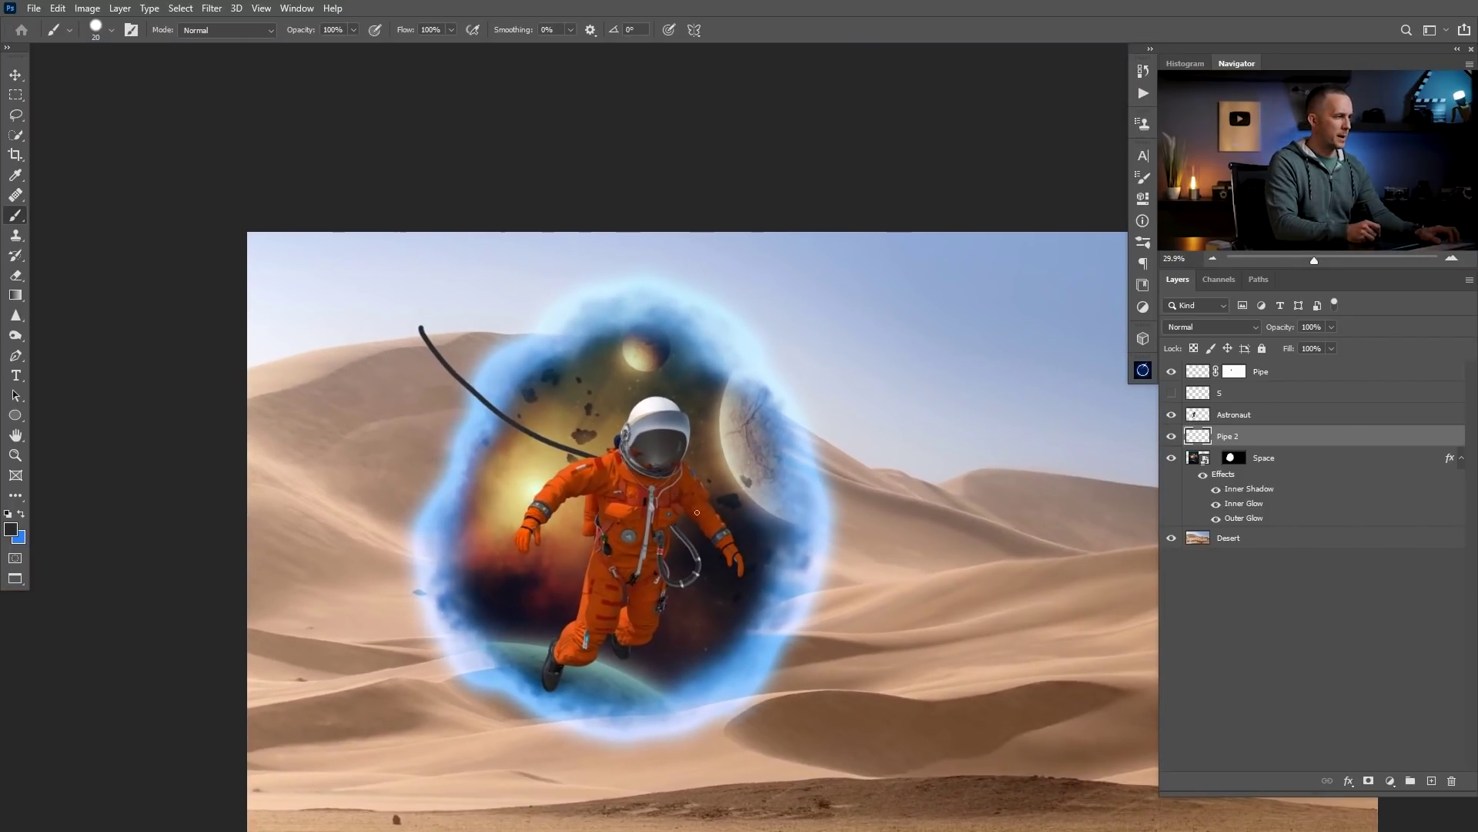
Replace the last hose stroke with a long curved one from behind the helmet into the desert, and clip Pipe 2 to the Space layer.
key("ctrl+z")
mouse_move(625, 446)
left_mouse_down()
mouse_move(529, 402)
mouse_move(279, 337)
left_mouse_up()
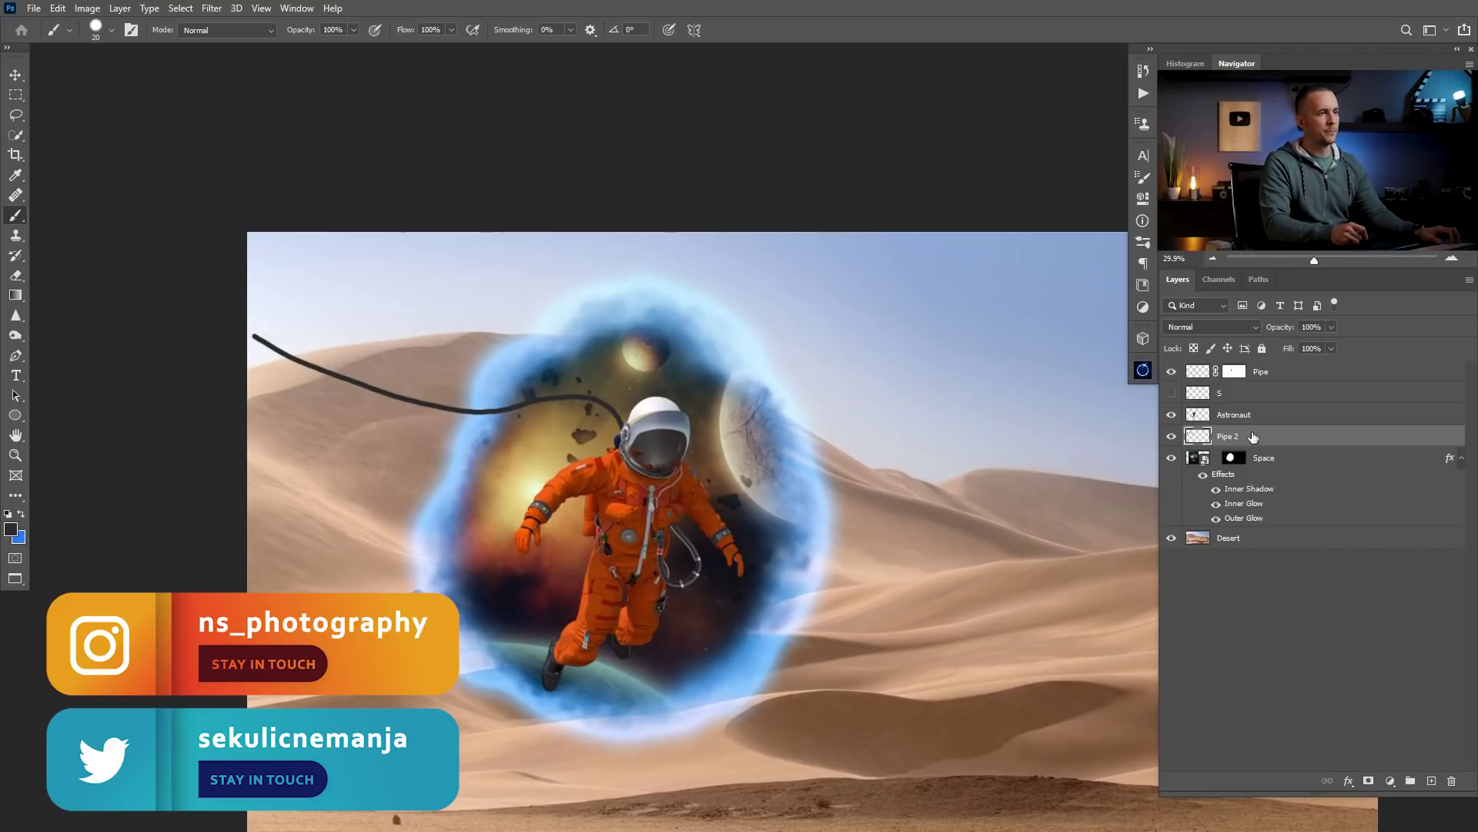
left_click(1207, 444, "alt")
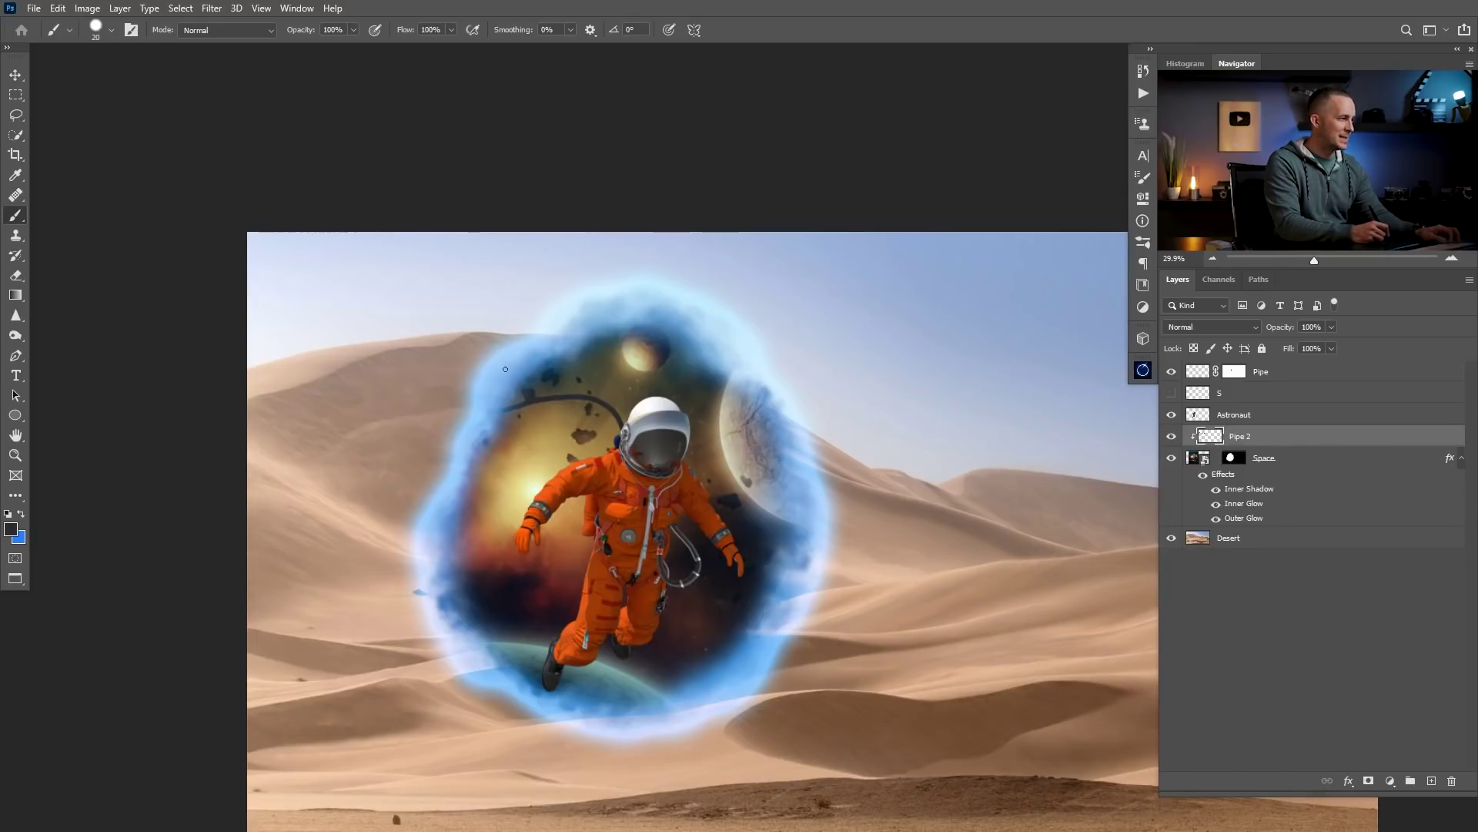
Add a Bevel & Emboss effect to the Pipe 2 layer with direction Down and a size of 6 px.
left_click_drag(572, 409, 656, 429)
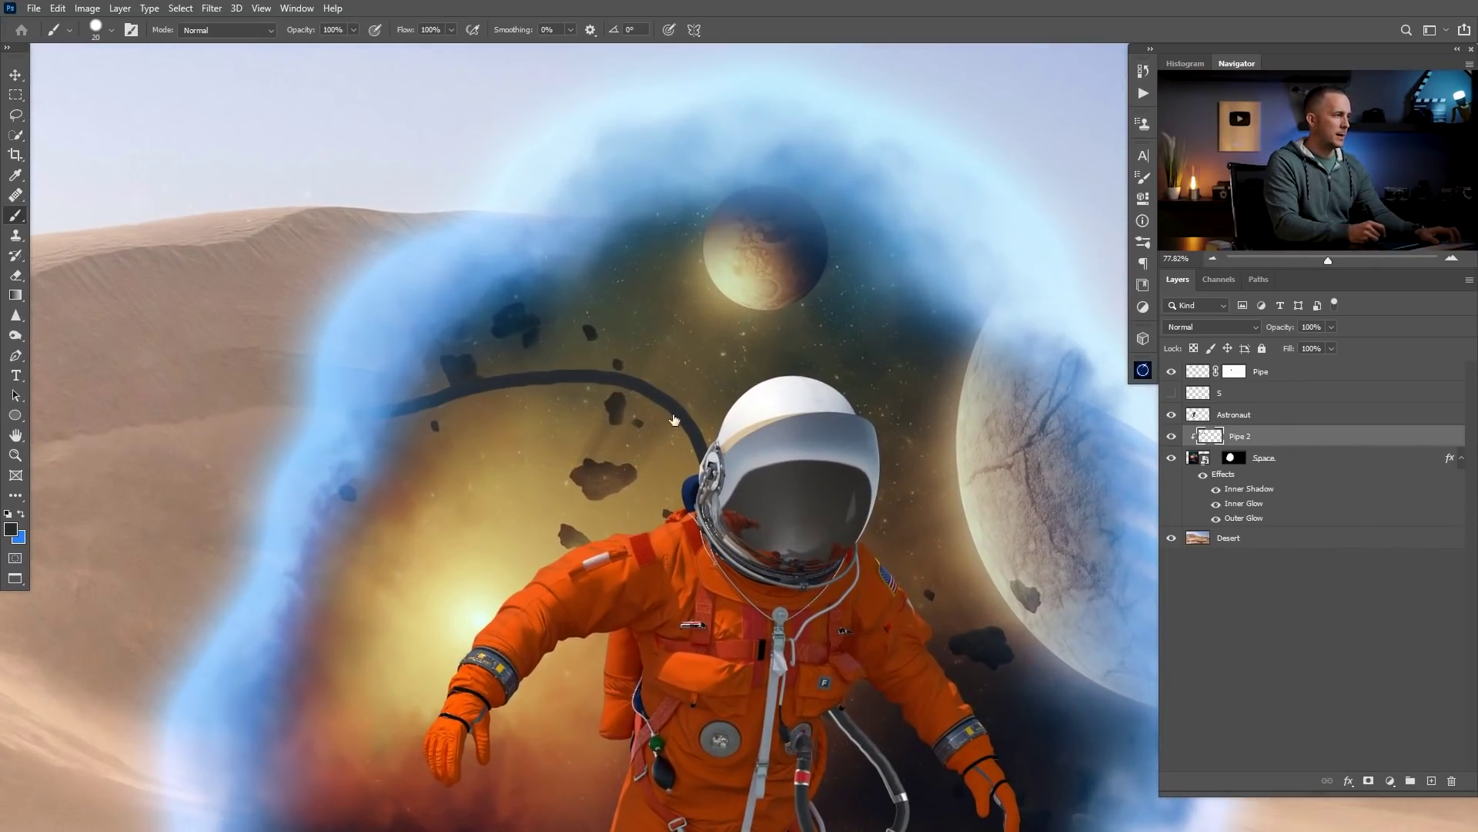
double_click(1306, 437)
left_click_drag(886, 395, 969, 473)
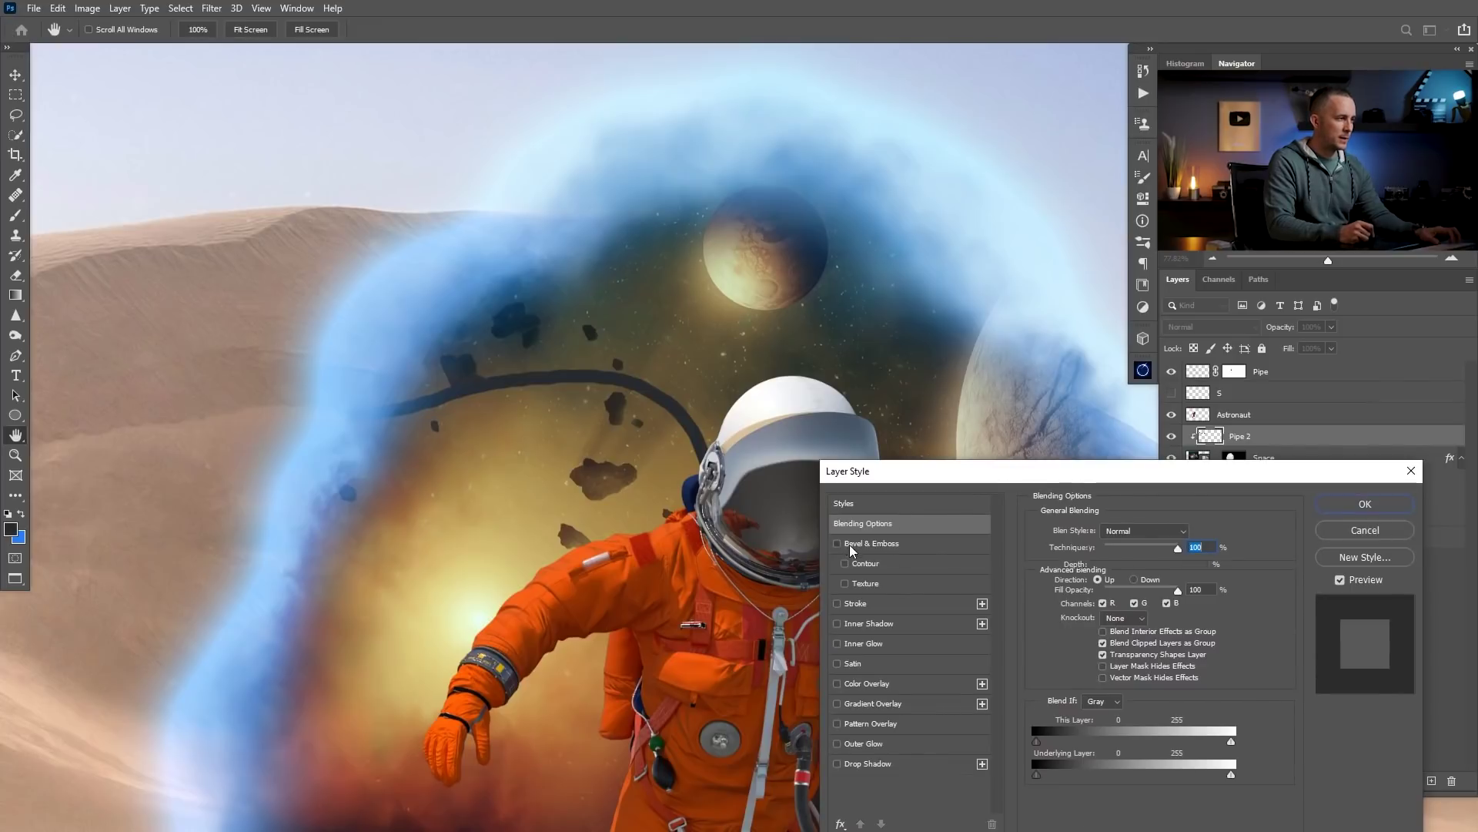
left_click(853, 546)
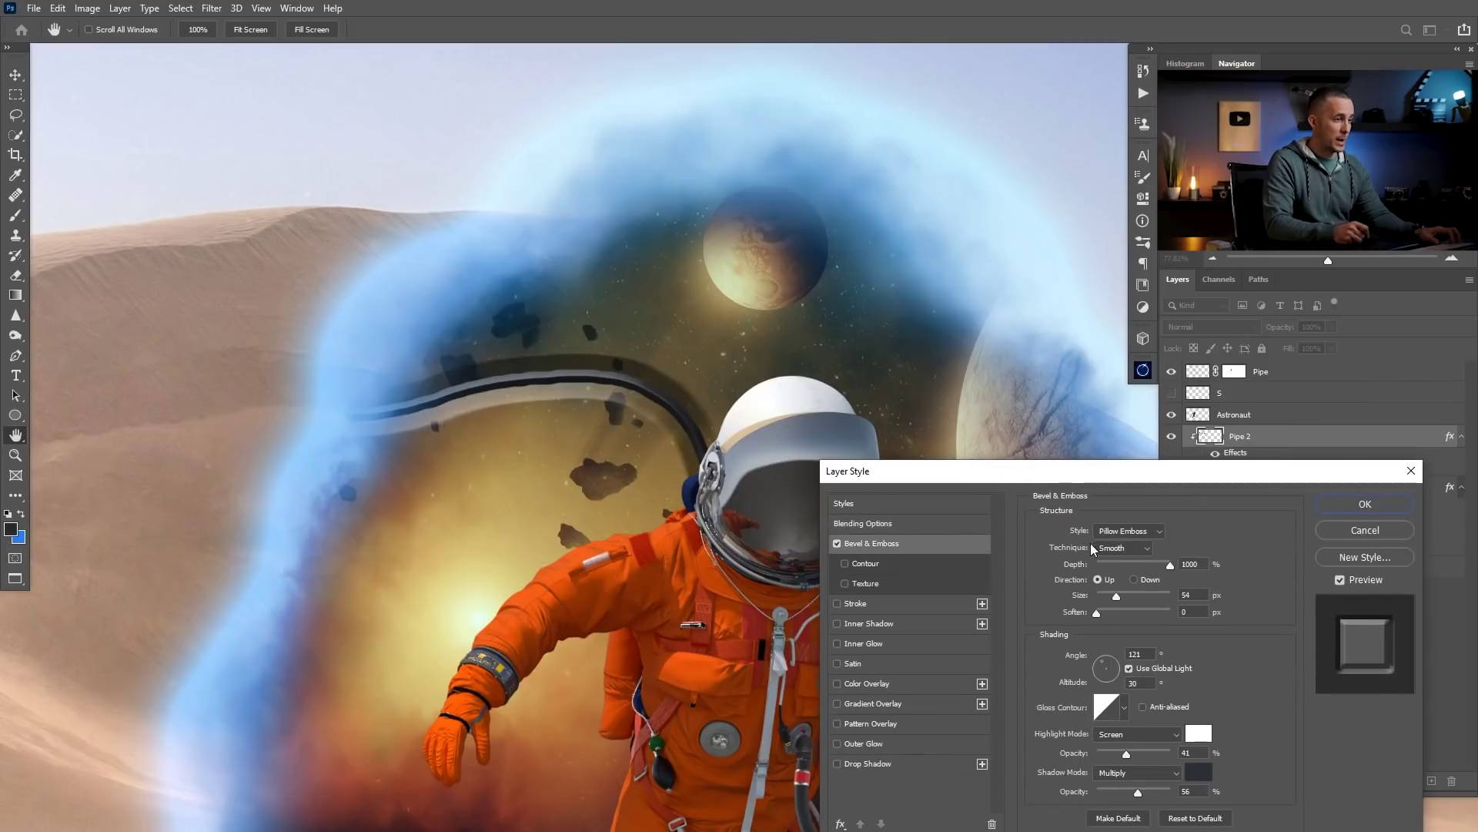
left_click_drag(1115, 596, 1100, 597)
left_click(1134, 579)
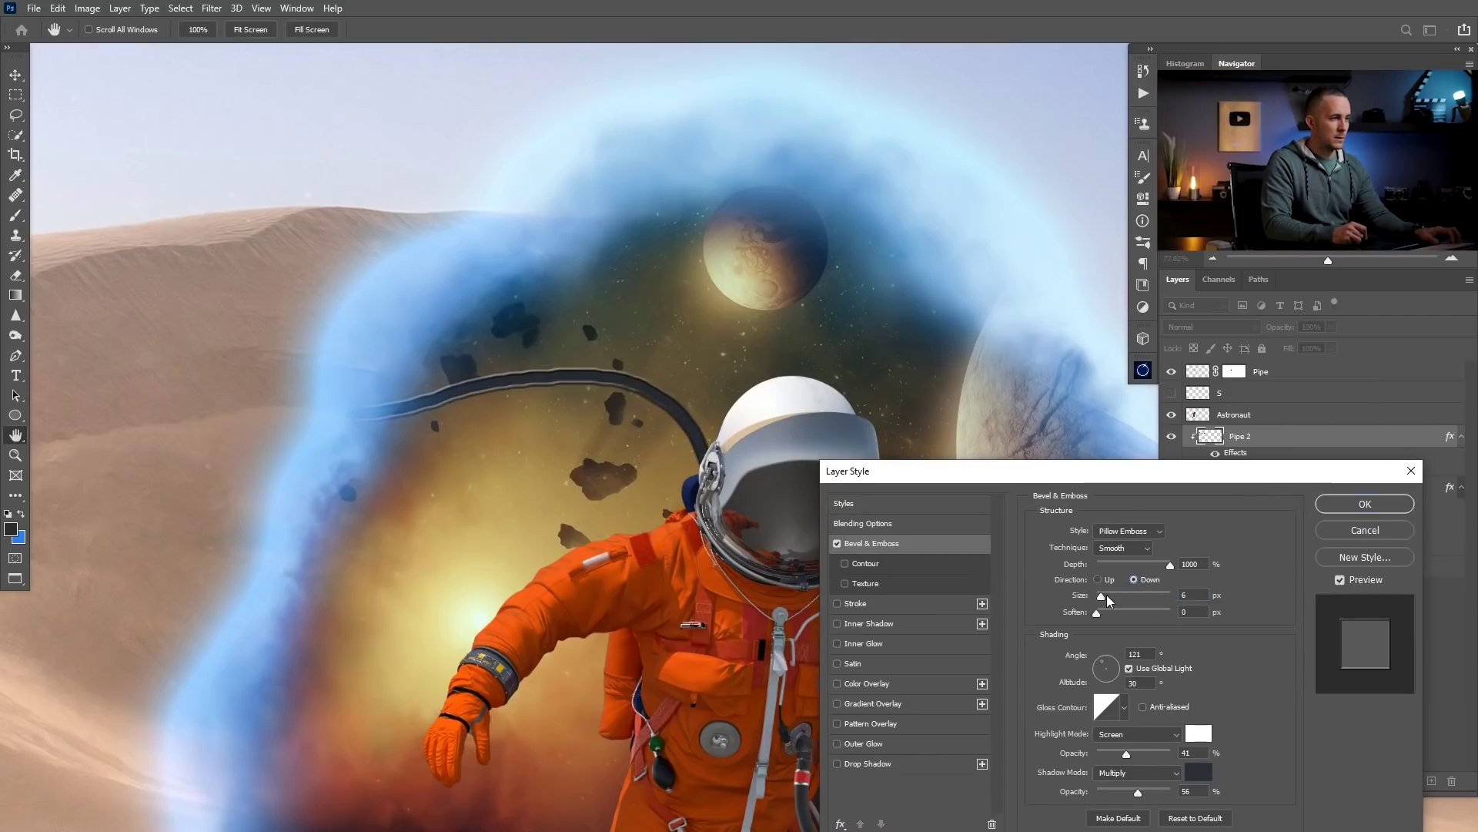
Adjust the hose's bevel to depth 32%, size 29 px and soften 2 px, with the light at angle 117° and altitude 48°.
left_click_drag(1106, 596, 1098, 597)
left_click(1112, 613)
left_click(1106, 666)
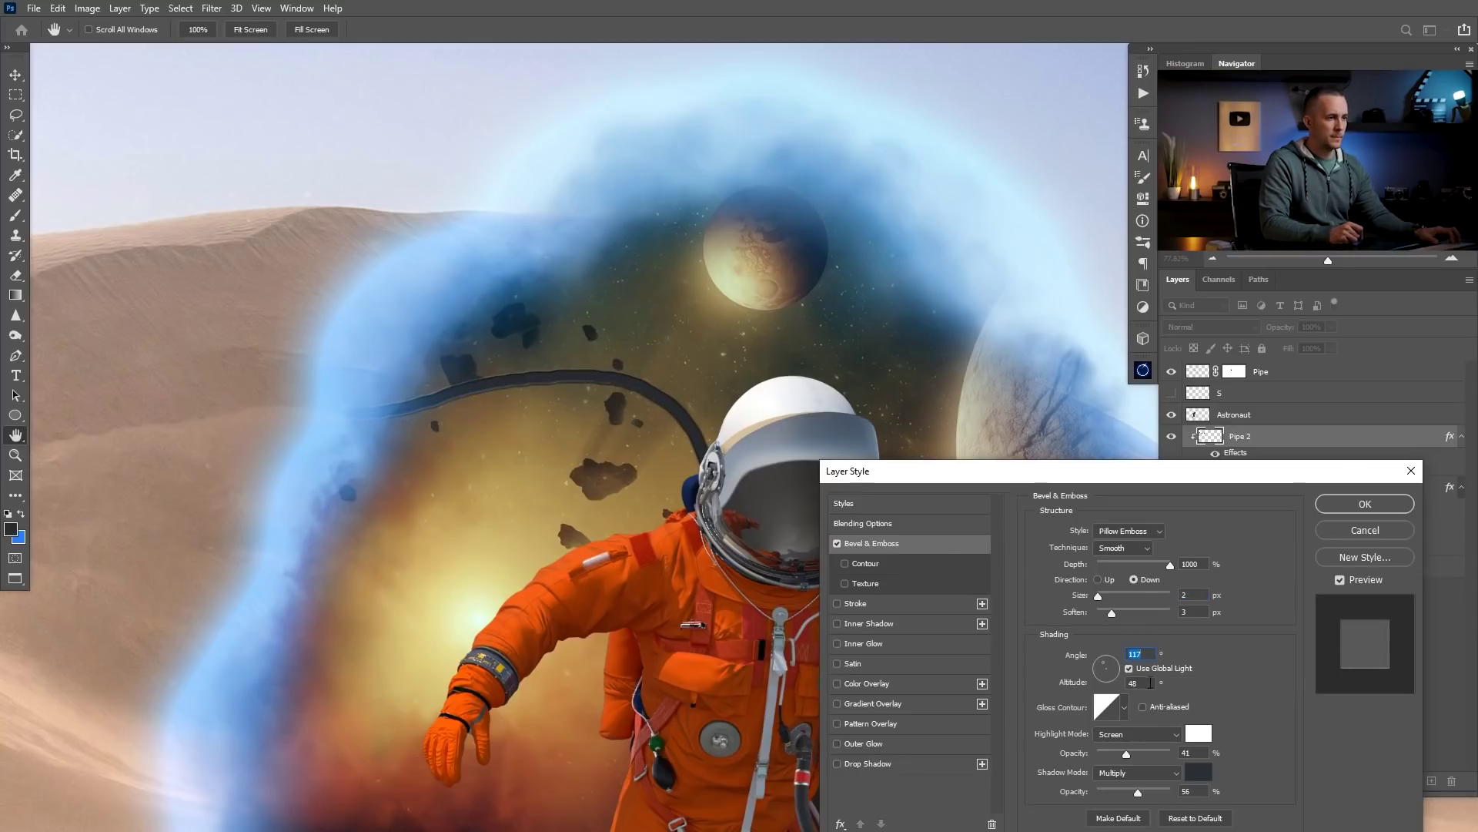
left_click(1106, 565)
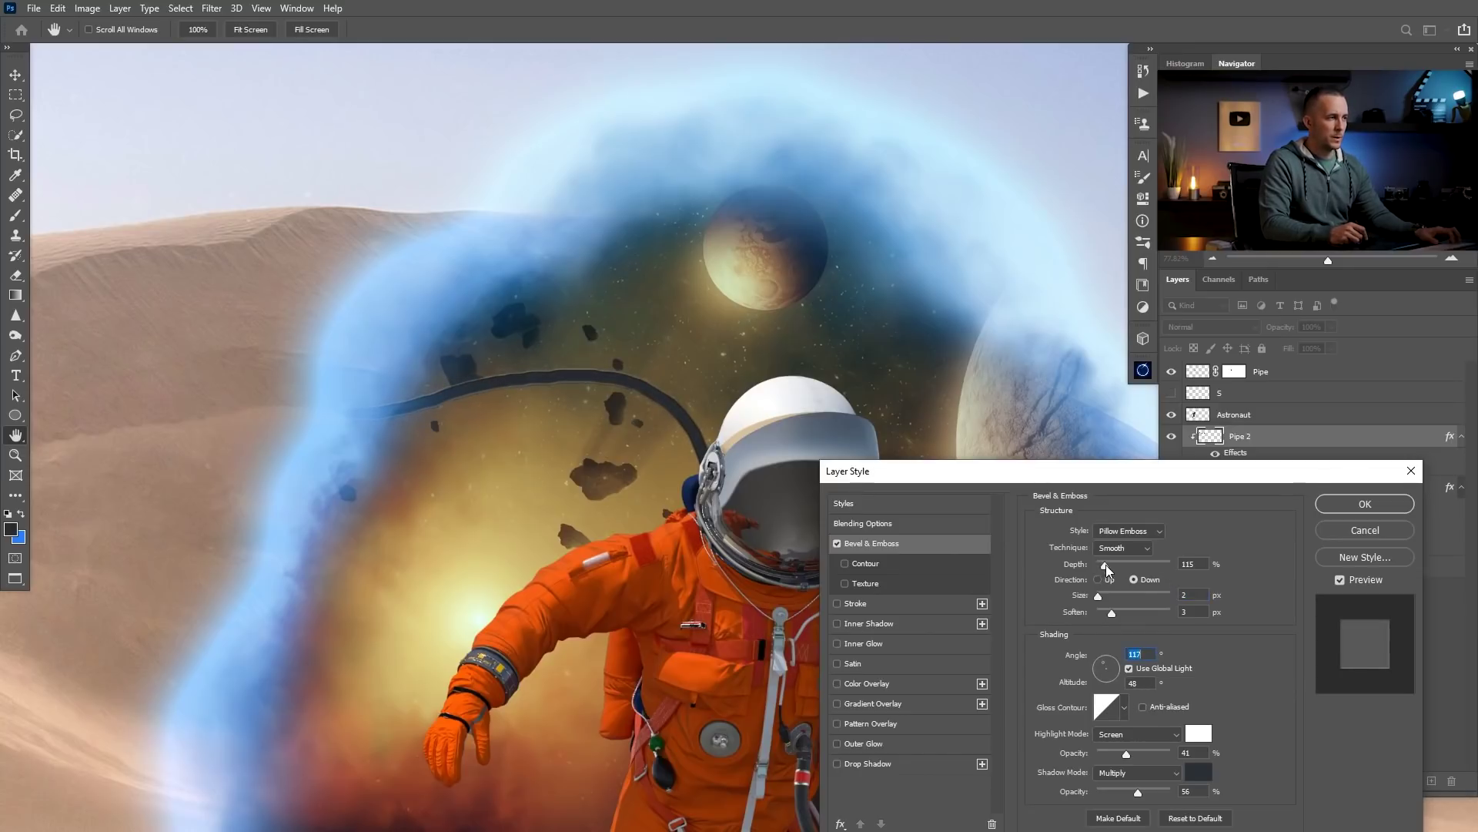
mouse_move(1108, 566)
left_mouse_down()
mouse_move(1112, 598)
mouse_move(1087, 565)
left_mouse_up()
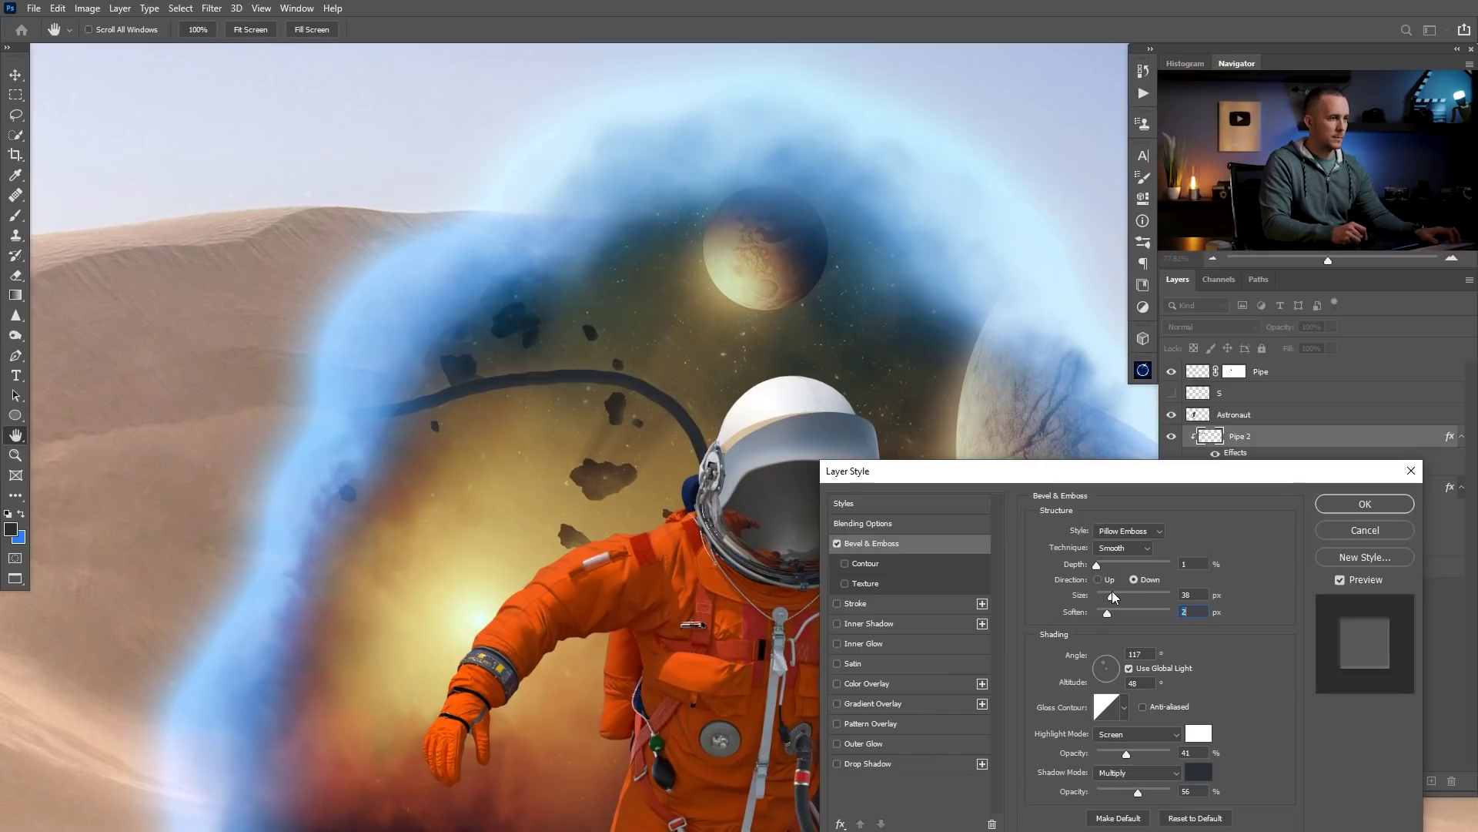
mouse_move(1124, 593)
left_mouse_down()
mouse_move(1109, 594)
mouse_move(1100, 566)
left_mouse_up()
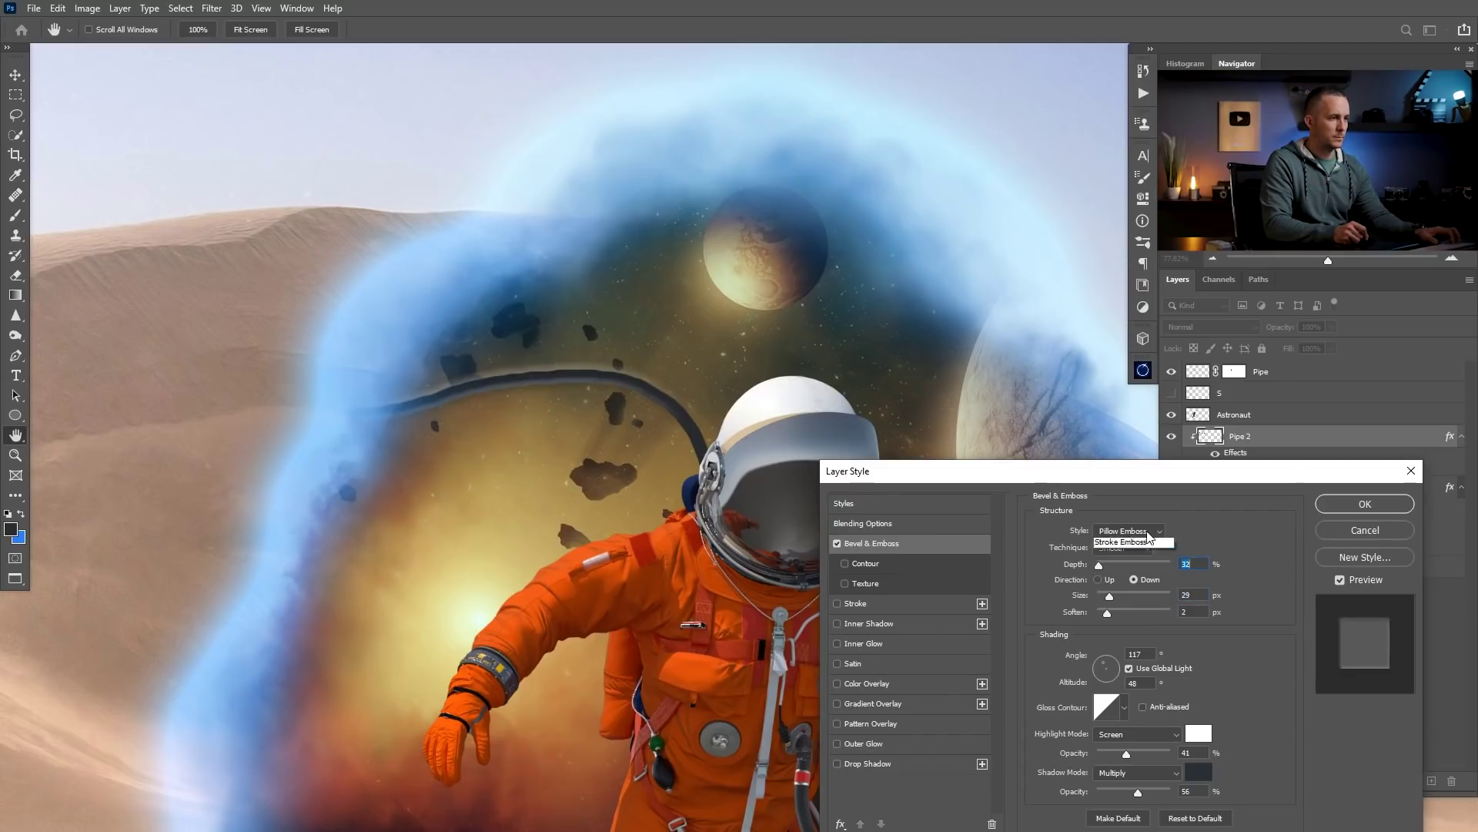
Try the Outer Bevel and Emboss styles on the hose.
left_click(1129, 531)
left_click(1121, 544)
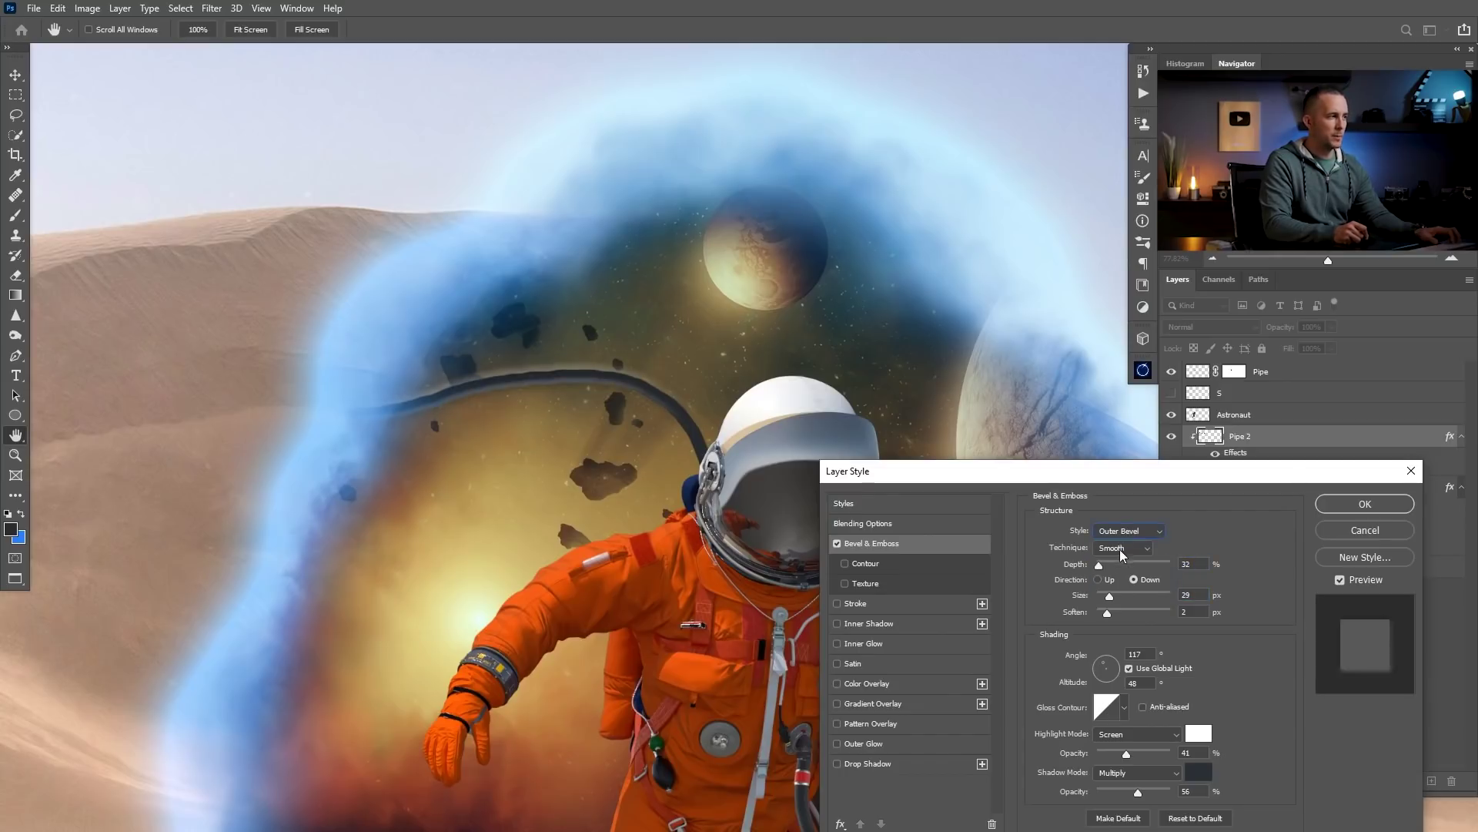
left_click(1128, 531)
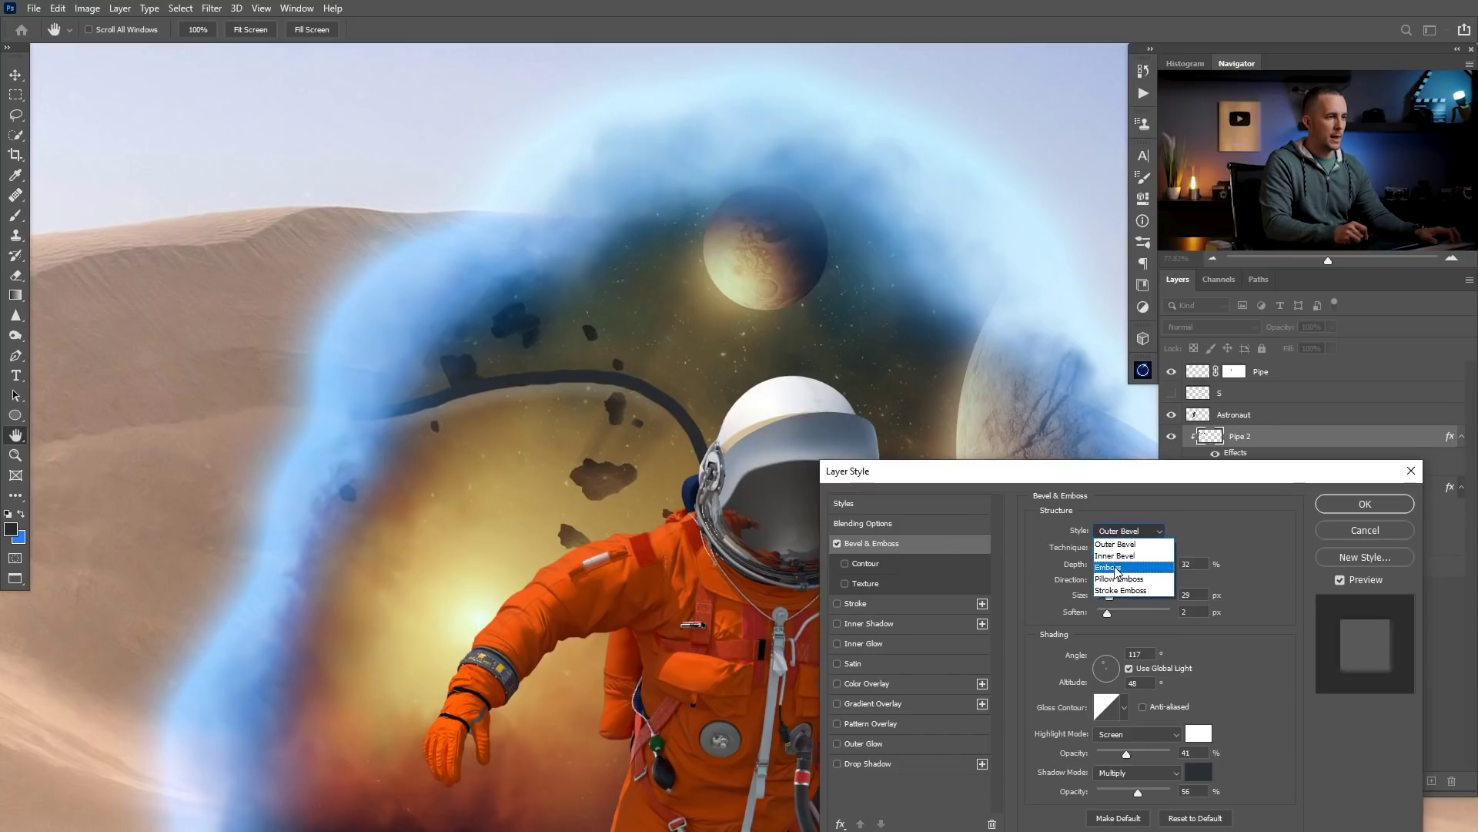
left_click(1114, 567)
Set the hose's bevel style to Inner Bevel with depth 136% and size 38 px, and apply the layer style.
left_click(1129, 531)
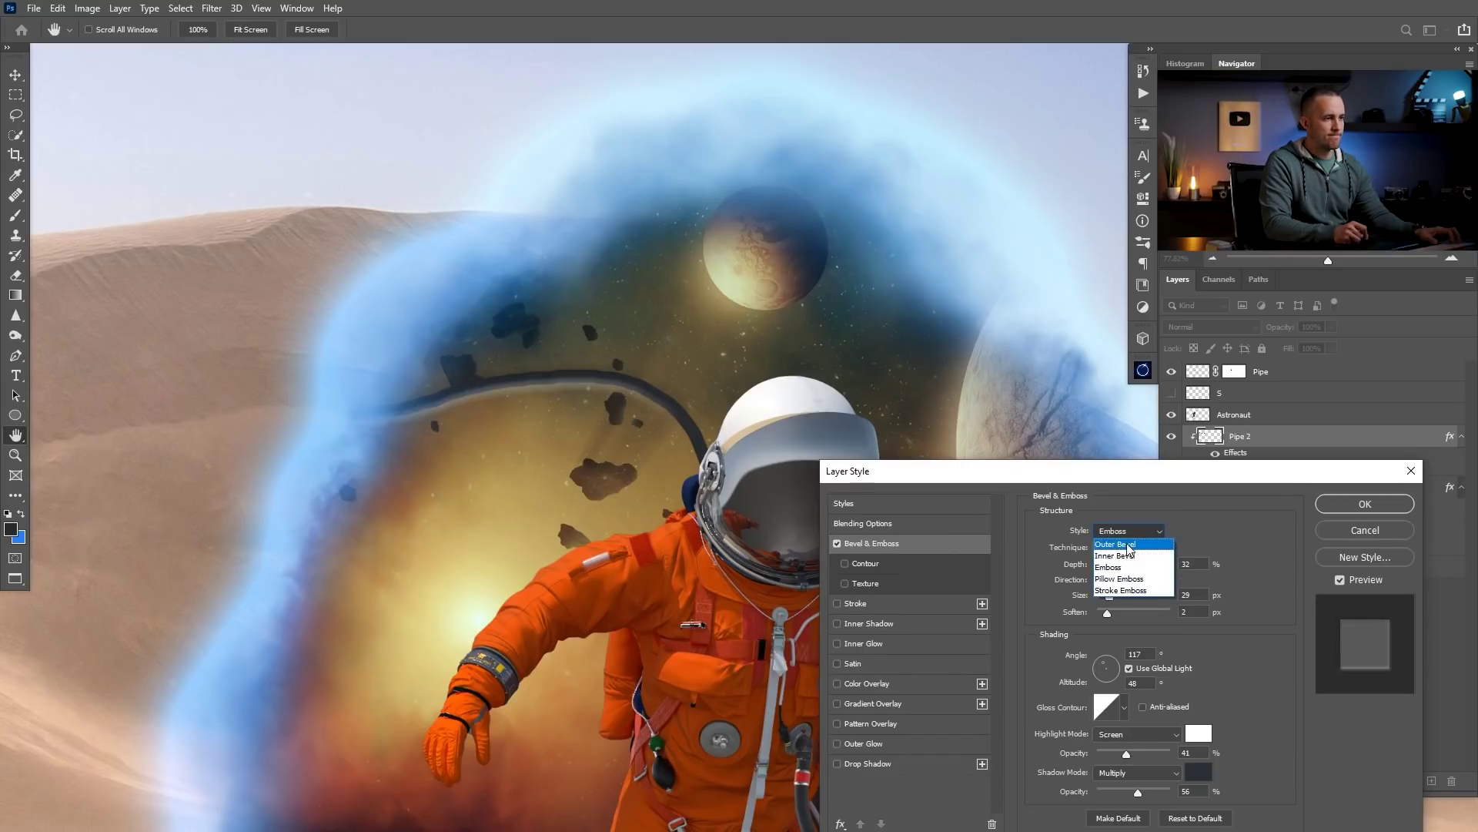
left_click(1122, 556)
left_click(1111, 565)
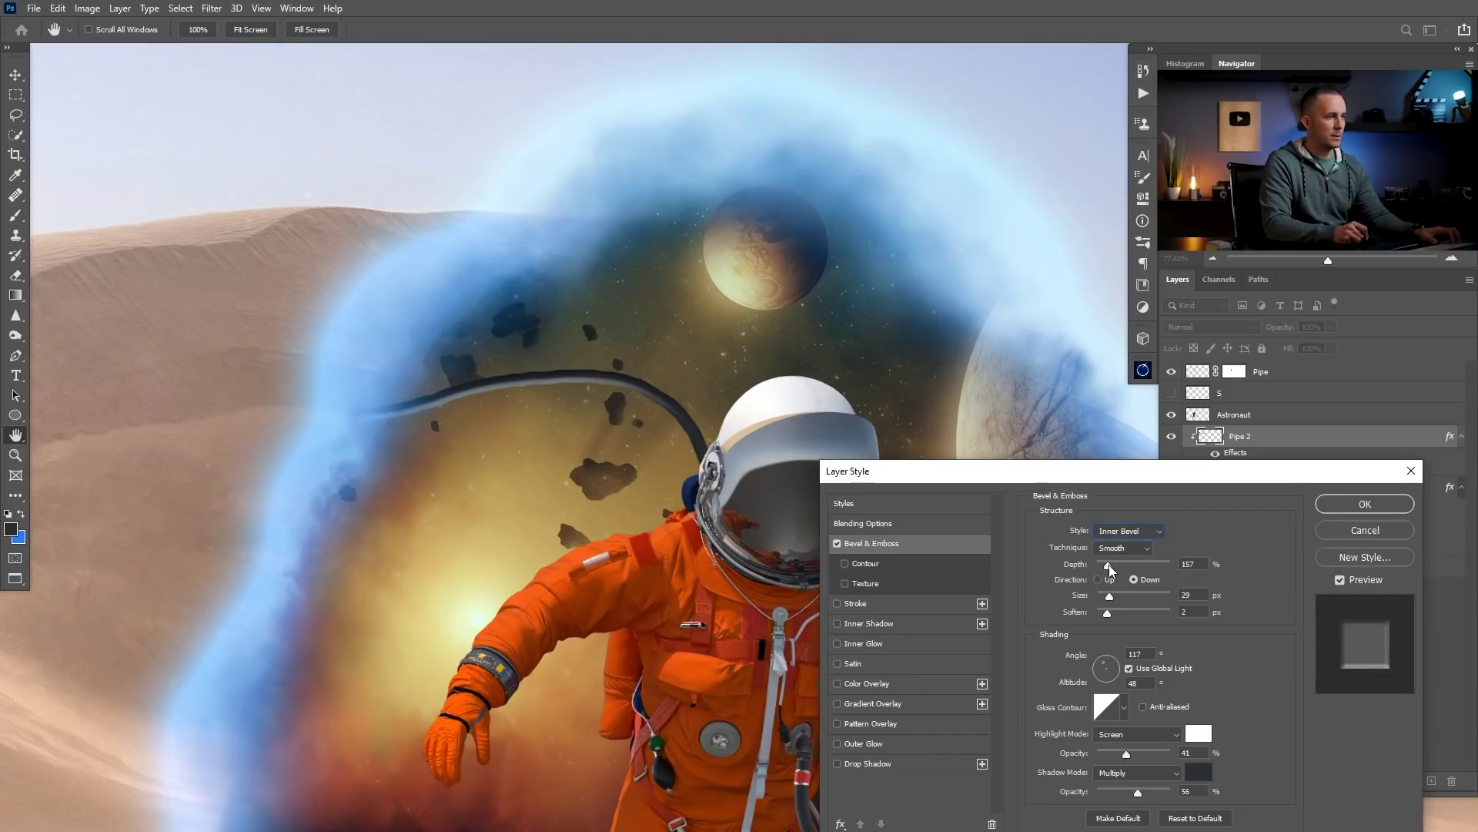
left_click_drag(1109, 565, 1113, 595)
scroll(644, 510, "down", 5)
left_click_drag(678, 550, 562, 499)
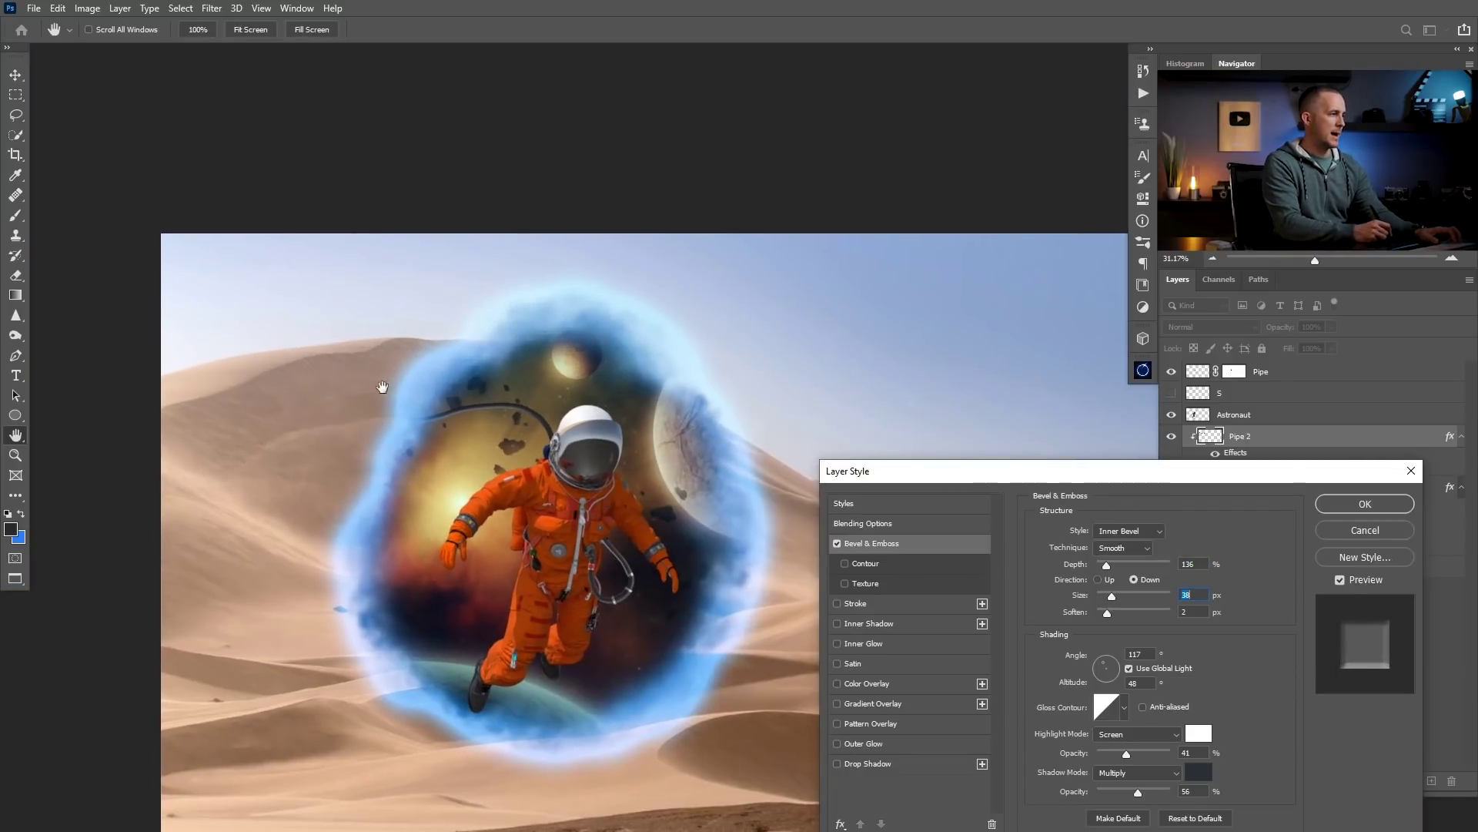
left_click(1328, 511)
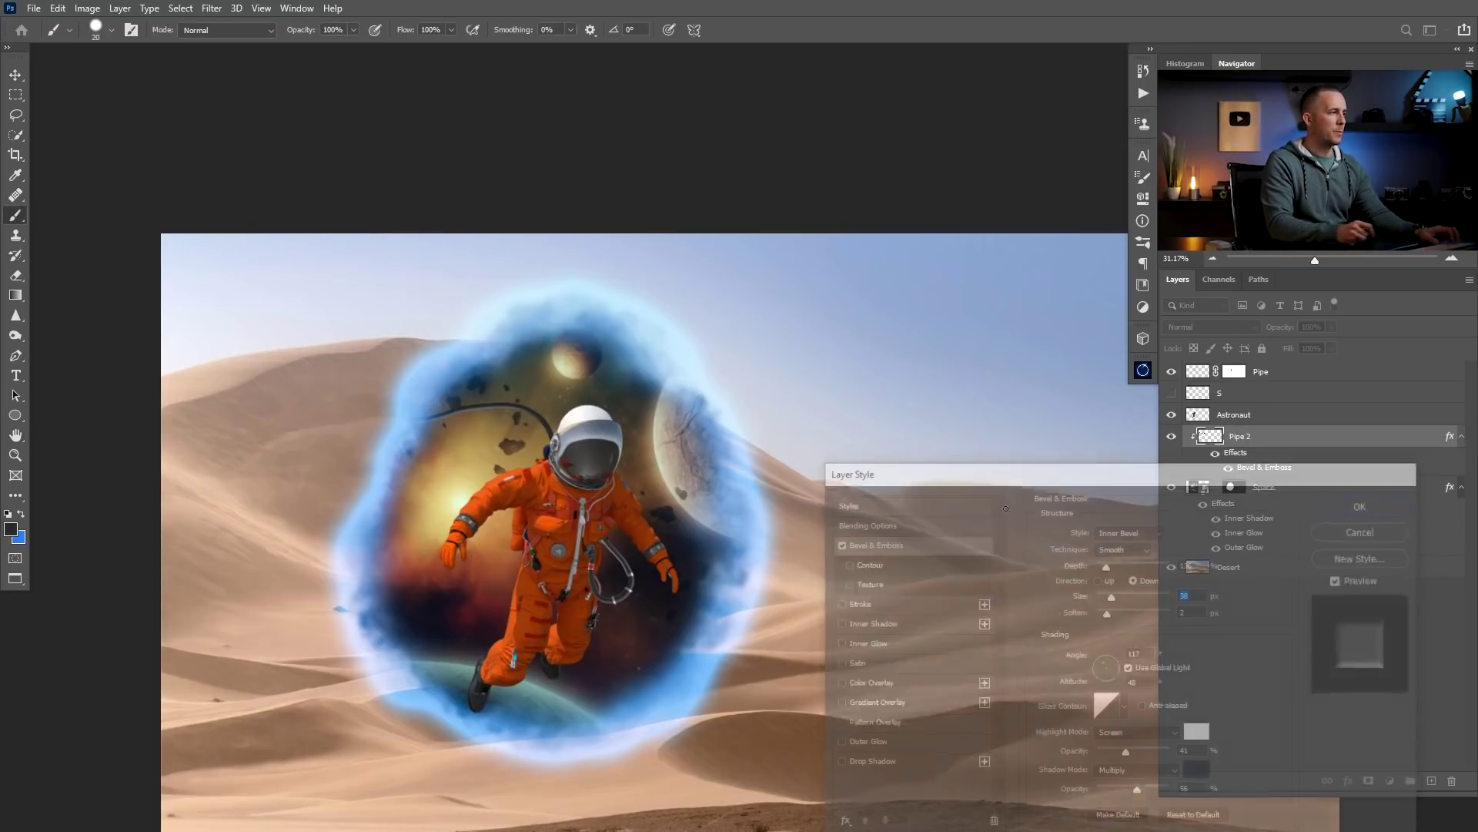
key("b")
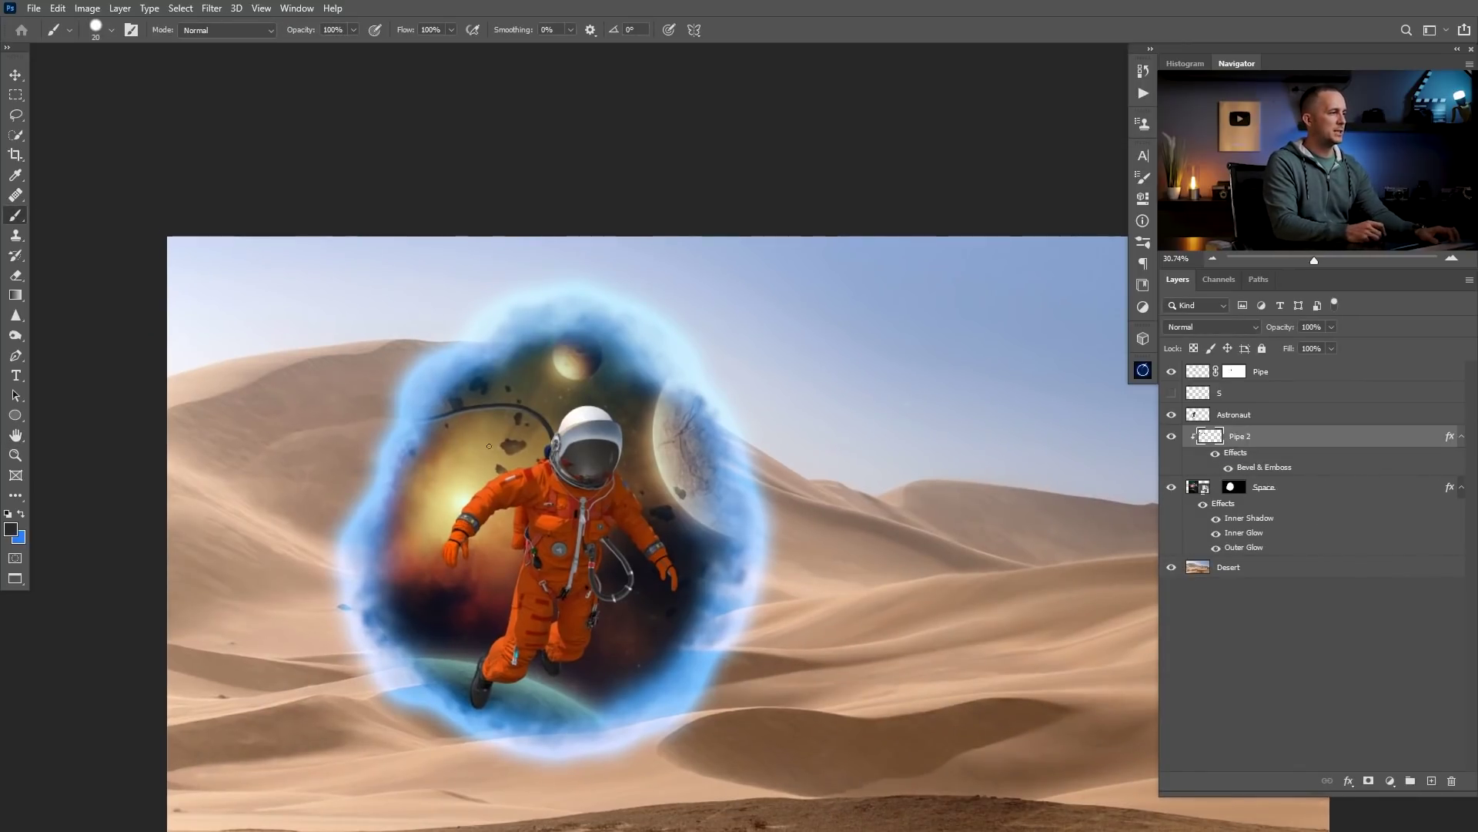
scroll(569, 514, "up", 3)
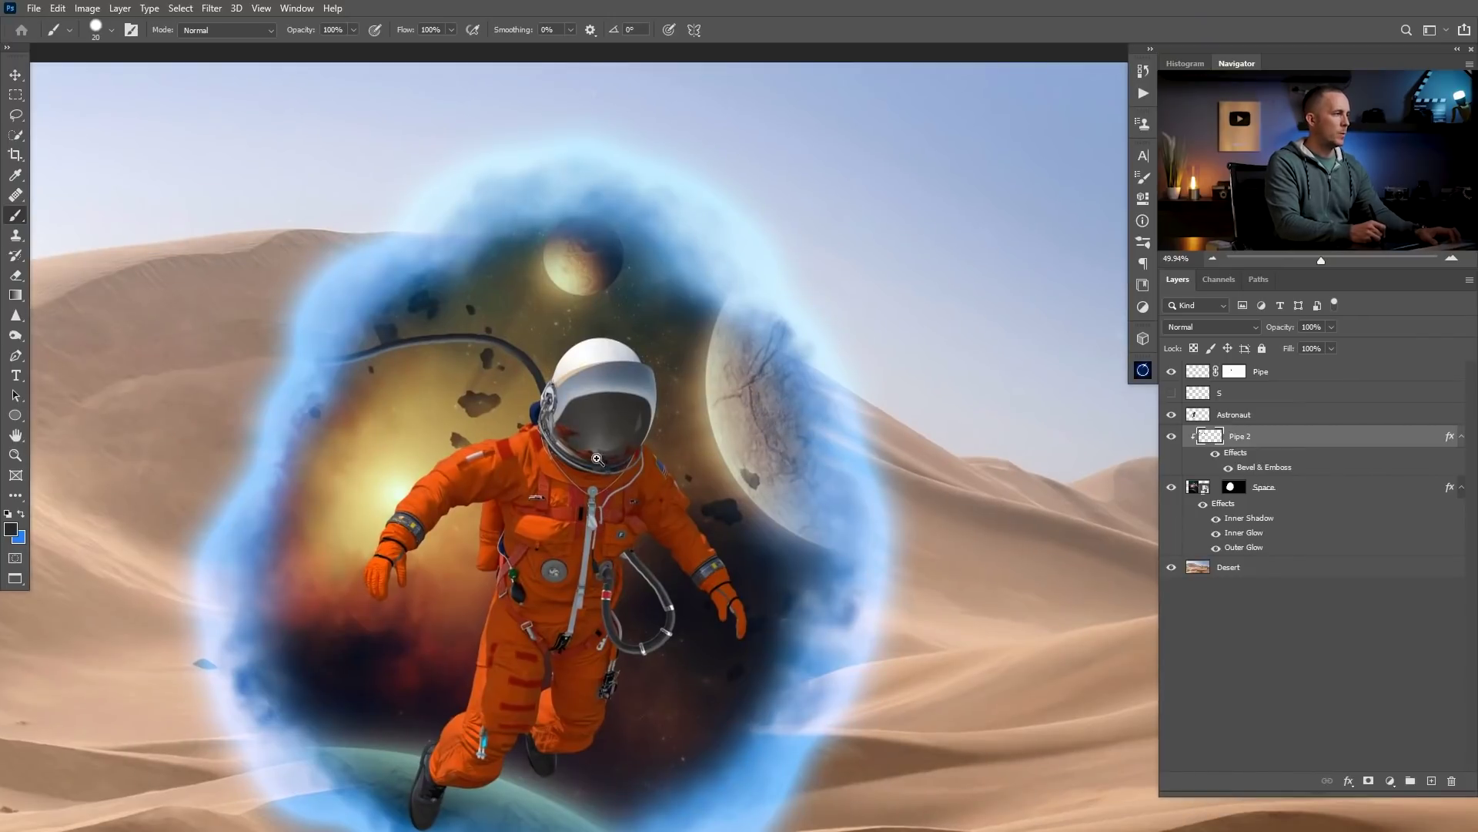
scroll(597, 459, "down", 4)
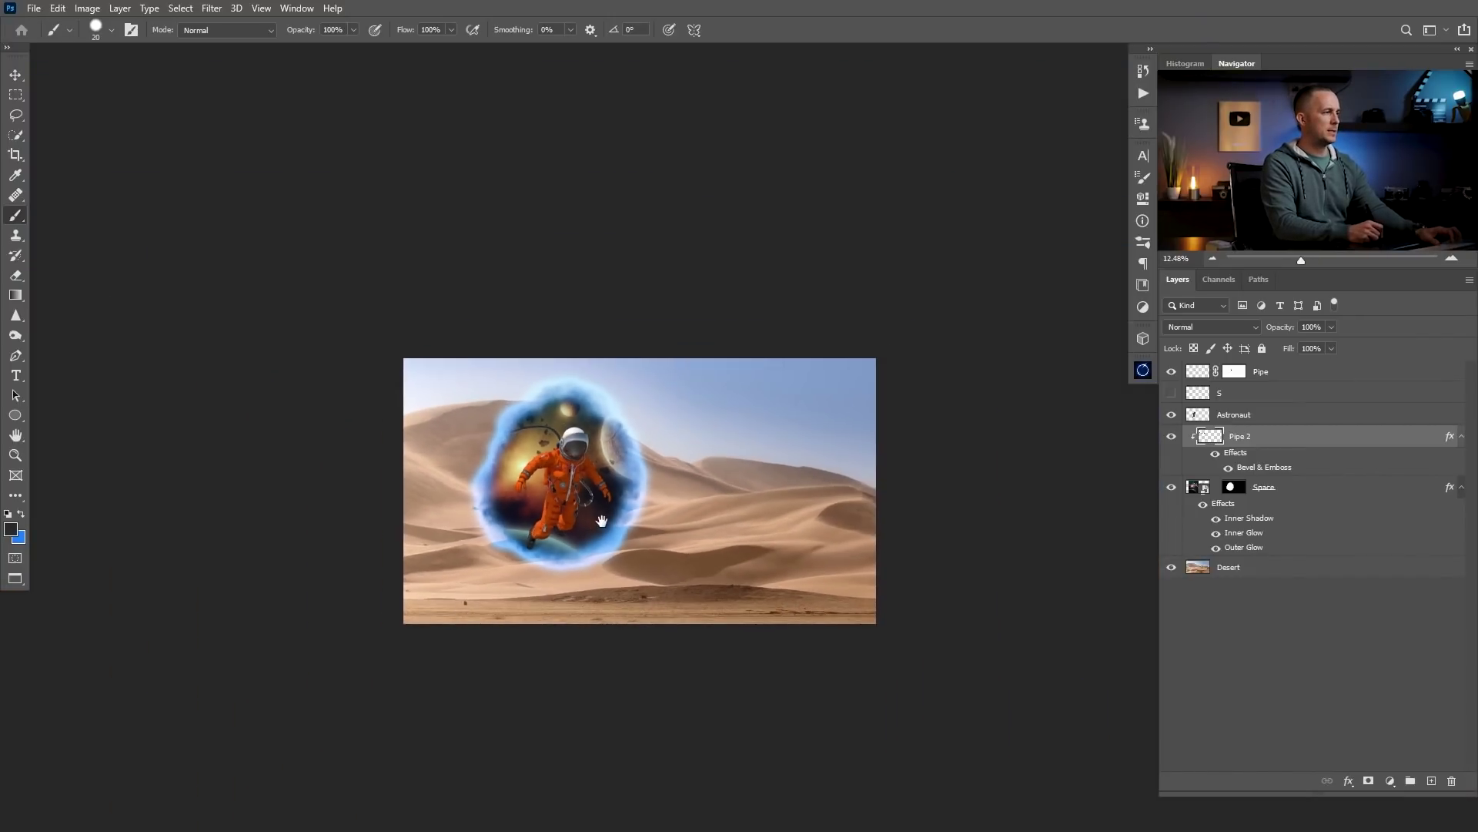
scroll(621, 464, "up", 2)
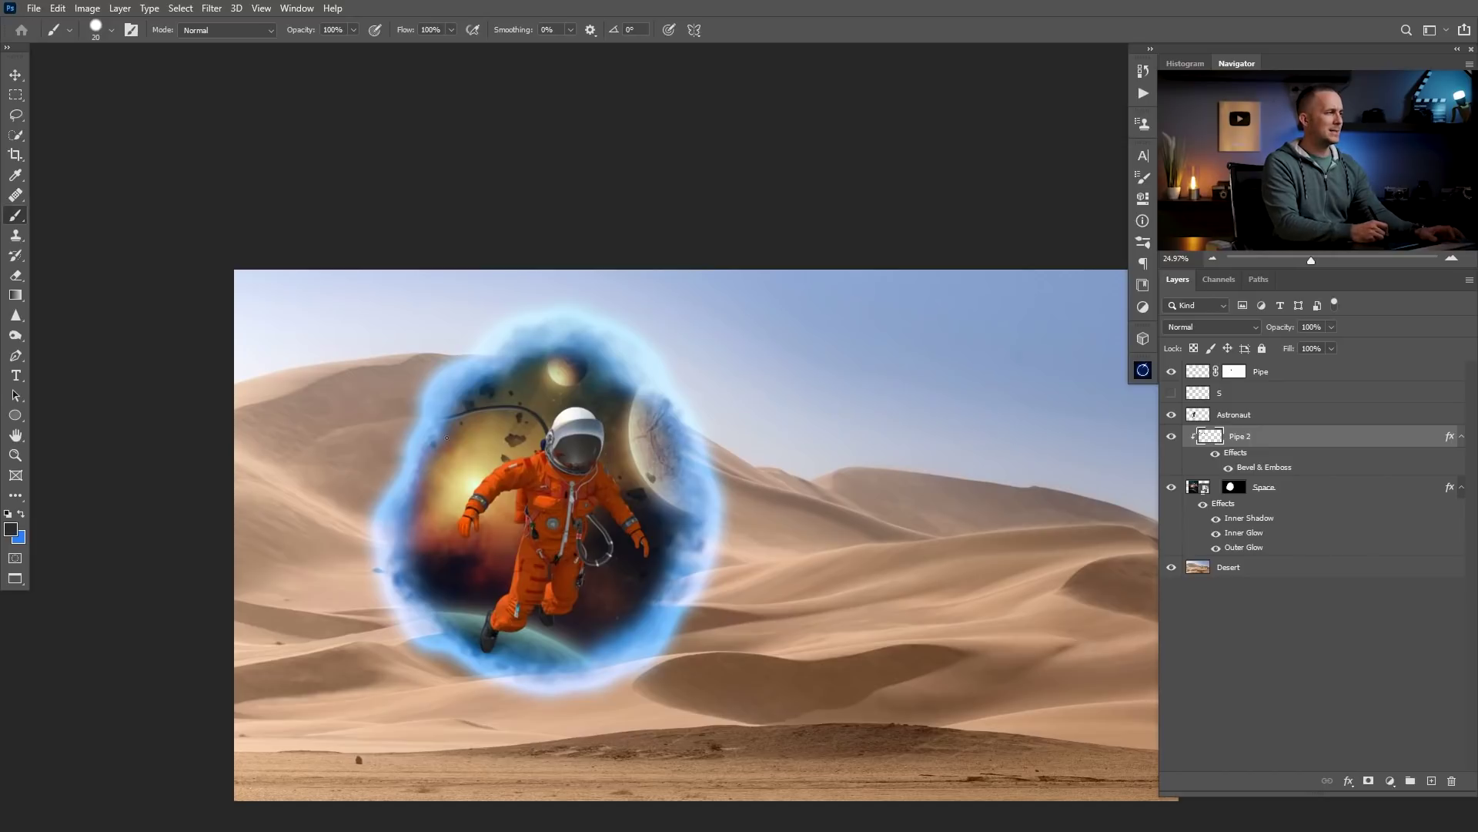
Trim the portal's right edge on the Space layer's mask with a large black textured brush, reducing it to 400 px for the upper part.
left_click(1231, 487)
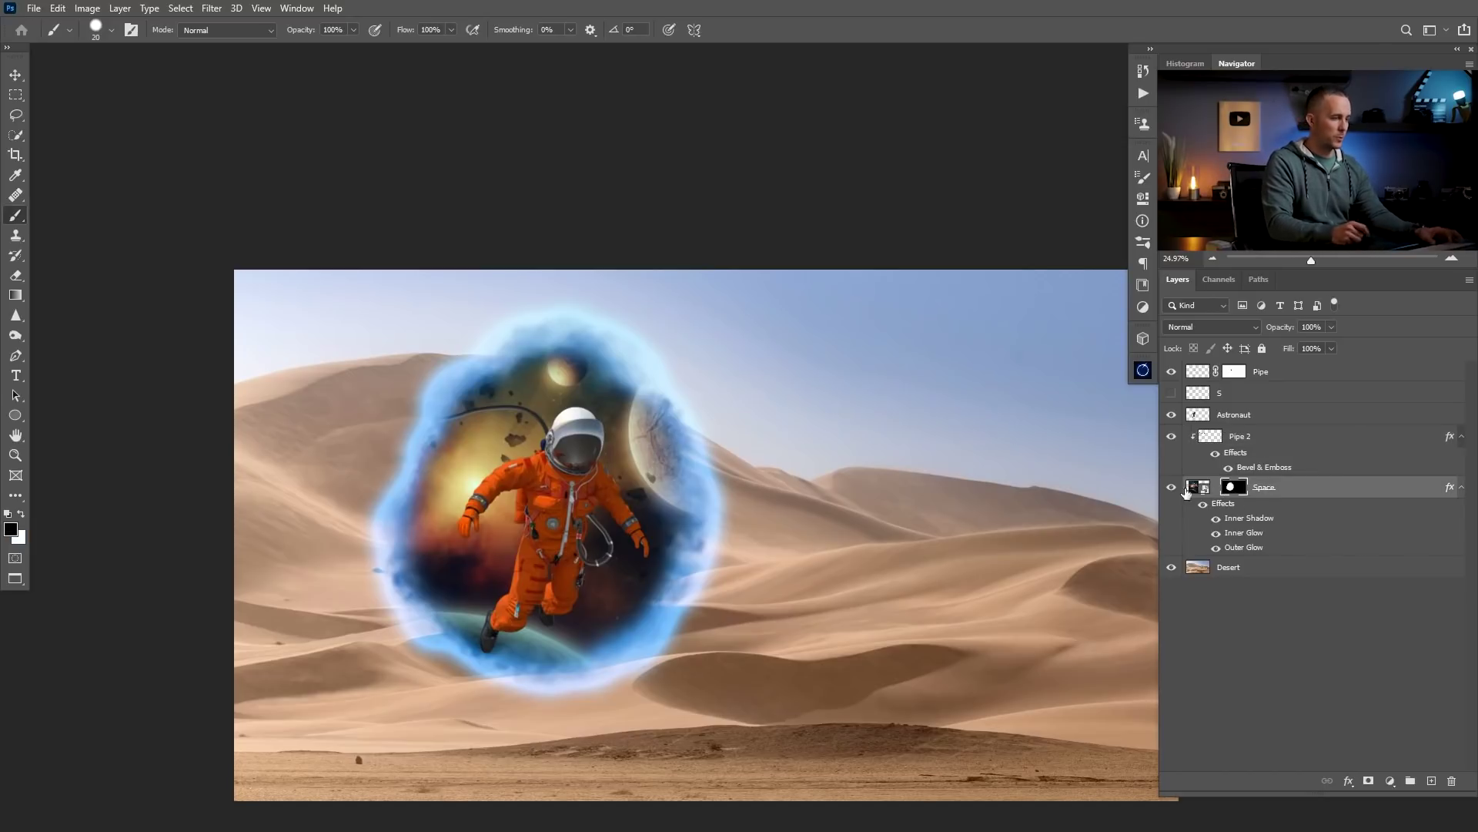
right_click(680, 429)
double_click(928, 610)
key("bracketright")
key("bracketright")
key("bracketright")
key("bracketright")
key("bracketright")
key("bracketright")
key("bracketright")
left_click_drag(698, 397, 716, 435)
key("bracketleft")
key("bracketleft")
key("bracketleft")
key("bracketleft")
key("bracketleft")
mouse_move(658, 340)
left_mouse_down()
mouse_move(701, 458)
mouse_move(704, 519)
mouse_move(685, 423)
mouse_move(704, 449)
mouse_move(698, 466)
mouse_move(675, 390)
left_mouse_up()
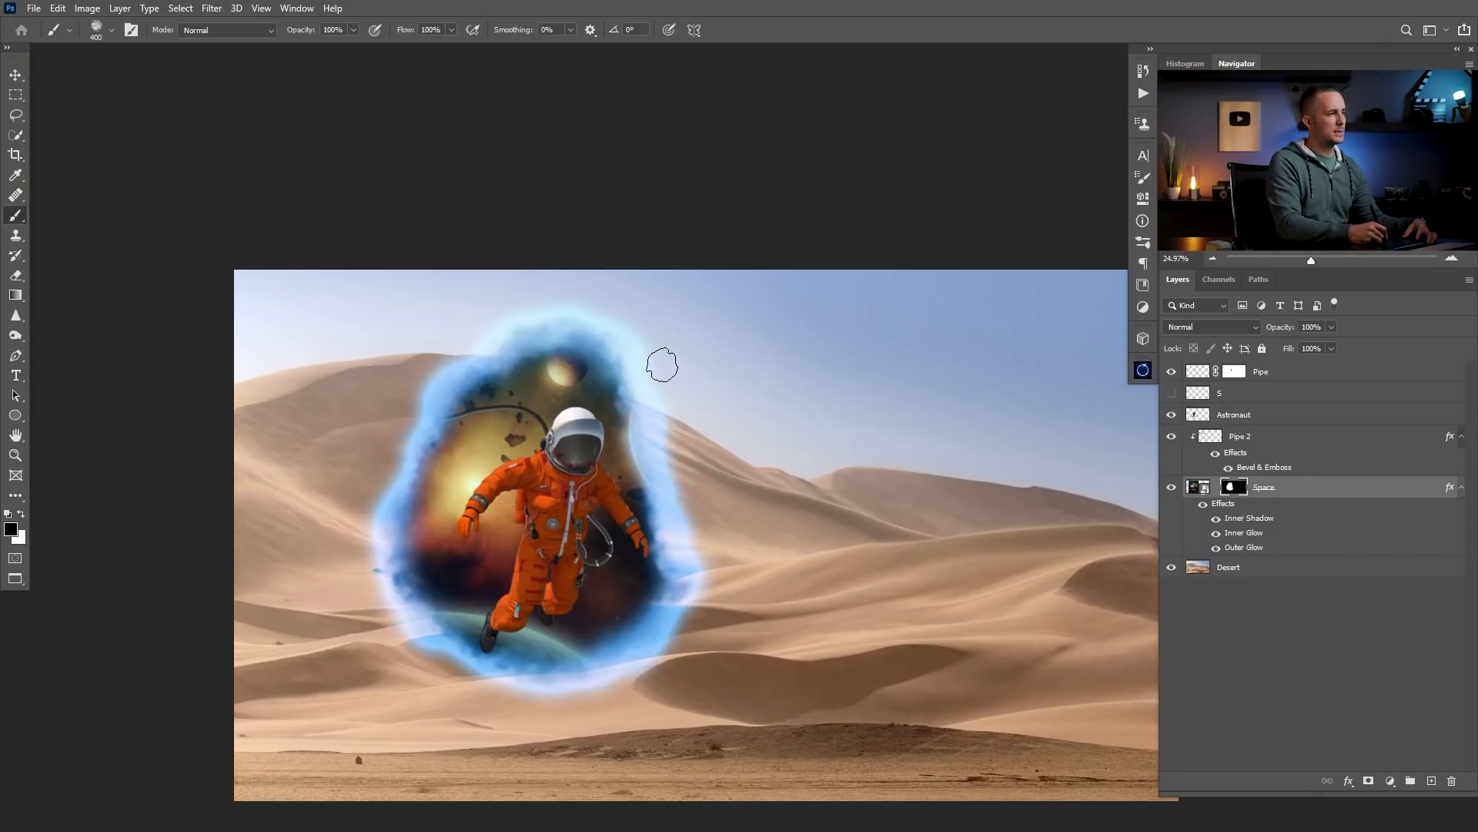
Paint white on the Space mask to extend the portal below the astronaut's feet and reshape its right side.
key("x")
mouse_move(512, 616)
left_mouse_down()
mouse_move(568, 650)
mouse_move(466, 623)
mouse_move(485, 642)
mouse_move(567, 656)
mouse_move(610, 619)
mouse_move(517, 657)
left_mouse_up()
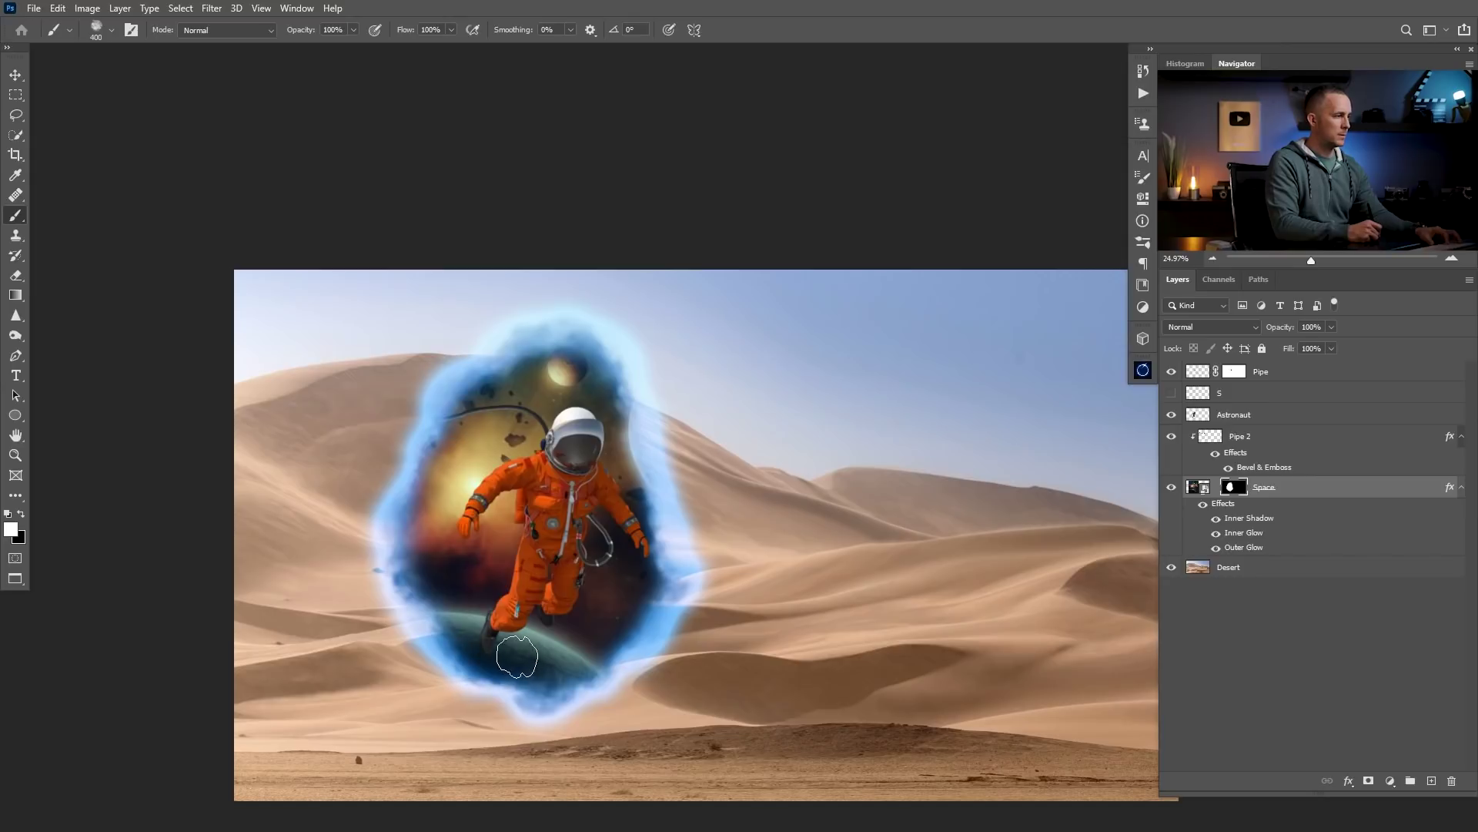
mouse_move(616, 456)
left_mouse_down()
mouse_move(609, 416)
mouse_move(629, 482)
mouse_move(619, 460)
mouse_move(620, 515)
mouse_move(642, 522)
mouse_move(642, 511)
mouse_move(639, 549)
left_mouse_up()
left_click_drag(613, 413, 633, 427)
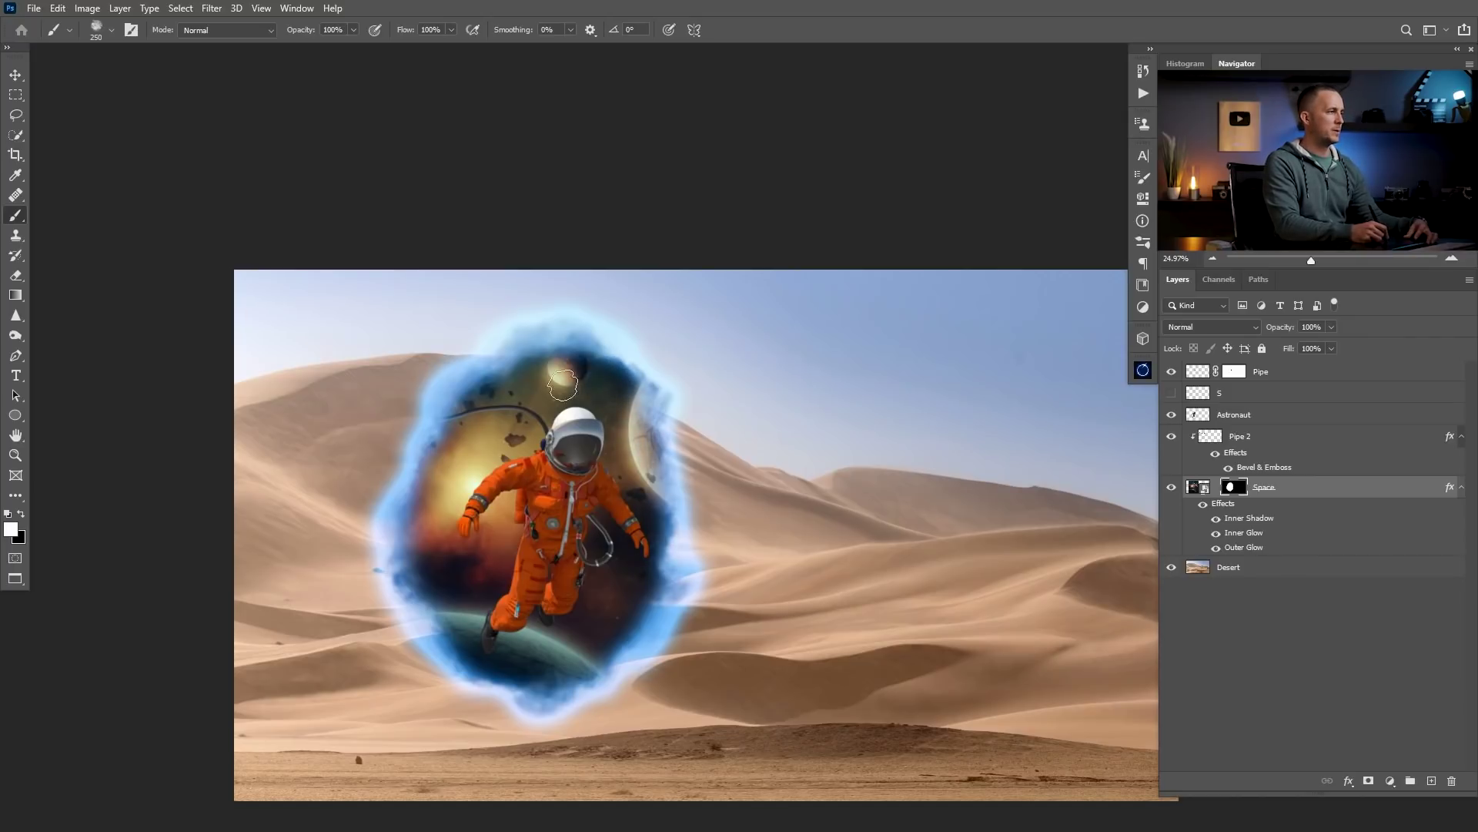
left_click_drag(637, 484, 633, 512)
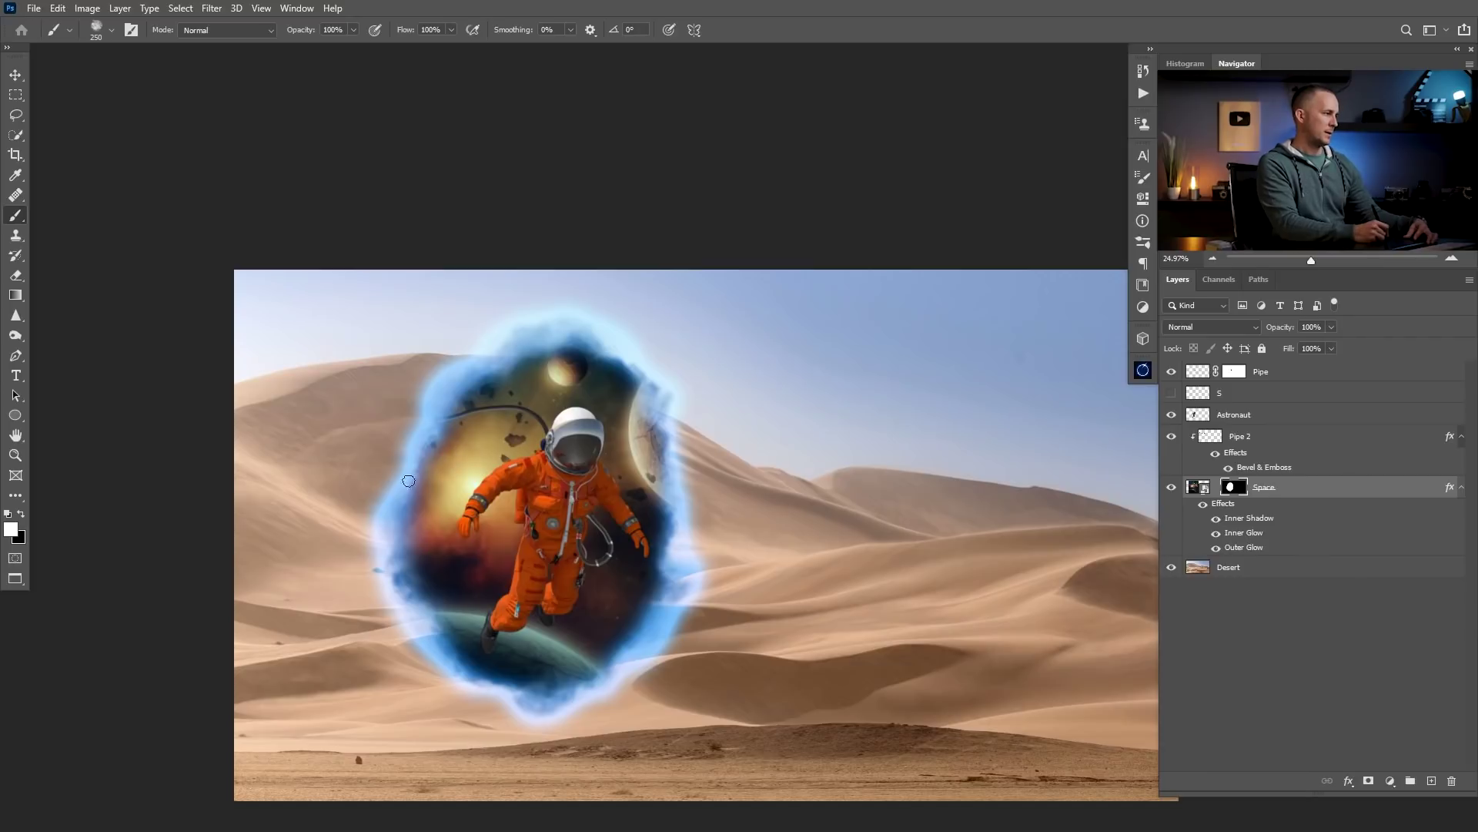
Trim the portal's outer left edge with a 250 px black brush, then try a 300 px stroke along the upper left and undo it.
key("x")
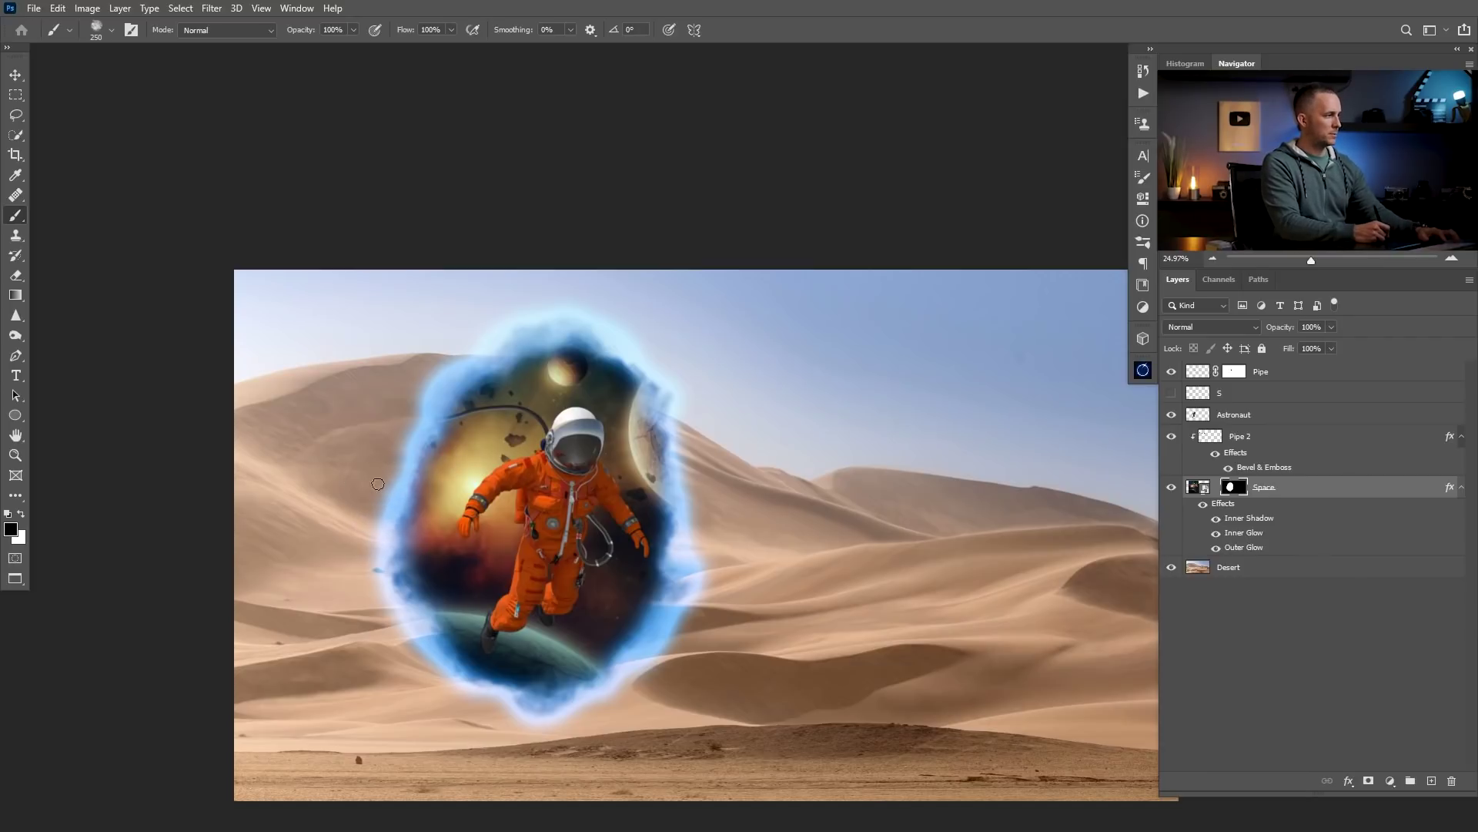
mouse_move(379, 588)
left_mouse_down()
mouse_move(387, 548)
mouse_move(400, 610)
left_mouse_up()
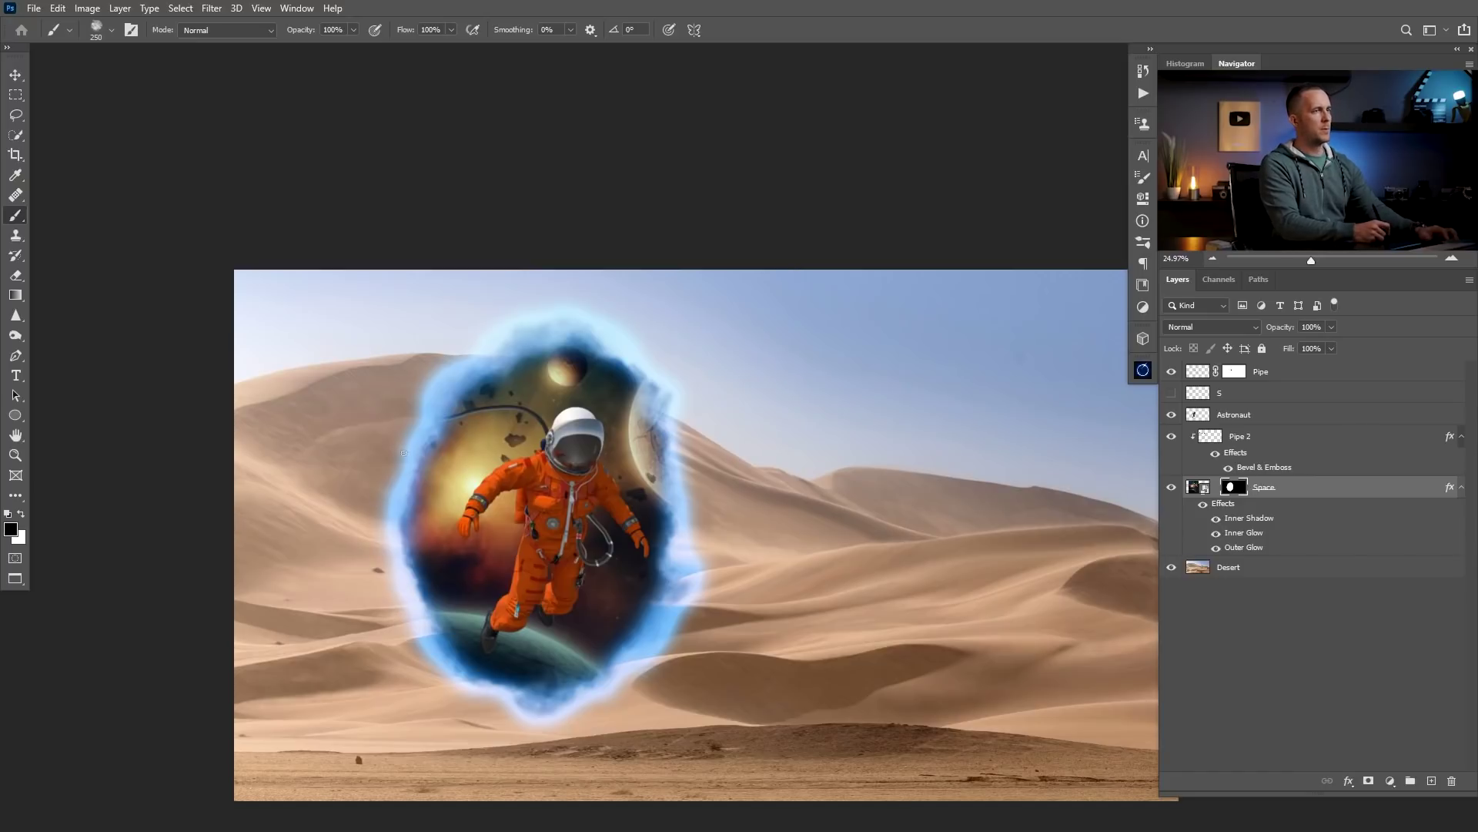
left_click_drag(417, 379, 379, 462)
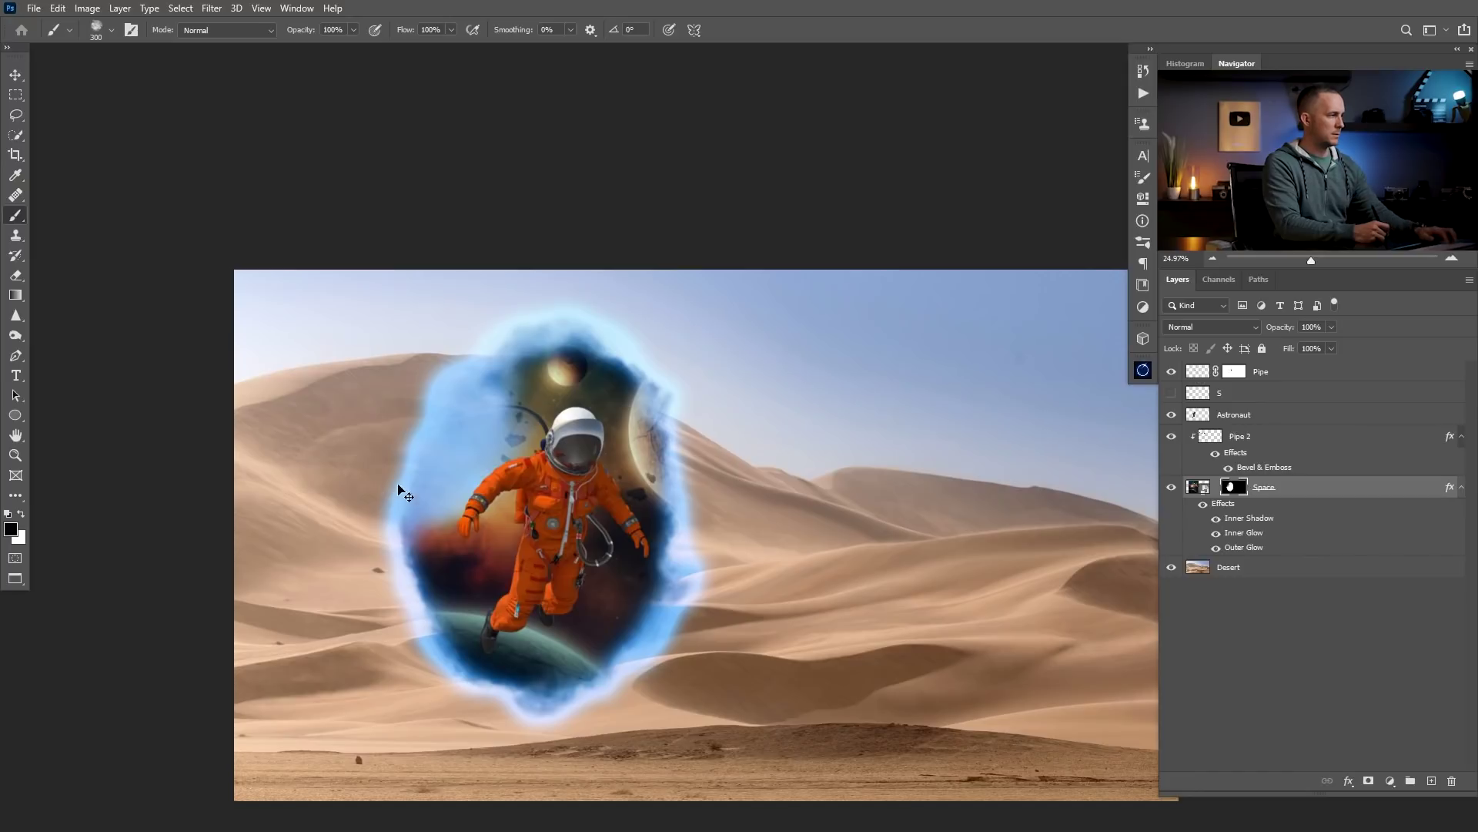
key("ctrl+z")
Paint white with a 300 px brush on the Space mask to rebuild the portal's lower left edge, then enlarge the brush to 500 px.
key("x")
mouse_move(433, 597)
left_mouse_down()
mouse_move(412, 609)
mouse_move(442, 614)
left_mouse_up()
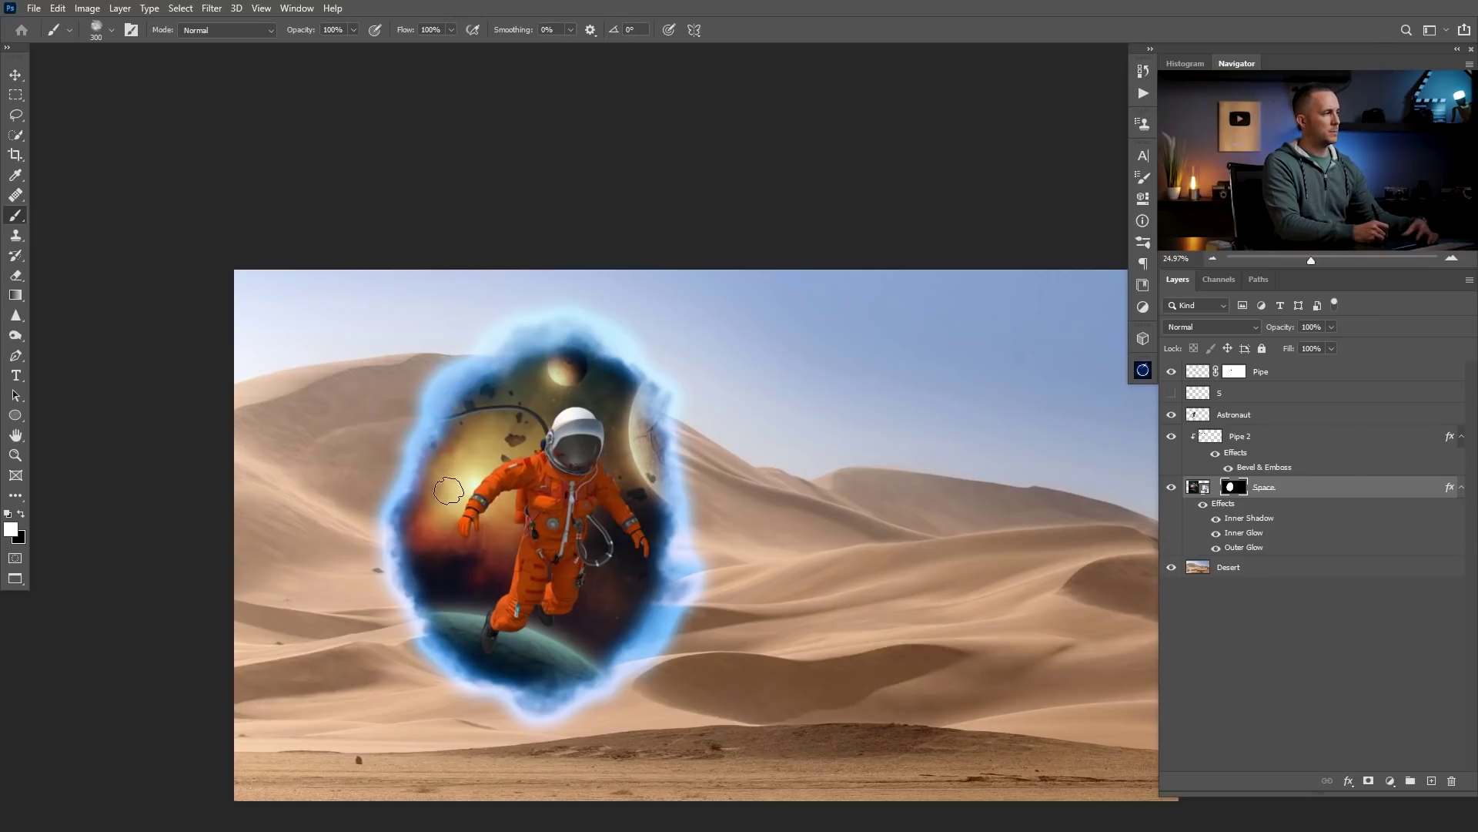
key("bracketright")
key("bracketright")
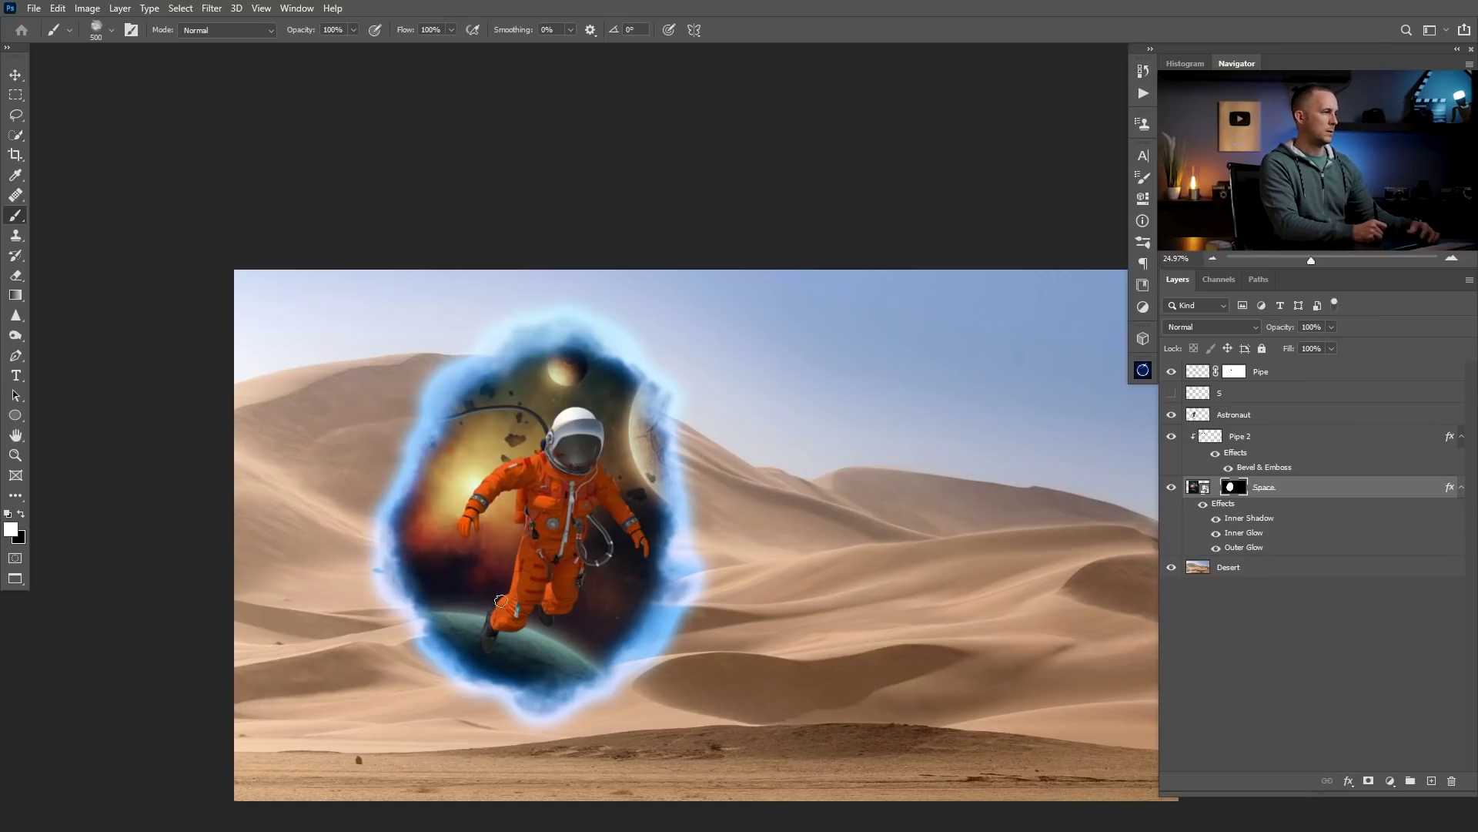
Warp the Space layer's portal by pulling its left side and upper right edge inward toward the astronaut.
key("ctrl+t")
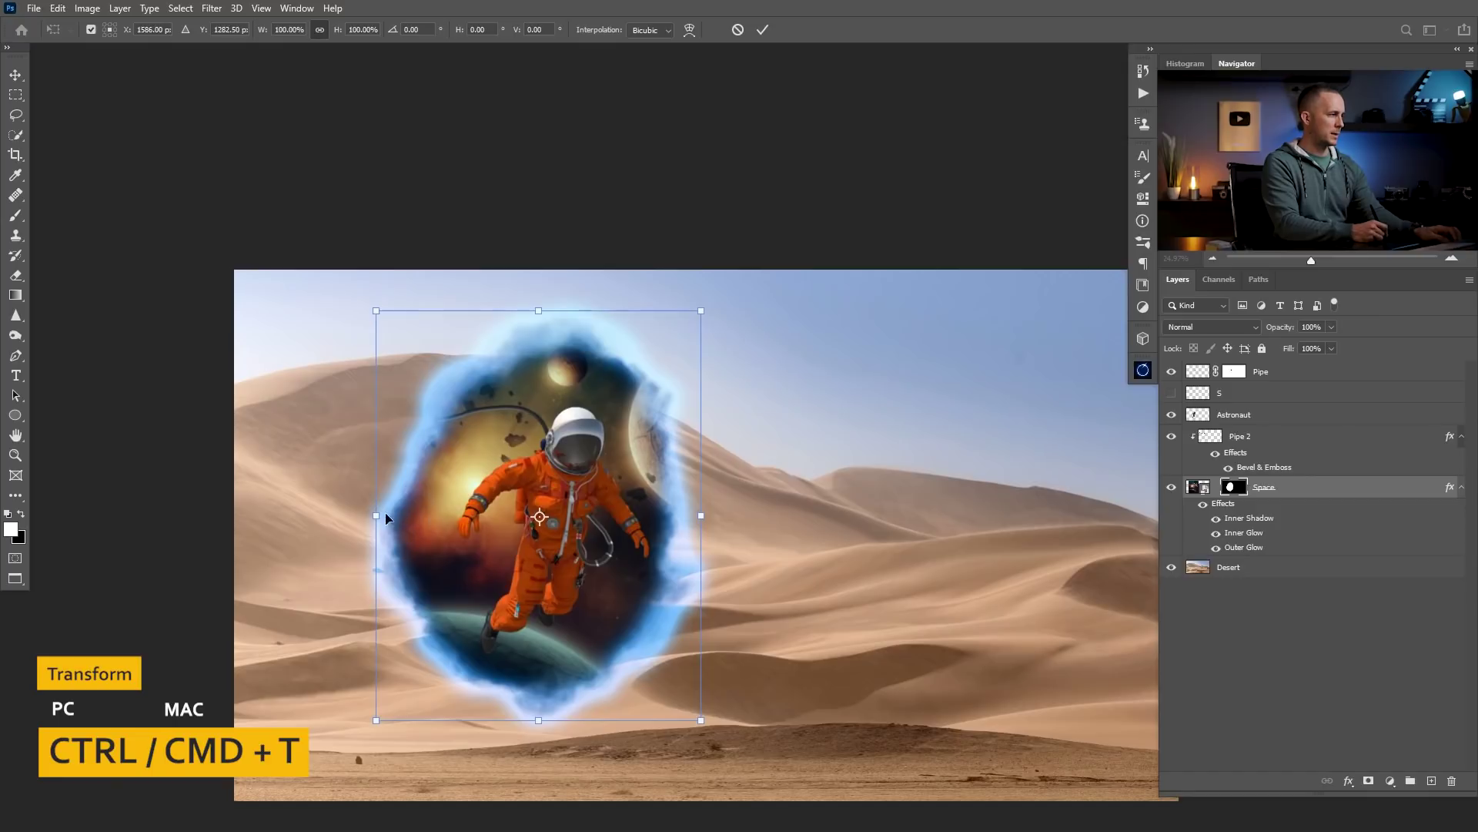
right_click(414, 522)
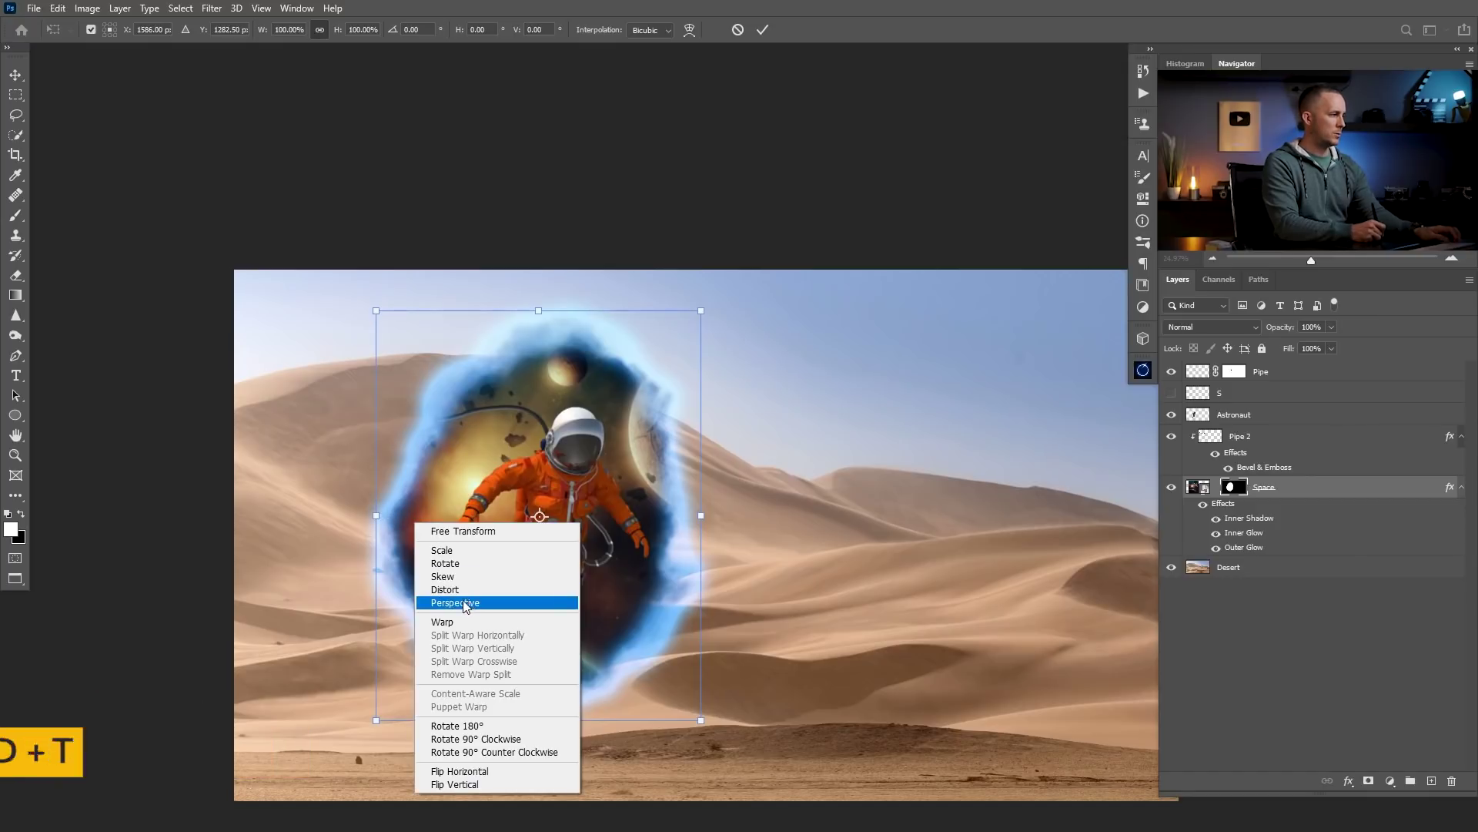
left_click(462, 621)
left_click_drag(402, 519, 431, 493)
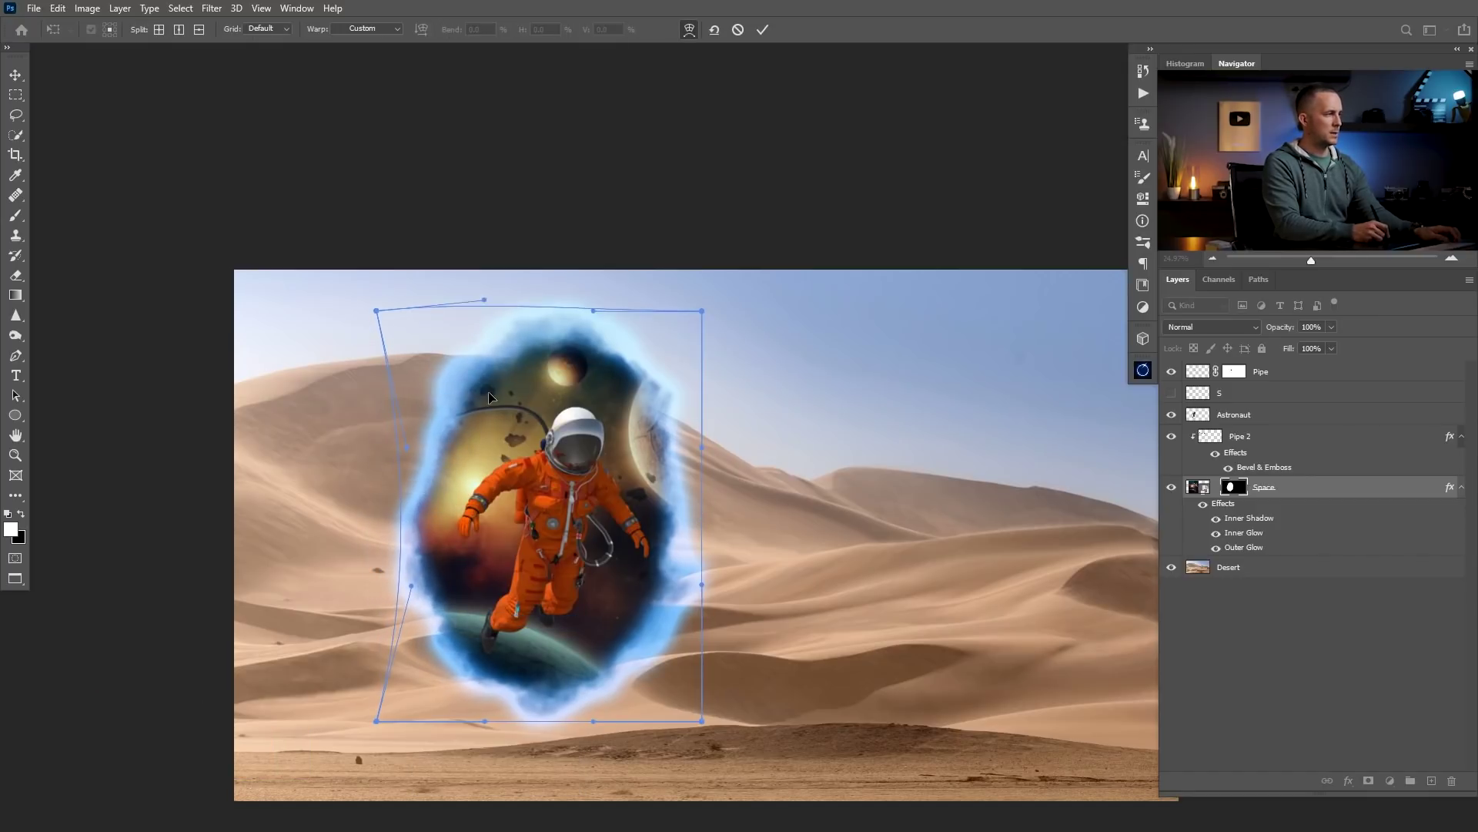
left_click_drag(685, 333, 630, 397)
left_click_drag(705, 447, 690, 447)
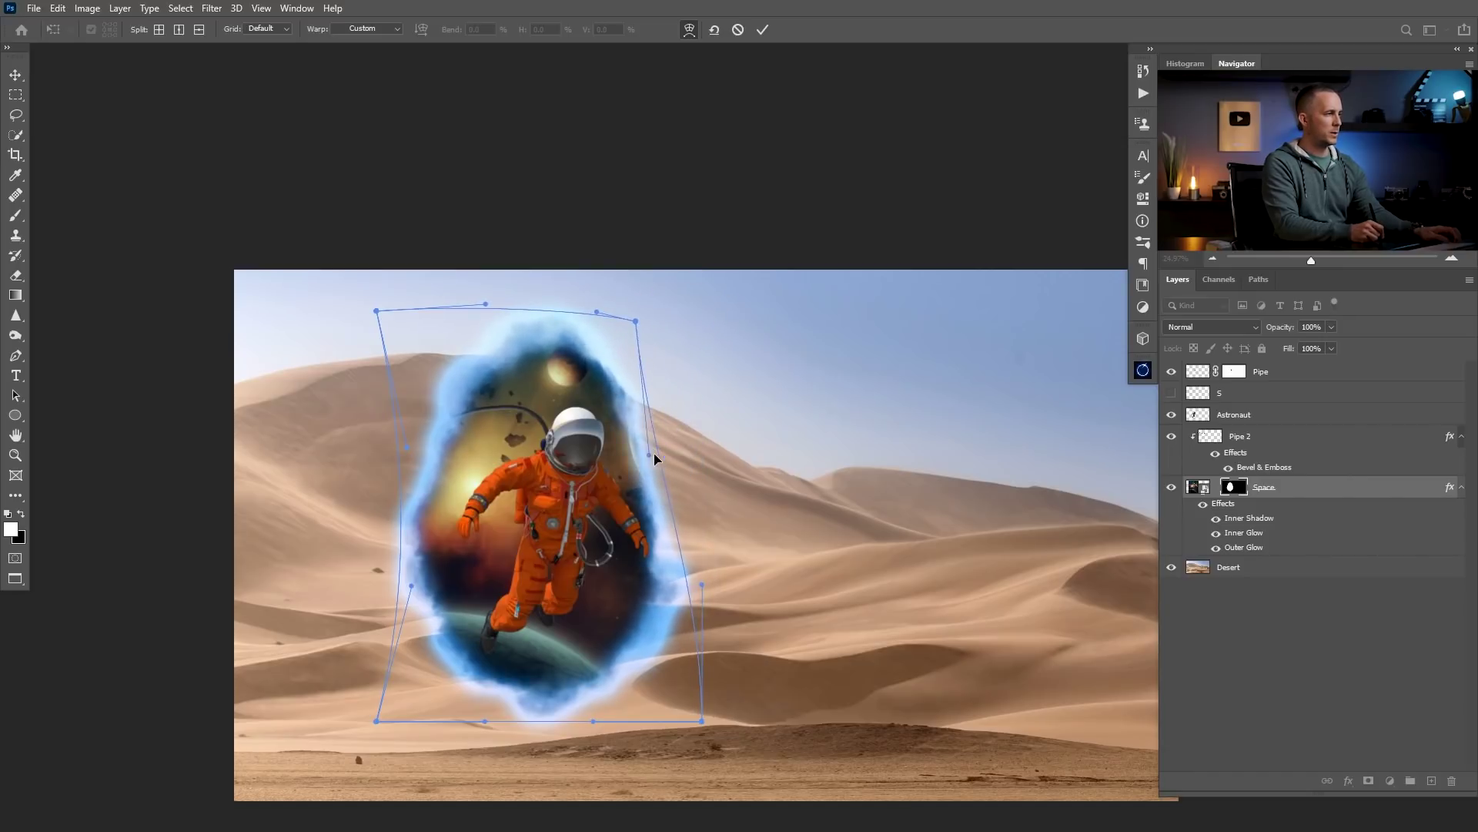
Refine the portal's warp by pulling the lower right side inward and adjusting both side edges.
left_click_drag(706, 585, 663, 531)
left_click_drag(462, 483, 479, 480)
mouse_move(644, 377)
left_mouse_down()
mouse_move(677, 380)
mouse_move(641, 373)
left_mouse_up()
mouse_move(428, 510)
left_mouse_down()
mouse_move(419, 517)
mouse_move(443, 519)
left_mouse_up()
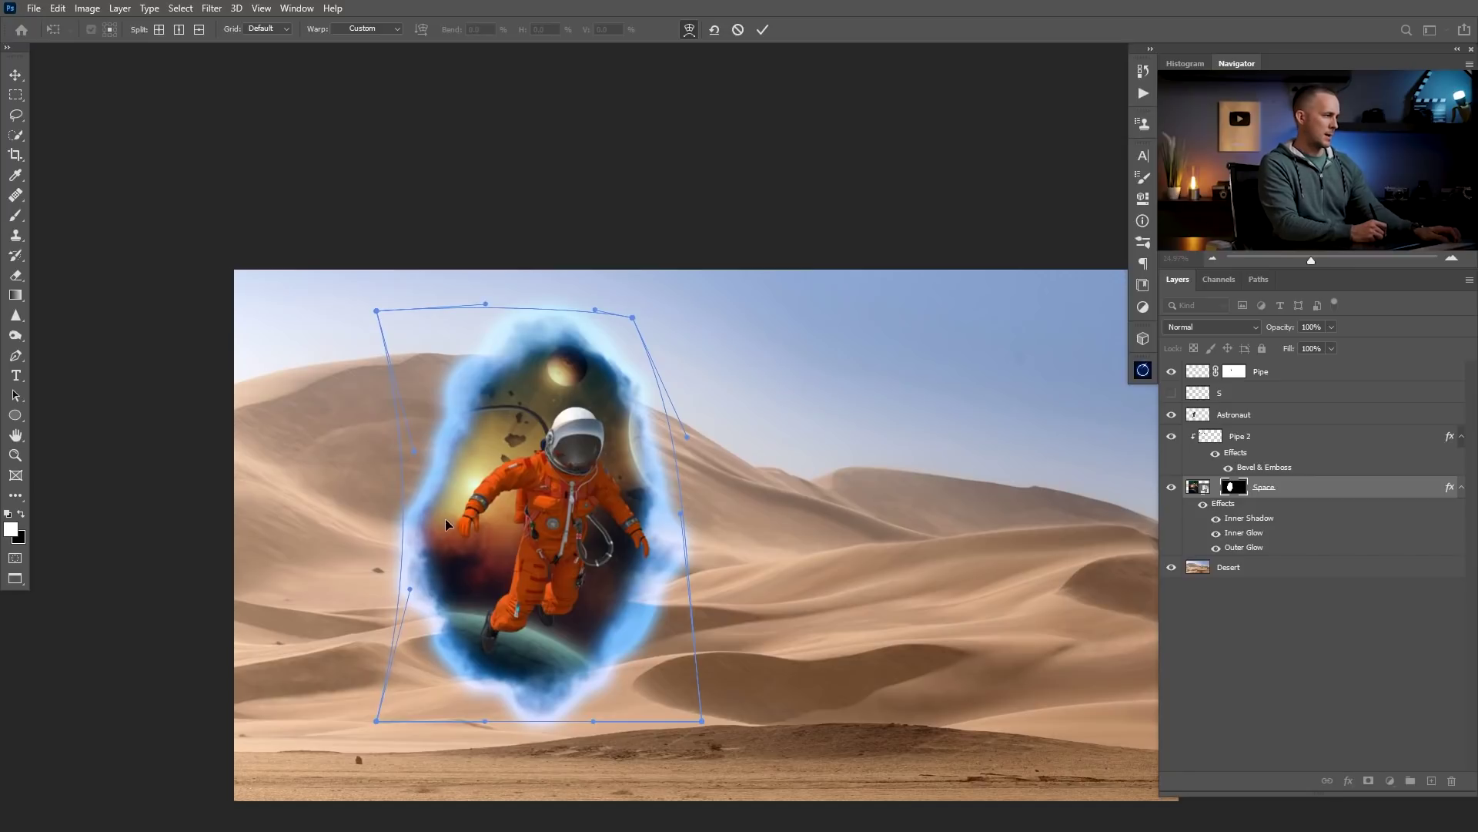
left_click_drag(647, 510, 653, 509)
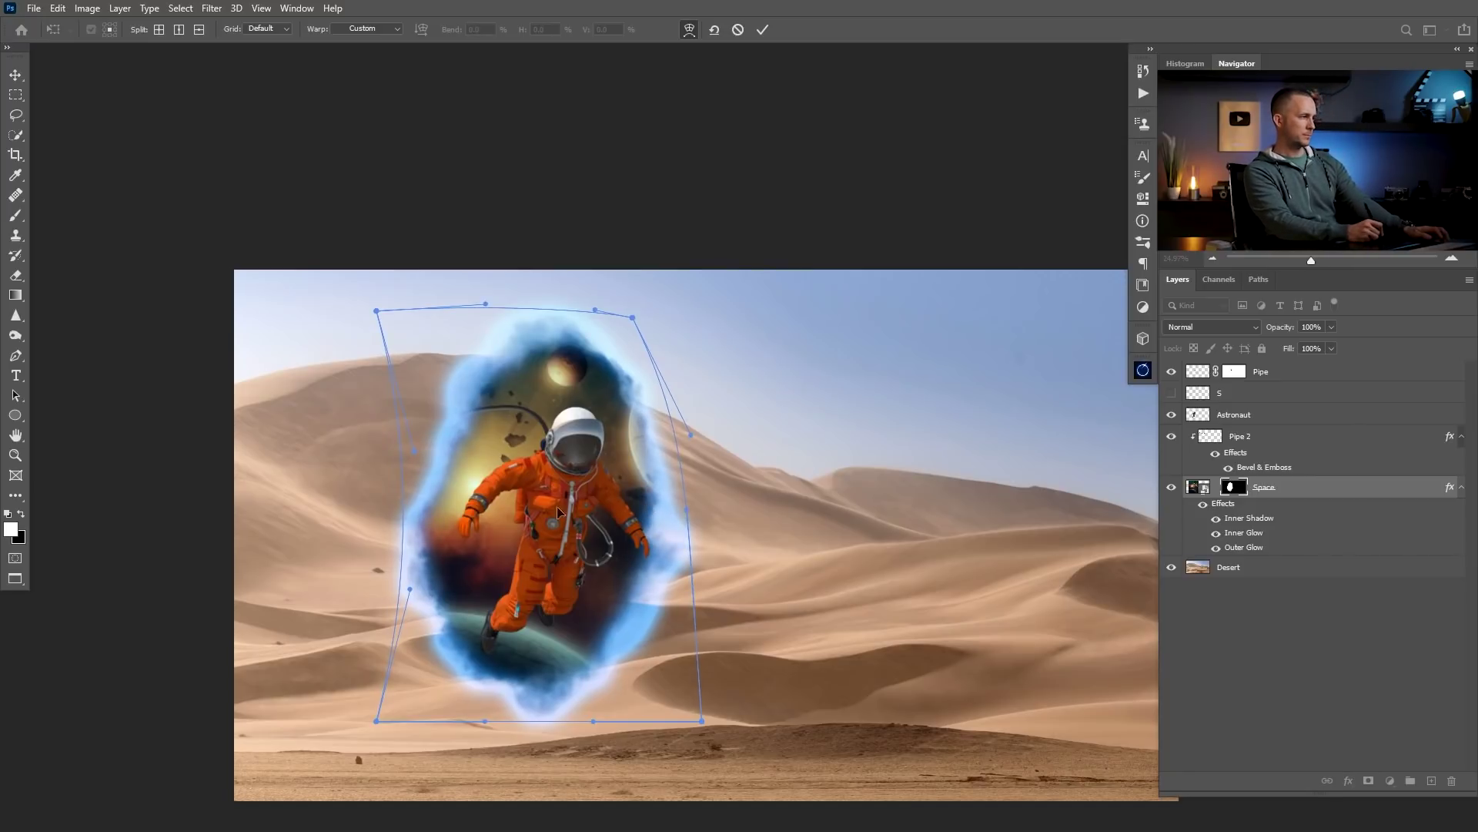
Warp the portal's bottom edge upward so the astronaut's lower foot reaches over the glowing rim.
left_click_drag(526, 673, 517, 651)
left_click_drag(511, 642, 541, 670)
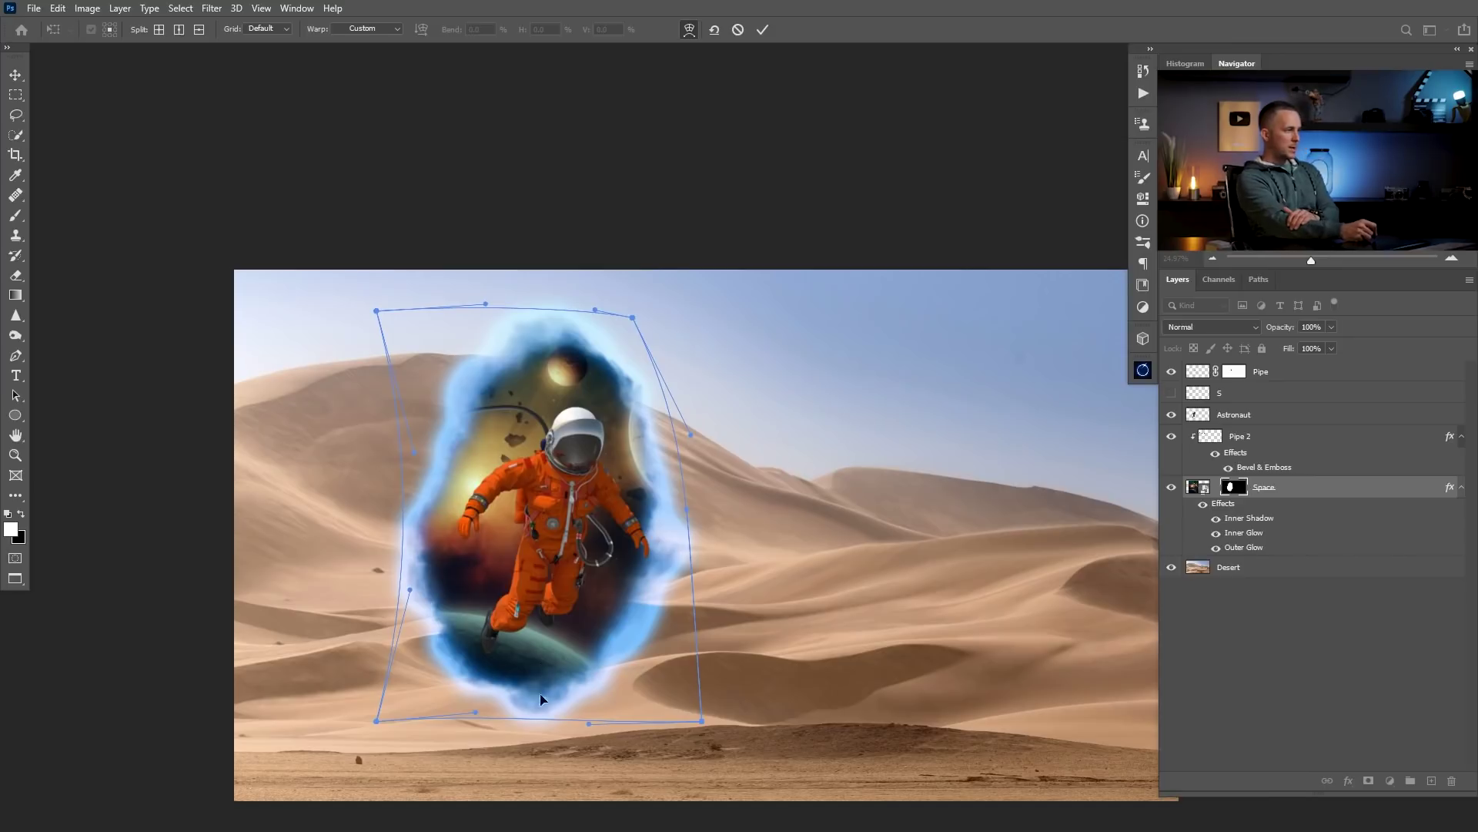
left_click_drag(549, 675, 548, 634)
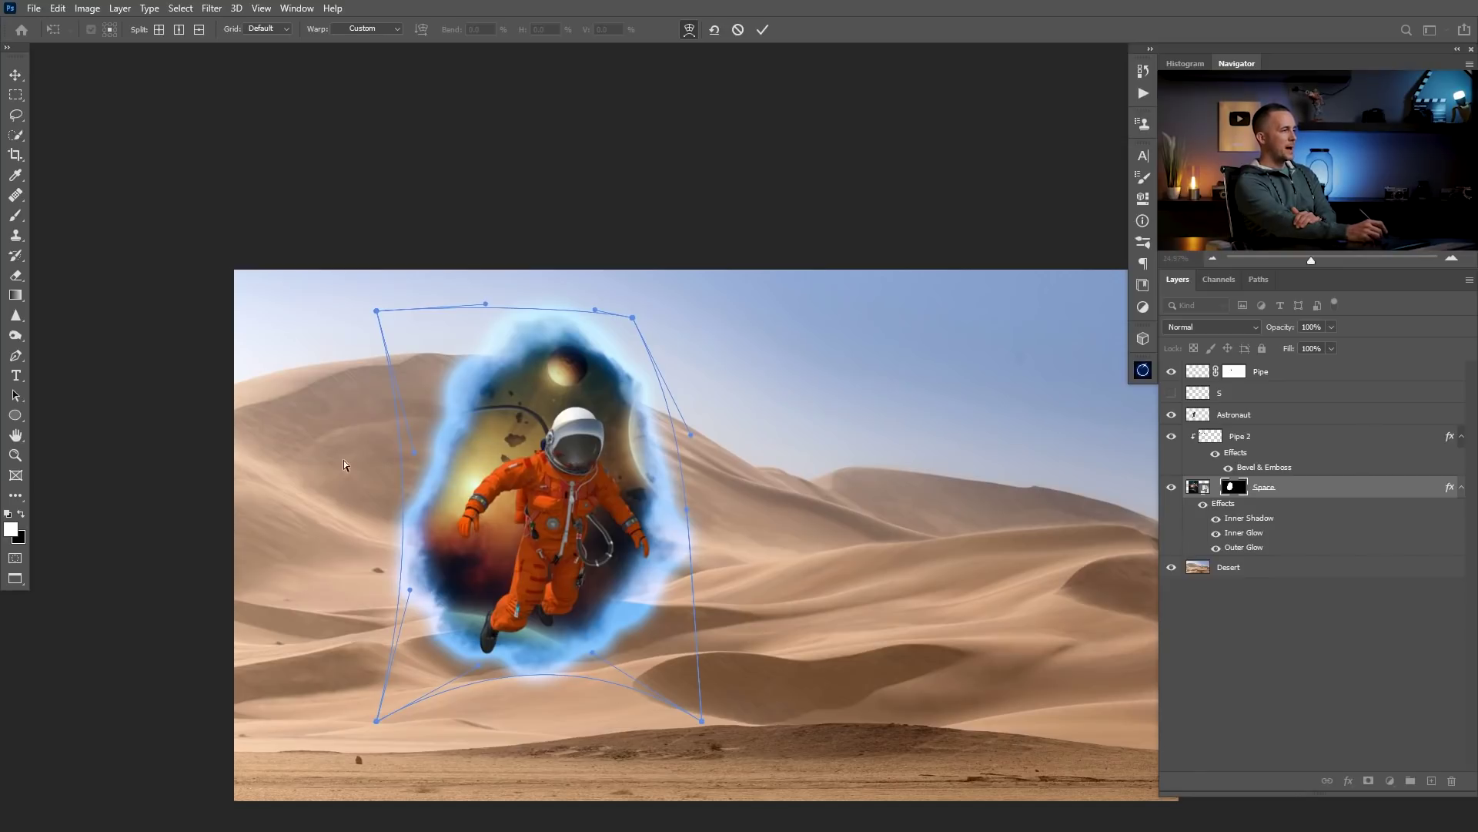
Warp the portal's top edge downward, fine-tune its upper sides and apply the warp.
left_click_drag(474, 437, 552, 357)
left_click_drag(630, 414, 642, 418)
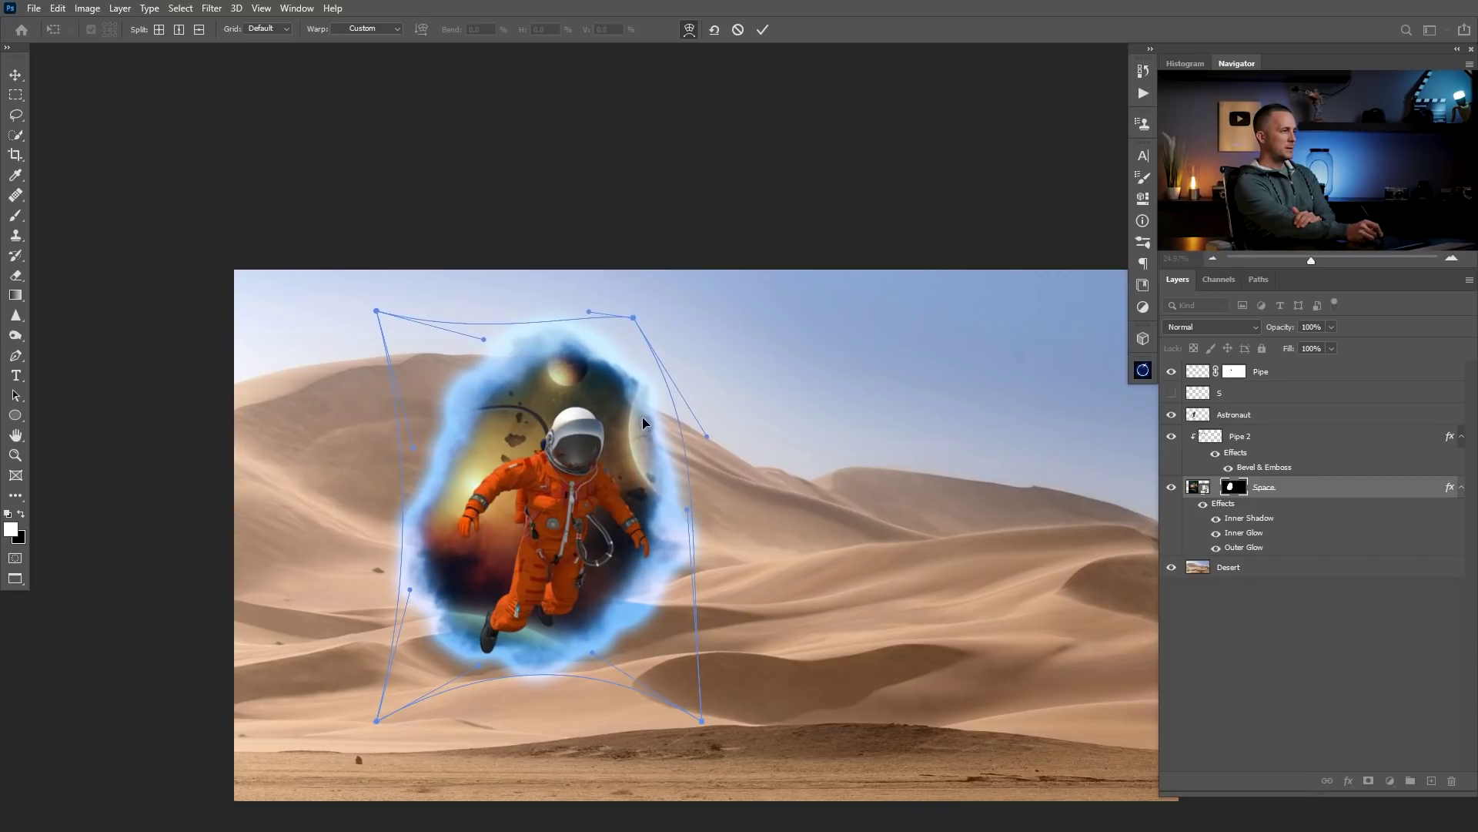
left_click_drag(499, 431, 509, 430)
left_click_drag(651, 467, 643, 515)
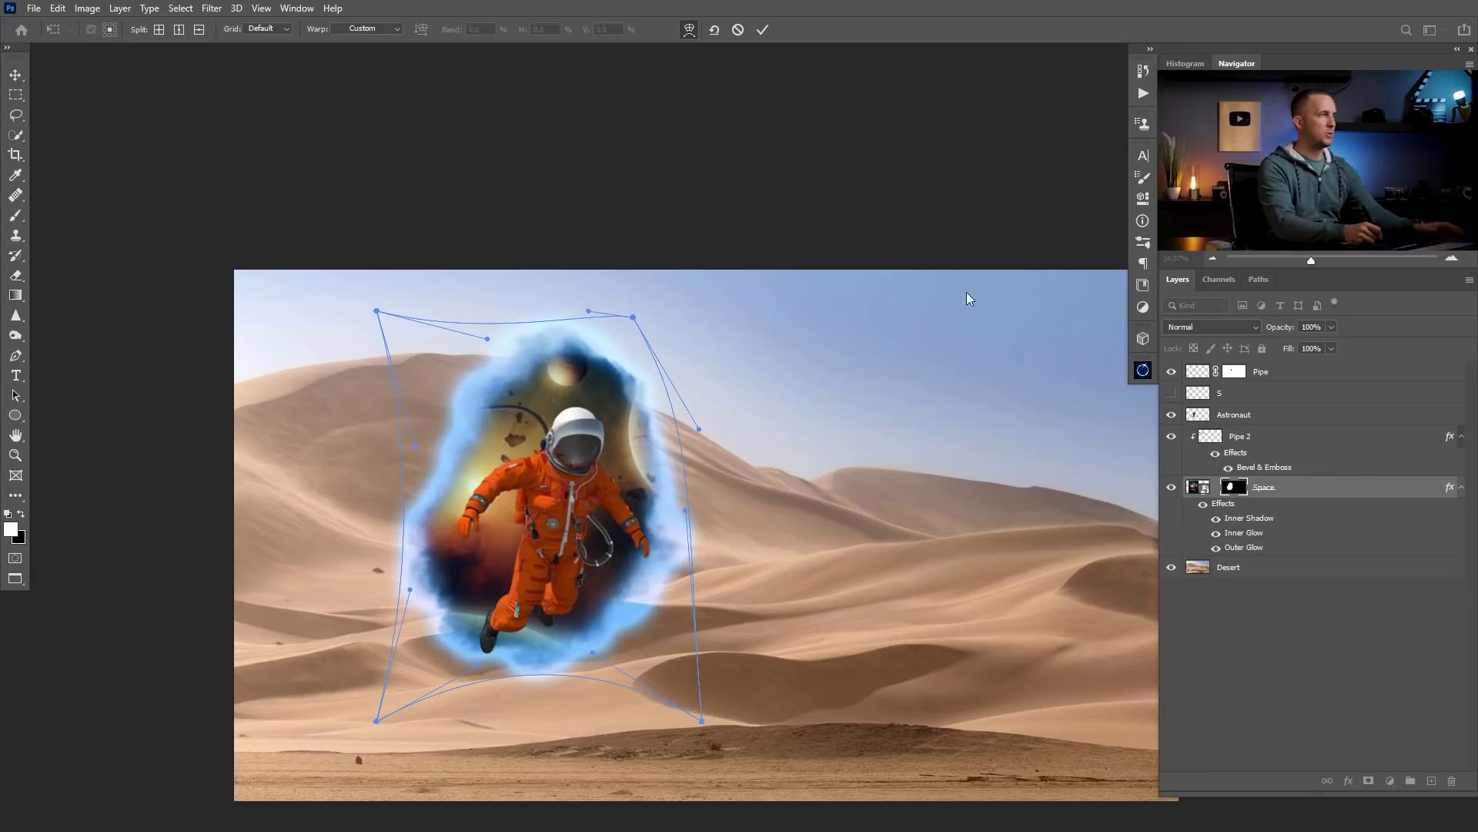
left_click(762, 29)
key("b")
scroll(724, 532, "down", 1)
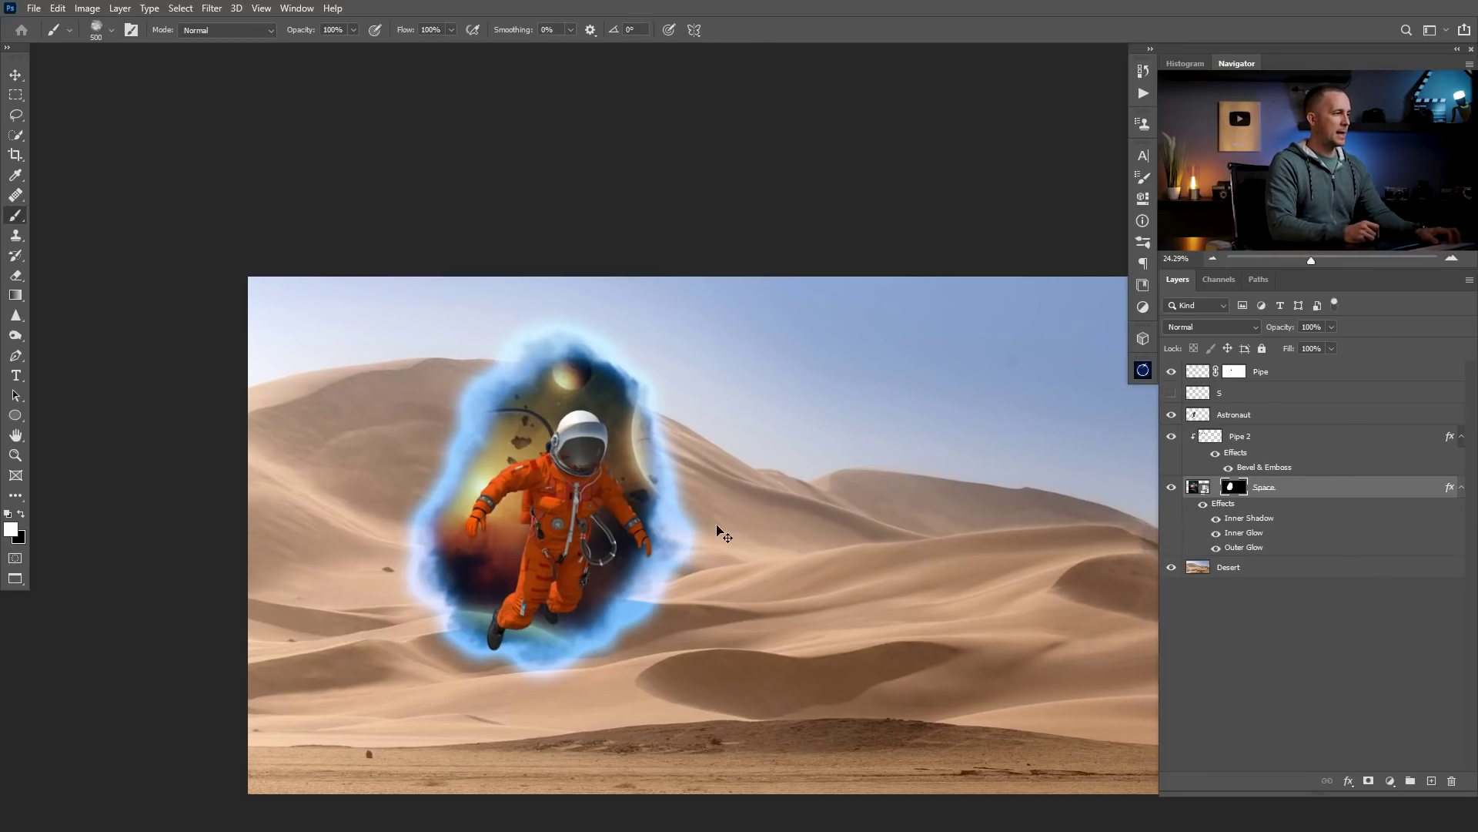
left_click_drag(735, 527, 675, 439)
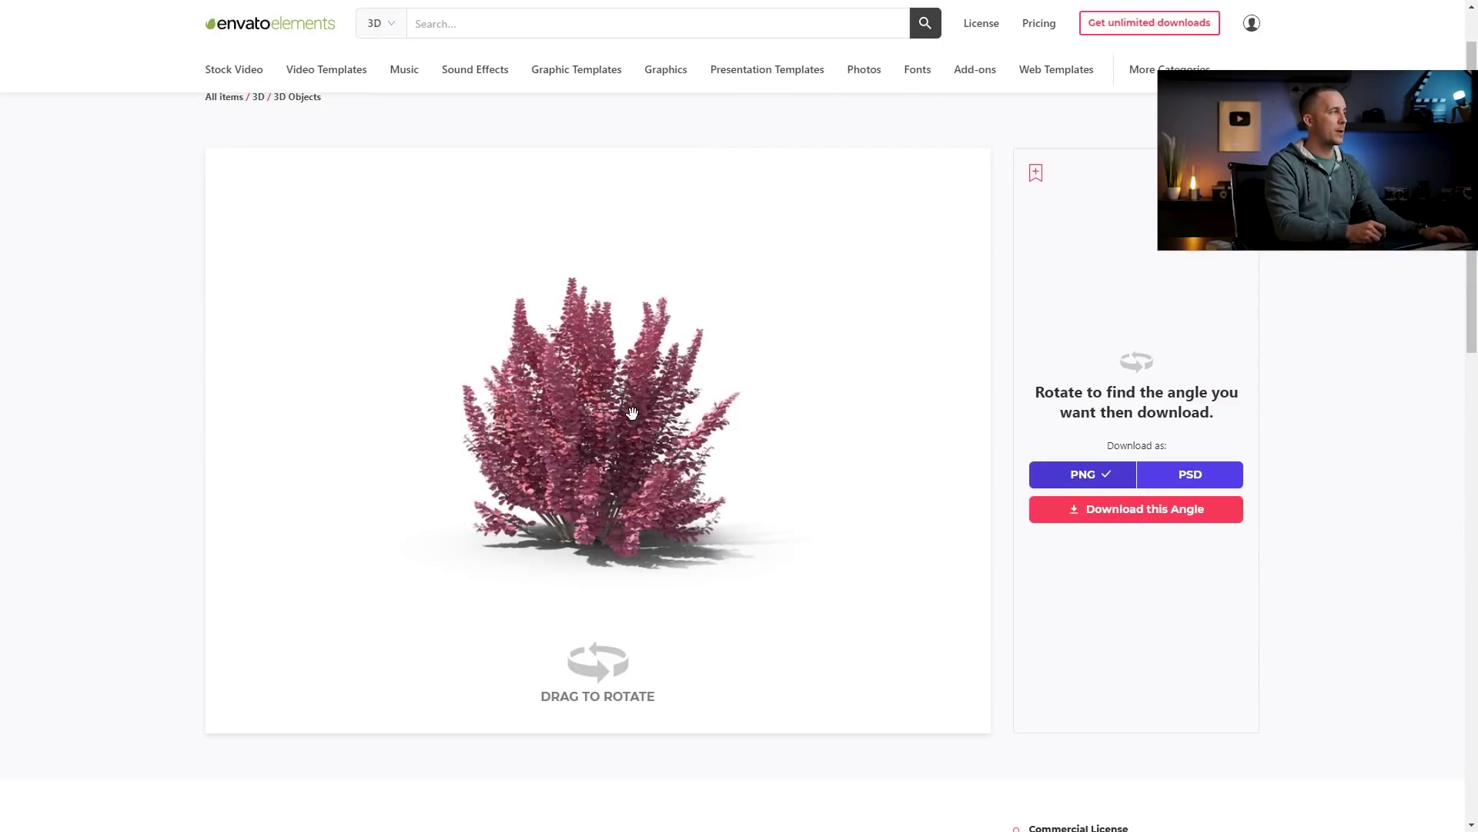
Rotate the barberry plant 3D object on Envato Elements and download that angle as a PNG.
left_click_drag(632, 413, 618, 451)
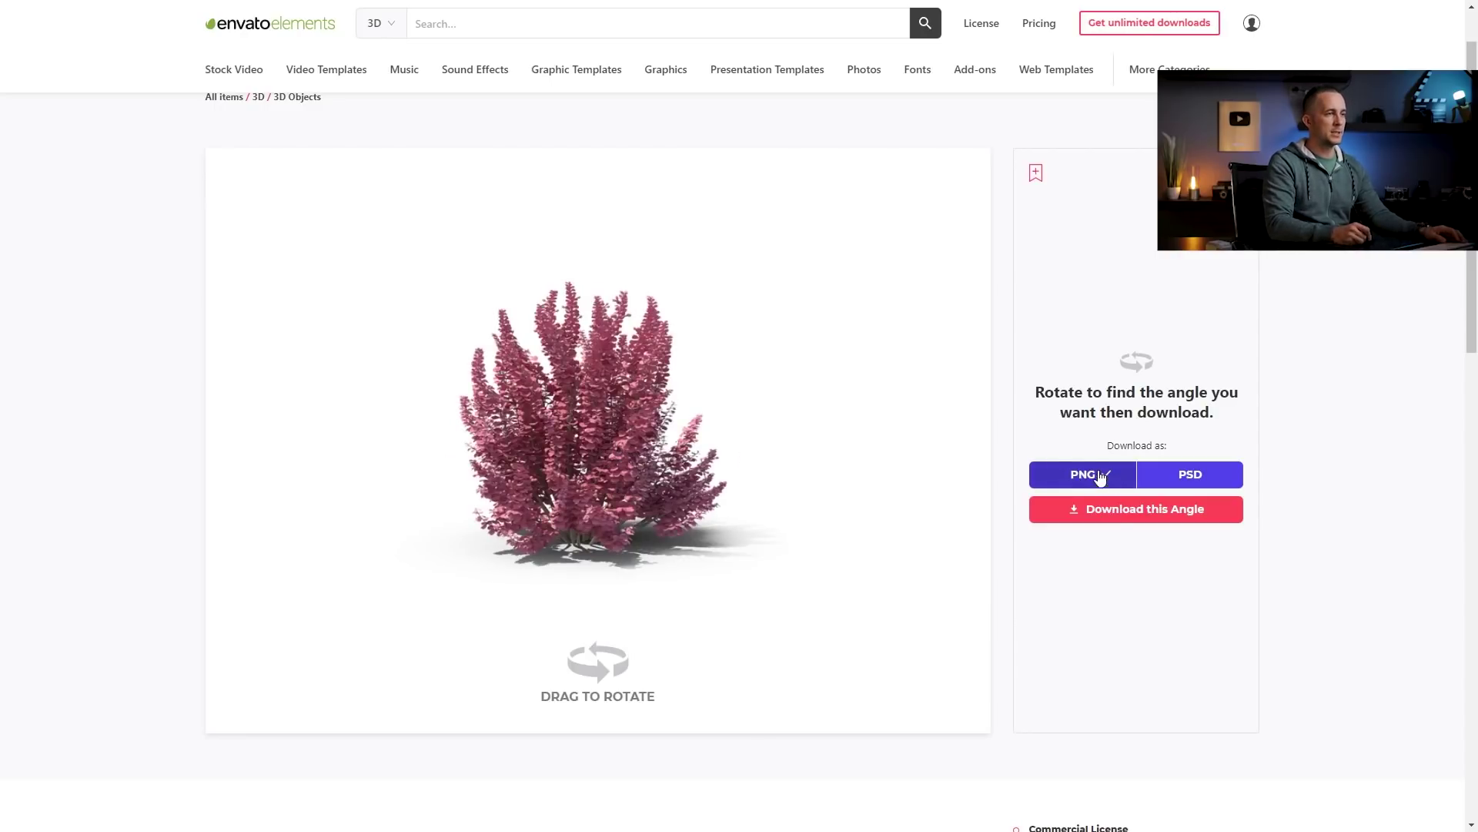
left_click(1117, 514)
View the US Advanced Crew Escape Suit ACES 3D object and rotate it to a different angle.
left_click(660, 337)
left_click(715, 514)
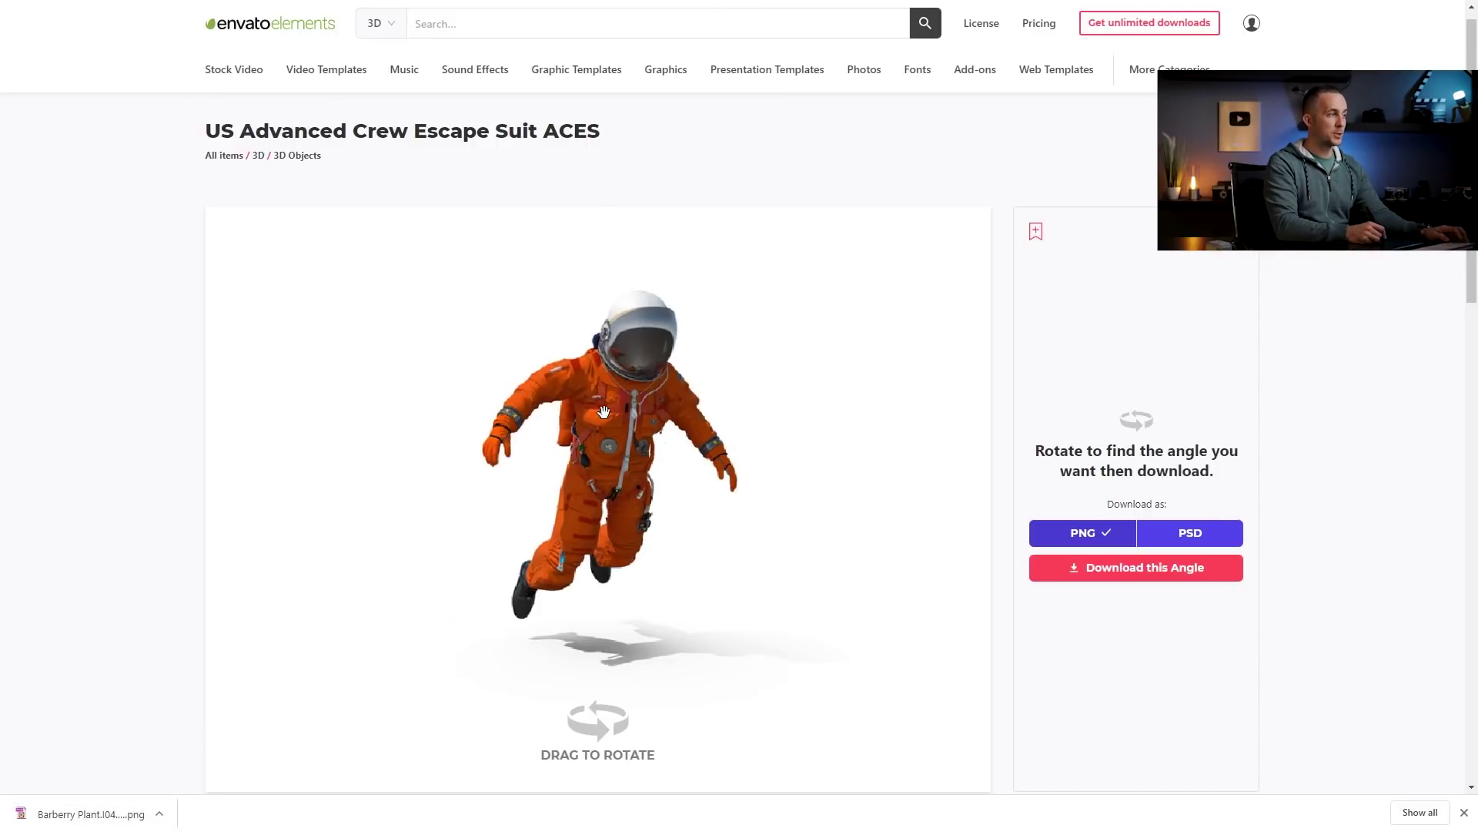
left_click_drag(604, 413, 646, 437)
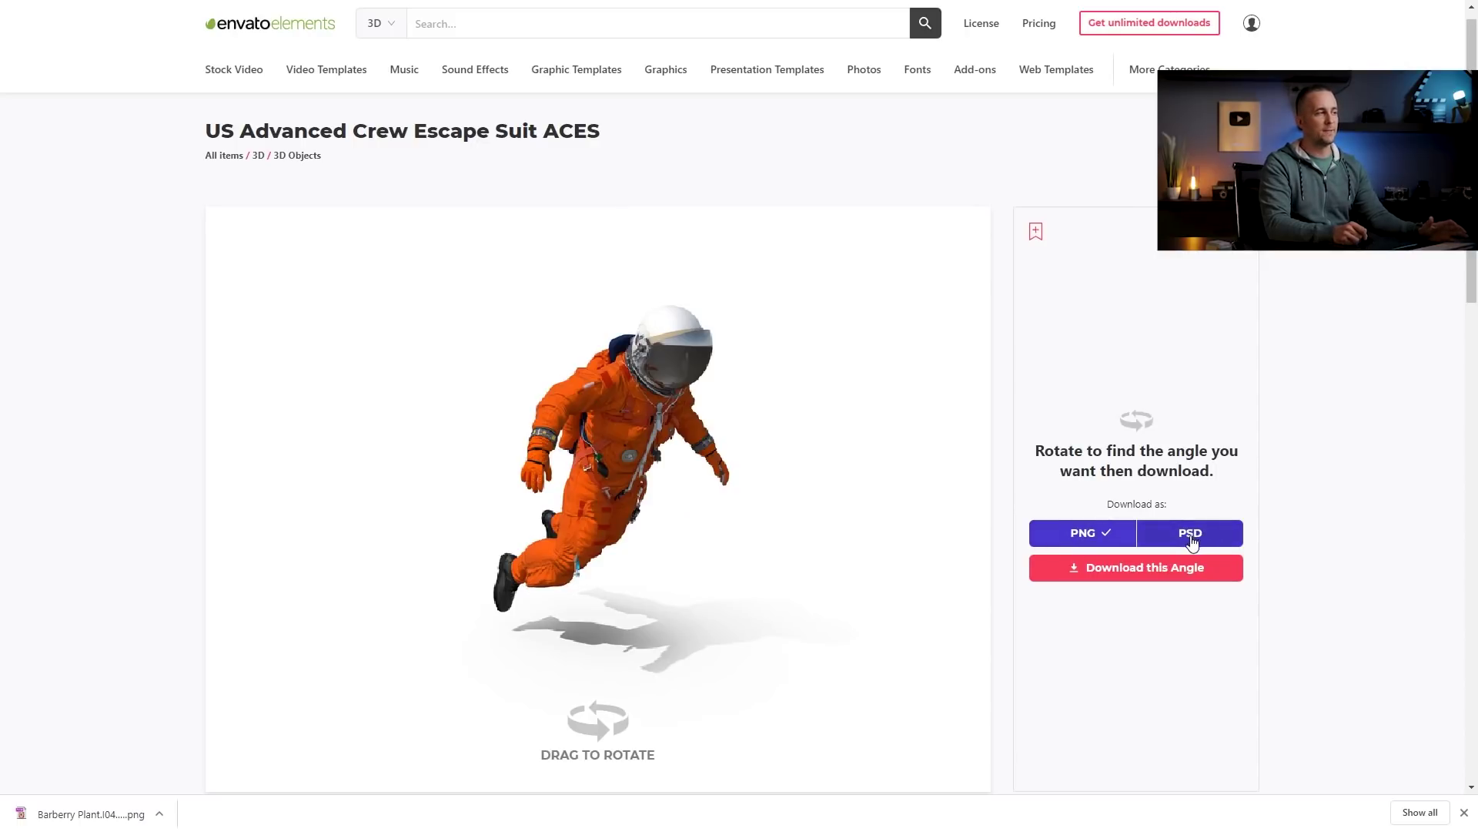
left_click_drag(712, 636, 608, 472)
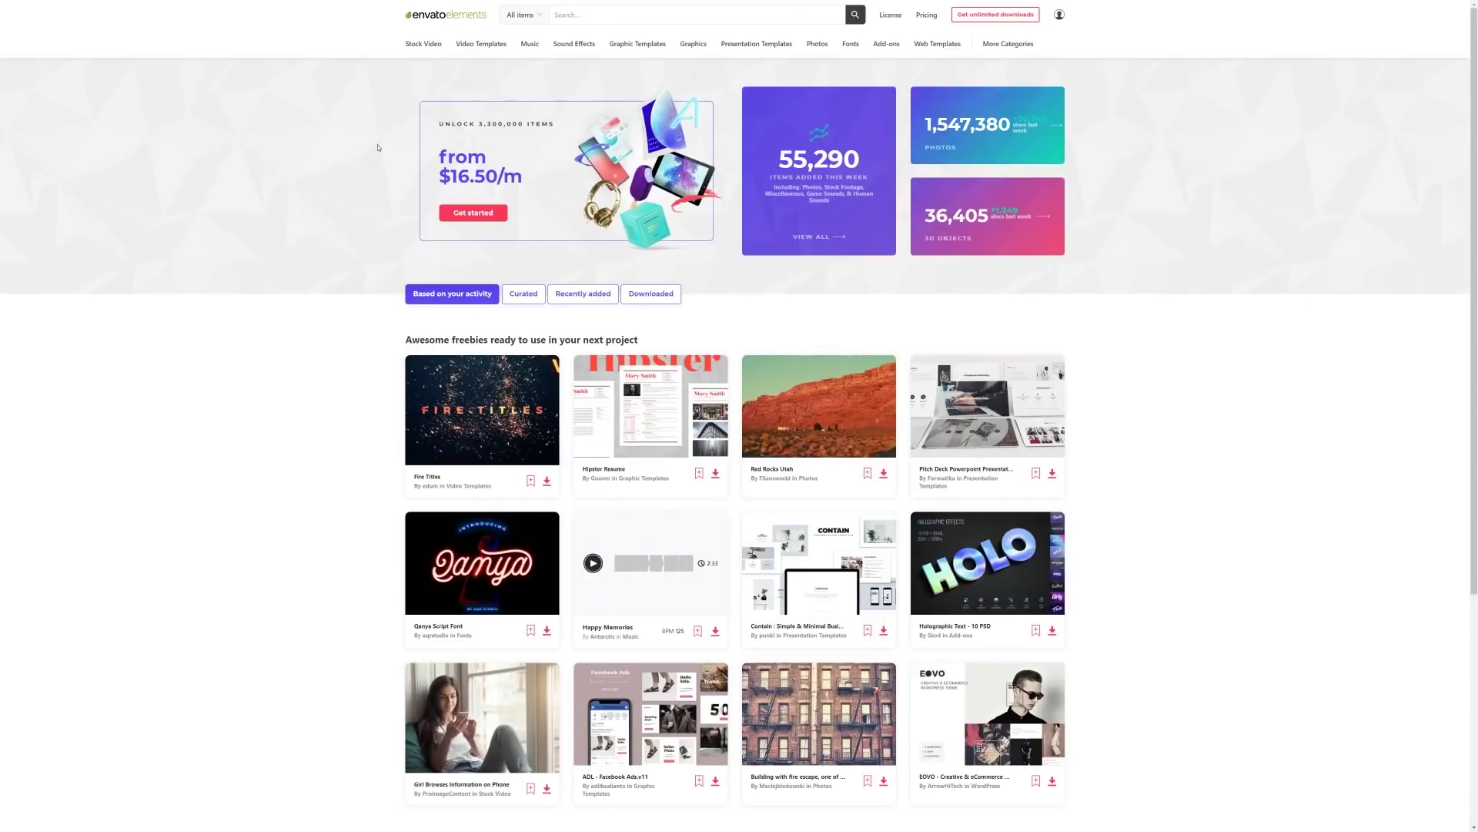
Browse the Envato Elements catalogue, including its home page, music, fire add-ons, 3D objects and photo categories.
scroll(356, 185, "down", 5)
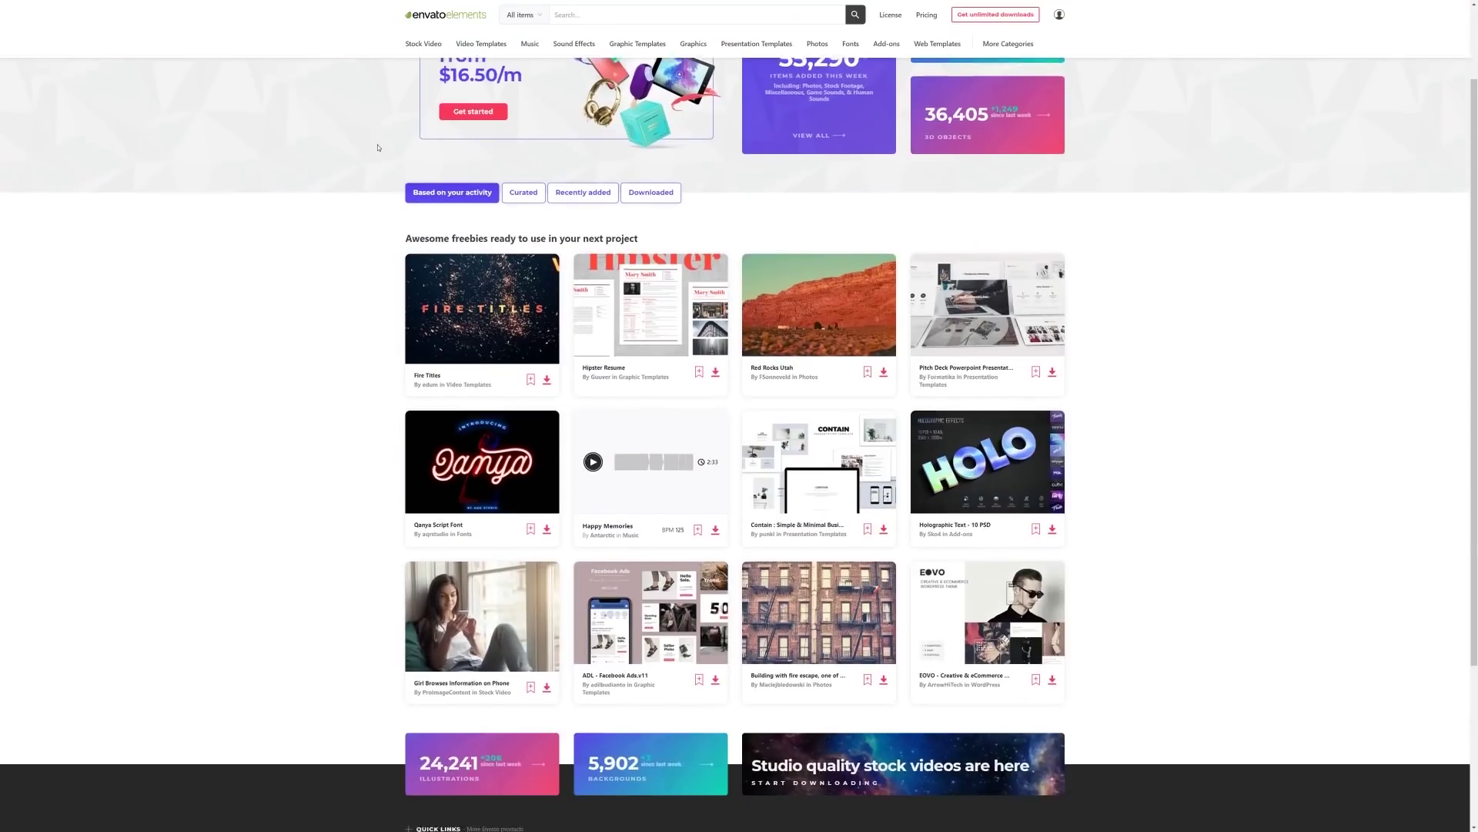
scroll(357, 185, "up", 5)
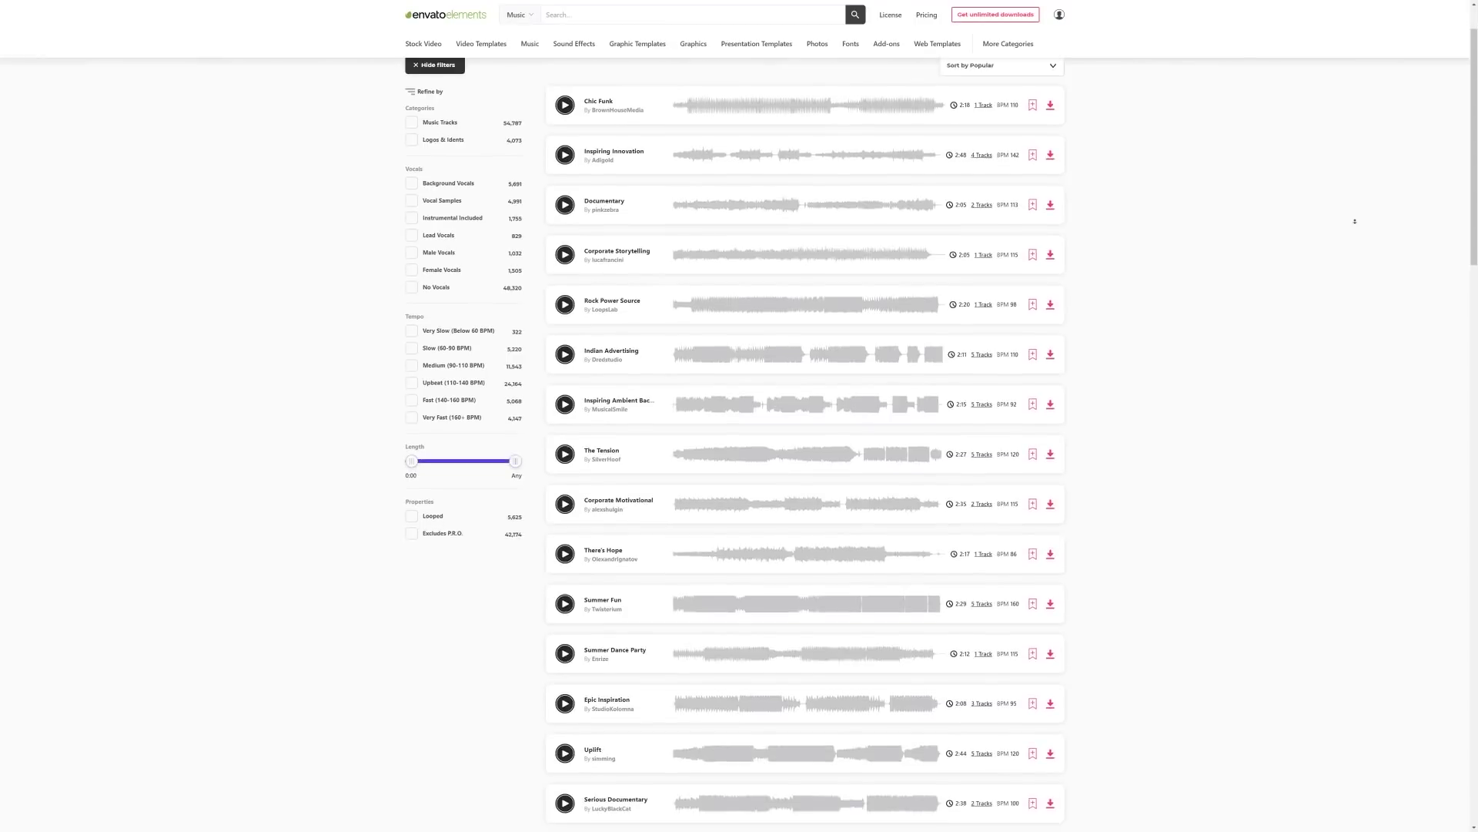
scroll(1353, 221, "down", 10)
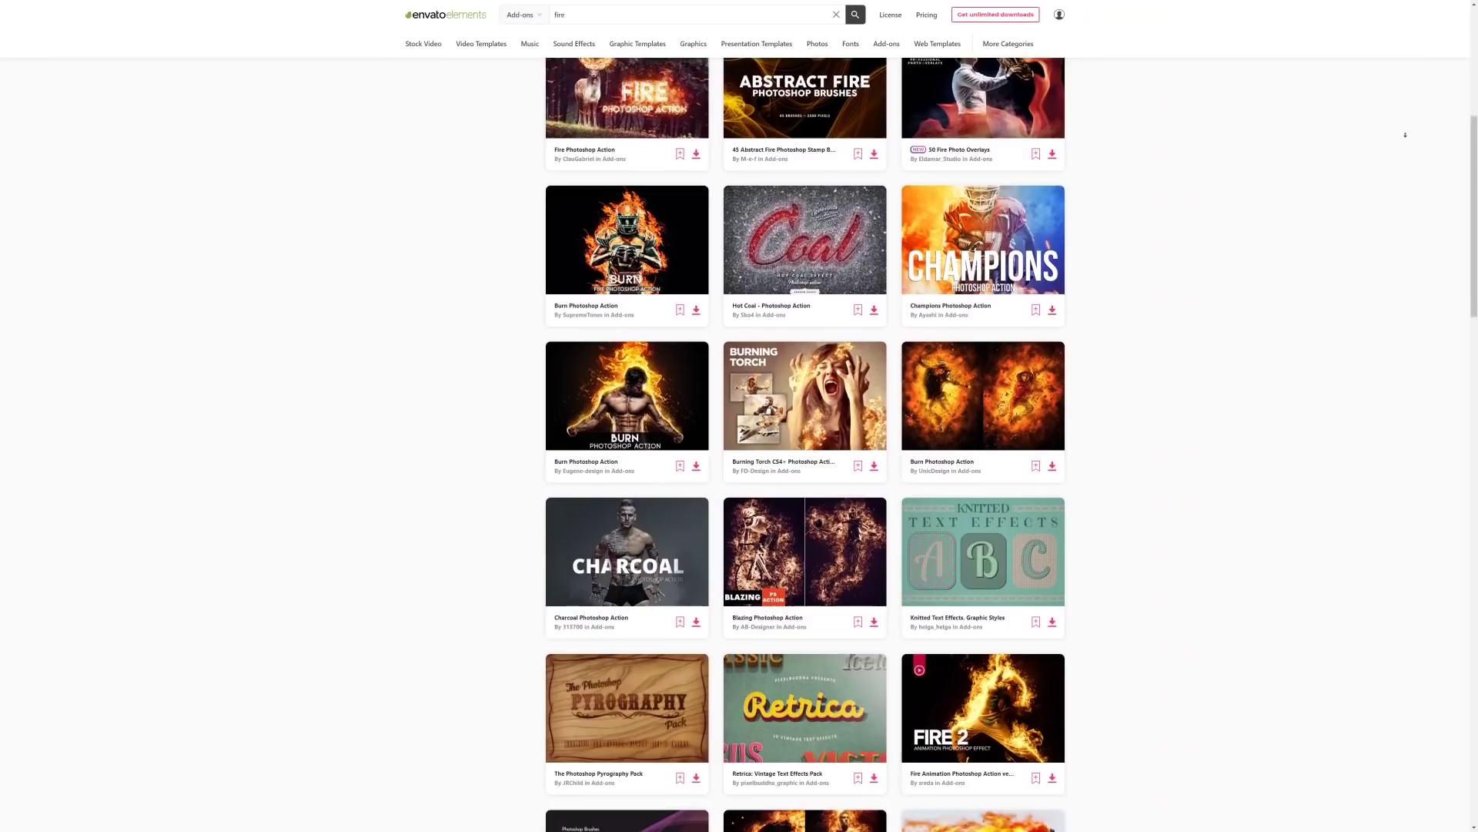
scroll(1406, 135, "down", 4)
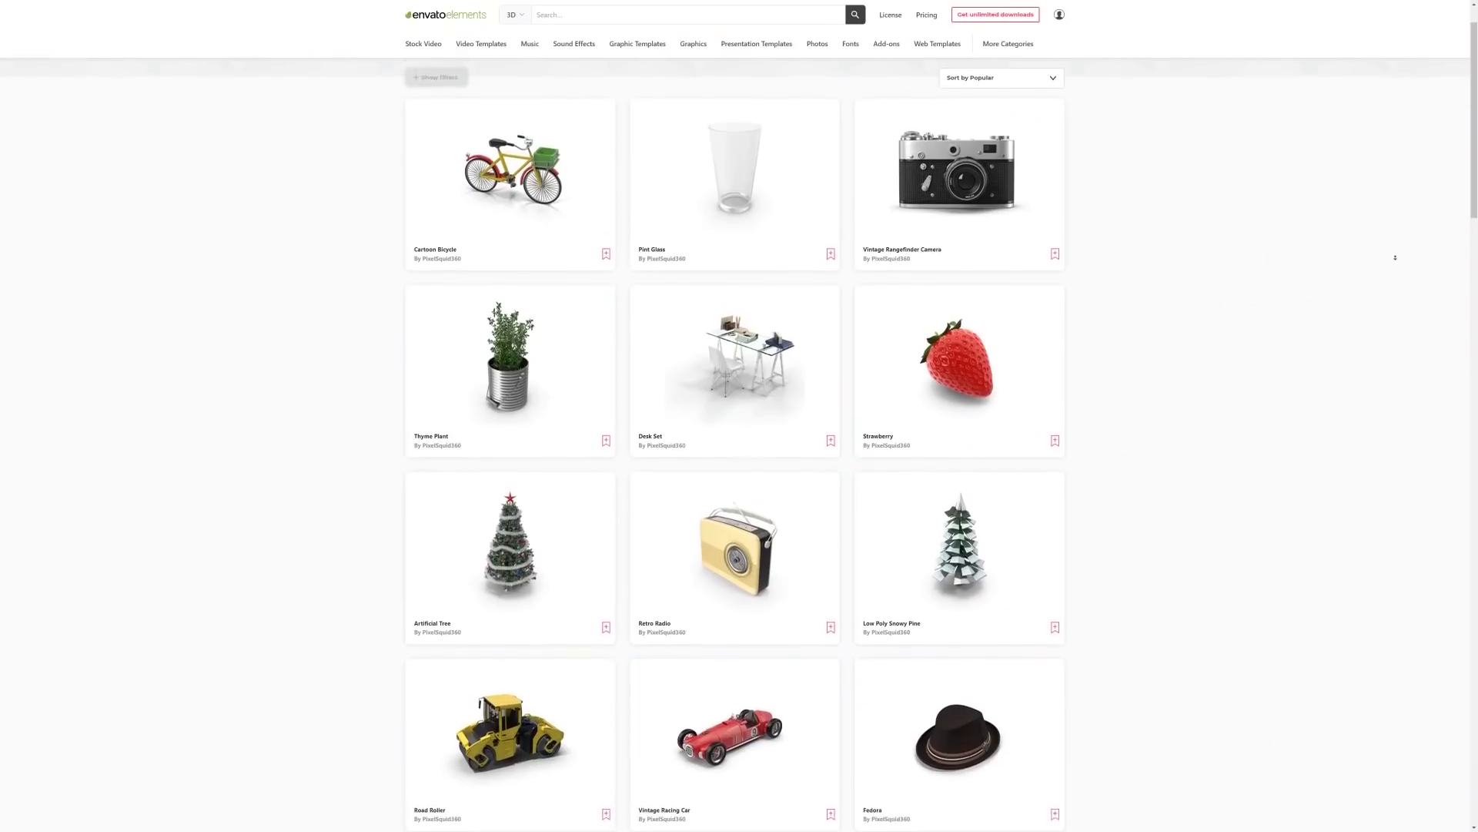
scroll(1395, 257, "down", 5)
scroll(1397, 258, "down", 4)
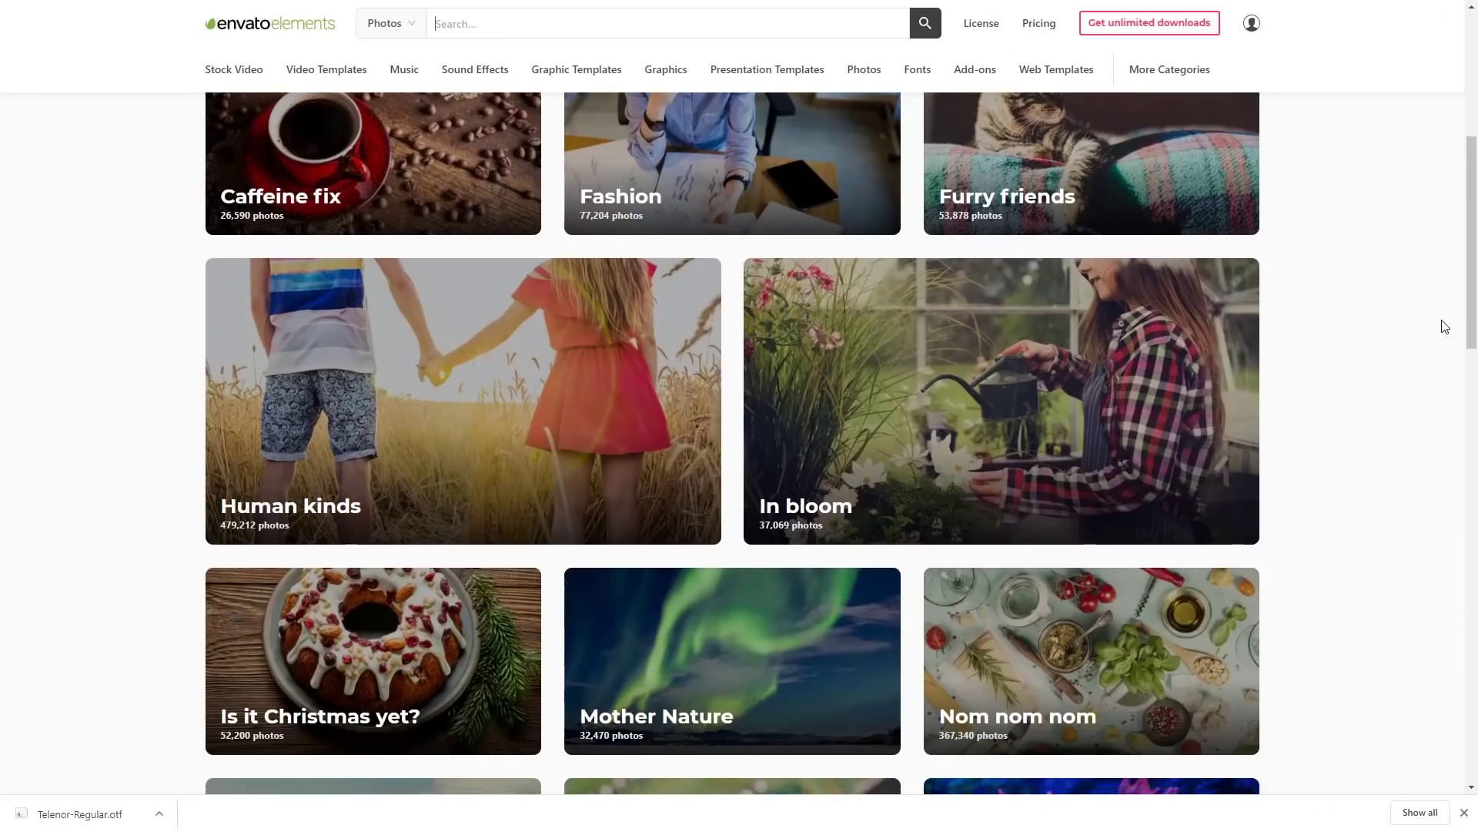
scroll(1439, 324, "down", 5)
scroll(1440, 325, "down", 6)
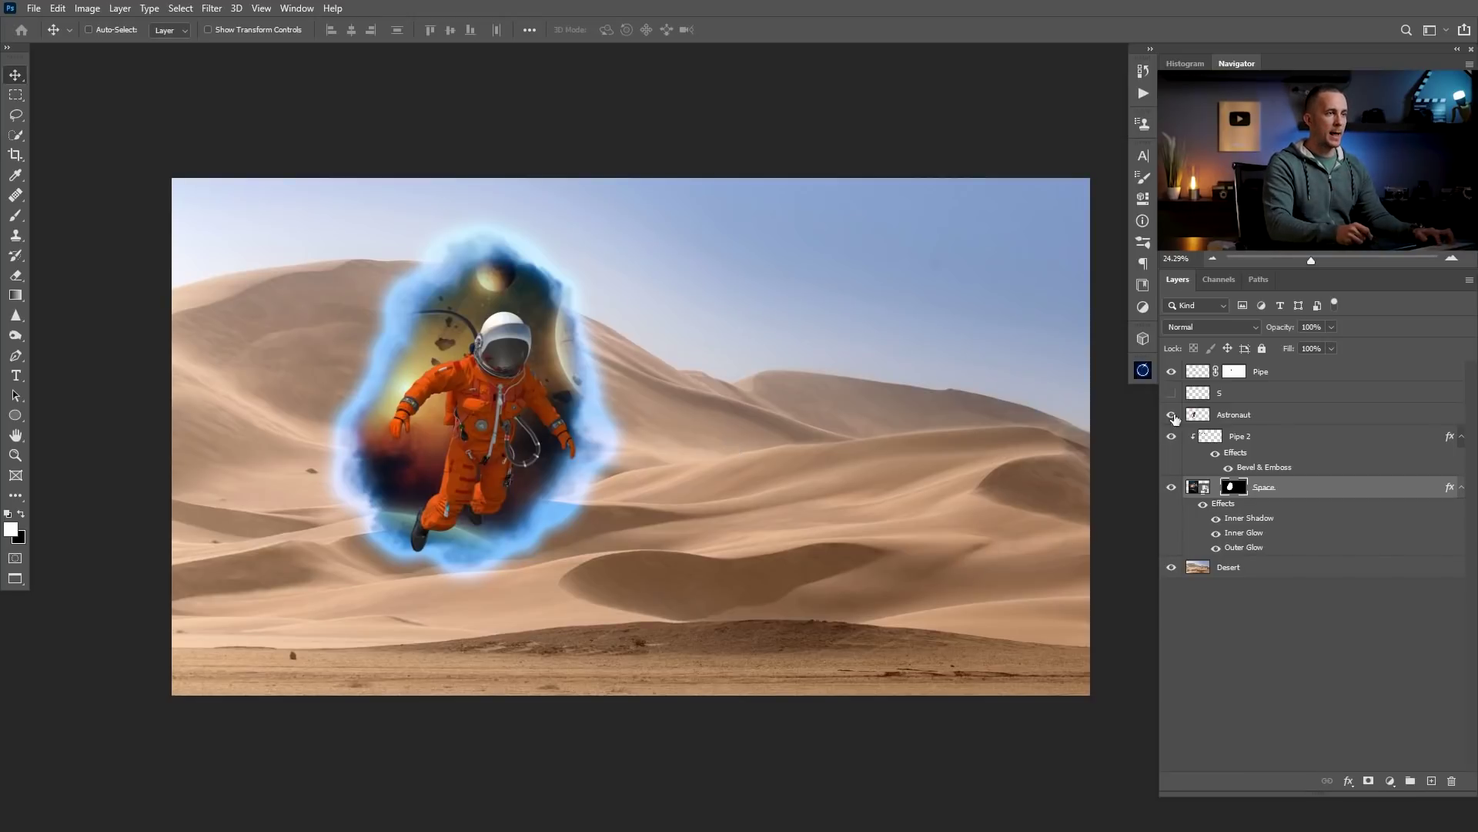
Paste the barberry plant above the Pipe layer in Photoshop and rename its layer Plant 01.
left_click(1199, 373)
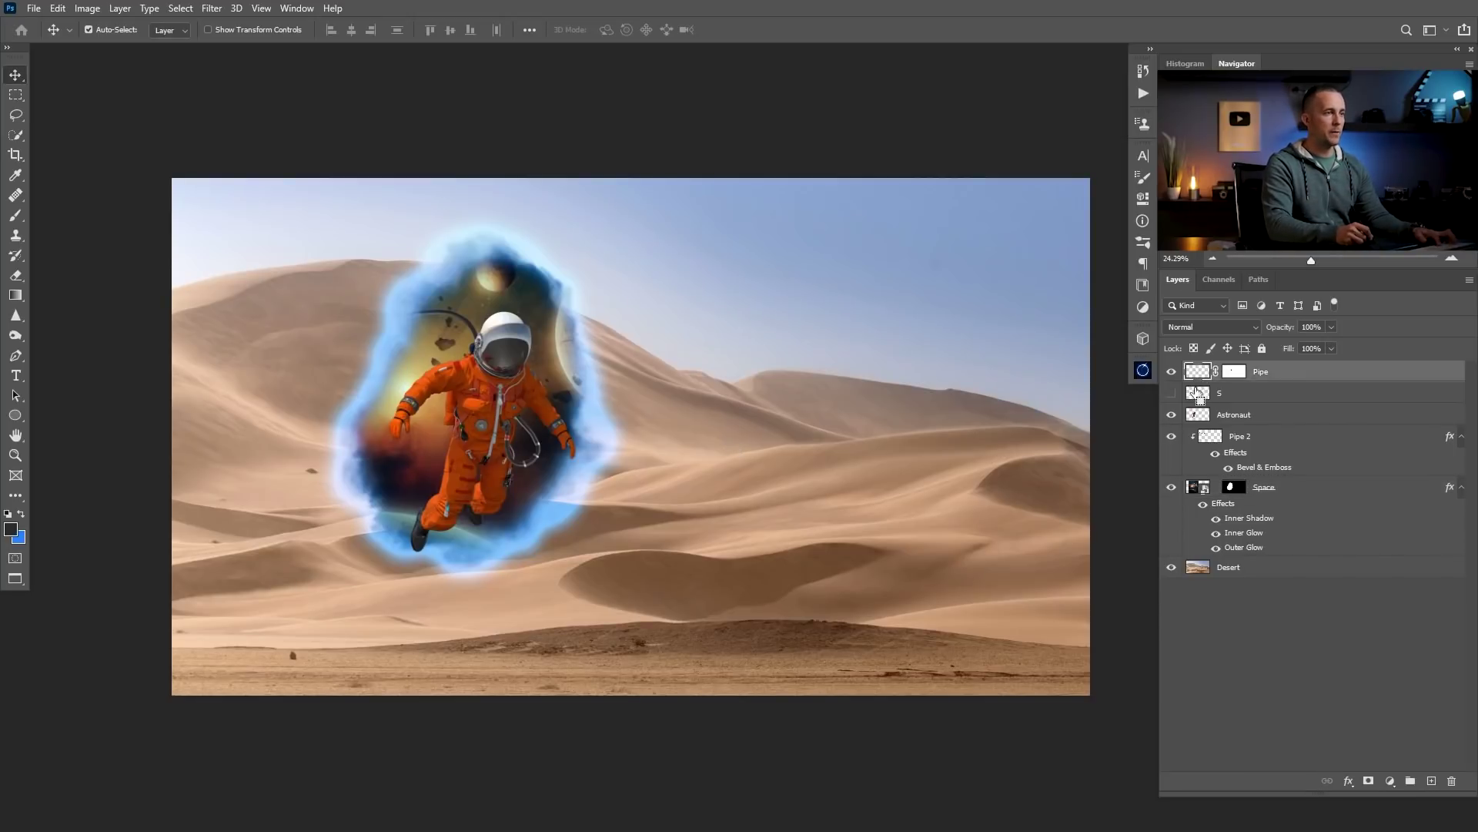
key("ctrl+v")
double_click(1231, 370)
type("Plant 01")
key("Return")
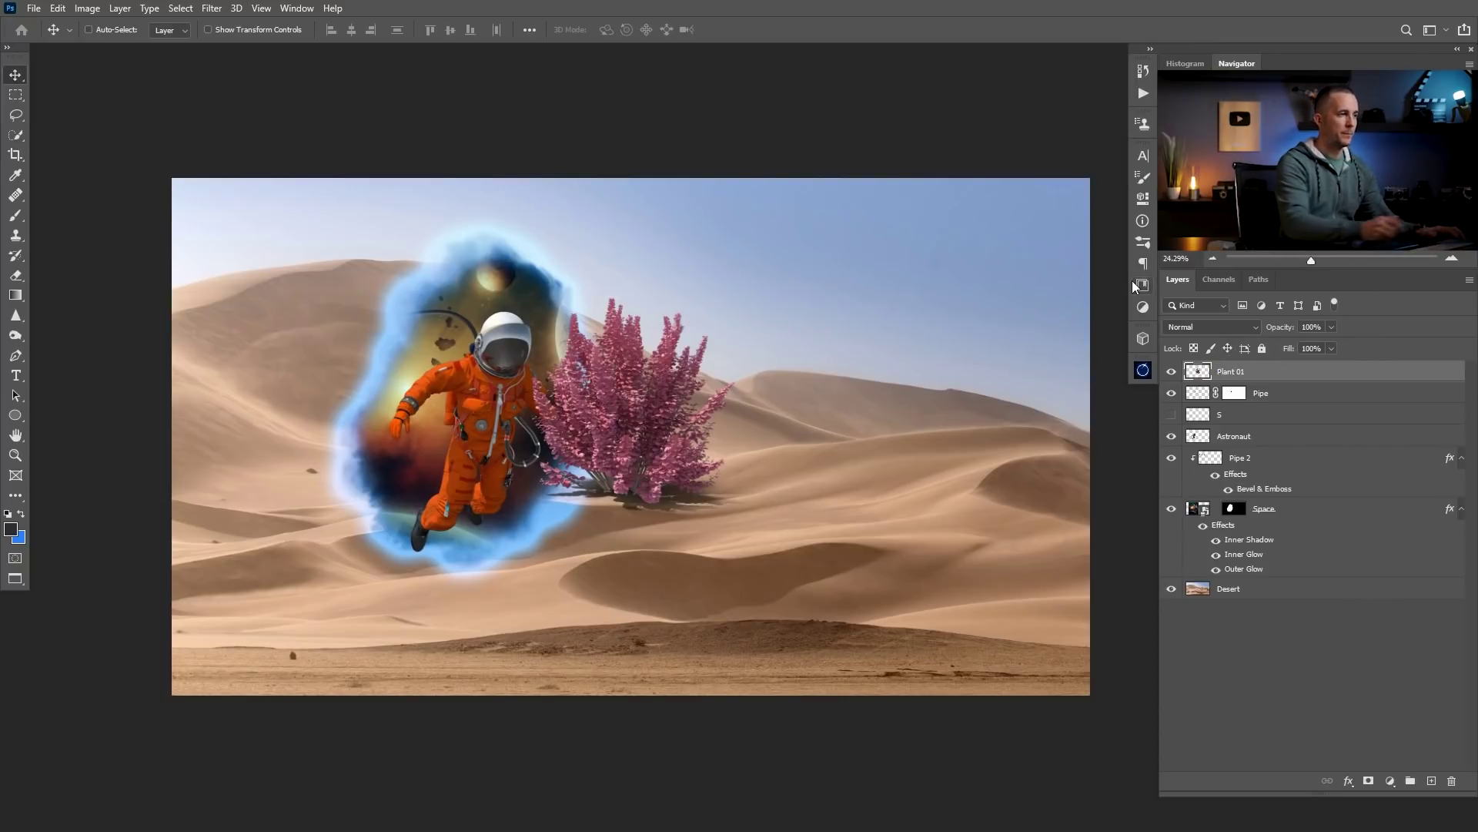
Move Plant 01 to the lower right corner of the desert and scale it to about 145%.
left_click_drag(622, 523, 959, 735)
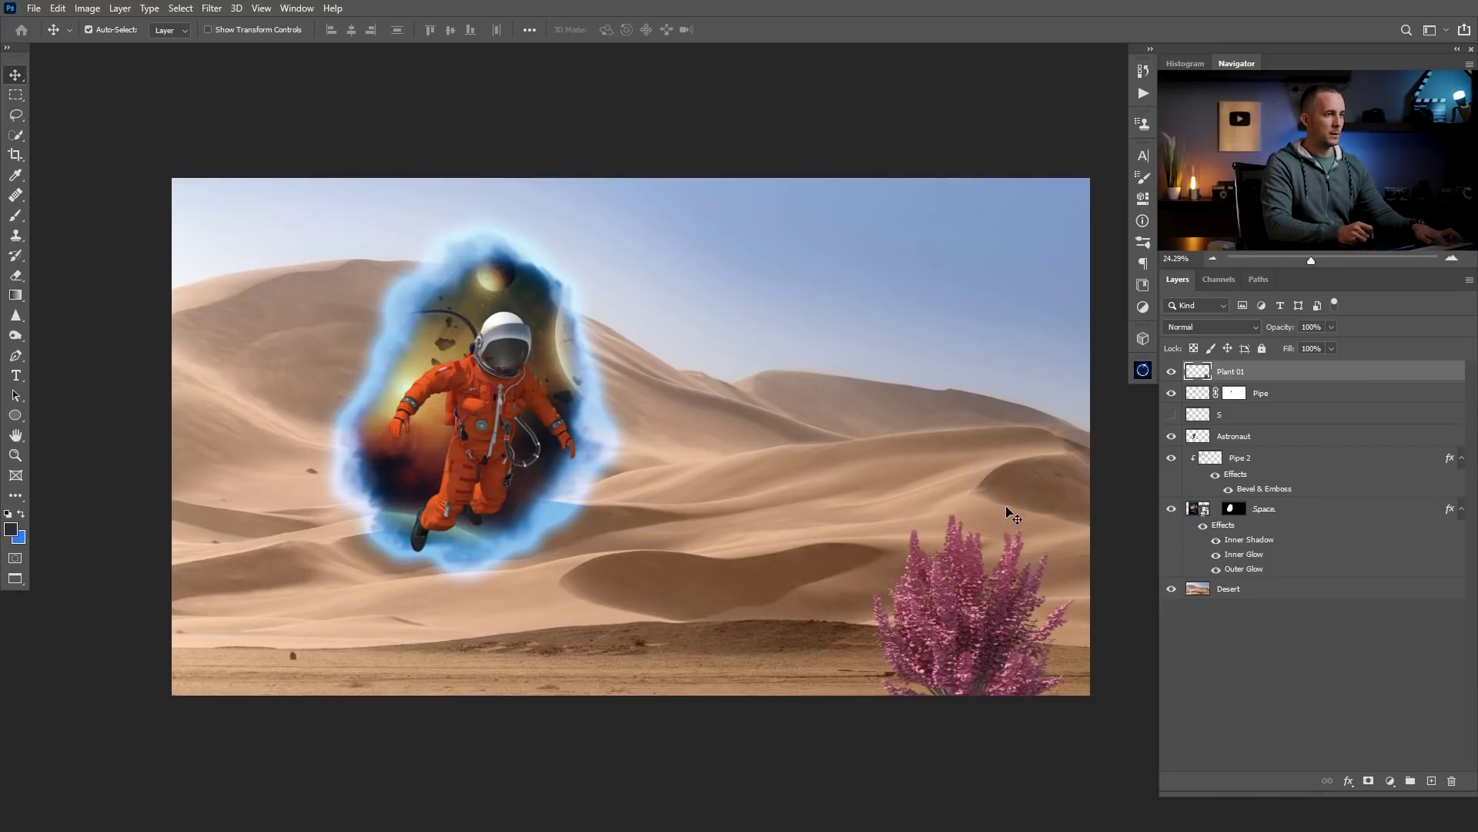
key("ctrl+t")
left_click_drag(989, 522, 1002, 580)
mouse_move(987, 478)
left_mouse_down()
mouse_move(986, 452)
mouse_move(1004, 499)
left_mouse_up()
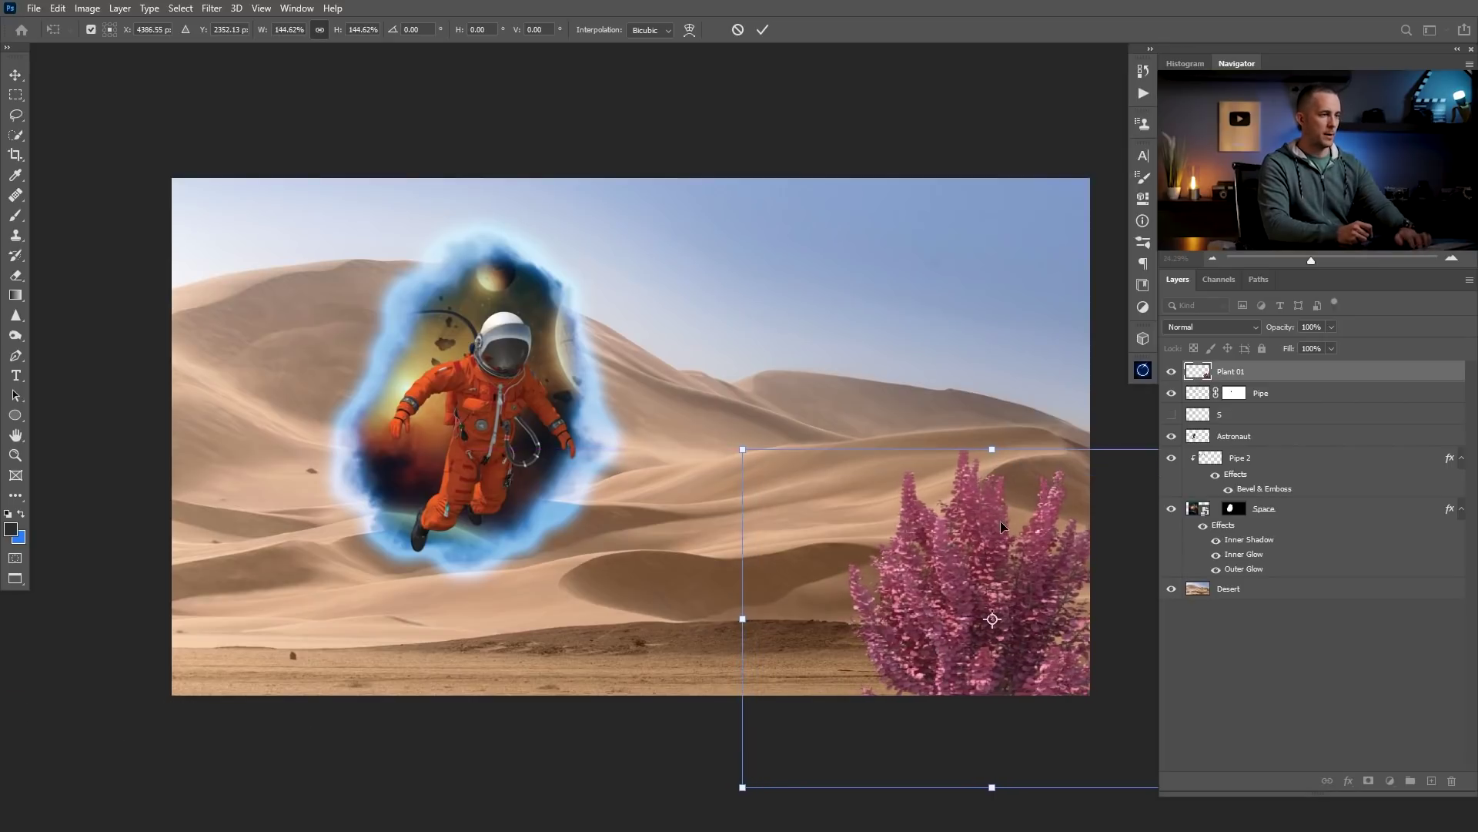
key("Return")
left_click_drag(999, 567, 1014, 572)
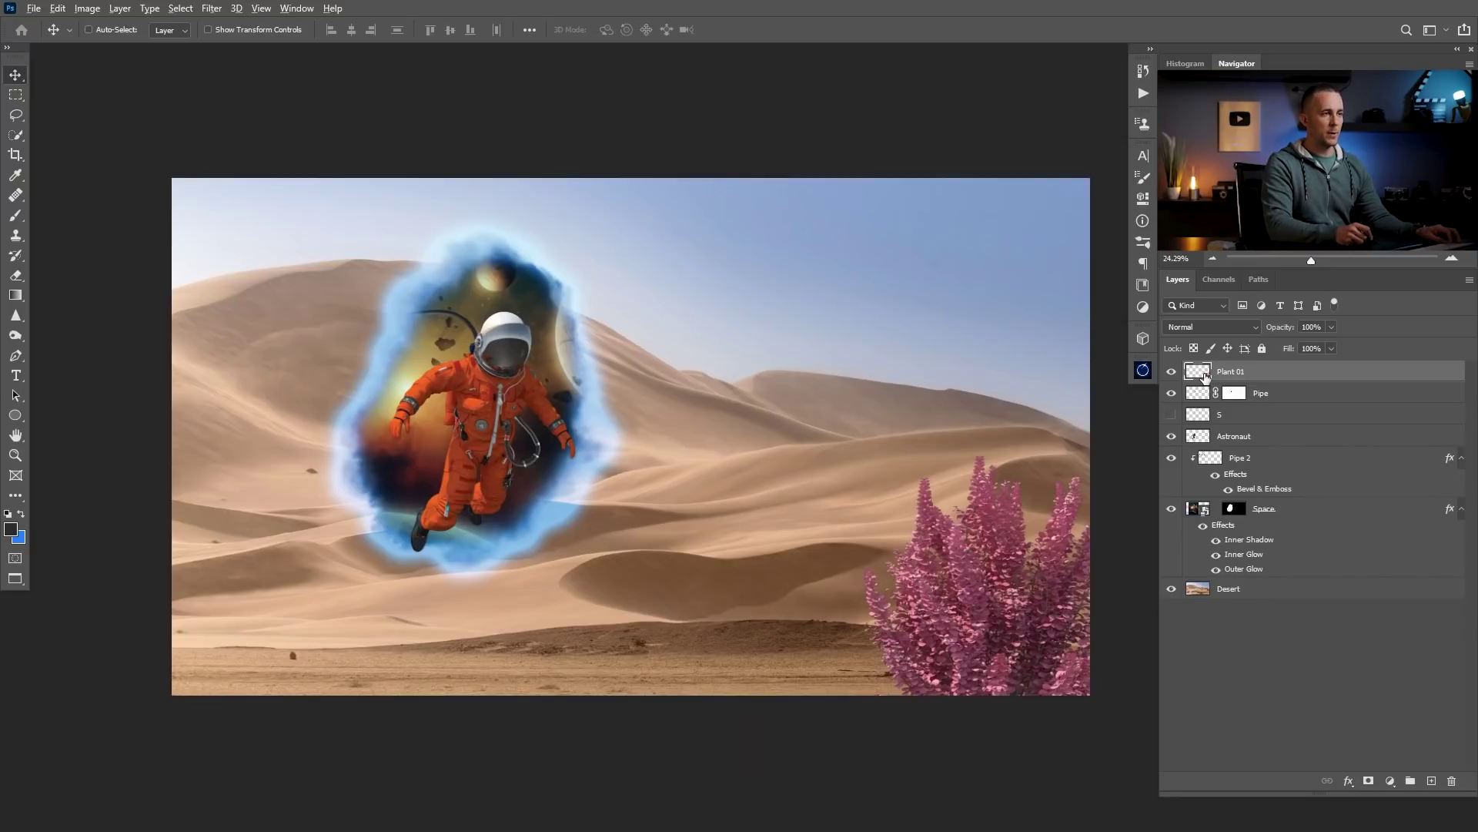
Try a copy of Plant 01 scaled to about 69% beside the original plant, and delete the copy.
left_click_drag(1201, 375, 1209, 395)
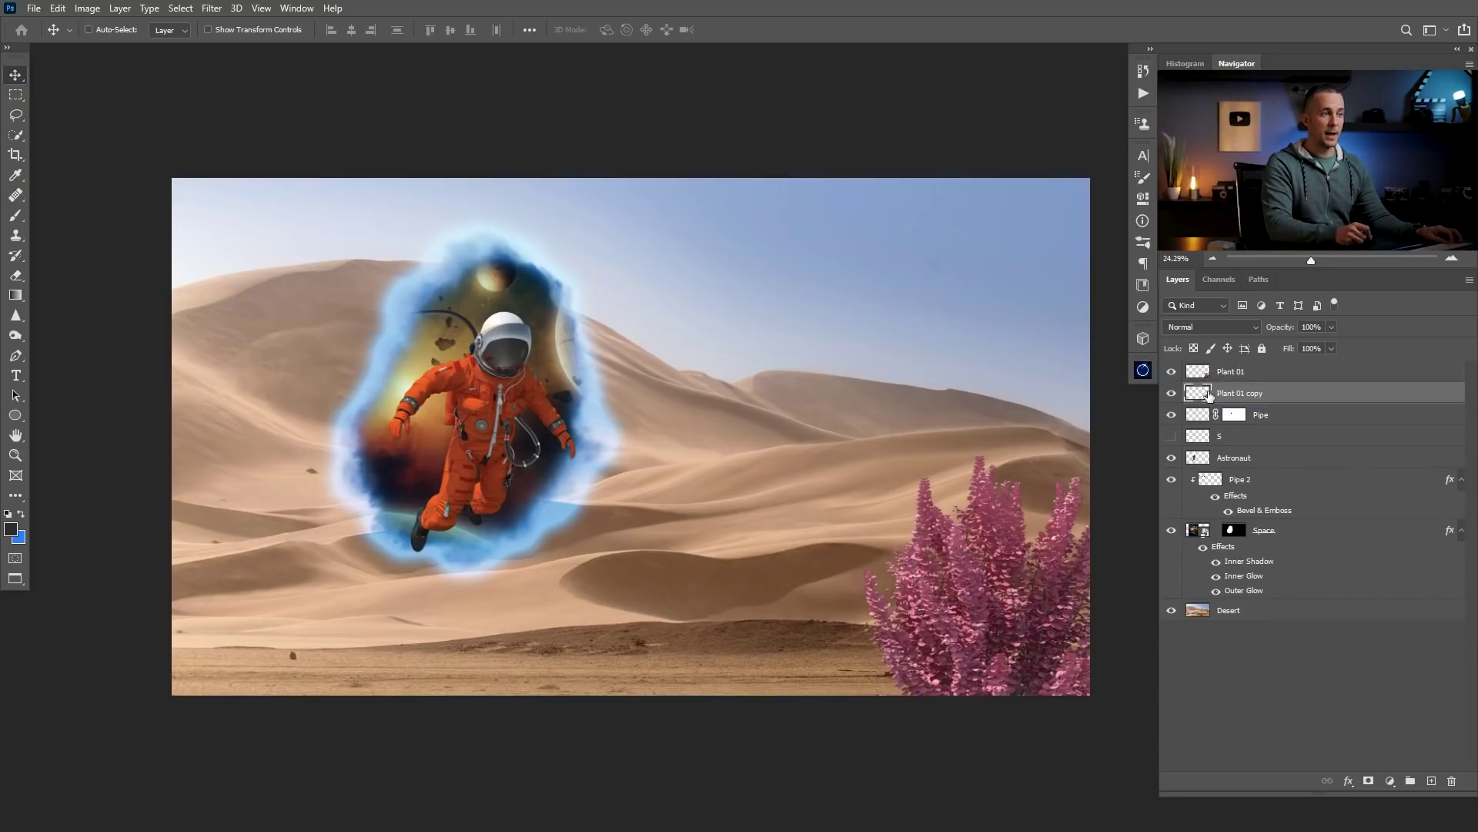
left_click_drag(1040, 562, 886, 563)
key("ctrl+t")
left_click_drag(879, 619, 854, 608)
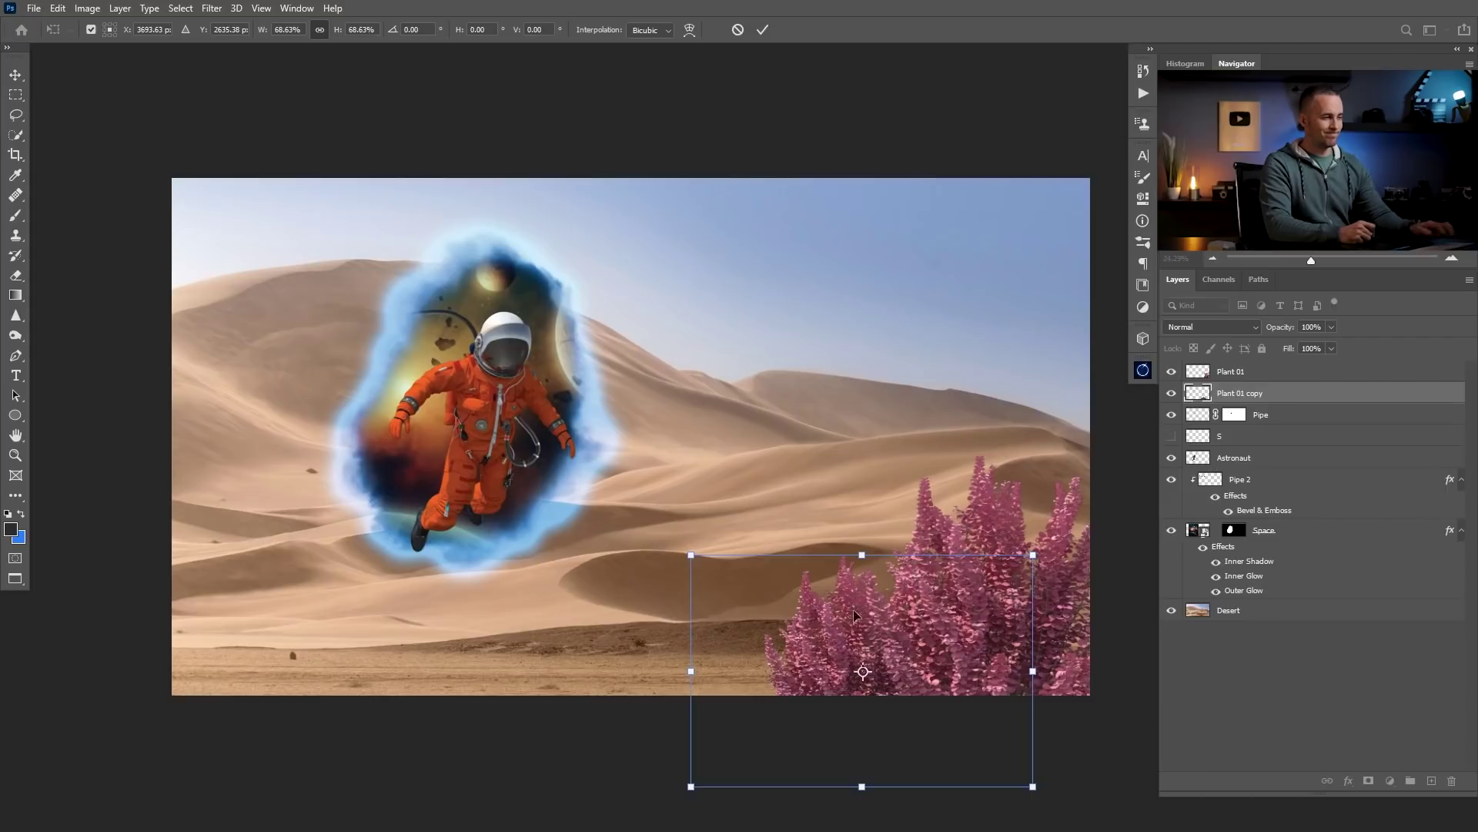
key("Return")
key("Delete")
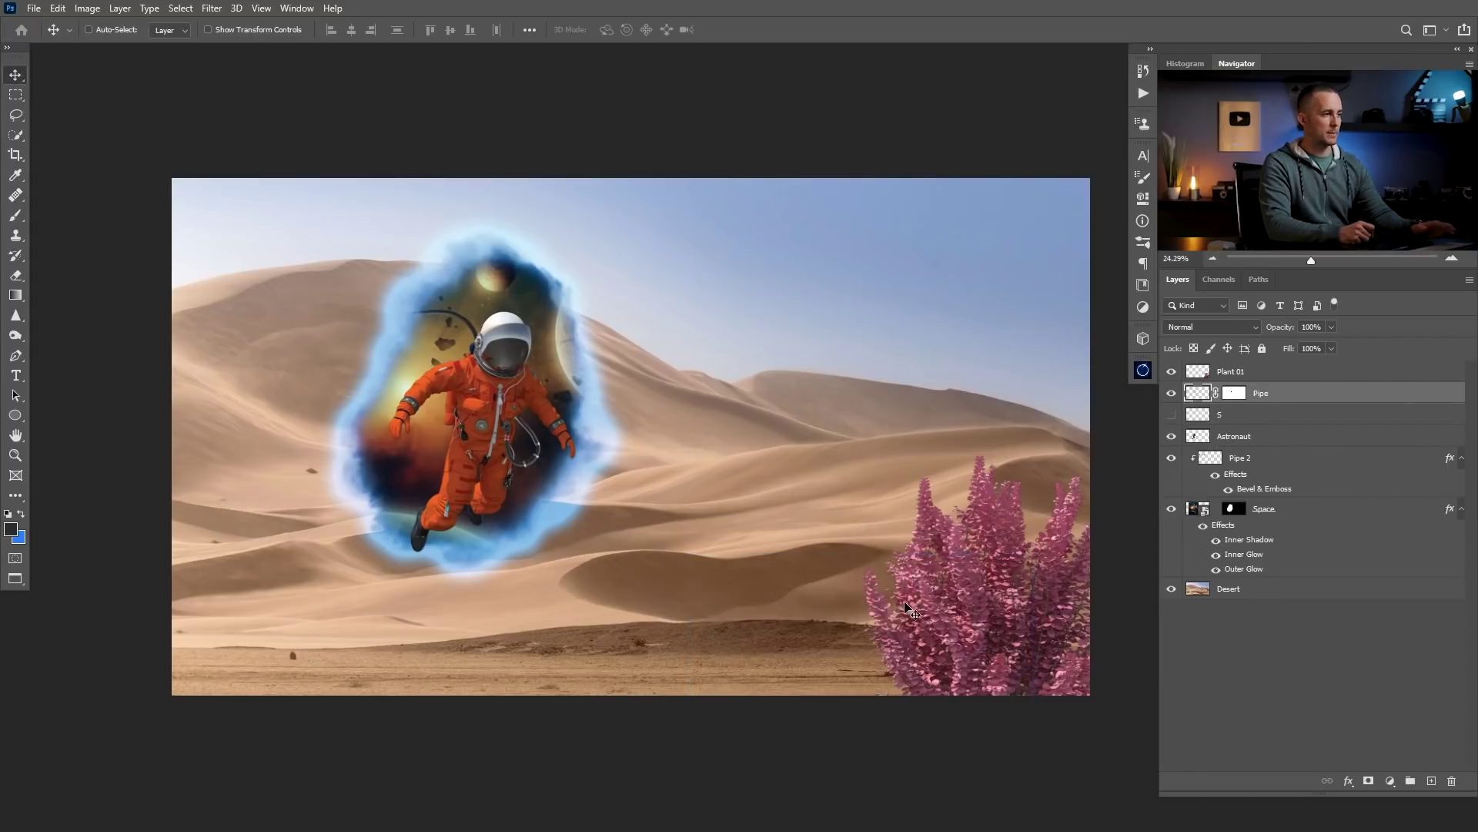
Place Barberry Plant.I12.2k from the Knight folder beneath Plant 01, scaled to about 98% beside the first plant, and select Plant 01.
key("alt+Tab")
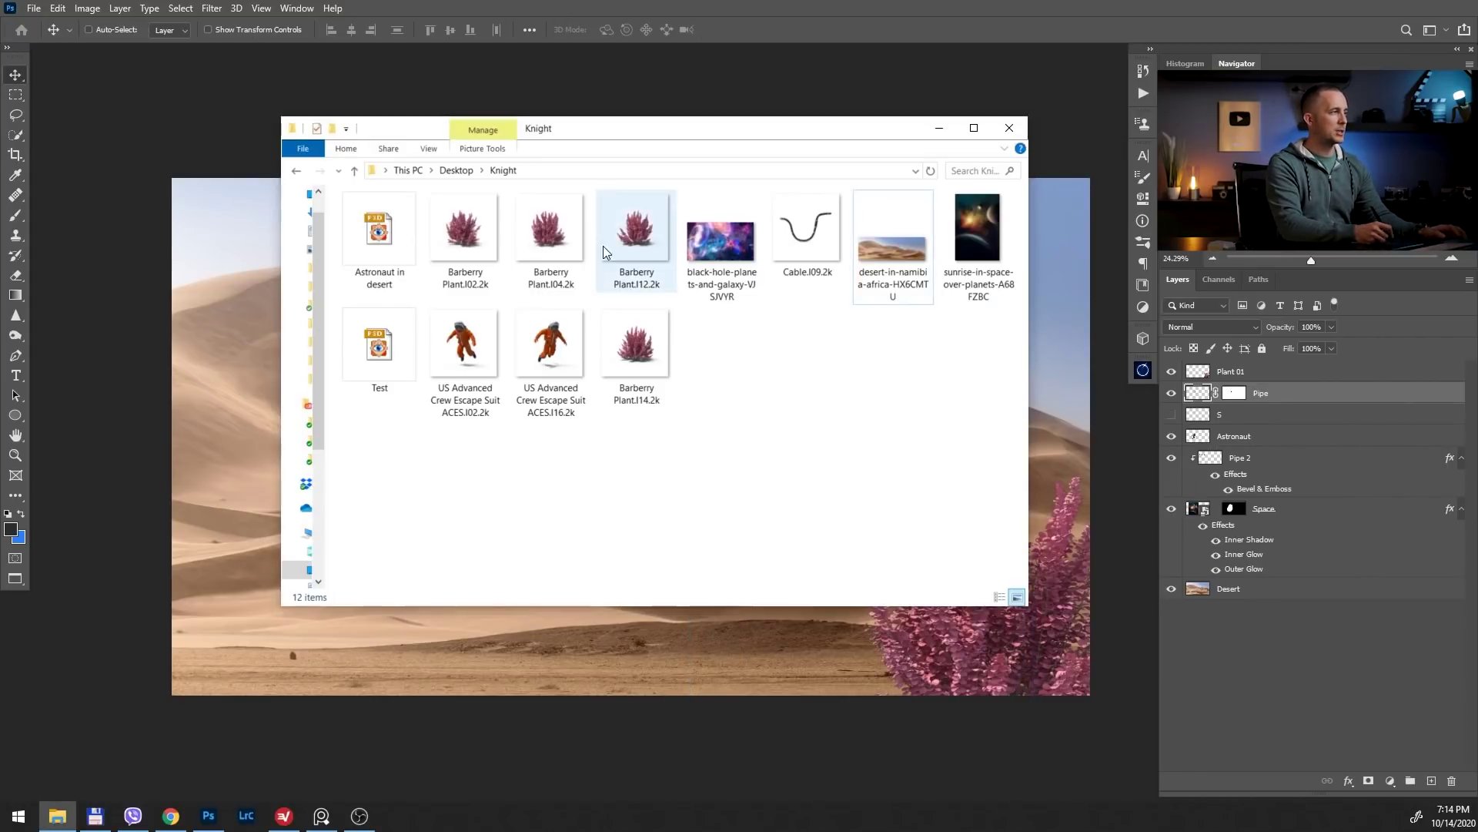
left_click_drag(639, 247, 665, 204)
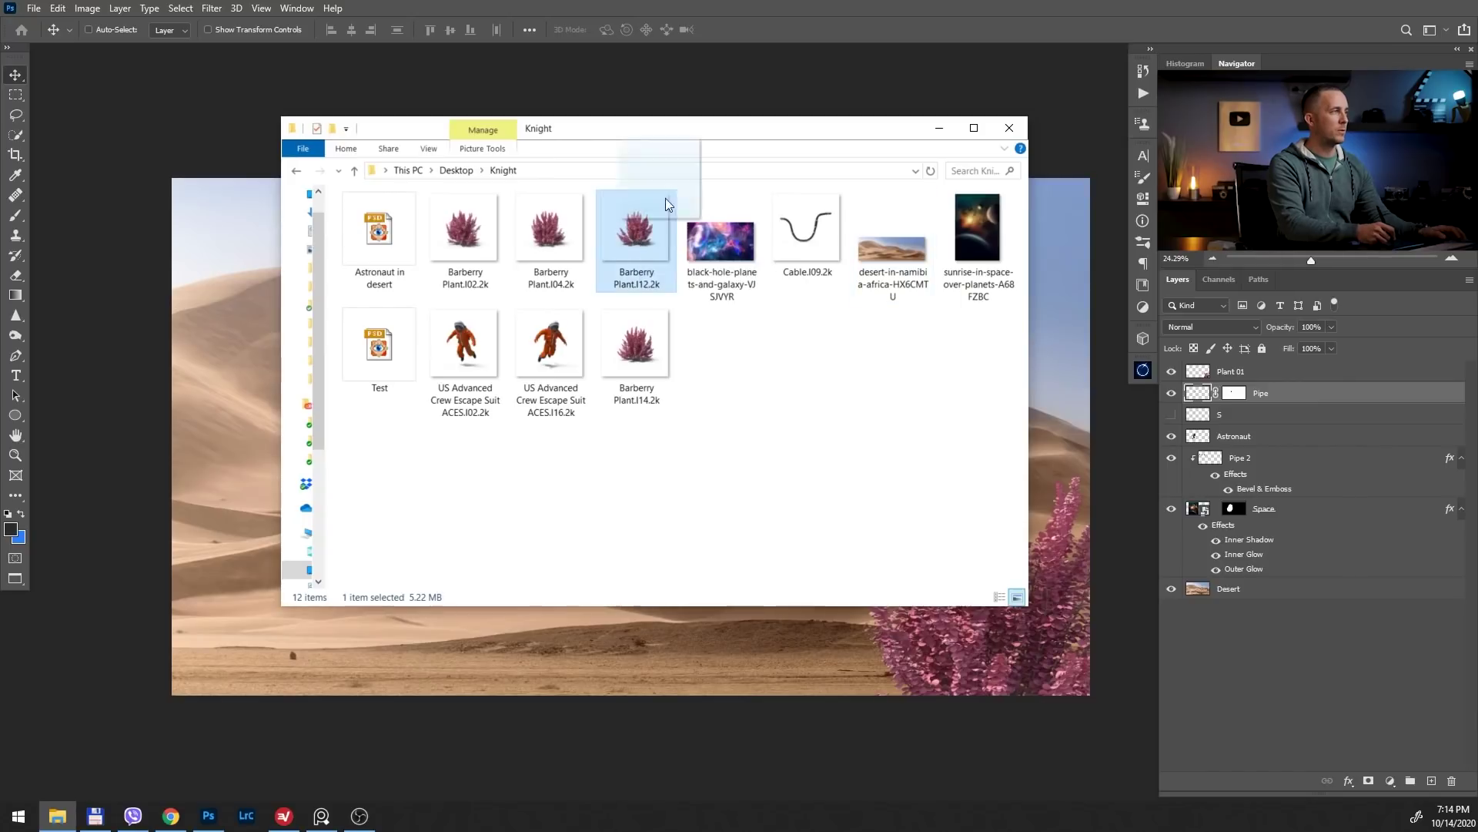
left_click_drag(745, 137, 562, 636)
left_click_drag(704, 512, 894, 655)
left_click_drag(879, 651, 836, 654)
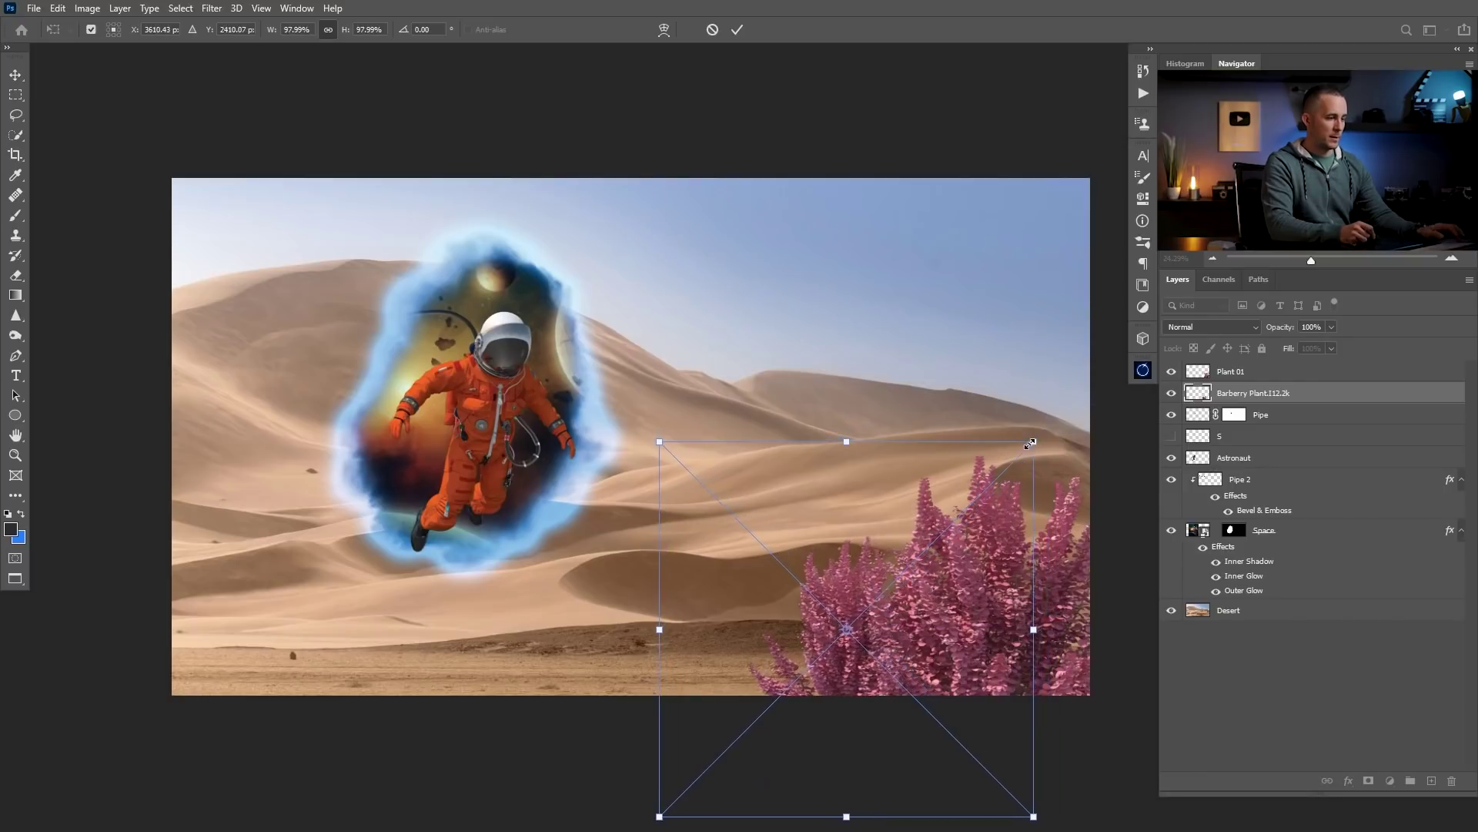
key("Return")
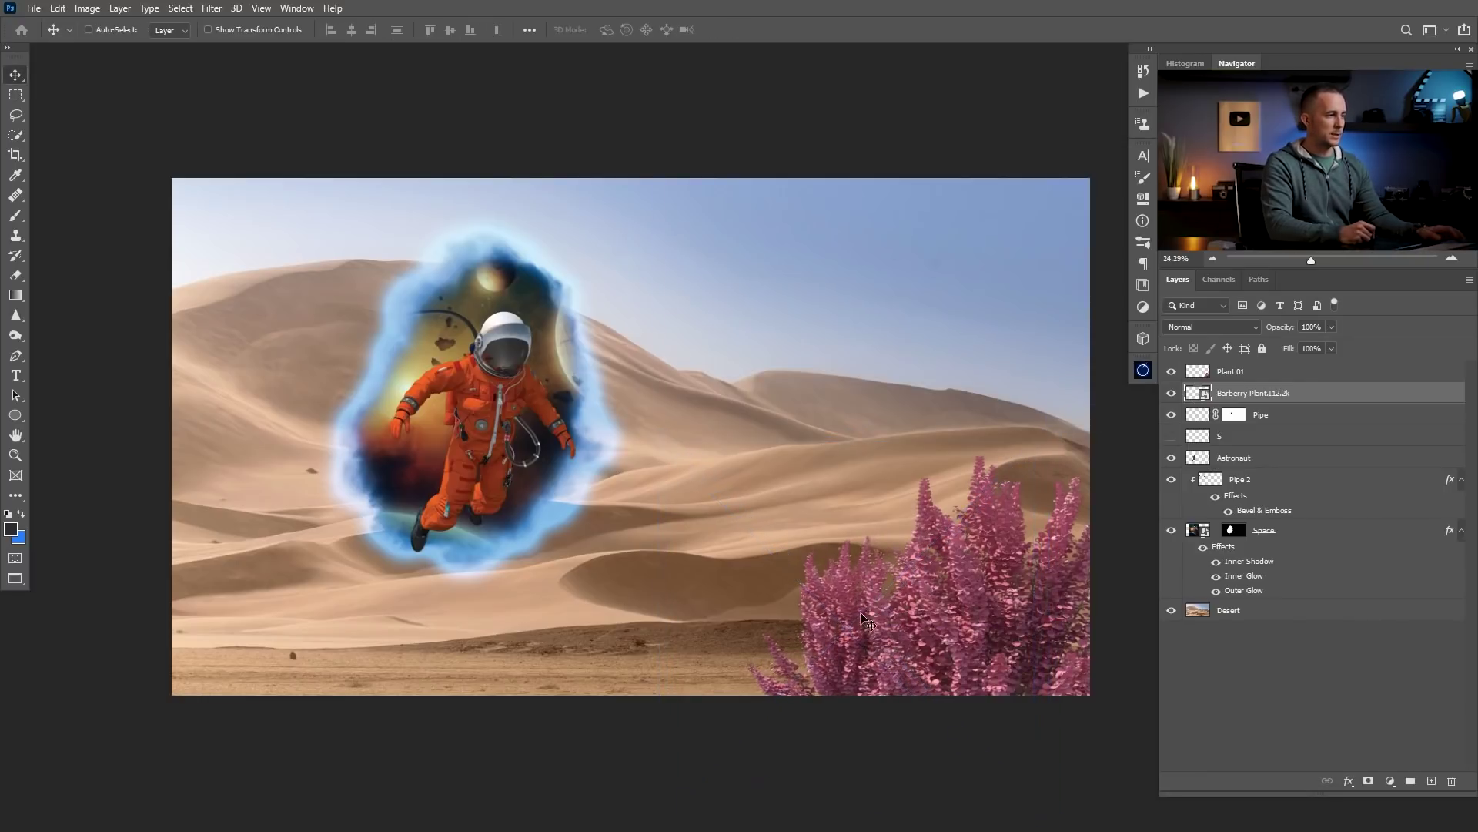
left_click(1231, 375)
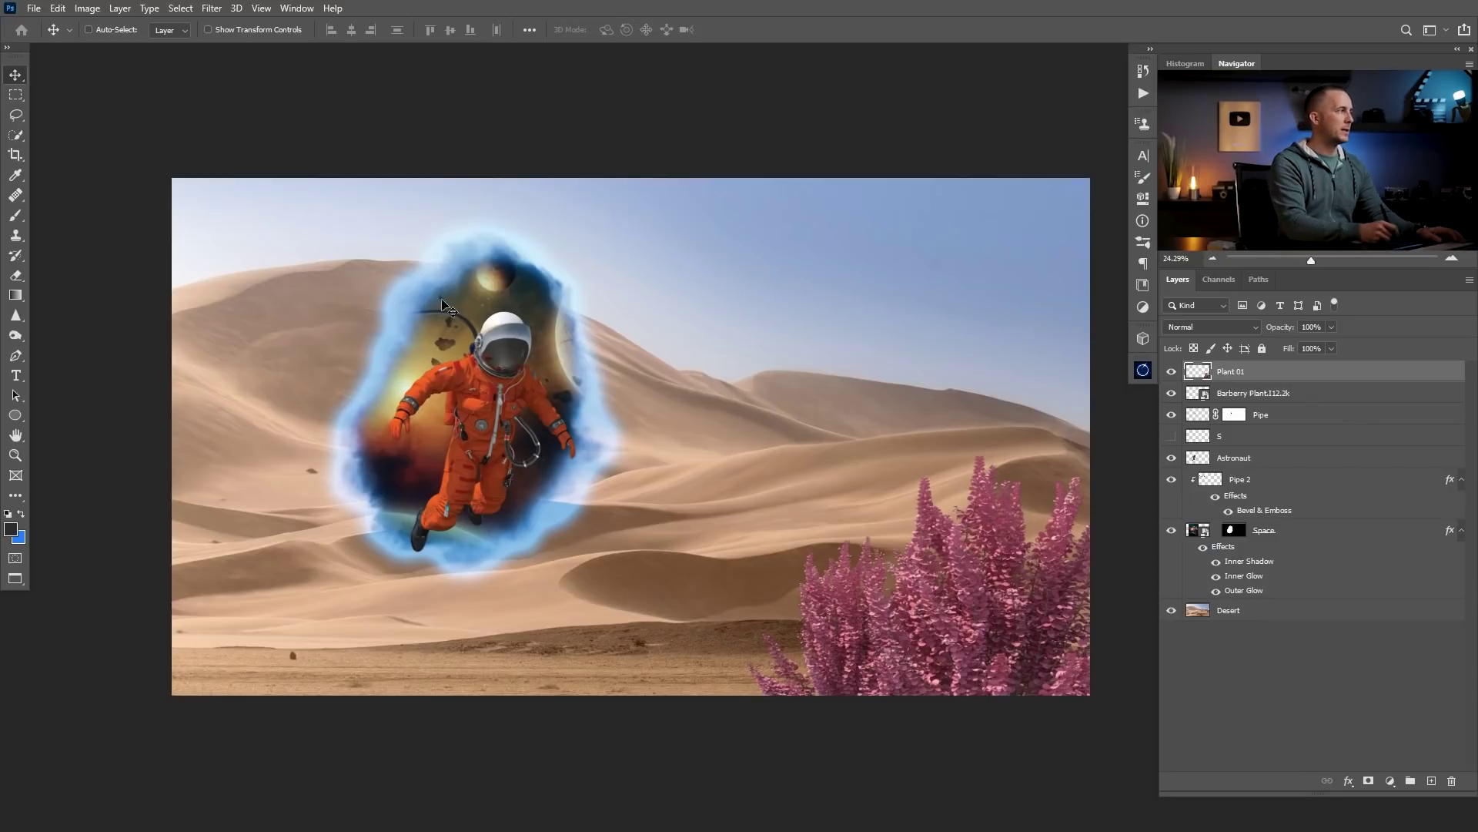
Convert Plant 01 to a smart object and apply a Gaussian Blur with a radius of about 7.4 pixels.
right_click(1266, 380)
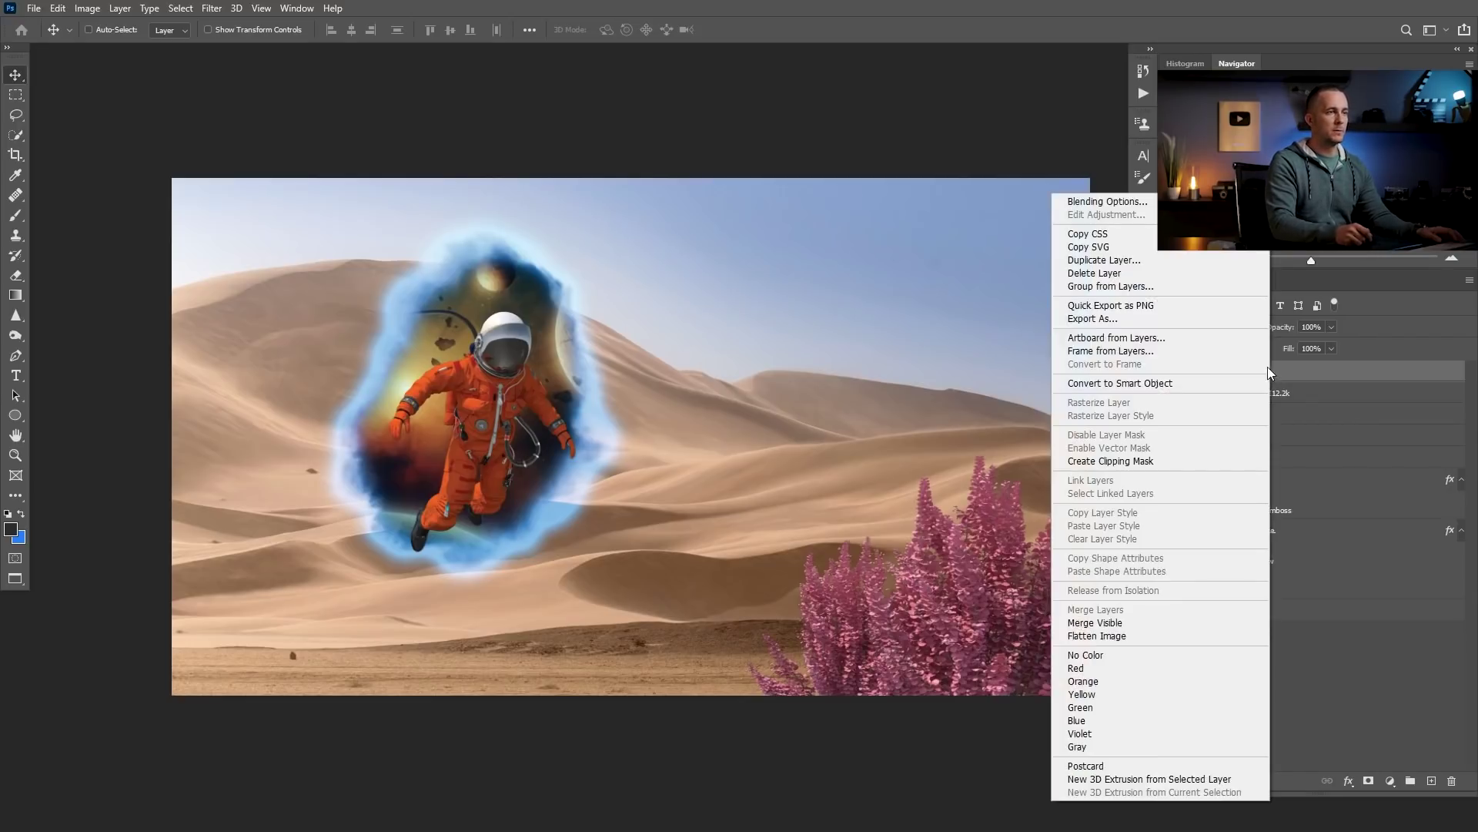
left_click(1139, 384)
left_click(212, 9)
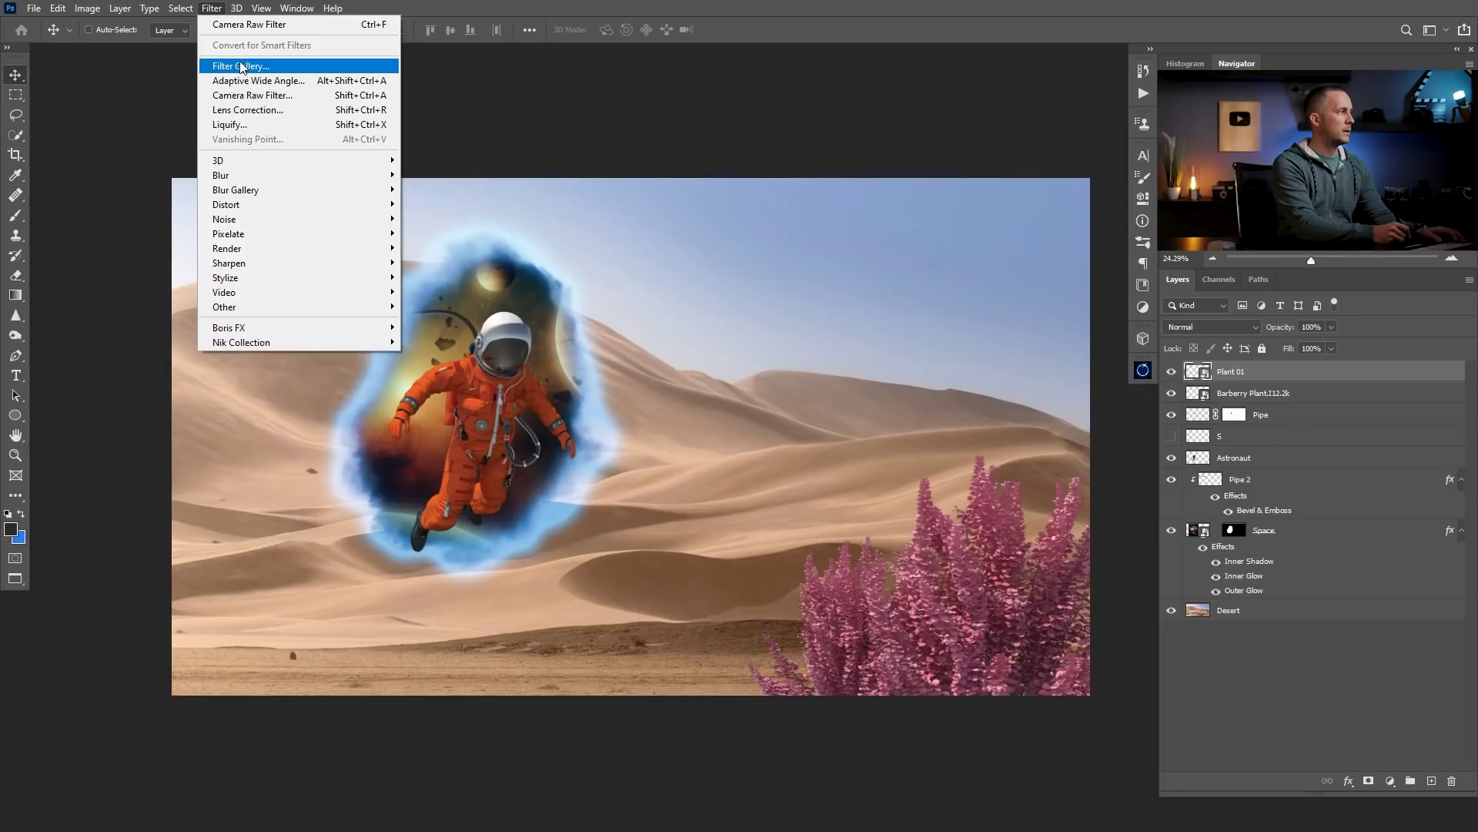
mouse_move(251, 174)
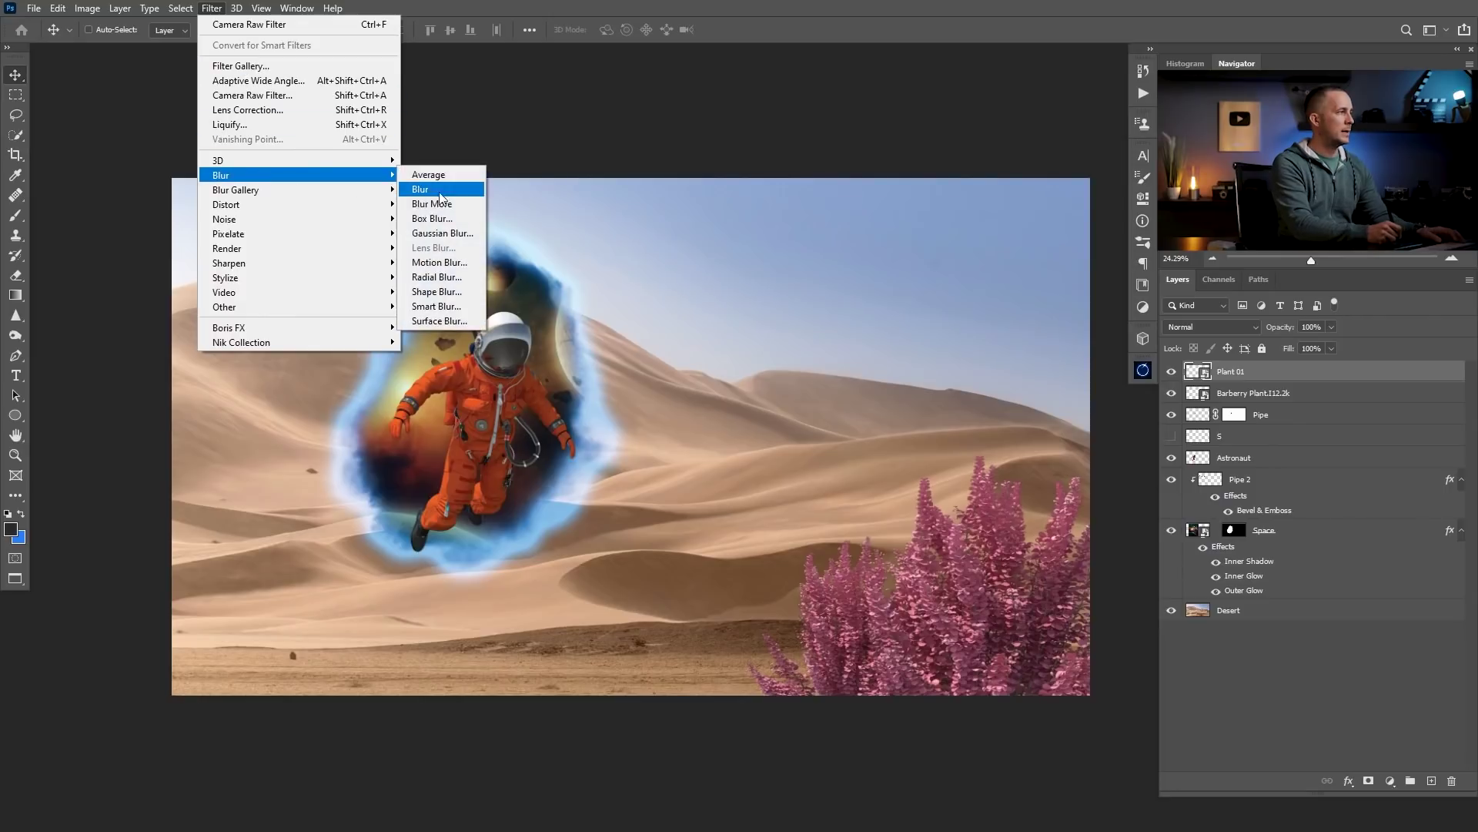
left_click(435, 235)
left_click_drag(1011, 398, 612, 462)
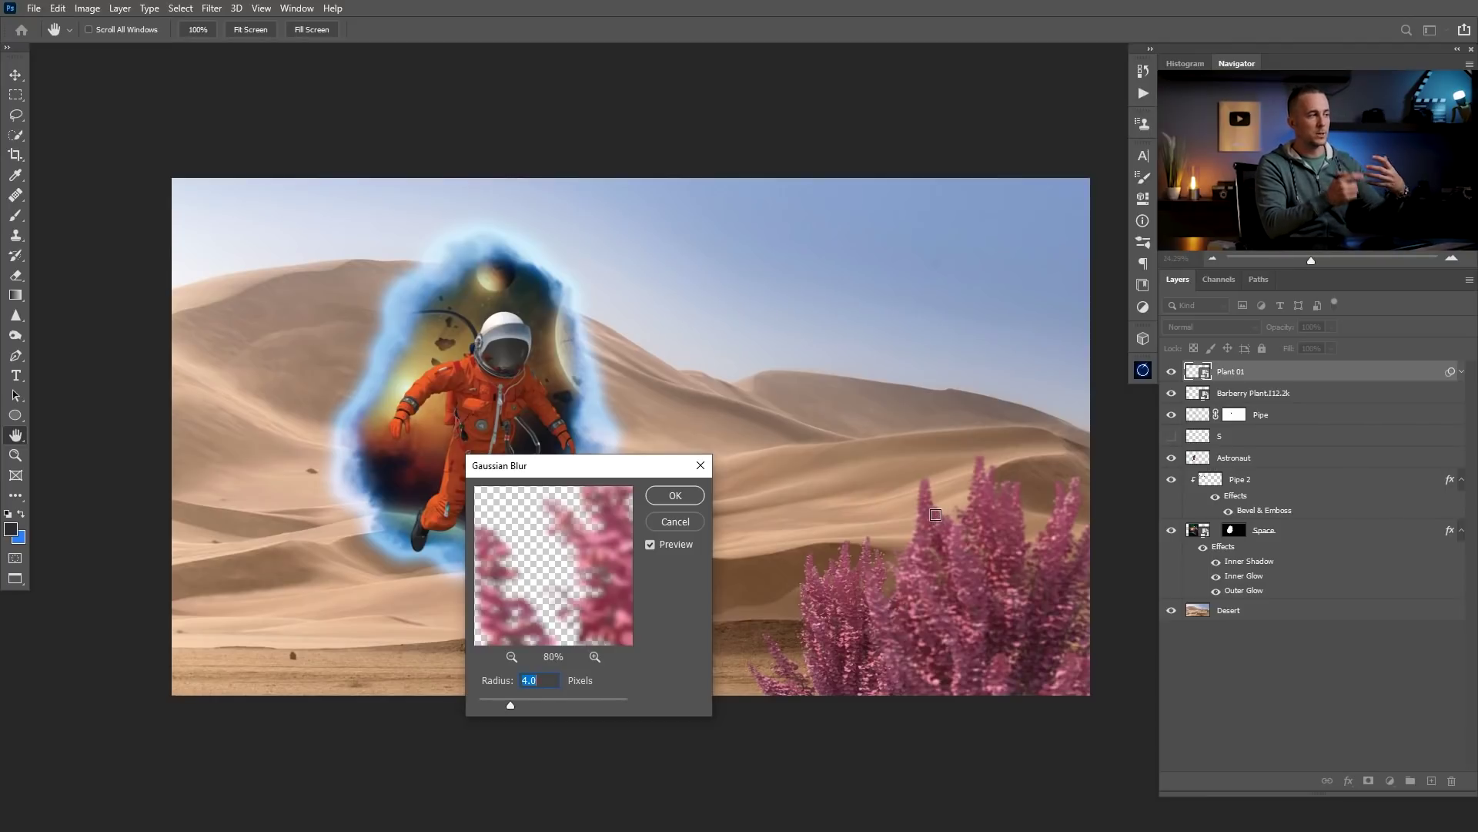
left_click_drag(511, 702, 528, 703)
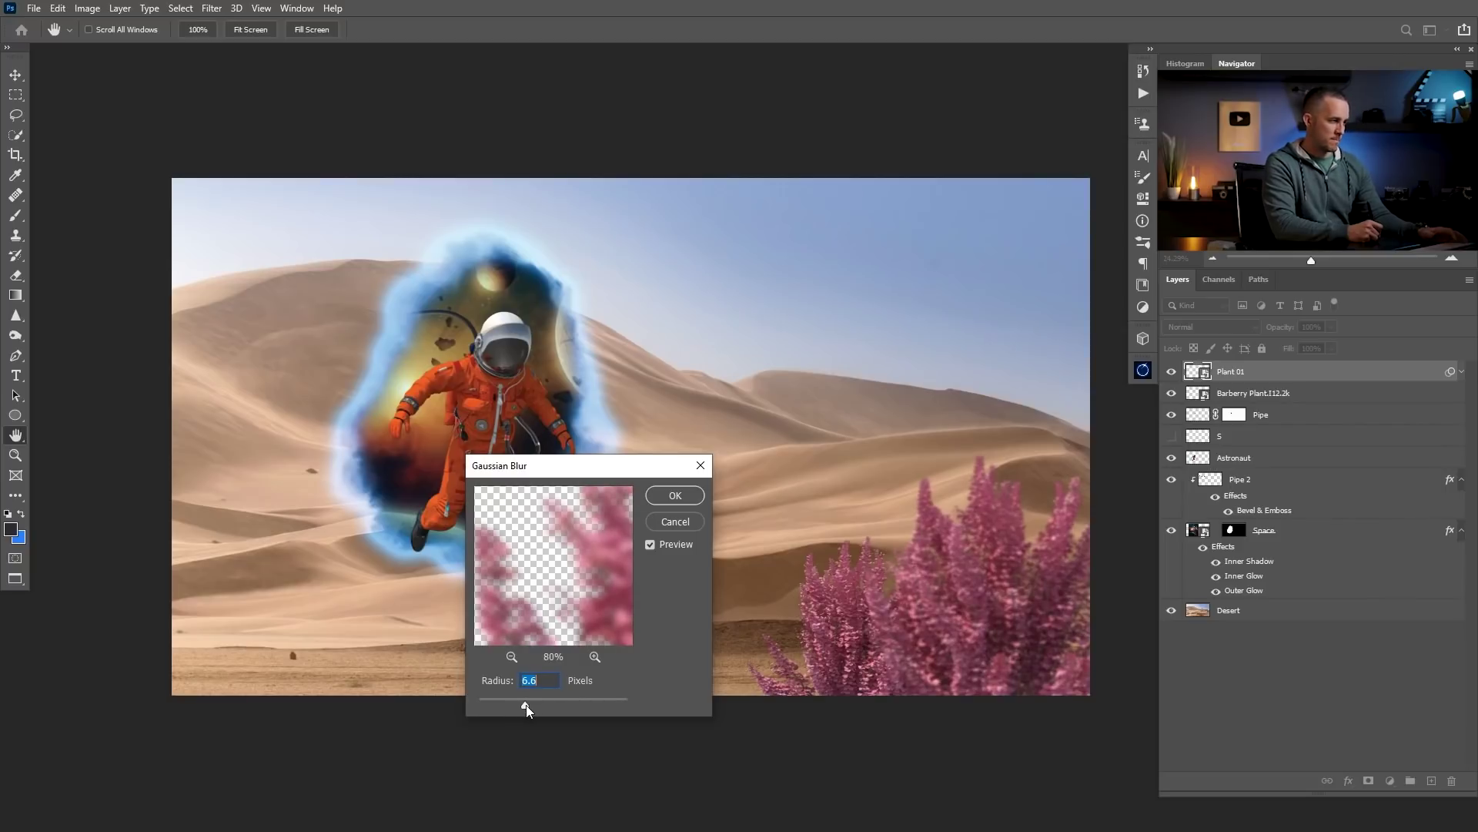
left_click(675, 495)
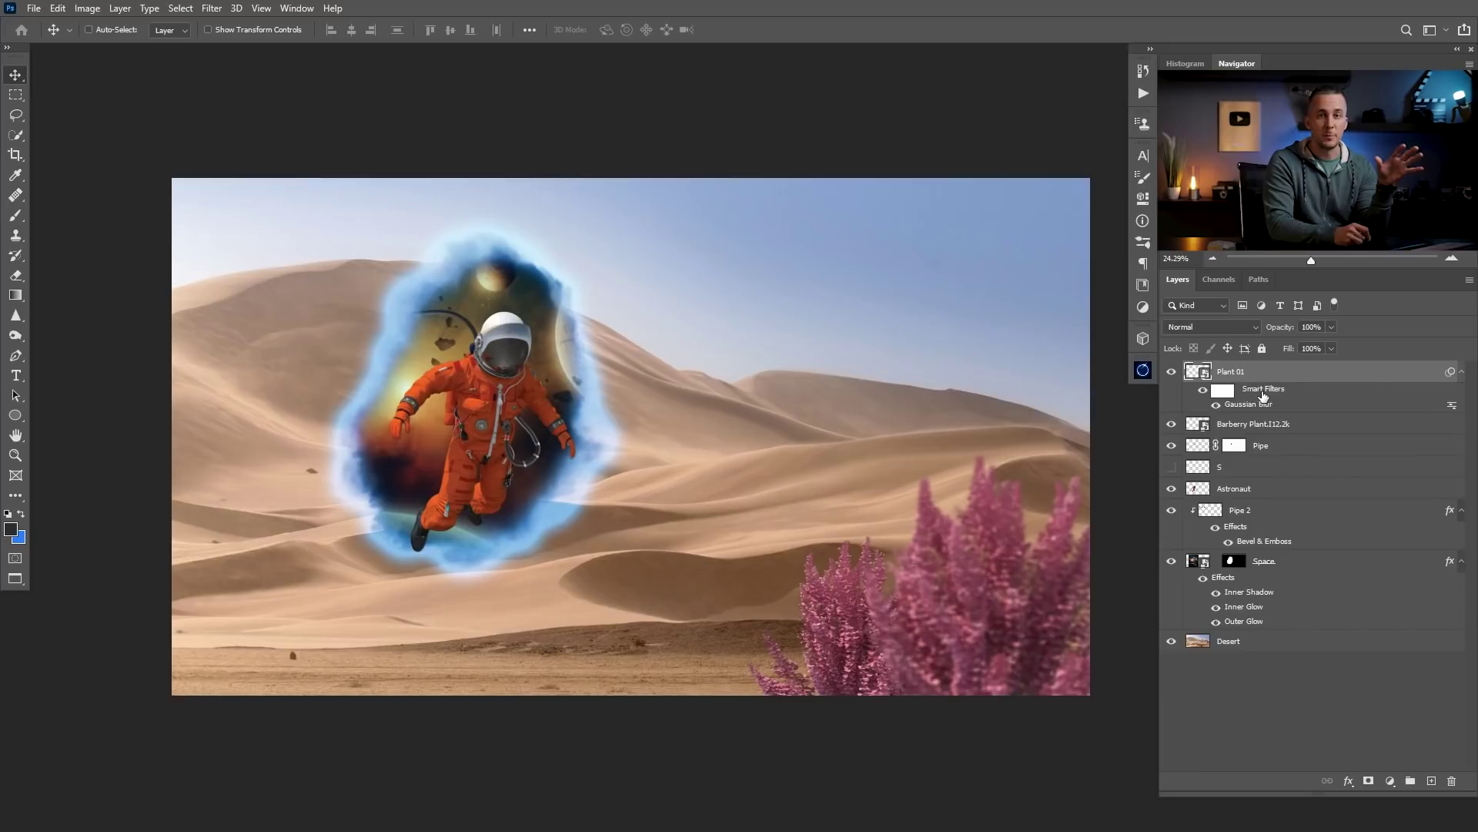
Set the radius of Plant 01's Gaussian Blur smart filter to about 8.3 pixels.
double_click(1252, 405)
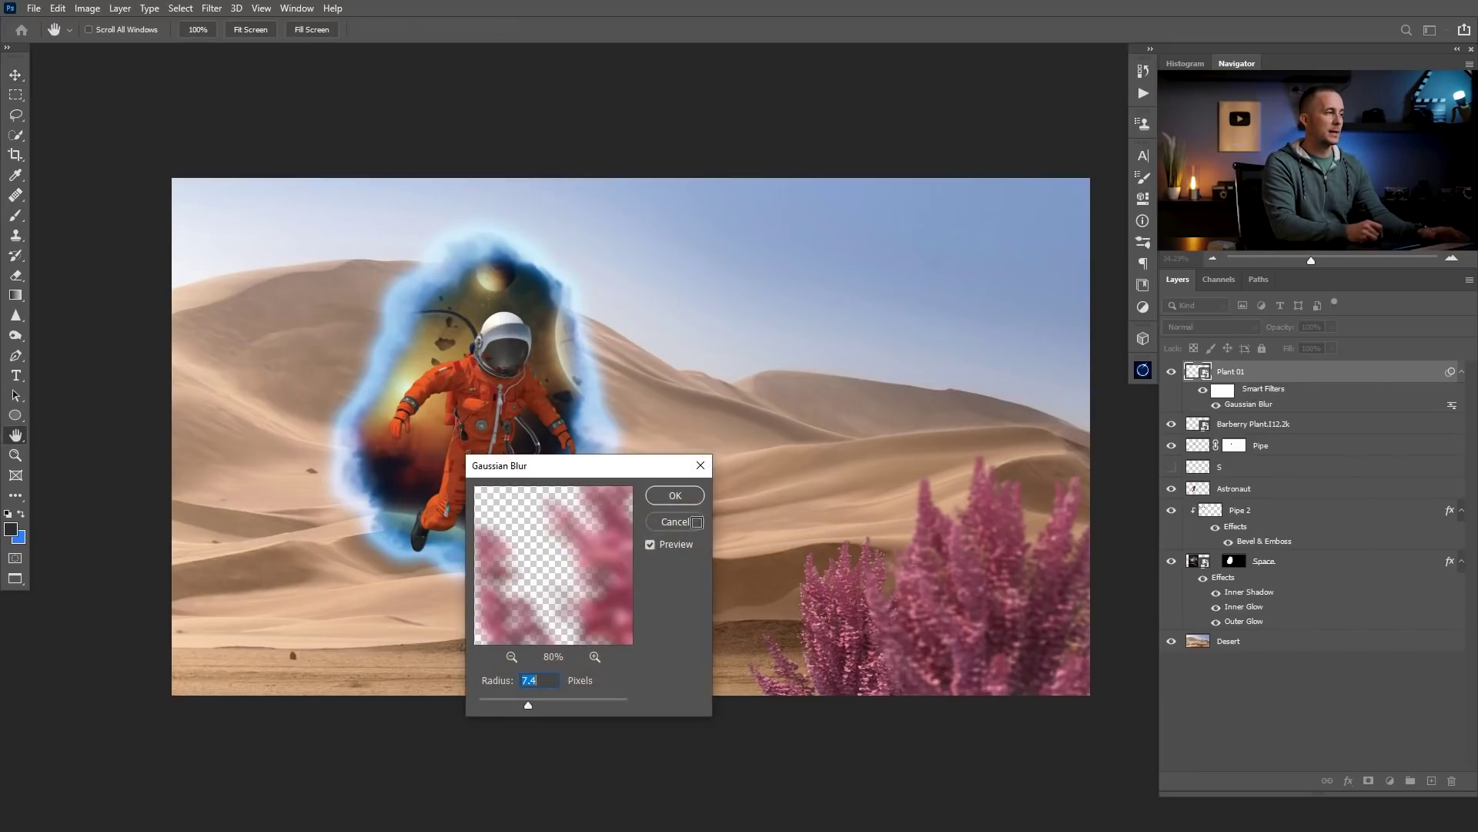
mouse_move(528, 705)
left_mouse_down()
mouse_move(484, 707)
mouse_move(554, 709)
mouse_move(534, 705)
left_mouse_up()
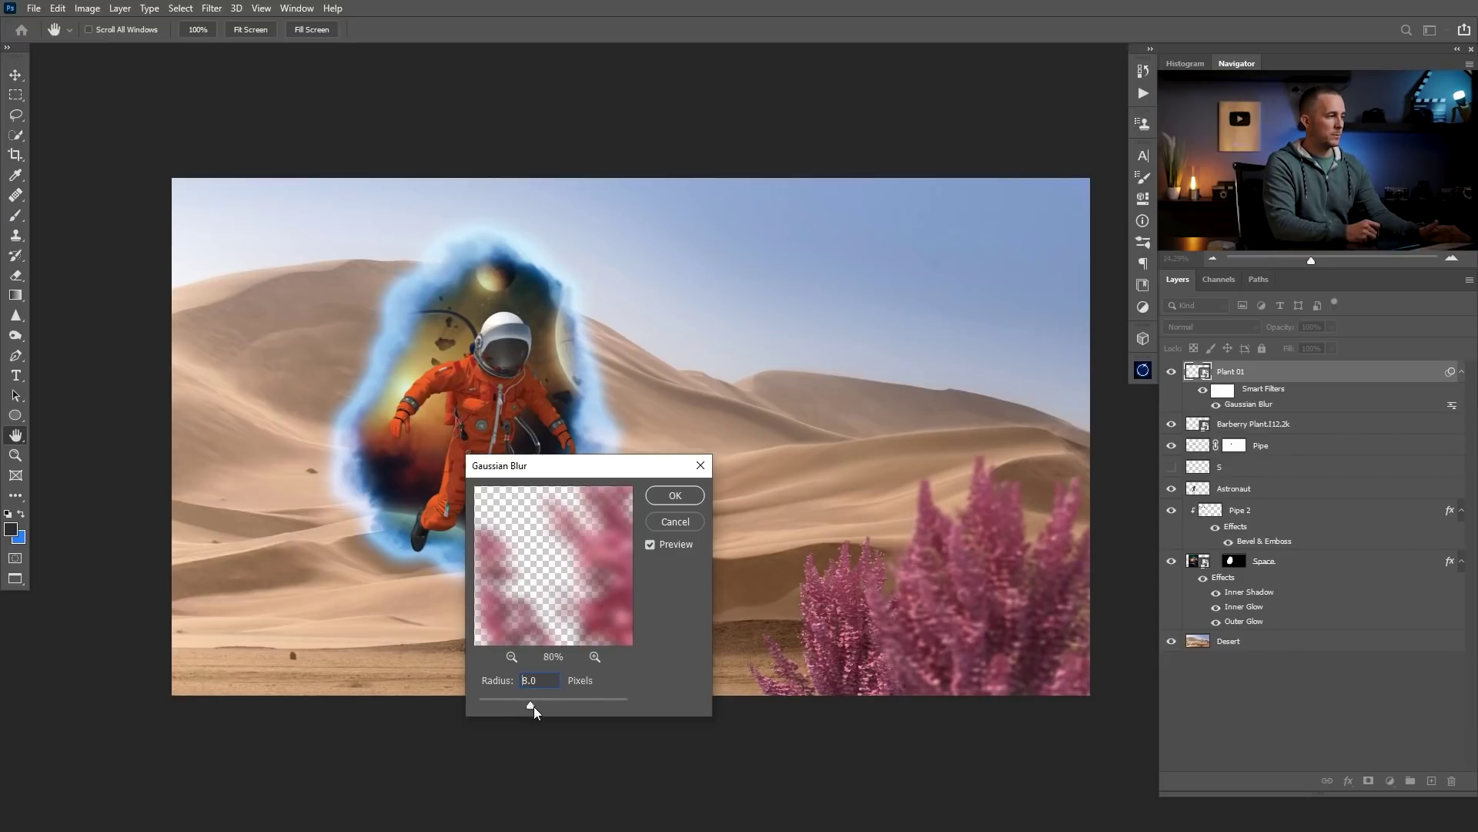
key("Down")
key("Down")
key("Down")
key("Down")
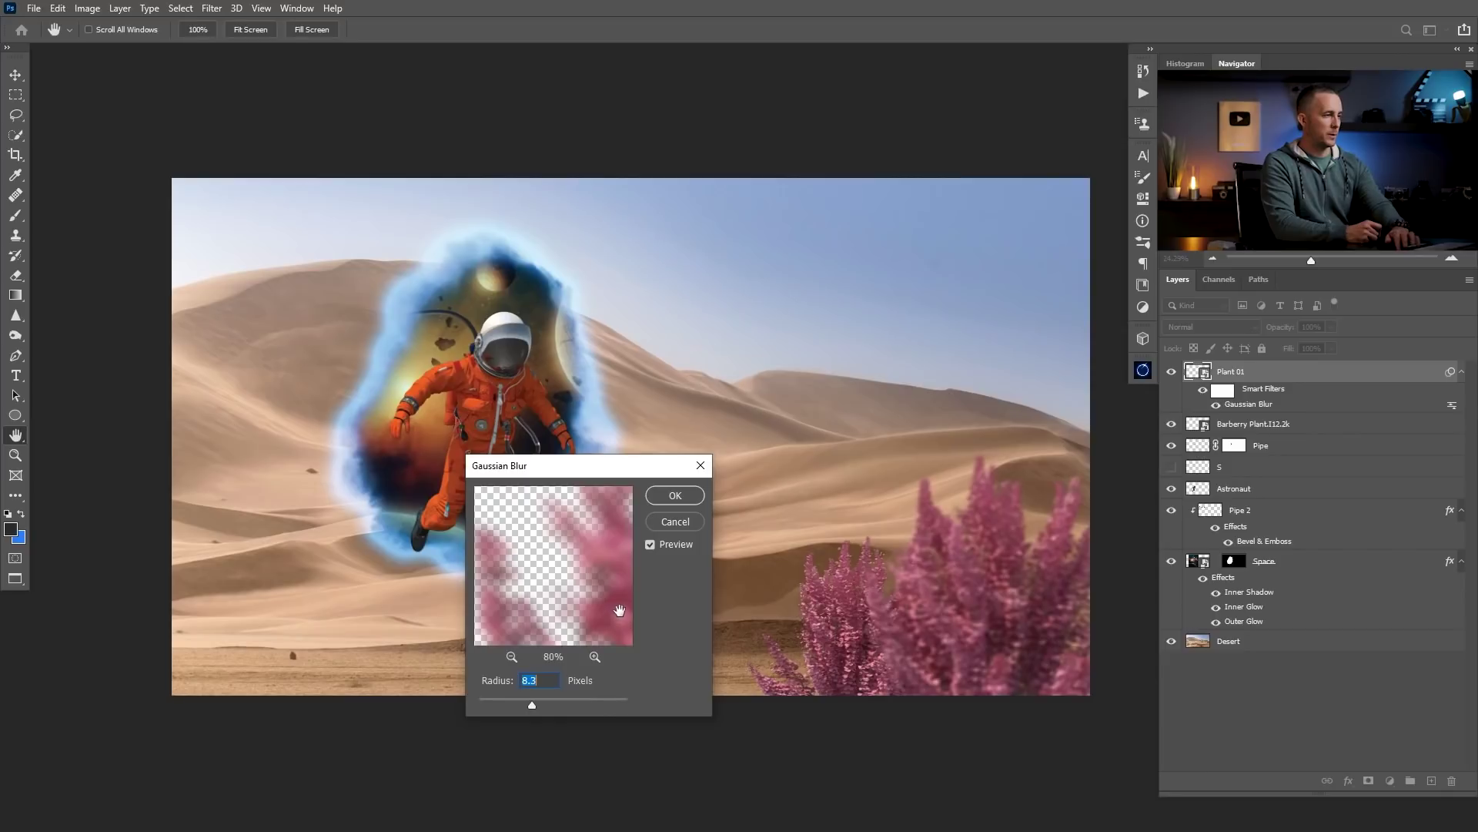
left_click(677, 497)
Scale the Barberry Plant.I12.2k layer to about 83% and reposition it beside the large plant at the image's bottom edge.
left_click_drag(828, 650, 837, 656)
key("ctrl+t")
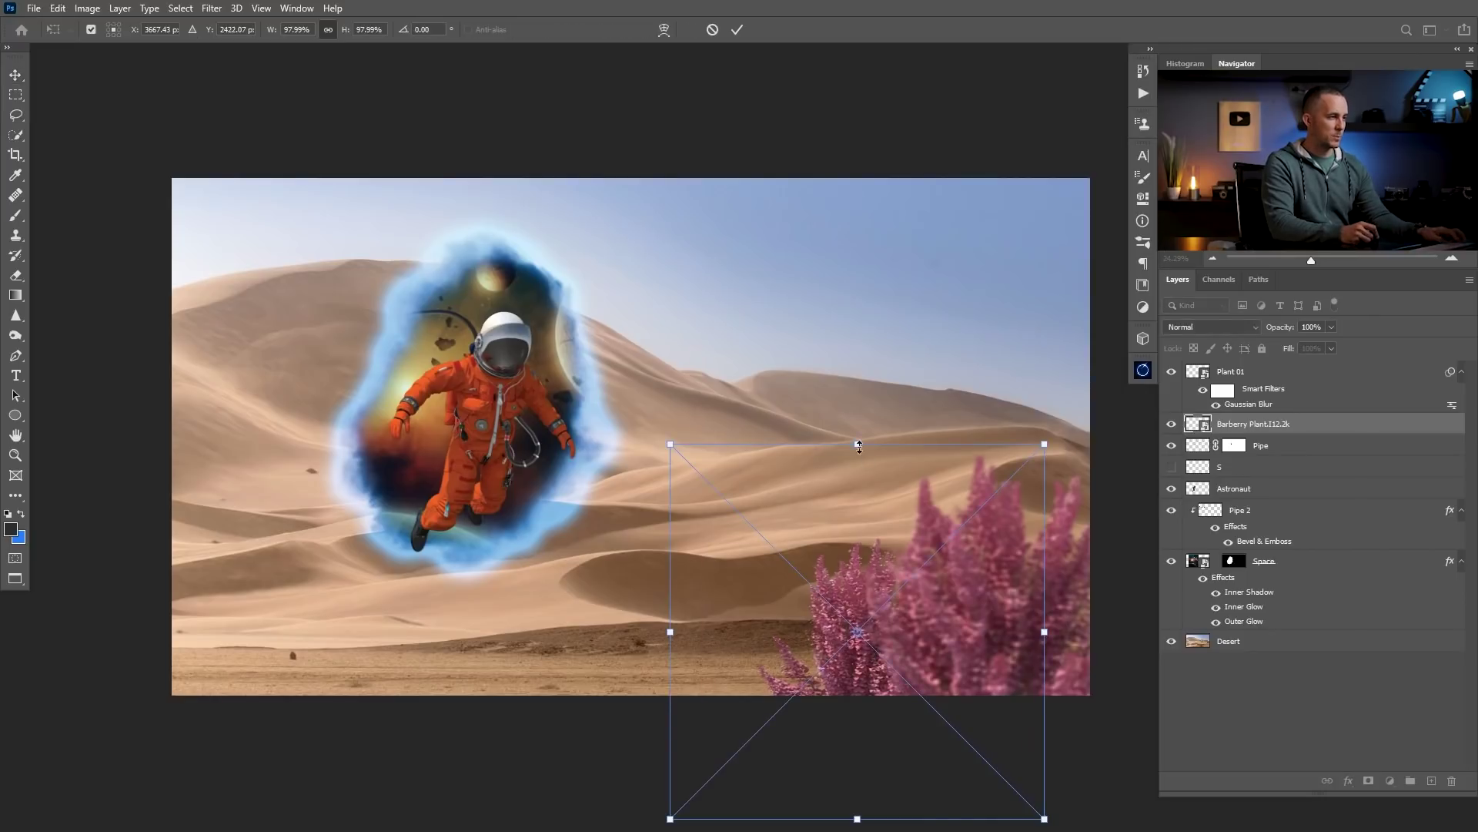
left_click_drag(859, 447, 860, 468)
left_click_drag(849, 598, 863, 630)
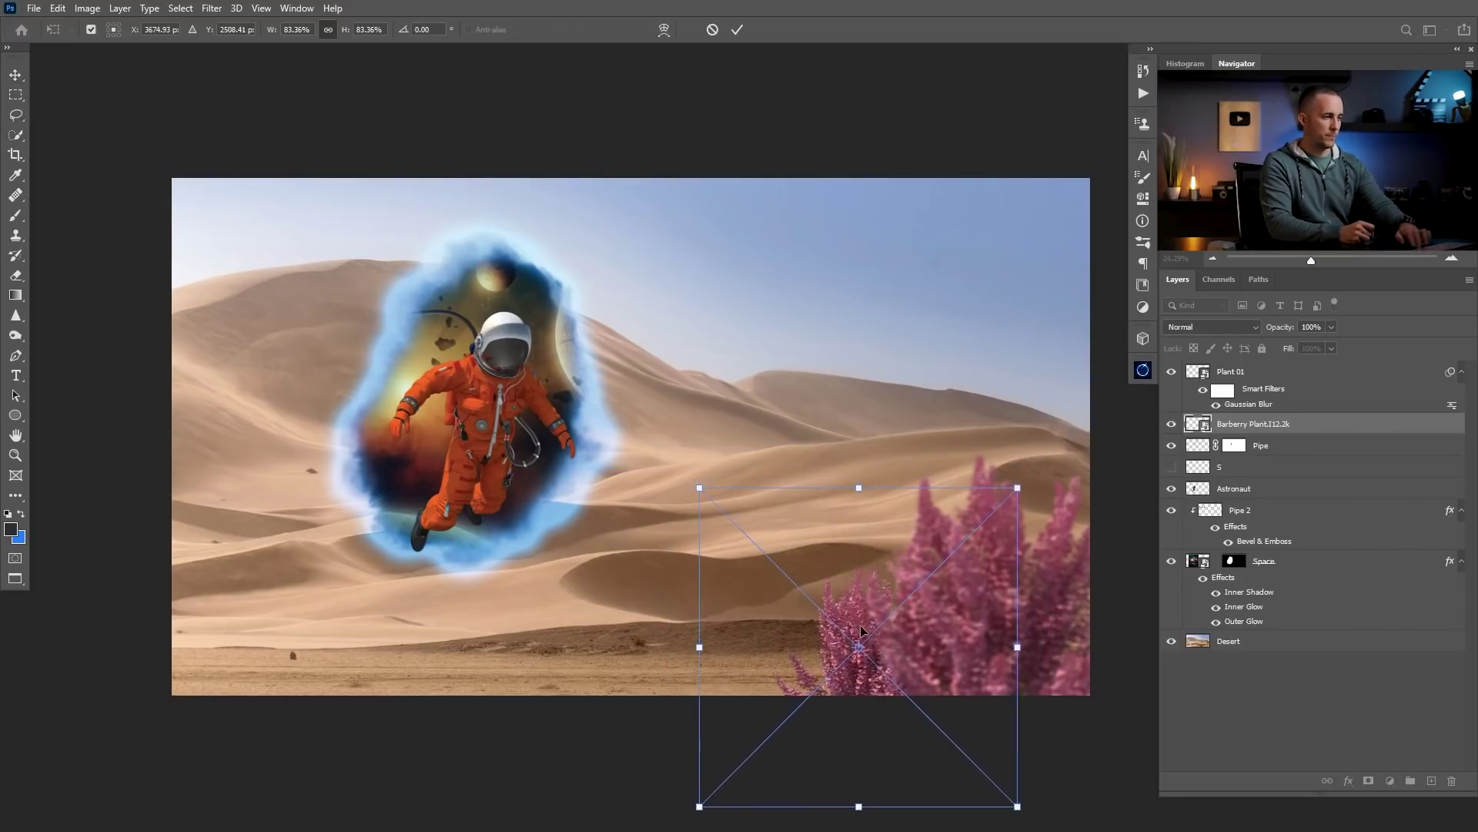
key("Return")
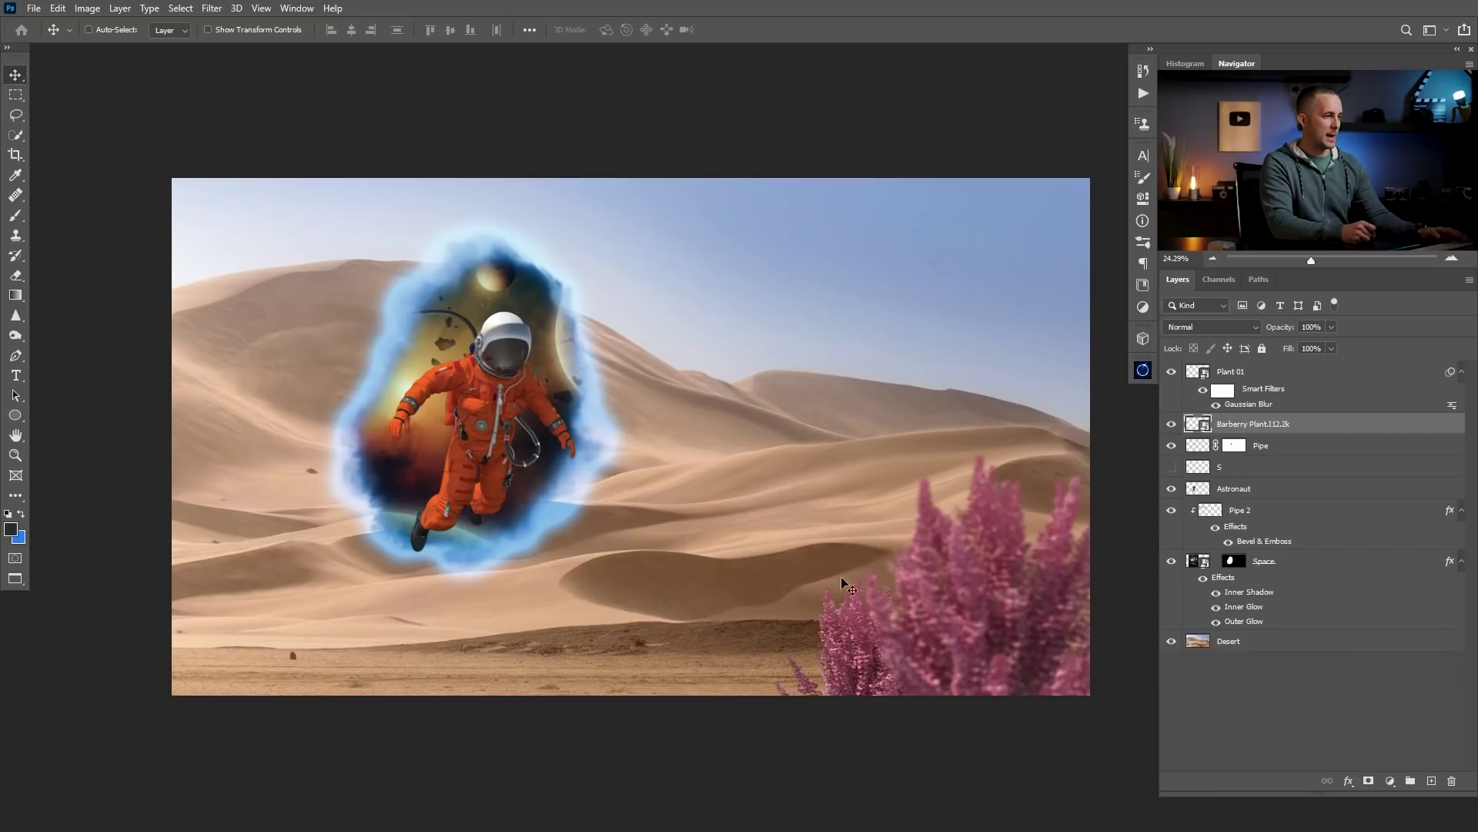
left_click_drag(840, 634, 828, 631)
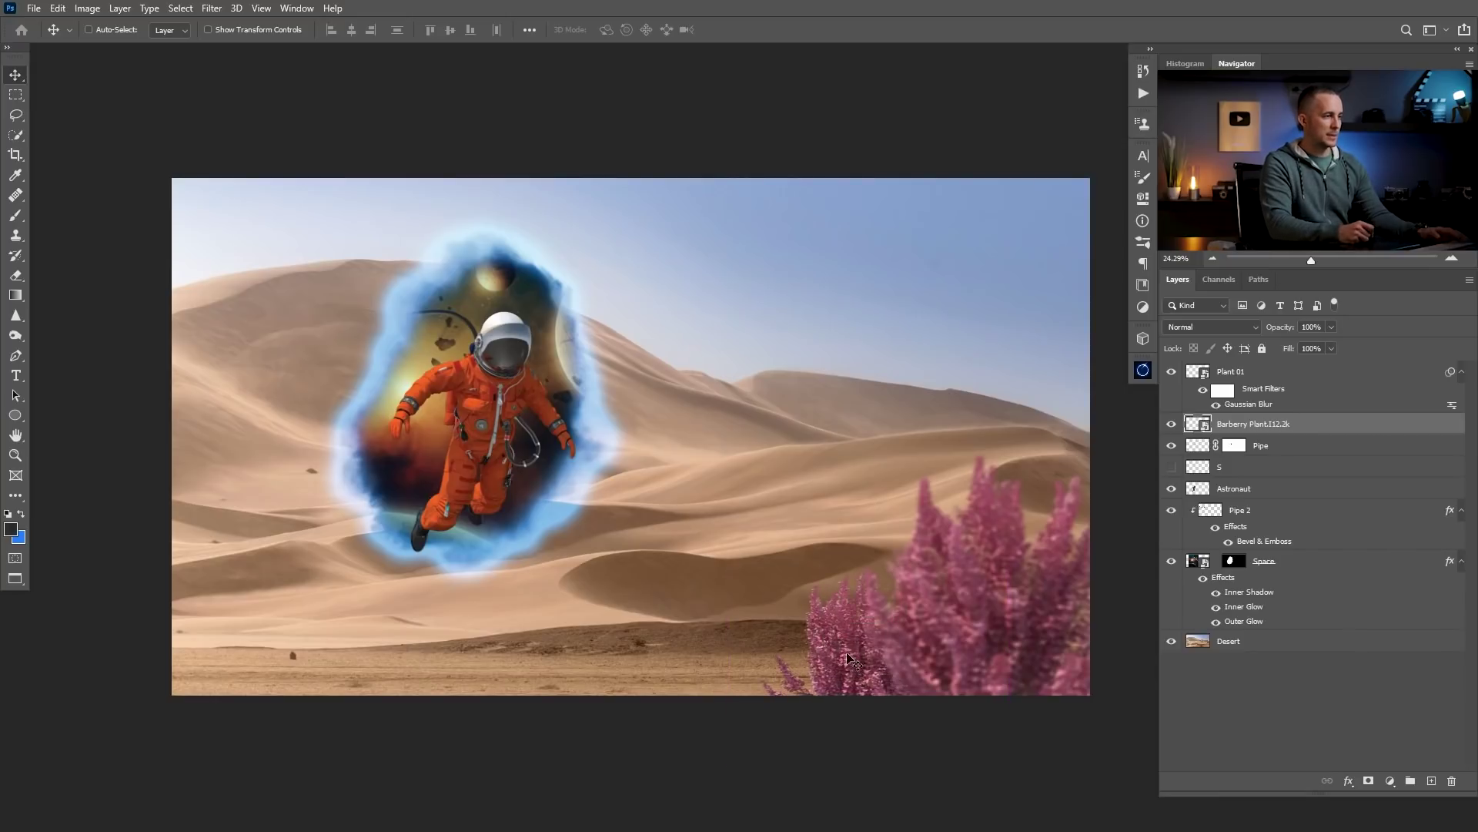
Convert the Desert layer to a smart object and apply a Gaussian Blur with a 4.0-pixel radius.
right_click(1278, 641)
left_click(1164, 265)
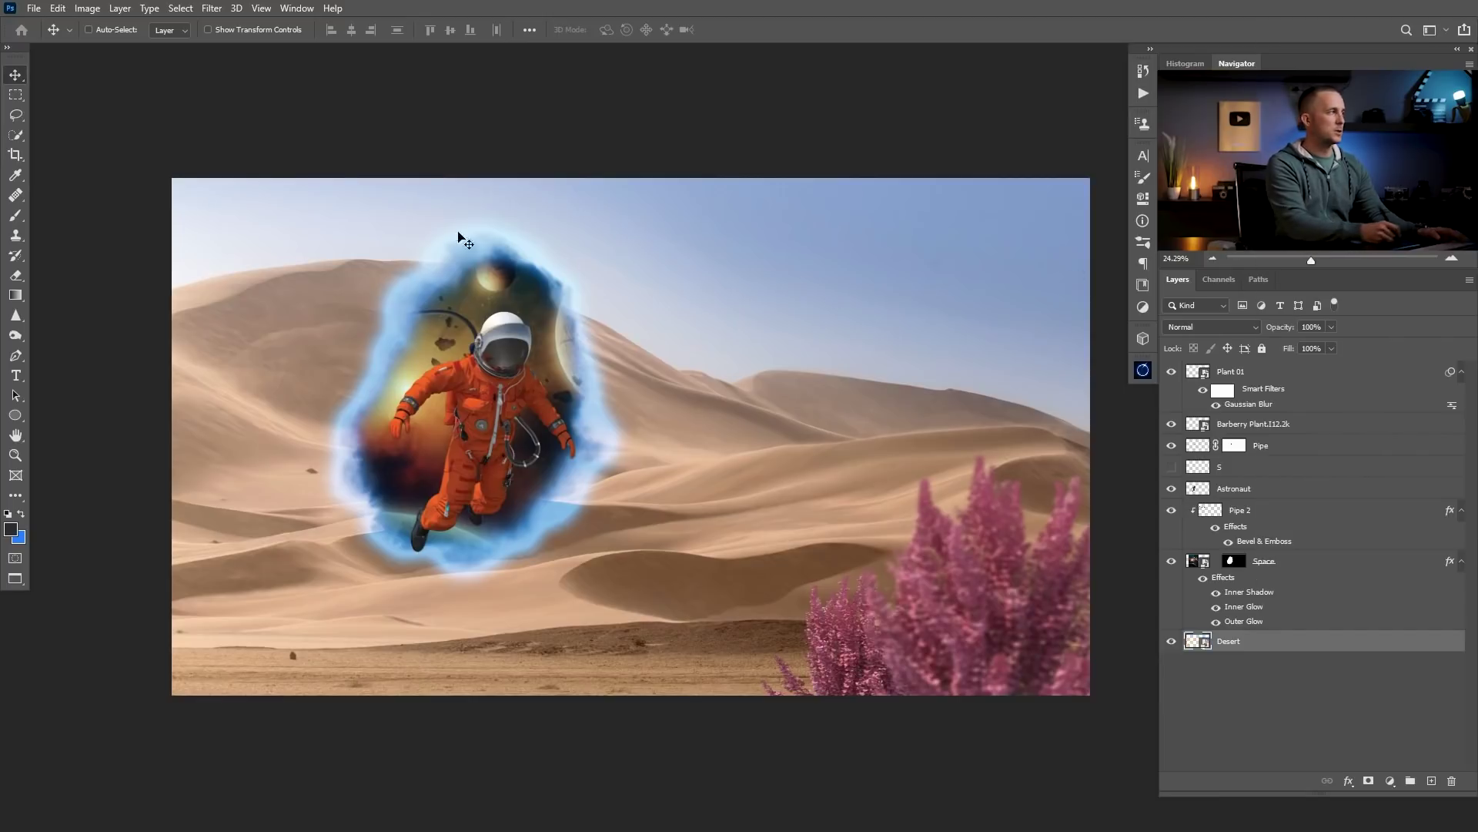
left_click(212, 8)
mouse_move(271, 176)
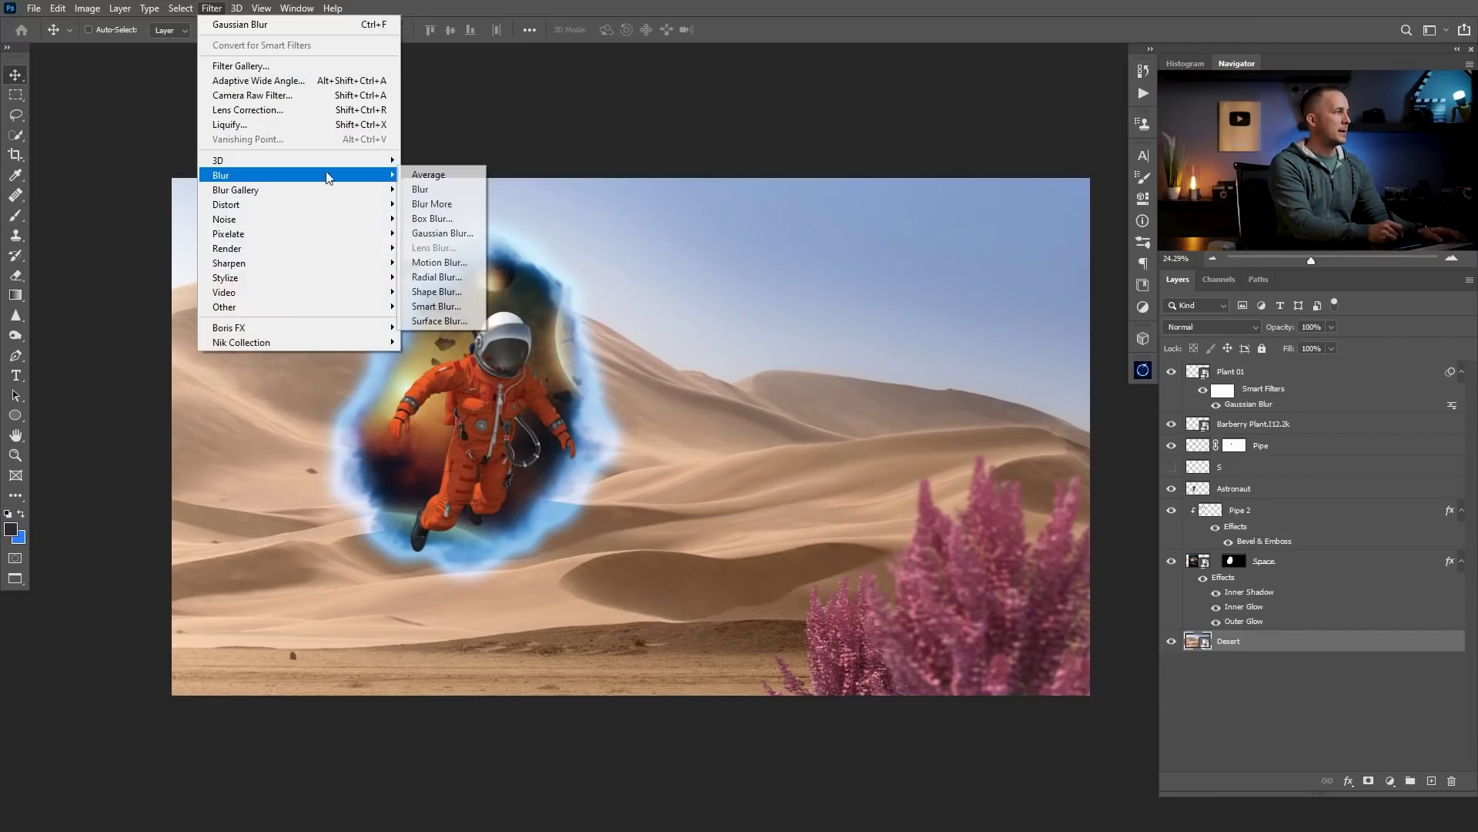
left_click(435, 233)
left_click_drag(639, 466, 914, 467)
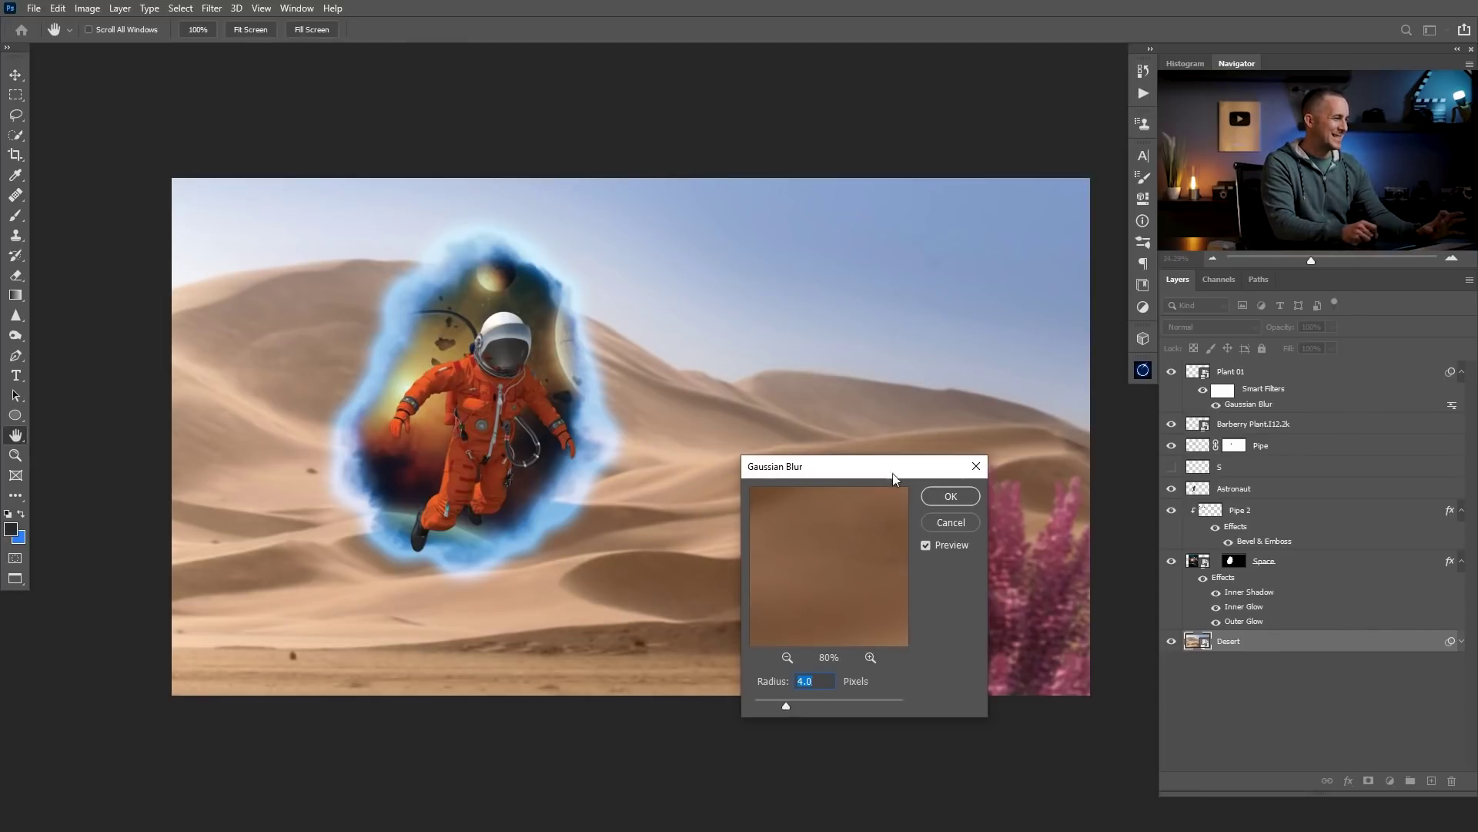
left_click(958, 498)
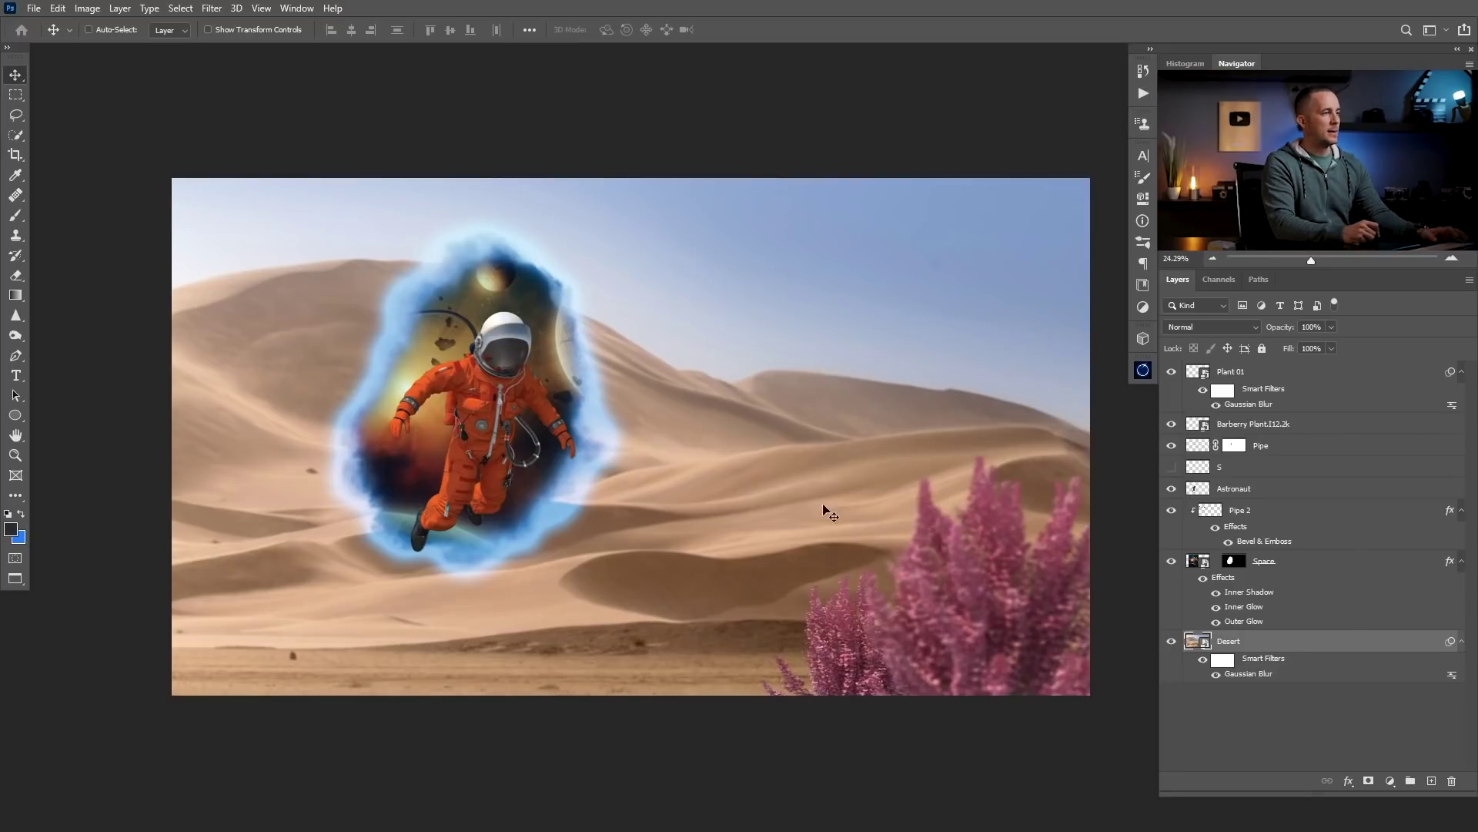
Place Barberry Plant.I04.2k above Plant 01, scaled down to a tiny bush on the distant dunes beyond the portal.
left_click(1220, 365)
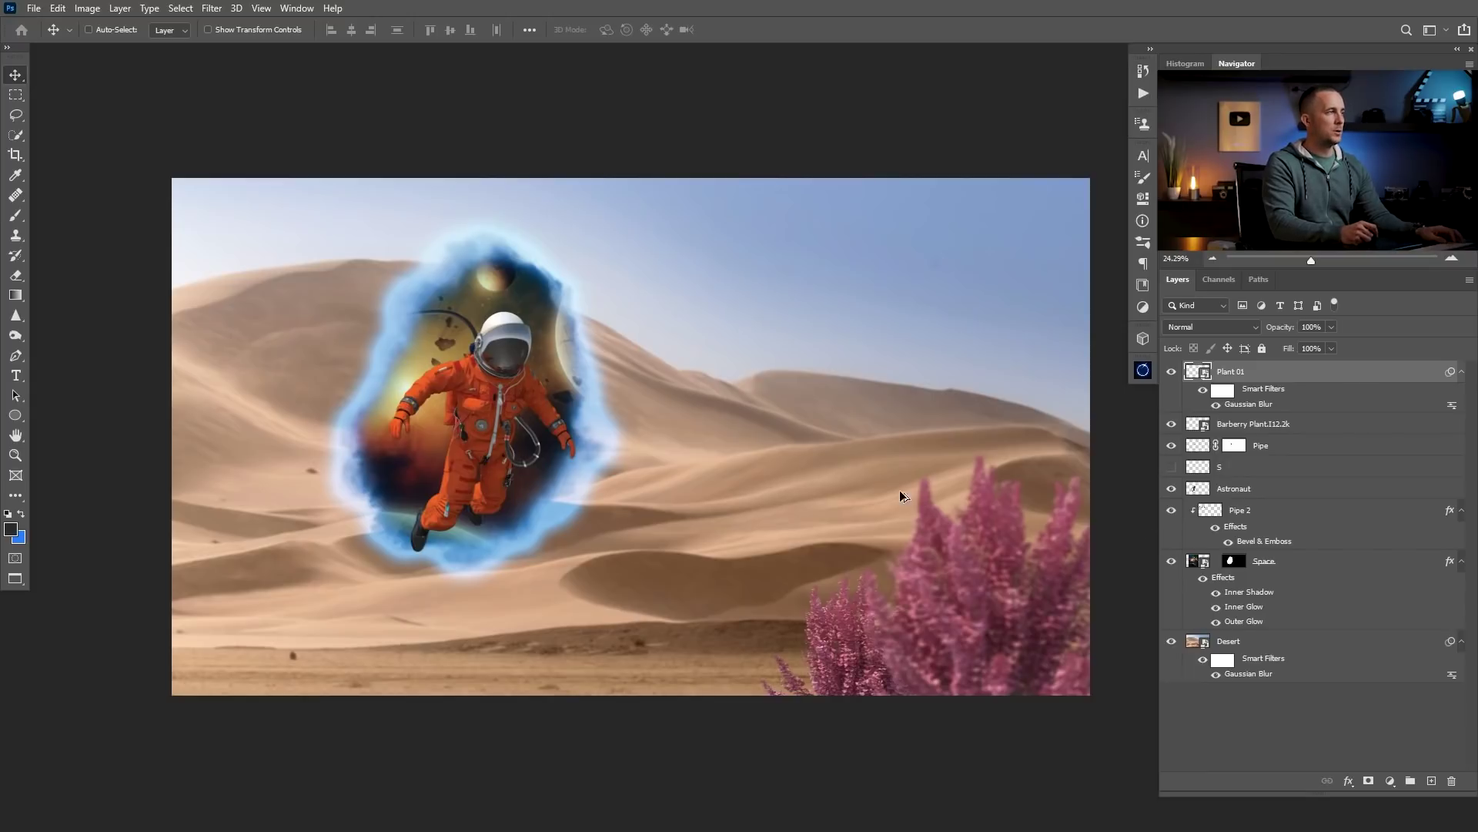
key("alt+Tab")
left_click_drag(544, 233, 645, 654)
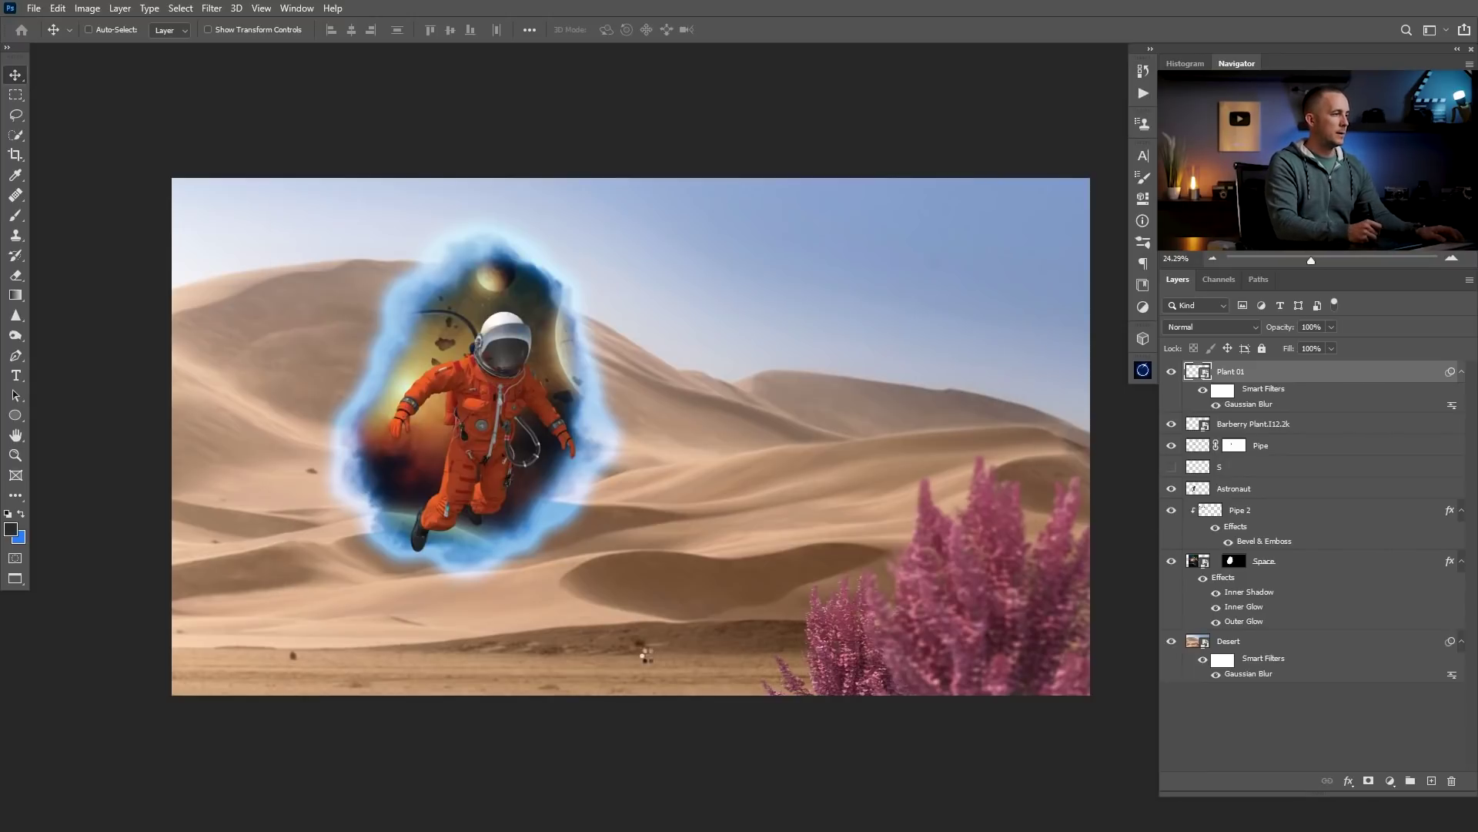
left_click_drag(823, 247, 768, 471)
key("Return")
scroll(746, 496, "up", 8)
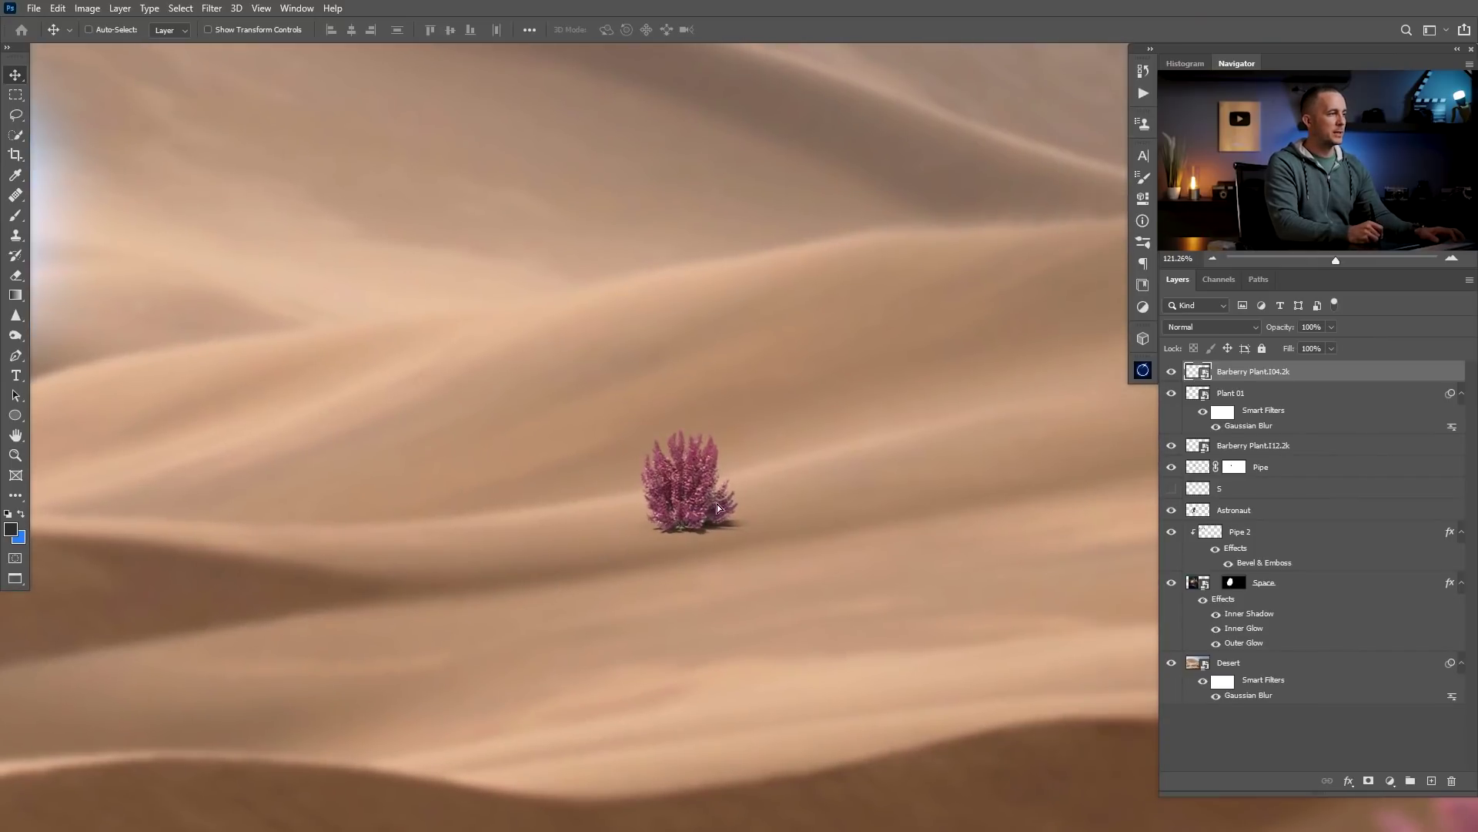
left_click_drag(717, 508, 760, 508)
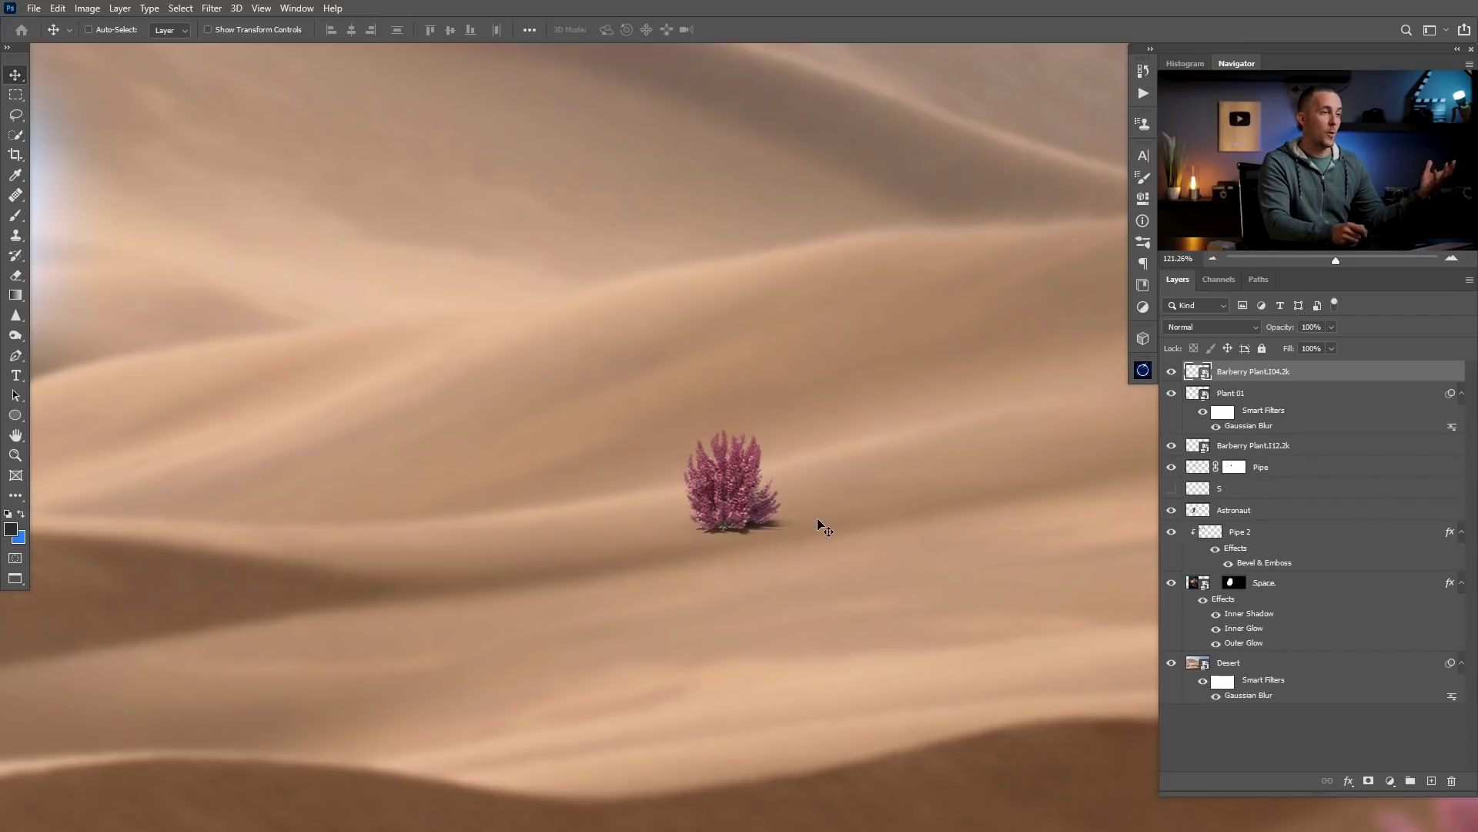
Apply a Gaussian Blur with a 4.0-pixel radius to the tiny Barberry Plant.I04.2k bush.
left_click(213, 9)
mouse_move(297, 176)
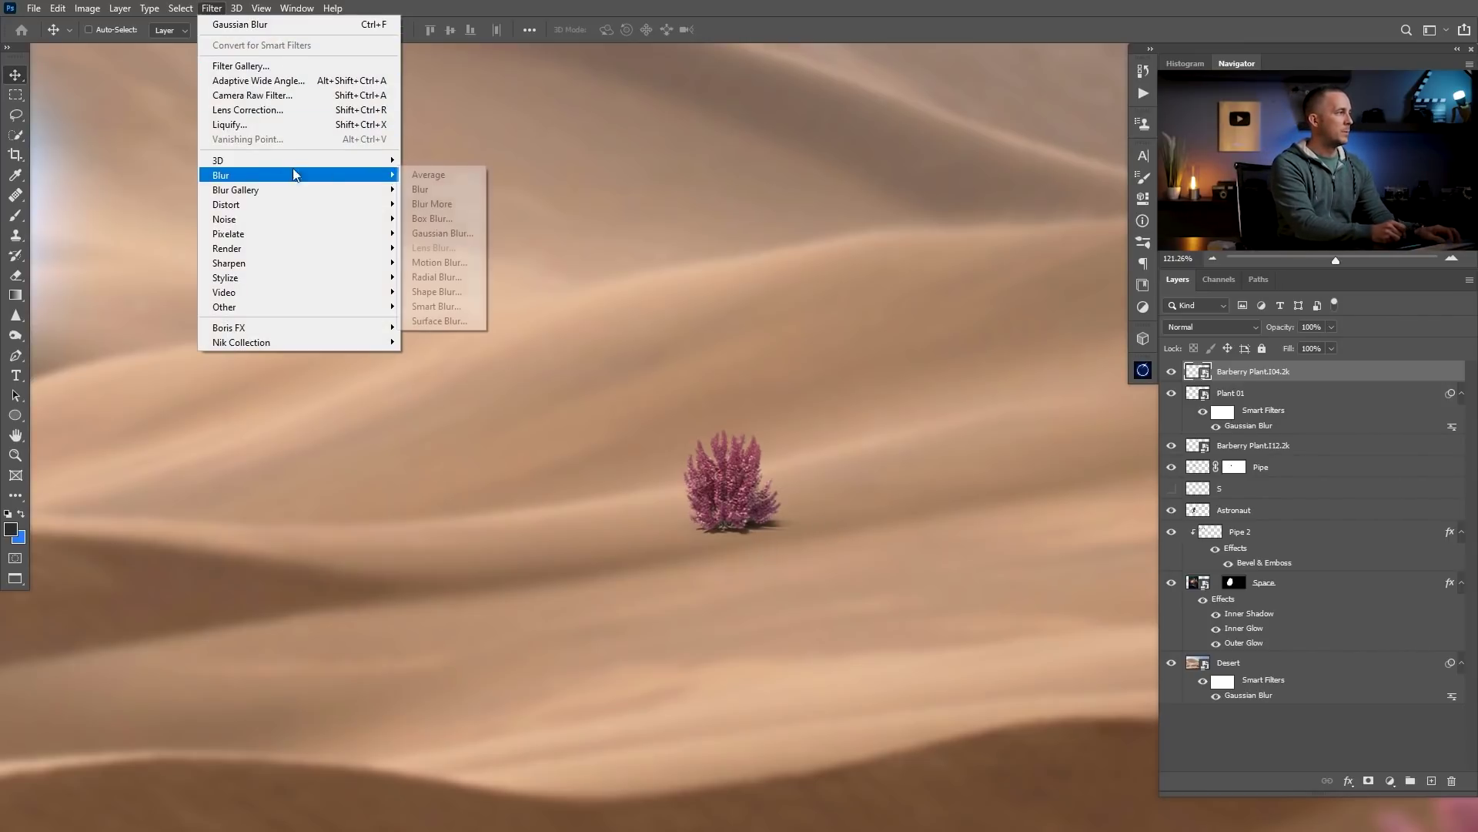
left_click(451, 233)
left_click_drag(855, 475, 956, 444)
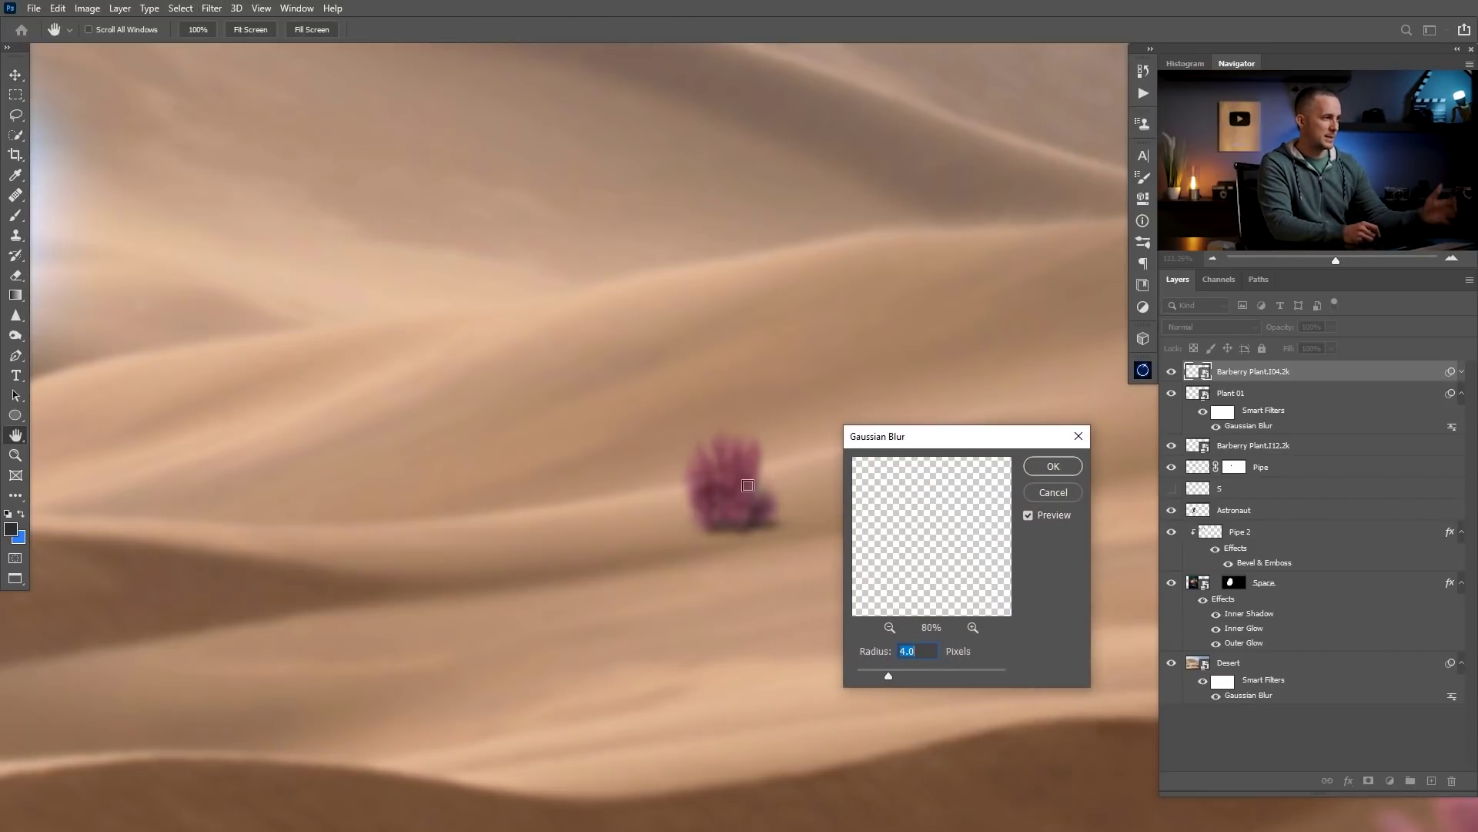
left_click(1055, 466)
left_click_drag(837, 506, 723, 571)
left_click_drag(796, 523, 858, 530)
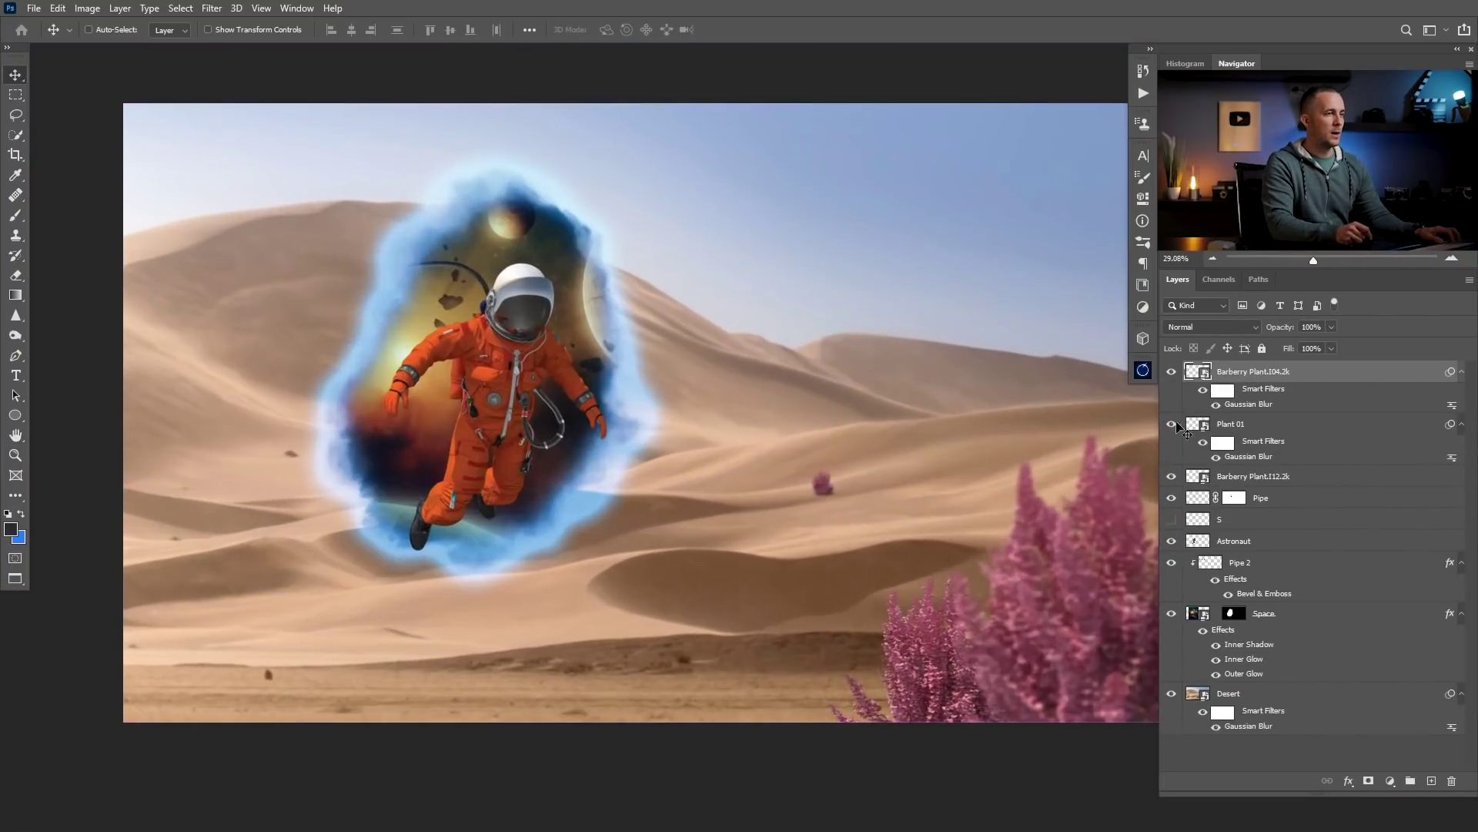
Duplicate the Barberry Plant.I12.2k layer and shrink the copy to a tiny bush beside the one on the distant dunes.
left_click(923, 682, "ctrl")
left_click_drag(922, 682, 919, 426)
key("ctrl+t")
left_click_drag(1014, 243, 863, 378)
left_click_drag(825, 432, 748, 512)
key("Return")
scroll(751, 497, "down", 5)
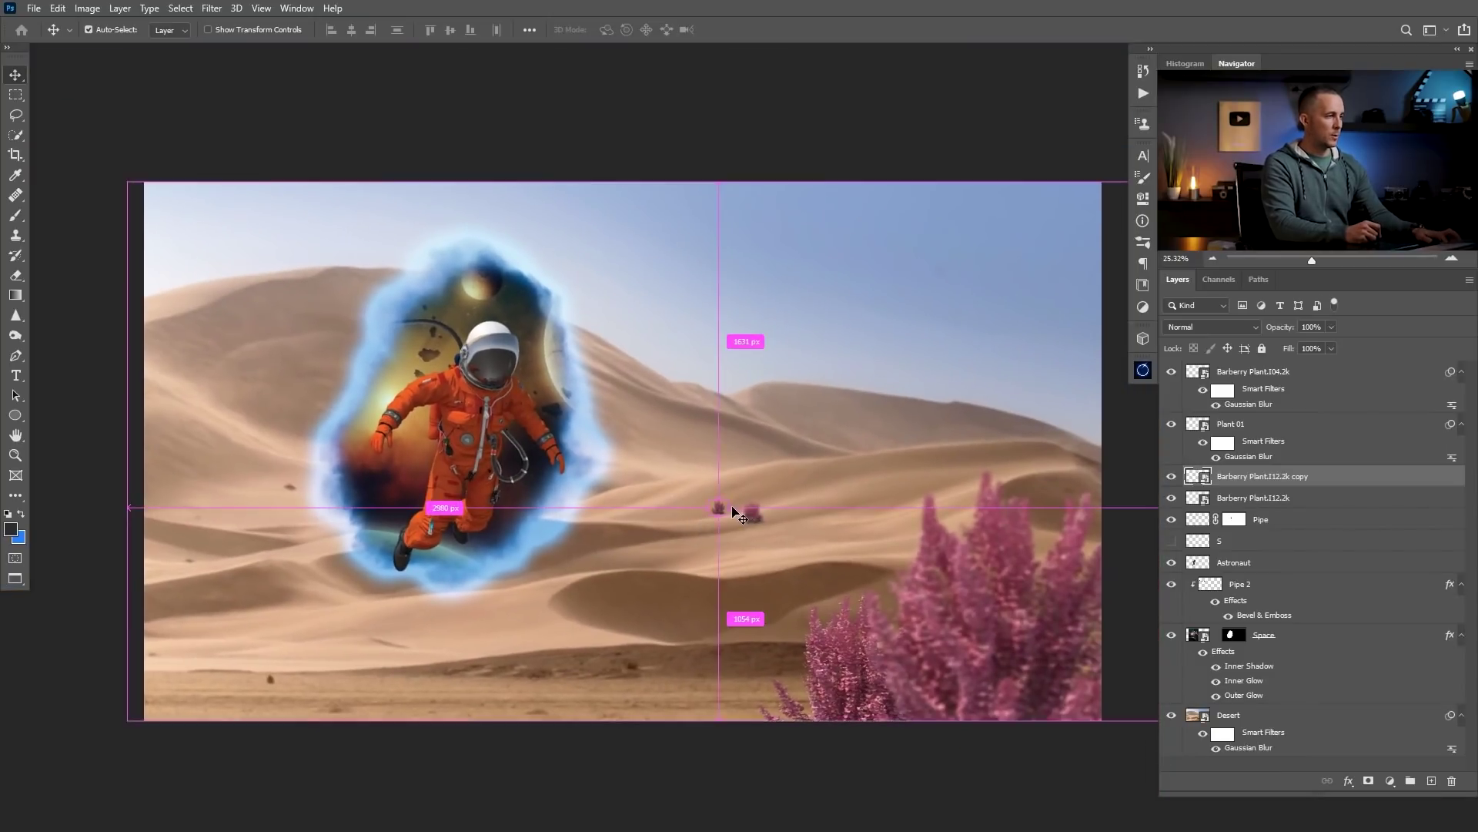
Apply a 4.0-pixel Gaussian Blur to the tiny Barberry Plant.I12.2k copy and place a duplicate on the dune slope beside the portal.
key("ctrl+alt+f")
left_click(1052, 466)
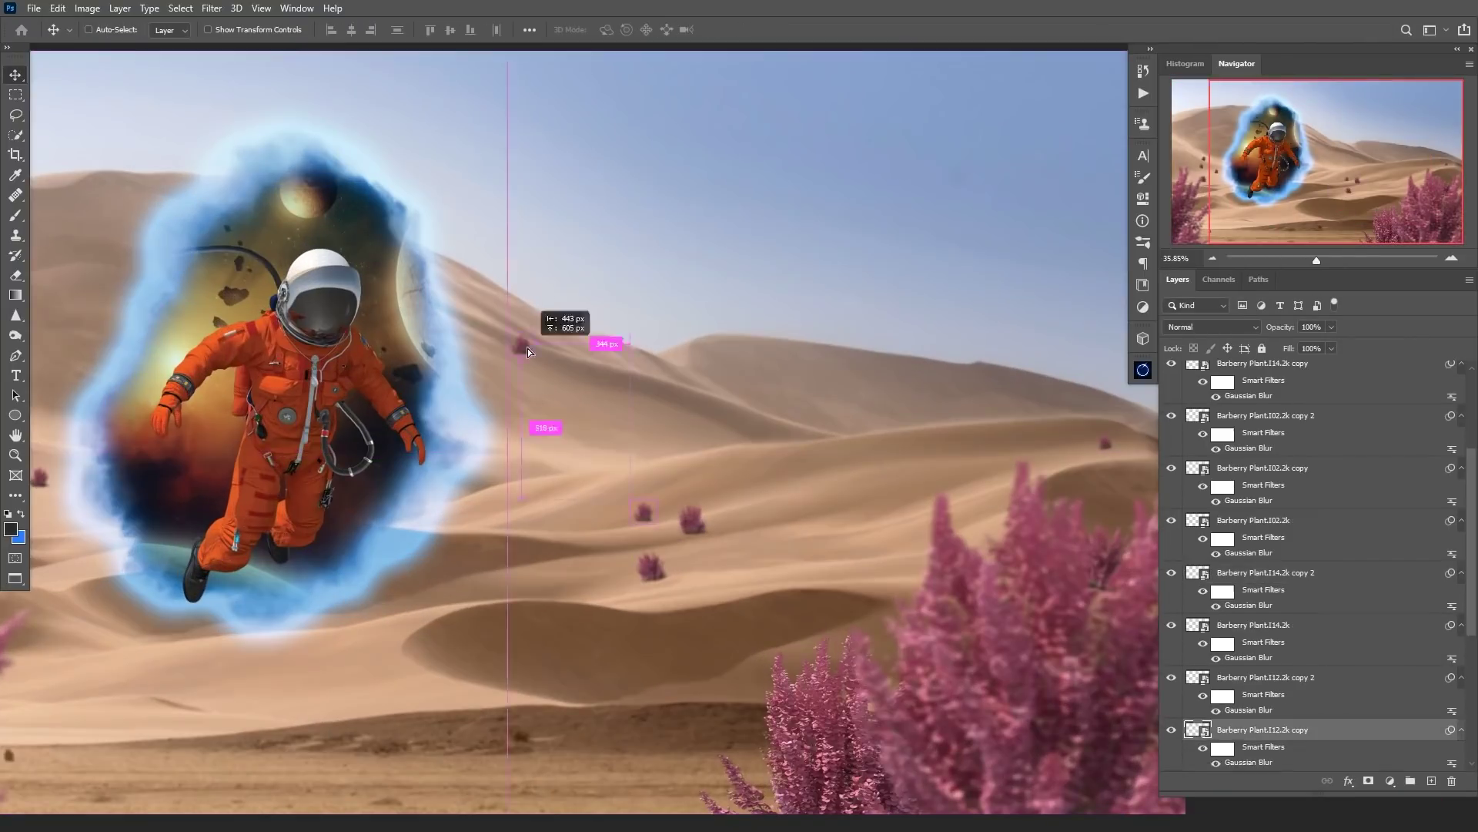
left_click_drag(528, 348, 505, 340)
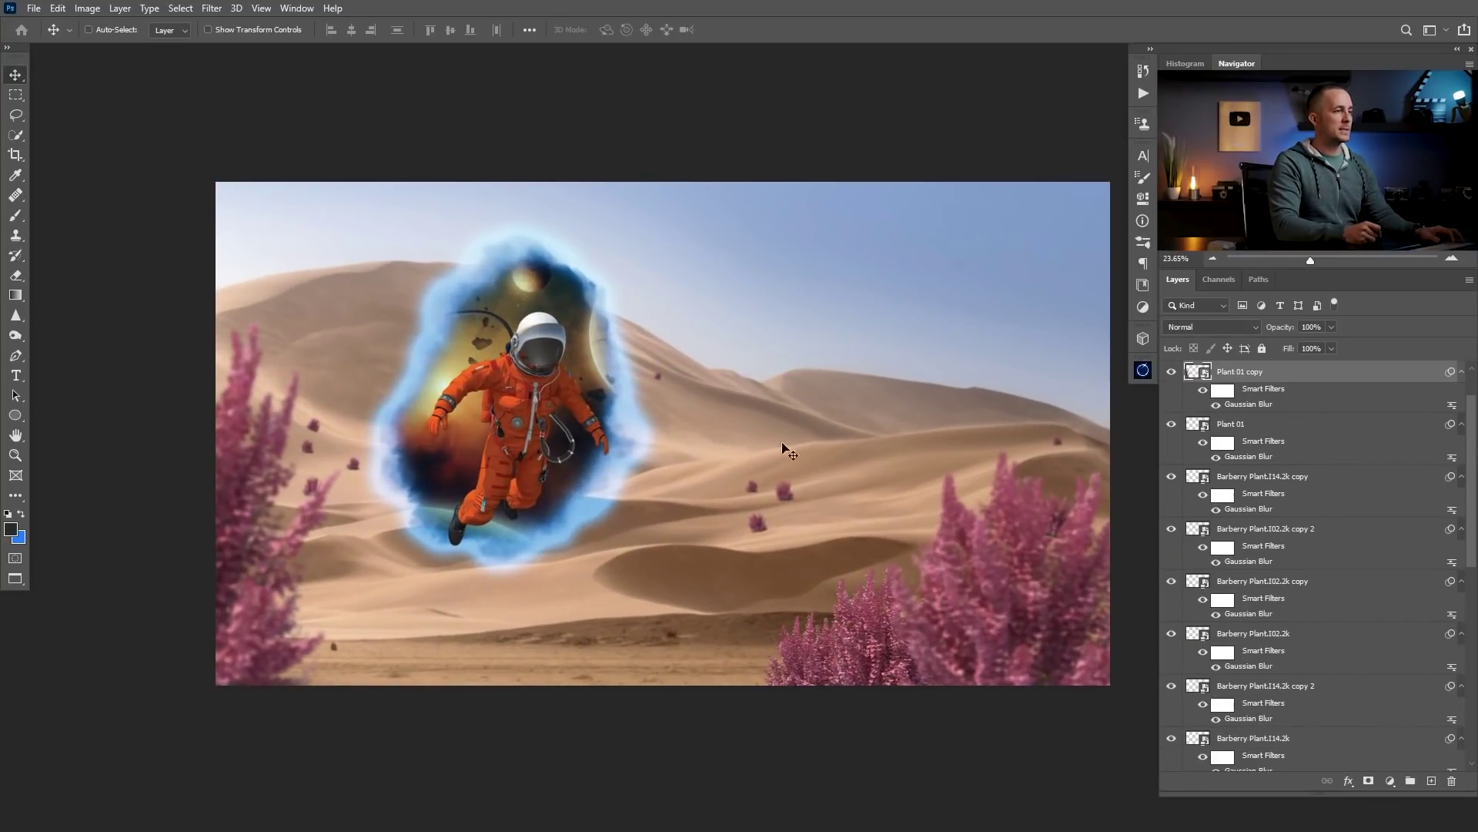
Apply a Gaussian Blur with a 1-pixel radius to the foreground Barberry Plant.I14.2k layer beside the large plants.
left_click(805, 653, "ctrl")
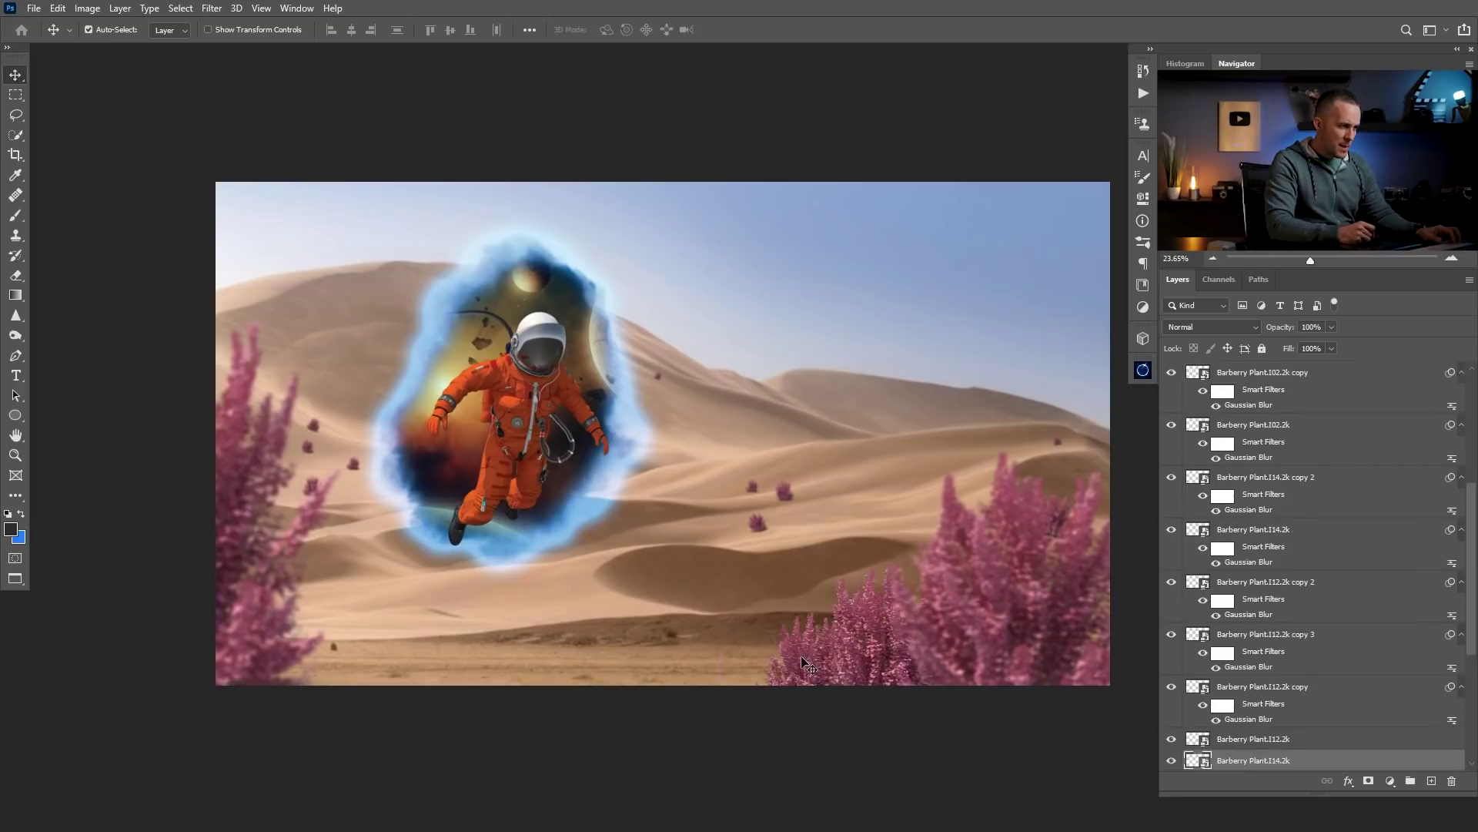
key("ctrl+alt+f")
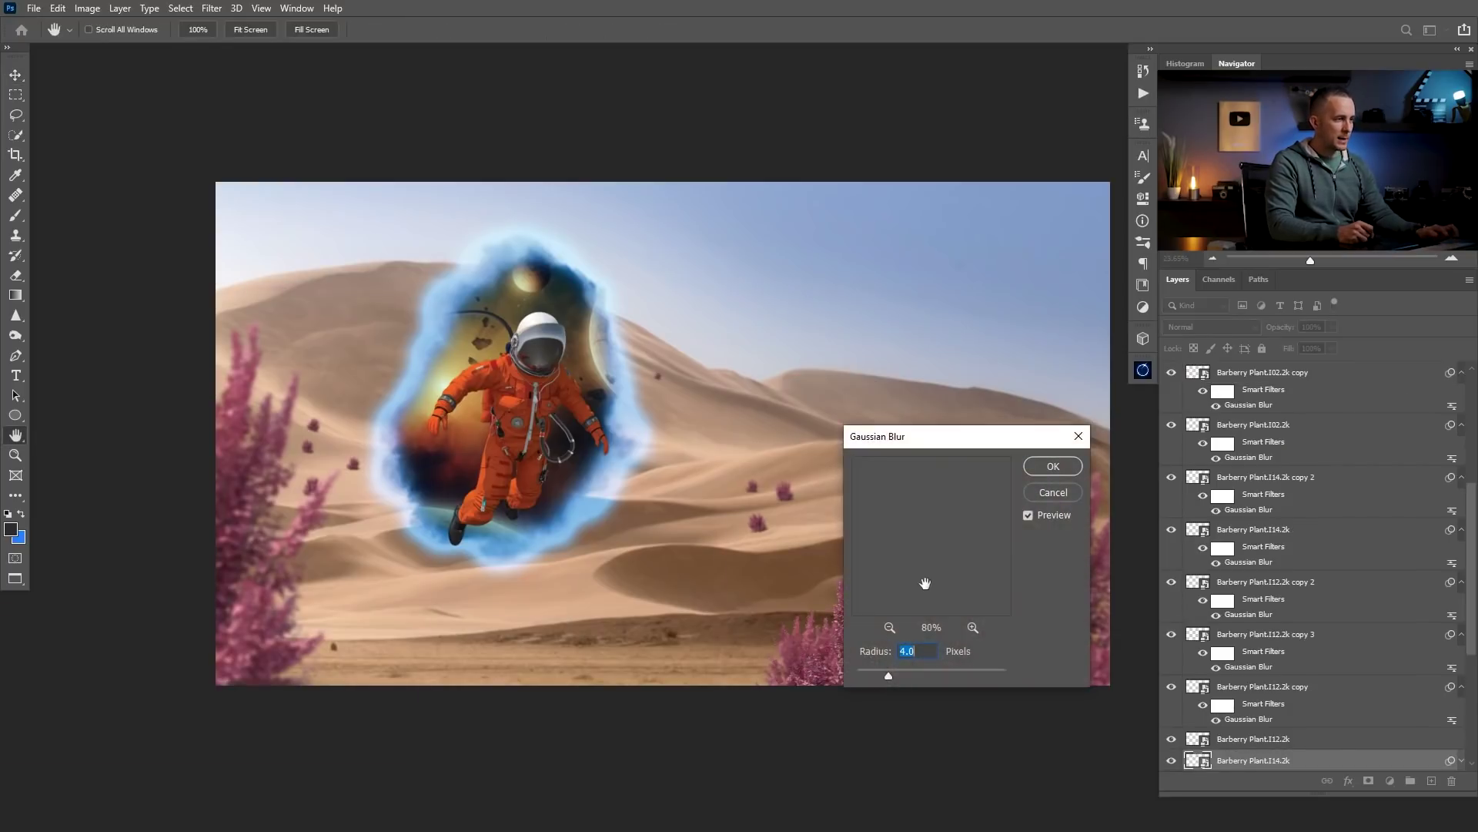
type("1")
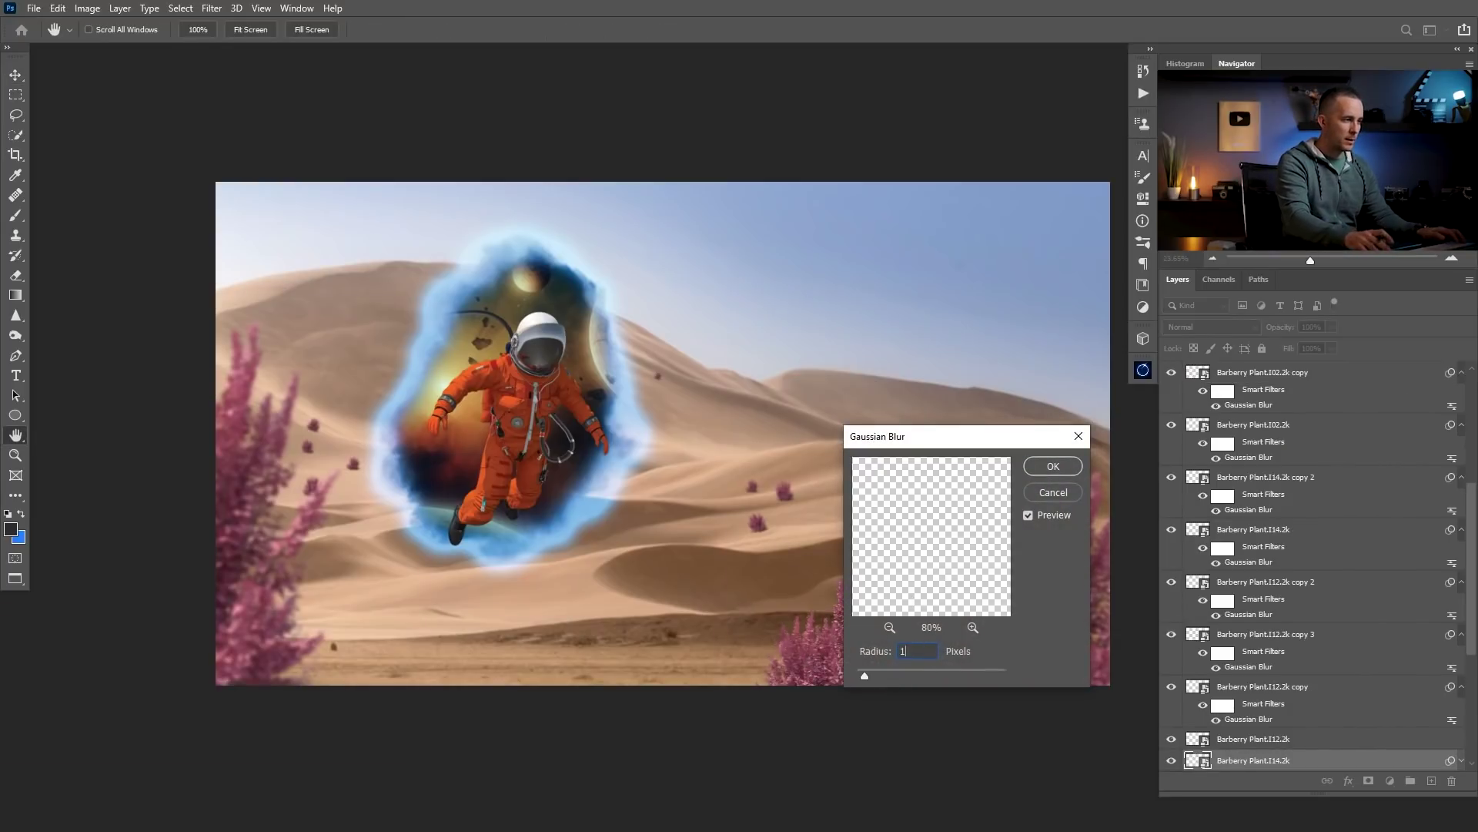
key("Return")
scroll(795, 642, "up", 5, "alt")
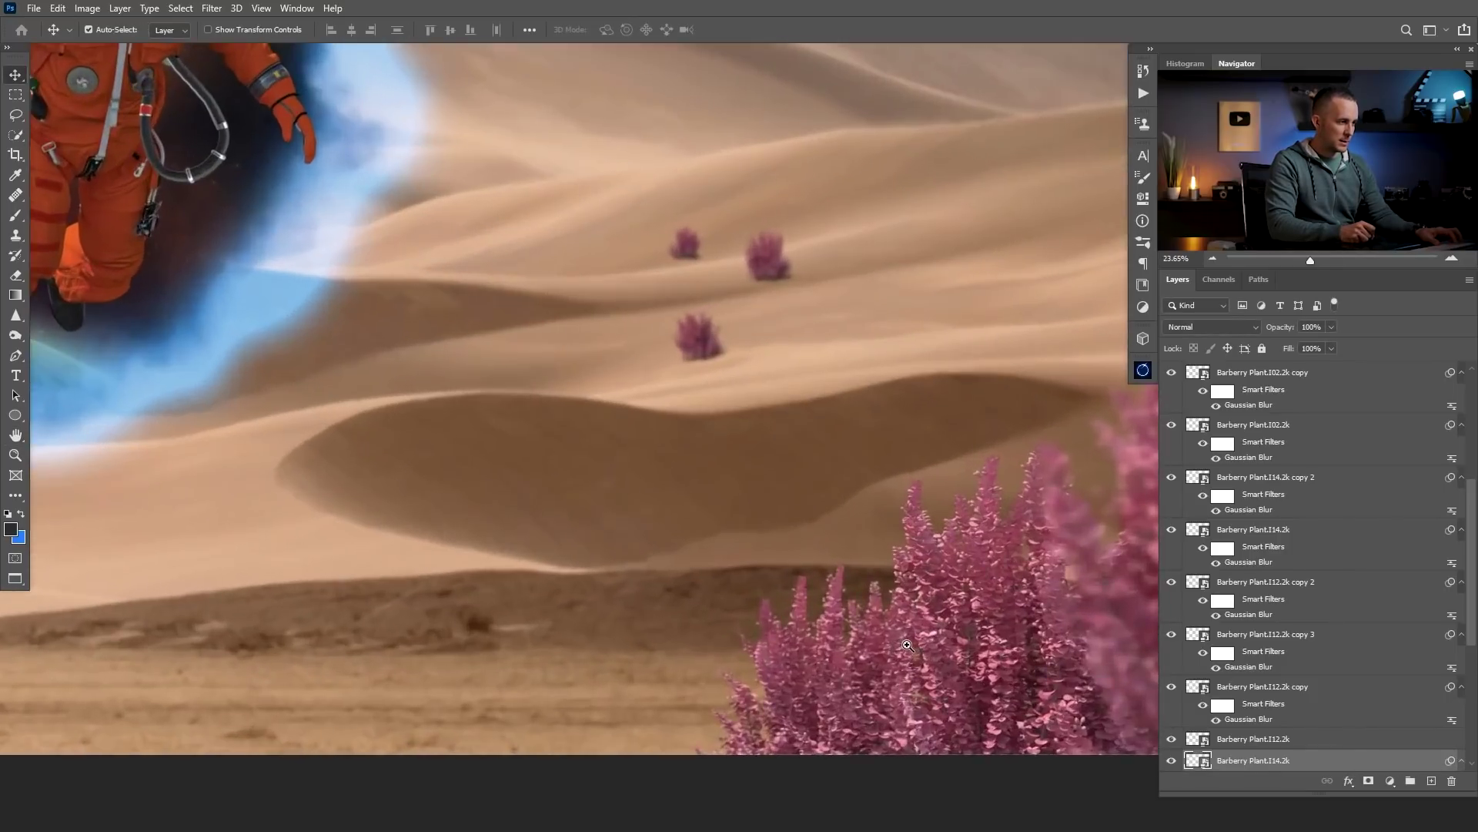
scroll(878, 641, "down", 5, "alt")
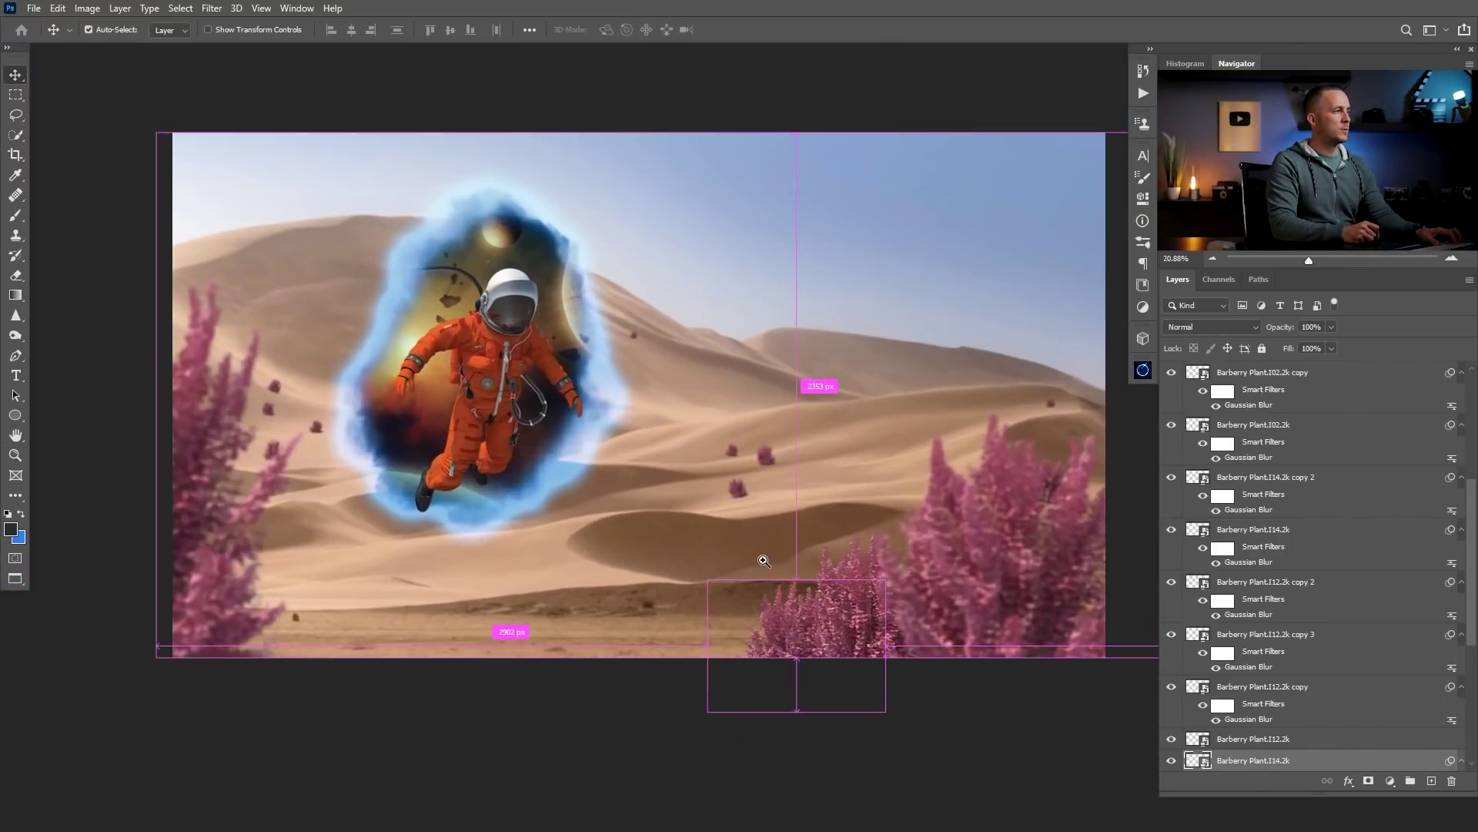
left_click(763, 561, "ctrl")
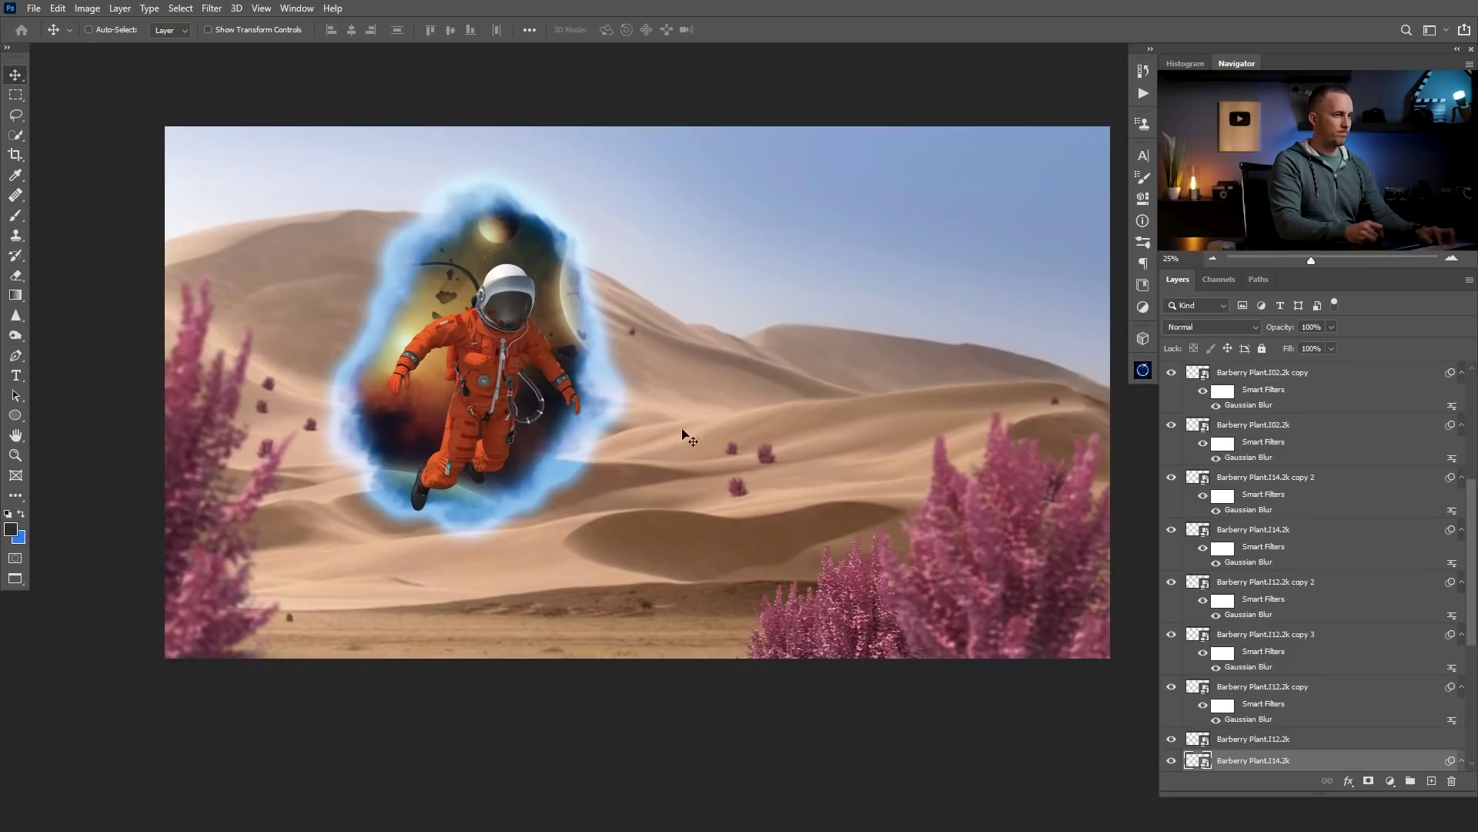
Group all the plant layers, from the uppermost one down to Barberry Plant.I14.2k above Pipe.
left_click_drag(1461, 502, 1469, 620)
left_click(1218, 373)
left_click(1195, 550, "shift")
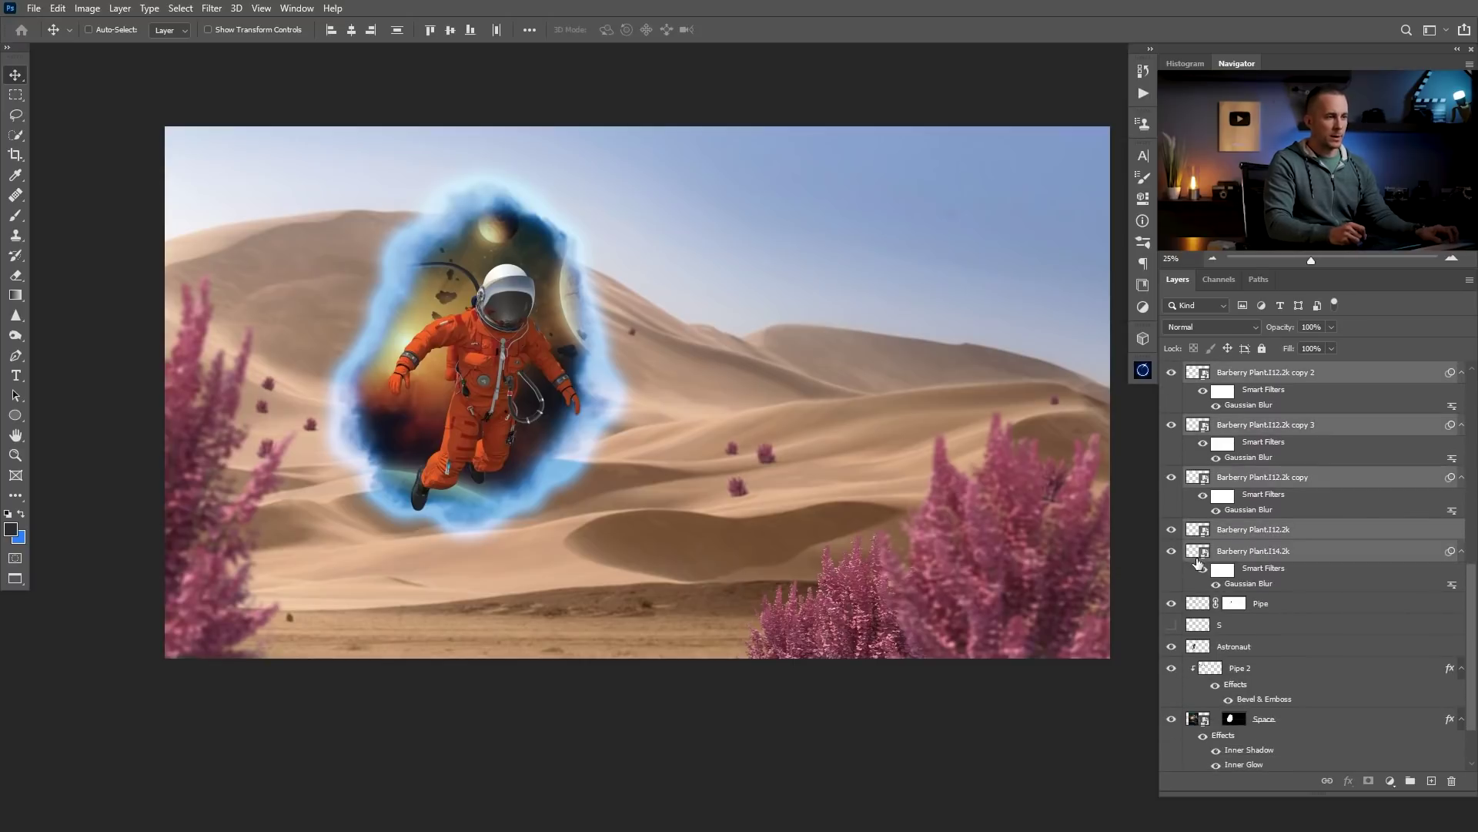
key("ctrl")
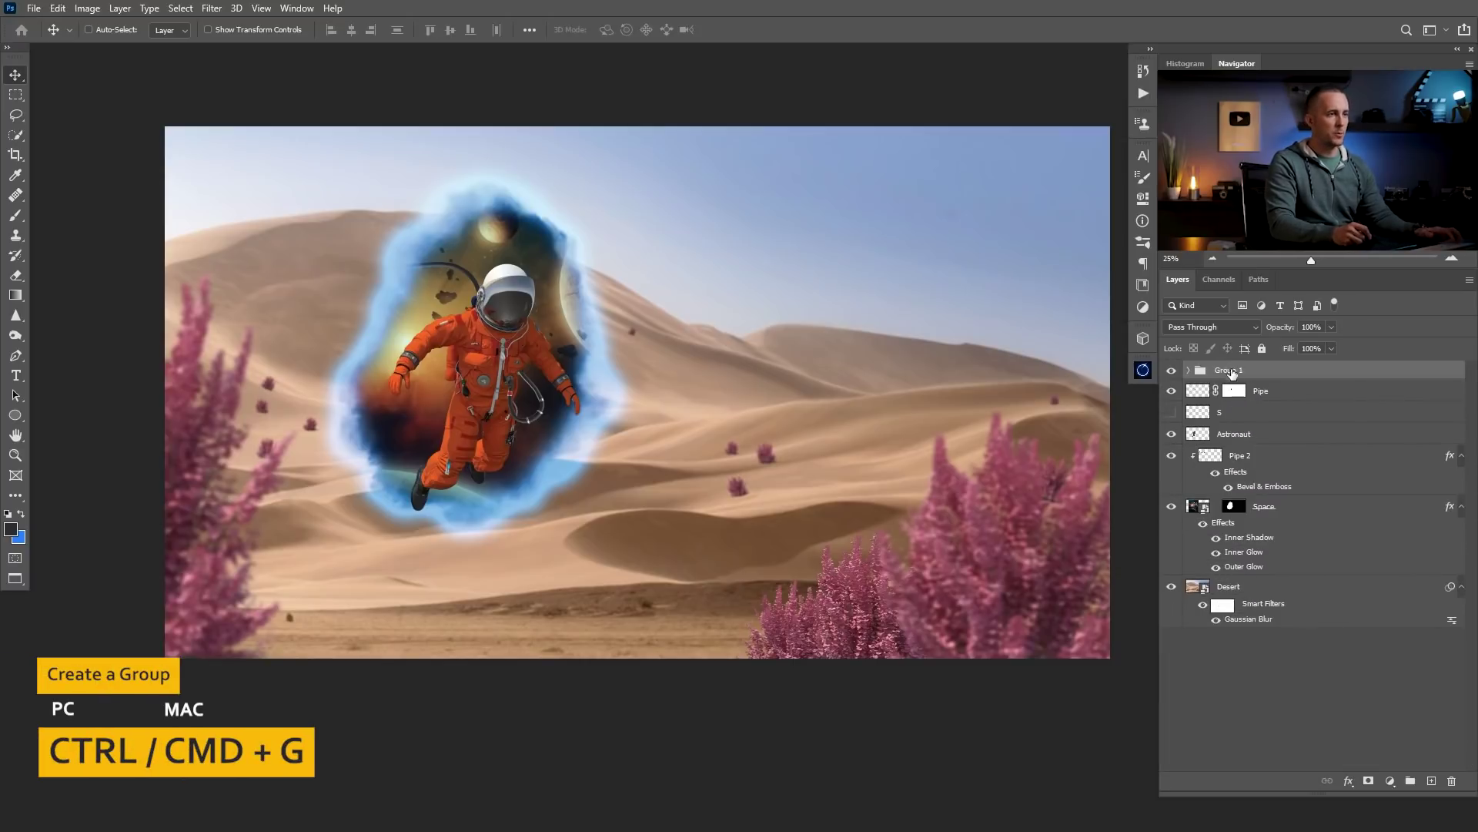
Rename the new plant group as Plants and delete the hidden S layer above Astronaut.
double_click(1227, 371)
type("Plants")
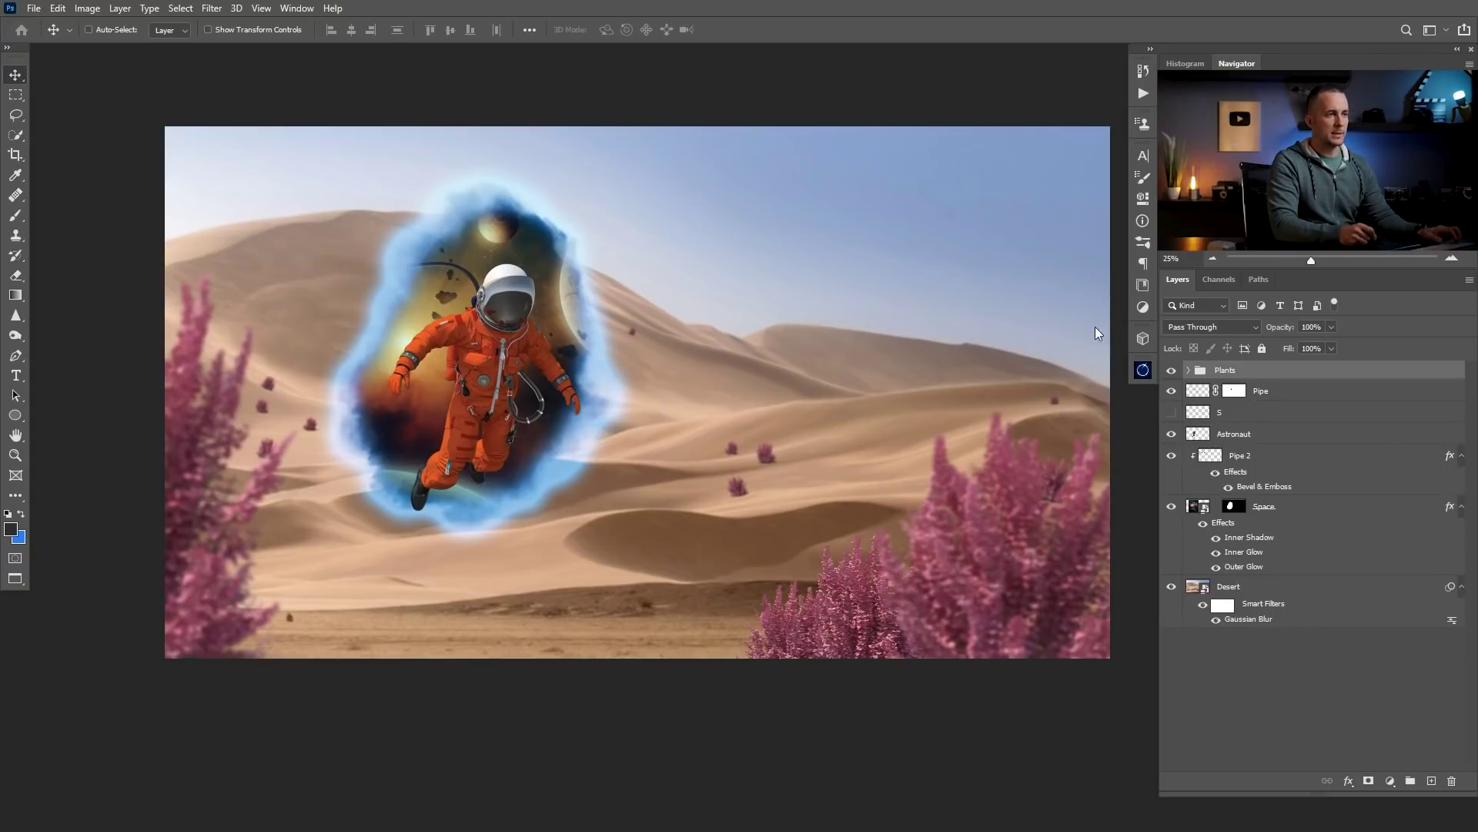
left_click(1195, 418)
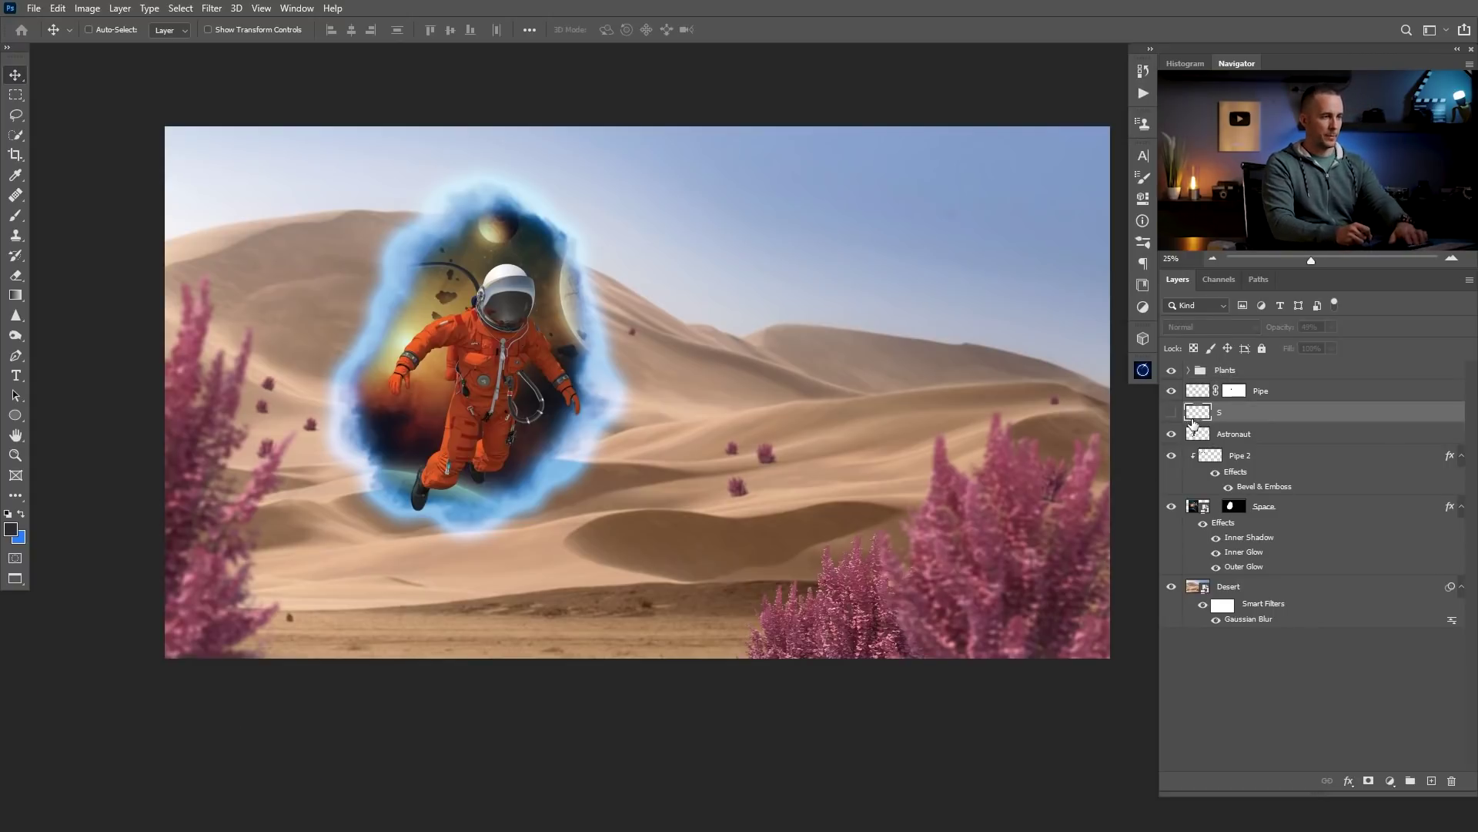
key("Delete")
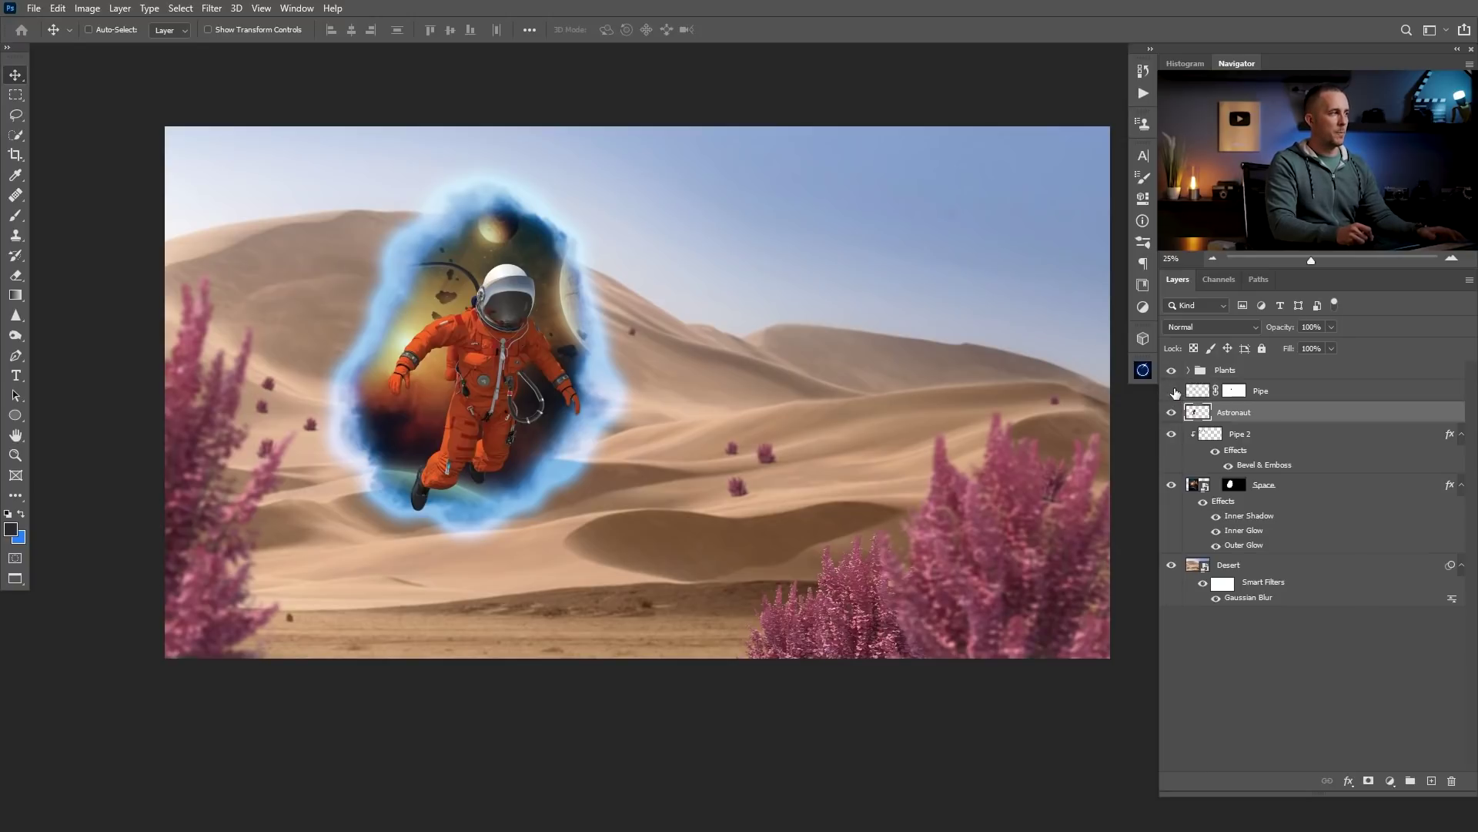
left_click(1174, 393)
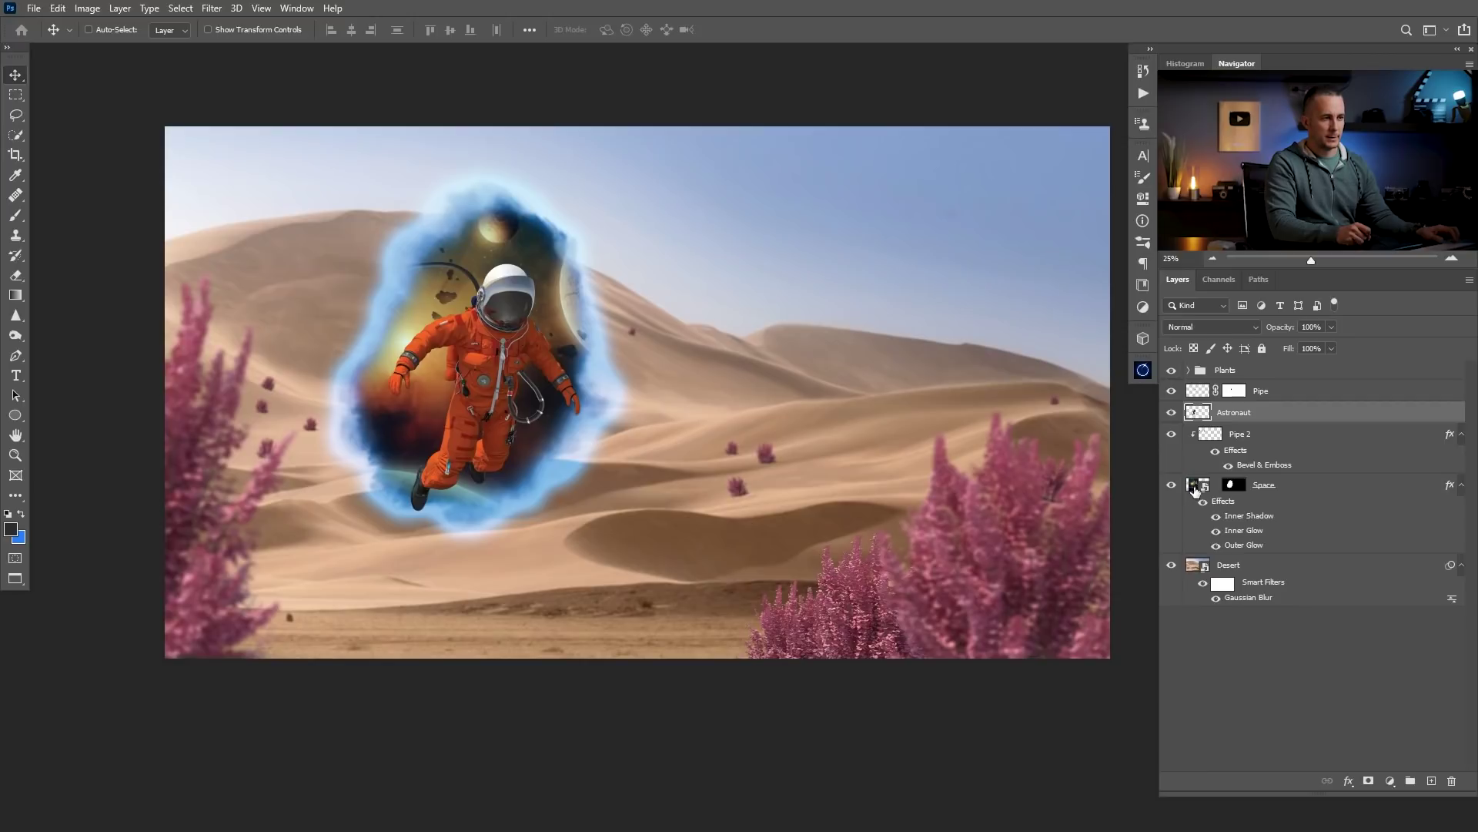
Rename the Space layer as Portal.
double_click(1262, 485)
type("Portal")
key("Return")
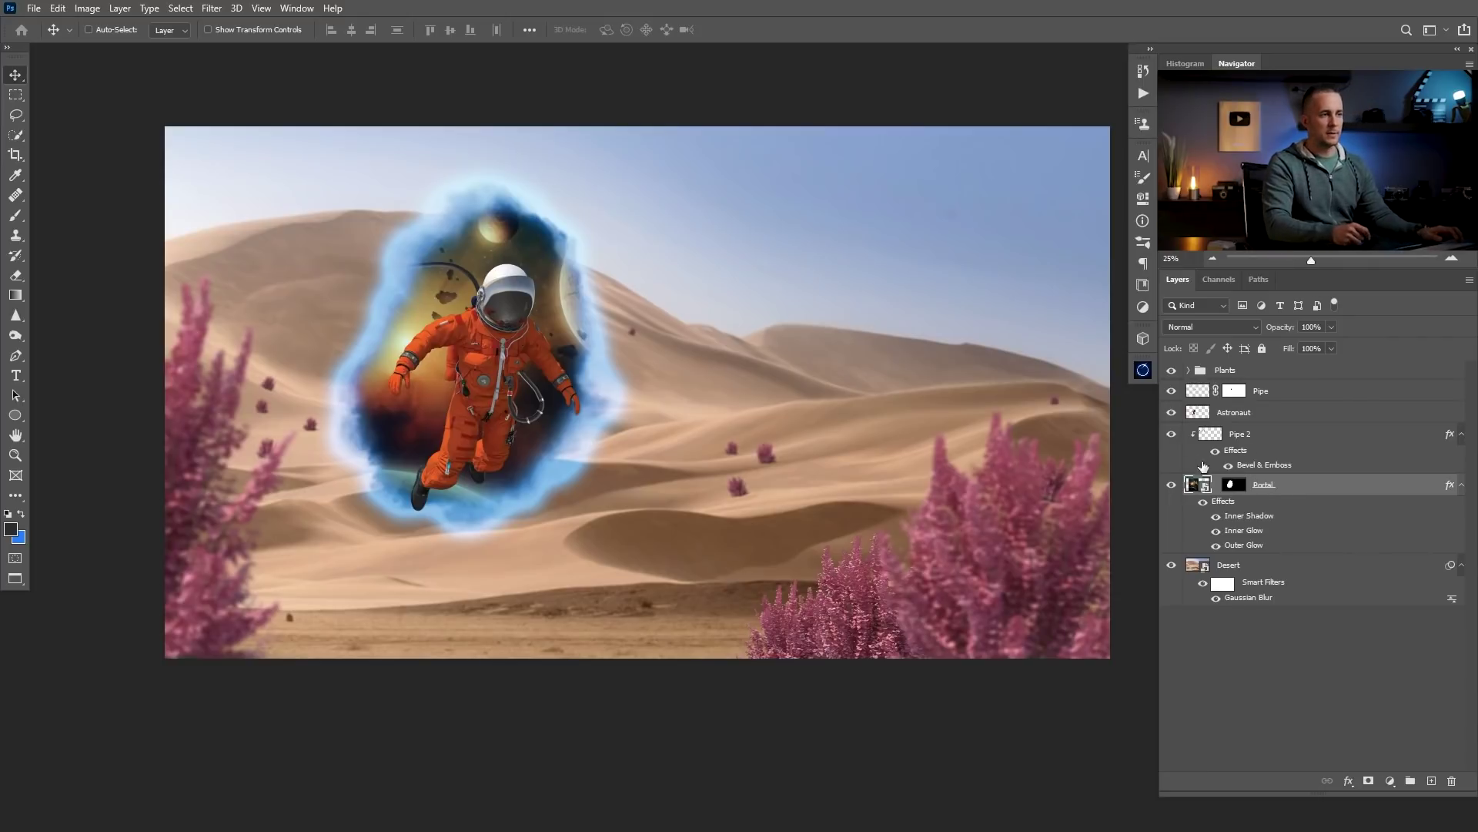
Warp the Portal layer's mask so the opening's upper part widens toward the dune behind the astronaut's raised arm.
left_click(1239, 490)
key("ctrl+t")
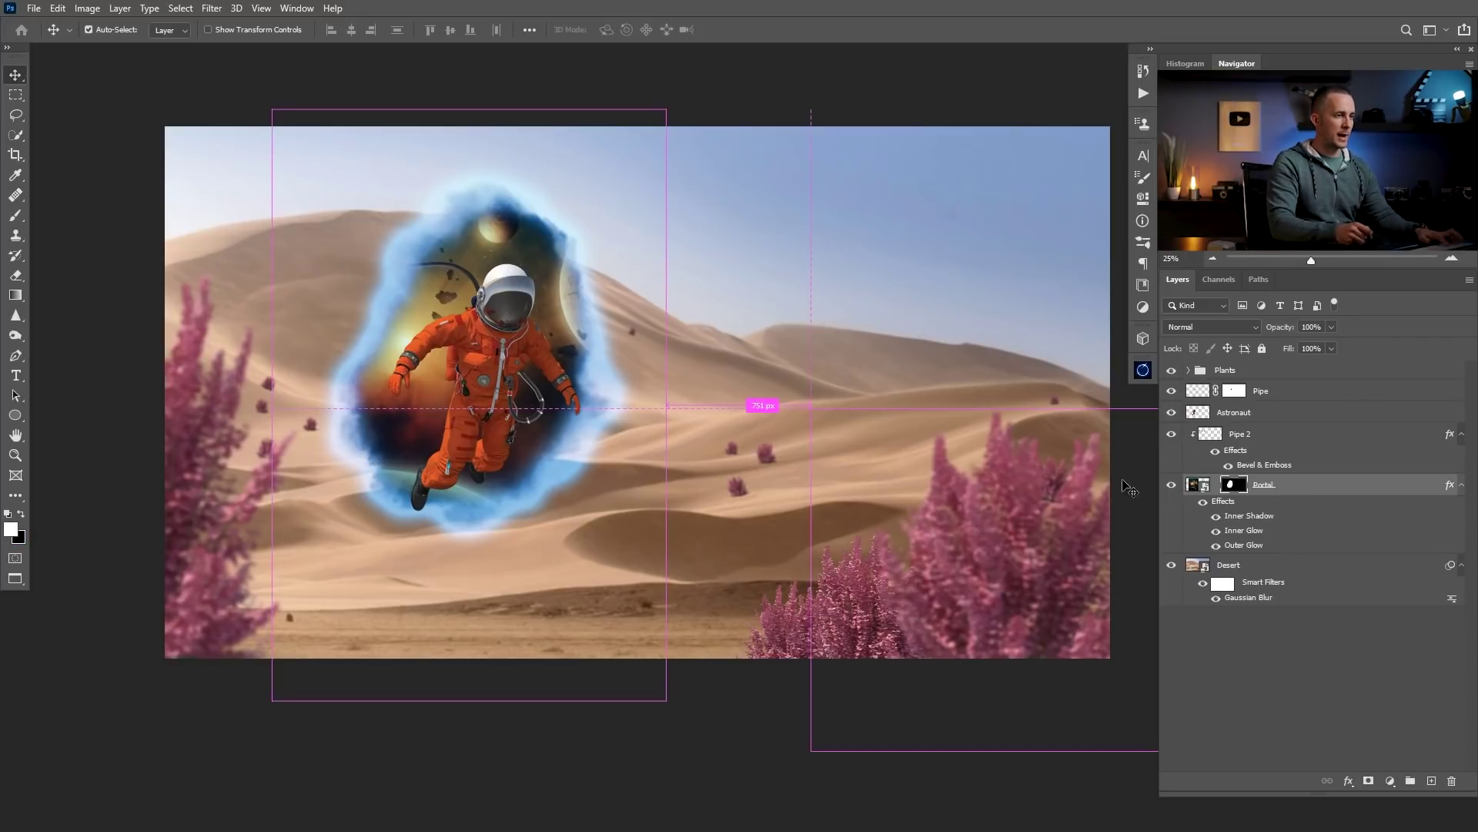
right_click(552, 311)
left_click(593, 412)
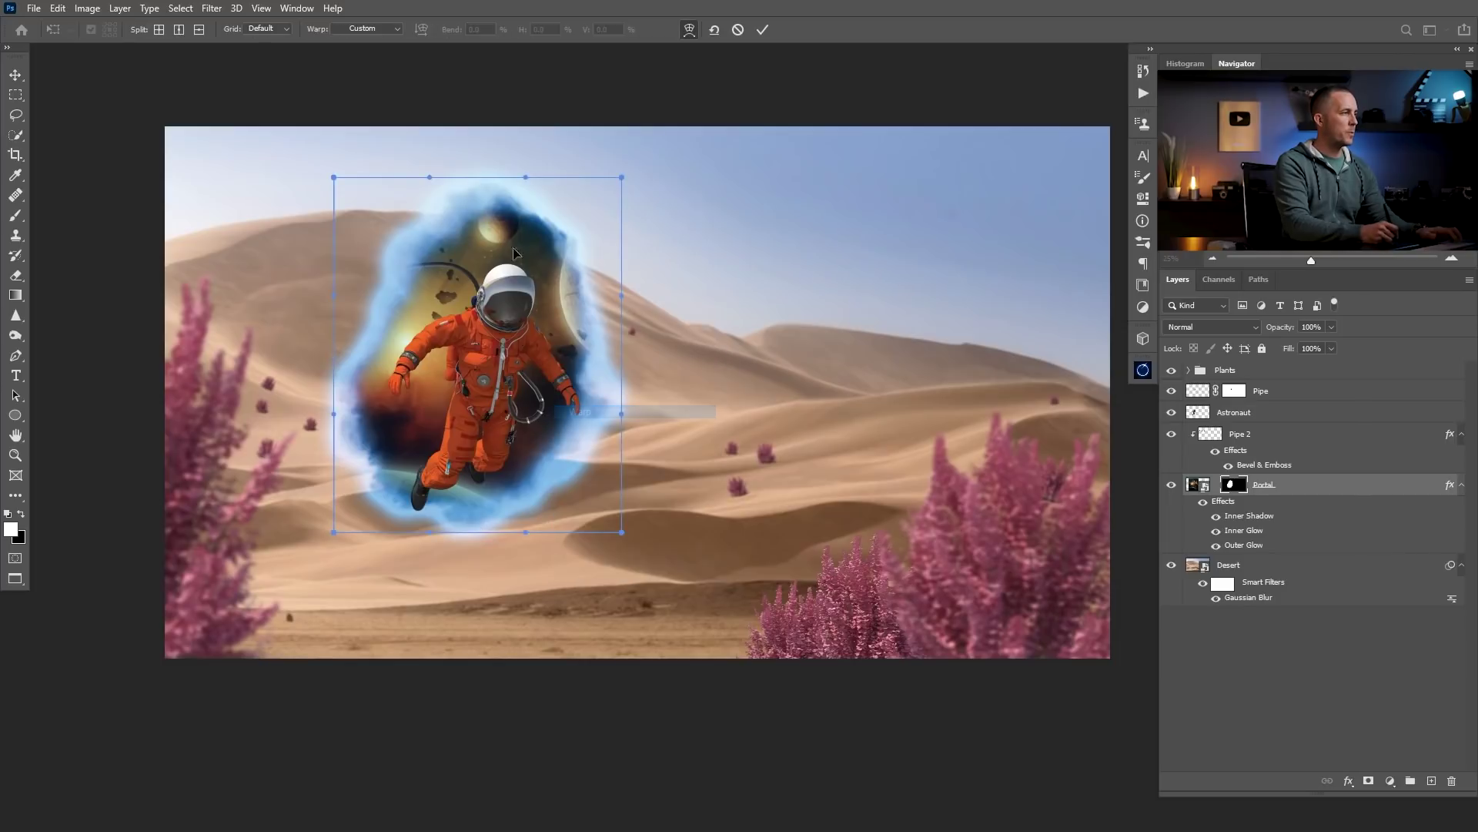
left_click_drag(487, 207, 388, 253)
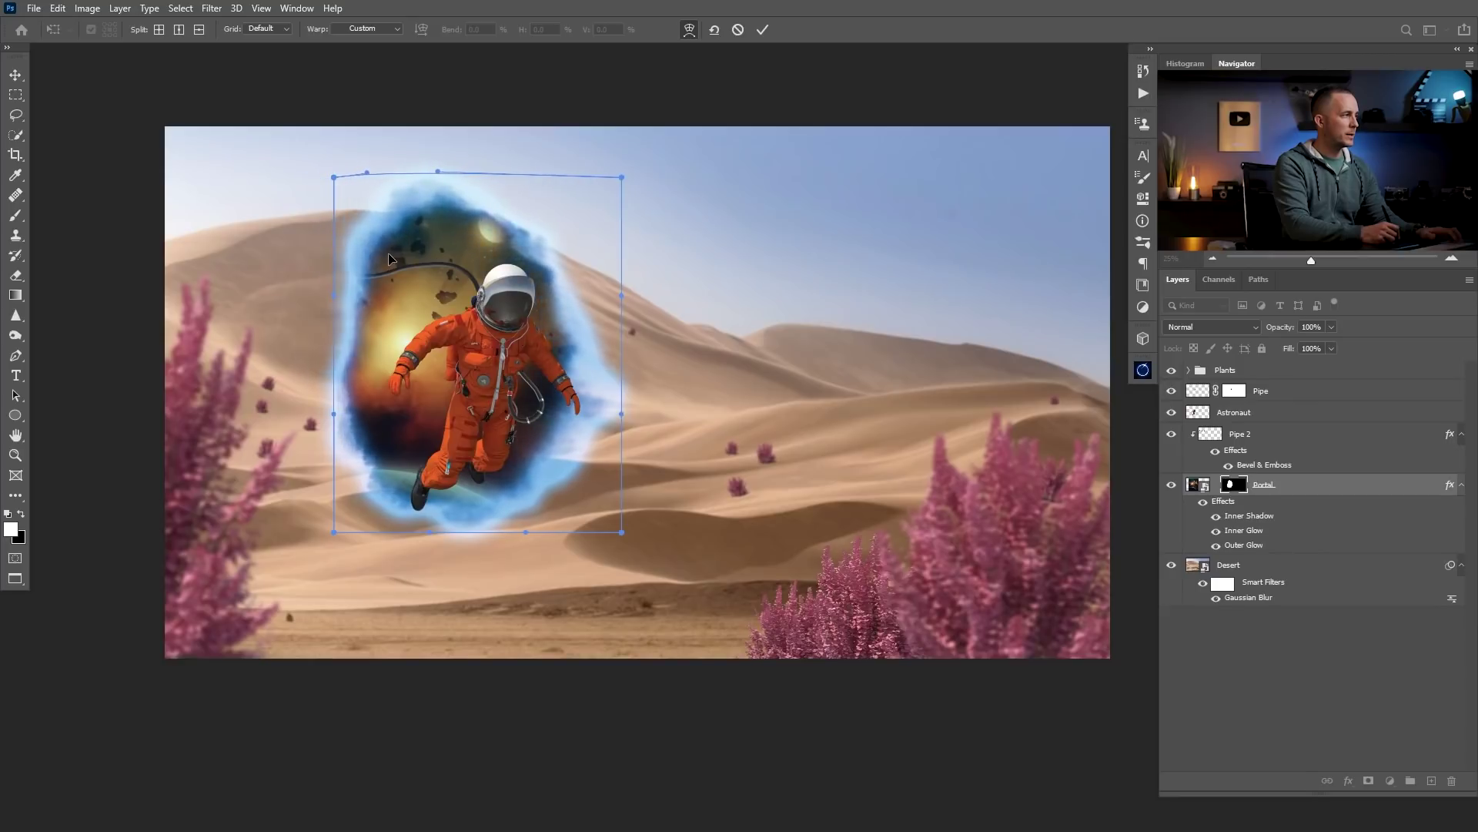
left_click_drag(533, 215, 531, 251)
left_click_drag(570, 300, 560, 288)
left_click_drag(441, 204, 440, 211)
left_click_drag(552, 273, 578, 258)
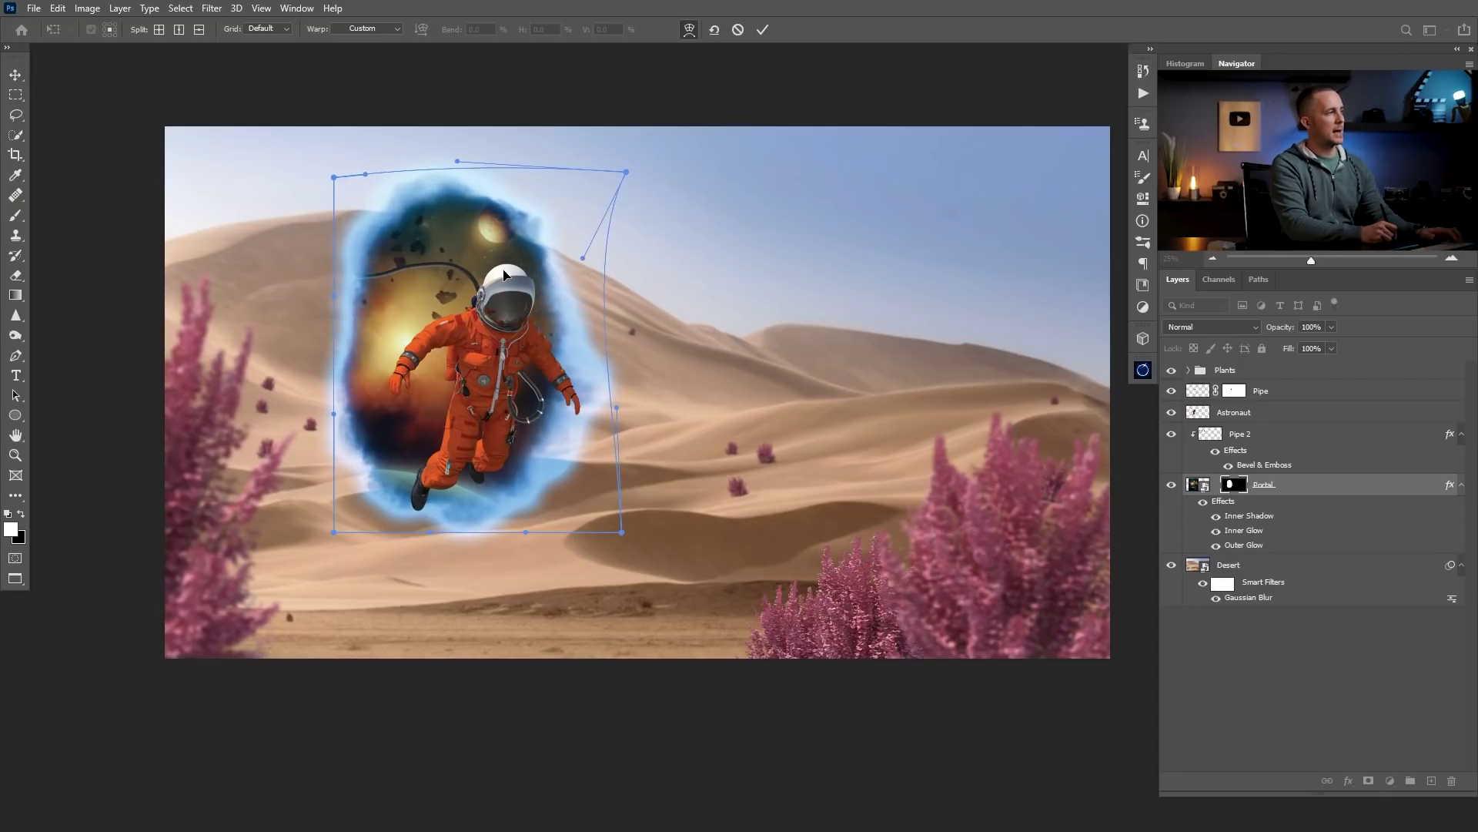
key("Return")
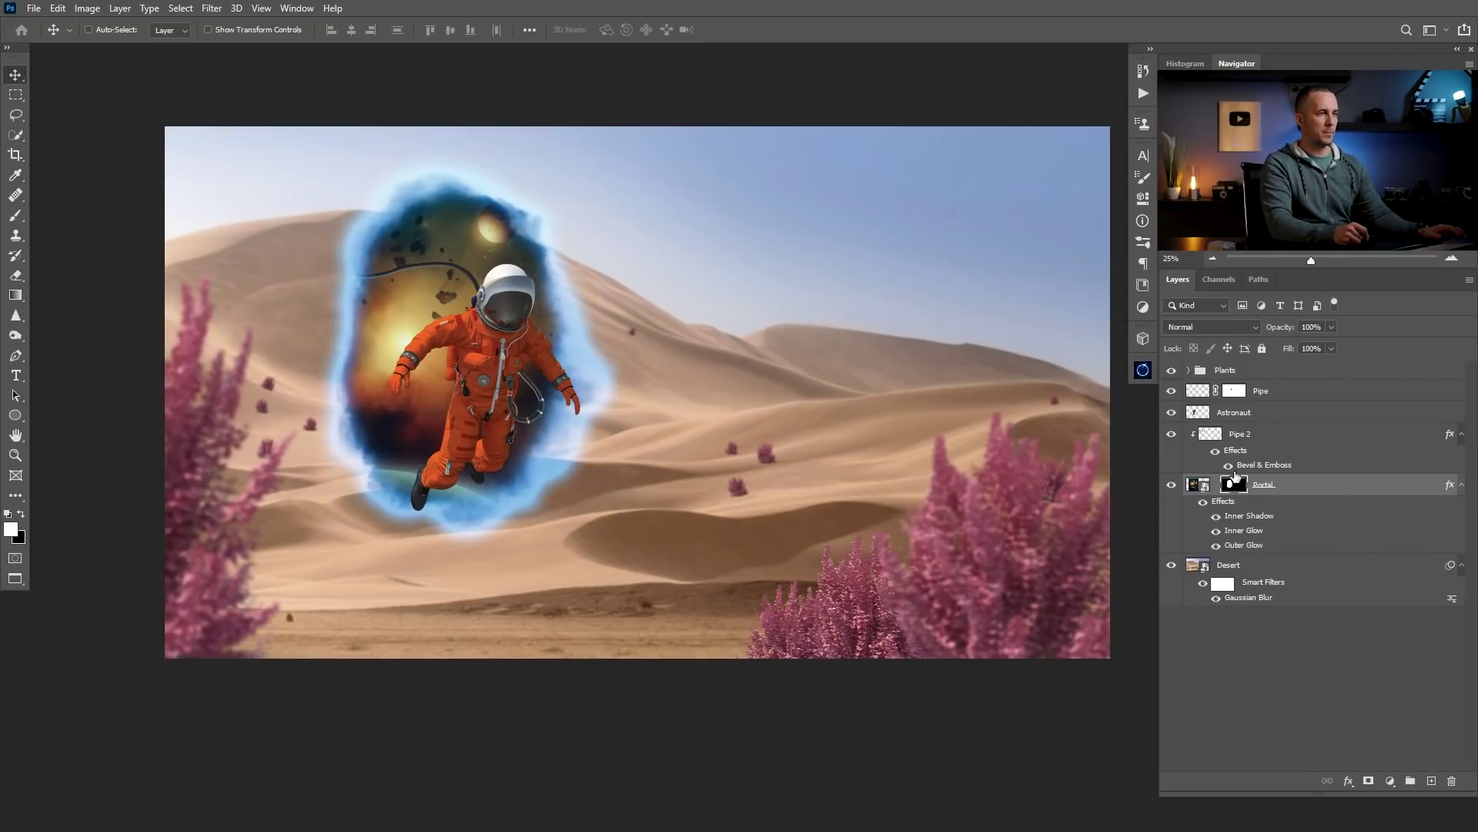
Shift and scale down the space image inside the Portal mask so the planet shows beside the astronaut's legs.
left_click_drag(483, 360, 436, 352)
key("ctrl+t")
left_click_drag(636, 110, 604, 159)
left_click_drag(524, 283, 523, 259)
left_click_drag(606, 138, 584, 167)
left_click_drag(544, 226, 550, 205)
left_click_drag(597, 138, 601, 134)
left_click_drag(569, 193, 571, 201)
key("Return")
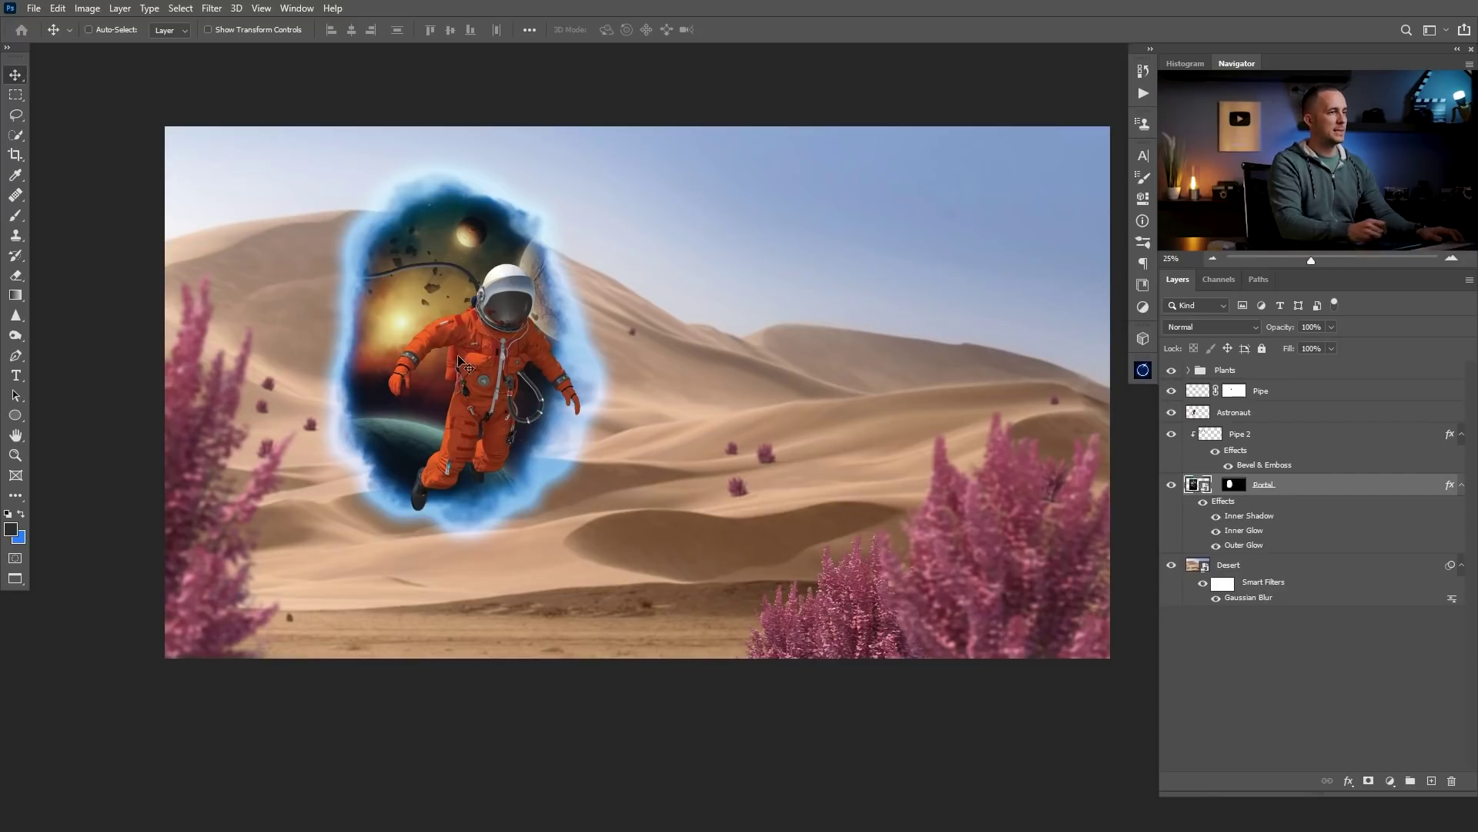
Clip a Curves adjustment to the Portal layer and brighten it with a point at input 100, output 150.
left_click(1390, 781)
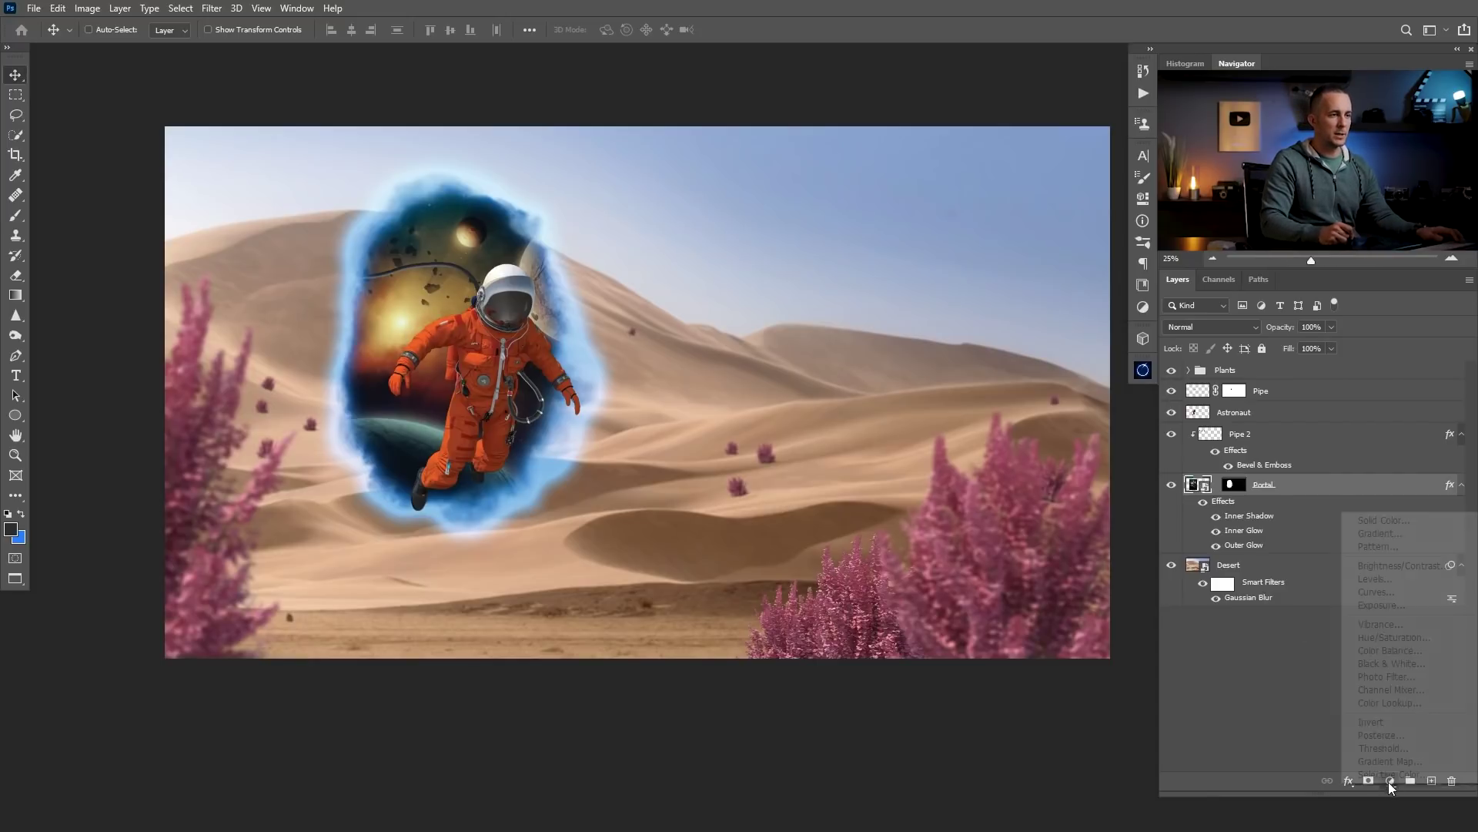
left_click(1376, 591)
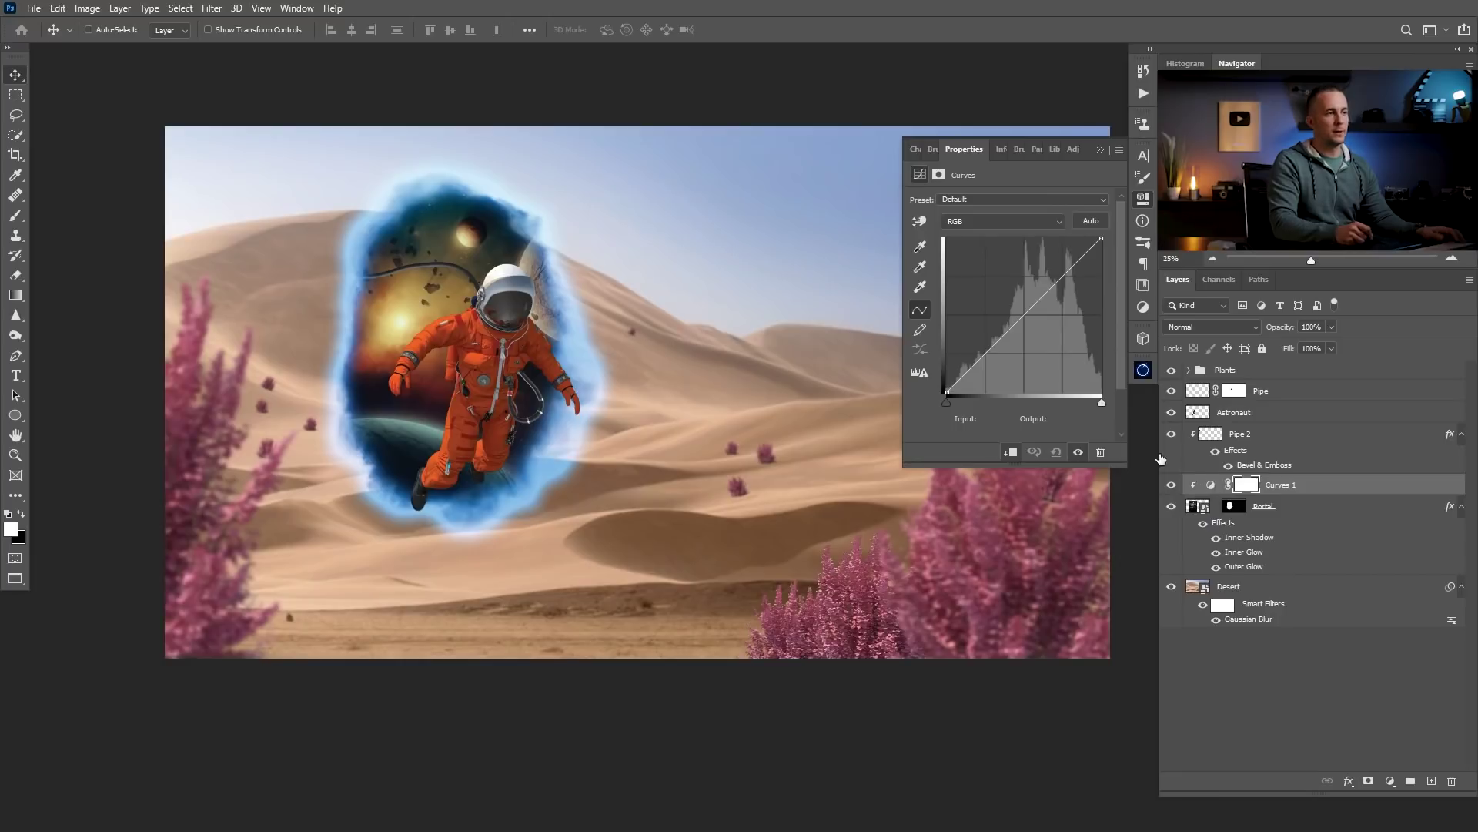
left_click_drag(1011, 329, 1003, 304)
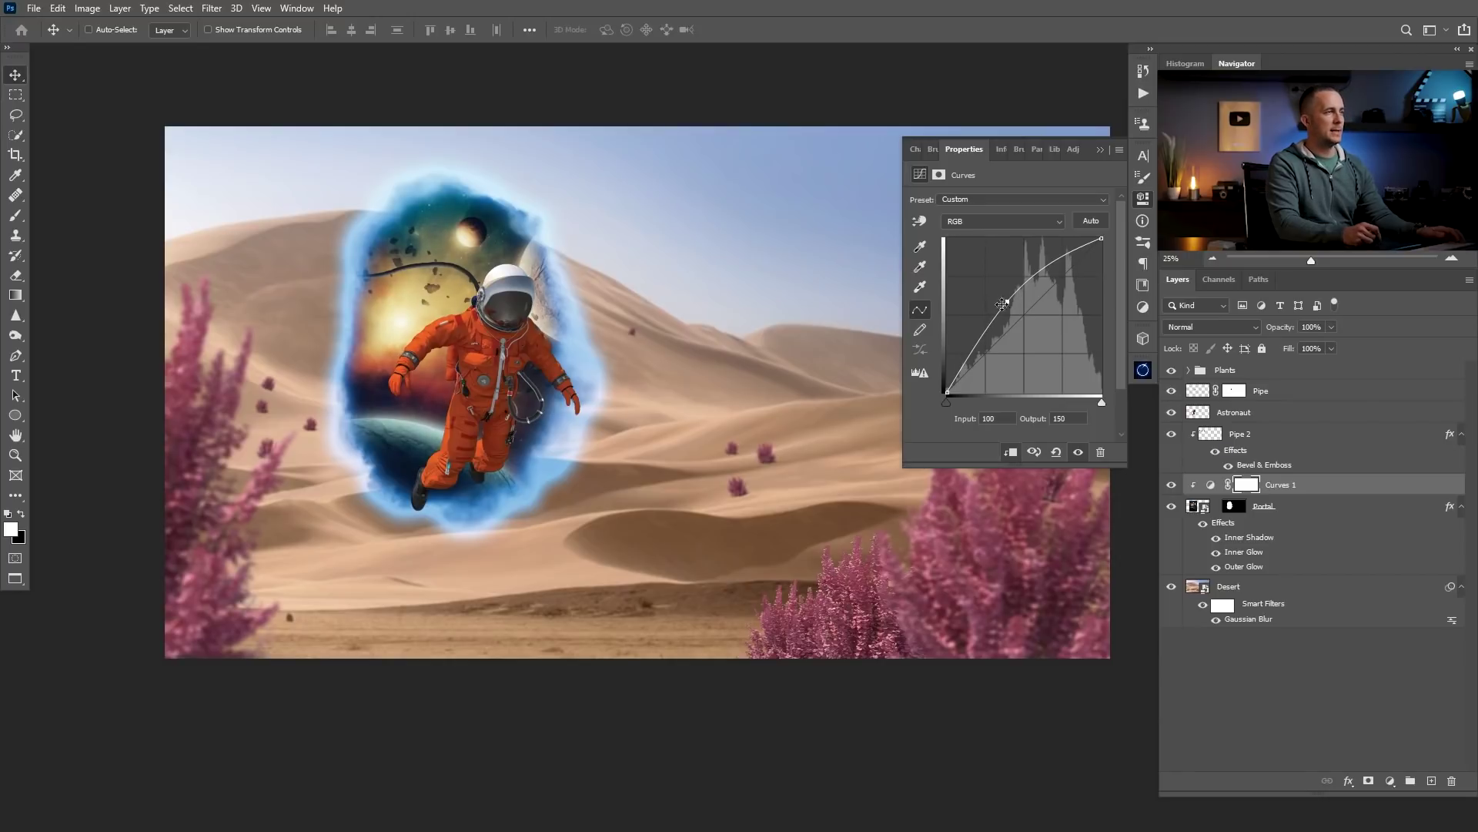
left_click(1102, 149)
Enlarge the space image inside the portal to 41.66% width and height.
mouse_move(542, 375)
left_mouse_down()
mouse_move(477, 385)
mouse_move(526, 395)
left_mouse_up()
left_click(1202, 509)
key("ctrl+t")
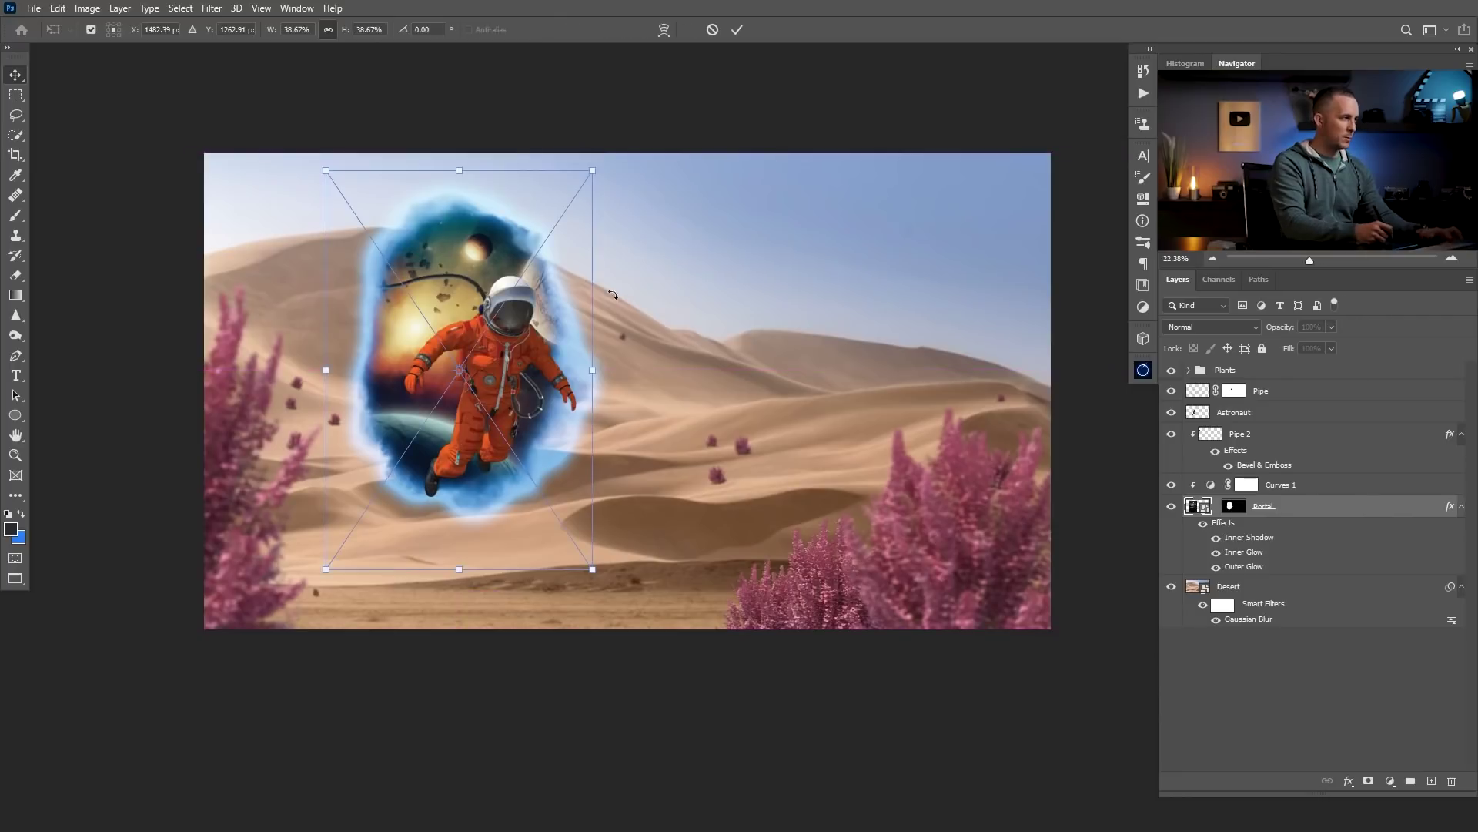
left_click_drag(592, 171, 612, 144)
left_click_drag(536, 173, 535, 177)
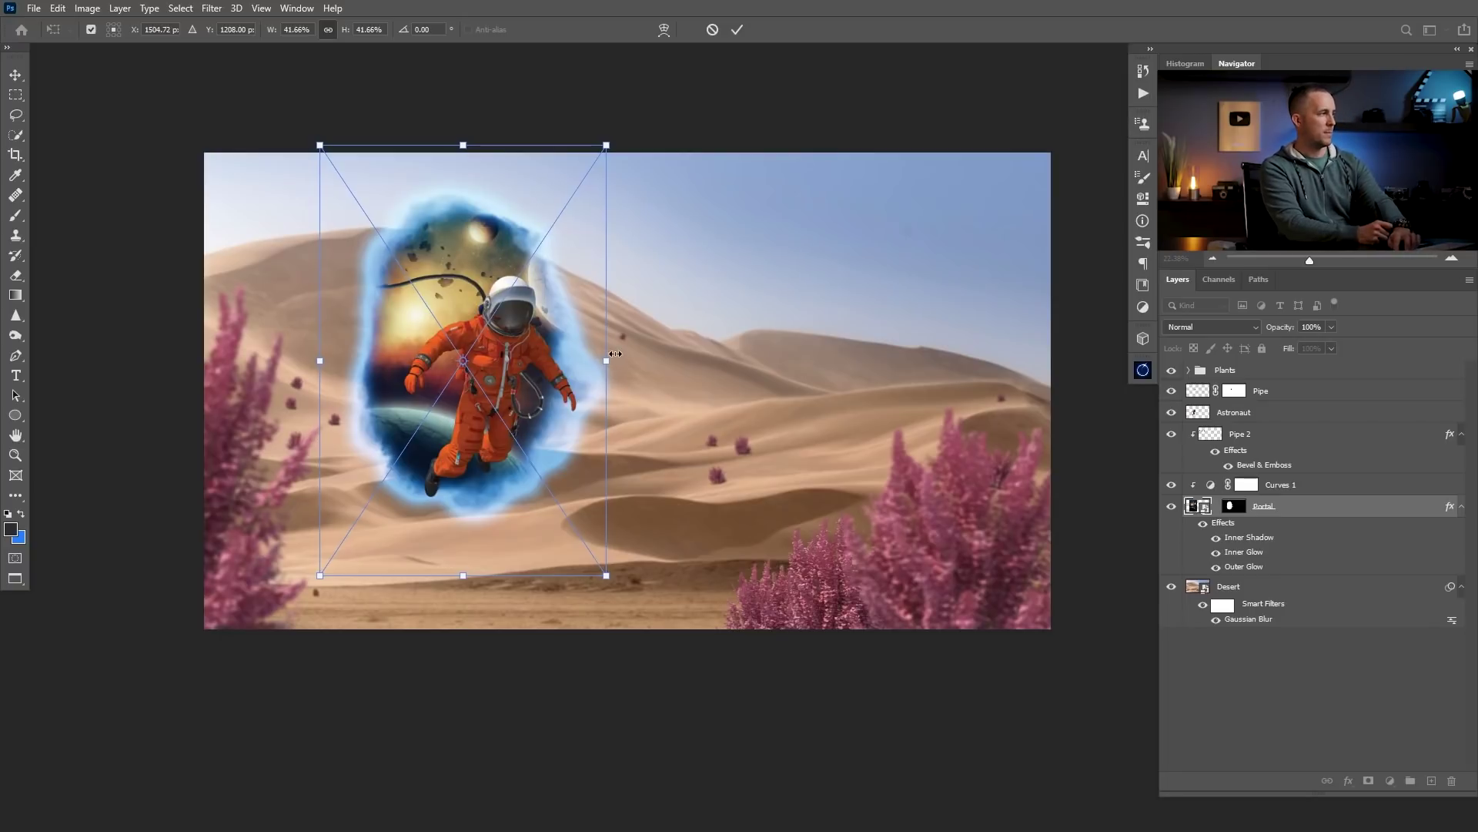
key("Return")
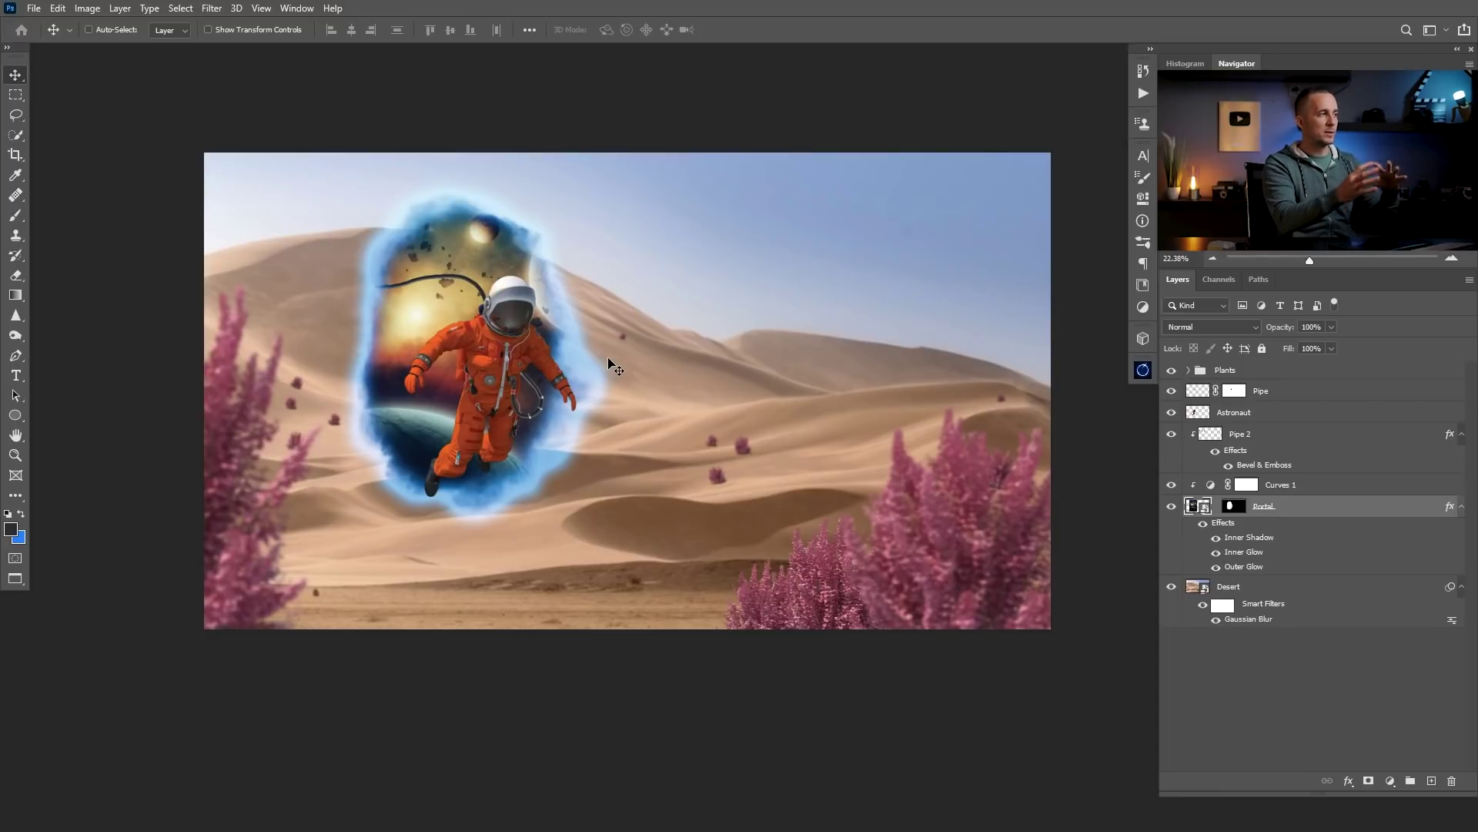
Clip a Hue/Saturation adjustment to the Pipe layer and set Hue to +16 to match the hose band to the suit.
left_click_drag(510, 393, 541, 394)
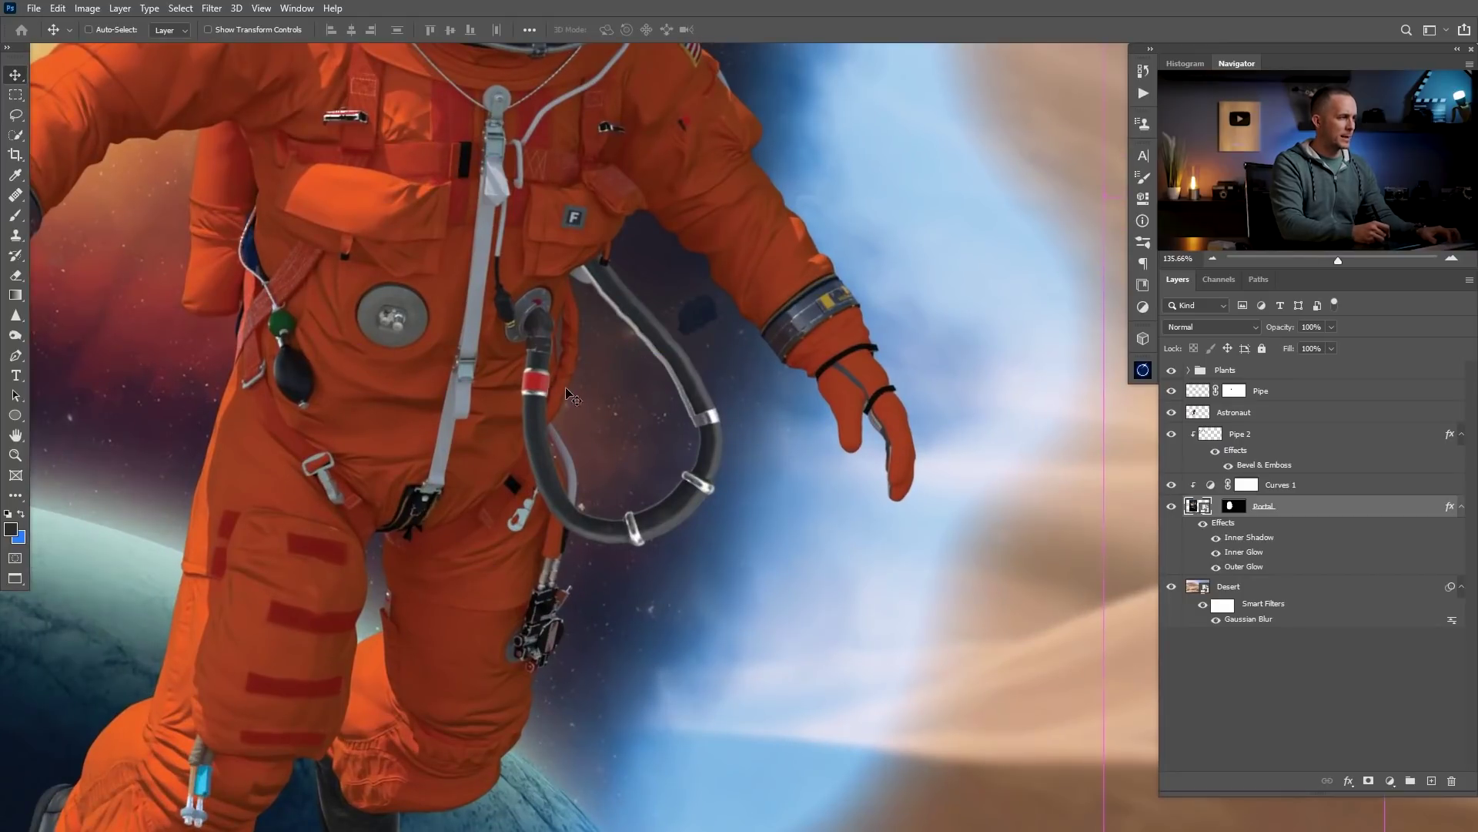
left_click(549, 395, "ctrl")
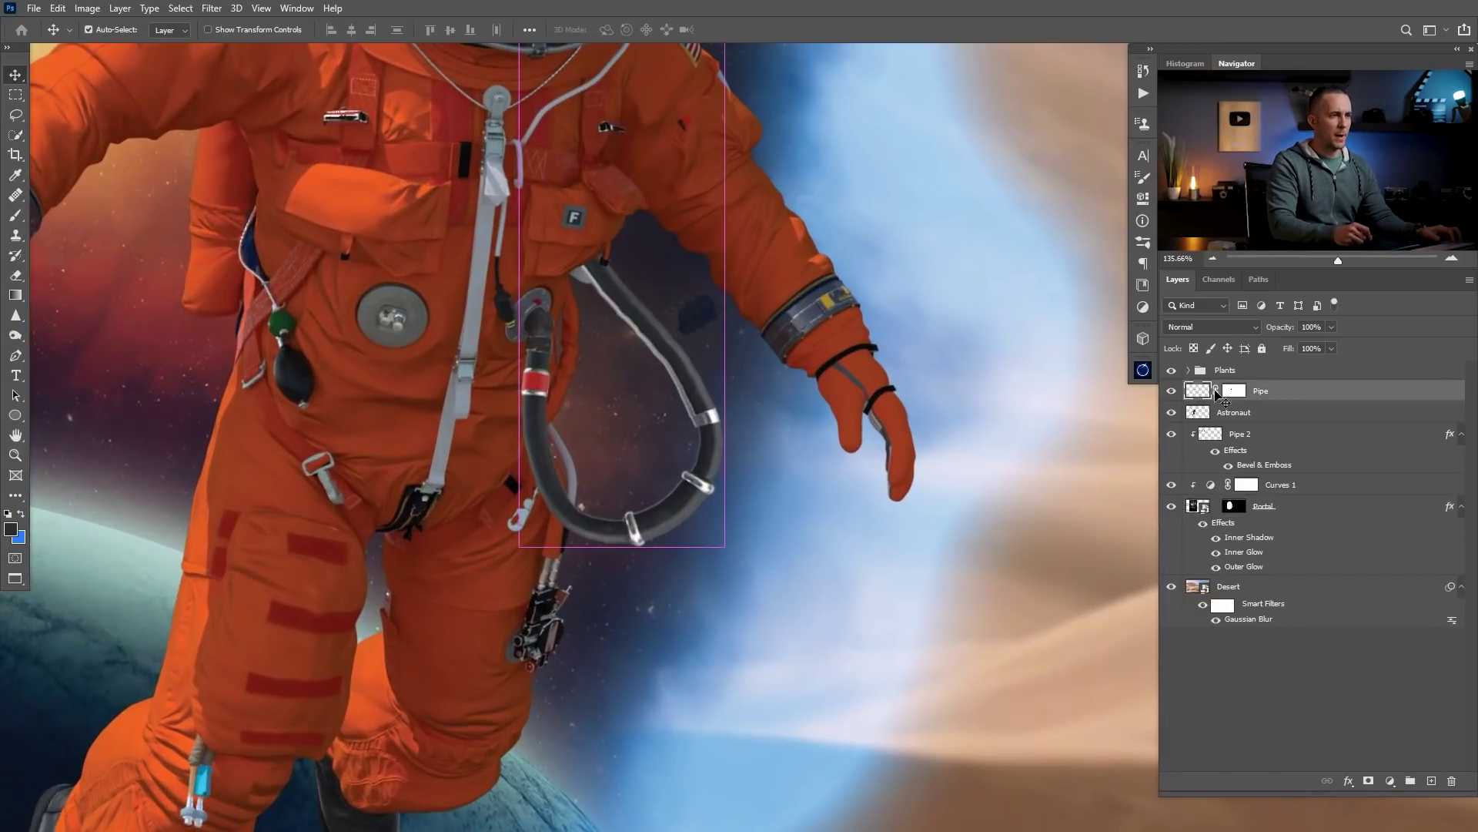
left_click(1391, 780)
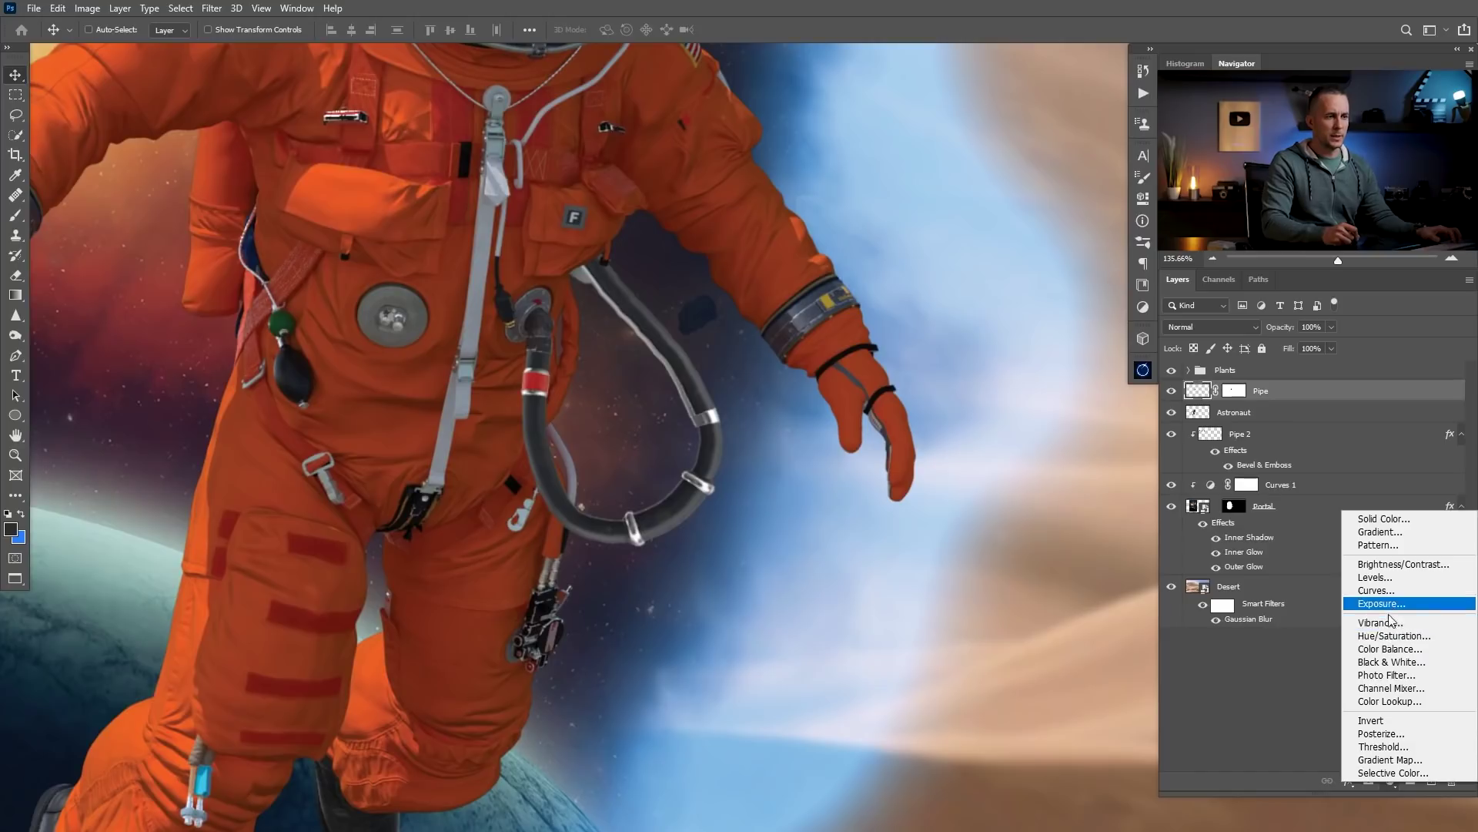
left_click(1391, 633)
left_click(1011, 452)
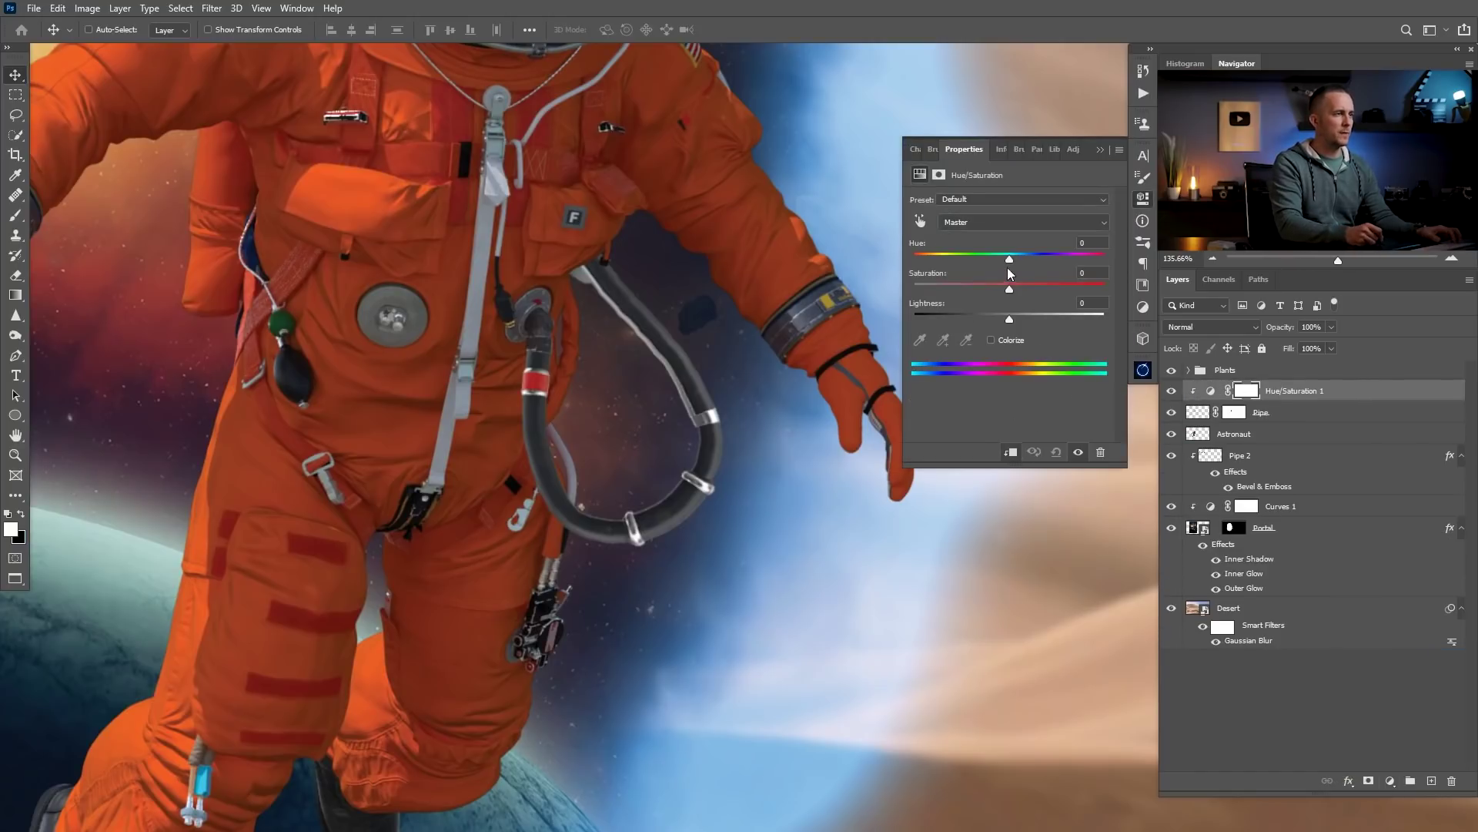
left_click_drag(1008, 258, 986, 260)
left_click(1024, 262)
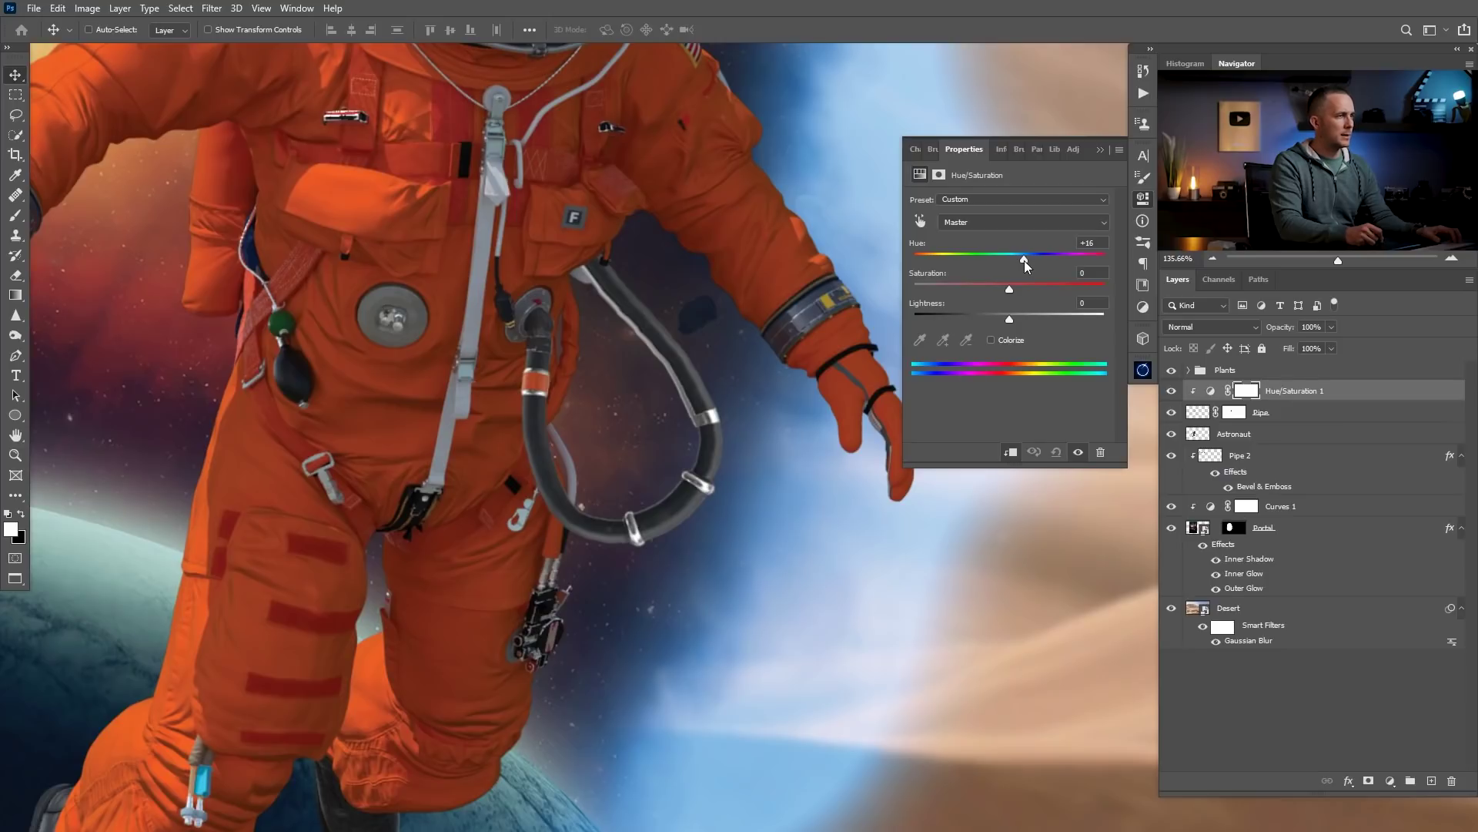
left_click(1101, 149)
left_click_drag(532, 247, 494, 429)
left_click_drag(556, 394, 486, 446)
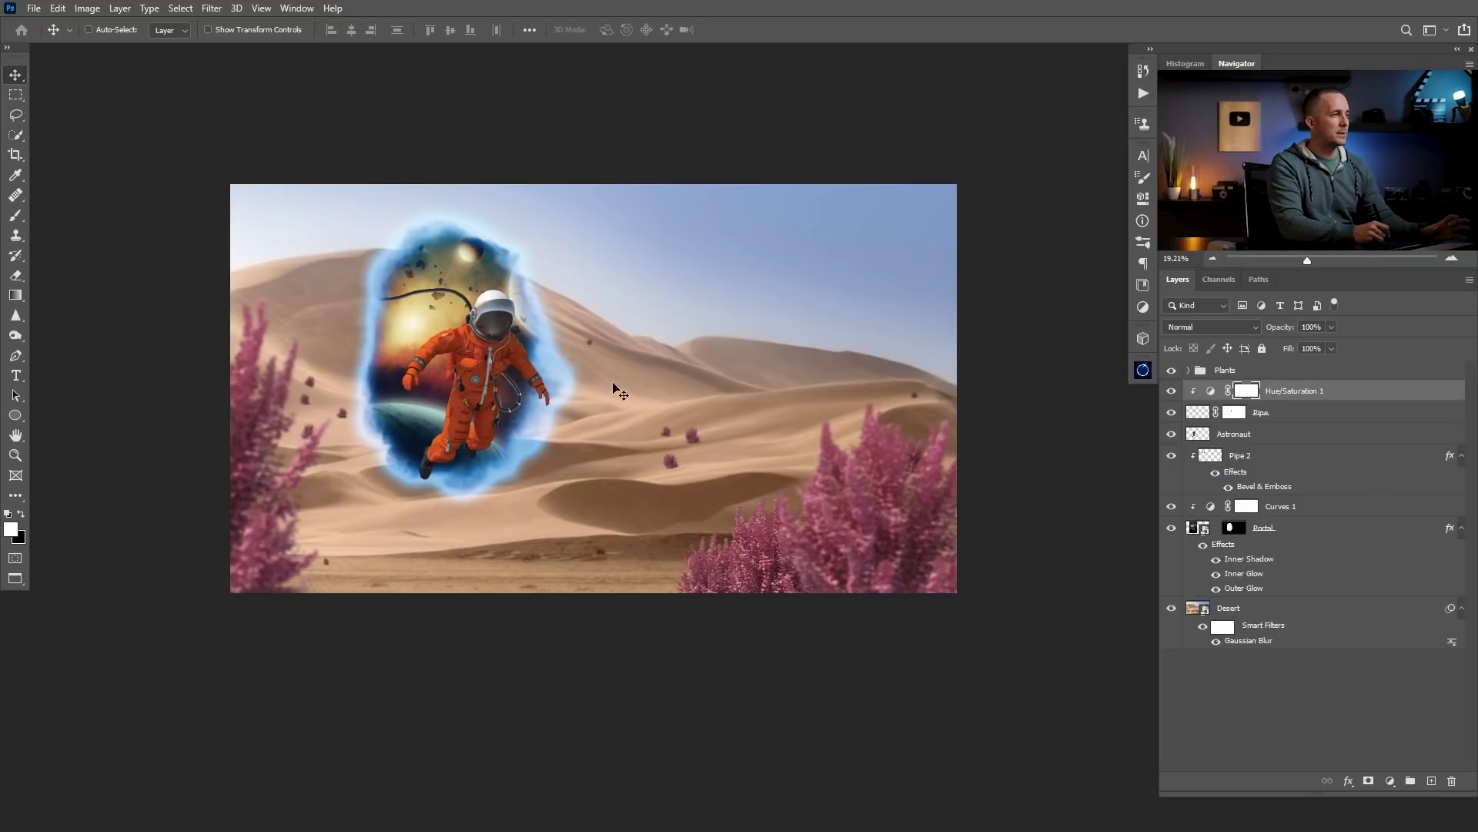
Add an empty layer above the Plants group and name it Debris.
left_click(1218, 370)
left_click(1432, 781)
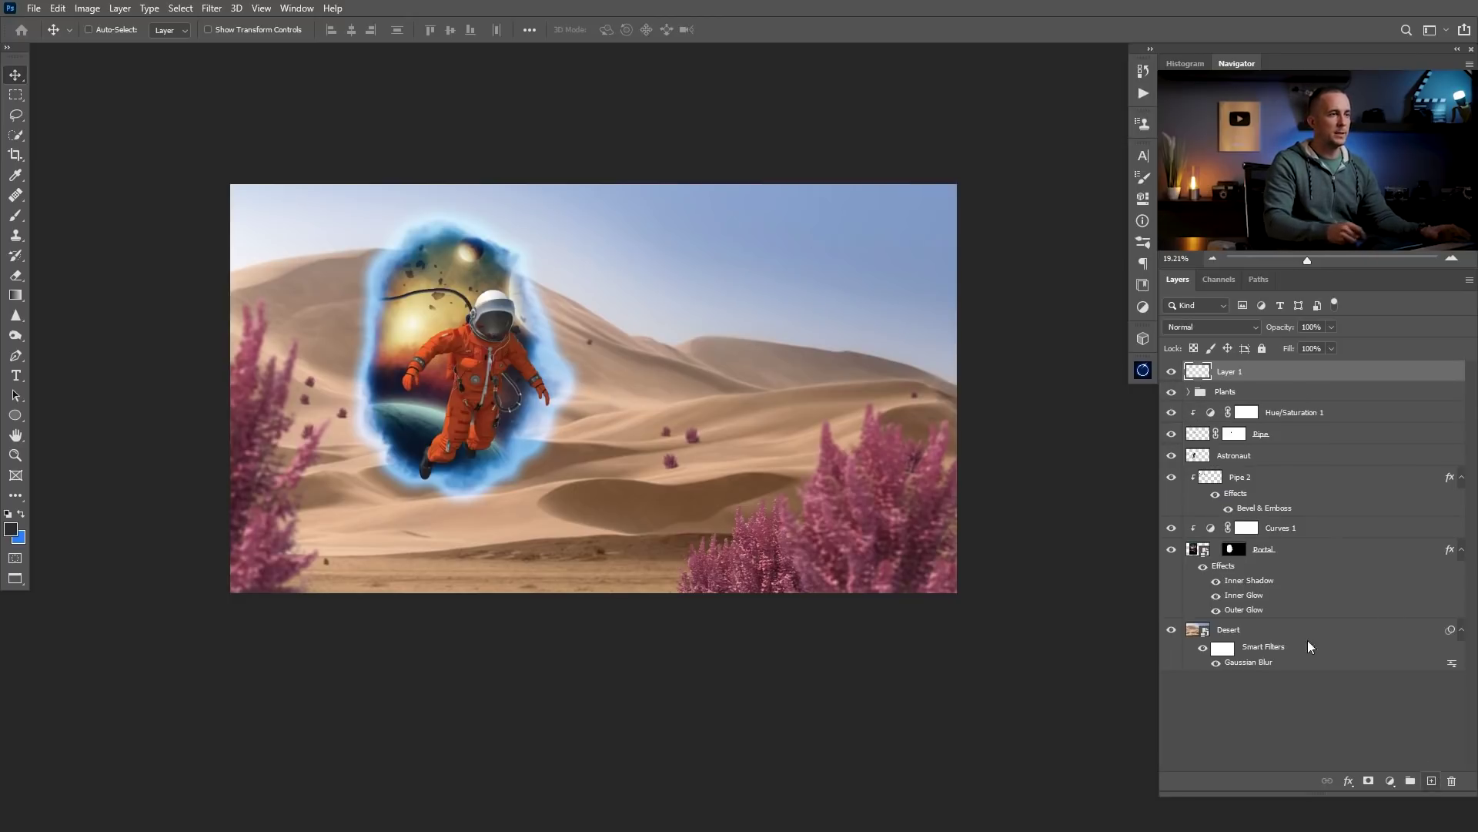
double_click(1229, 372)
type("Debris")
key("Return")
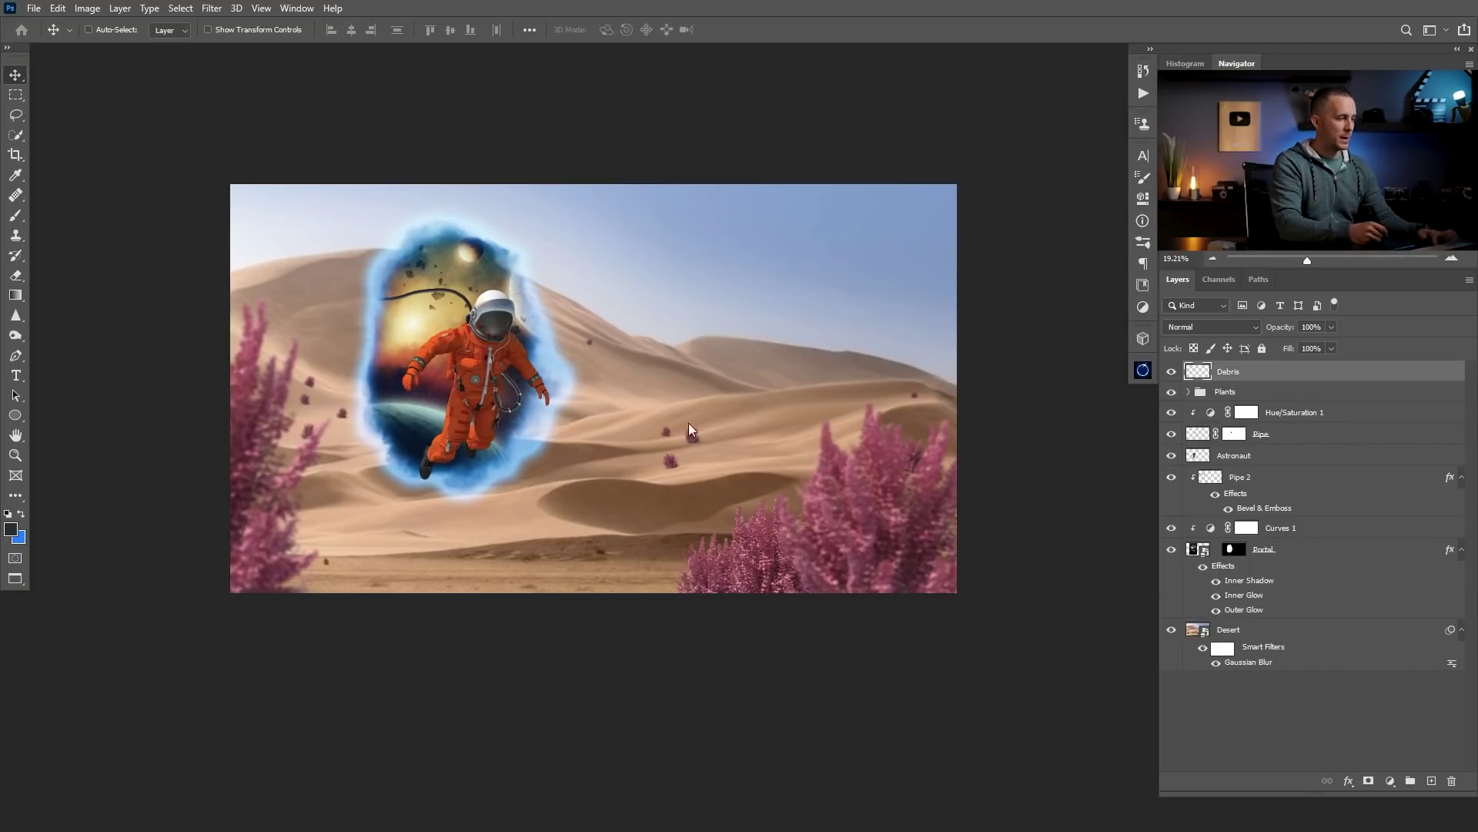
Choose the Debris 01 brush from the Debris NS set, then try one stamp beside the portal and undo it.
key("b")
right_click(608, 383)
left_click_drag(1006, 510, 1011, 596)
left_click(708, 595)
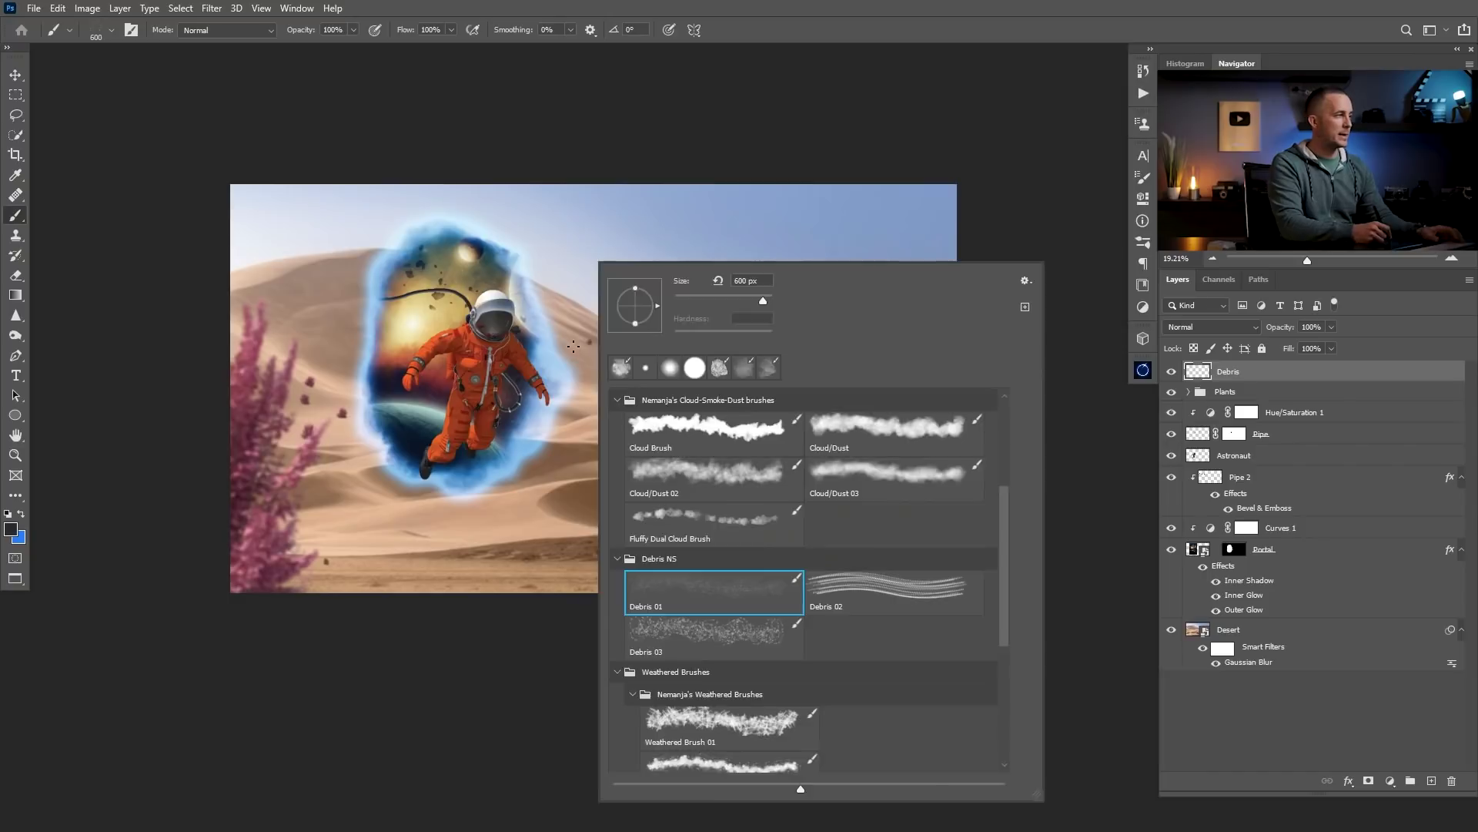
left_click(579, 339)
key("ctrl+z")
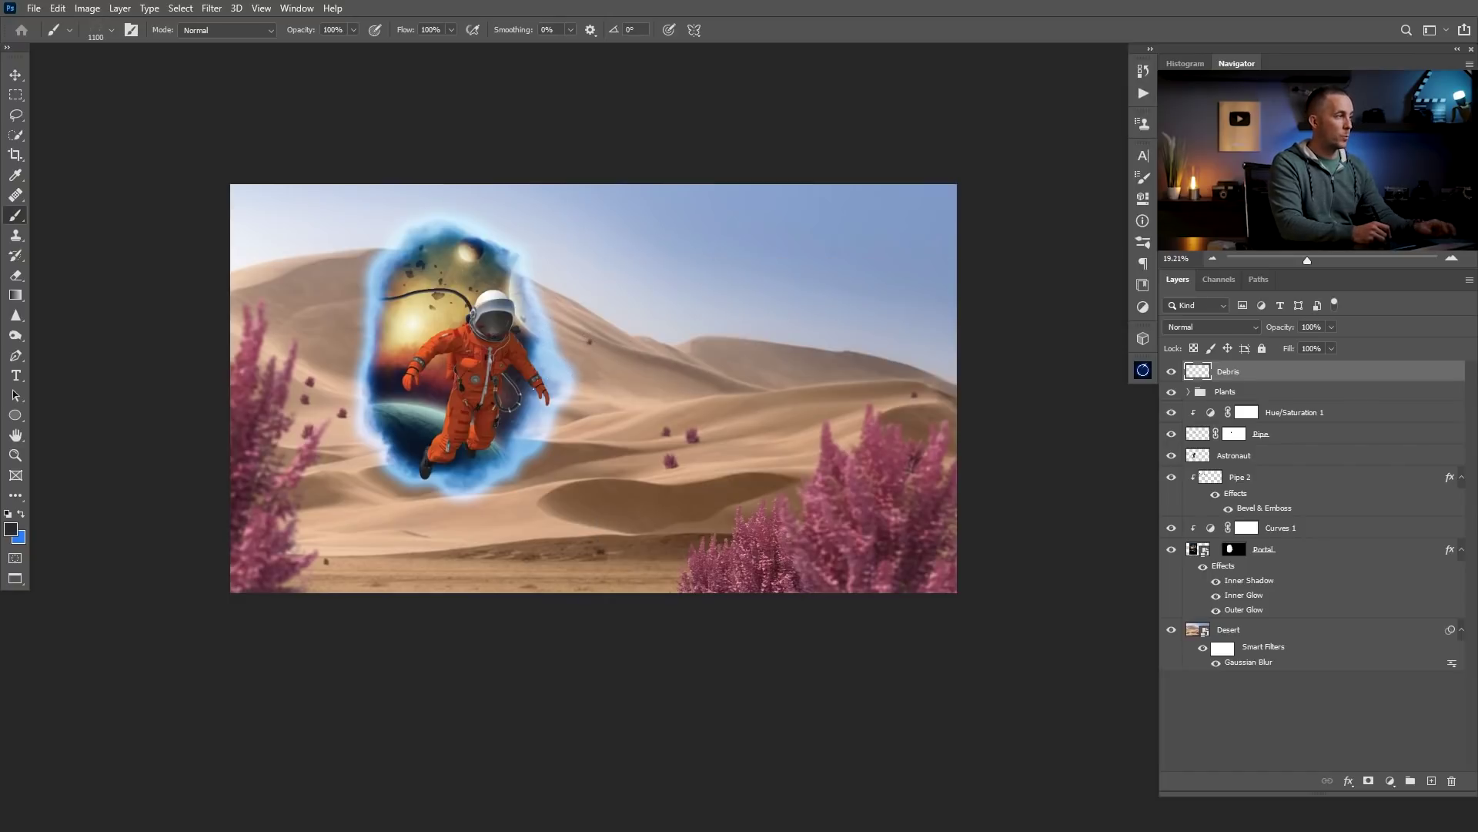
Sample a dark rock colour from inside the portal and stamp debris around its lower edge on the Debris layer.
scroll(559, 372, "up", 3)
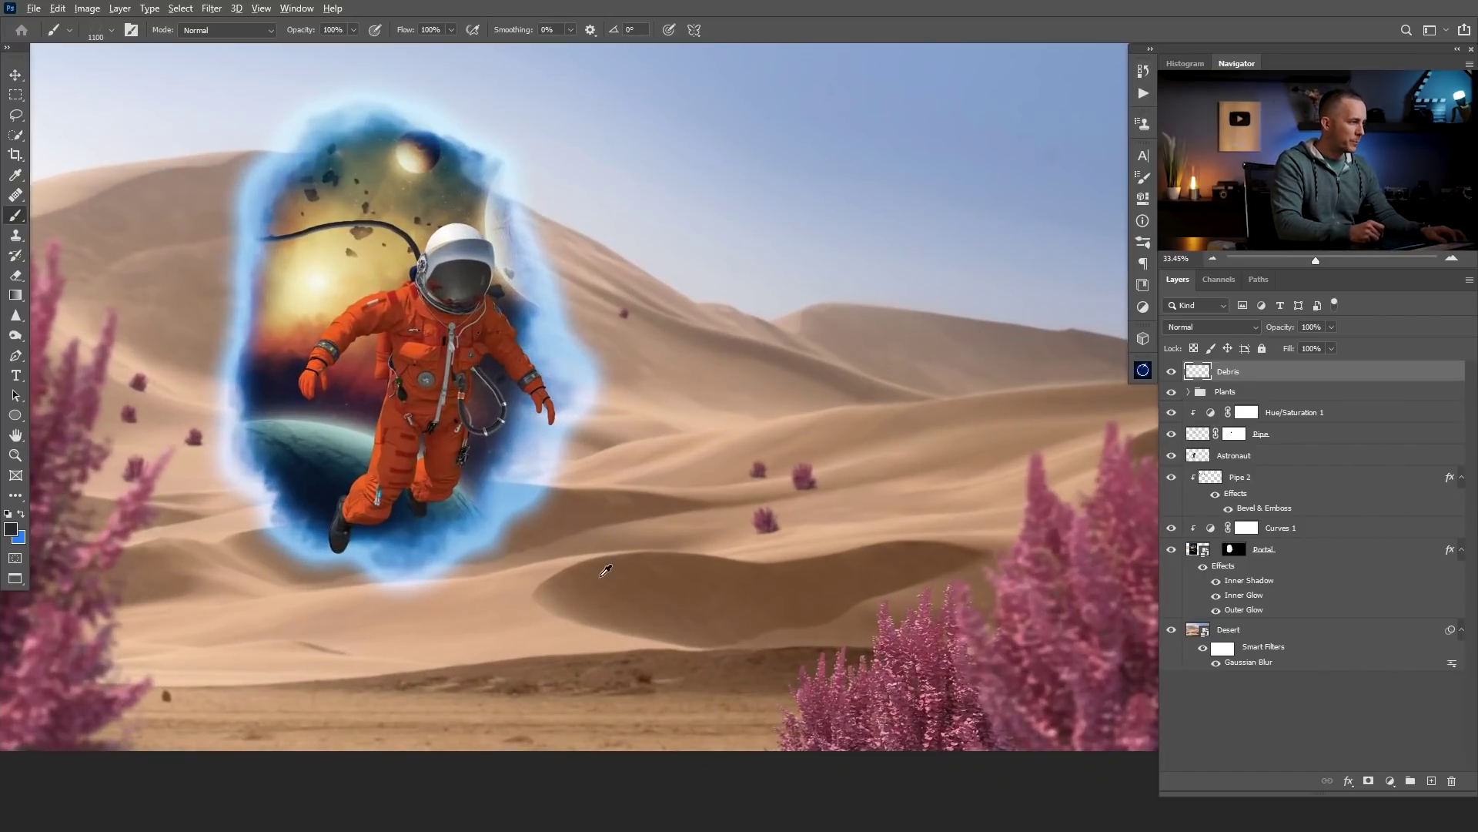
left_click_drag(549, 422, 589, 394)
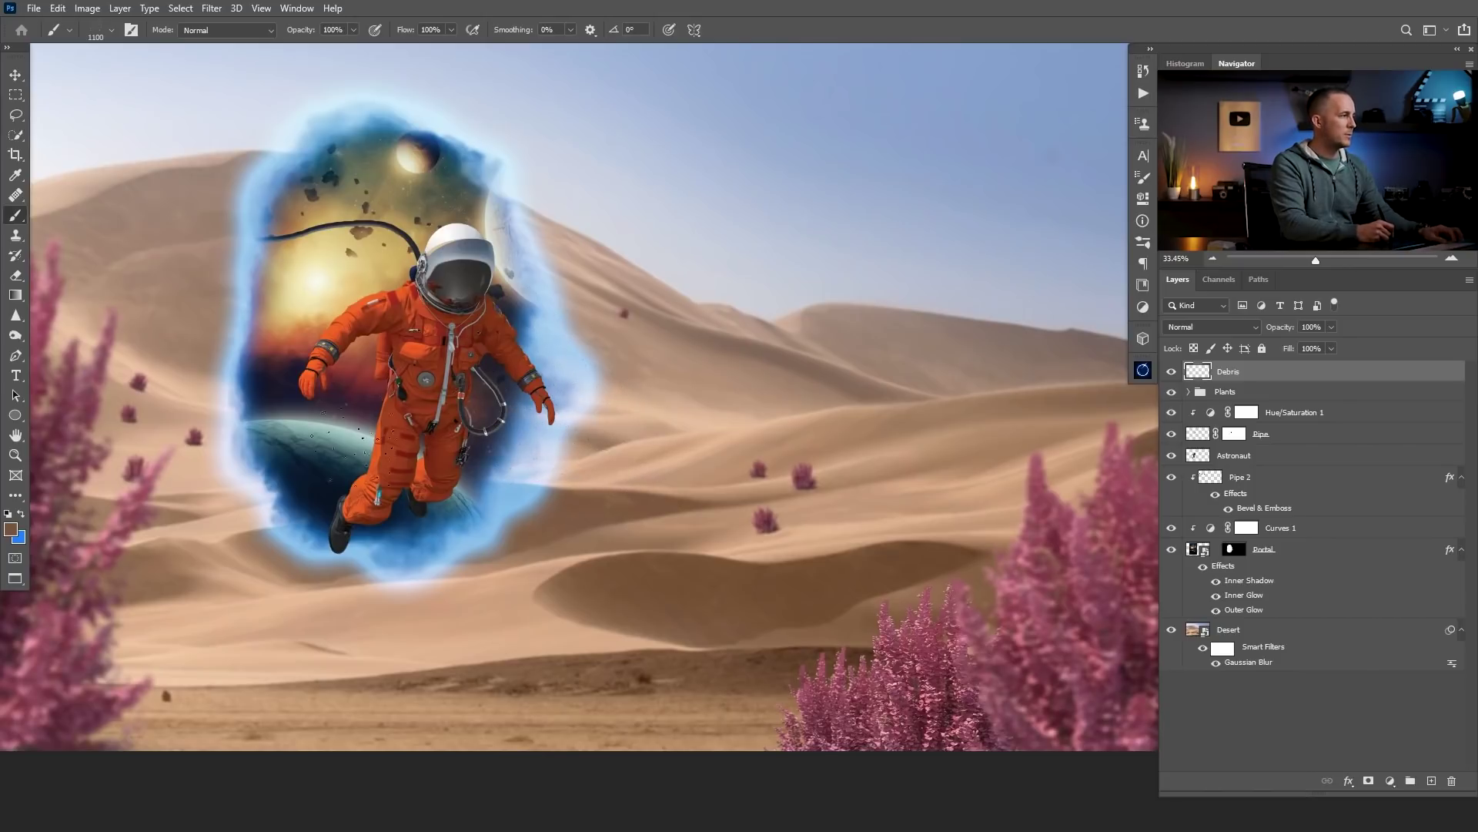
left_click(317, 194, "alt")
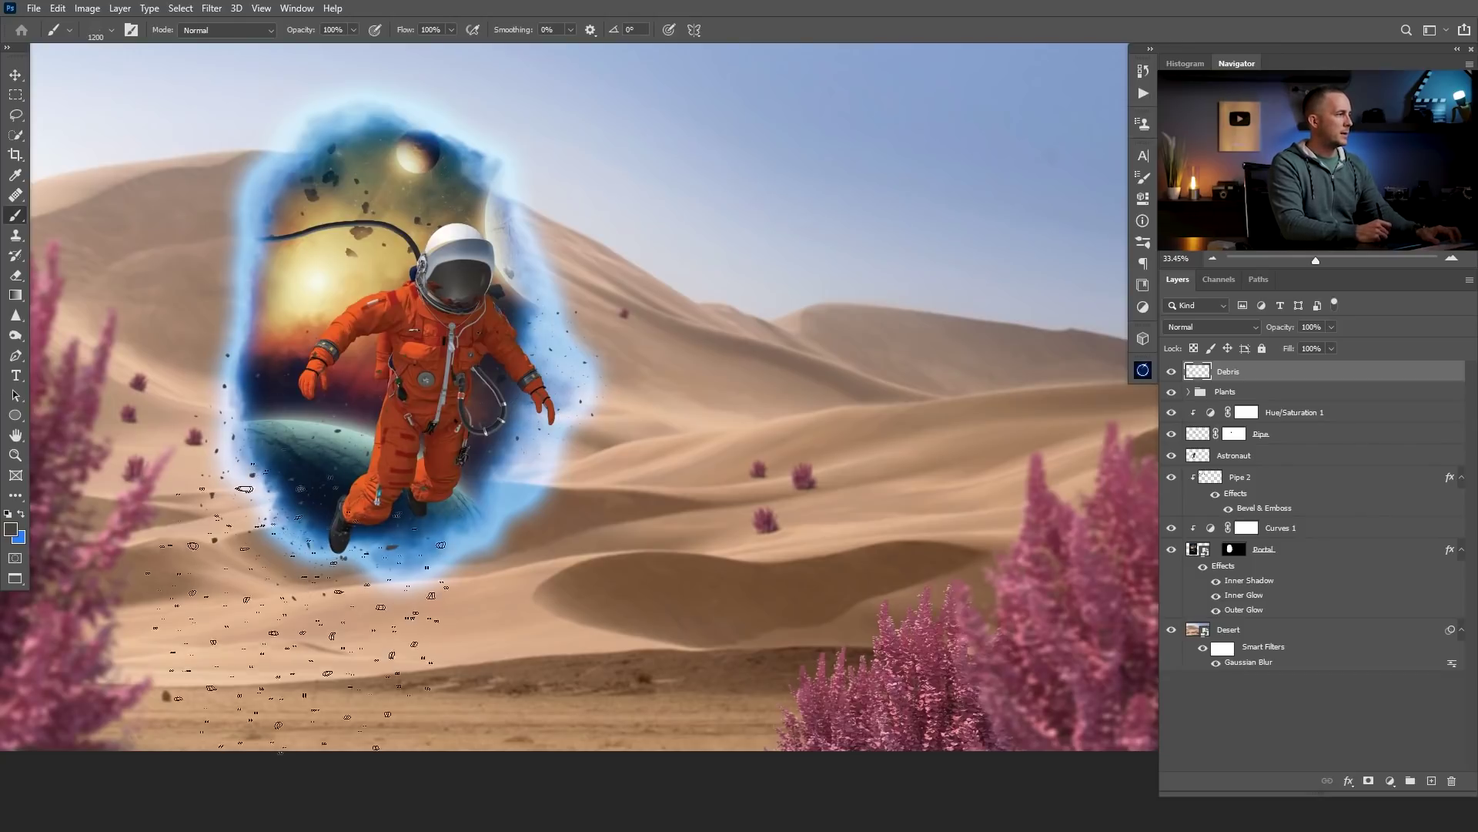
scroll(374, 523, "down", 3)
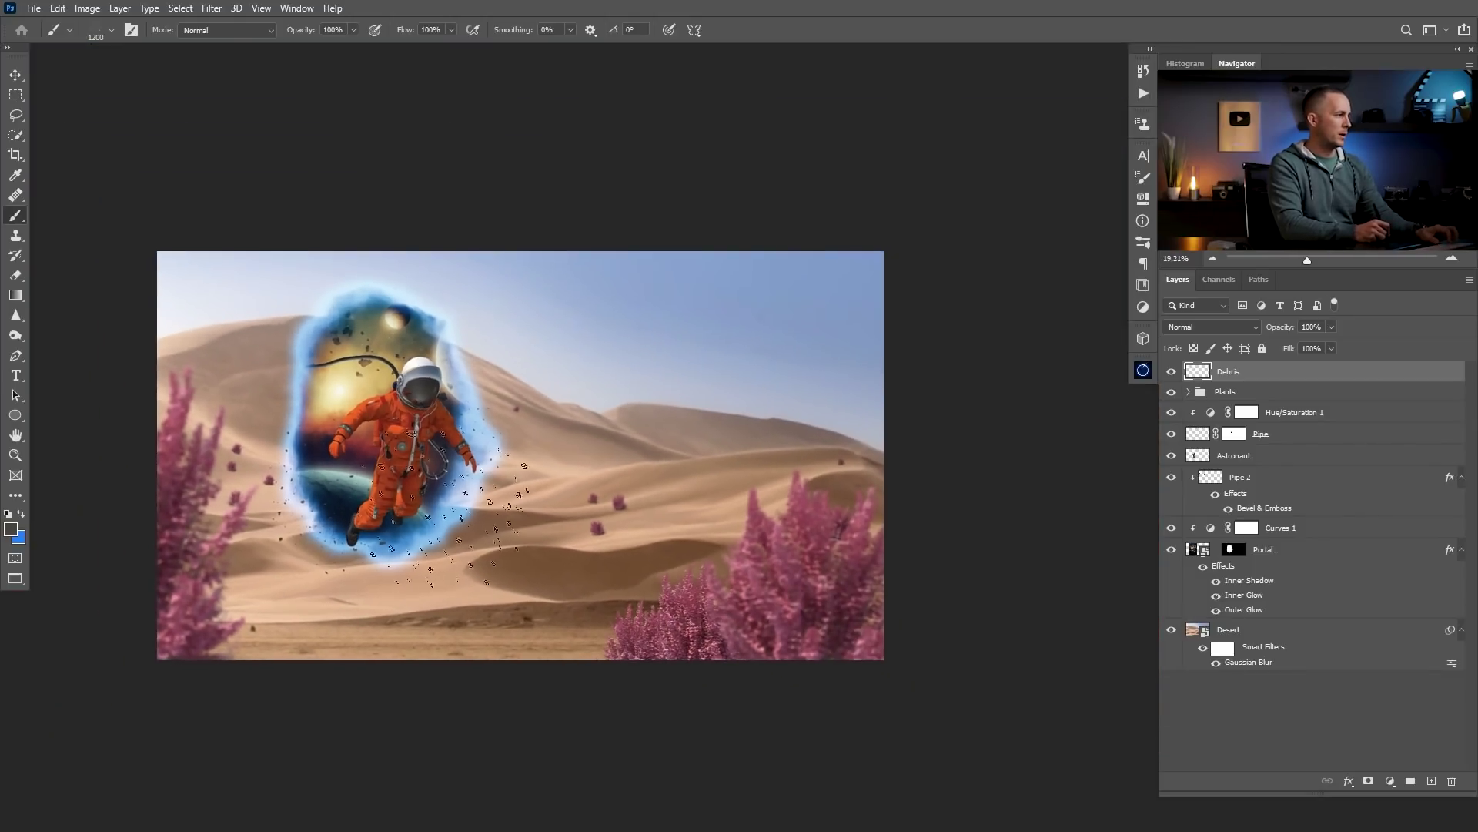
scroll(368, 388, "up", 2)
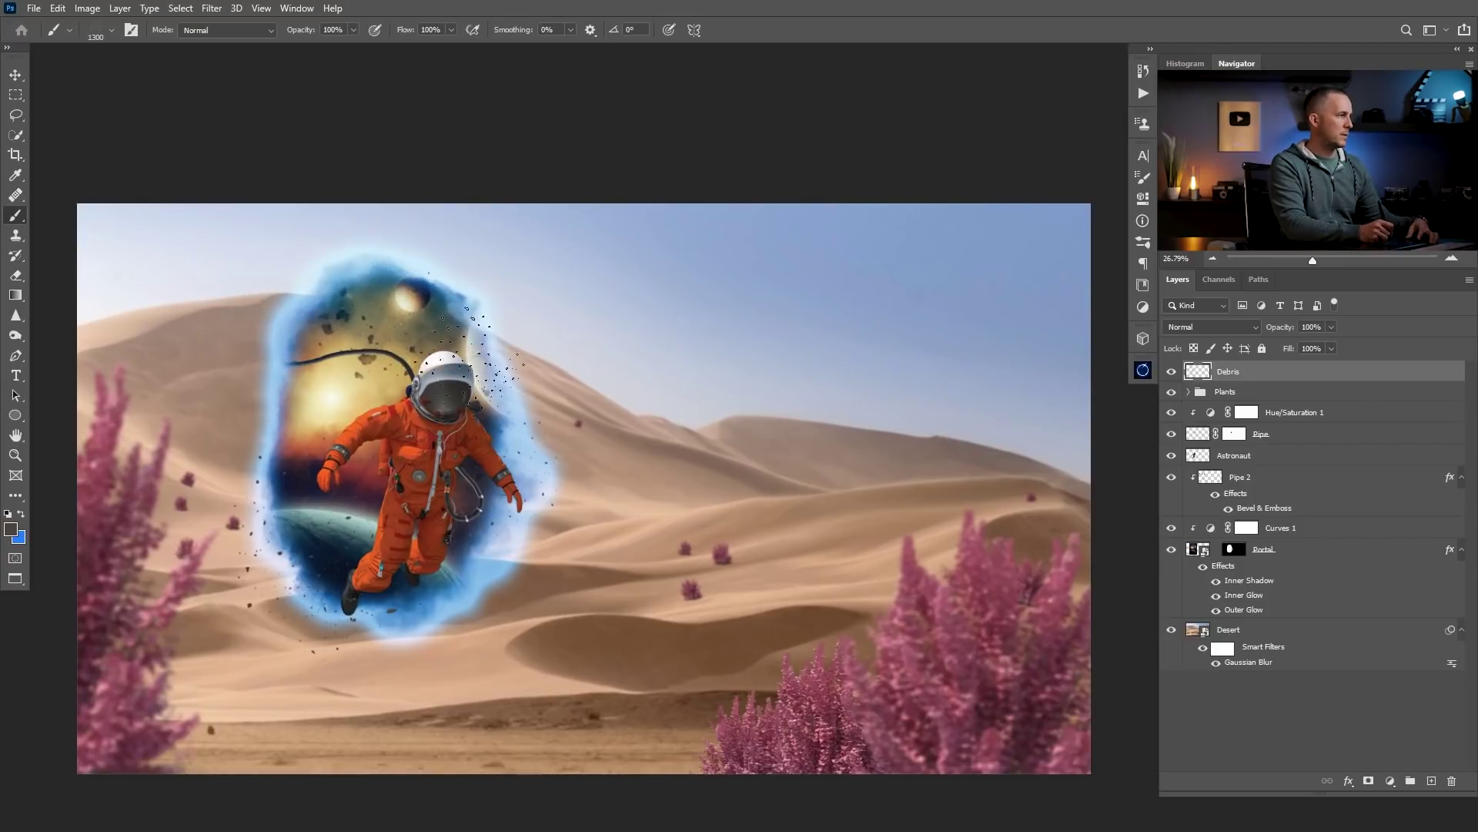
Reorient the debris brush tip over the portal's upper edge and reduce the brush size to 700 px.
key("period")
key("period")
key("period")
key("period")
key("period")
key("period")
key("period")
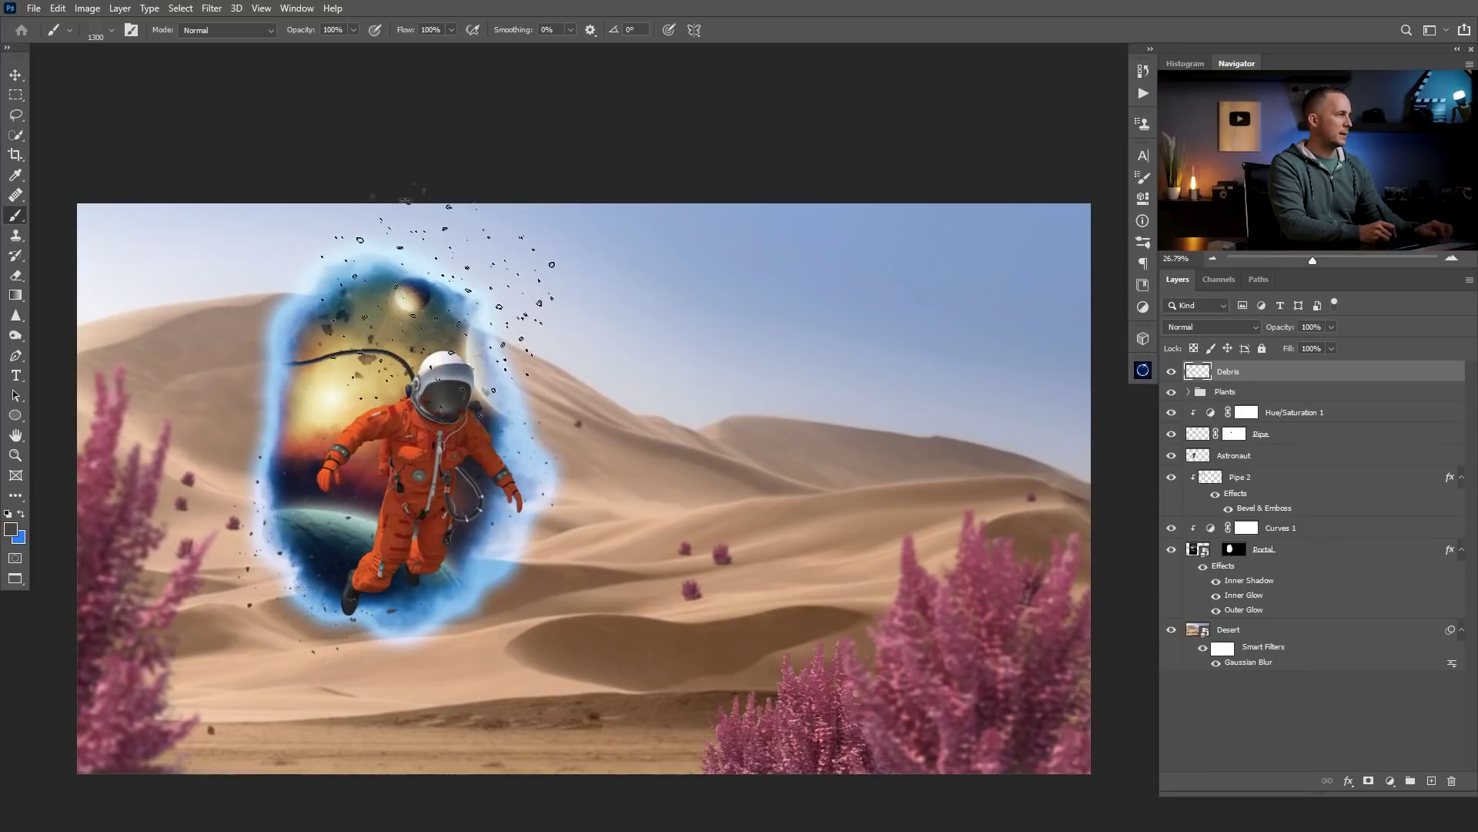
key("bracketleft")
key("bracketleft")
key("bracketleft")
key("bracketleft")
key("bracketleft")
key("bracketleft")
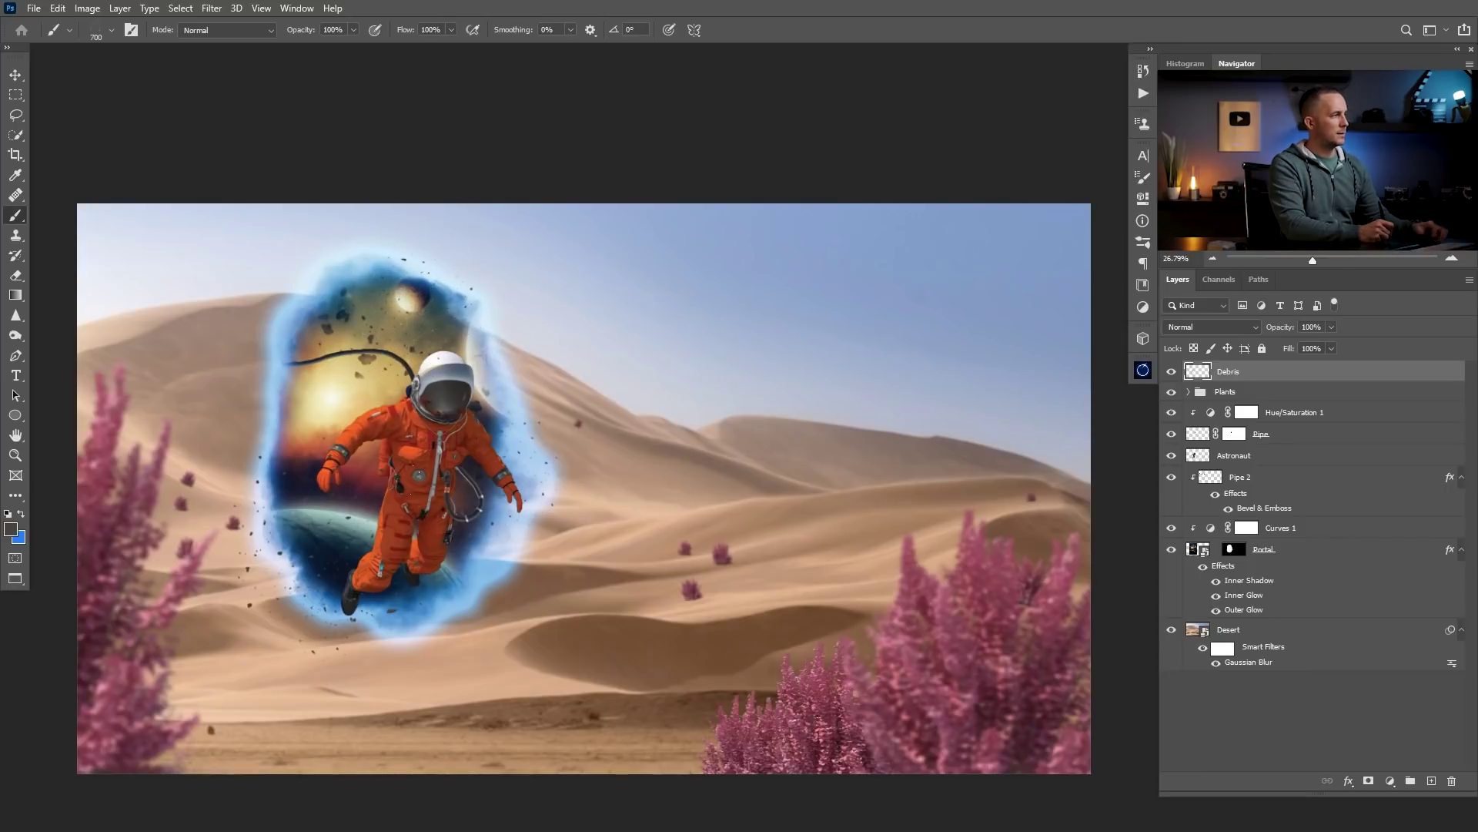
scroll(452, 389, "down", 2)
left_click_drag(452, 467, 505, 422)
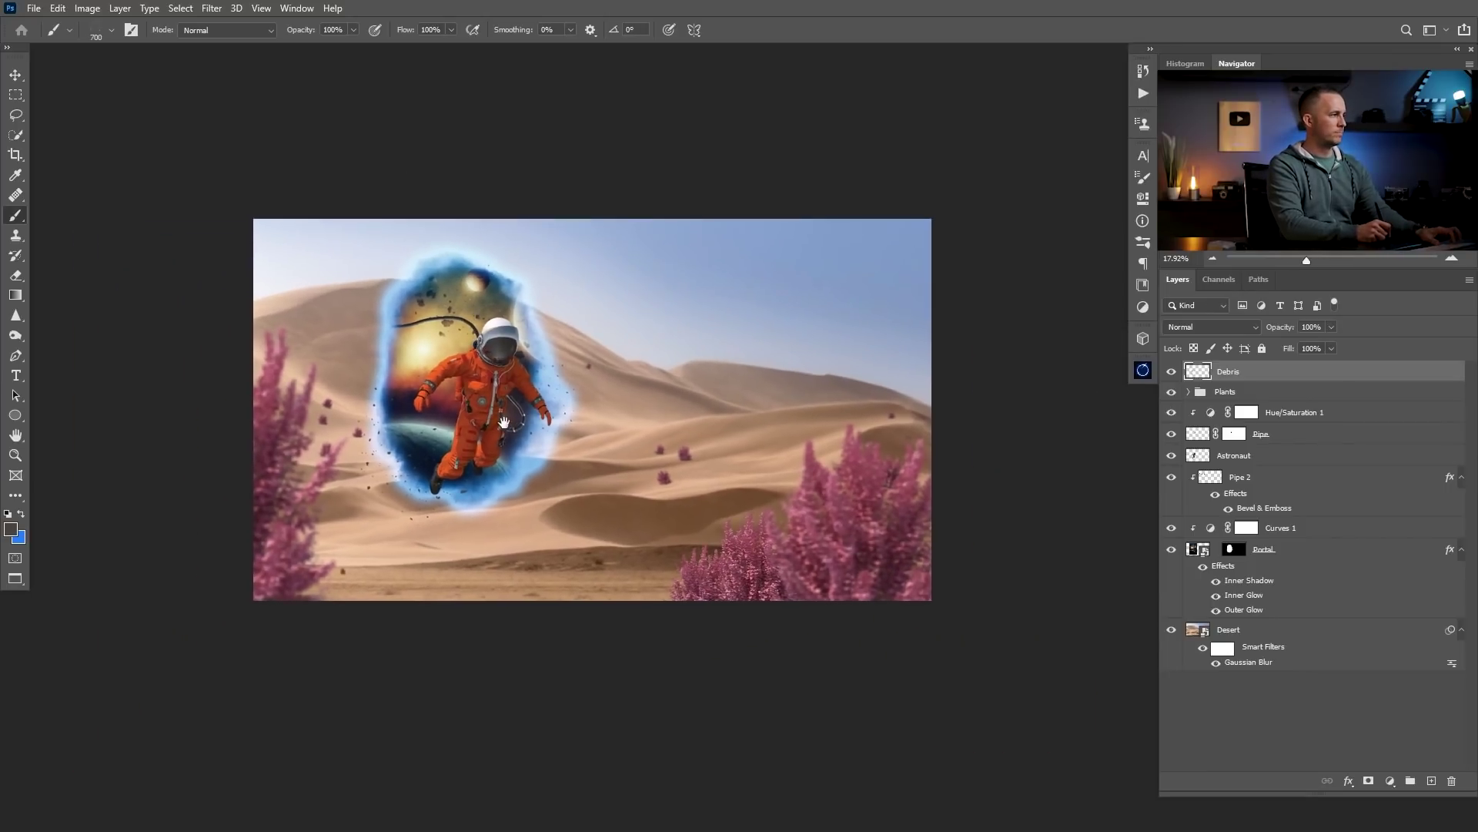
Check the debris around the portal up close and compare the composite with the Debris layer hidden and shown.
scroll(360, 477, "up", 2)
key("e")
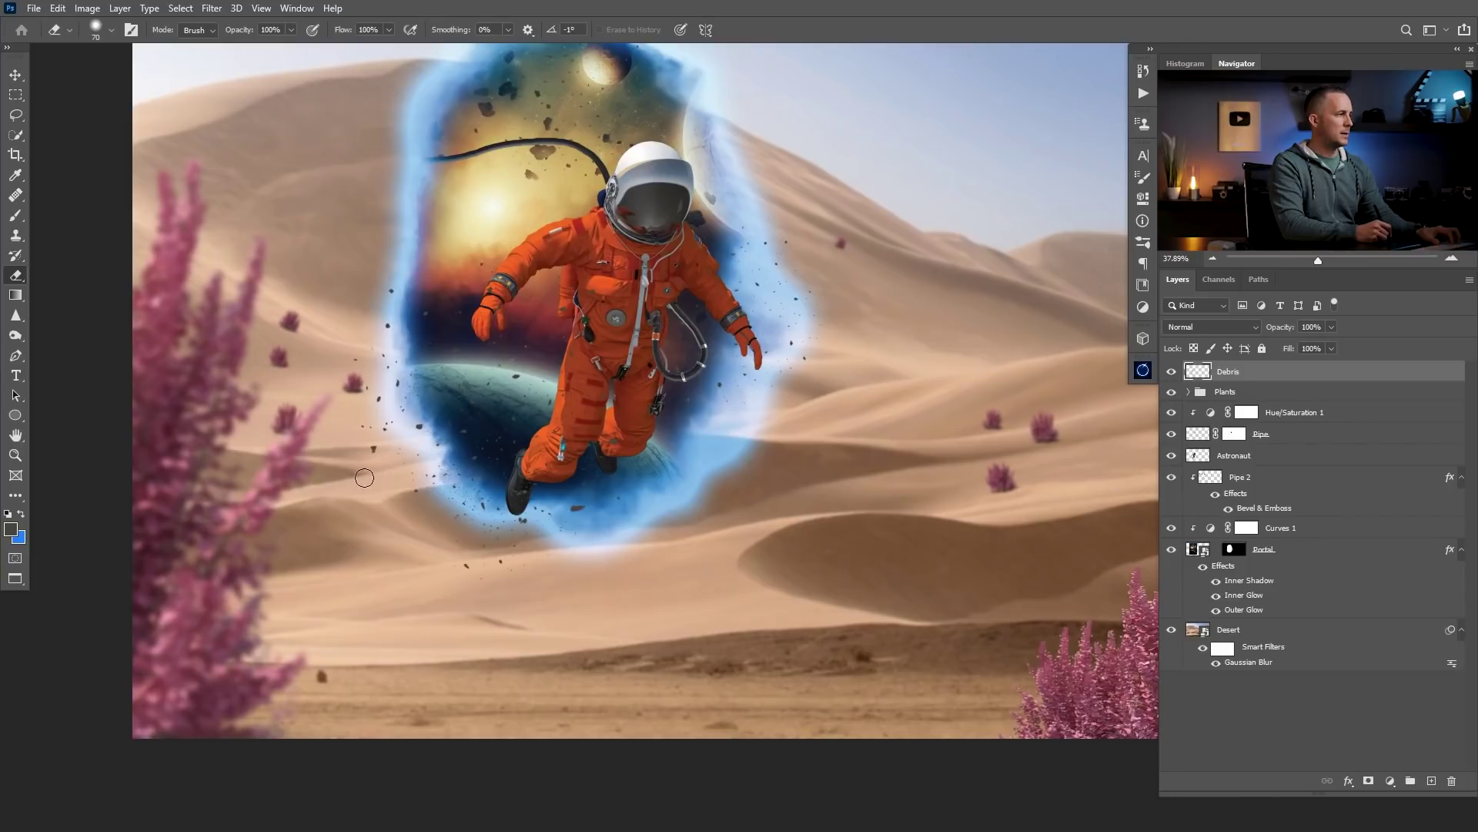
scroll(416, 528, "down", 1)
scroll(410, 526, "down", 5)
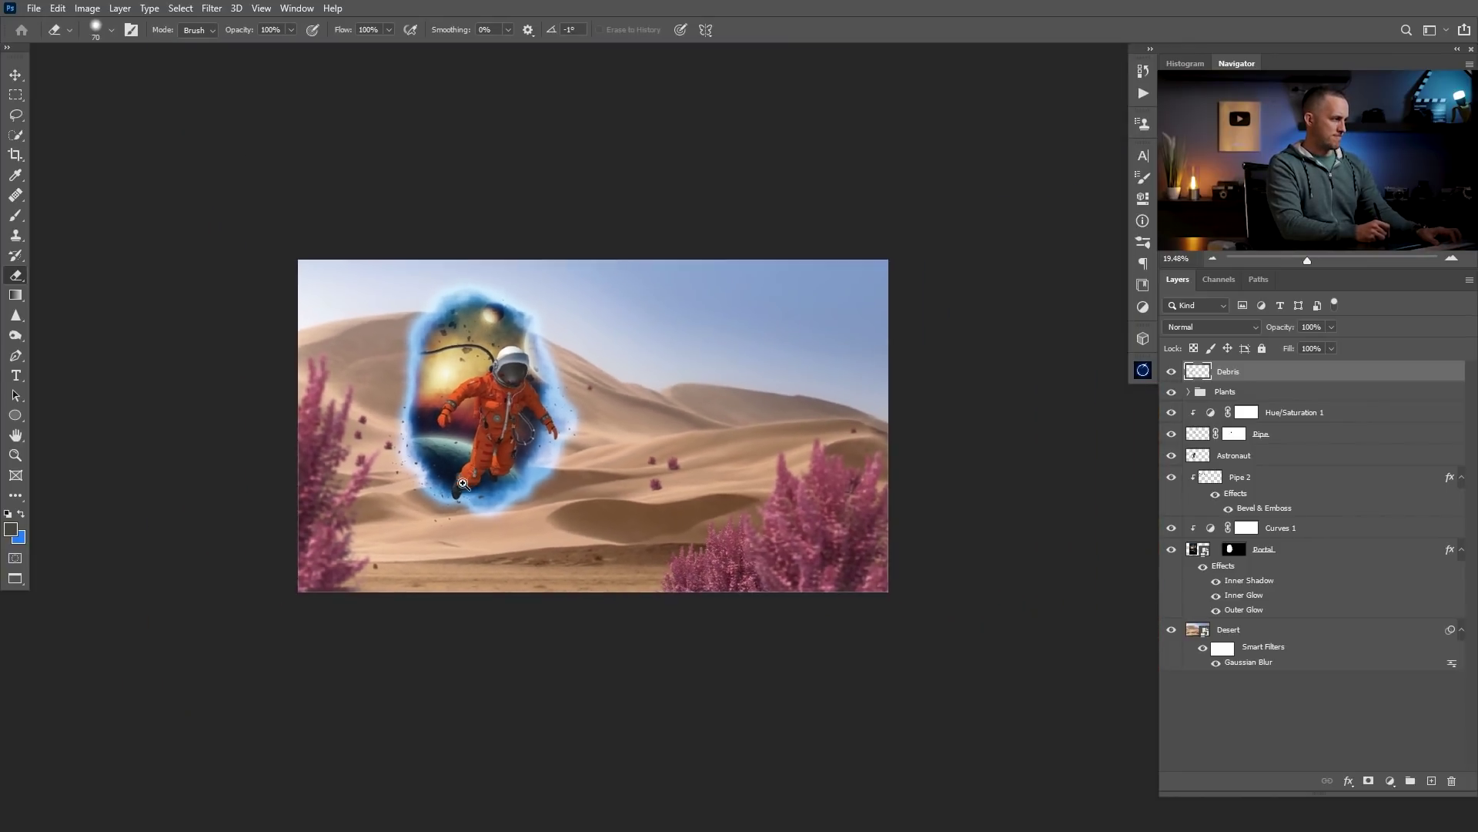
scroll(487, 485, "down", 1)
left_click(1172, 372)
left_click(1172, 372)
scroll(661, 449, "up", 3)
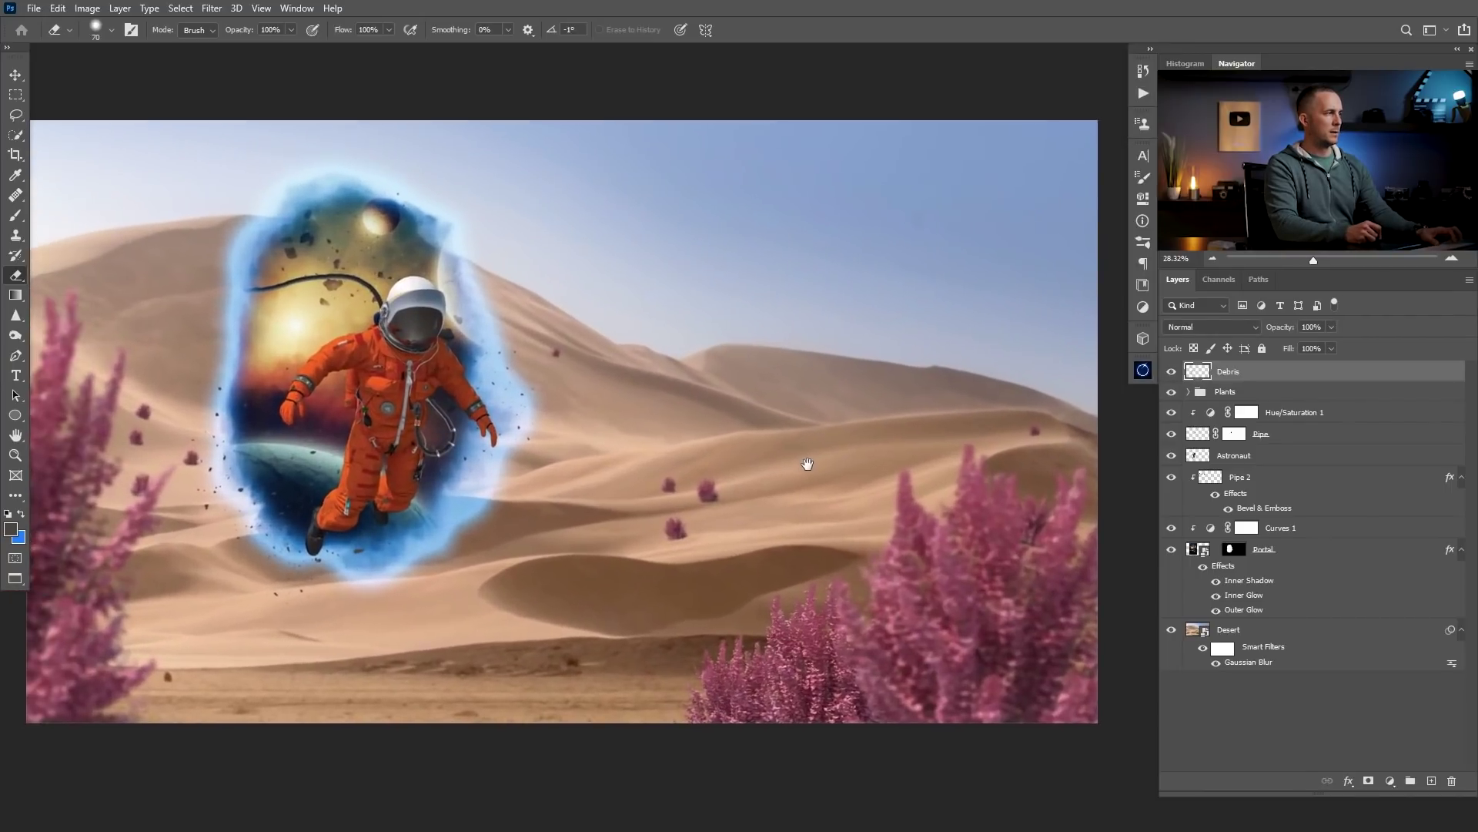
left_click_drag(807, 463, 952, 437)
left_click(1174, 372)
left_click(1174, 372)
scroll(698, 428, "down", 2)
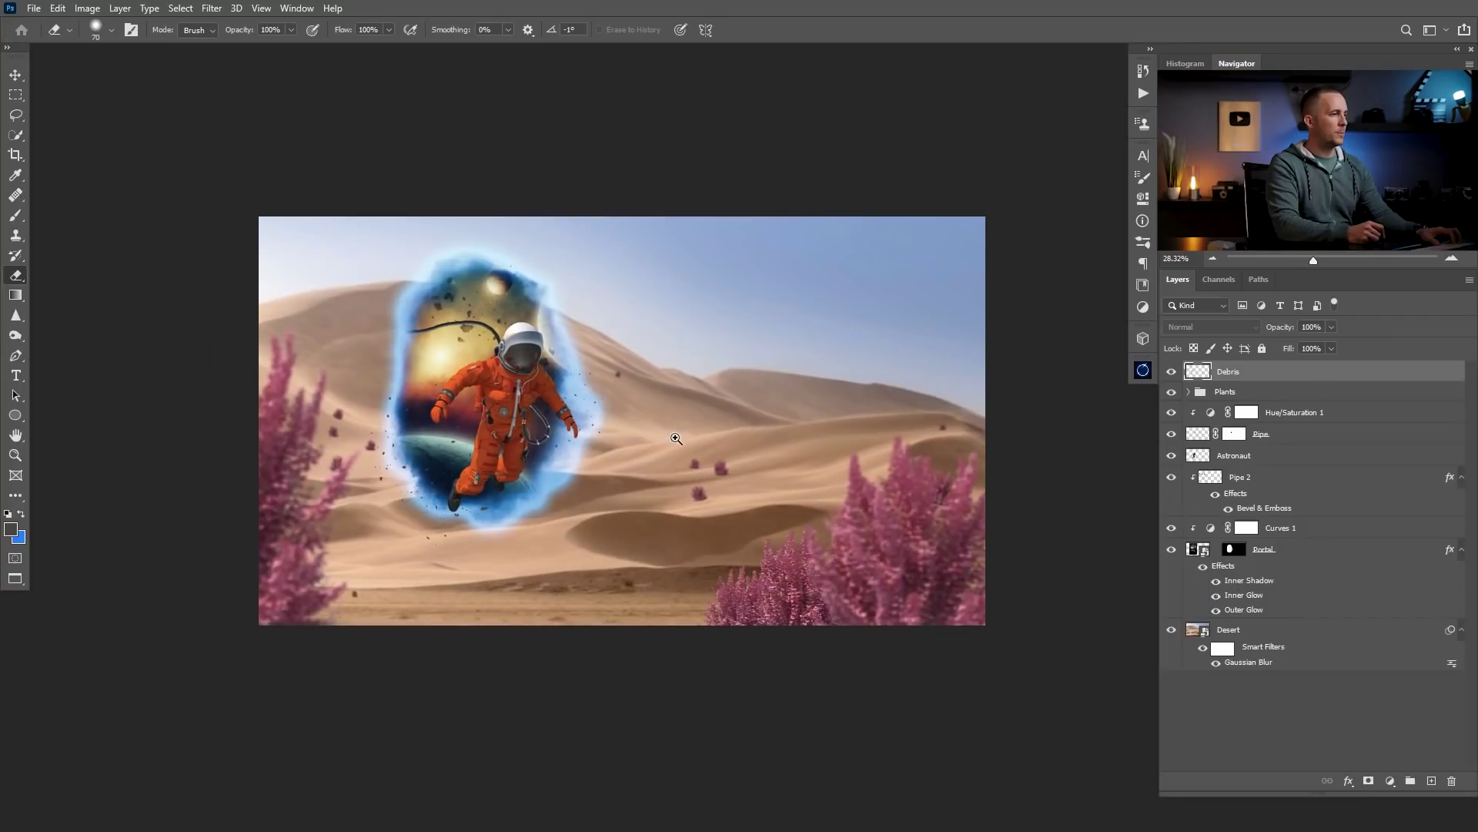
scroll(745, 467, "up", 1)
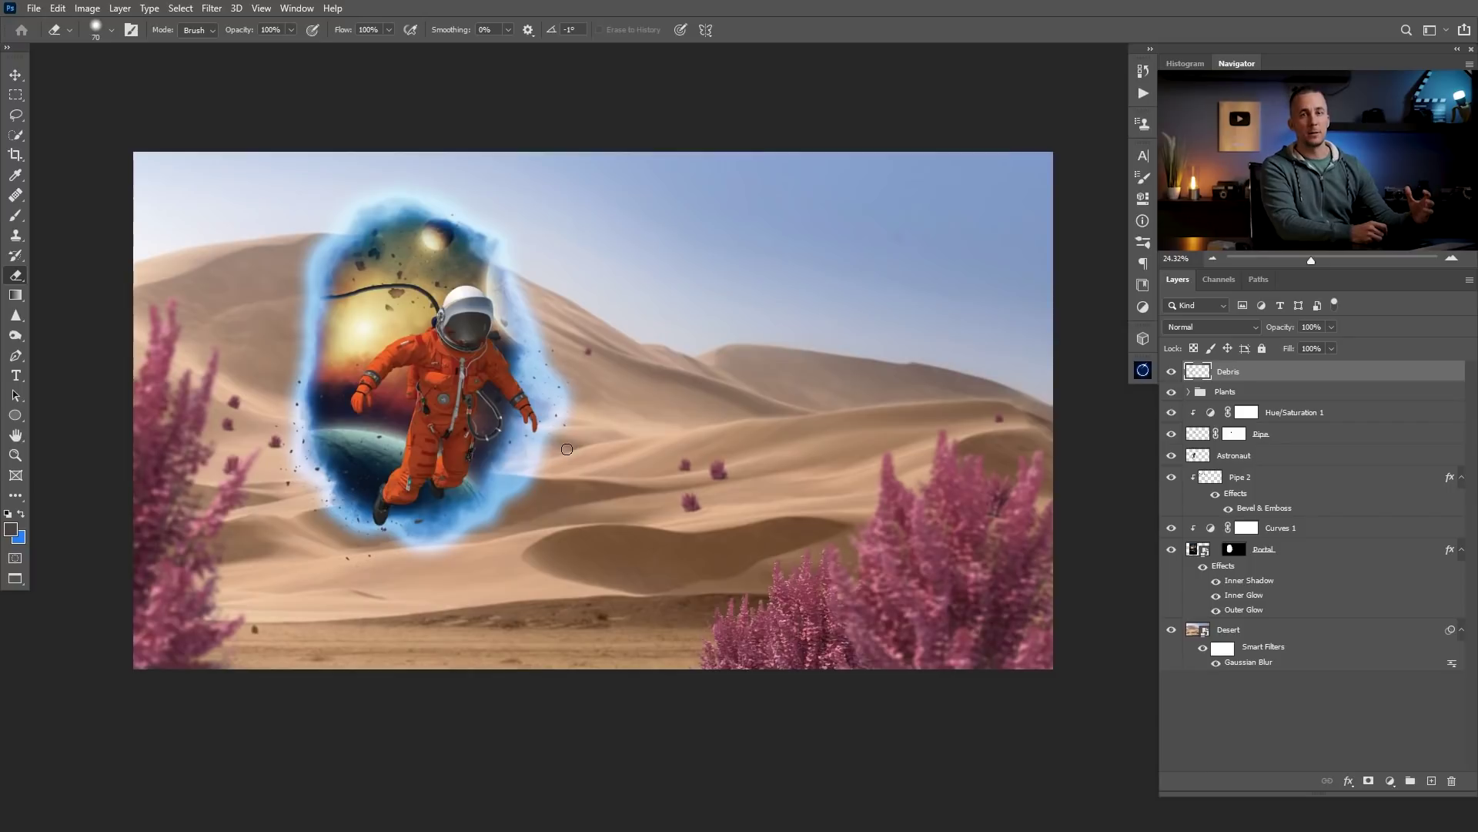
Open the Adobe Color Themes extension, apply the Complementary rule and rotate the base colour to light blue.
left_click(296, 8)
mouse_move(385, 73)
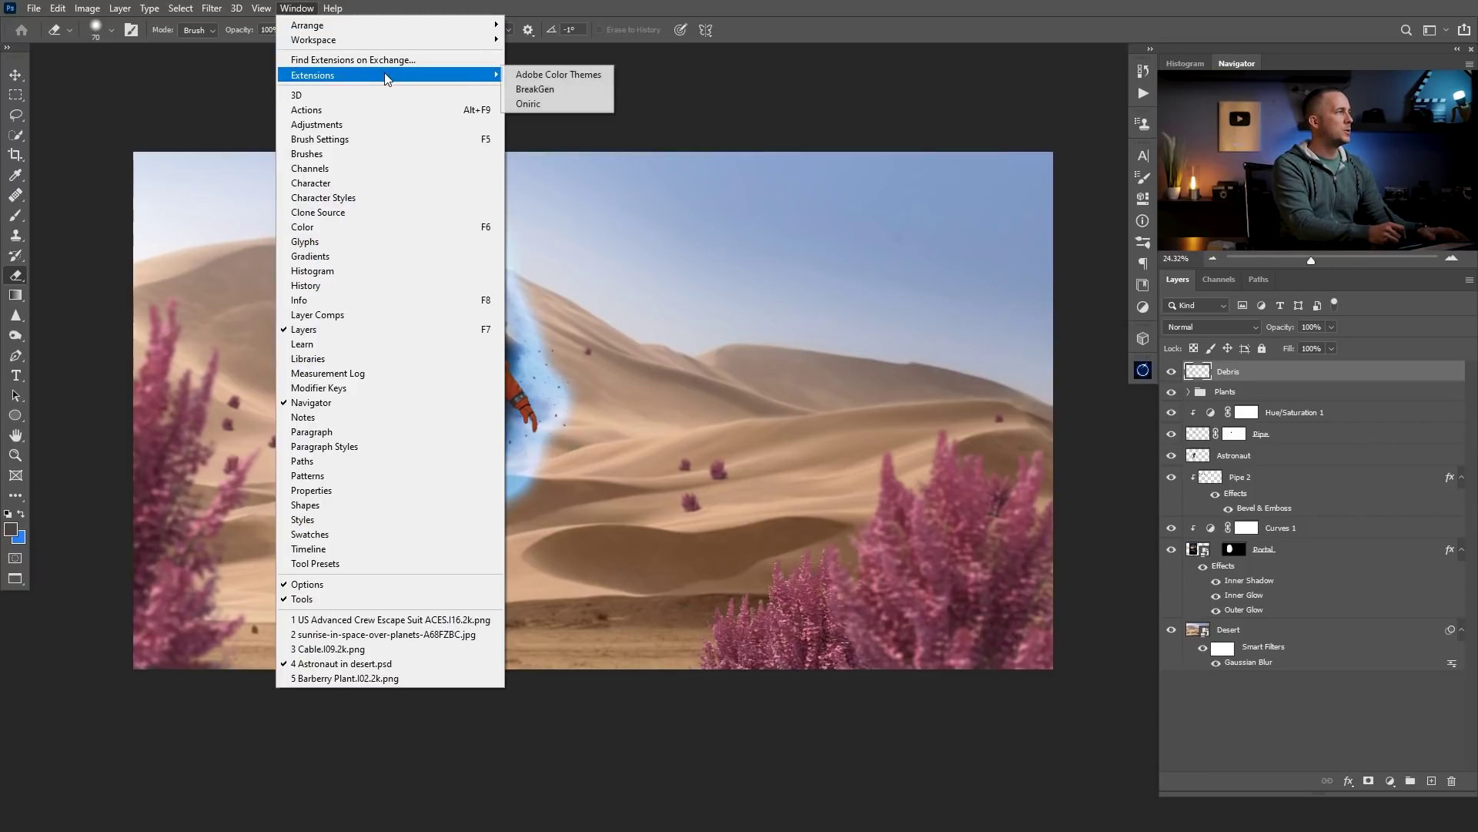
left_click(548, 73)
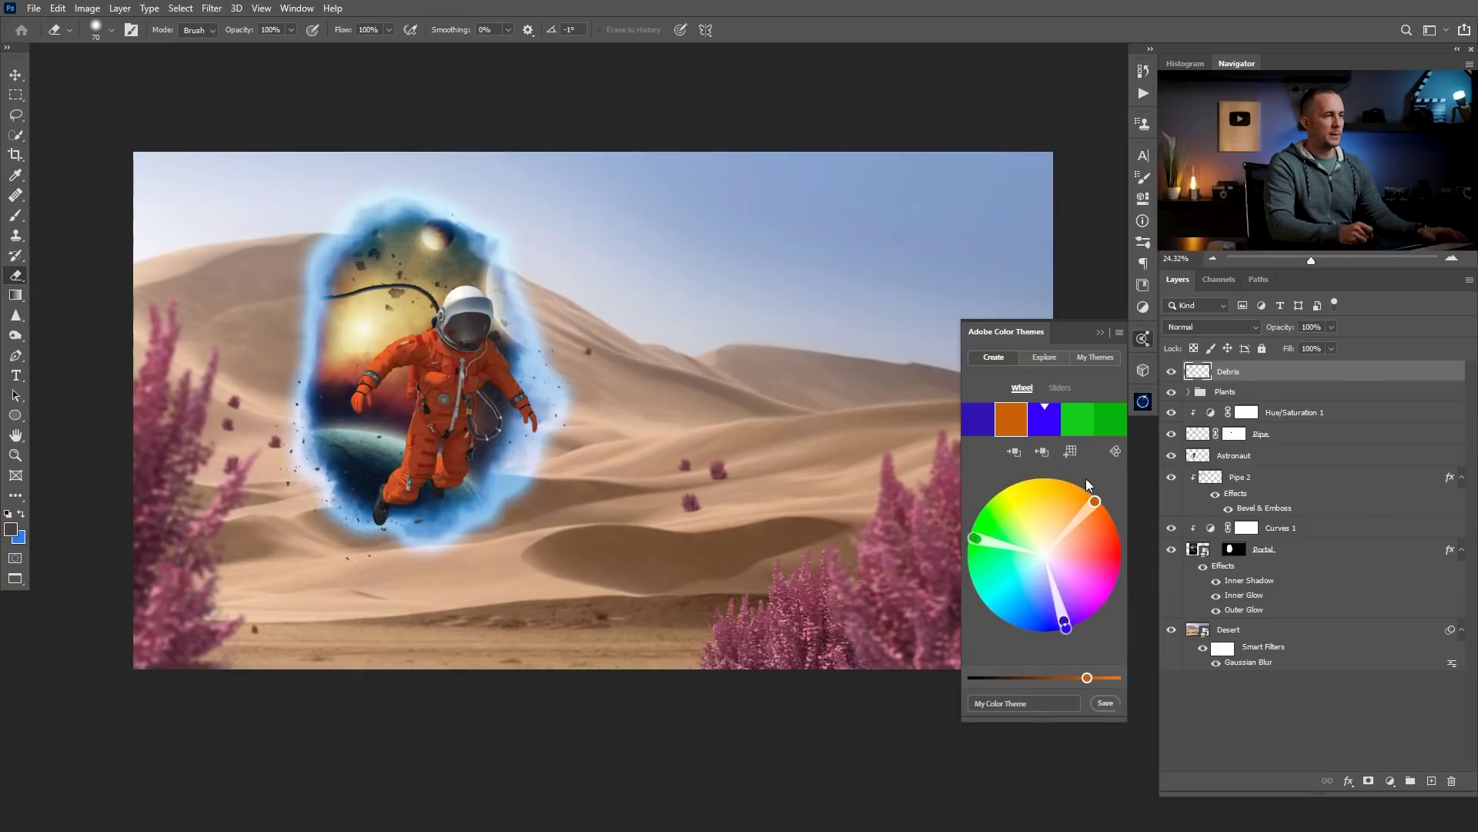
left_click(1116, 450)
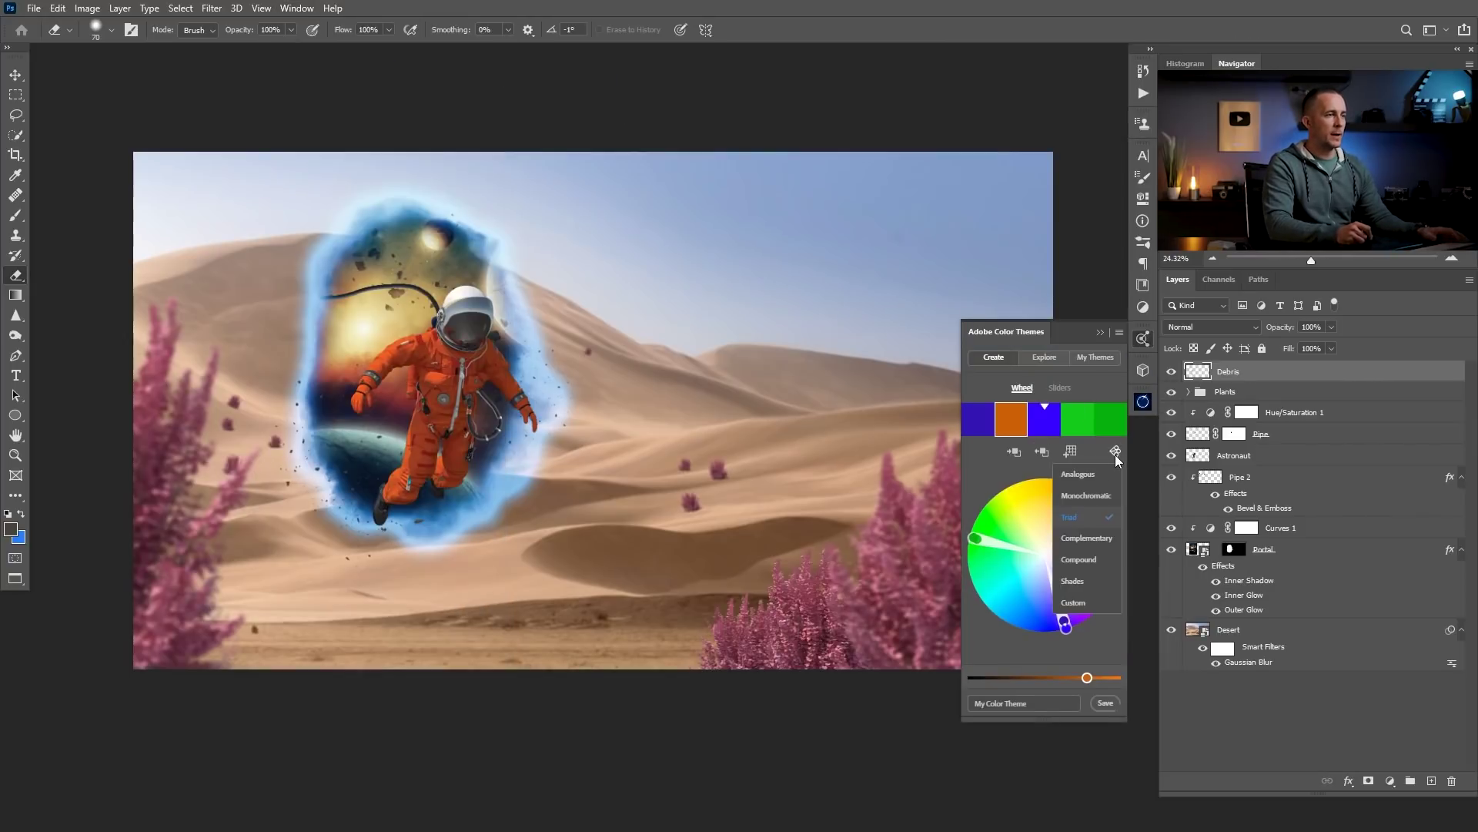
left_click(1086, 537)
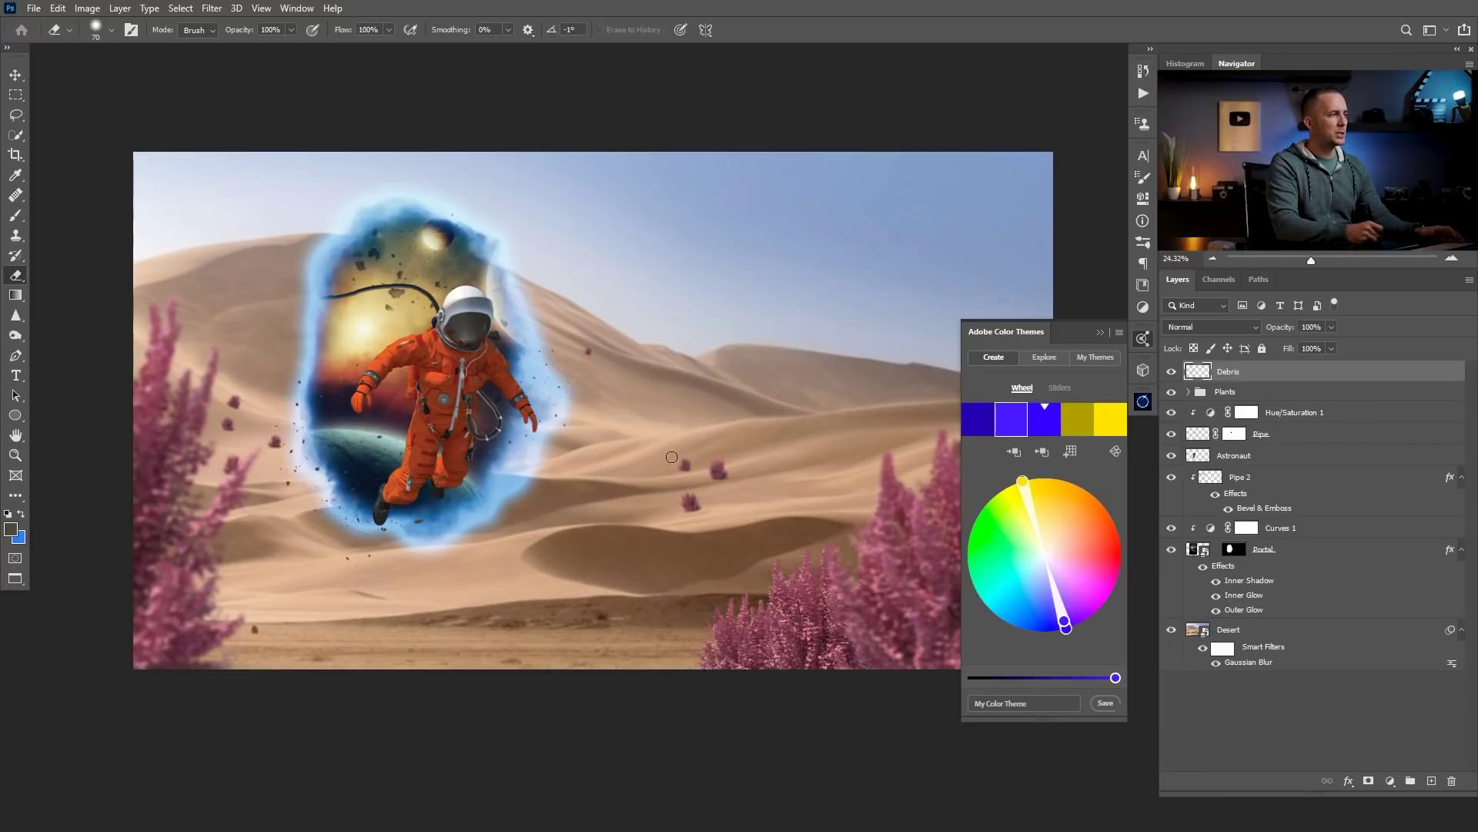
left_click_drag(1060, 616, 1004, 629)
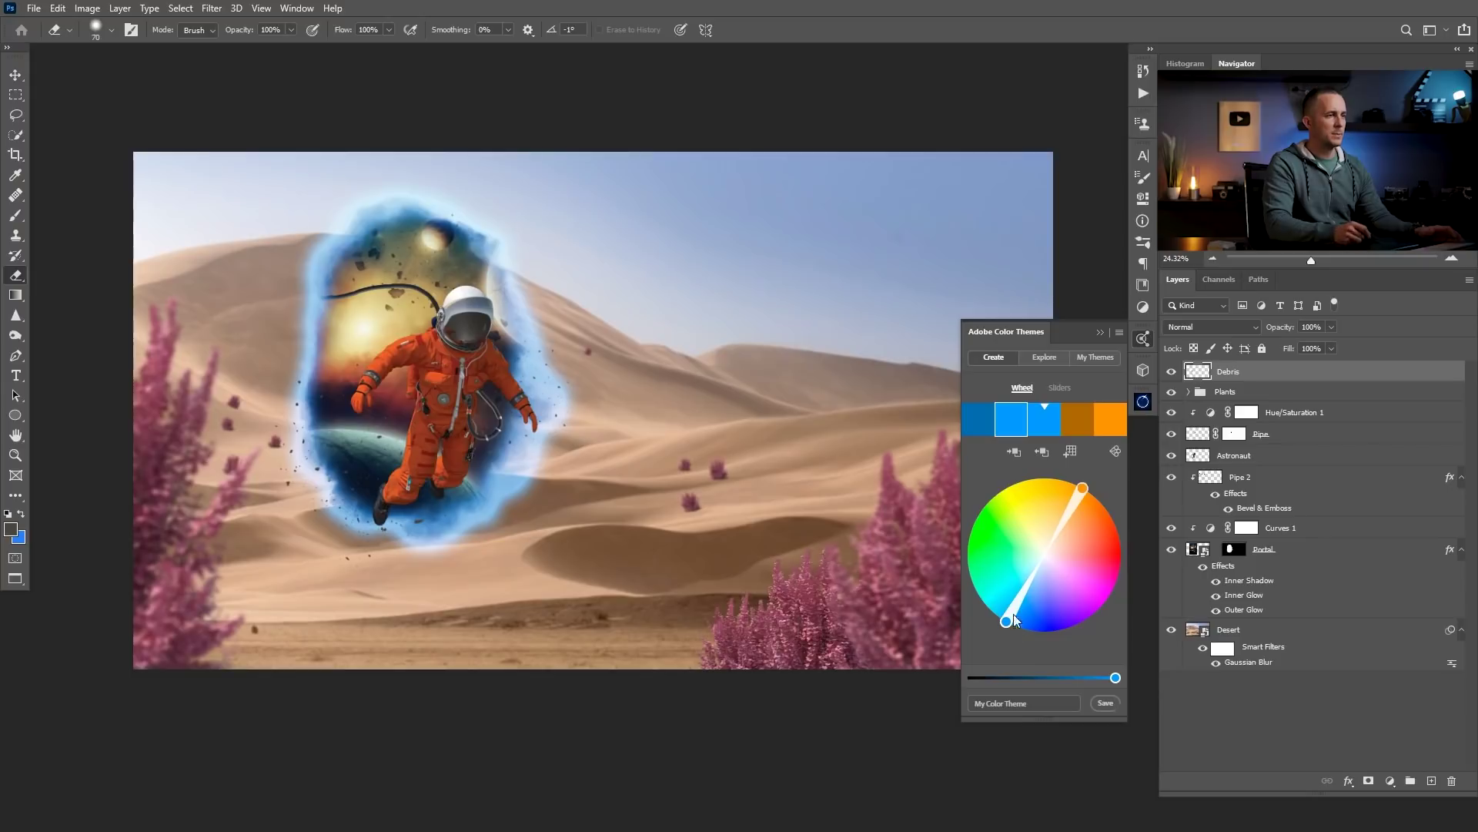
Sample the desert sand as foreground colour, load it into the complementary theme and adjust the opposite colour to blue.
left_click(12, 528)
left_click(619, 461)
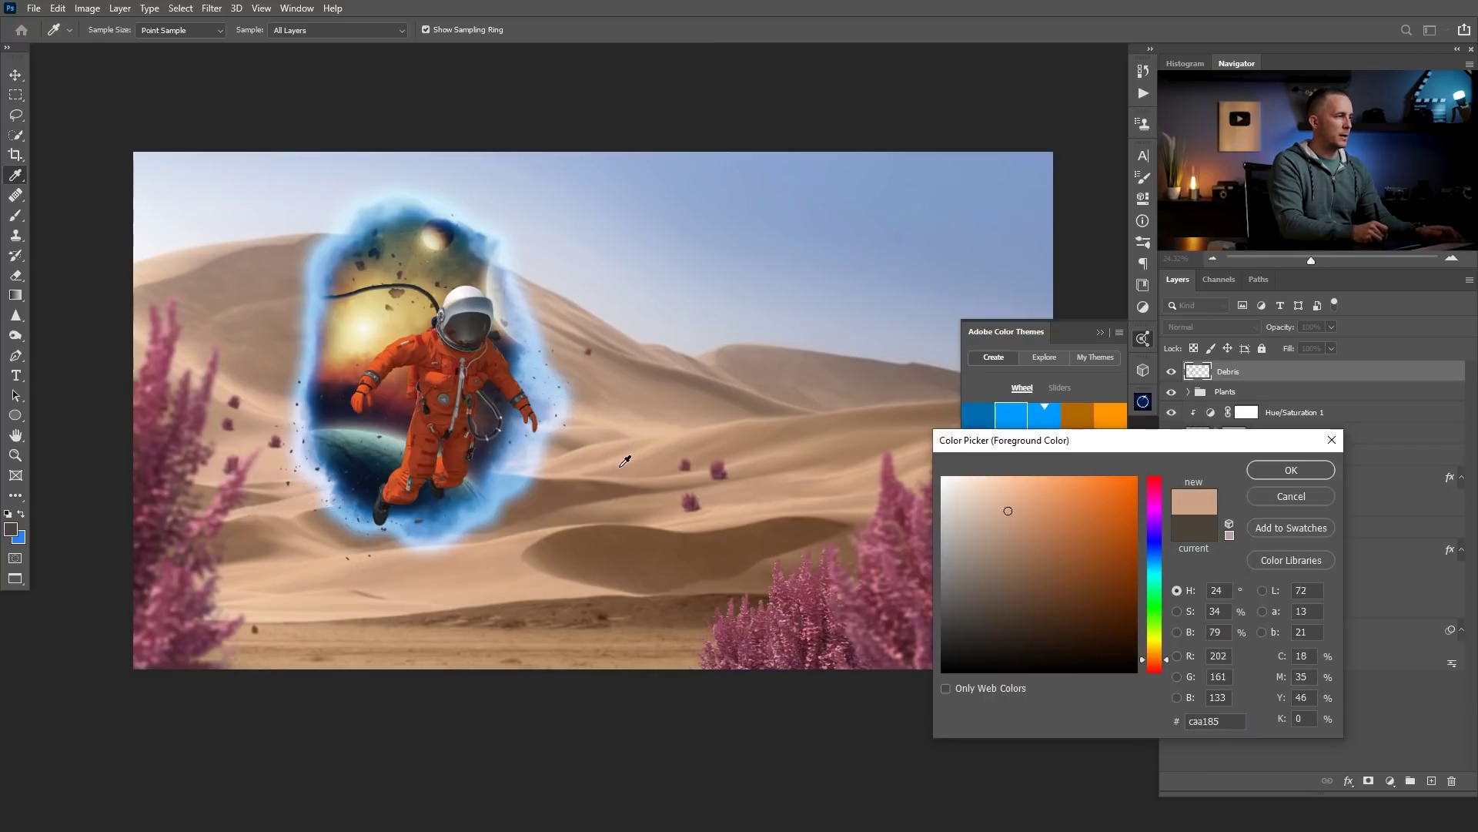
left_click(1286, 471)
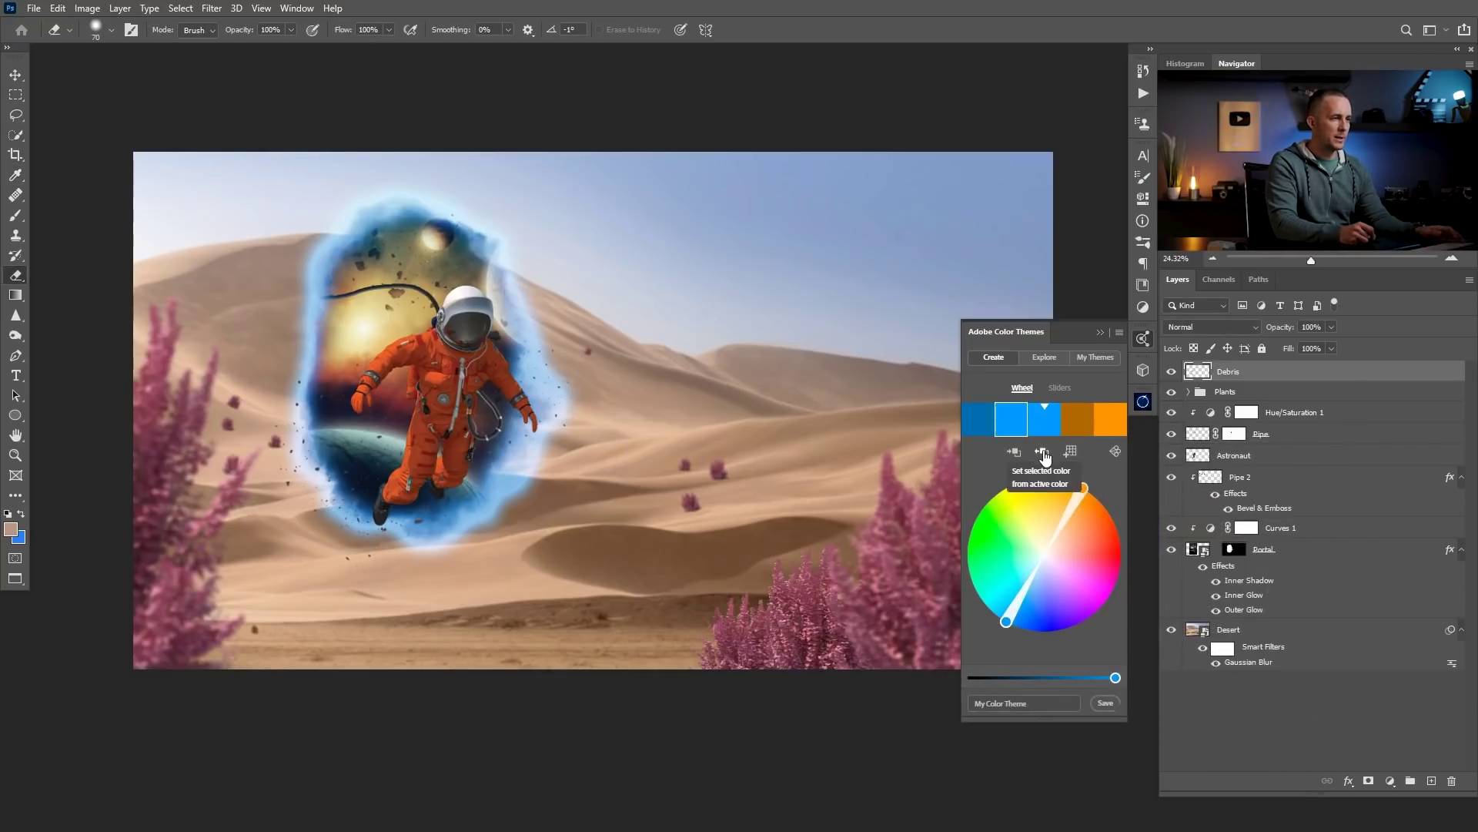
left_click(1014, 451)
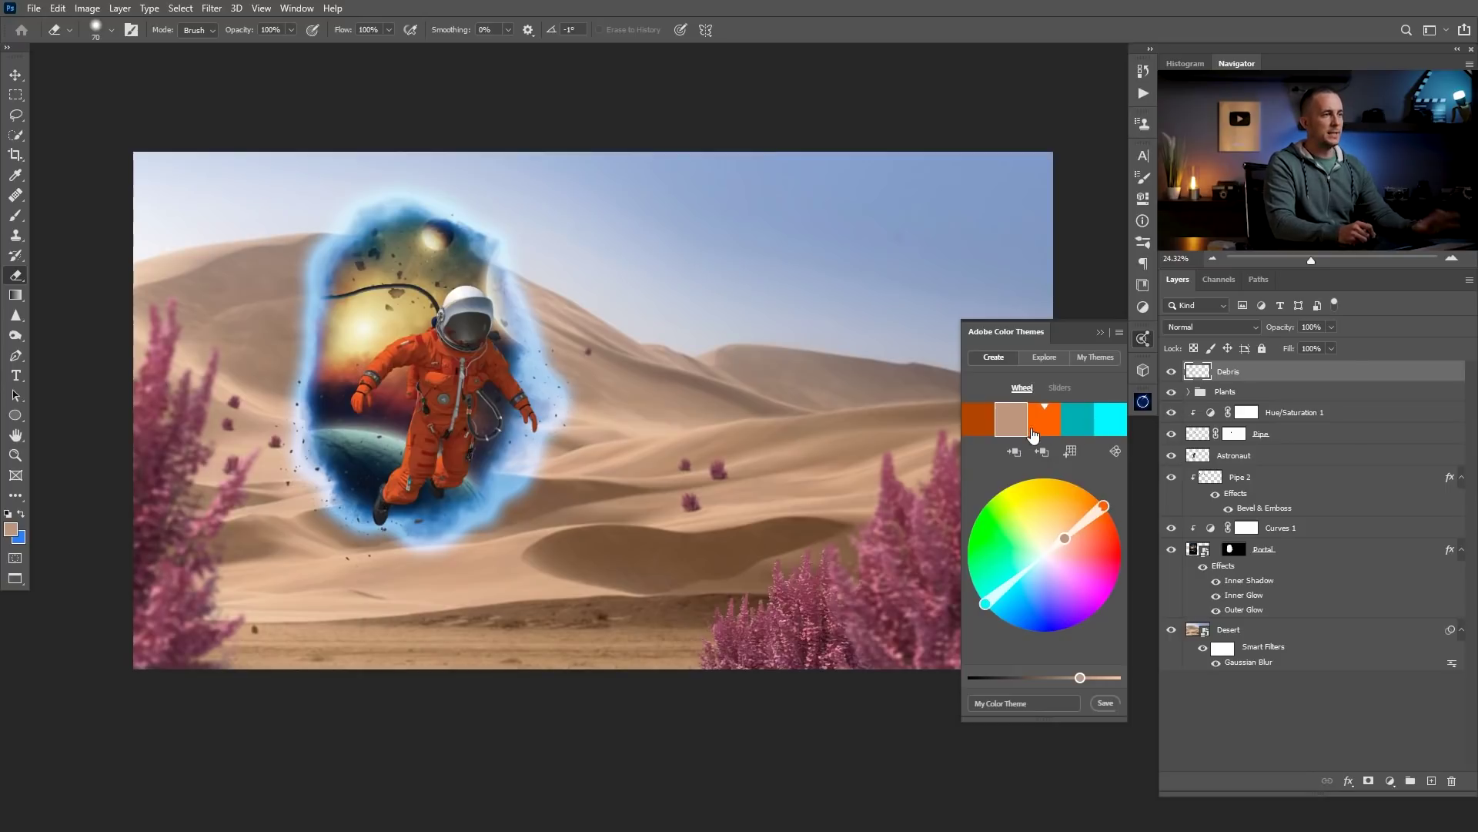
left_click_drag(986, 604, 999, 617)
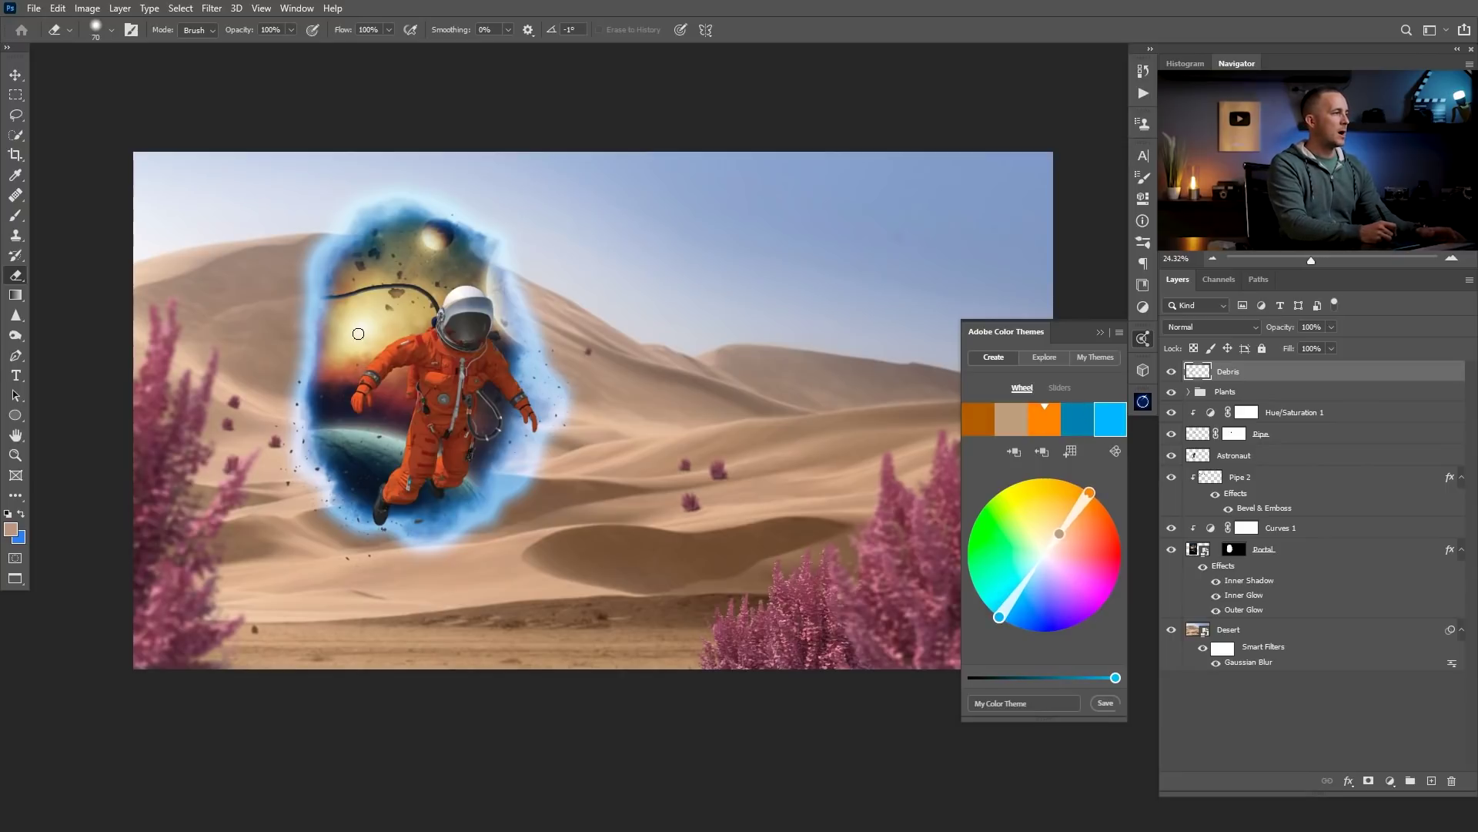
left_click(1101, 332)
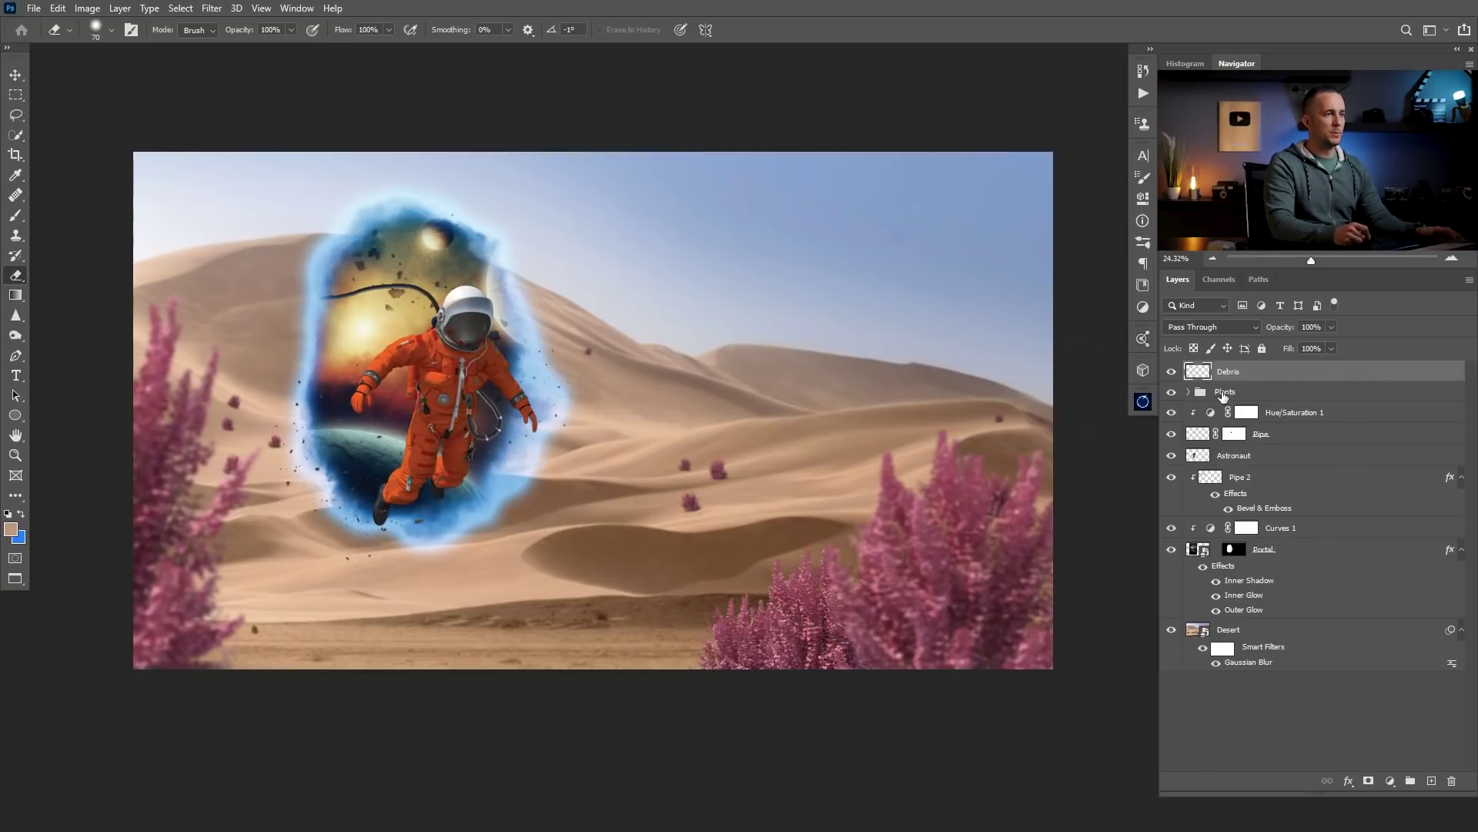
Turn the plants blue with a Hue/Saturation adjustment clipped to the Plants group, with hue -134 and saturation -15.
left_click(1226, 391)
left_click(1390, 781)
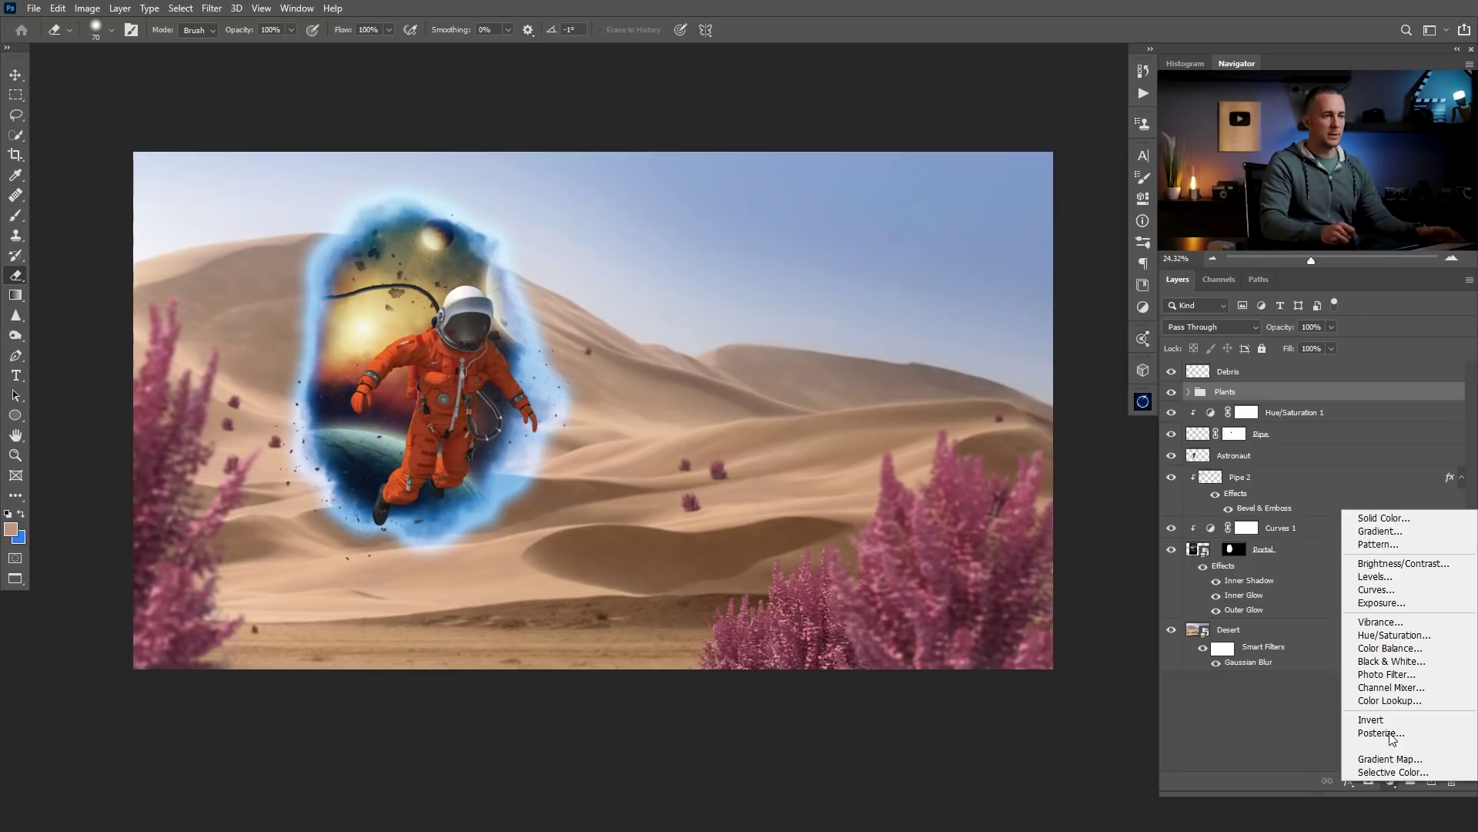
left_click(1394, 634)
left_click(1011, 452)
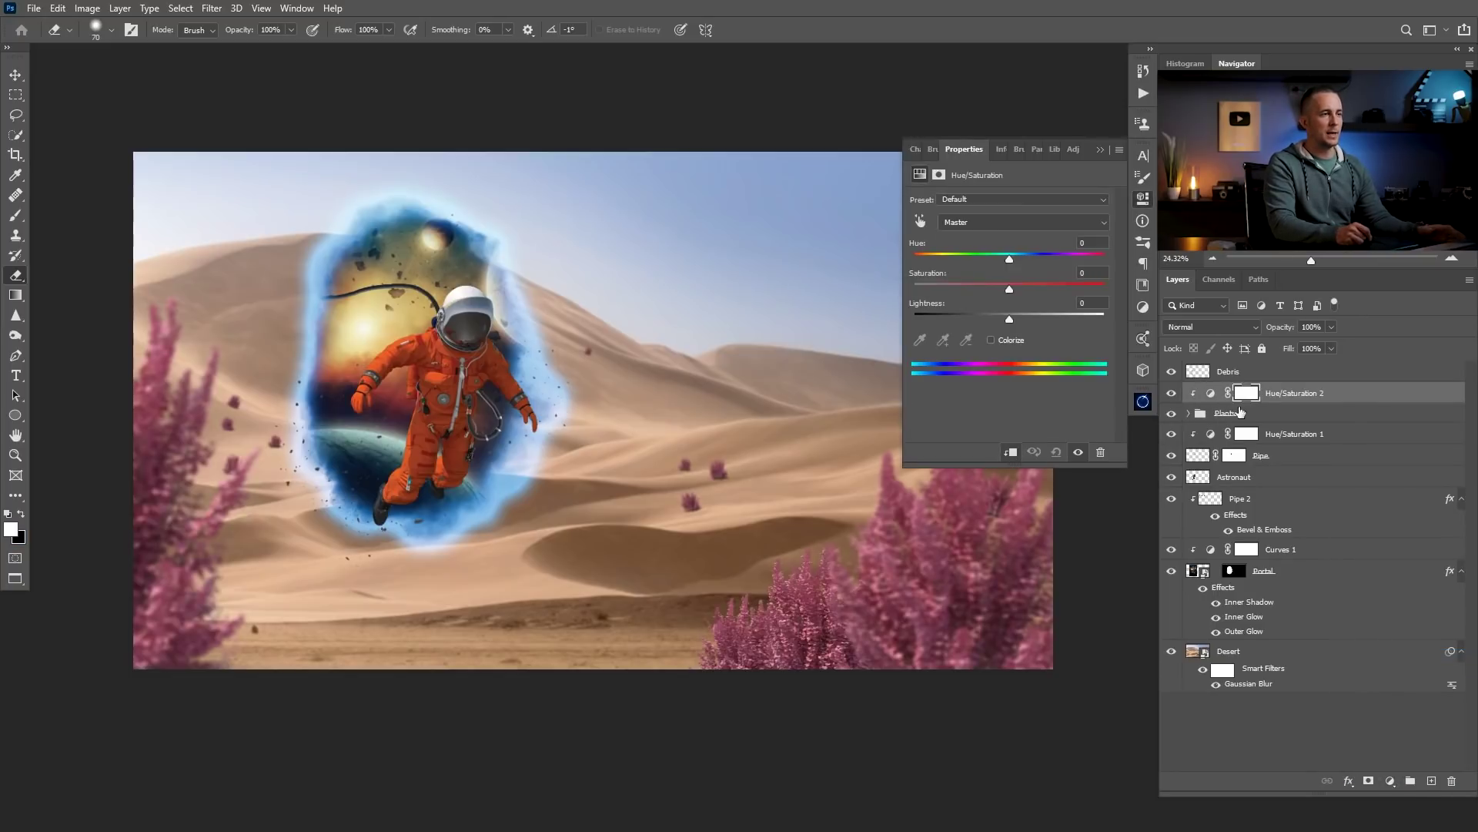
left_click_drag(1010, 262, 929, 260)
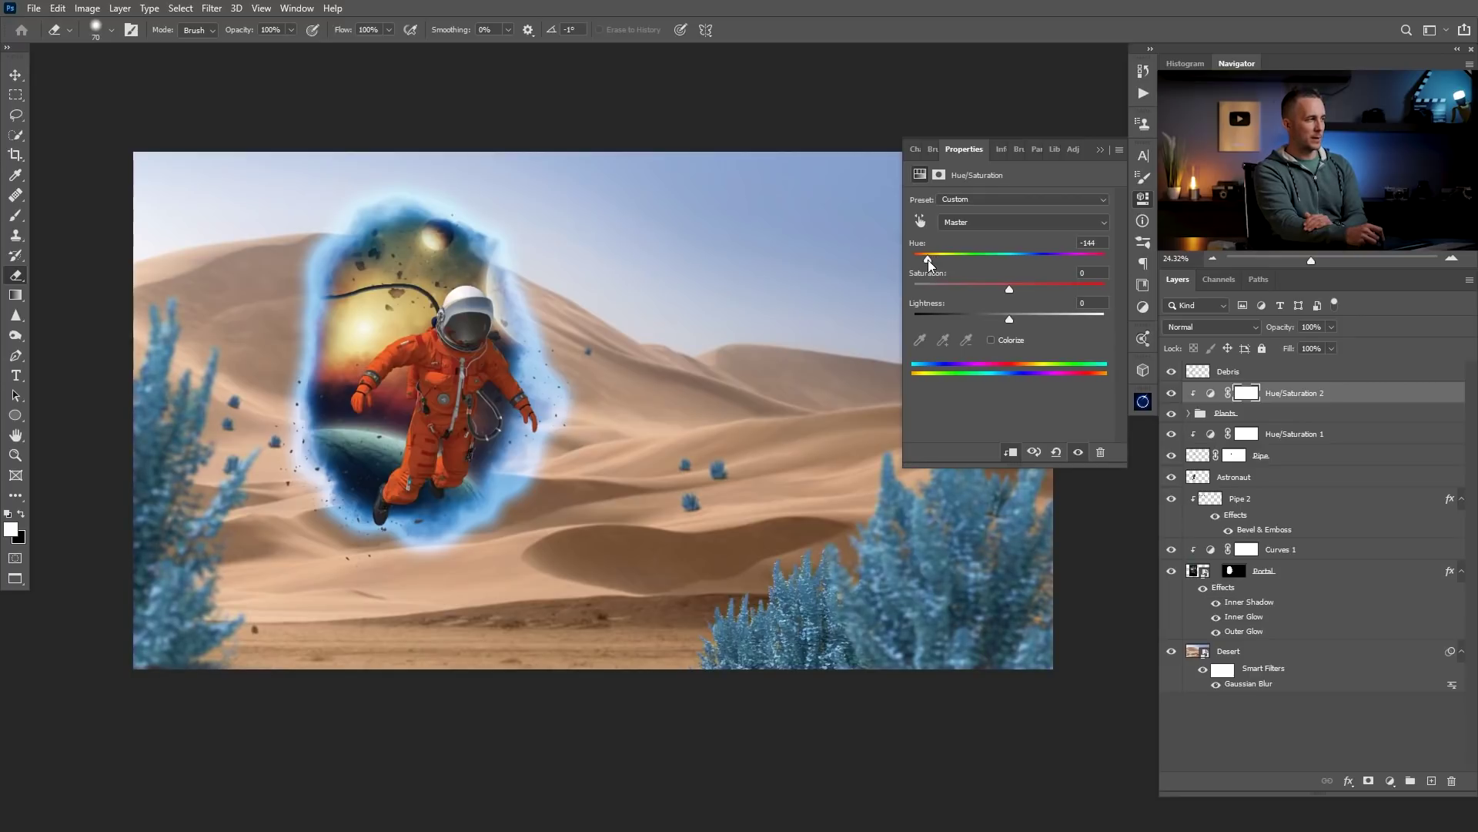
mouse_move(1010, 289)
left_mouse_down()
mouse_move(1081, 290)
mouse_move(878, 293)
mouse_move(999, 295)
left_mouse_up()
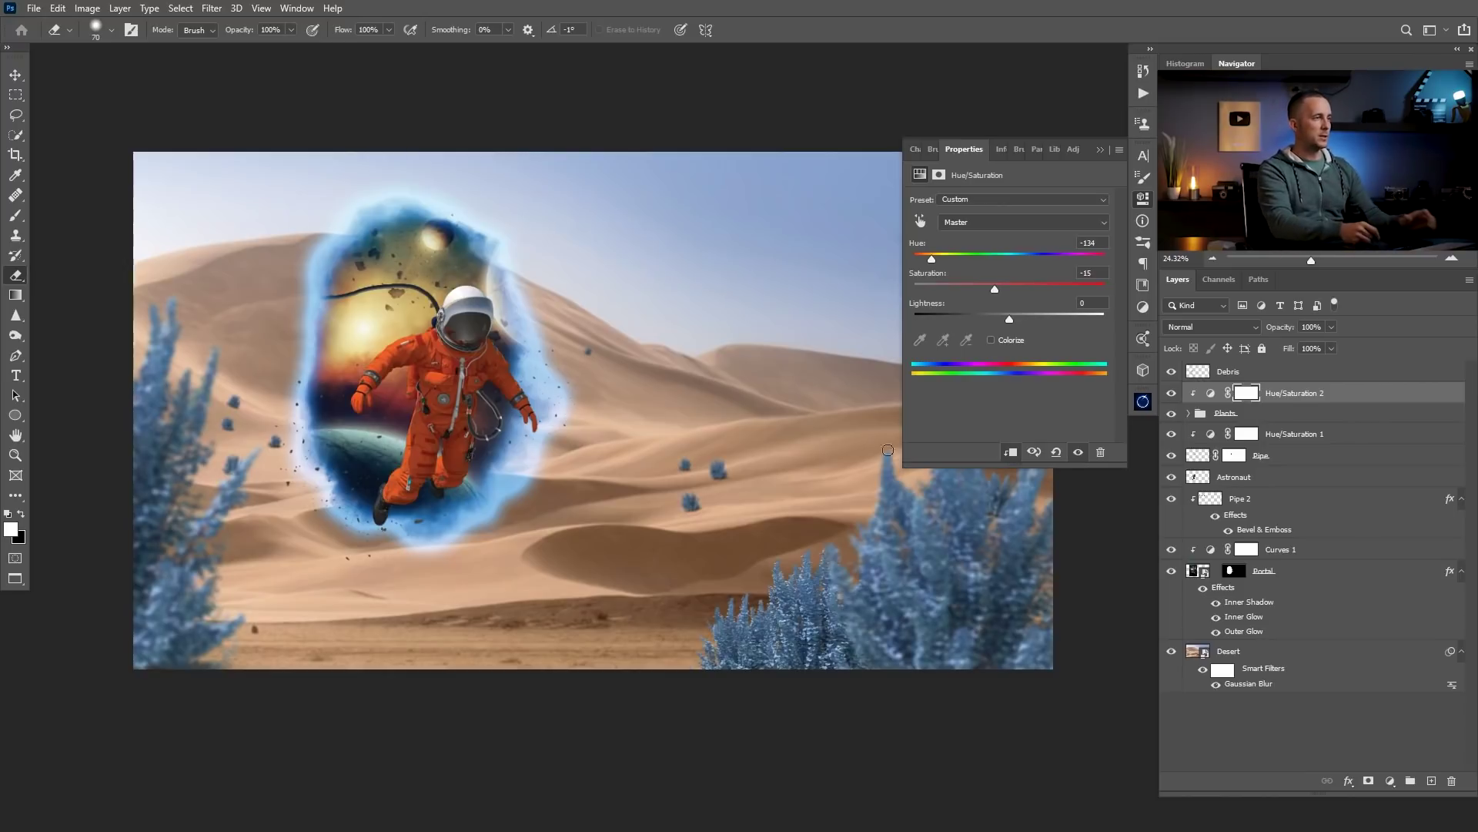
left_click(1098, 148)
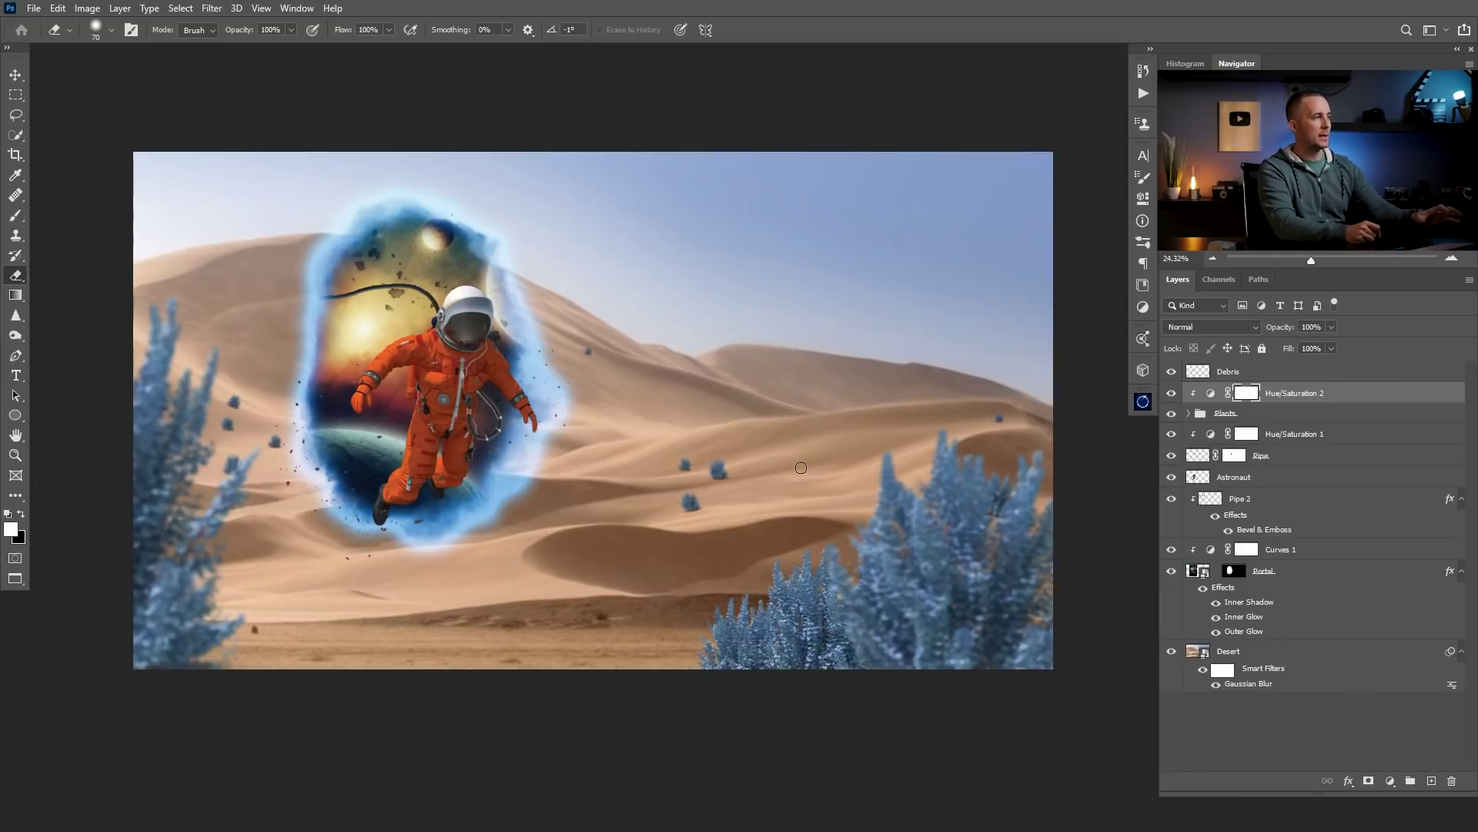
Add an unclipped Vibrance adjustment directly above the Desert layer with vibrance +32 and saturation +10.
left_click(1205, 653)
left_click(1390, 780)
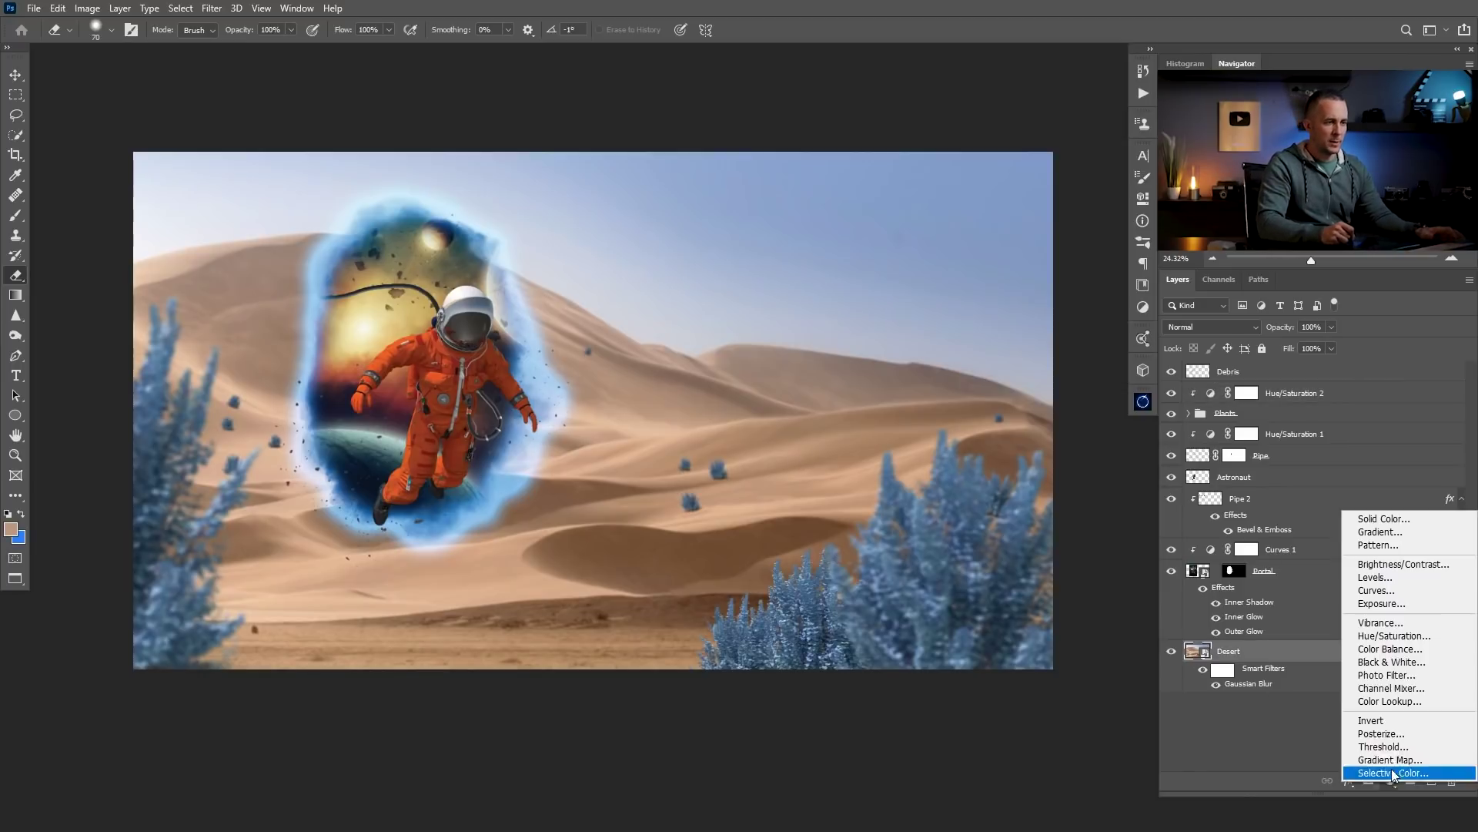
left_click(1390, 642)
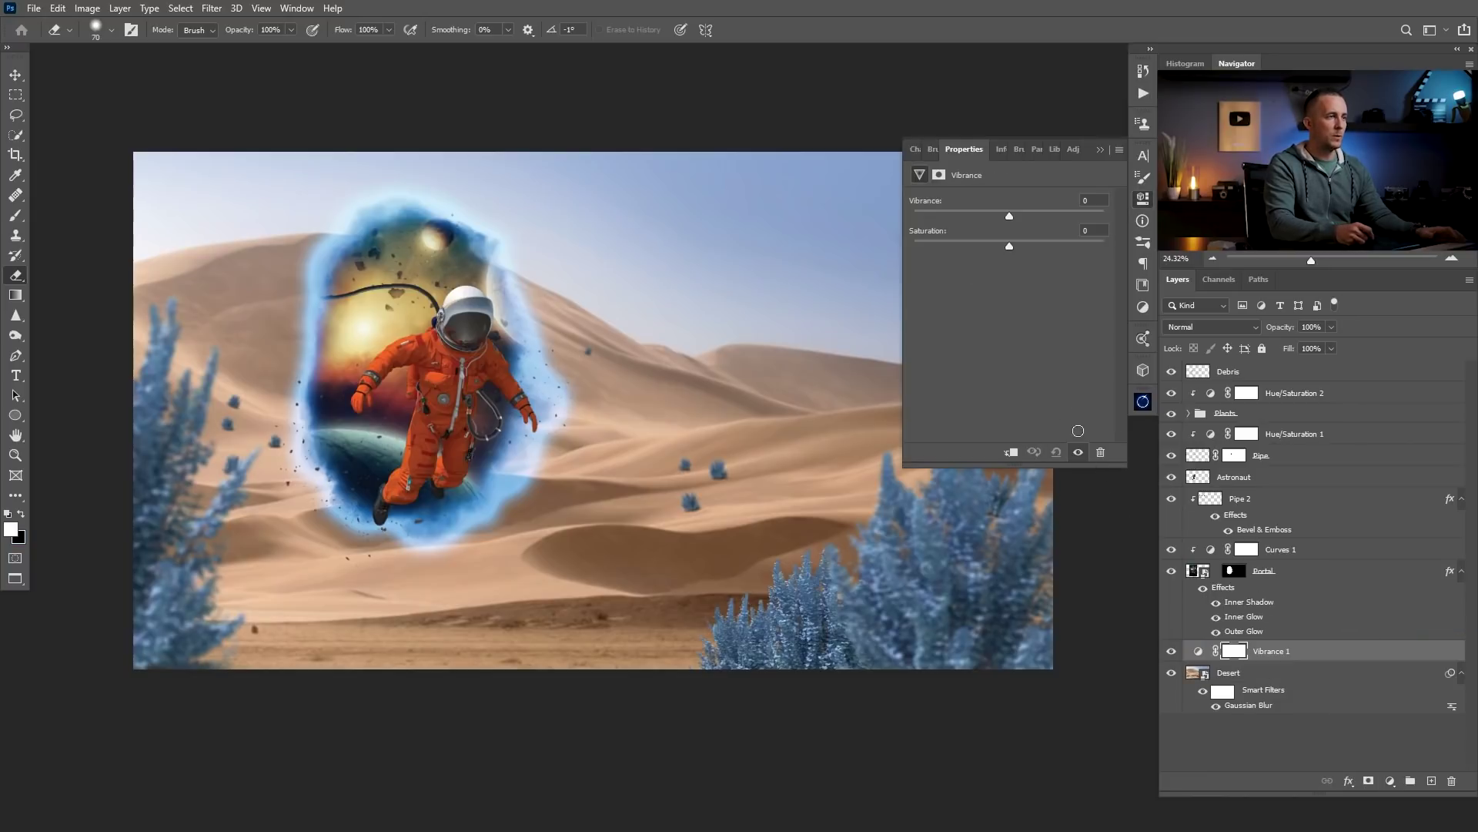
left_click(1011, 452)
key("ctrl+z")
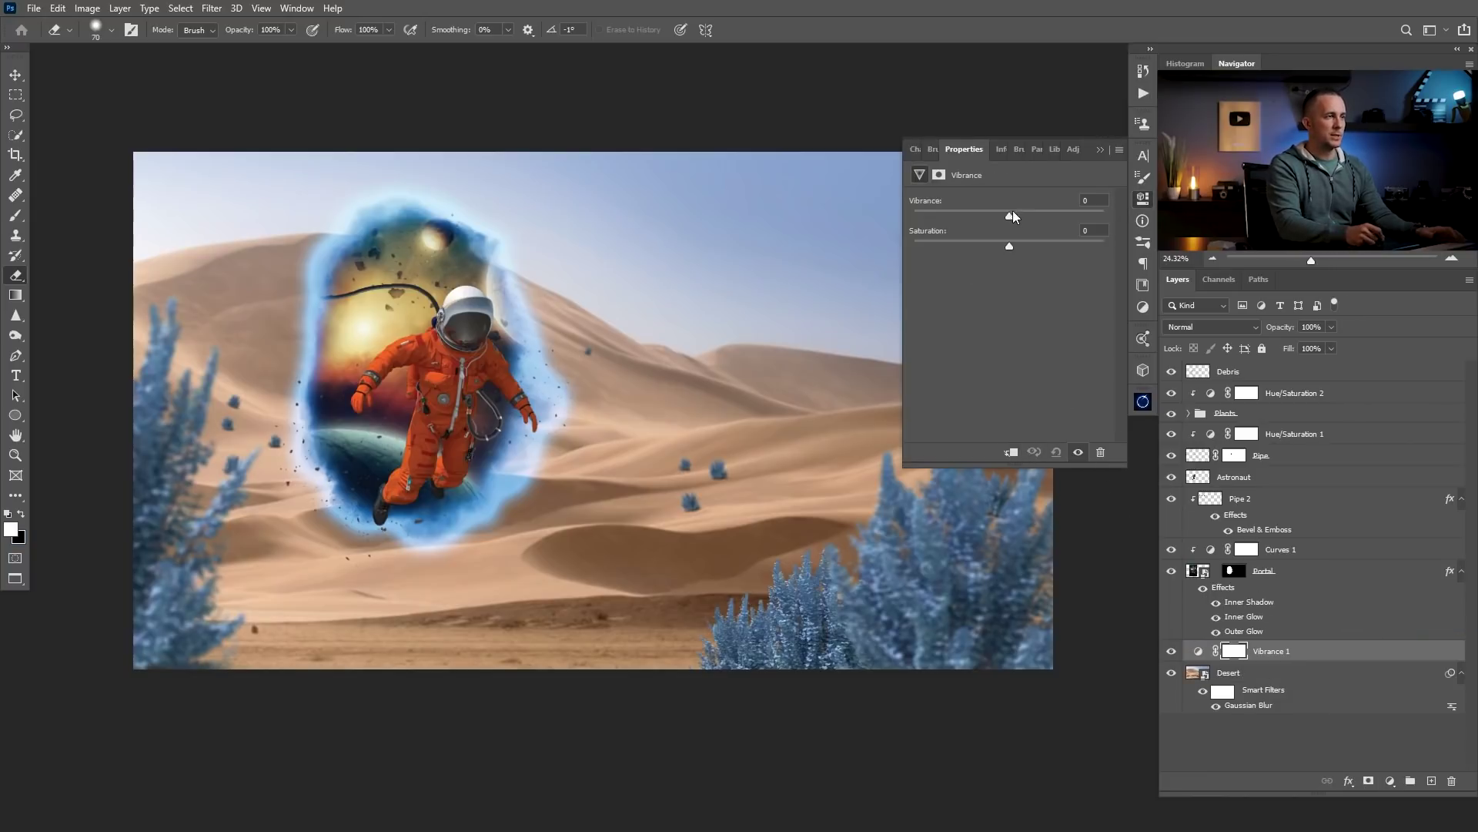
left_click_drag(1055, 219, 1037, 245)
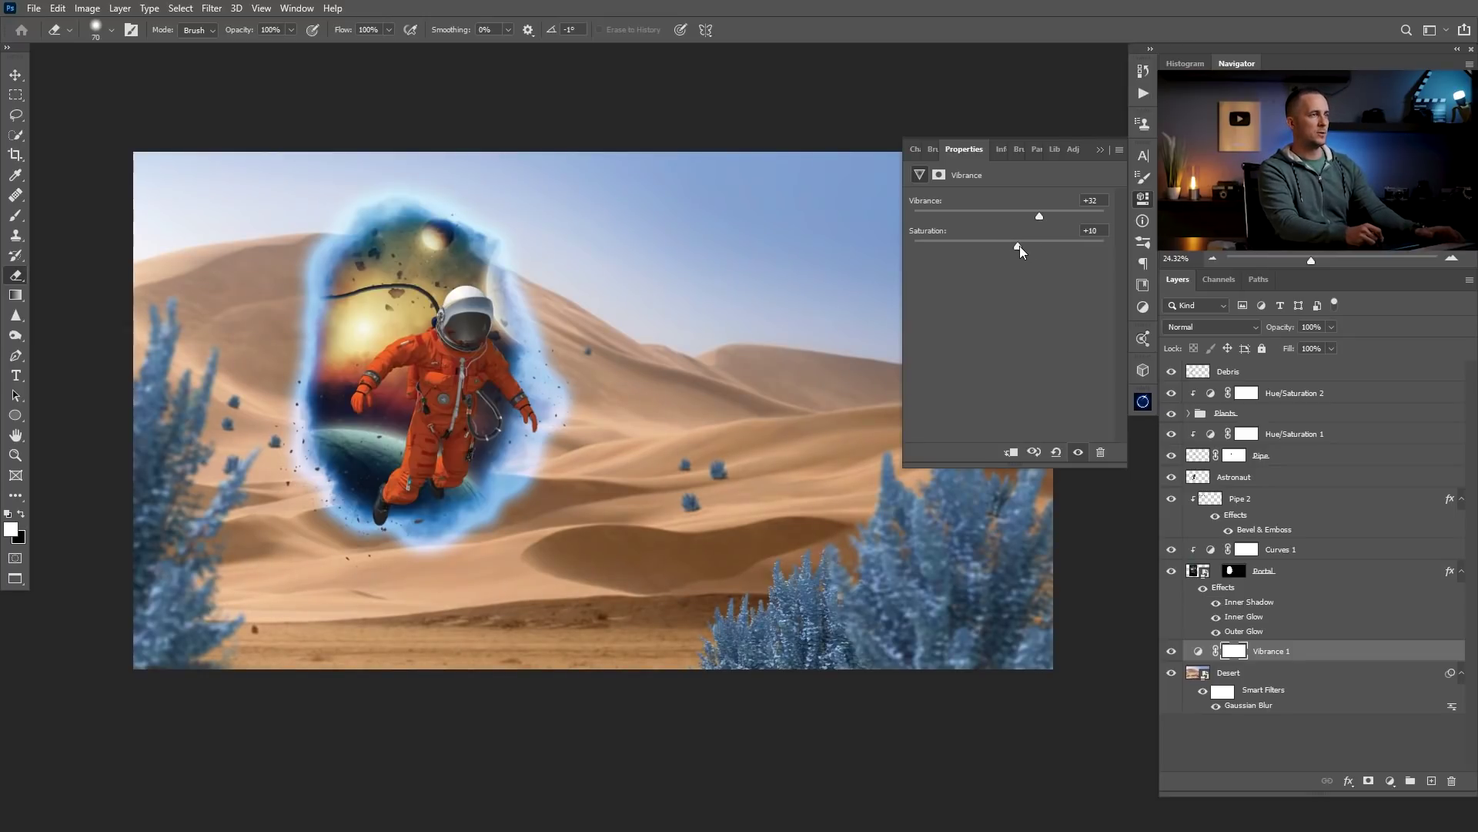
left_click(1101, 151)
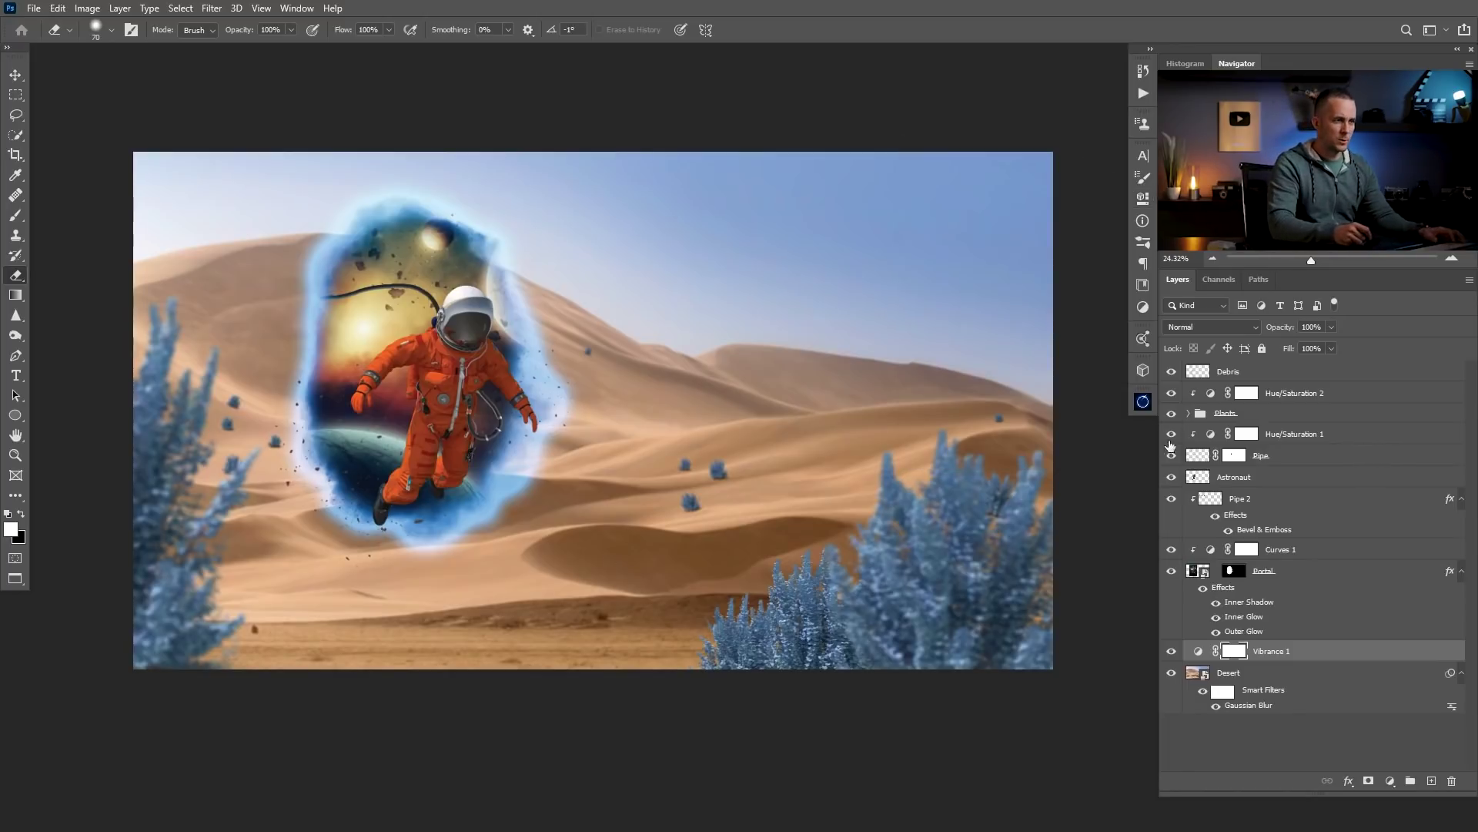
Clip a Hue/Saturation adjustment to the Astronaut layer with hue +4 and saturation -12, and compare the result with it off.
left_click(1198, 476)
left_click(1389, 780)
left_click(1378, 633)
left_click(1015, 257)
left_click(1015, 453)
left_click_drag(1013, 258, 987, 290)
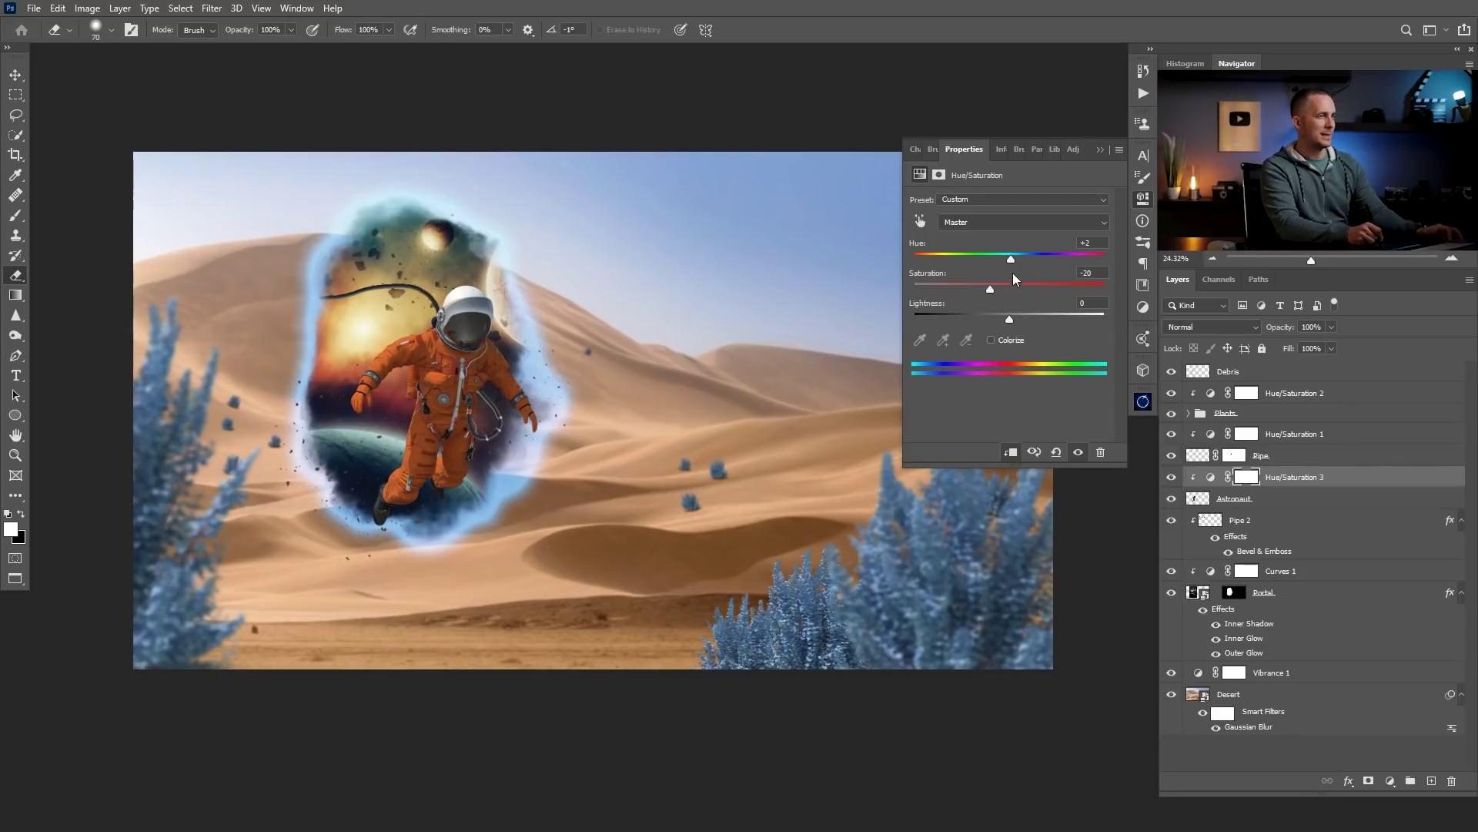
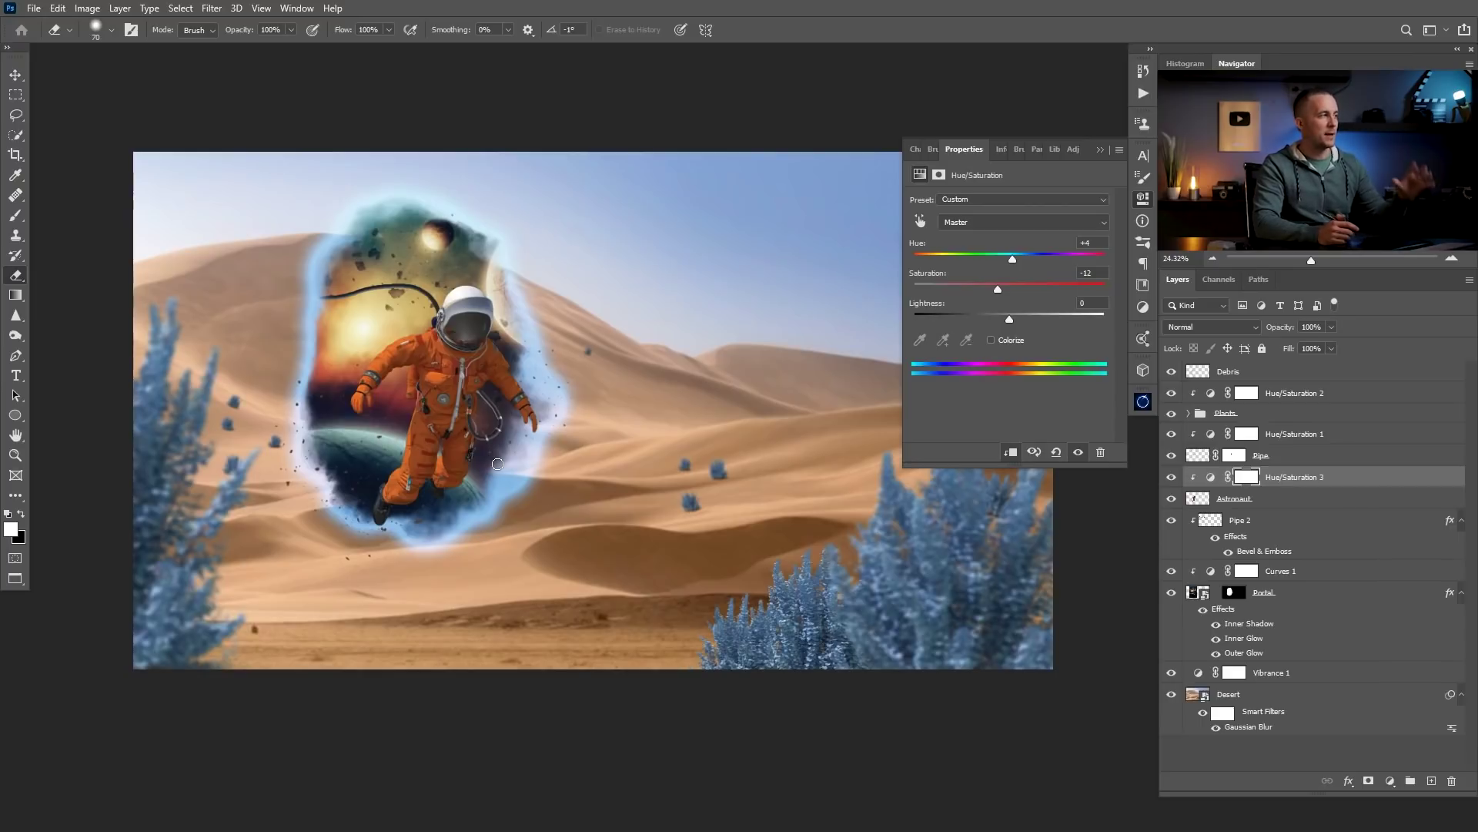
left_click(1100, 150)
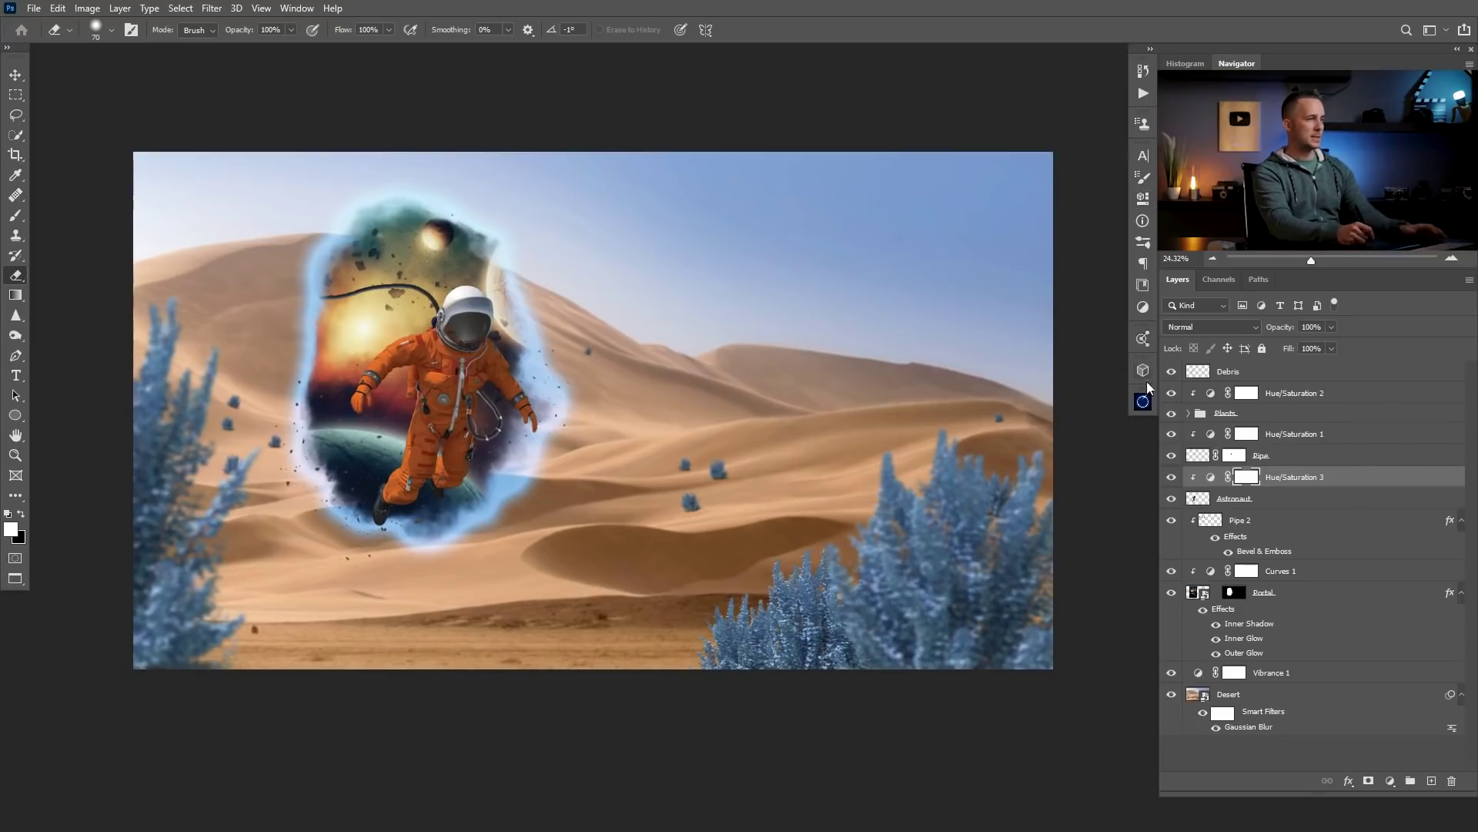
left_click(1172, 478)
left_click(1172, 478)
left_click(1172, 478)
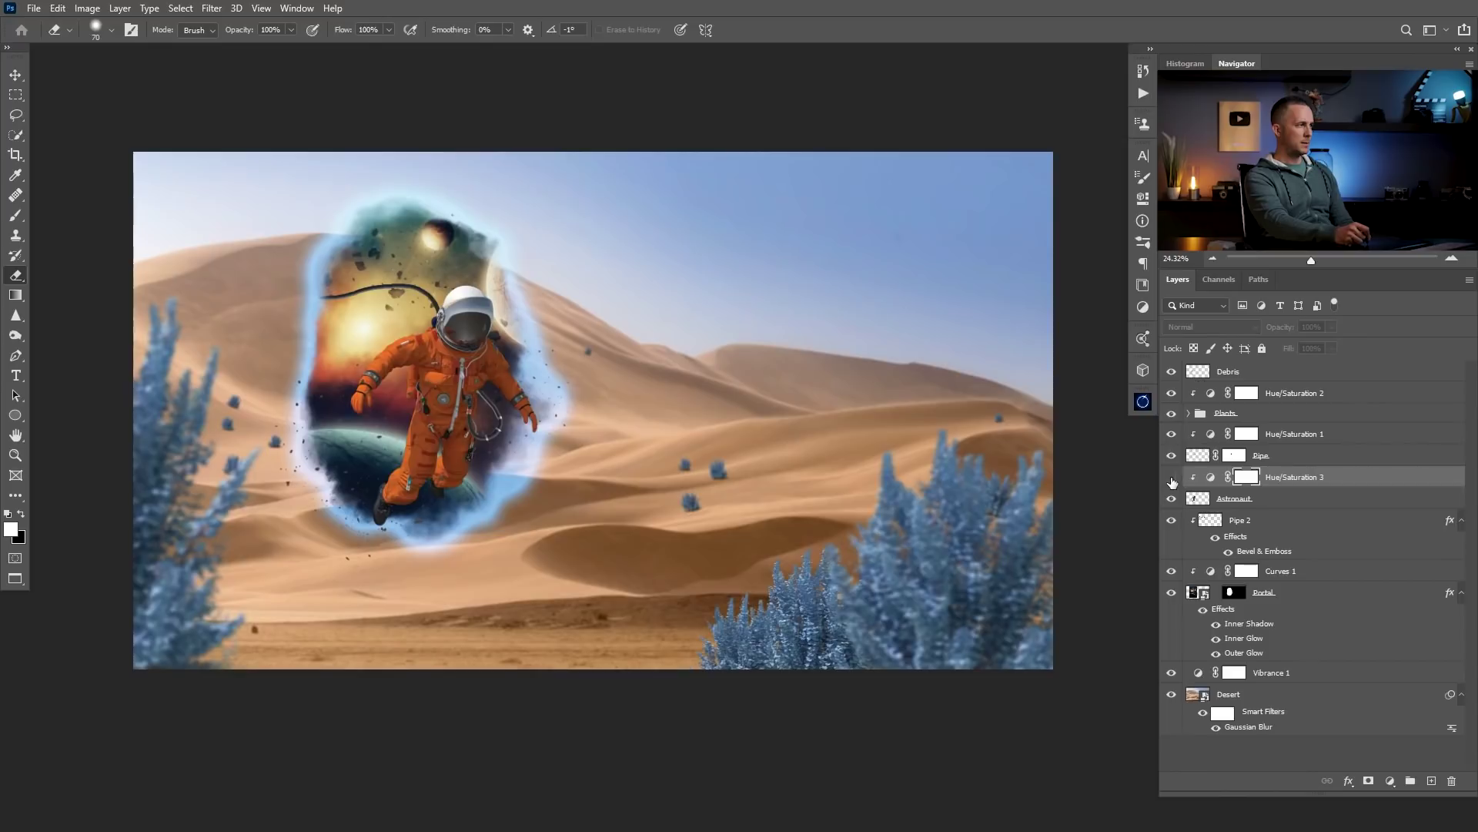
left_click(1172, 478)
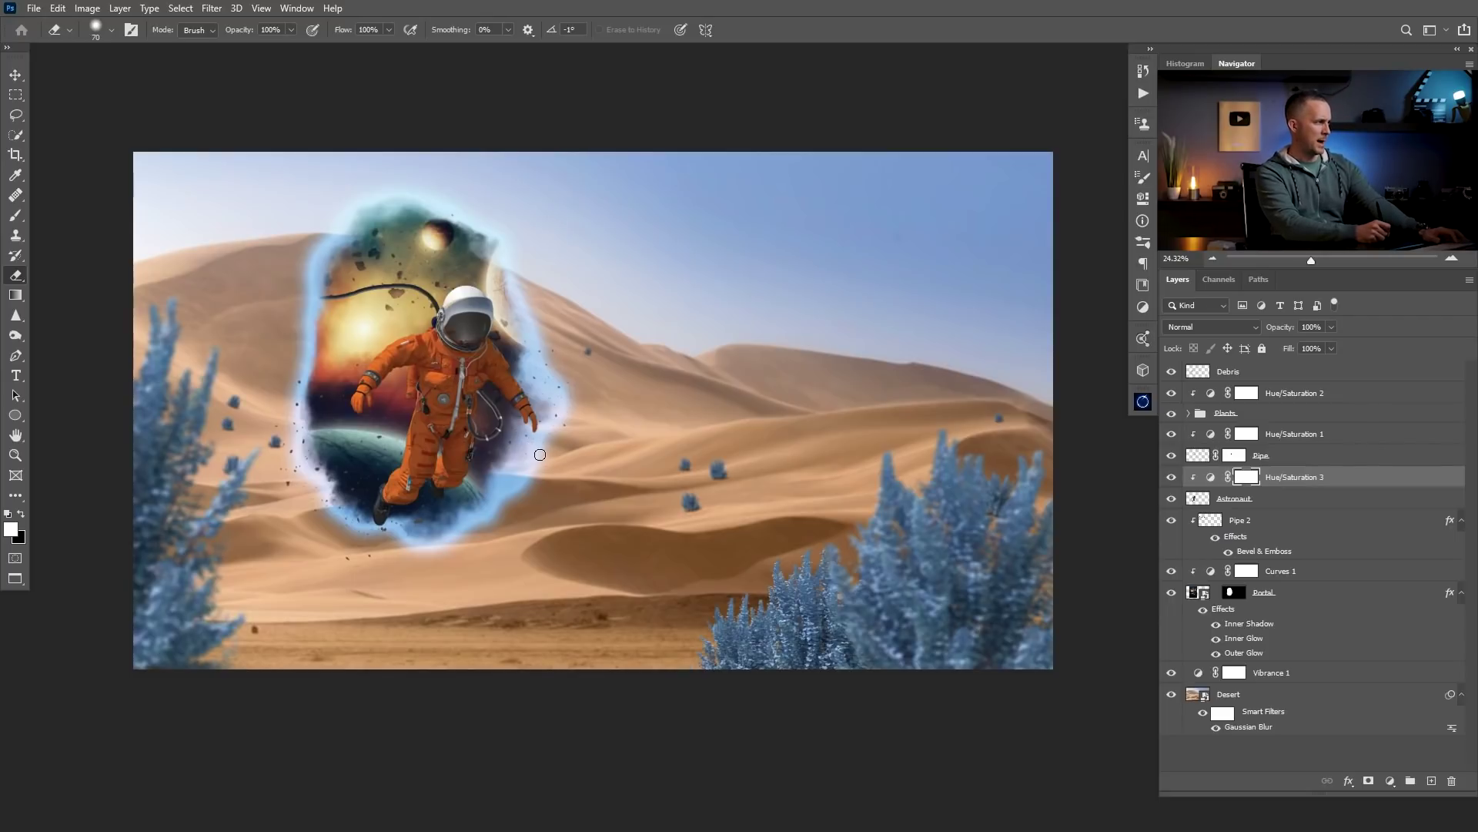
Extend the portal's left edge outward by painting white on the Portal layer's mask with the Cloud/Dust brush.
left_click(1163, 594)
key("b")
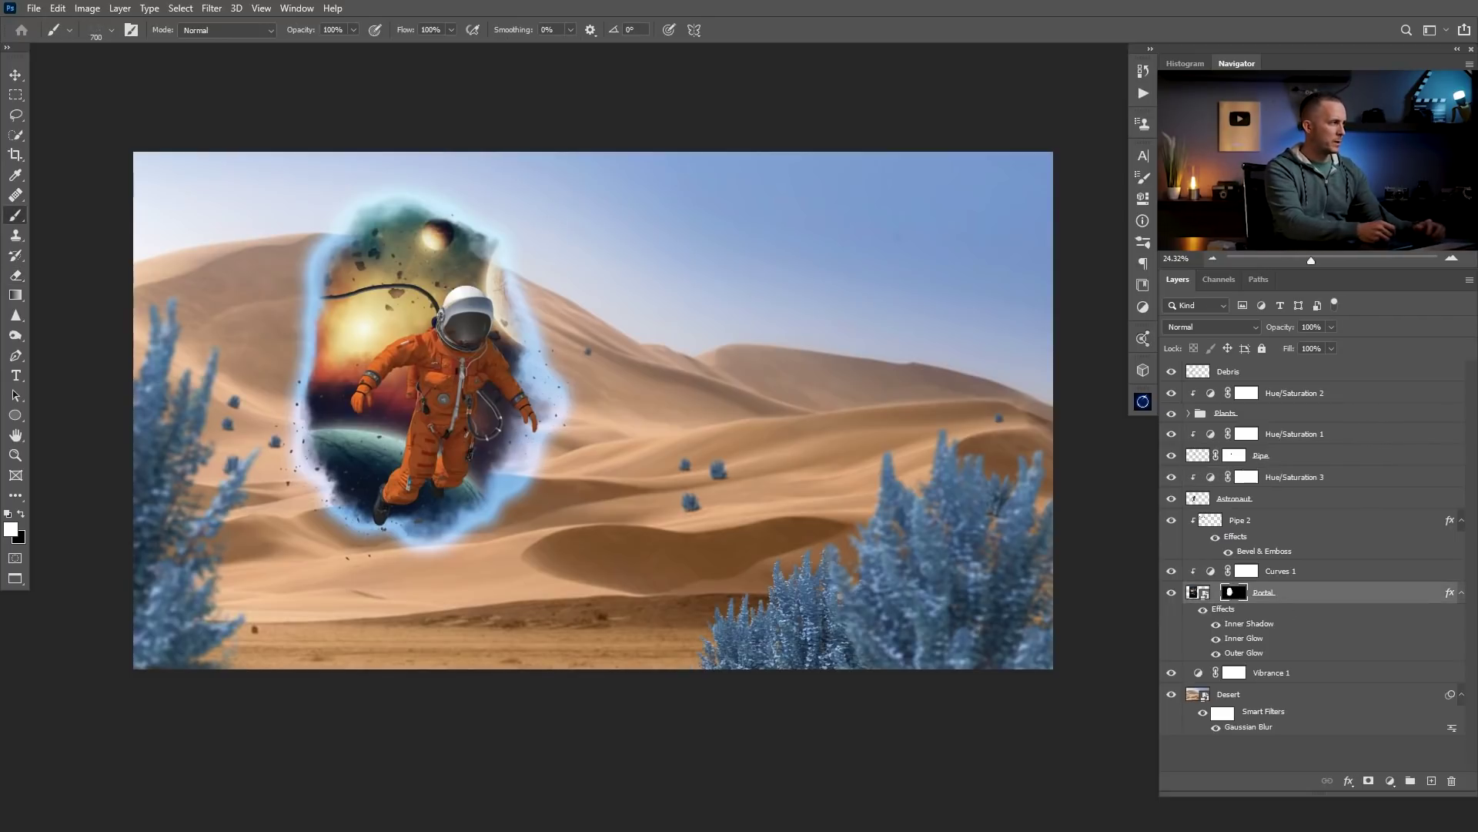
right_click(315, 374)
left_click(548, 579)
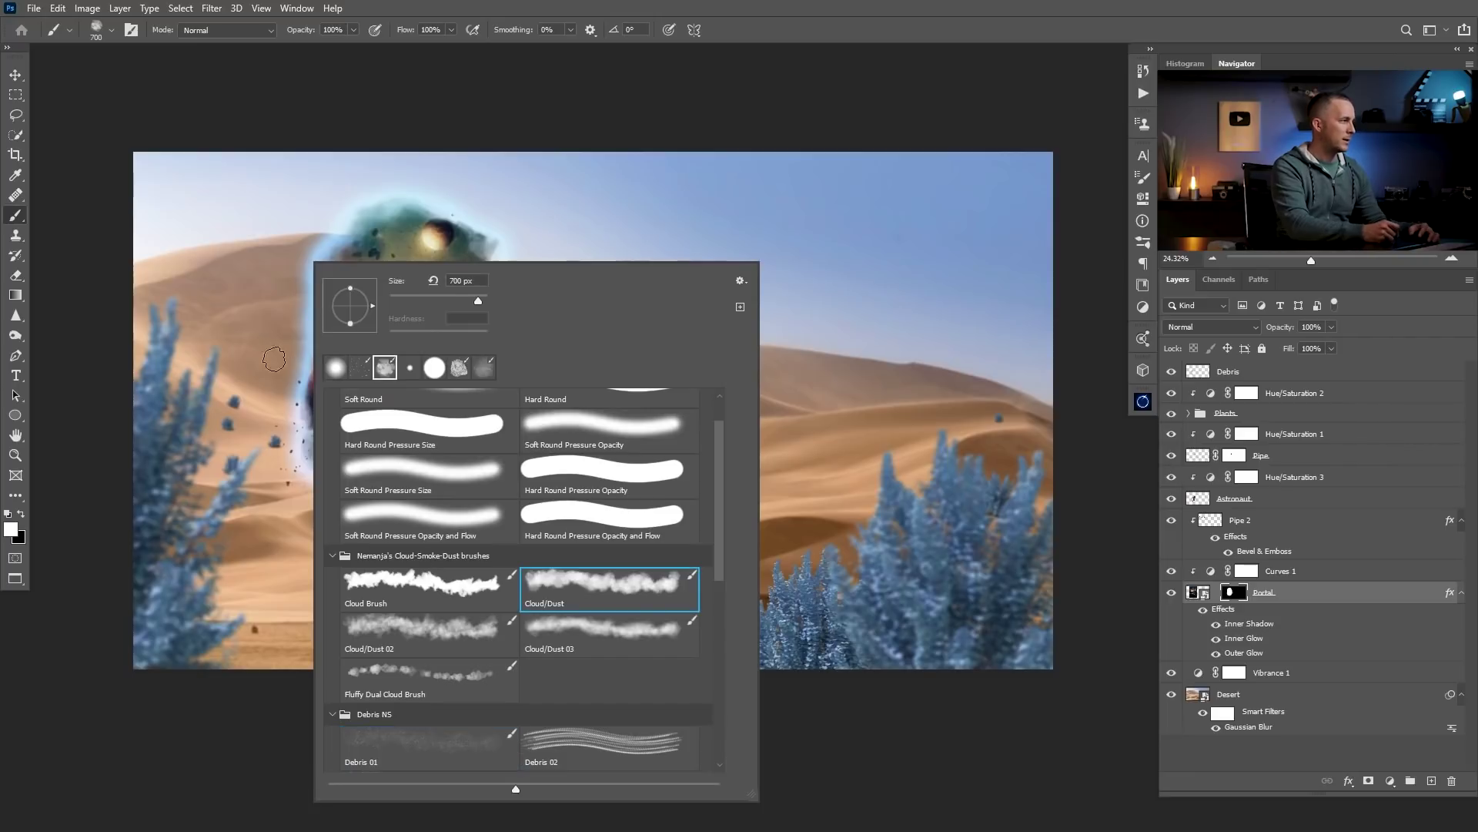
left_click(302, 372)
key("ctrl+z")
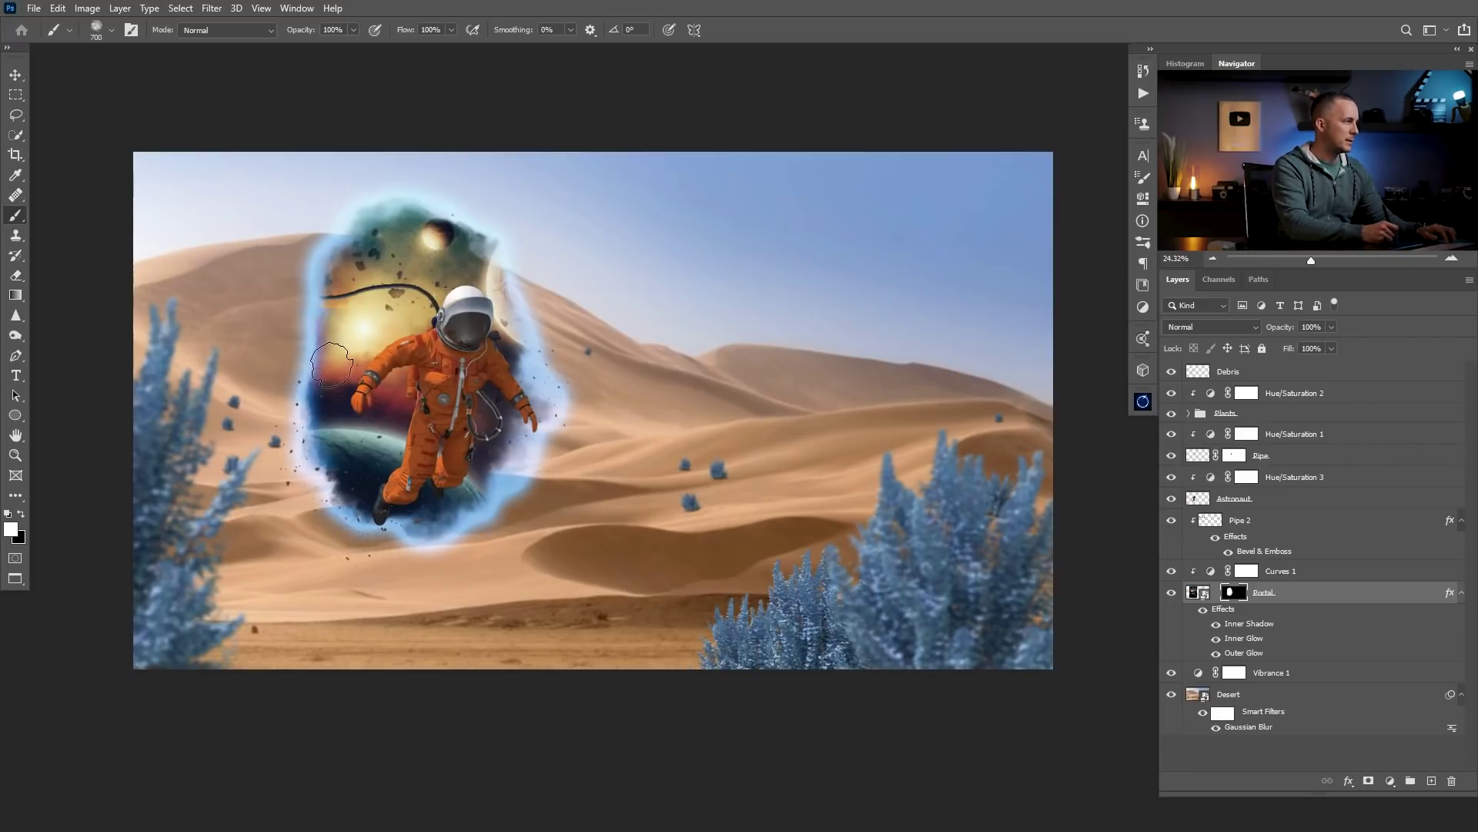
key("ctrl+z")
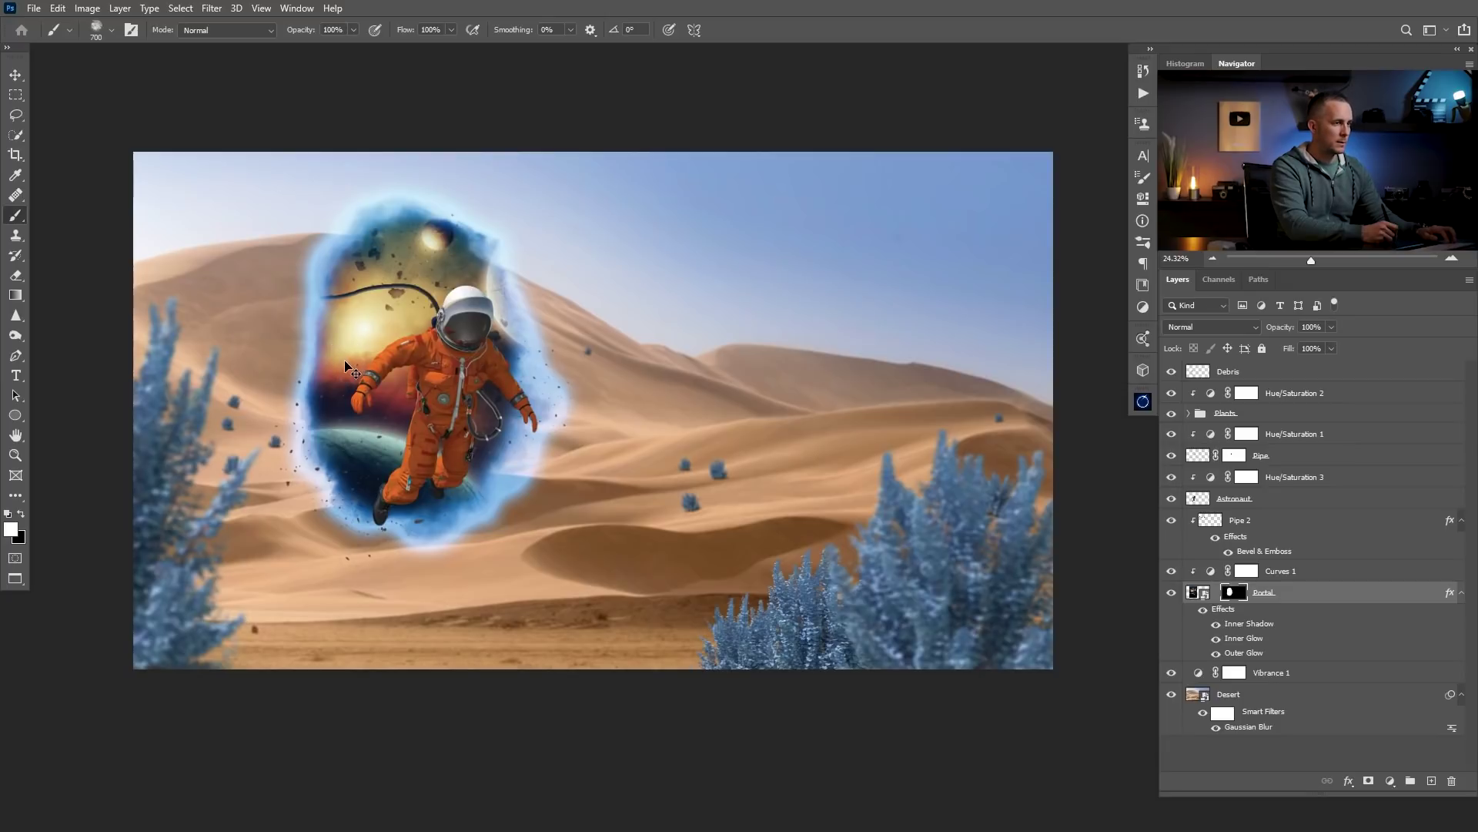
mouse_move(346, 362)
left_mouse_down()
mouse_move(365, 287)
mouse_move(348, 418)
left_mouse_up()
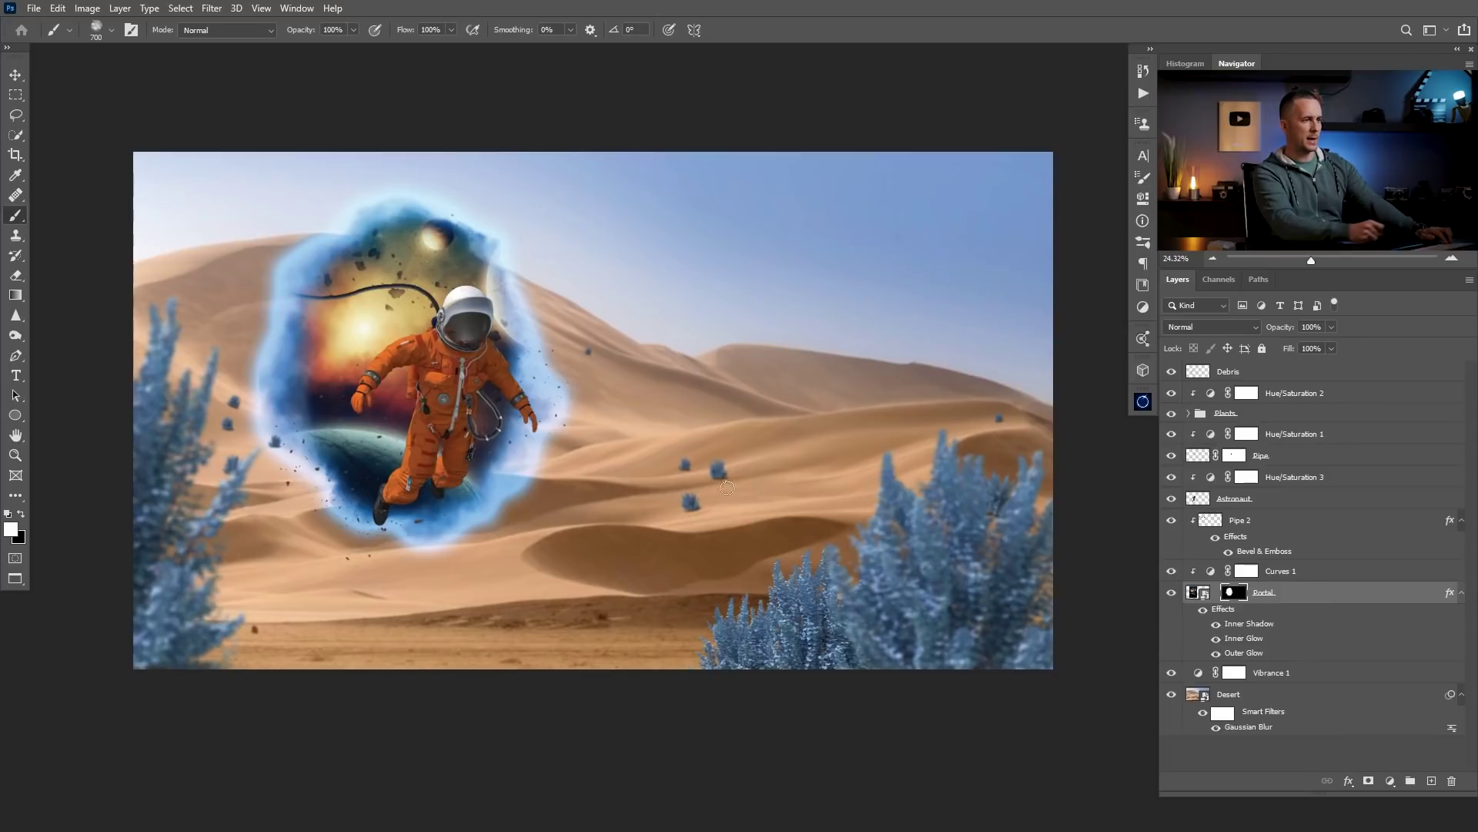
Warp the Portal layer so its left edge bulges inward, closer to the astronaut.
key("ctrl+t")
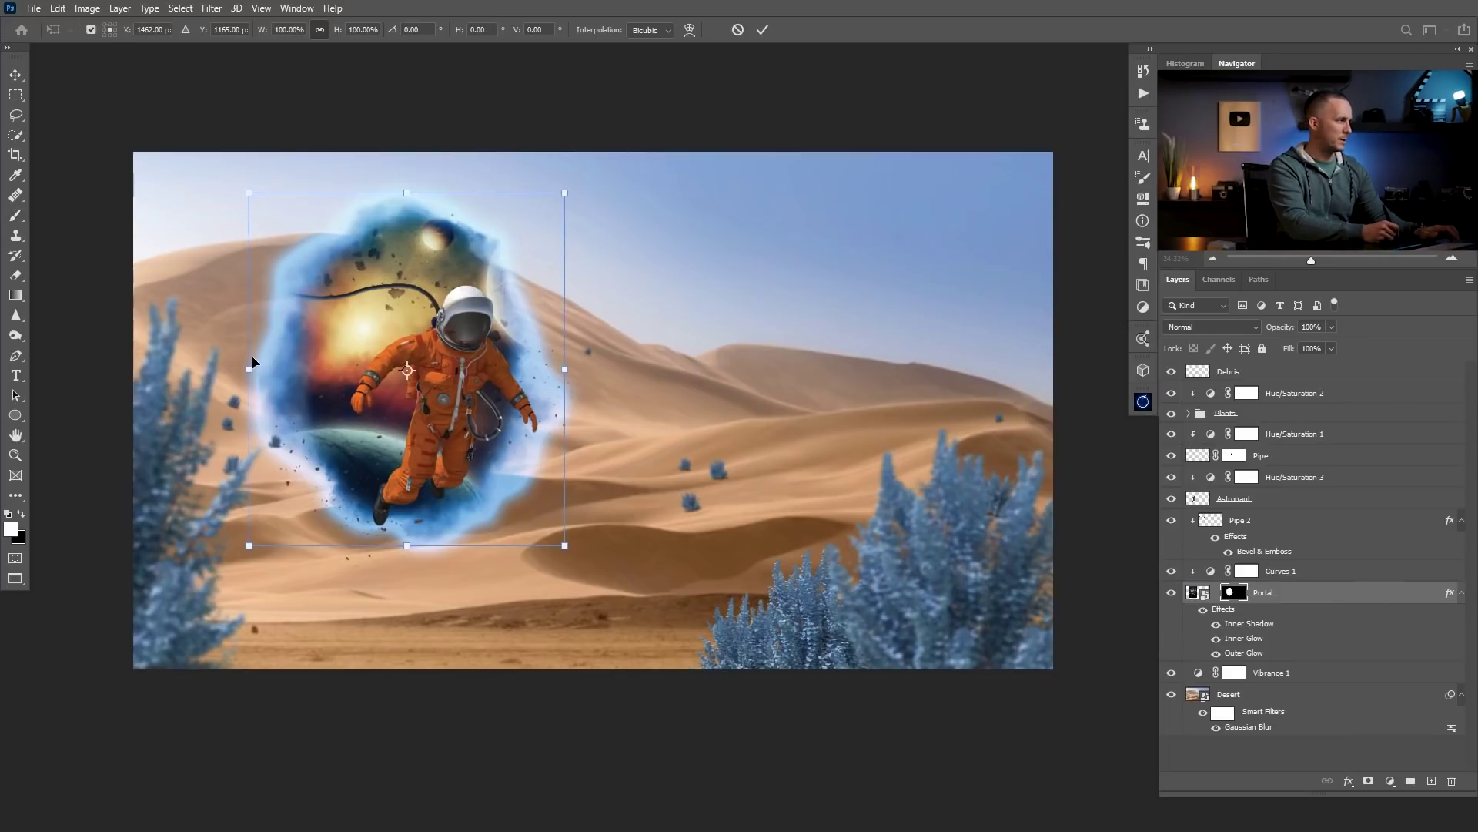
right_click(280, 374)
left_click(296, 455)
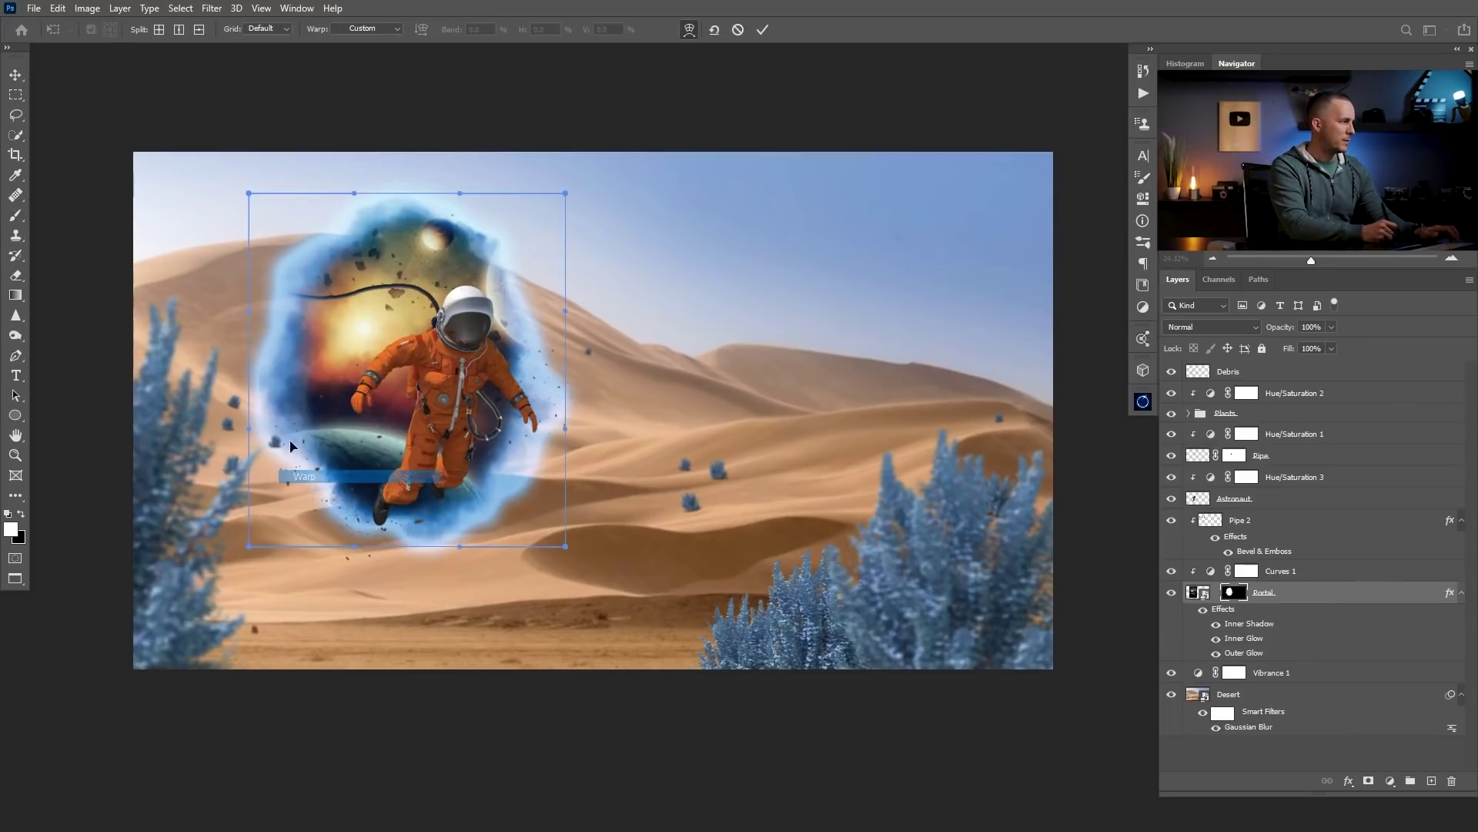
left_click_drag(260, 367, 346, 362)
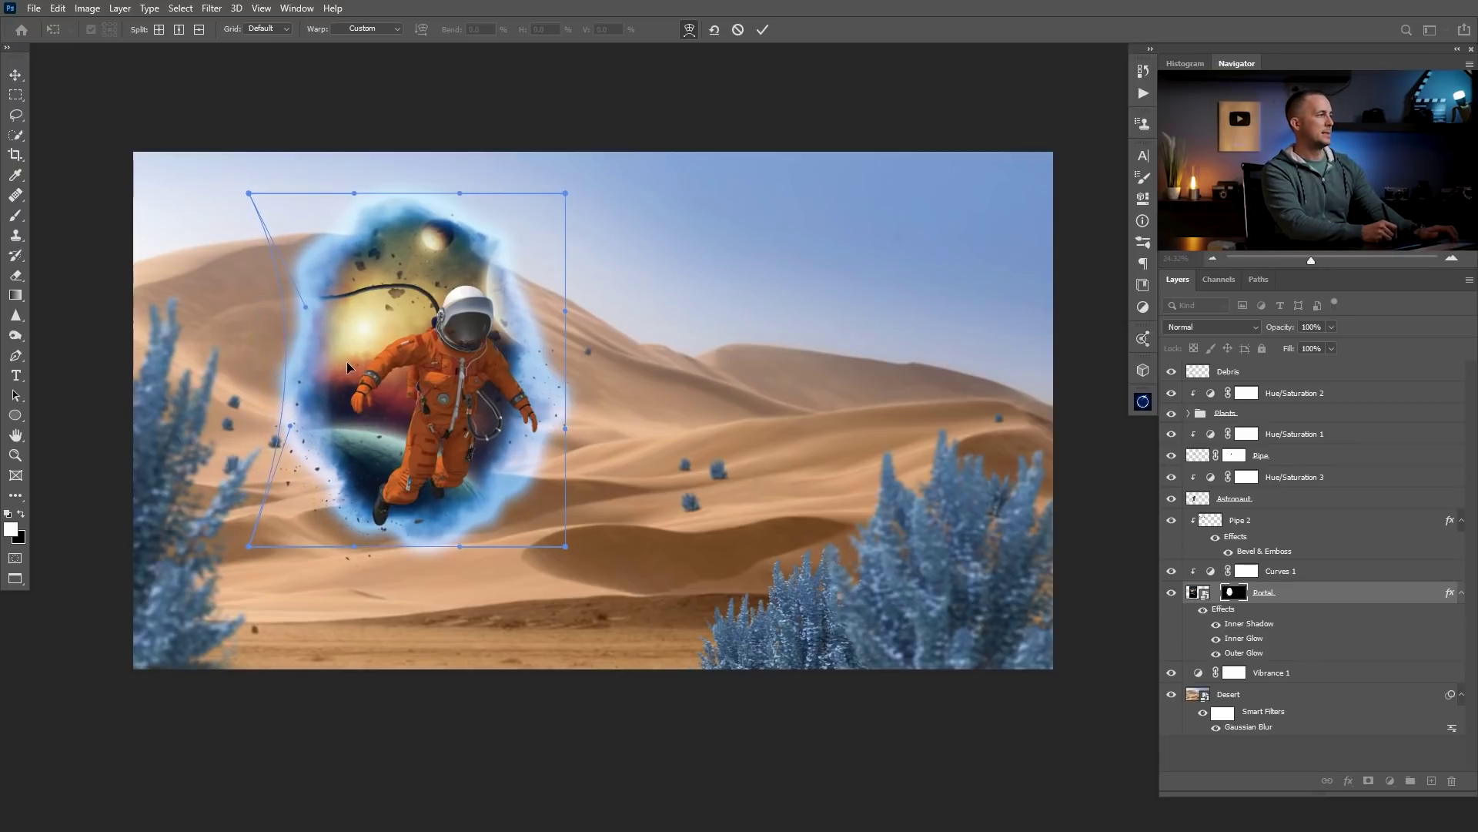
key("Return")
key("b")
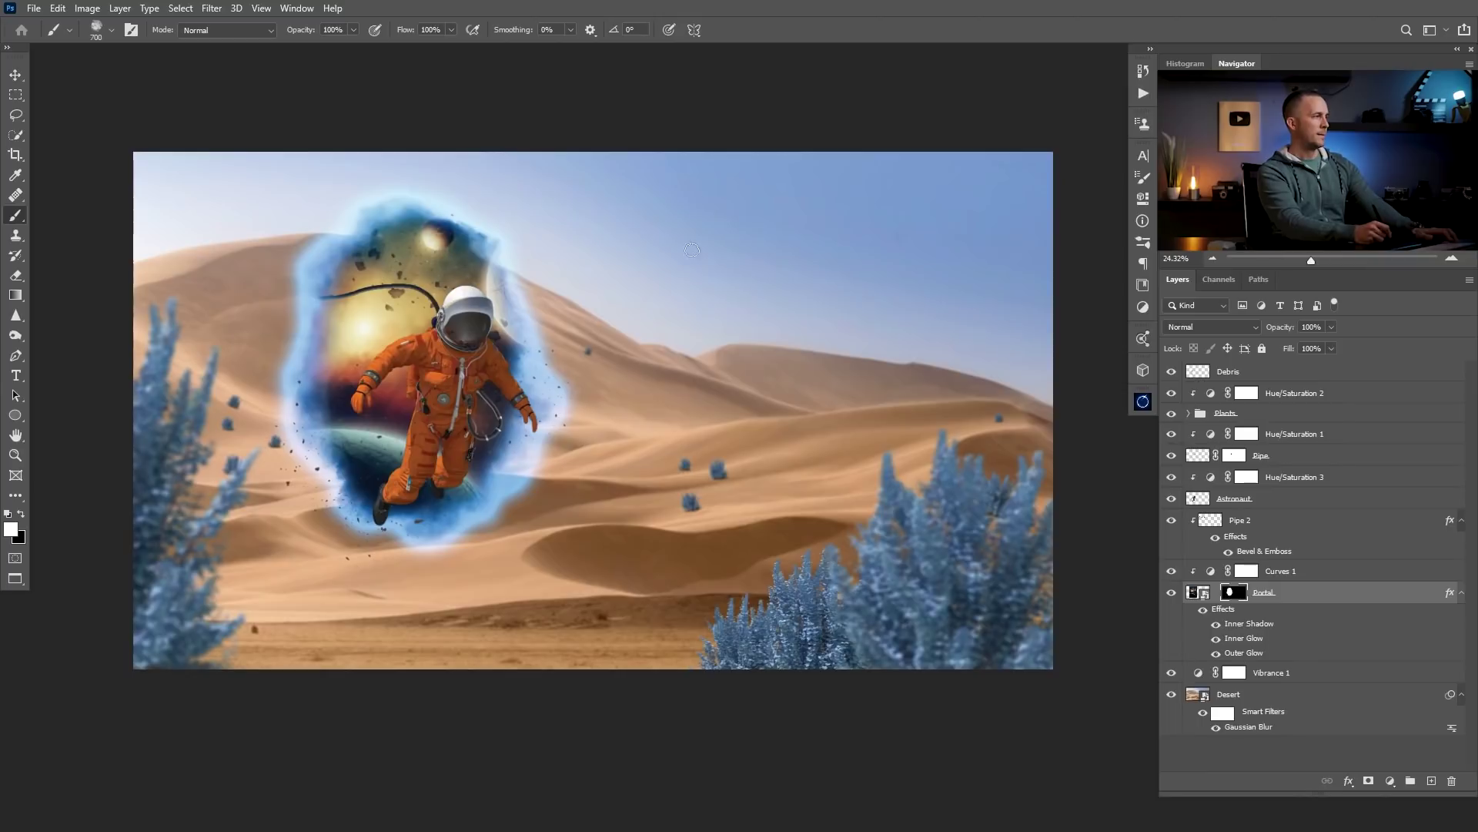
Clip a Hue/Saturation adjustment to the Portal layer and try a master hue shift of +7.
left_click(1195, 595)
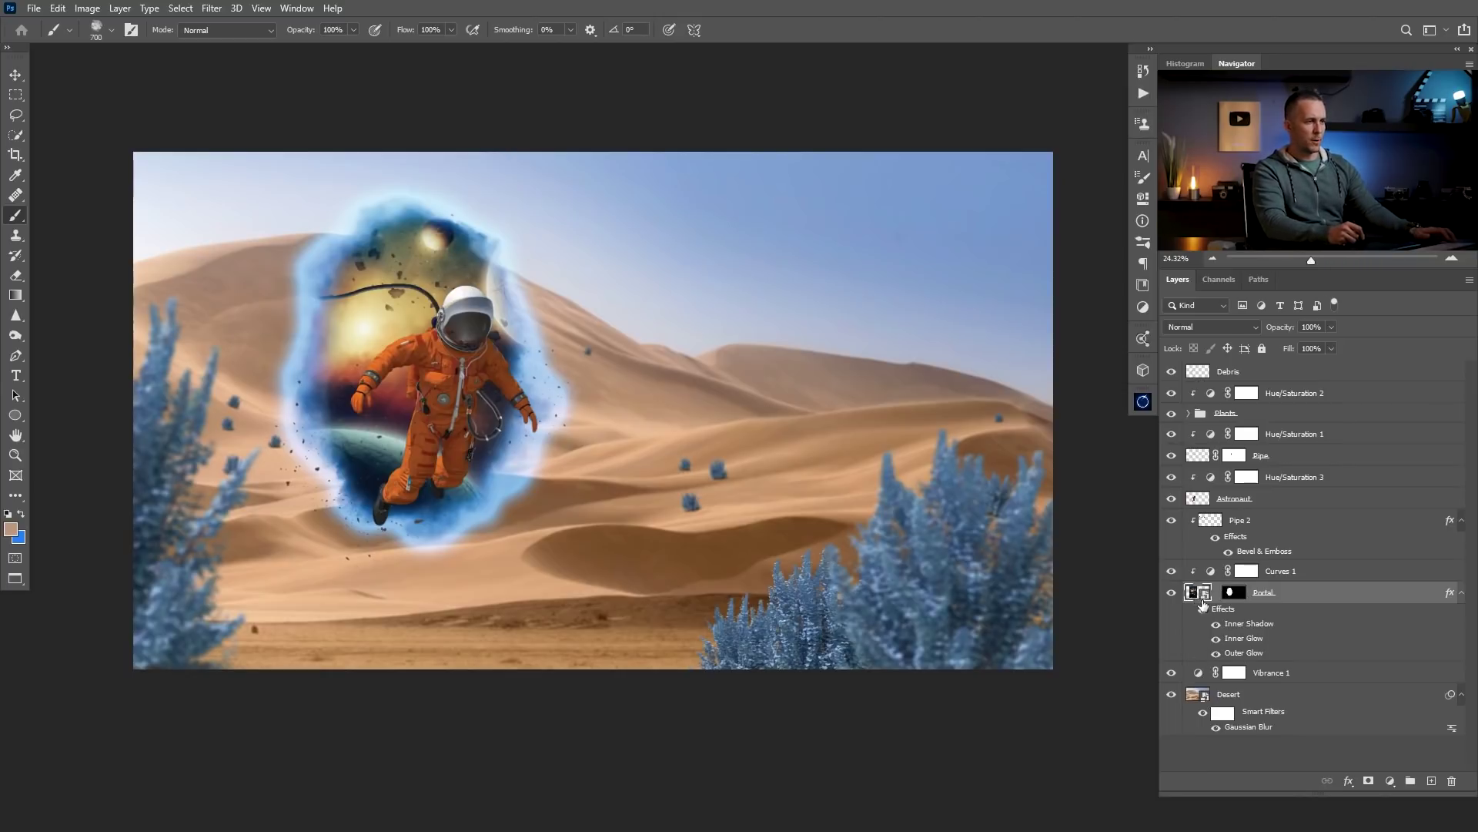
left_click(1392, 783)
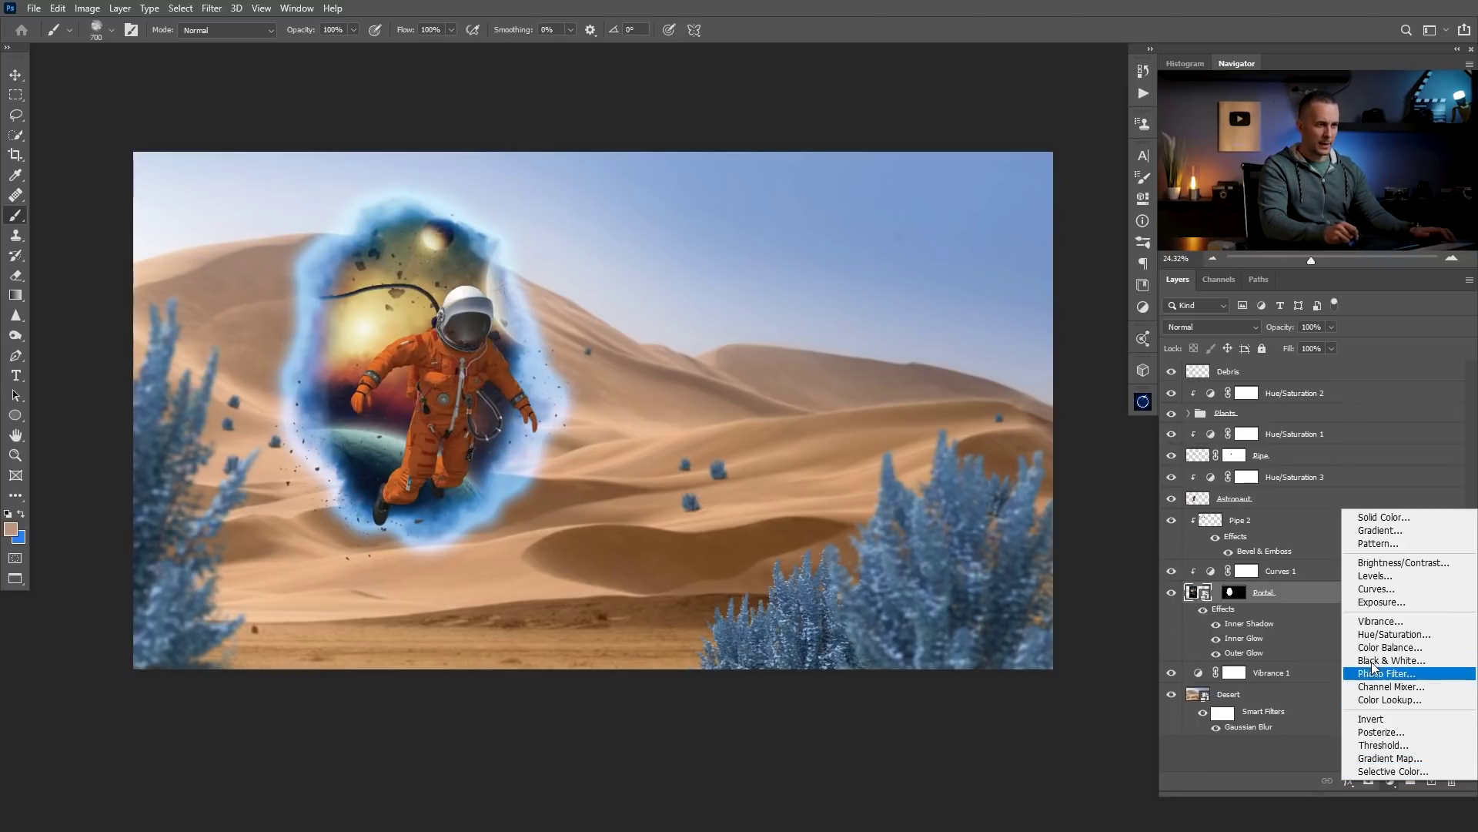
left_click(1386, 625)
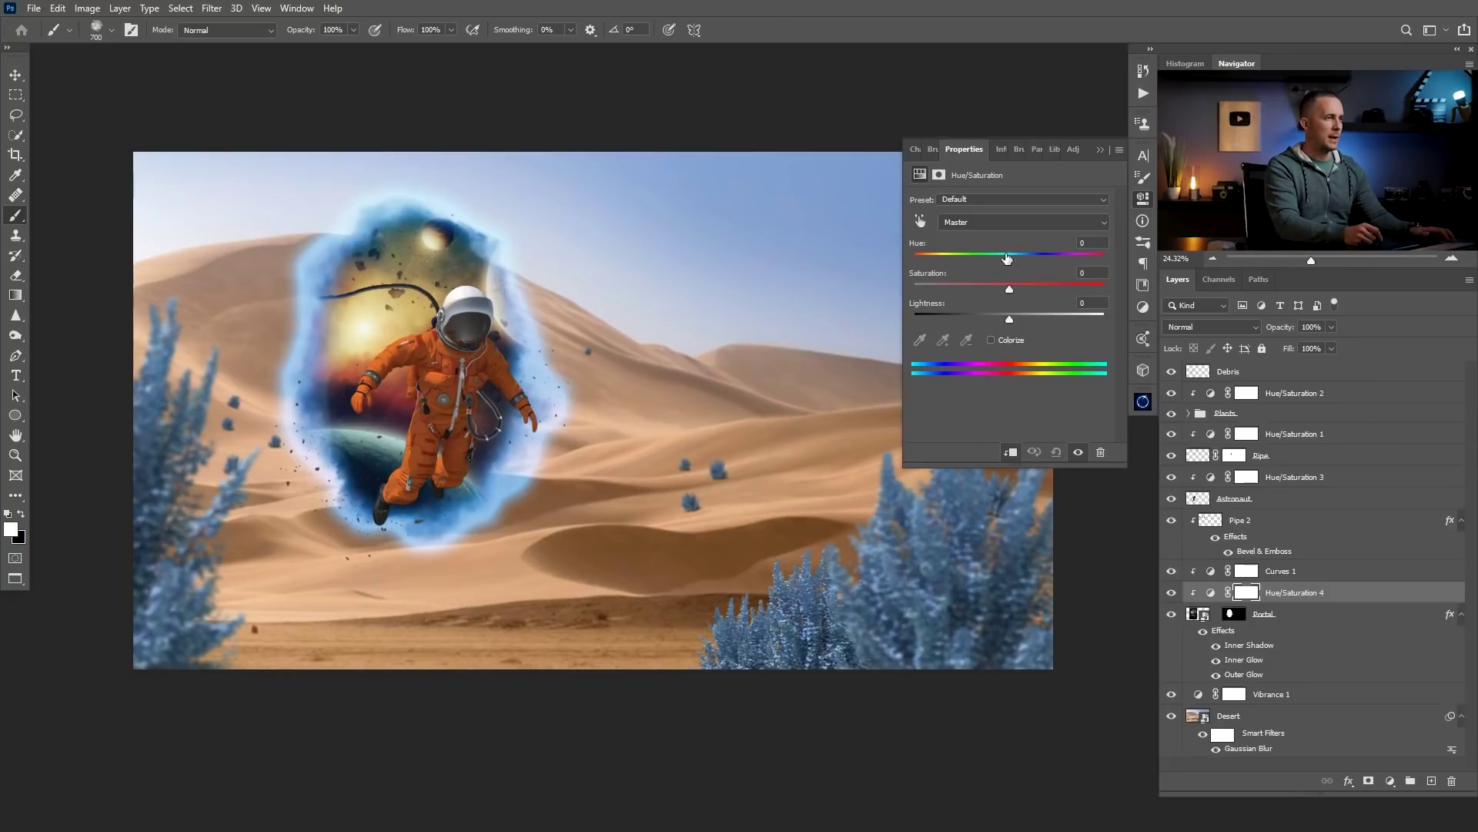
left_click_drag(1008, 257, 1006, 260)
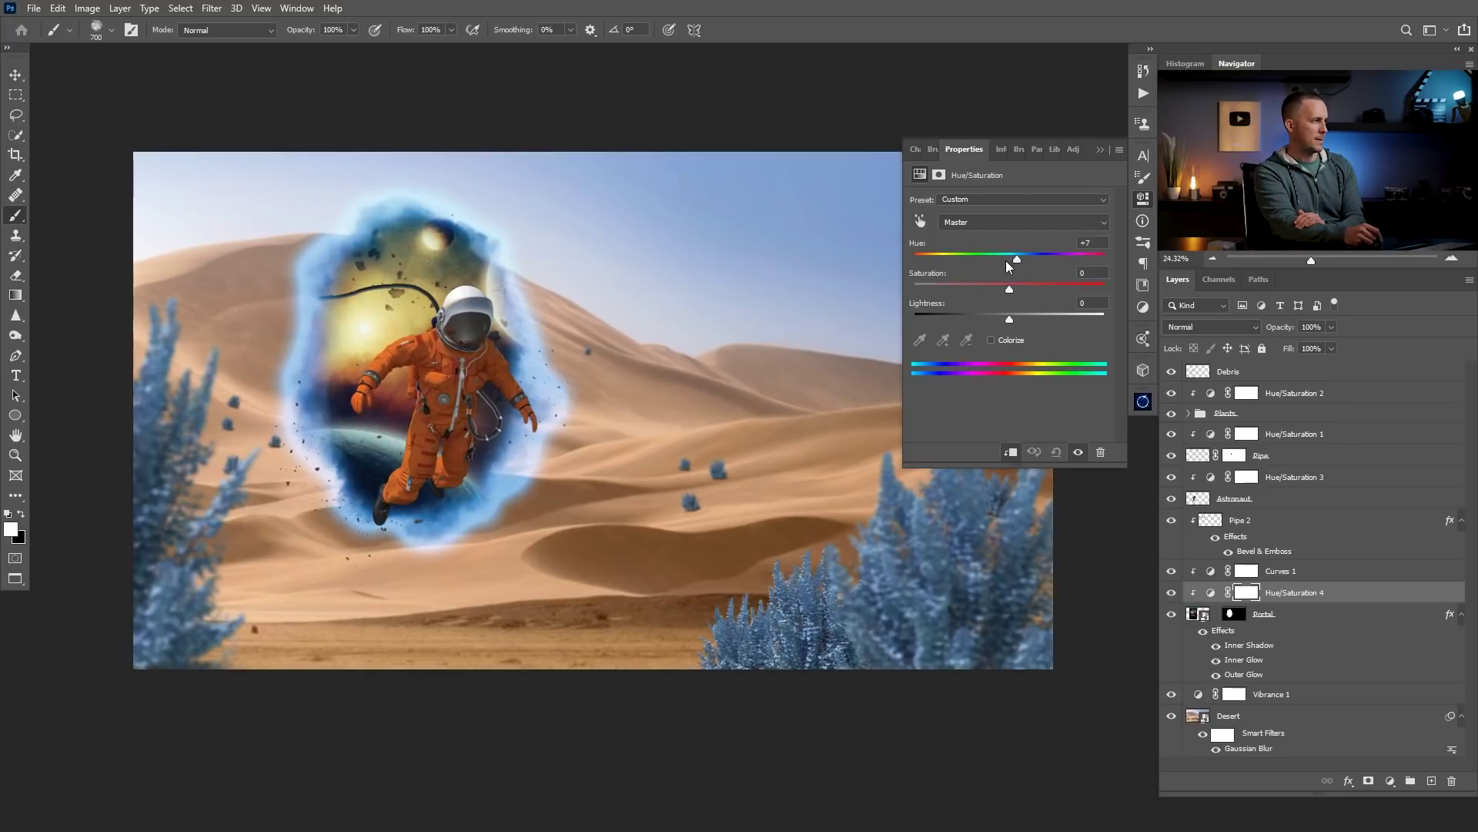
In the portal's Hue/Saturation adjustment, set the Reds hue to -2 and the Cyans hue to -17.
left_click(1014, 220)
left_click(980, 236)
mouse_move(1010, 257)
left_mouse_down()
mouse_move(1024, 257)
mouse_move(988, 265)
mouse_move(1011, 265)
left_mouse_up()
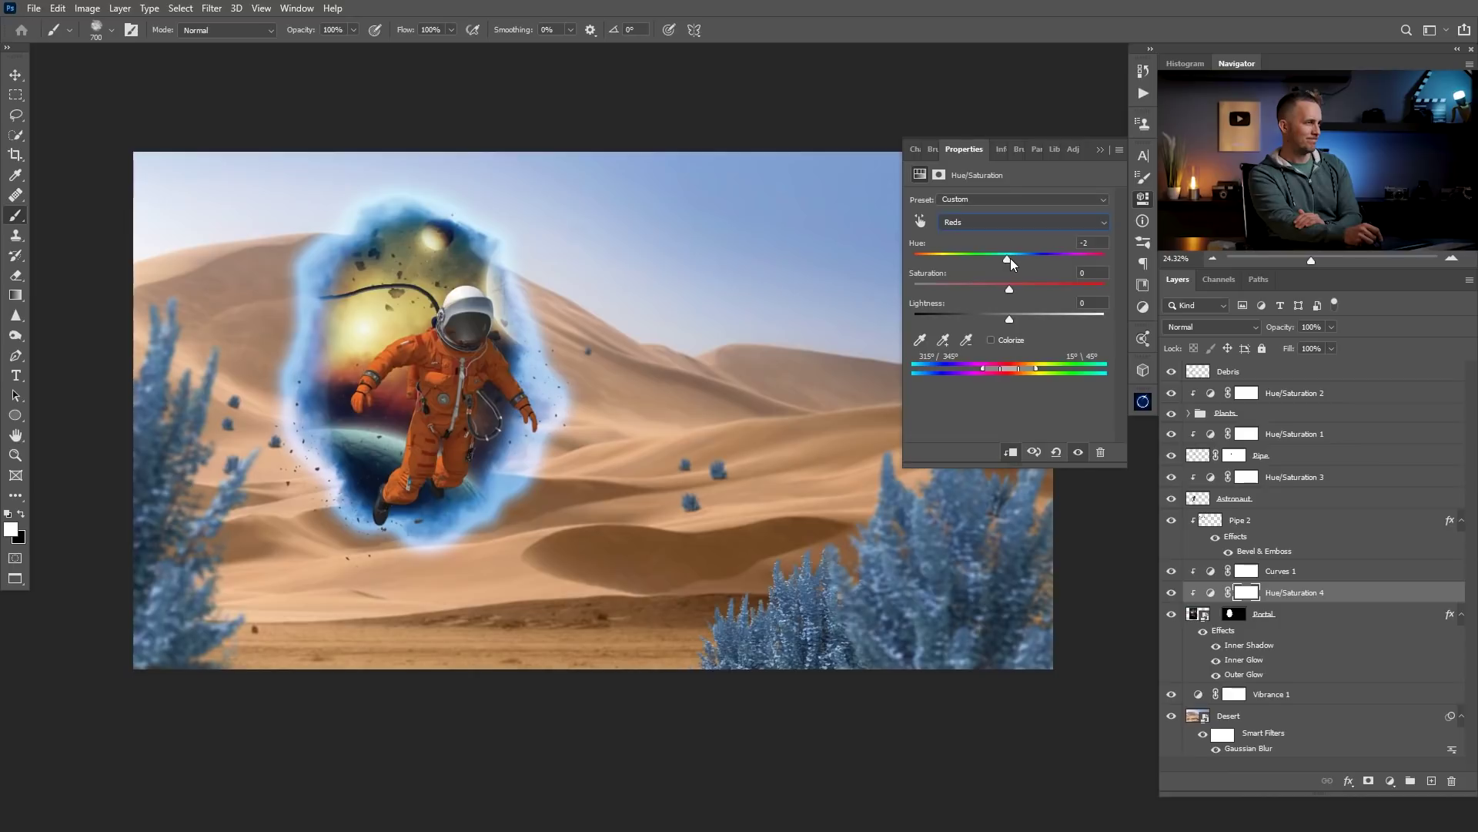
left_click(1008, 223)
left_click(993, 291)
mouse_move(1009, 257)
left_mouse_down()
mouse_move(1050, 258)
mouse_move(932, 258)
mouse_move(992, 261)
left_mouse_up()
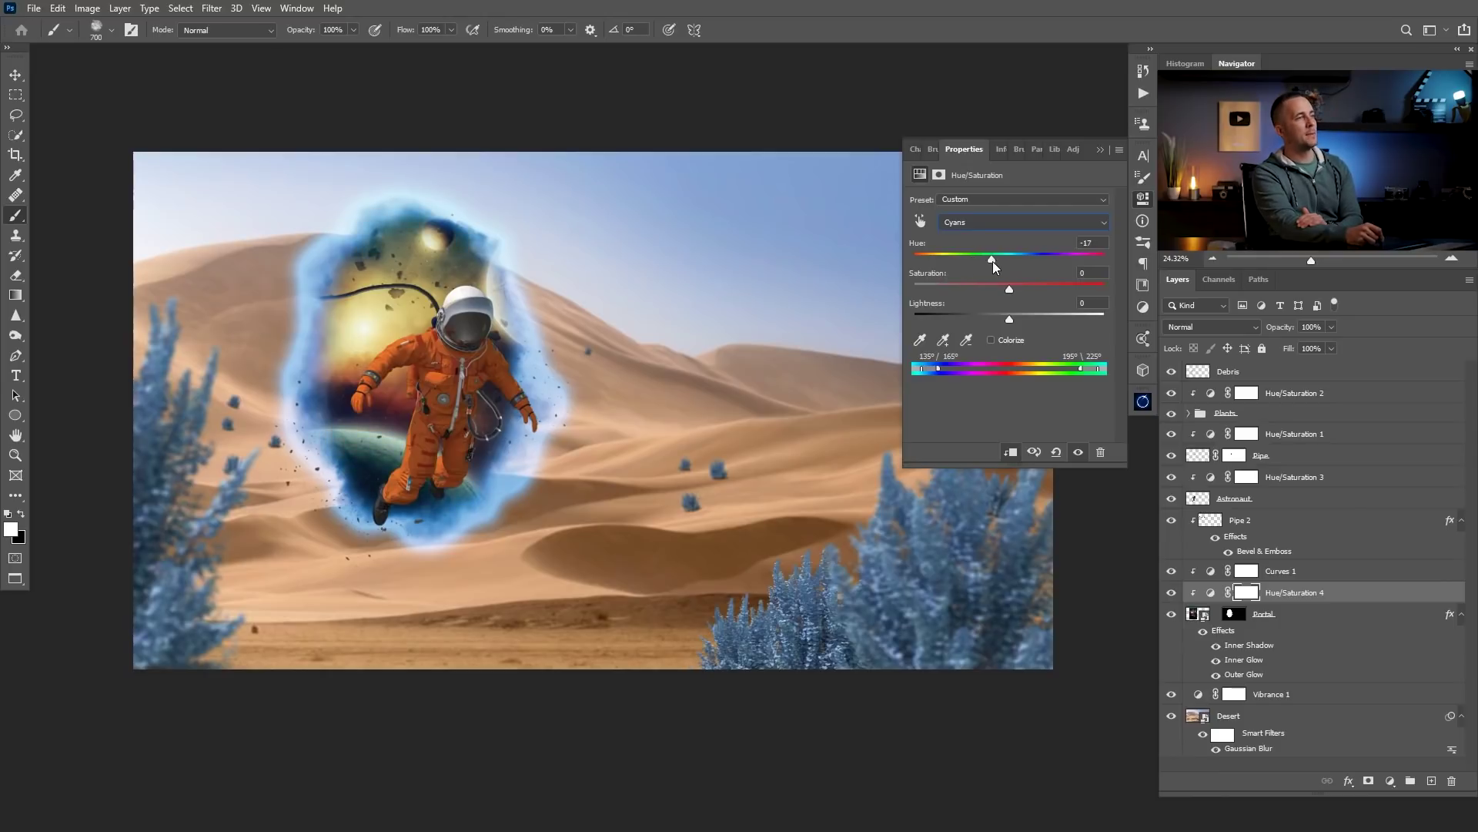
left_click(1099, 150)
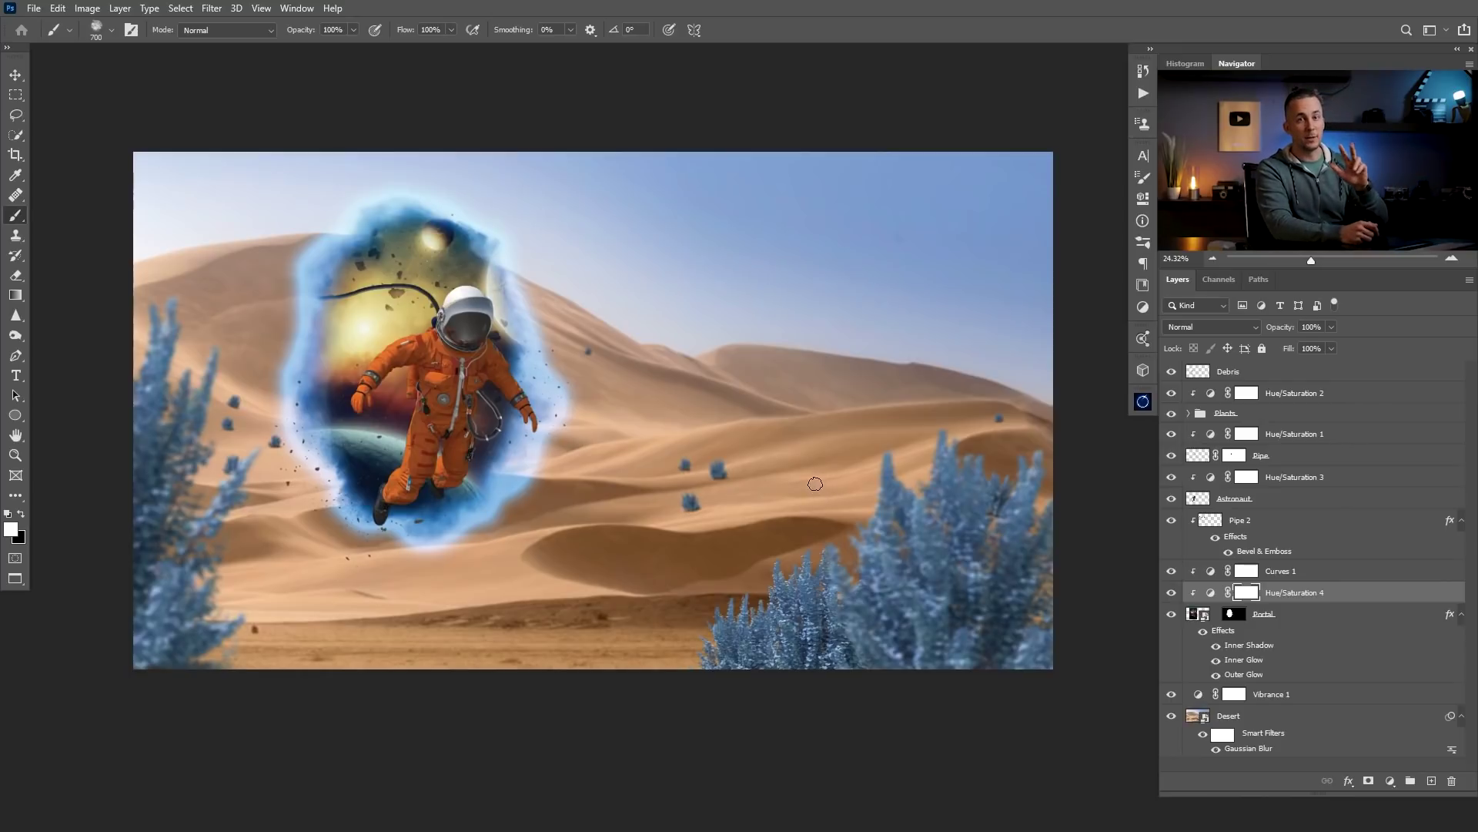
Raise the saturation in the astronaut's Hue/Saturation adjustment to +1.
double_click(1213, 479)
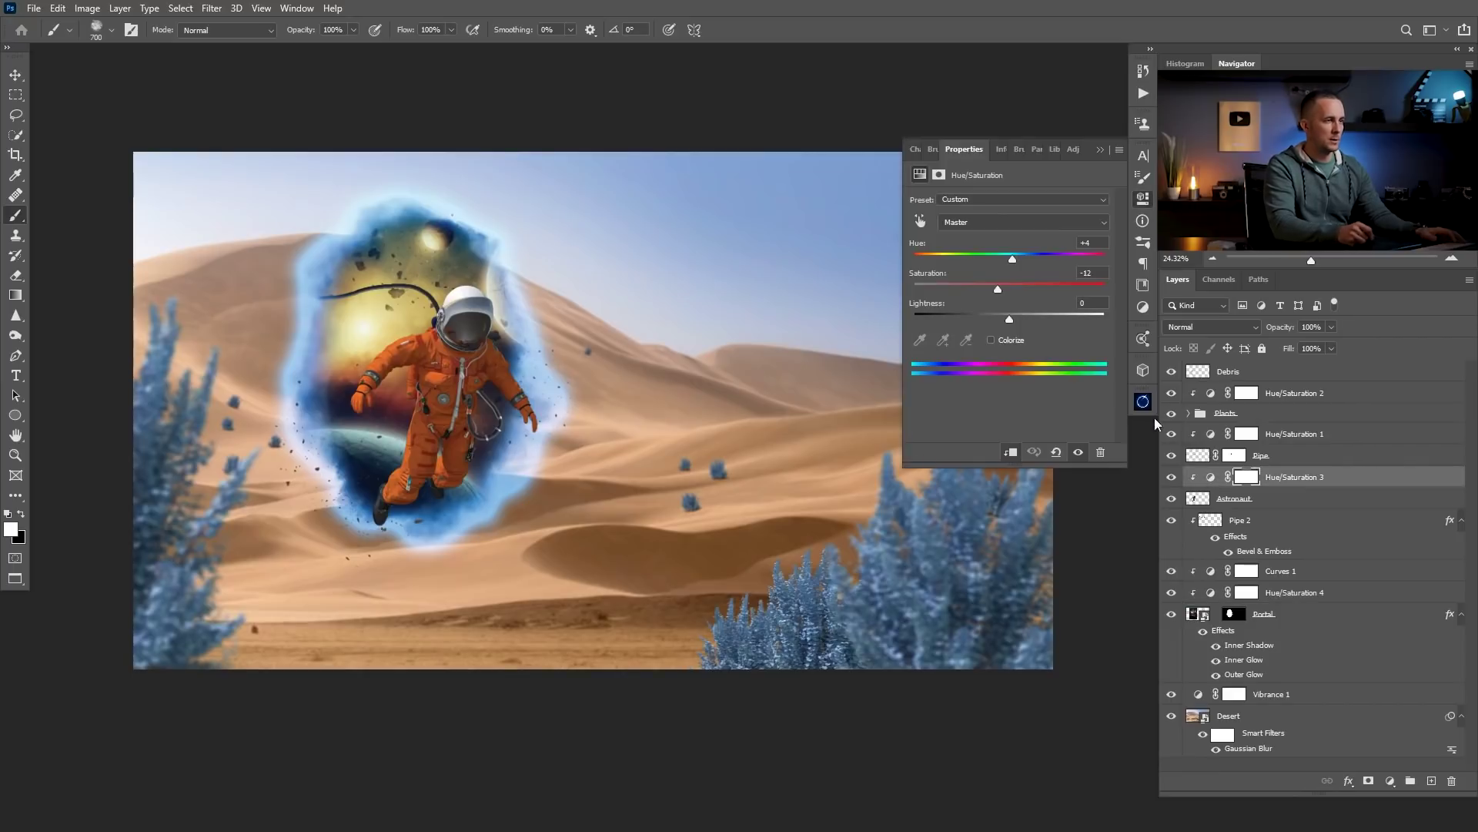
left_click_drag(1005, 289, 1008, 288)
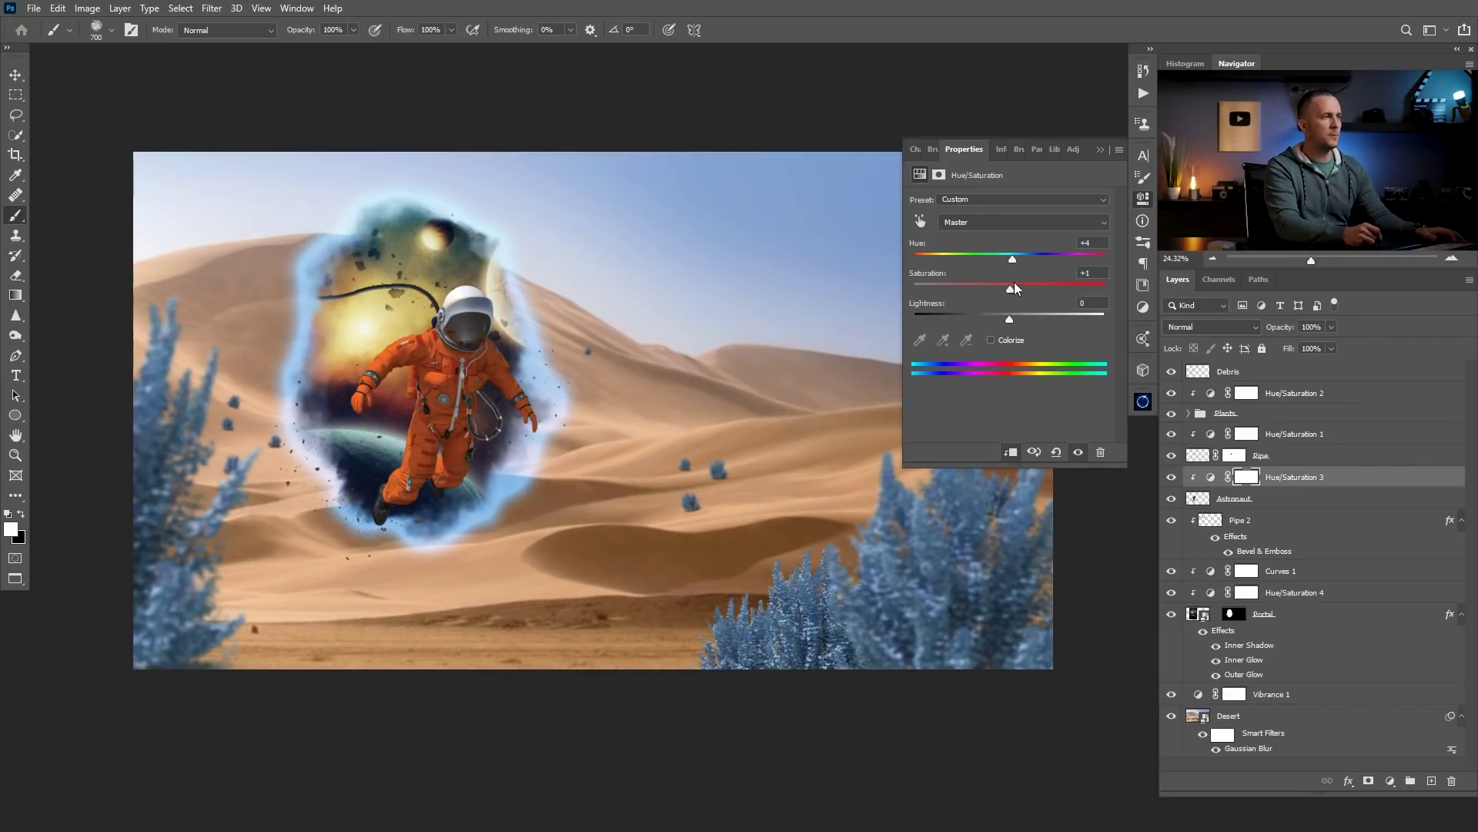
left_click(1099, 149)
Change the Adobe Color Themes harmony rule to Triad and examine the resulting colours on the wheel.
left_click(1142, 339)
left_click(1115, 451)
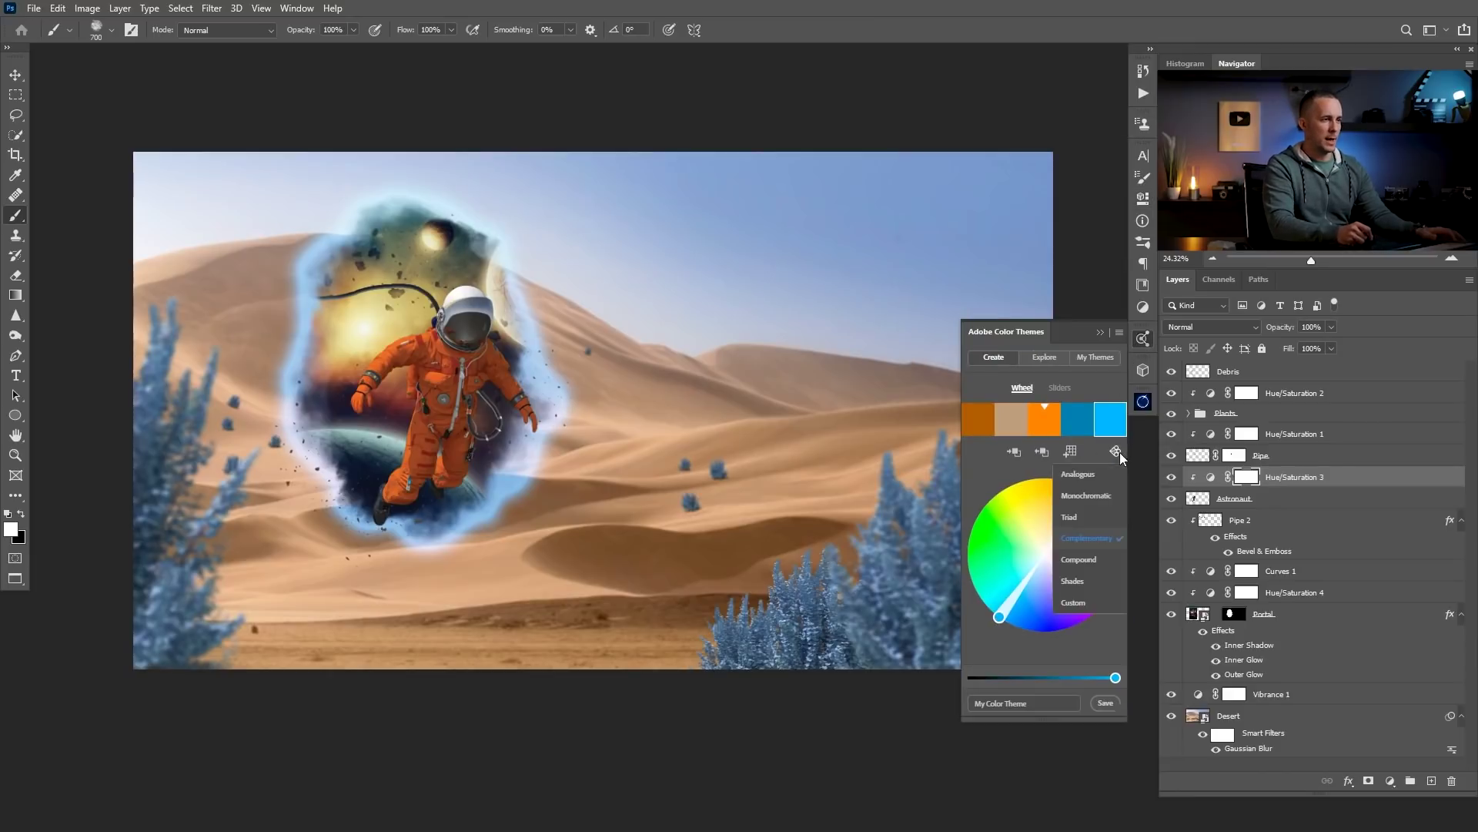
left_click(1082, 518)
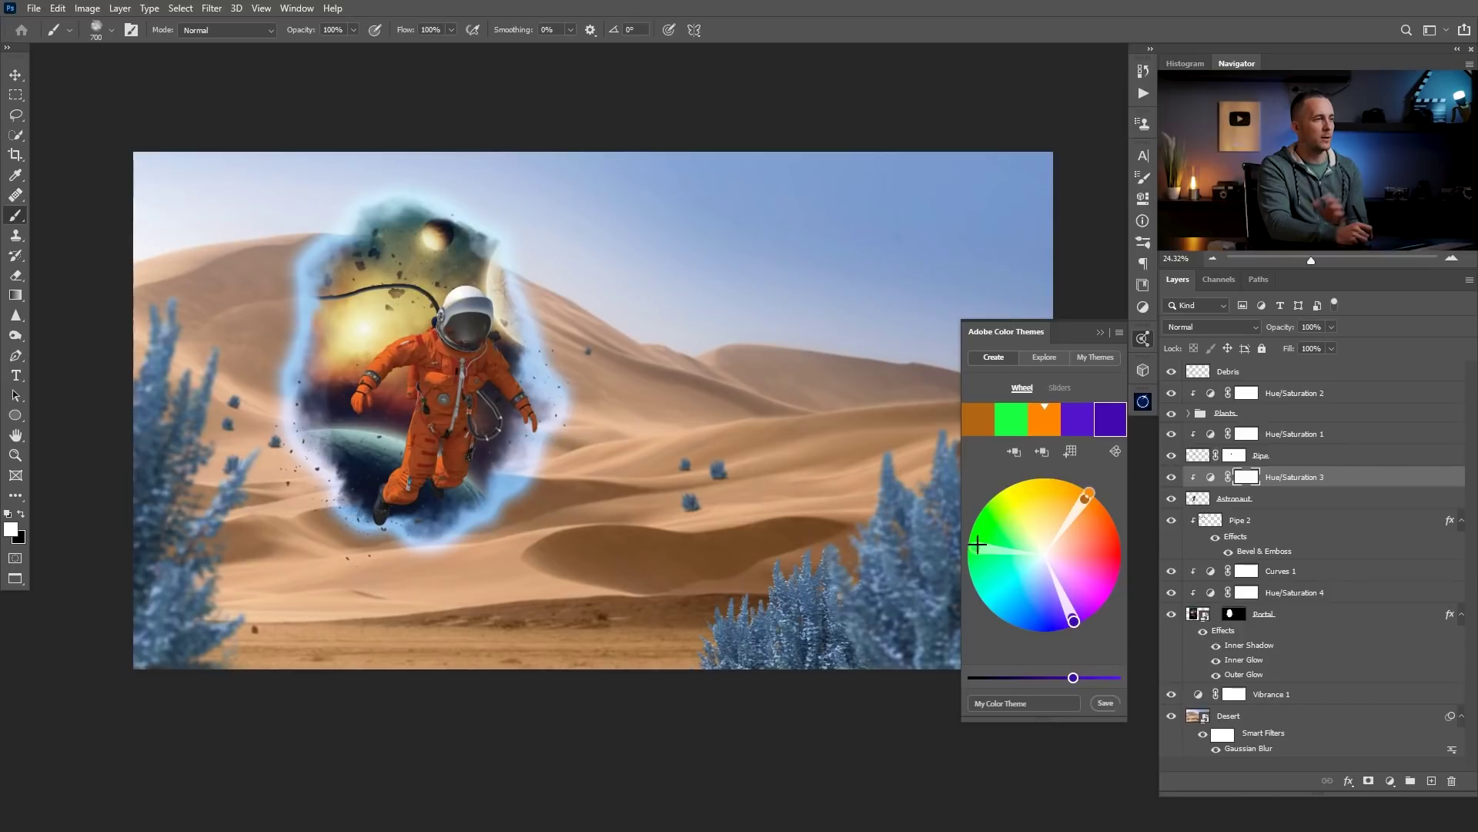
left_click(1102, 333)
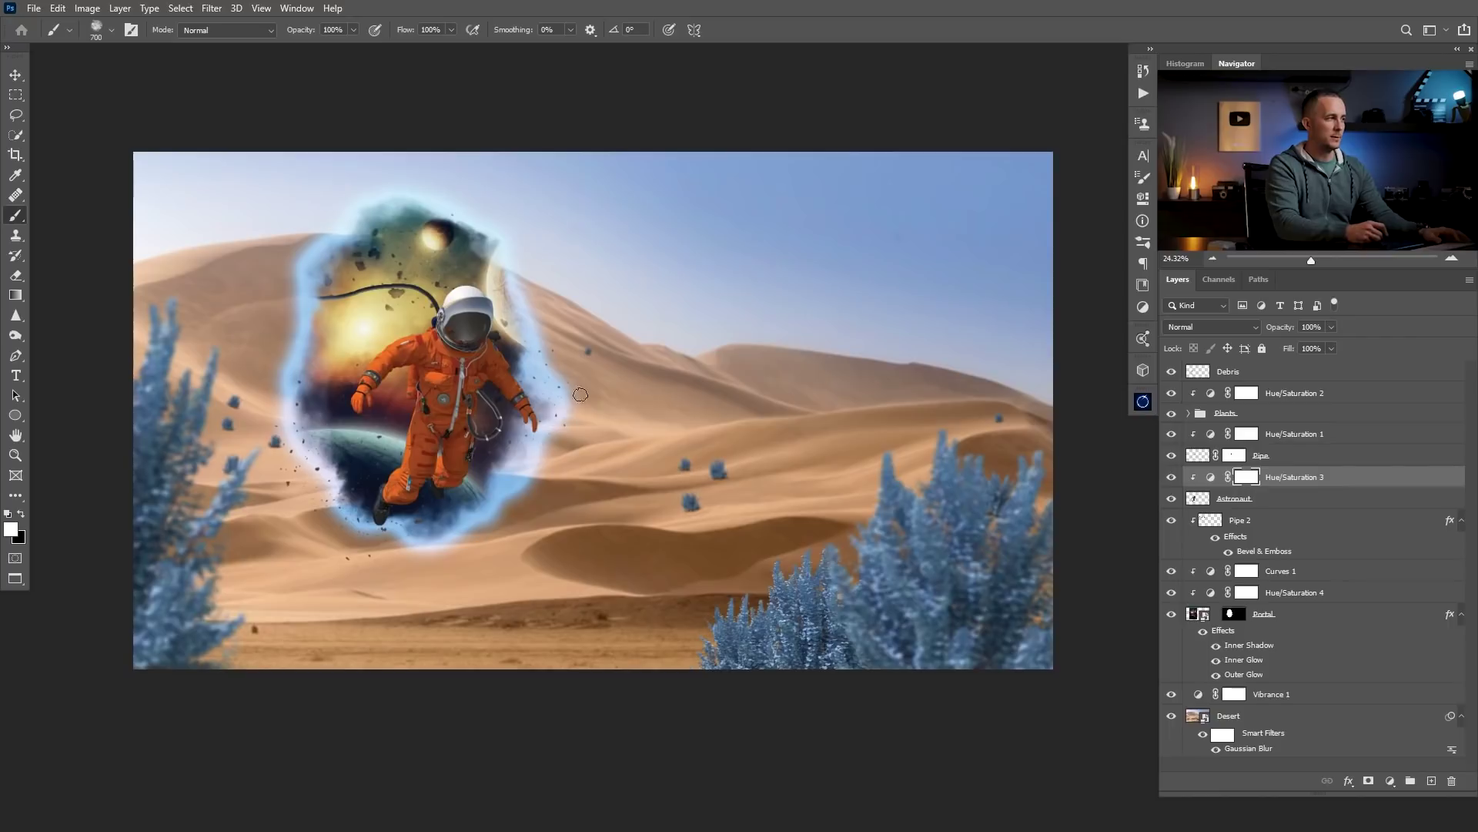
Recolour the portal's glow purple in its layer style, following the triad theme.
double_click(1242, 676)
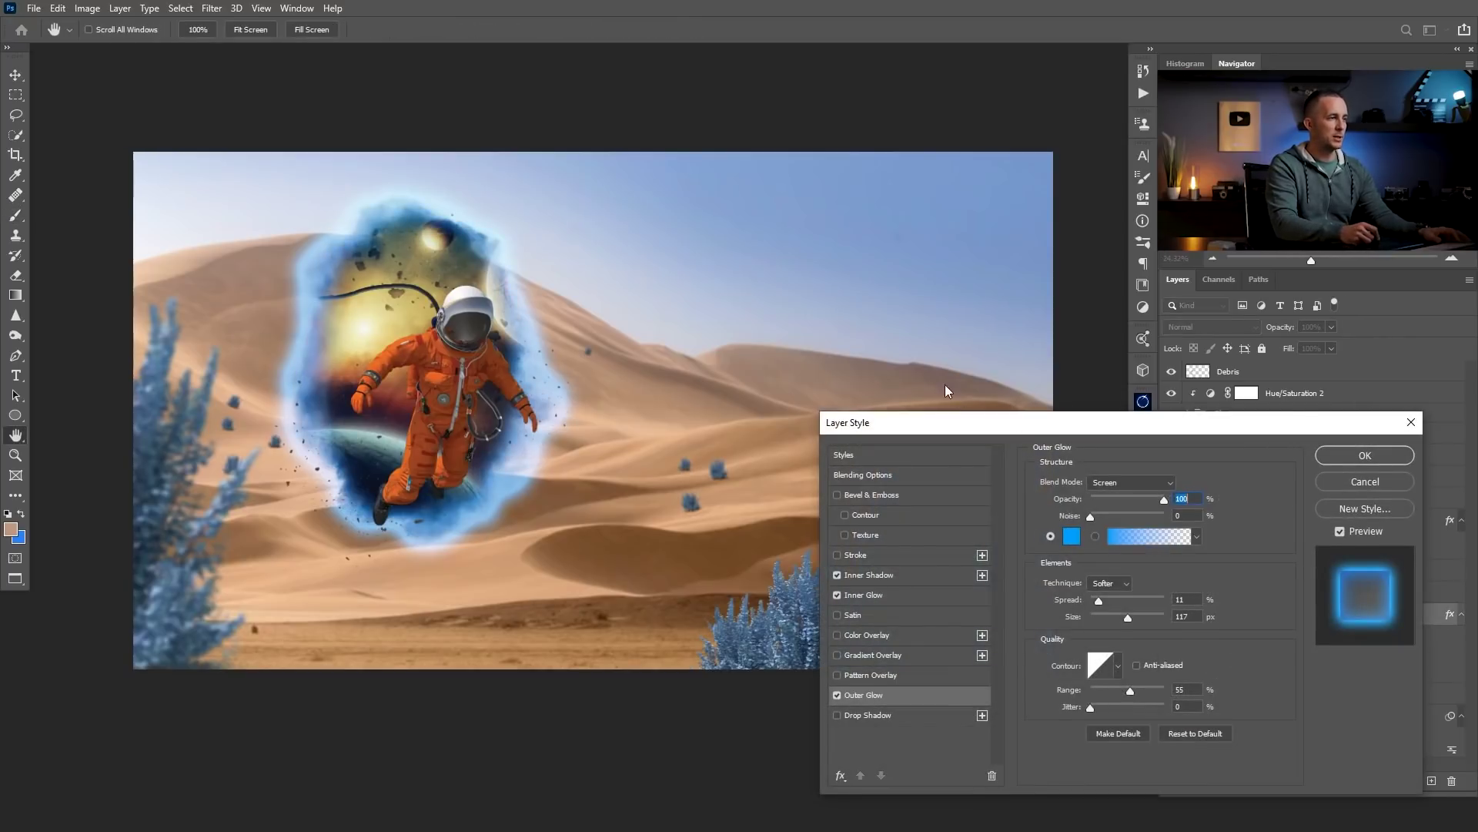
left_click(984, 500)
left_click(1155, 531)
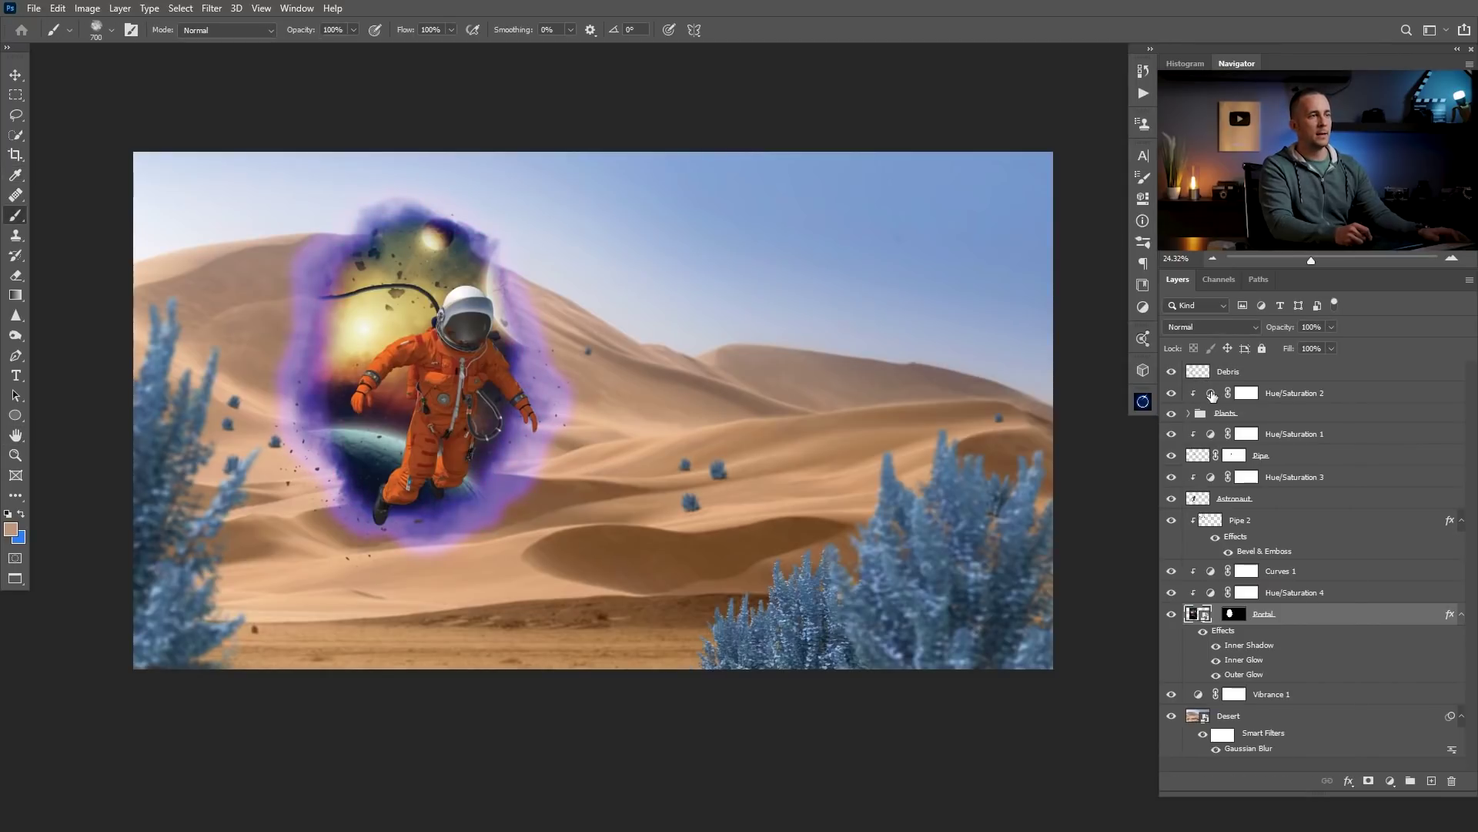
Recolour the plants teal green with their Hue/Saturation adjustment, raising saturation to +3 and checking the hue against the triad theme.
double_click(1212, 394)
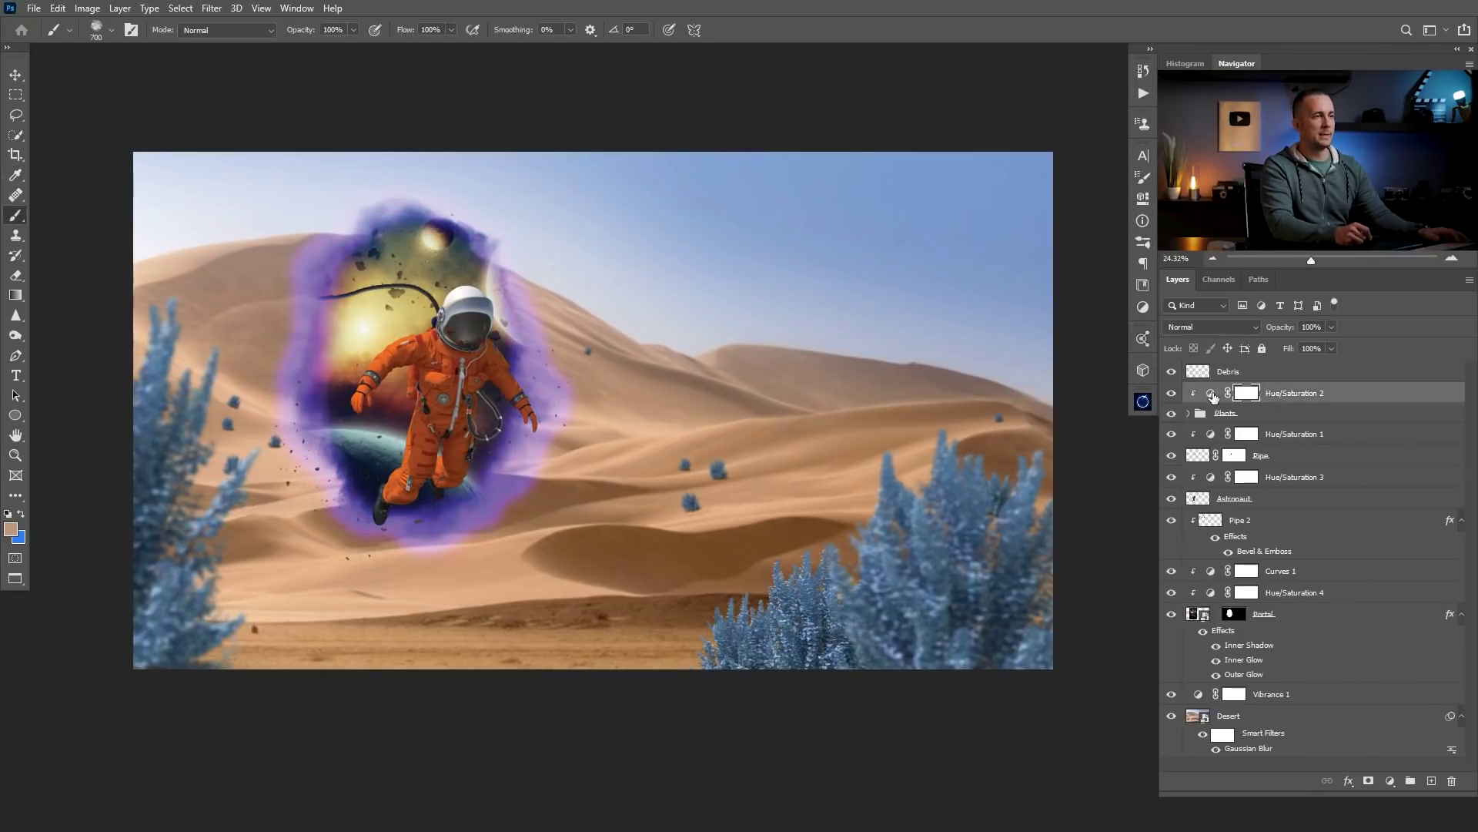
left_click_drag(981, 257, 1105, 258)
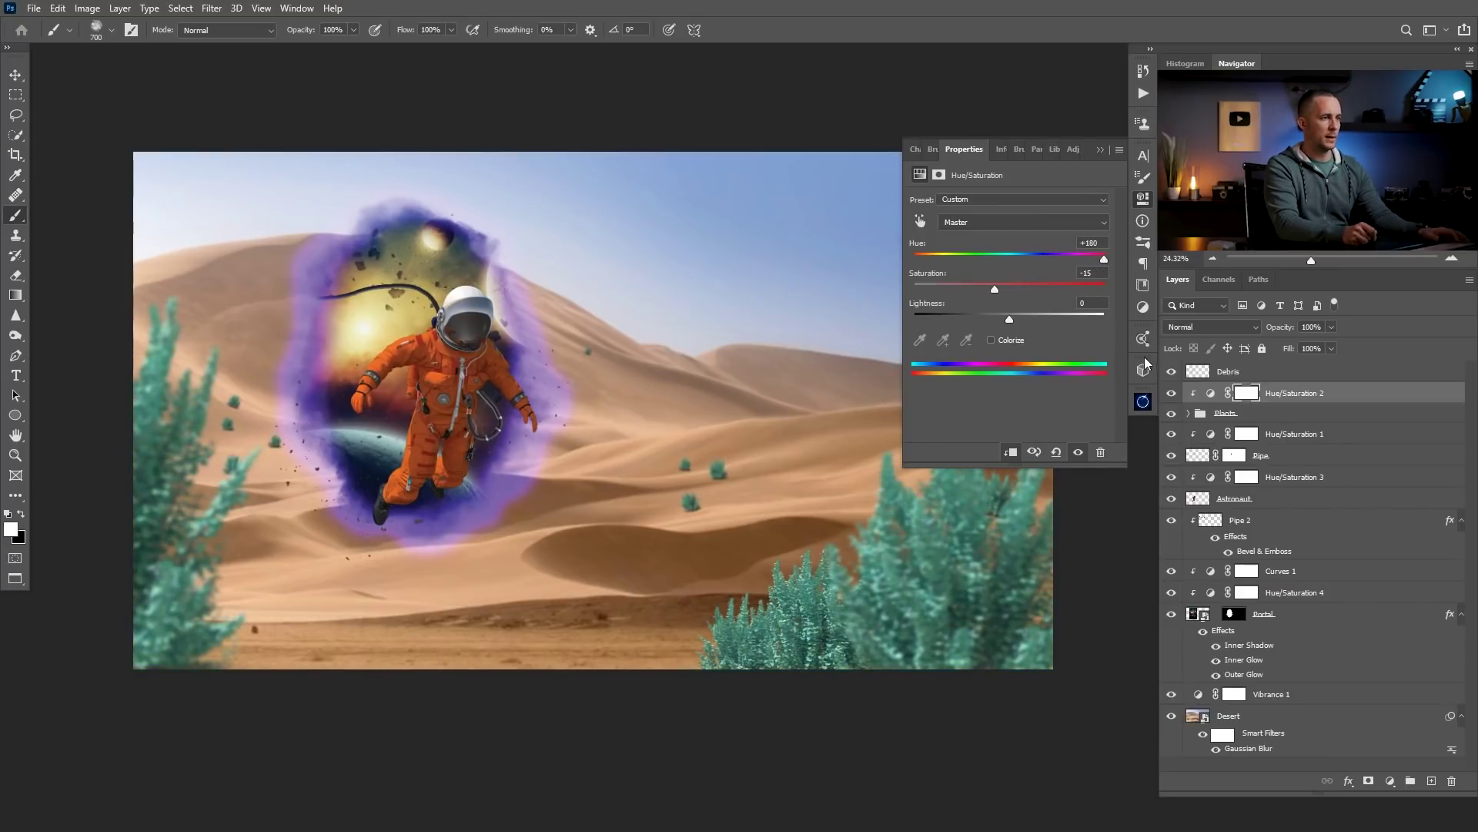
left_click(1145, 339)
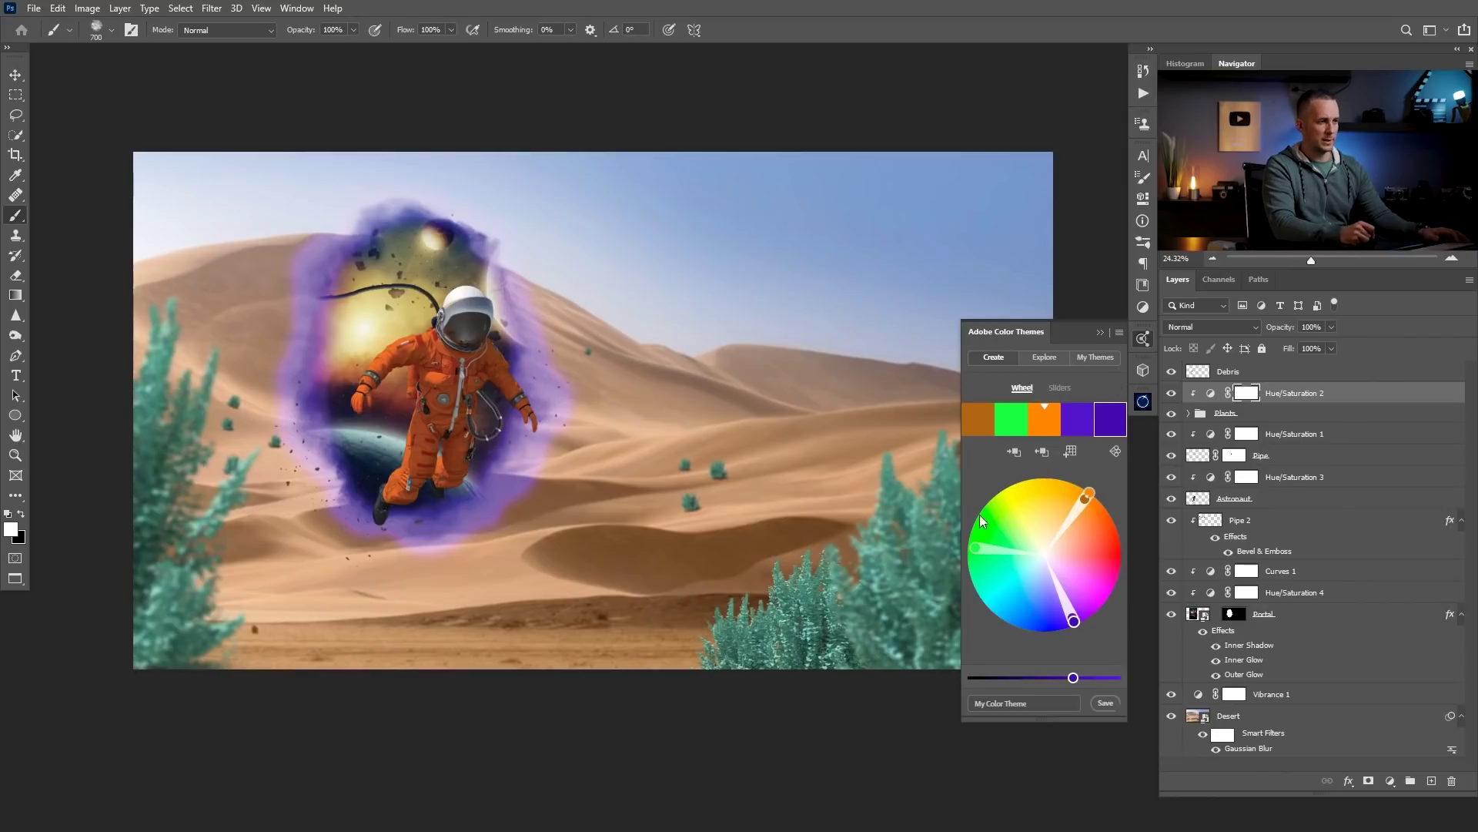
left_click(1212, 393)
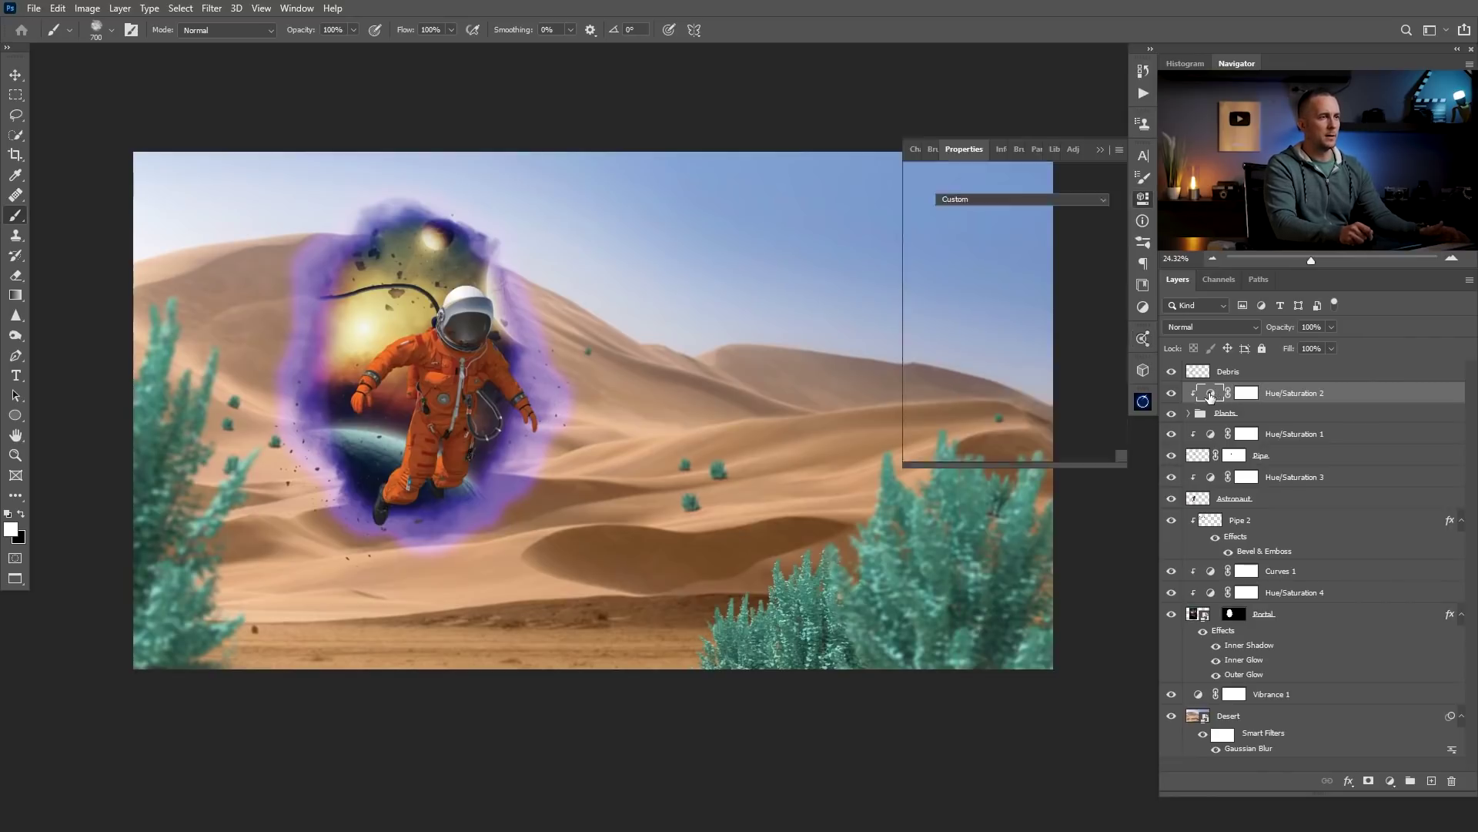
left_click_drag(1098, 259, 1088, 259)
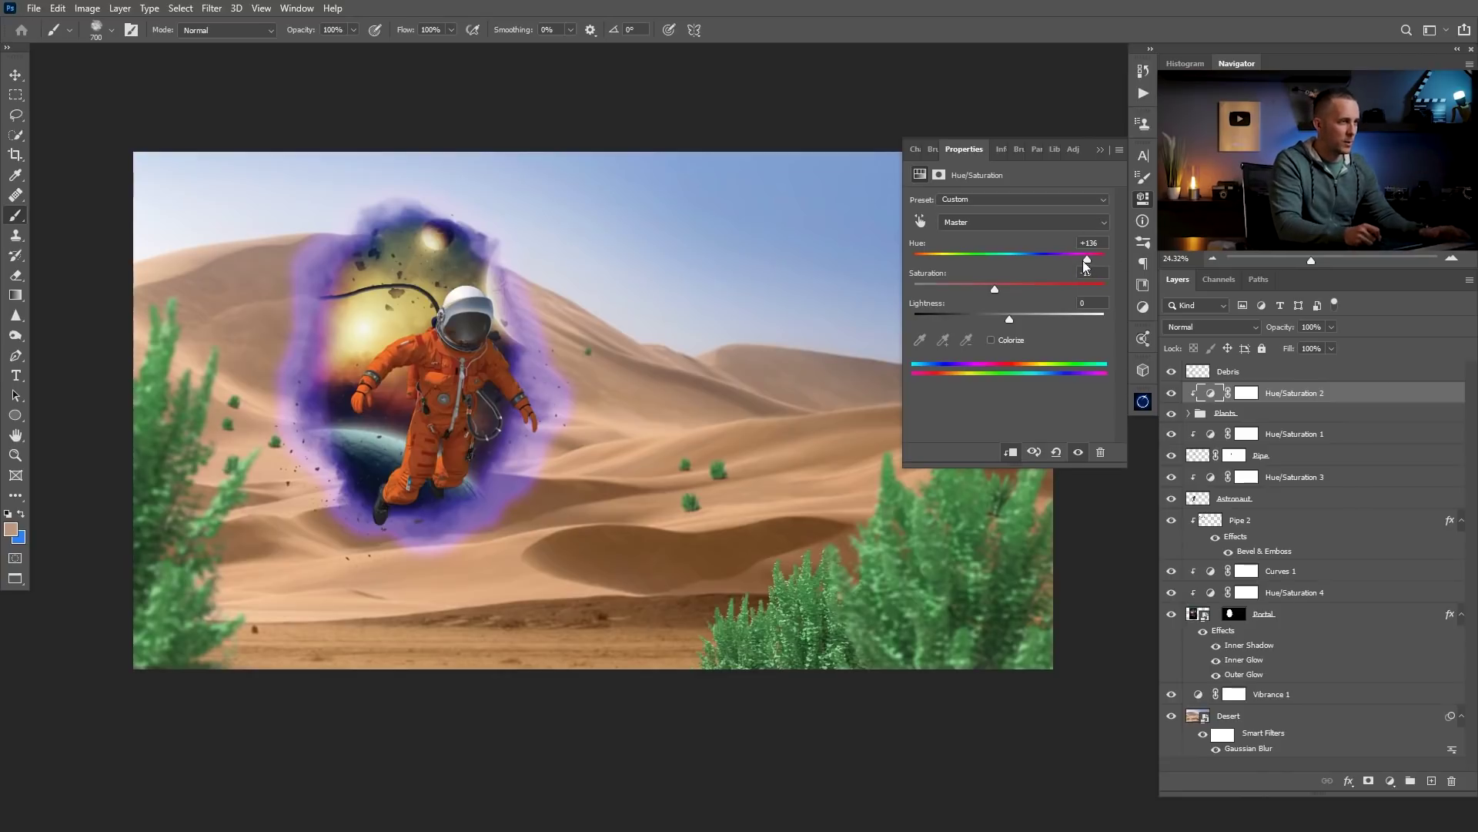
left_click_drag(1086, 260, 898, 256)
left_click_drag(1032, 288, 1013, 288)
Rotate the triad's base colour on the wheel to yellow and back to orange to compare the matching colours.
left_click(1143, 339)
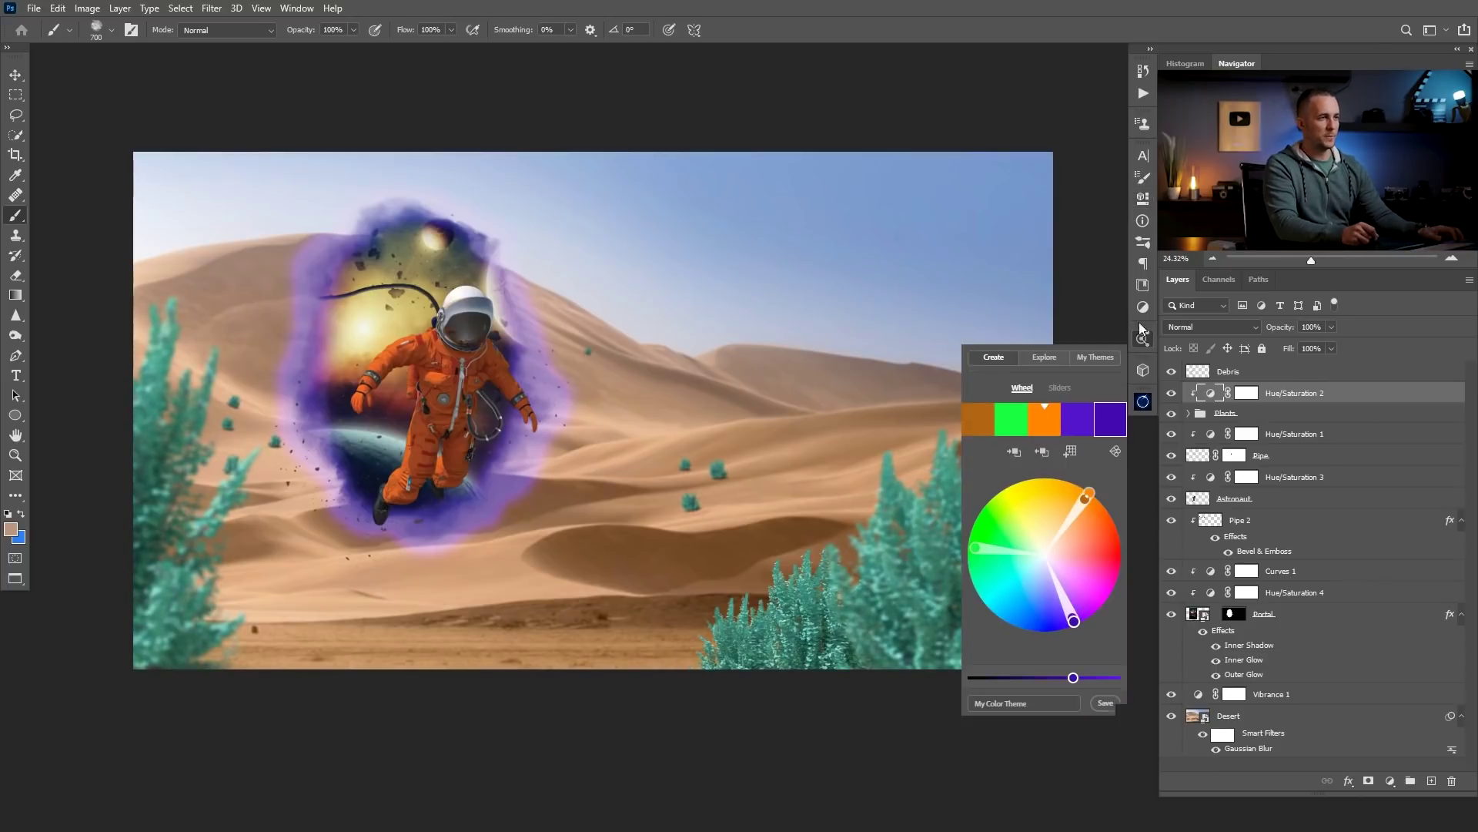
left_click_drag(1090, 488, 1057, 470)
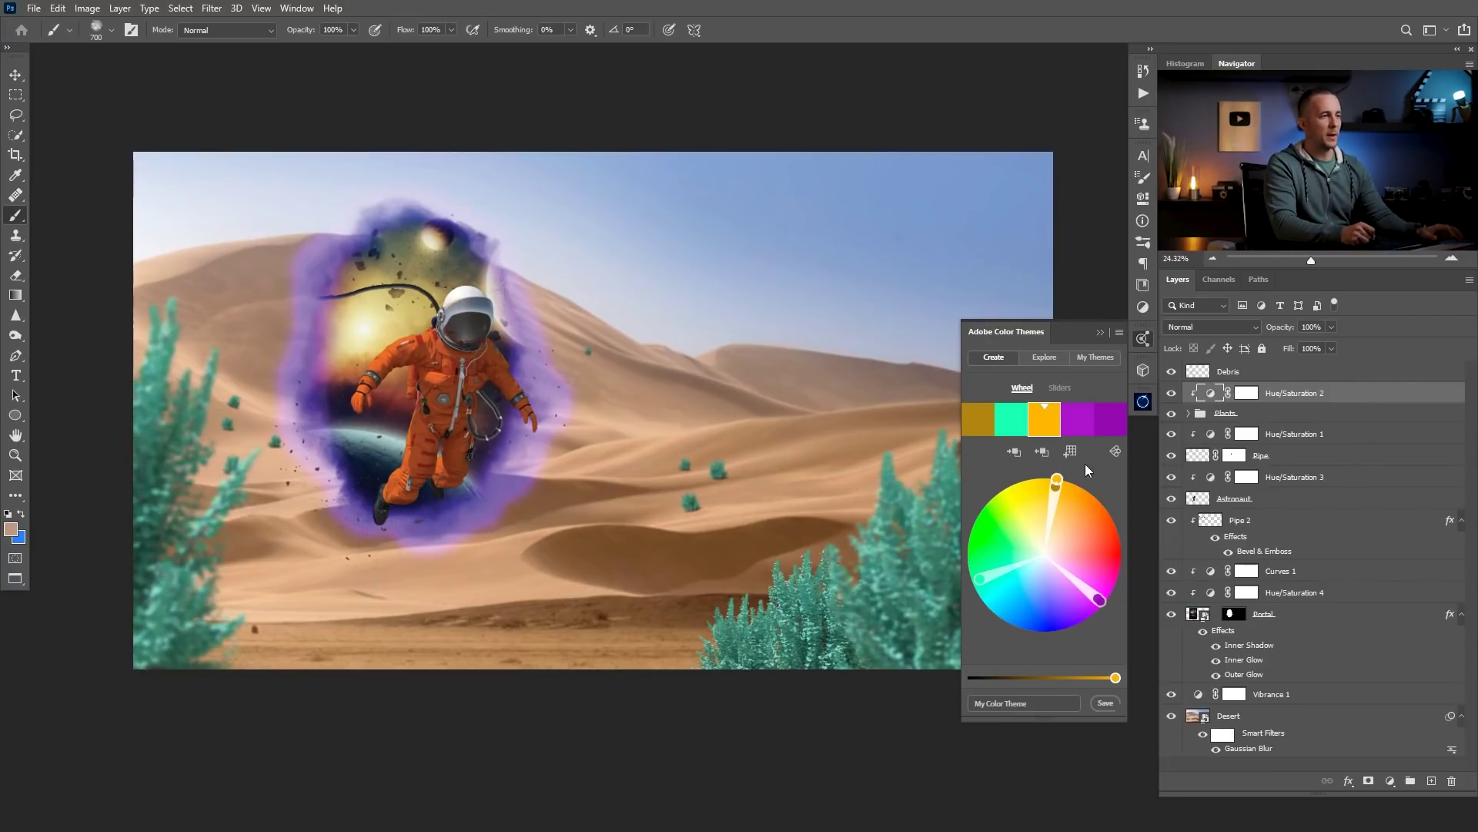
left_click_drag(1066, 482, 1090, 490)
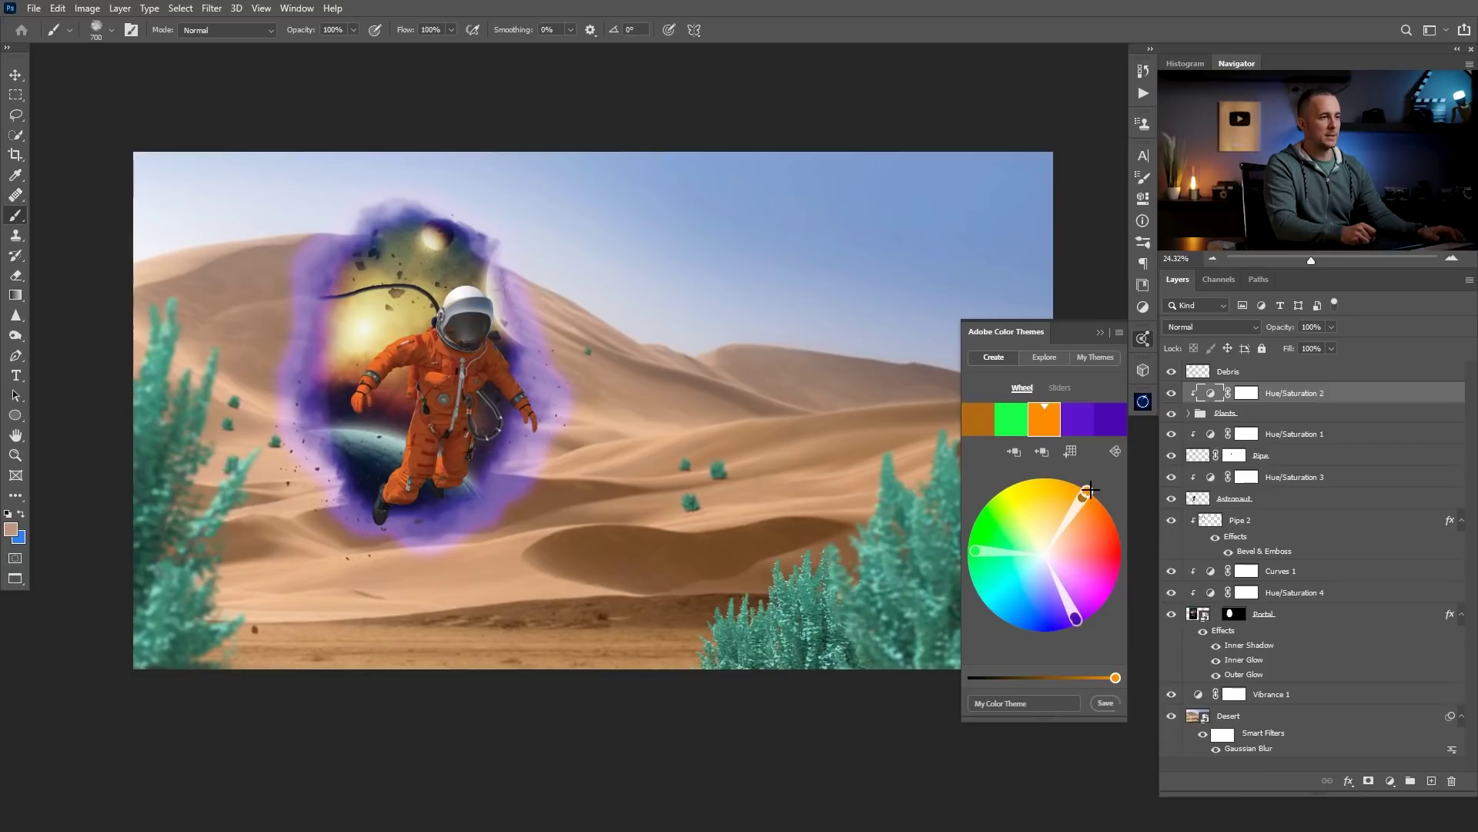
Try a green portal glow with purple plants, using a plant hue of about -50 and saturation +3.
left_click(1098, 333)
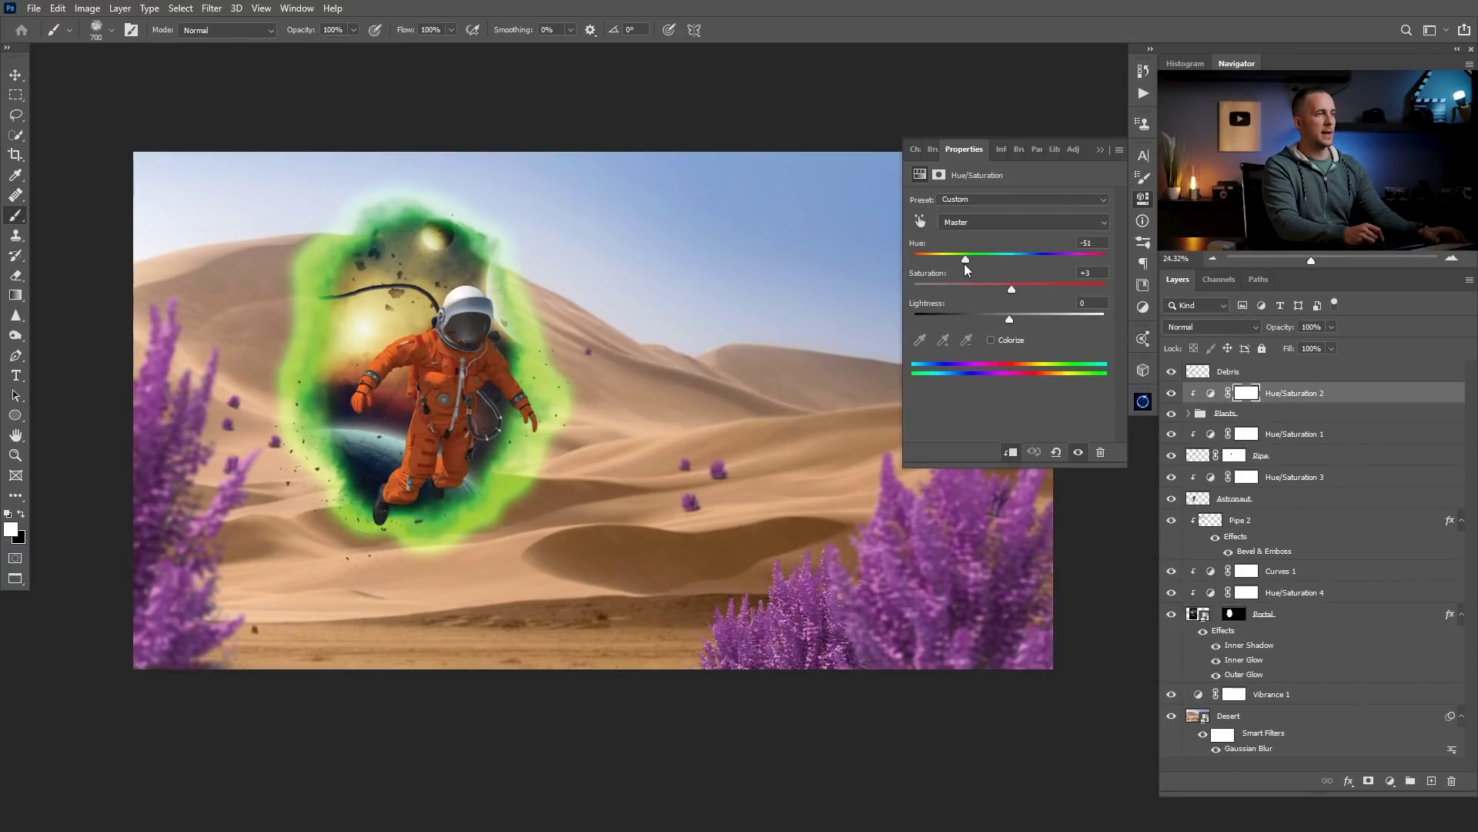
left_click_drag(964, 264, 967, 263)
left_click(1099, 149)
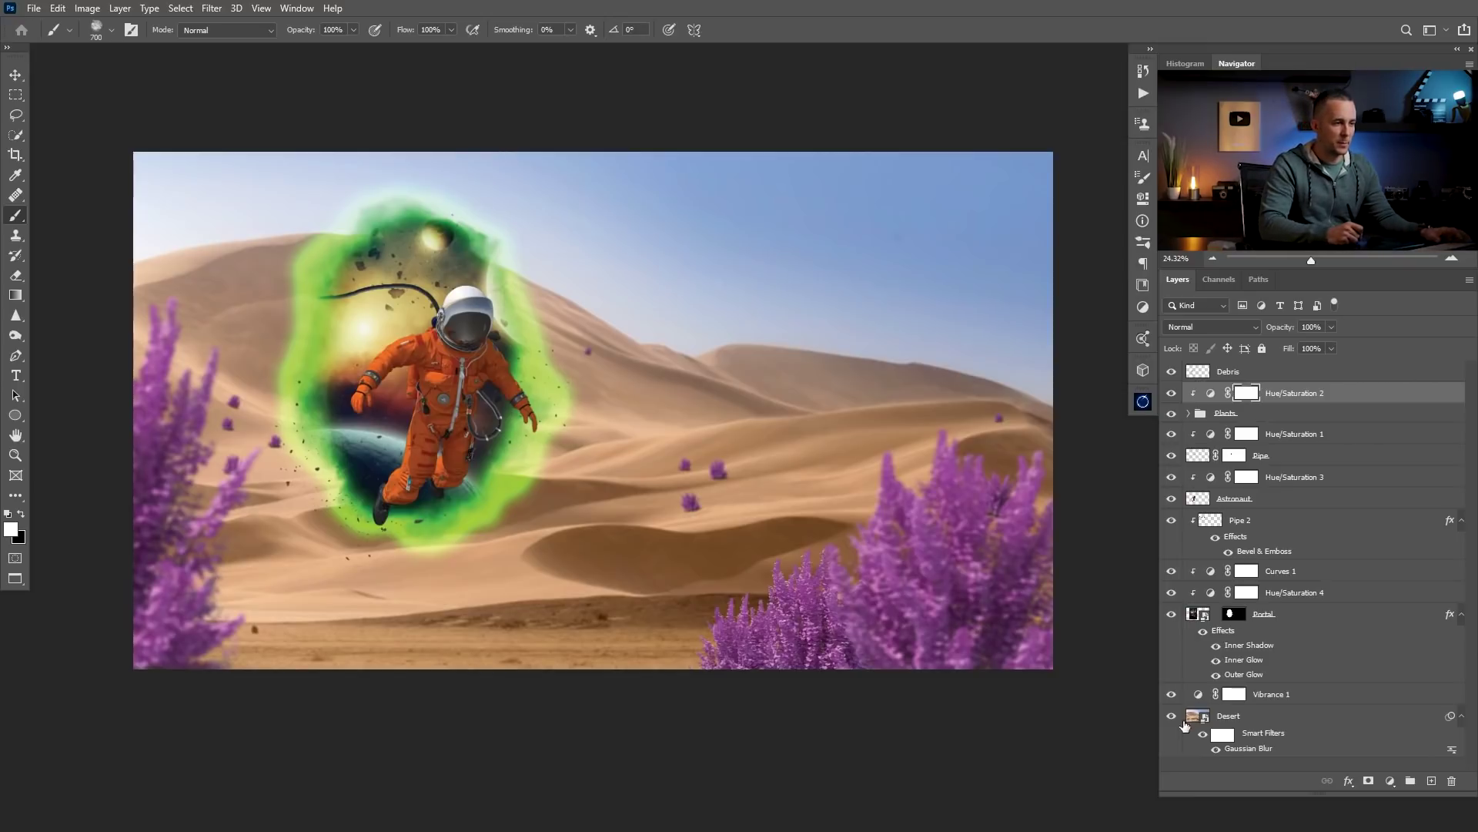
Turn the sky purple with a Hue/Saturation adjustment above Desert, shifting Blues by +36 and widening their range to 179°/196° and 279°/306°.
left_click(1280, 748)
left_click(1390, 781)
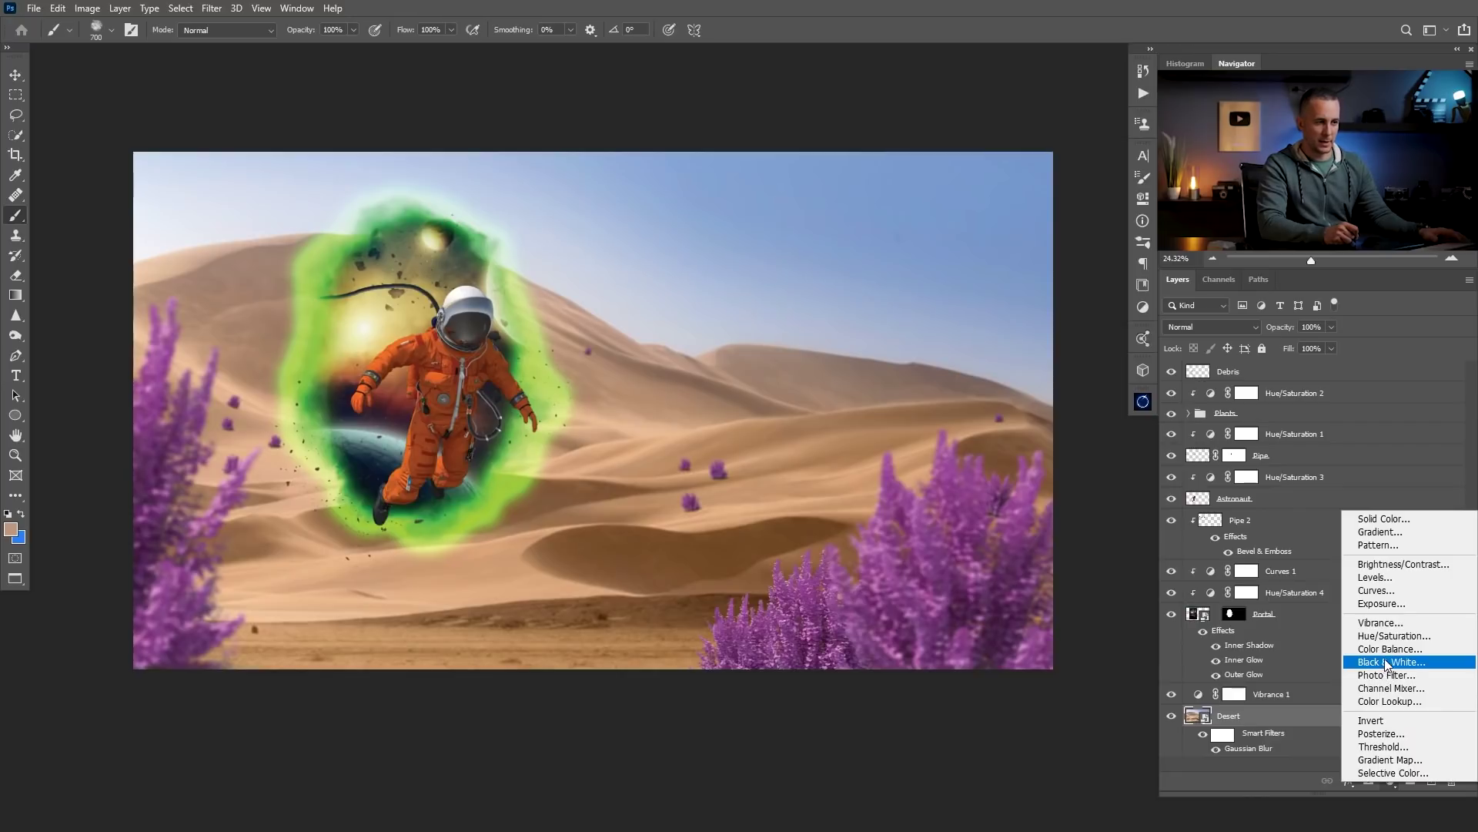
left_click(1390, 635)
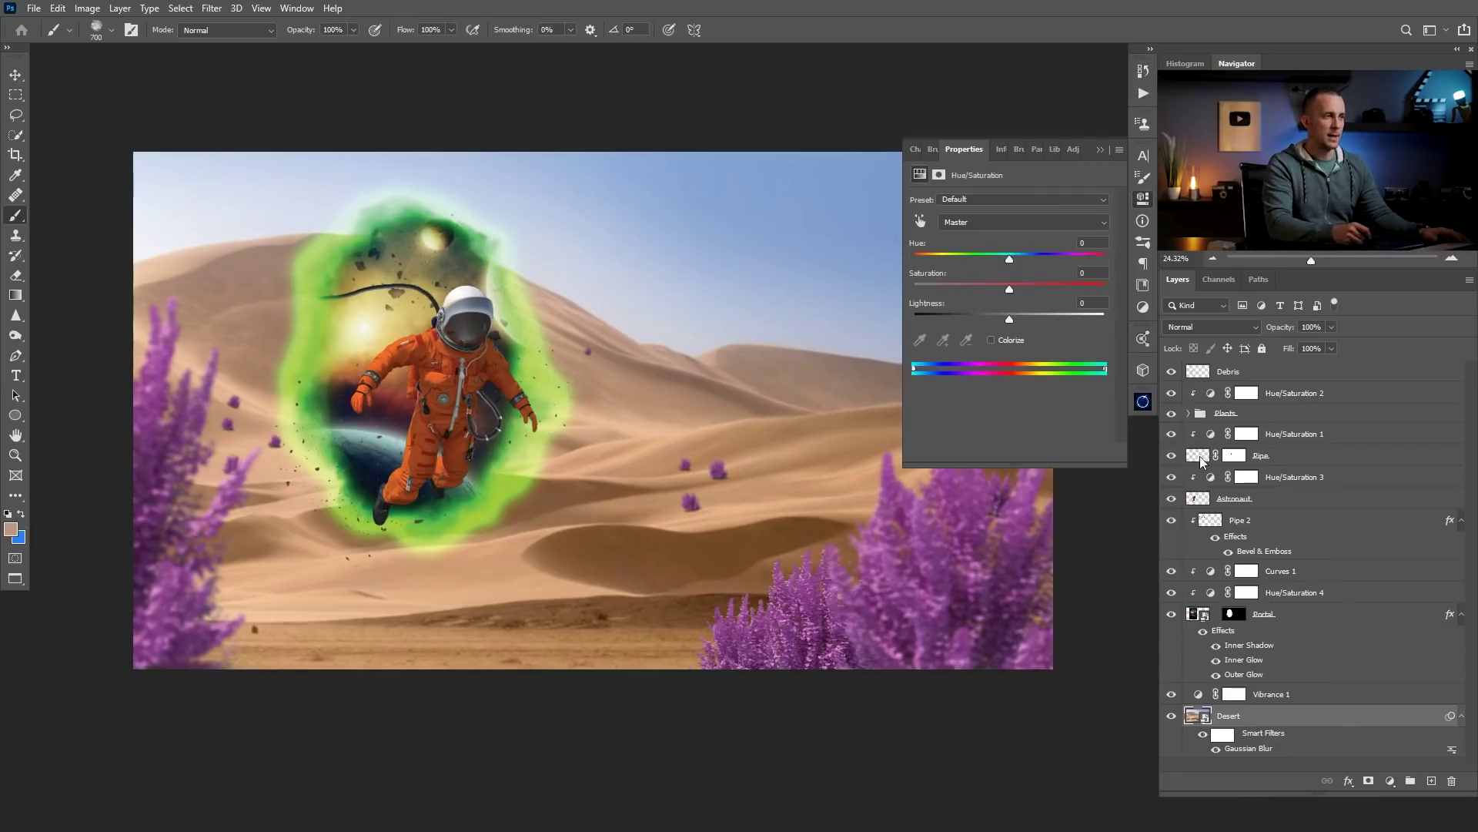
left_click(1004, 223)
left_click(954, 302)
left_click_drag(1011, 257, 1047, 256)
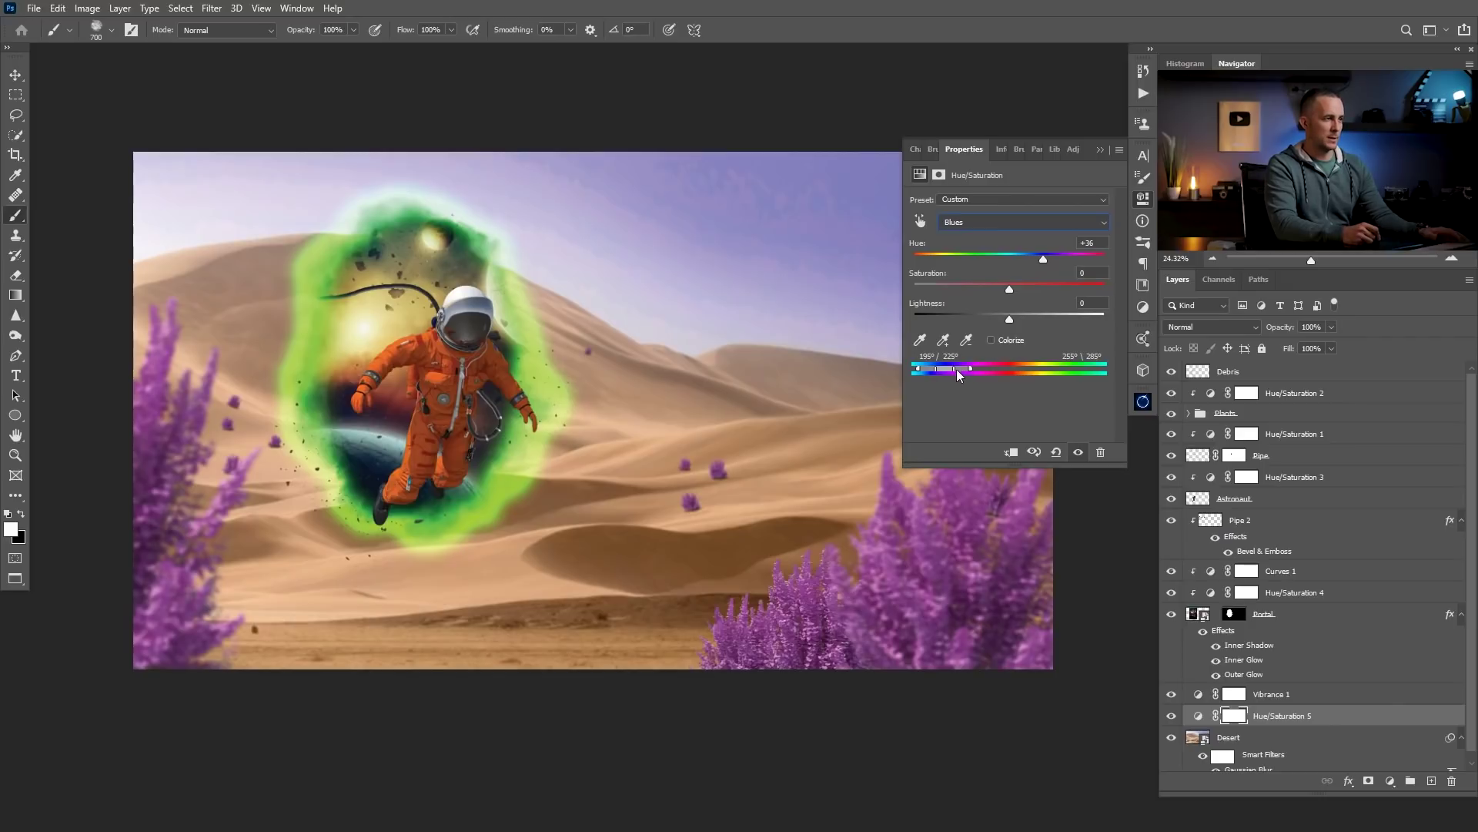
mouse_move(958, 369)
left_mouse_down()
mouse_move(914, 368)
mouse_move(964, 367)
left_mouse_up()
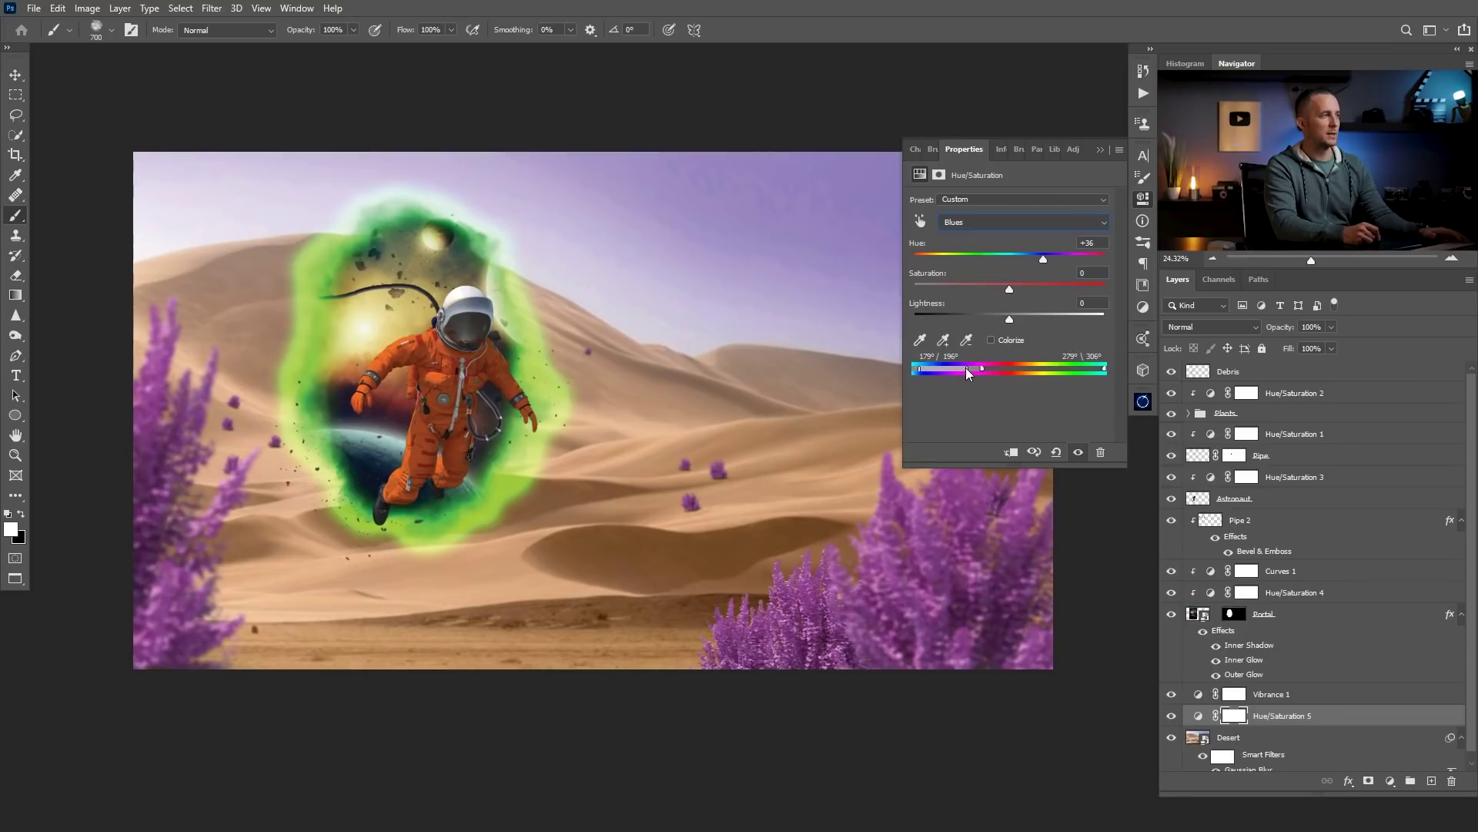
left_click(1101, 151)
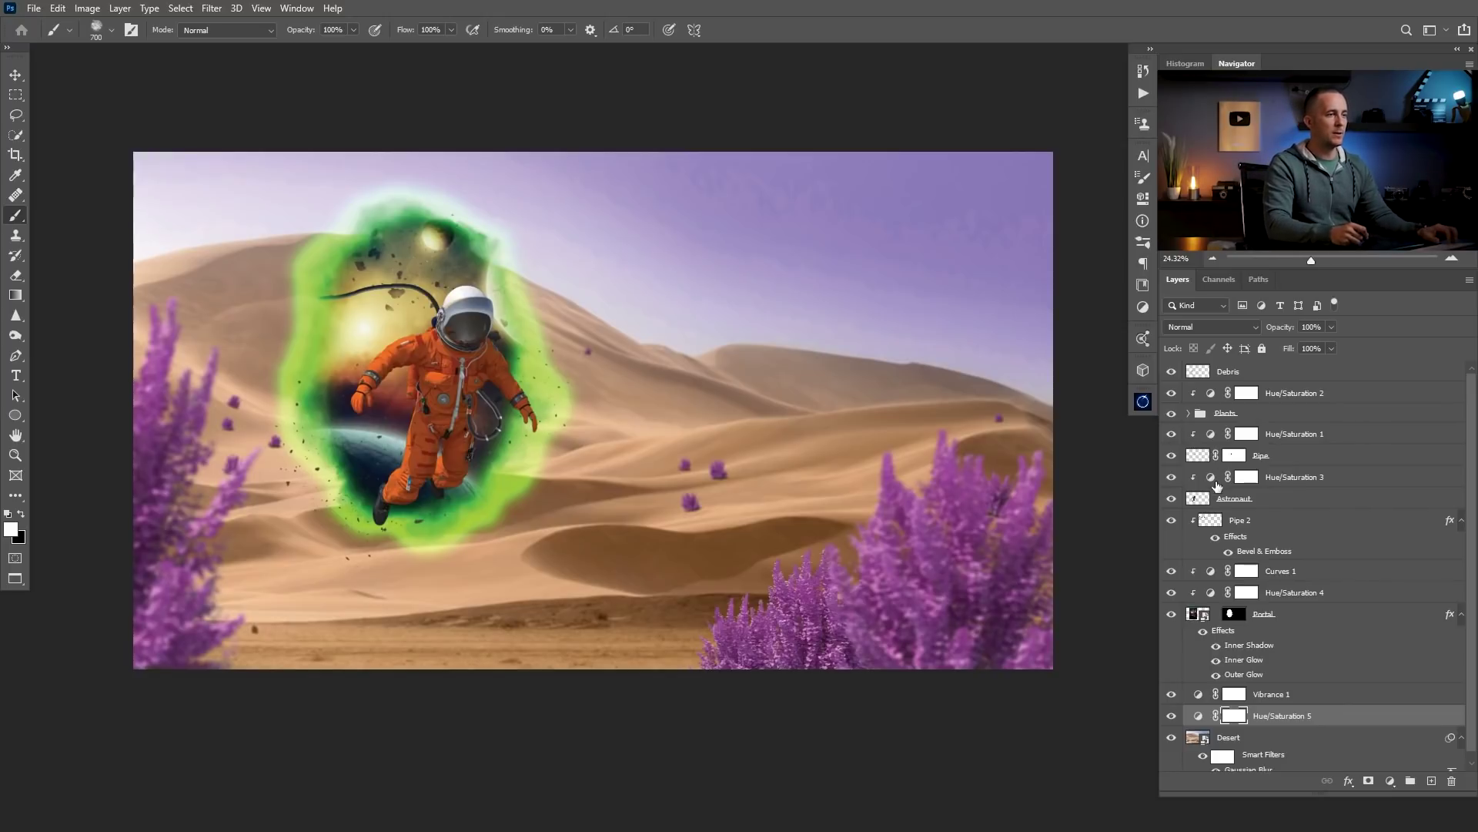
Return to the blue portal and plants with the sky's Hue/Saturation adjustment hidden, and select the Debris layer.
left_click(1173, 718)
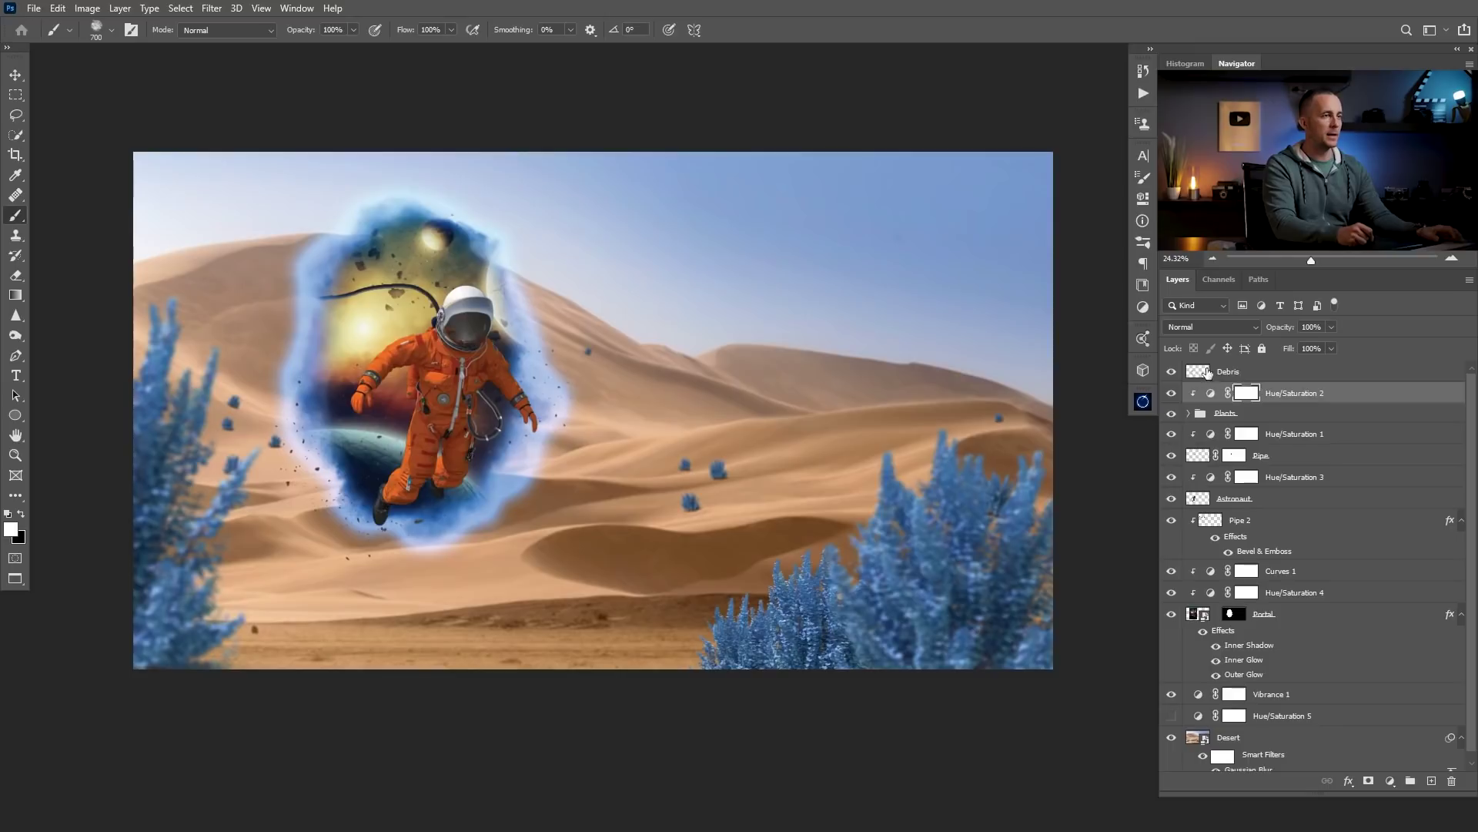
left_click(1208, 372)
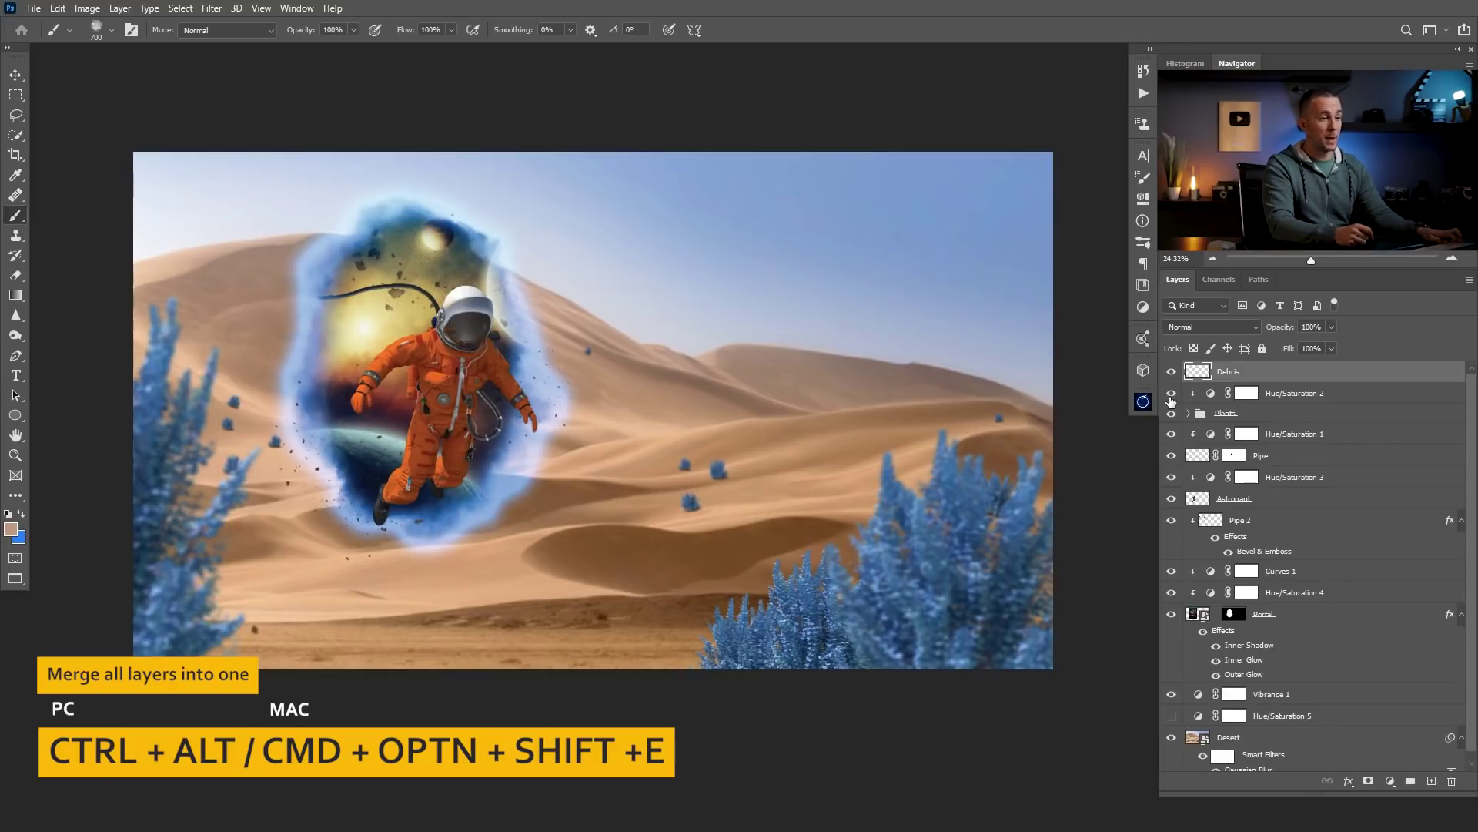
Merge all visible layers into a new layer on top, convert it to a Smart Object and start the Camera Raw Filter.
key("ctrl+alt+shift+e")
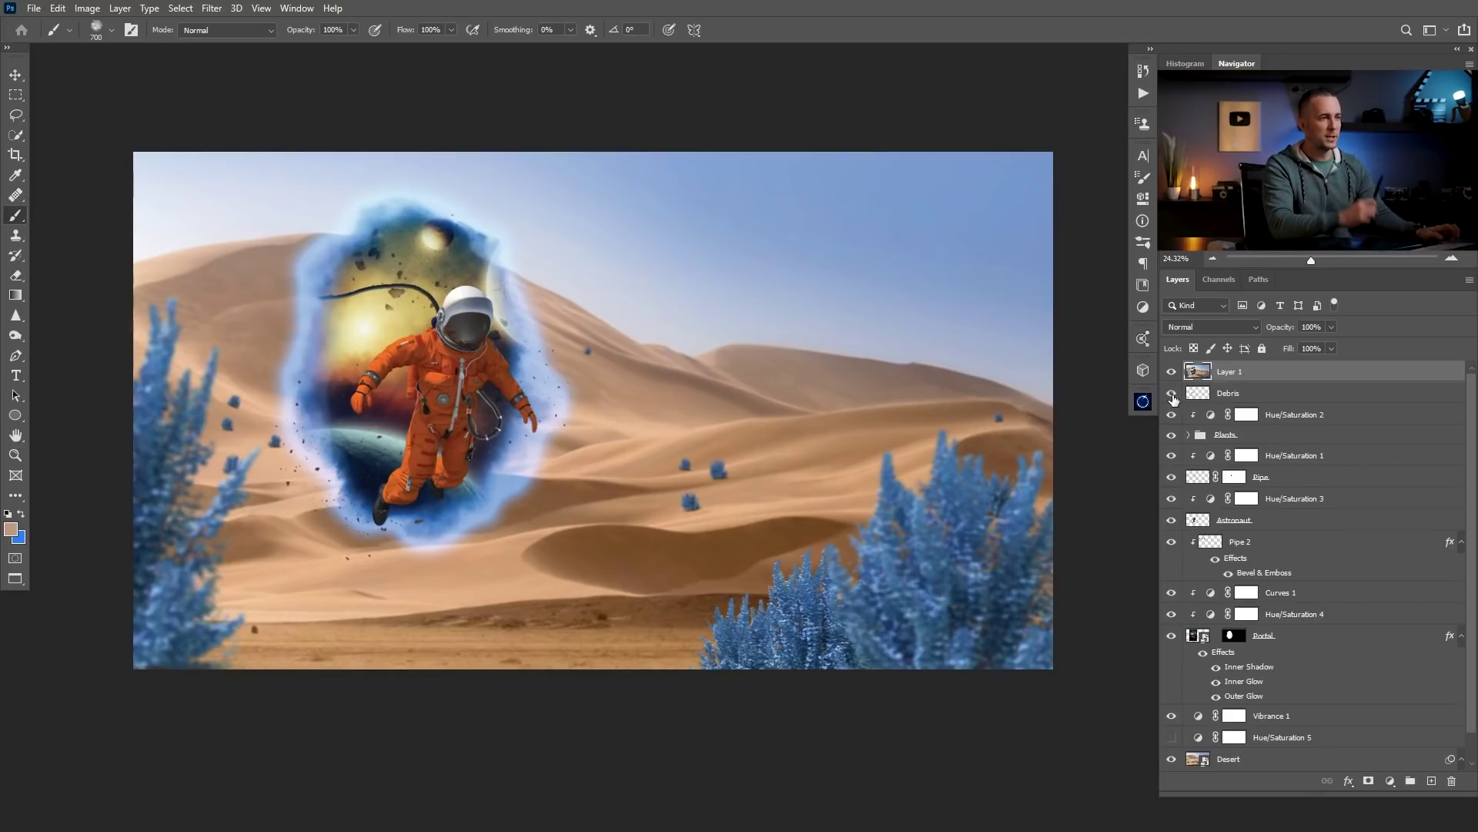
right_click(1192, 374)
left_click(1189, 383)
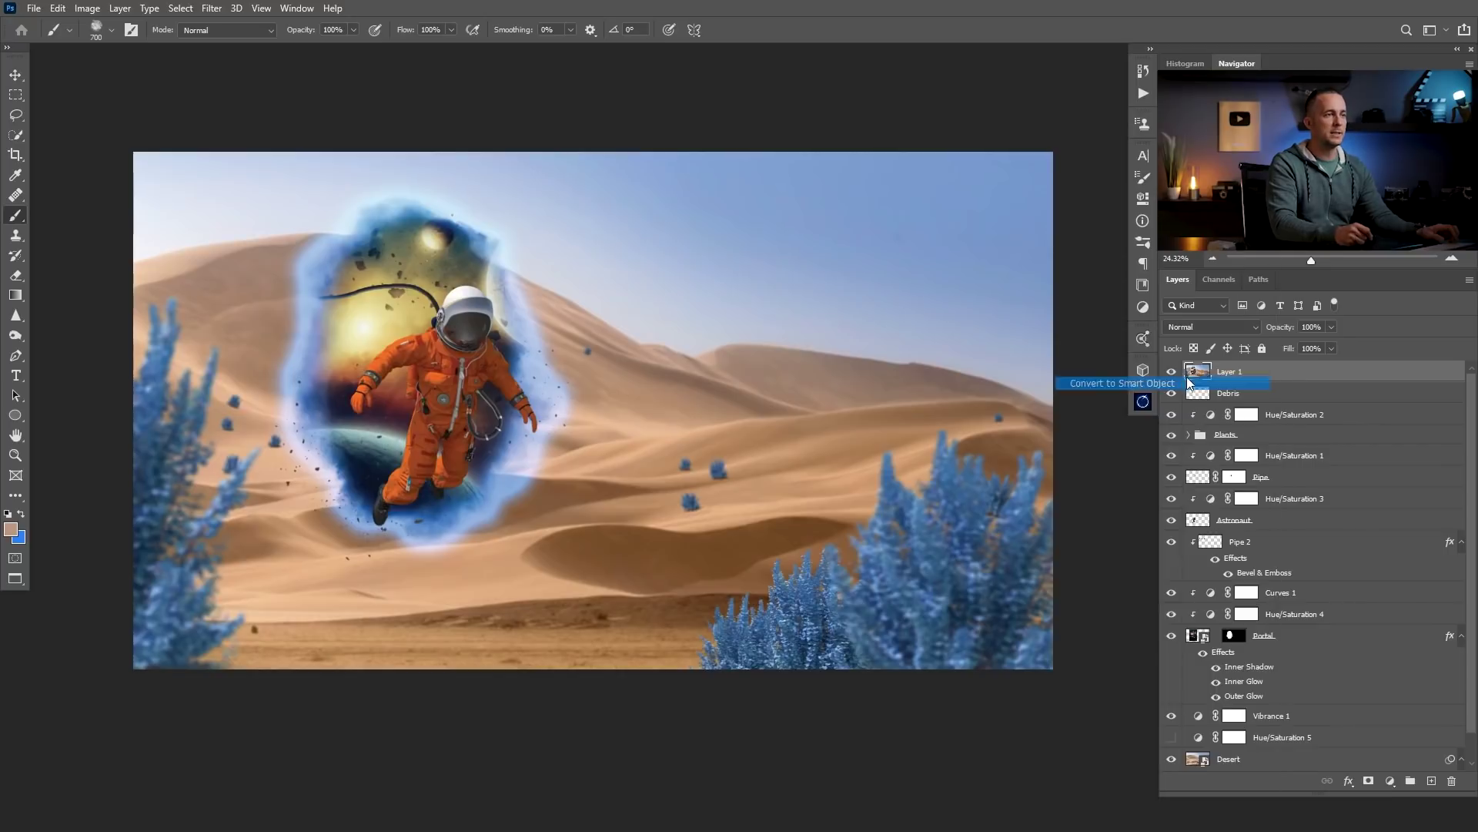
left_click(211, 9)
left_click(263, 95)
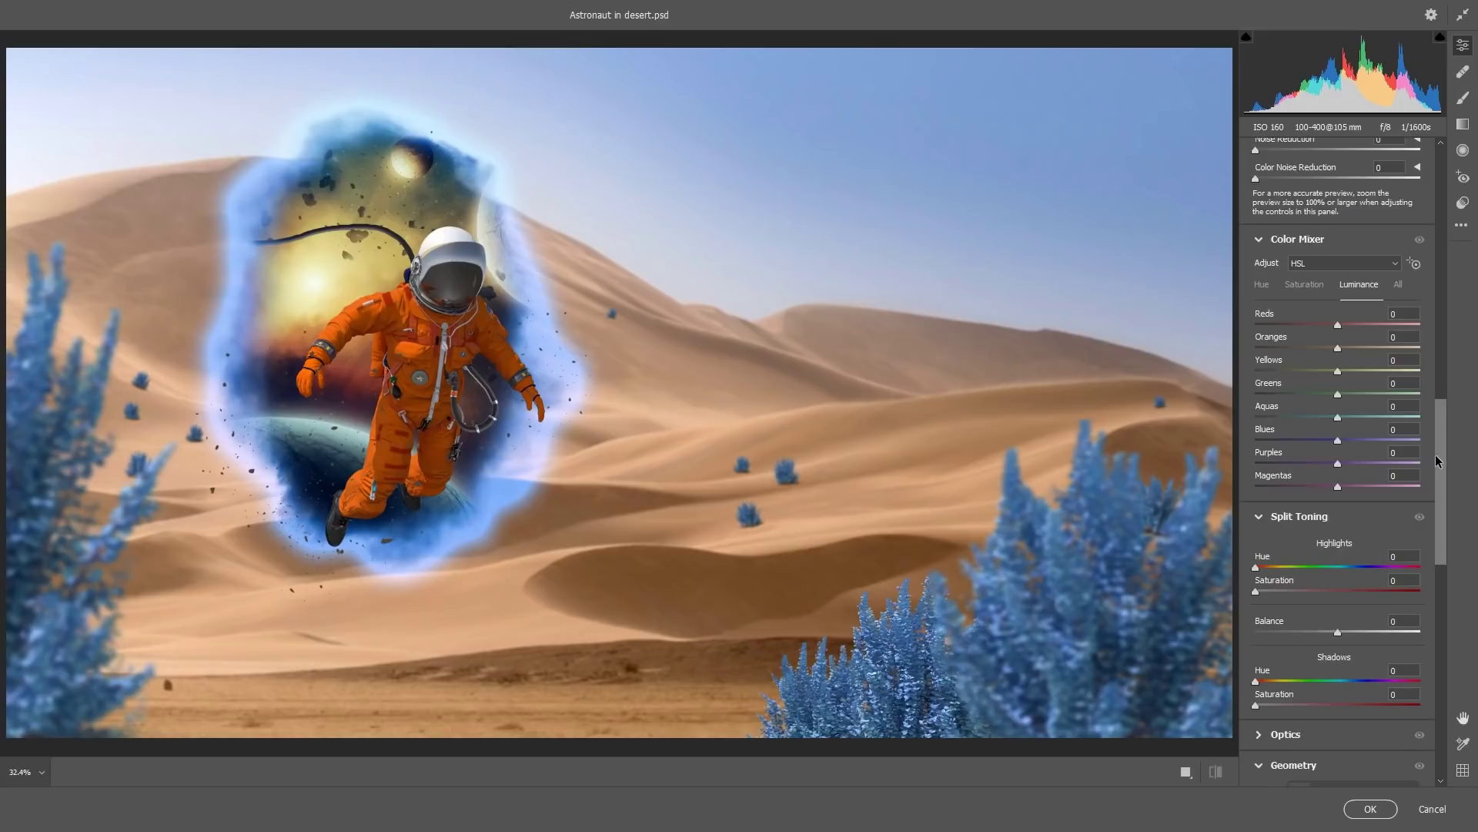
Set the basic adjustments to Contrast +14, Shadows +11, Texture +7, Clarity +12, Dehaze 0, Vibrance +13 and Saturation -10.
left_click_drag(1435, 461, 1430, 197)
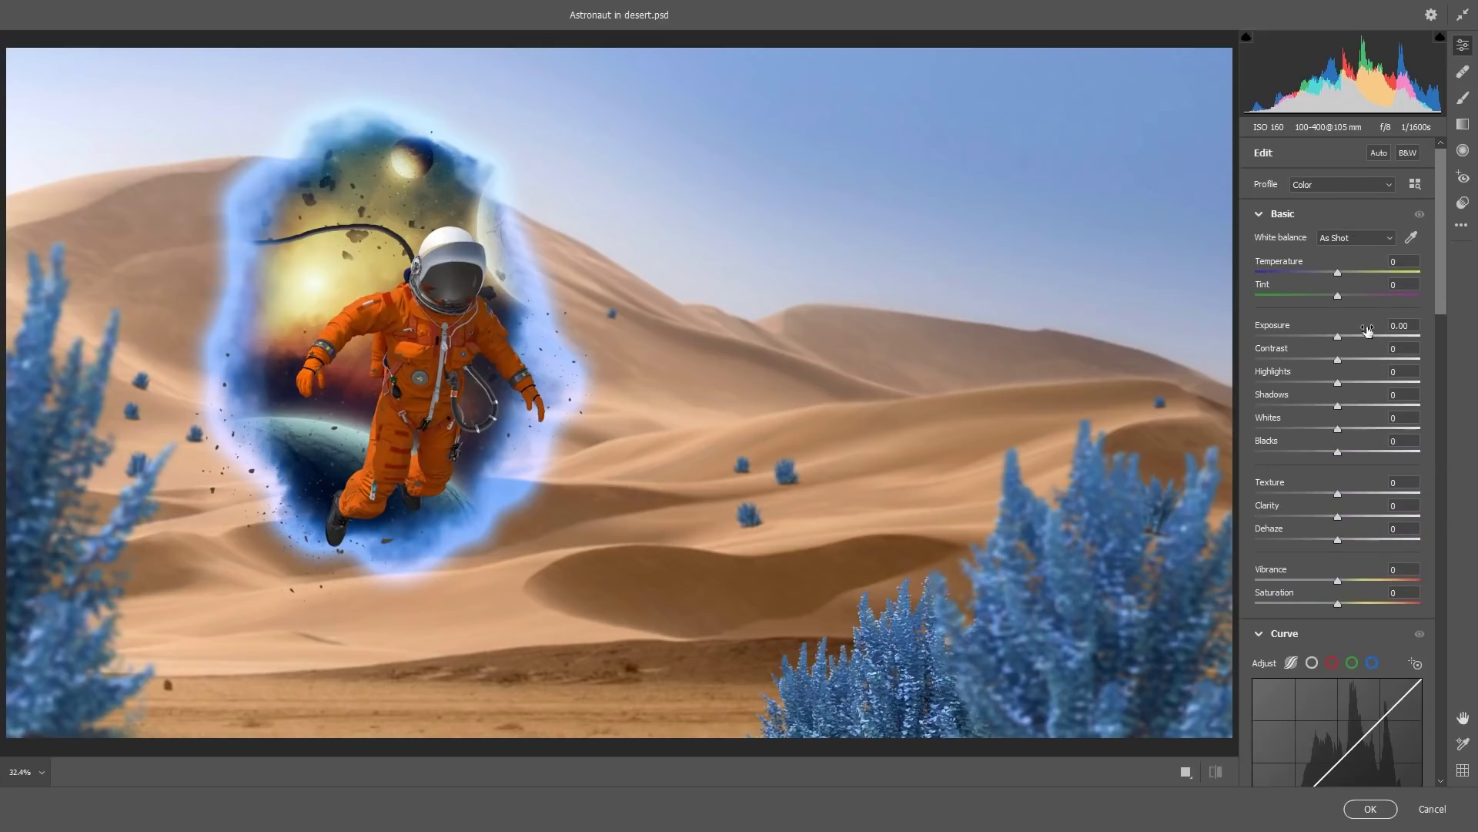
left_click_drag(1338, 356, 1349, 406)
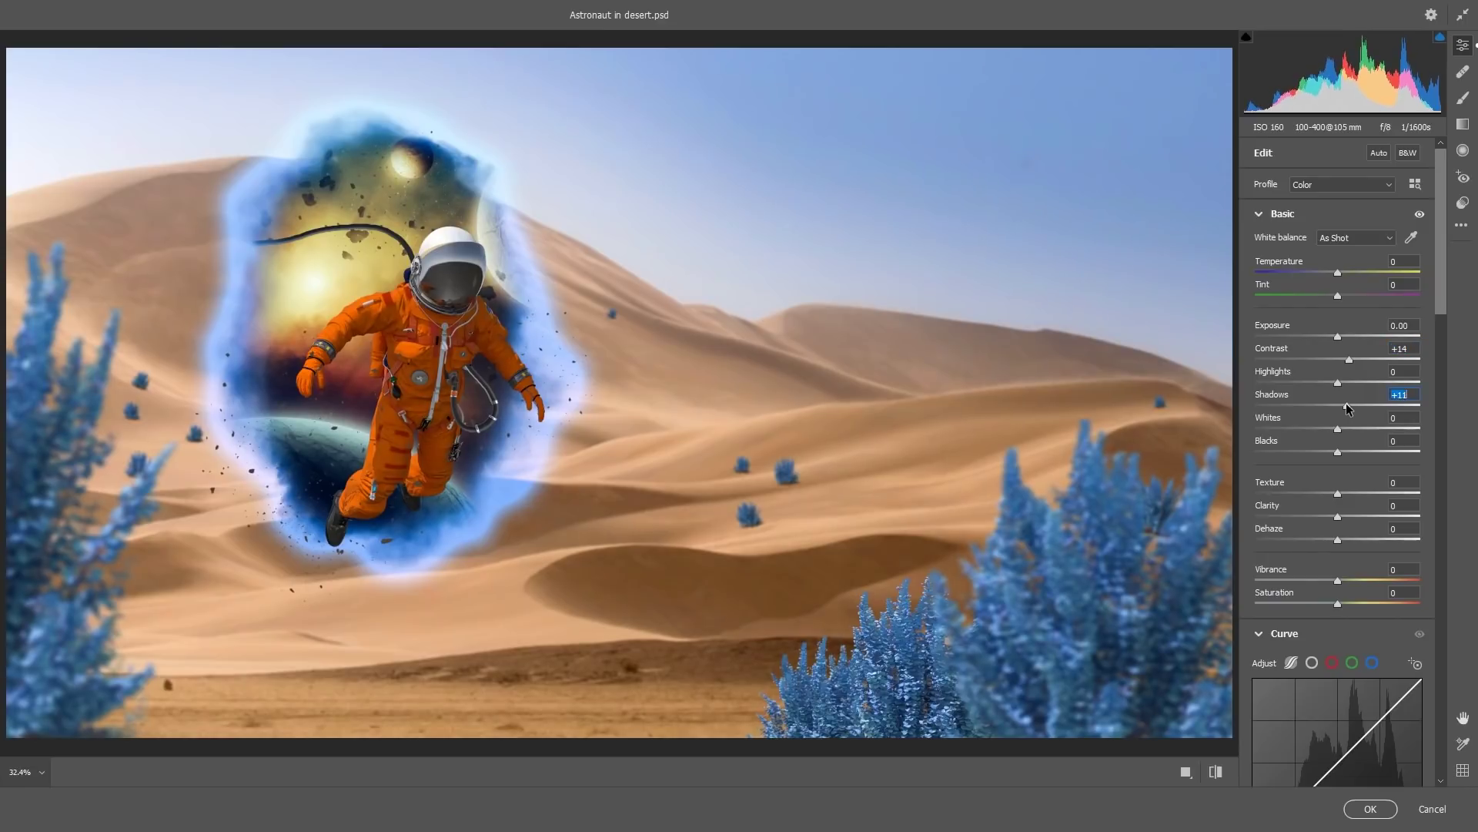
left_click_drag(1338, 515, 1313, 540)
left_click(1349, 515)
left_click_drag(1311, 544, 1343, 545)
double_click(1344, 542)
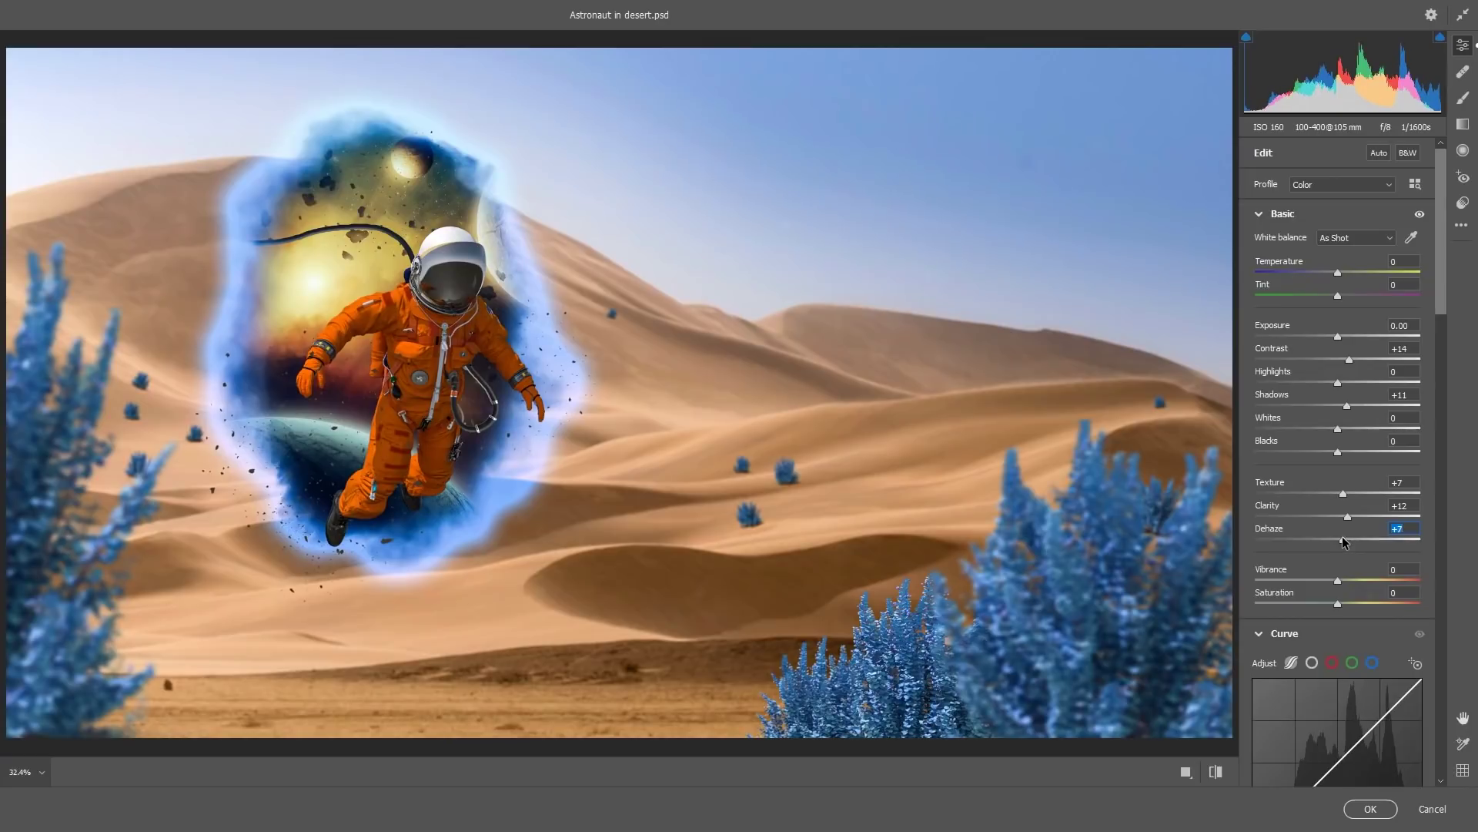
left_click_drag(1339, 603, 1348, 579)
Warm the image with Split Toning: shadows at hue 27, saturation 11, and highlights at hue 17, saturation 10.
left_click_drag(1442, 303, 1425, 571)
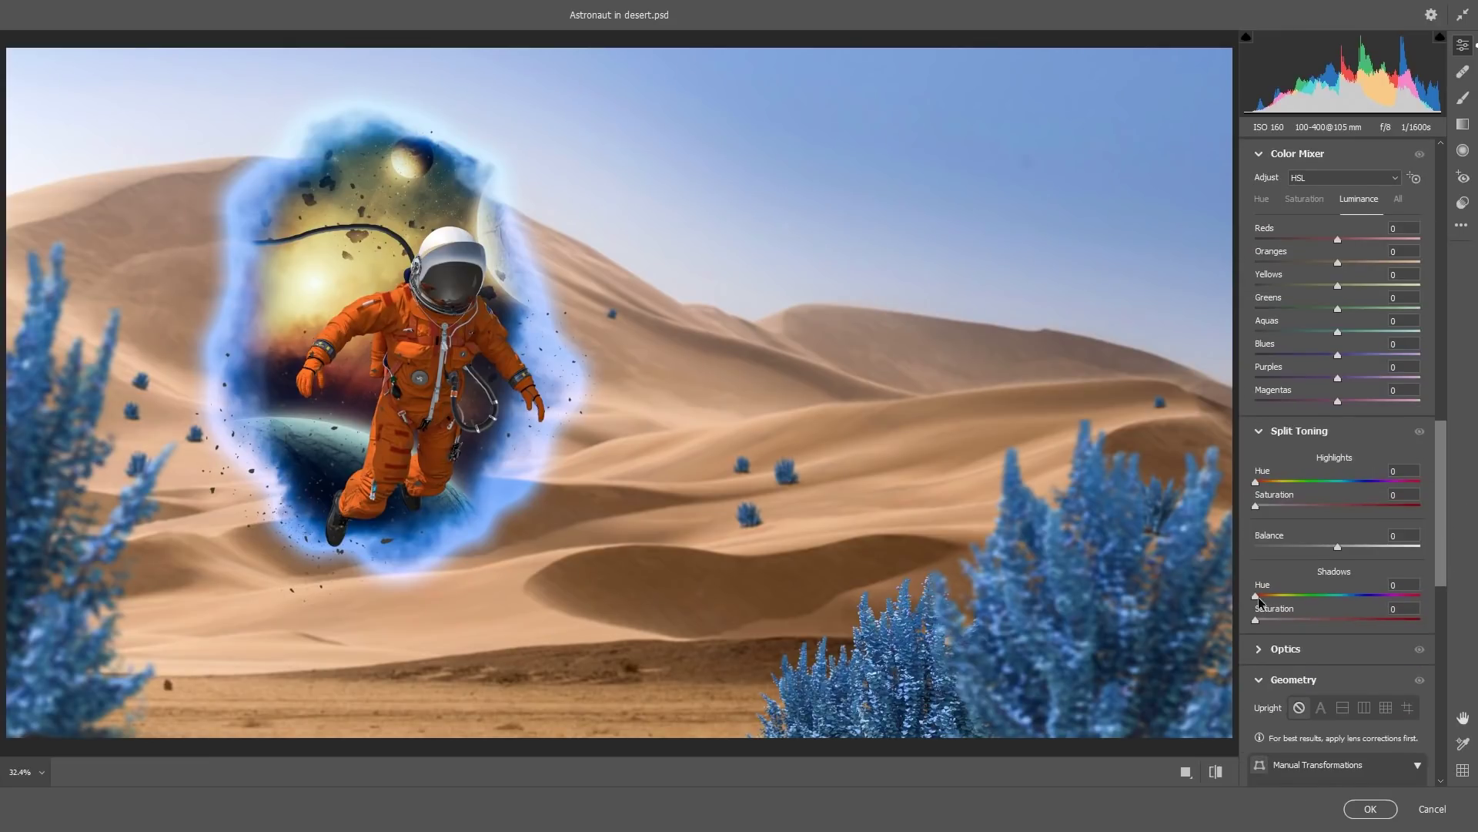
left_click_drag(1266, 595, 1273, 618)
left_click_drag(1255, 482, 1273, 504)
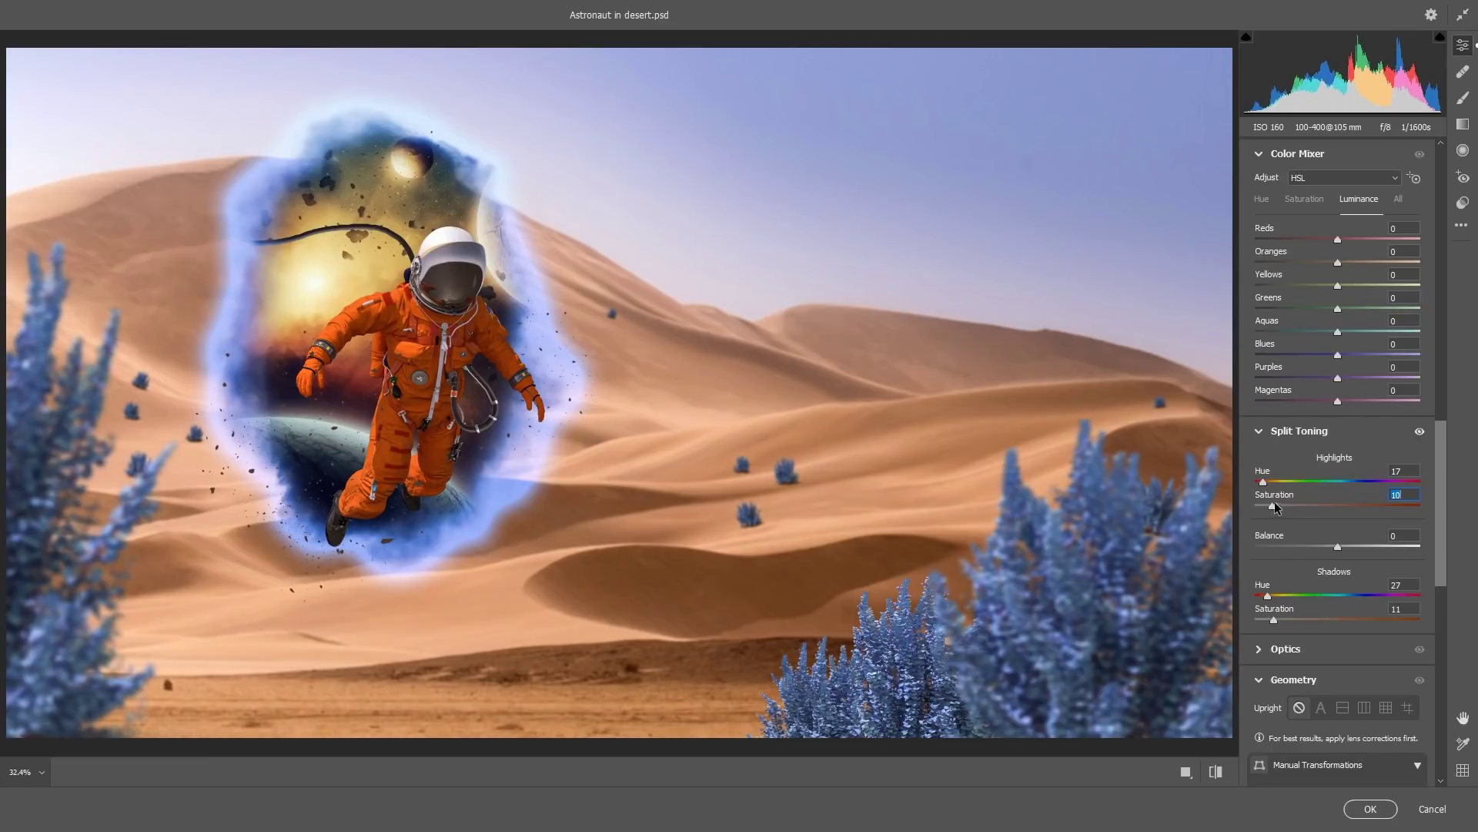
Calibrate the Red Primary to about hue +19, saturation -12, and the Blue Primary to hue -32, saturation -20.
left_click_drag(1440, 489, 1477, 726)
left_click_drag(1338, 597, 1351, 595)
mouse_move(1339, 746)
left_mouse_down()
mouse_move(1277, 741)
mouse_move(1313, 746)
mouse_move(1292, 773)
mouse_move(1274, 768)
mouse_move(1326, 769)
mouse_move(1311, 747)
left_mouse_up()
left_click_drag(1349, 596, 1328, 625)
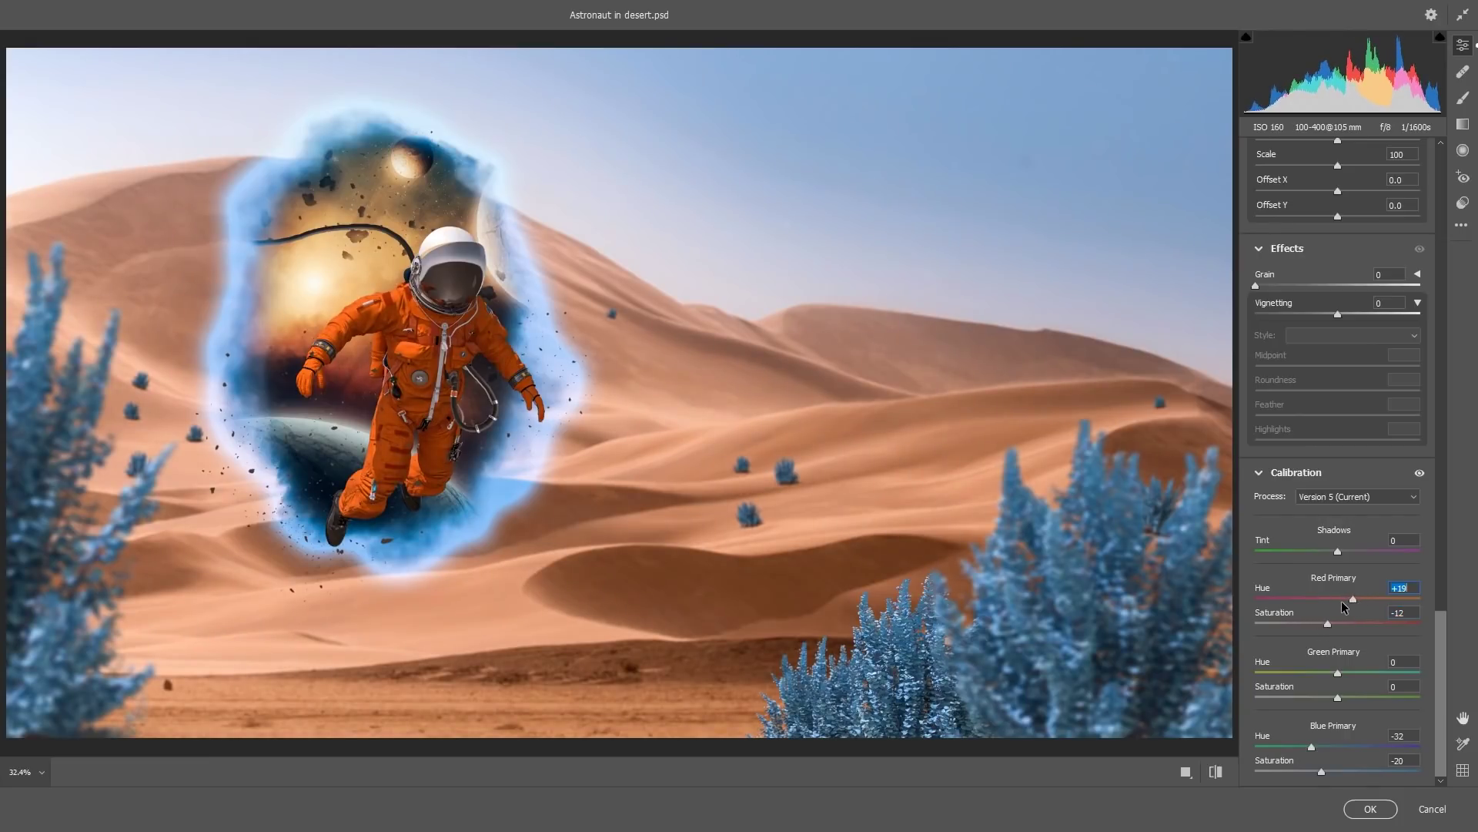
key("p")
key("p")
left_click_drag(1355, 598, 1352, 598)
left_click(1329, 625)
Add a vignette of -12 with a feather of 55 and apply the Camera Raw Filter.
scroll(1416, 507, "up", 5)
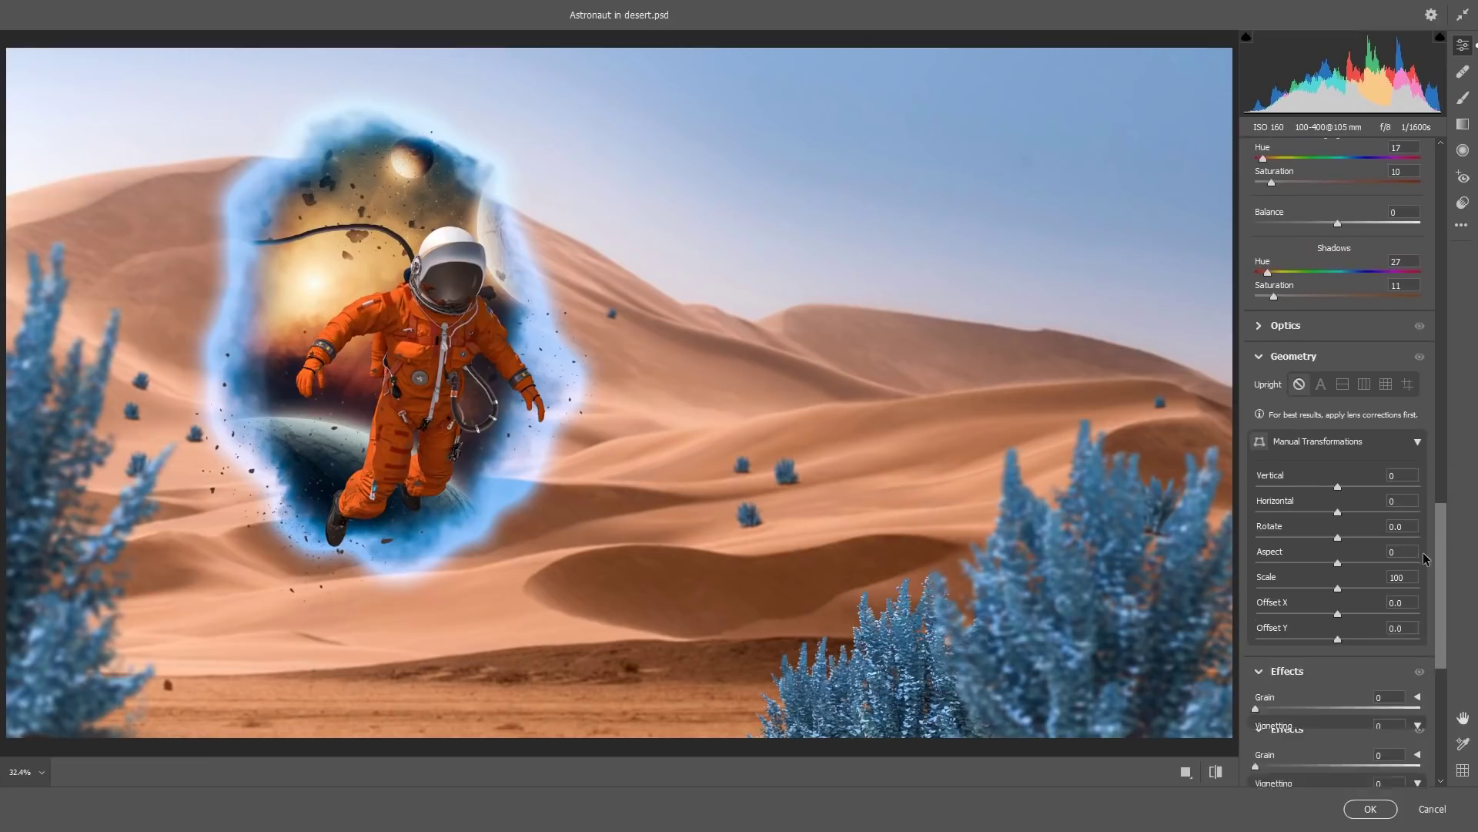
scroll(1422, 552, "down", 2)
left_click_drag(1338, 576, 1328, 575)
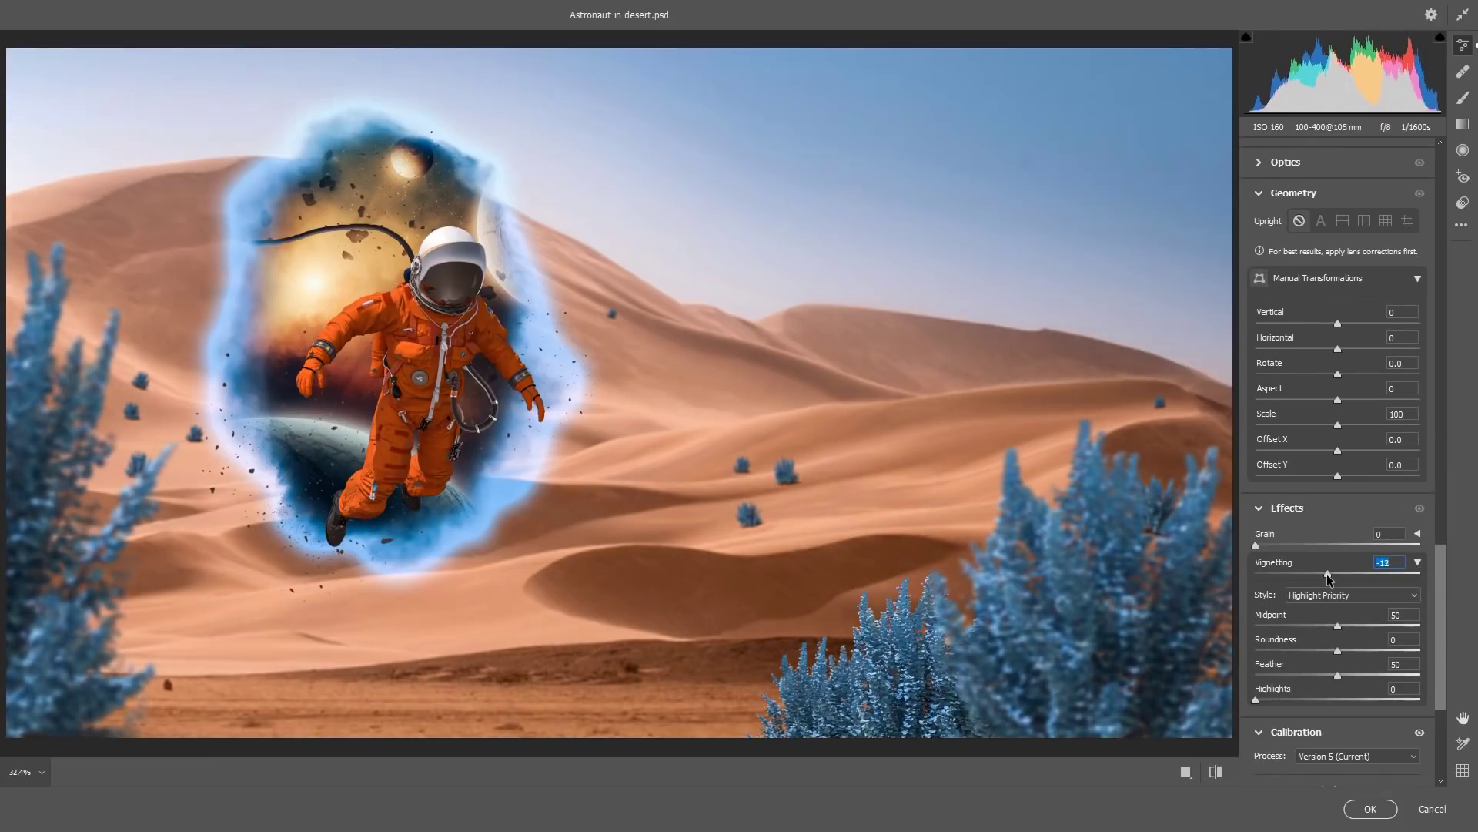
left_click_drag(1338, 675, 1347, 676)
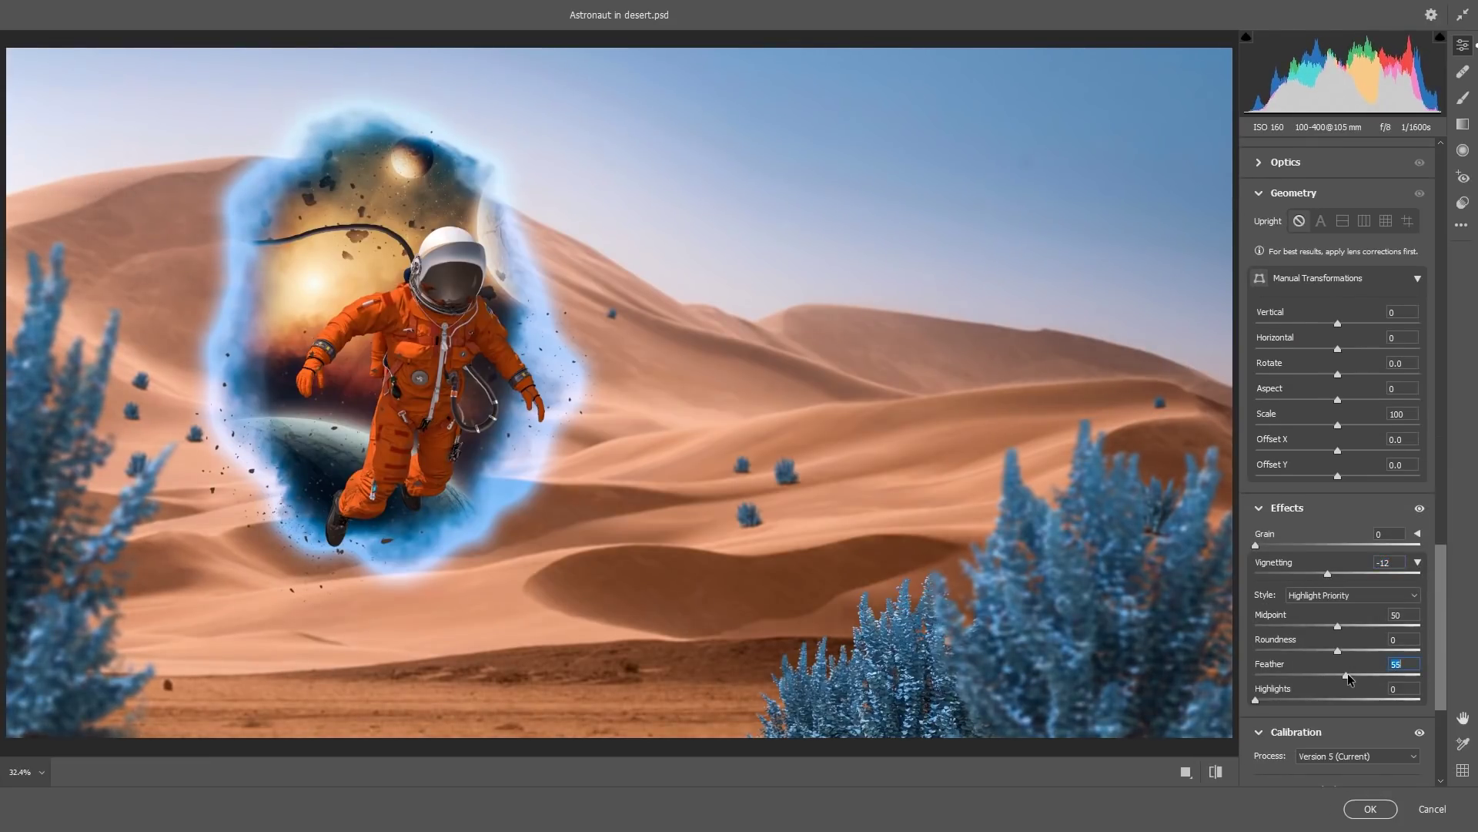
left_click(1327, 573)
left_click_drag(1443, 581, 1430, 176)
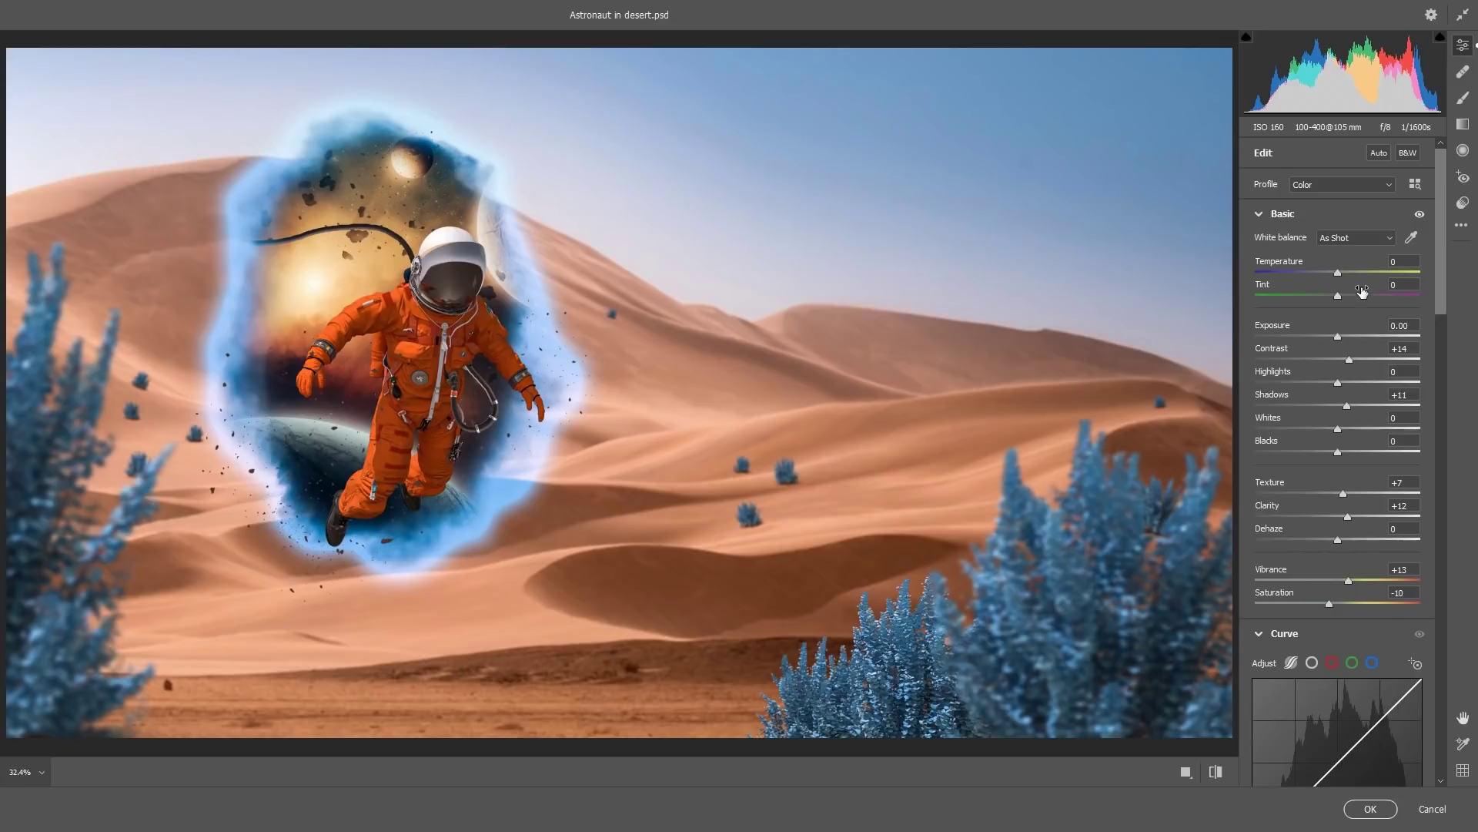
left_click(1371, 809)
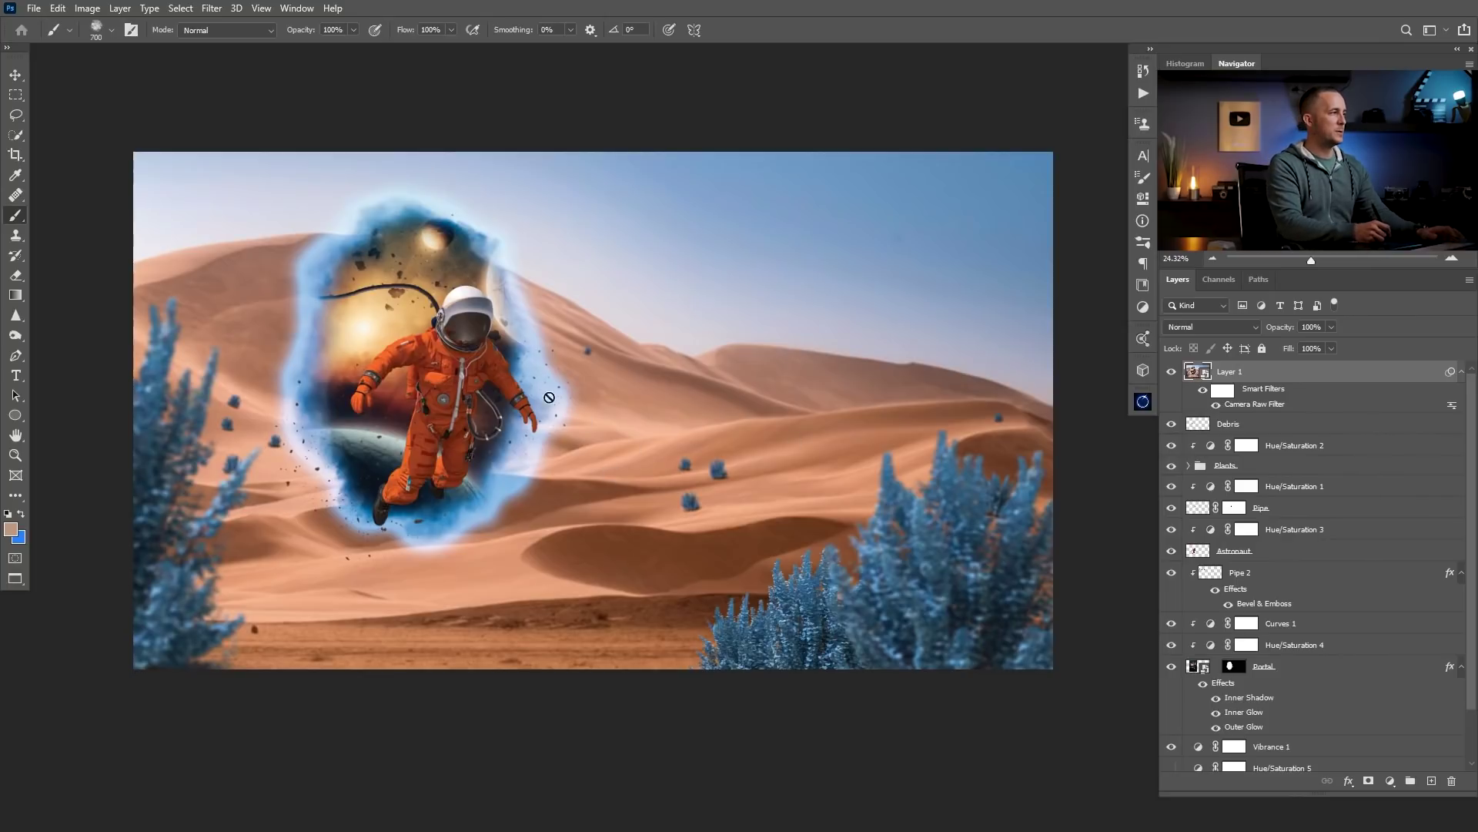
Switch to Boris FX Optics for the merged layer and apply the S_LightLeak filter from the Light category.
left_click(212, 8)
mouse_move(322, 333)
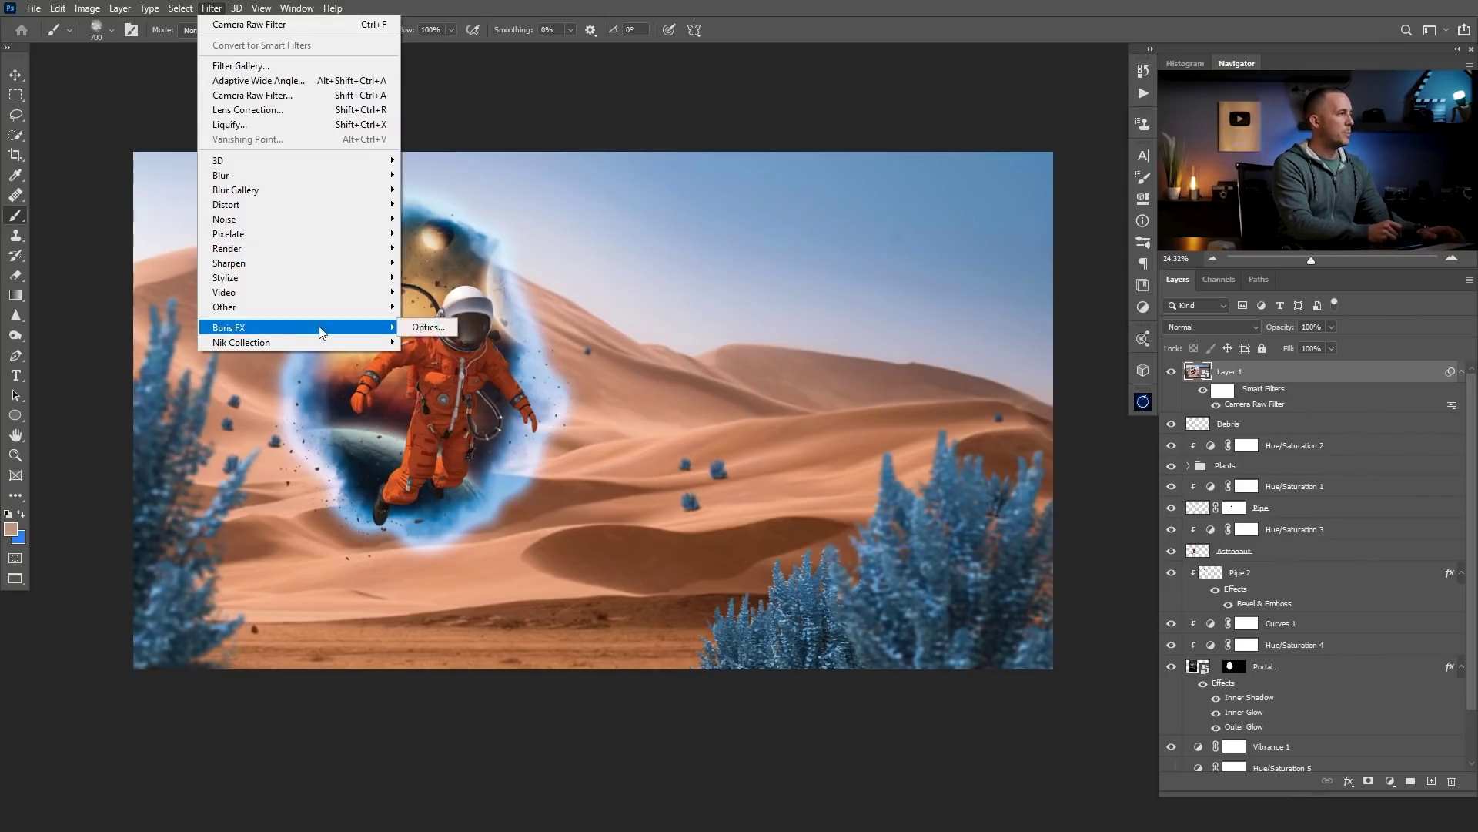
key("Escape")
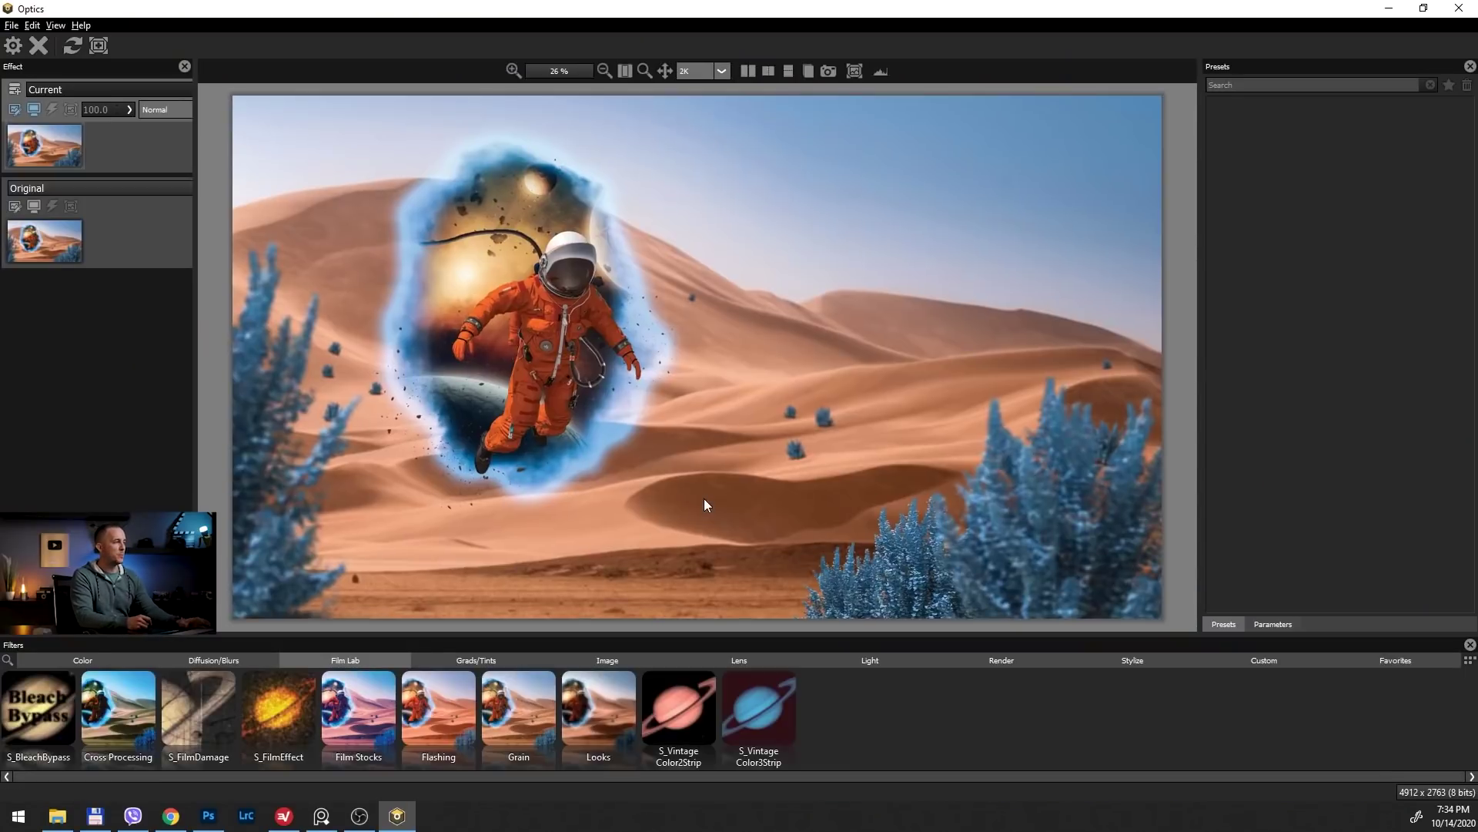
left_click(882, 661)
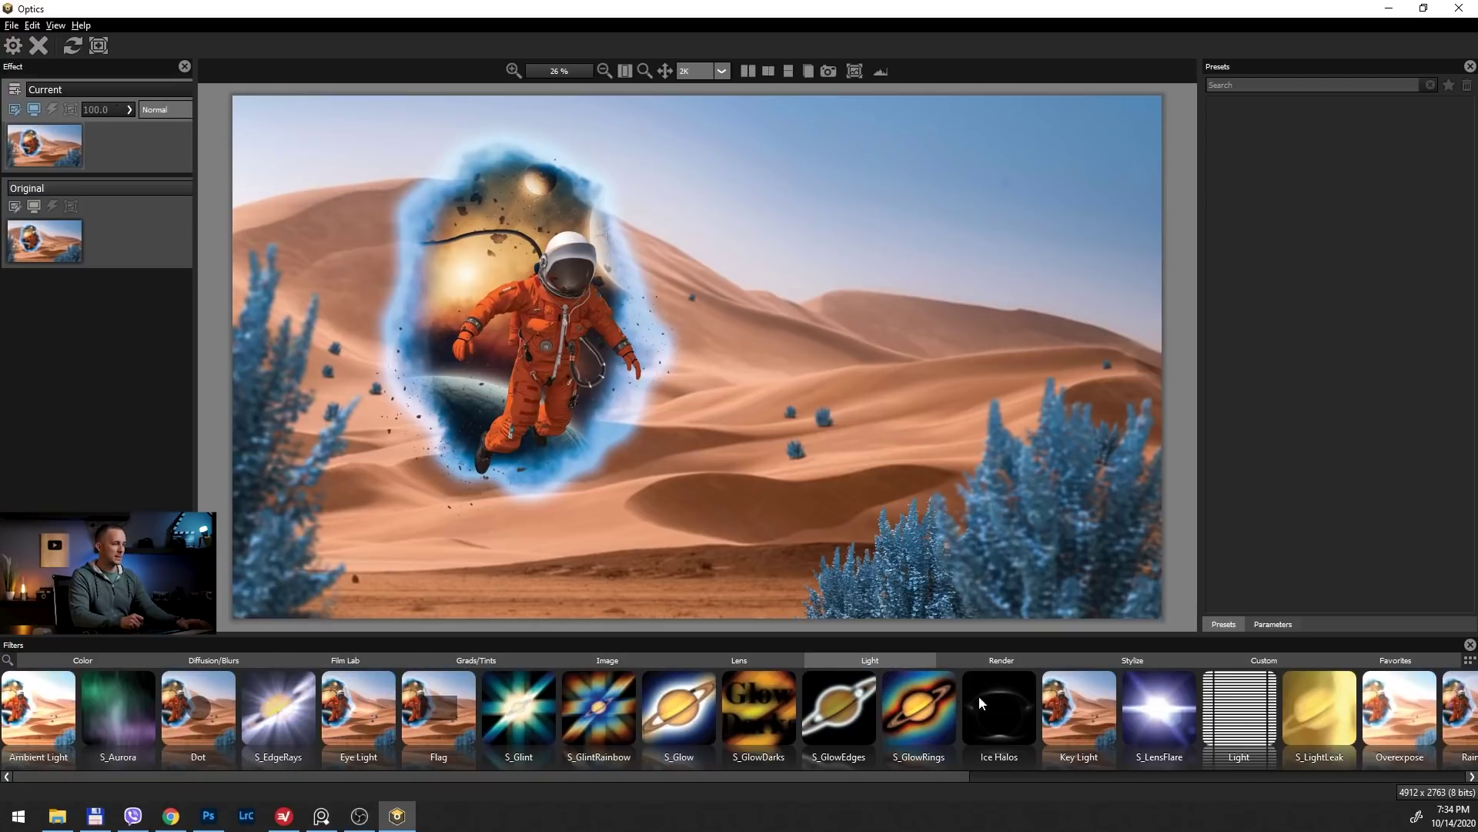
left_click(1311, 705)
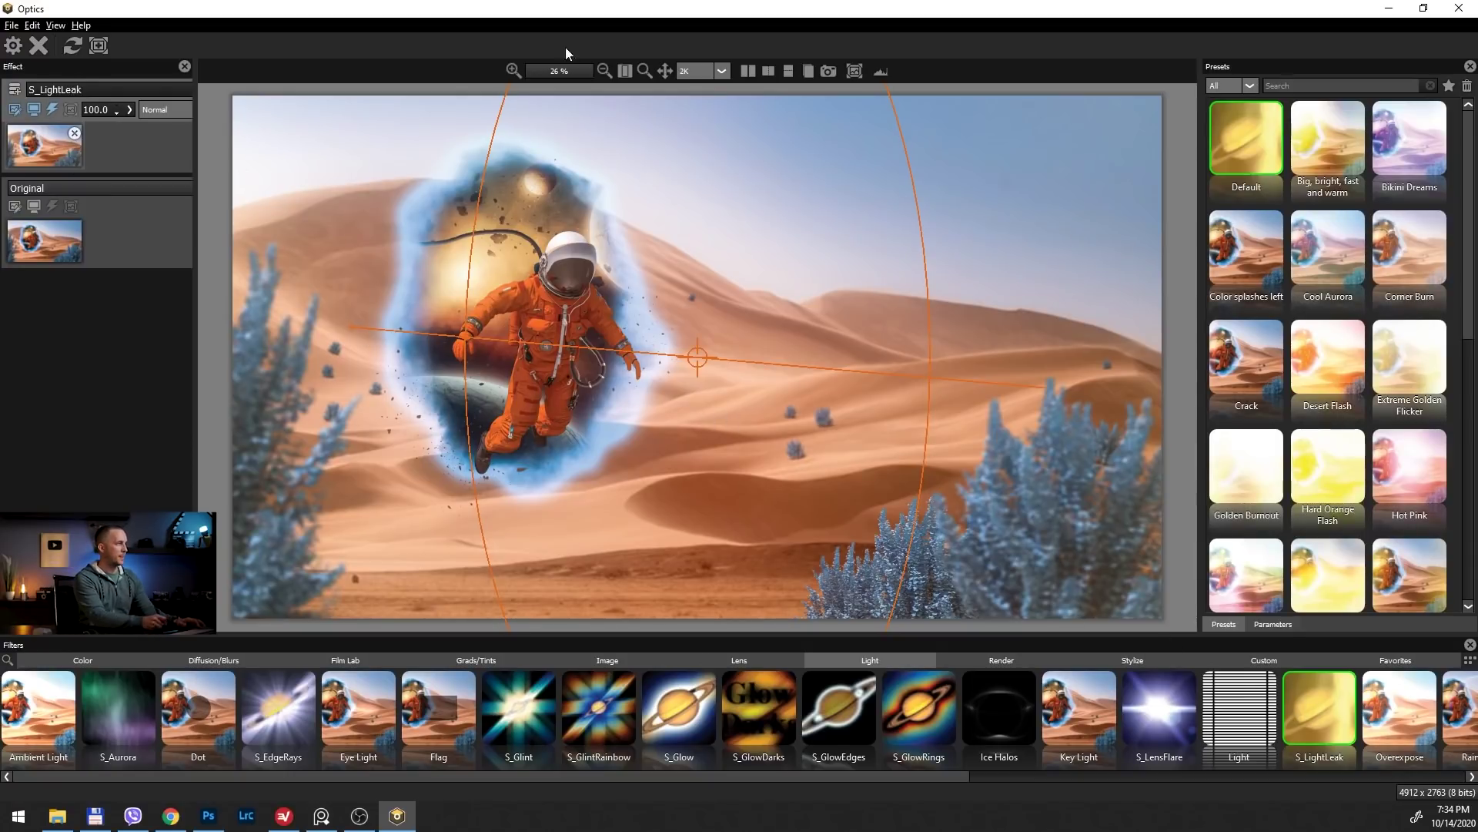
Compare the light leak with the original in side-by-side and split views.
left_click(748, 70)
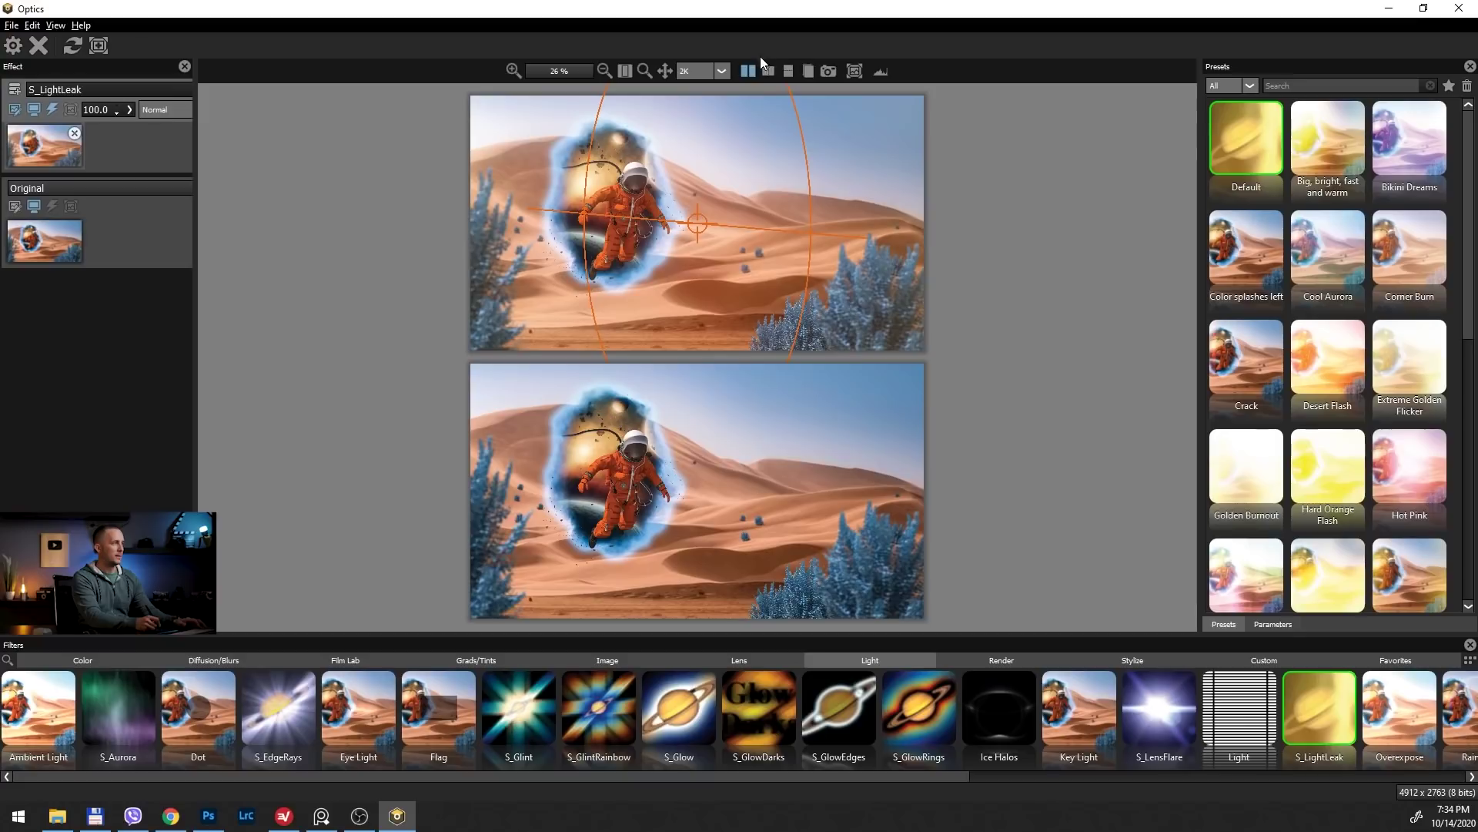
left_click(788, 70)
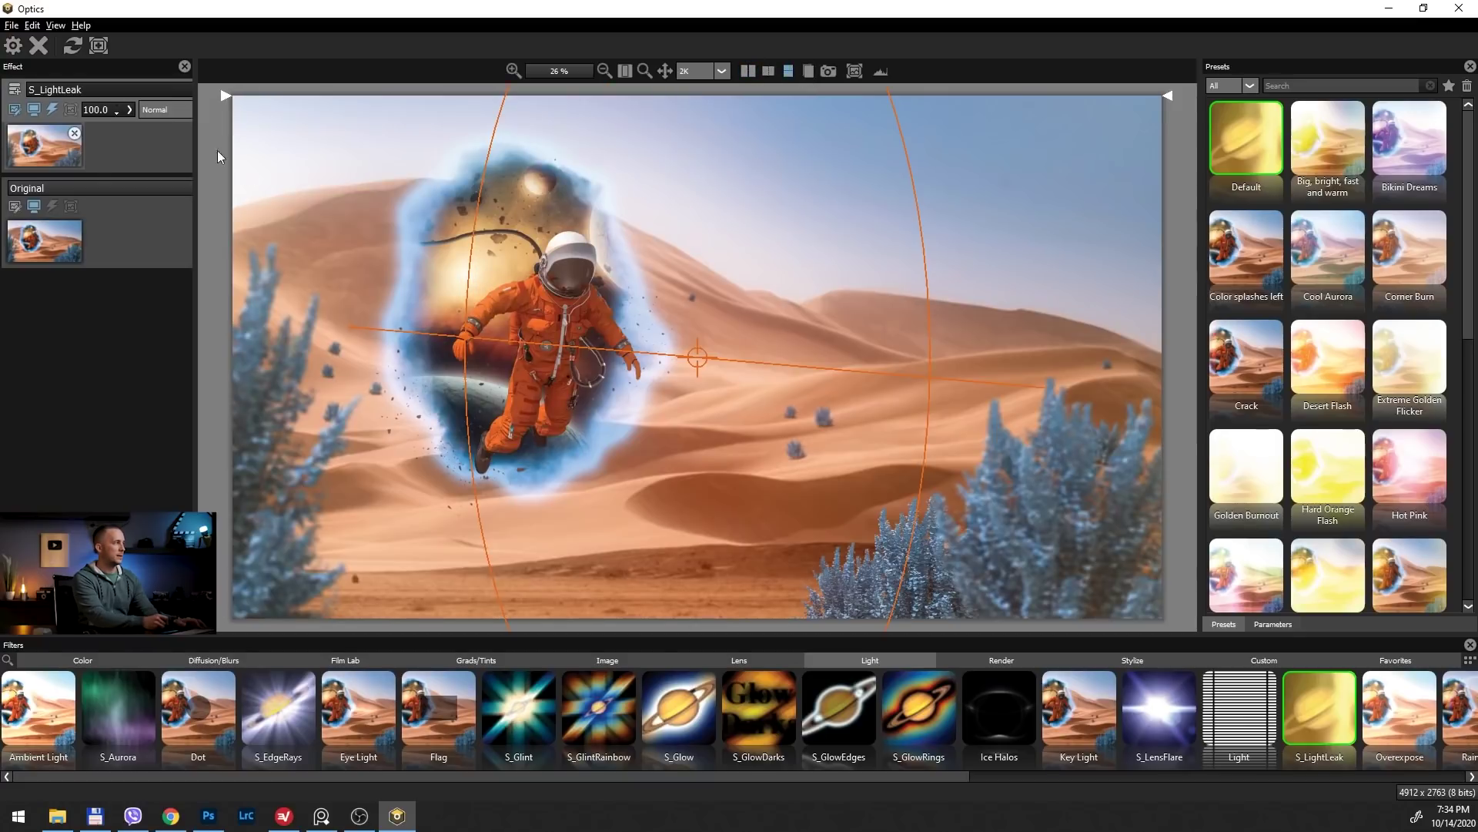
left_click_drag(225, 92, 223, 168)
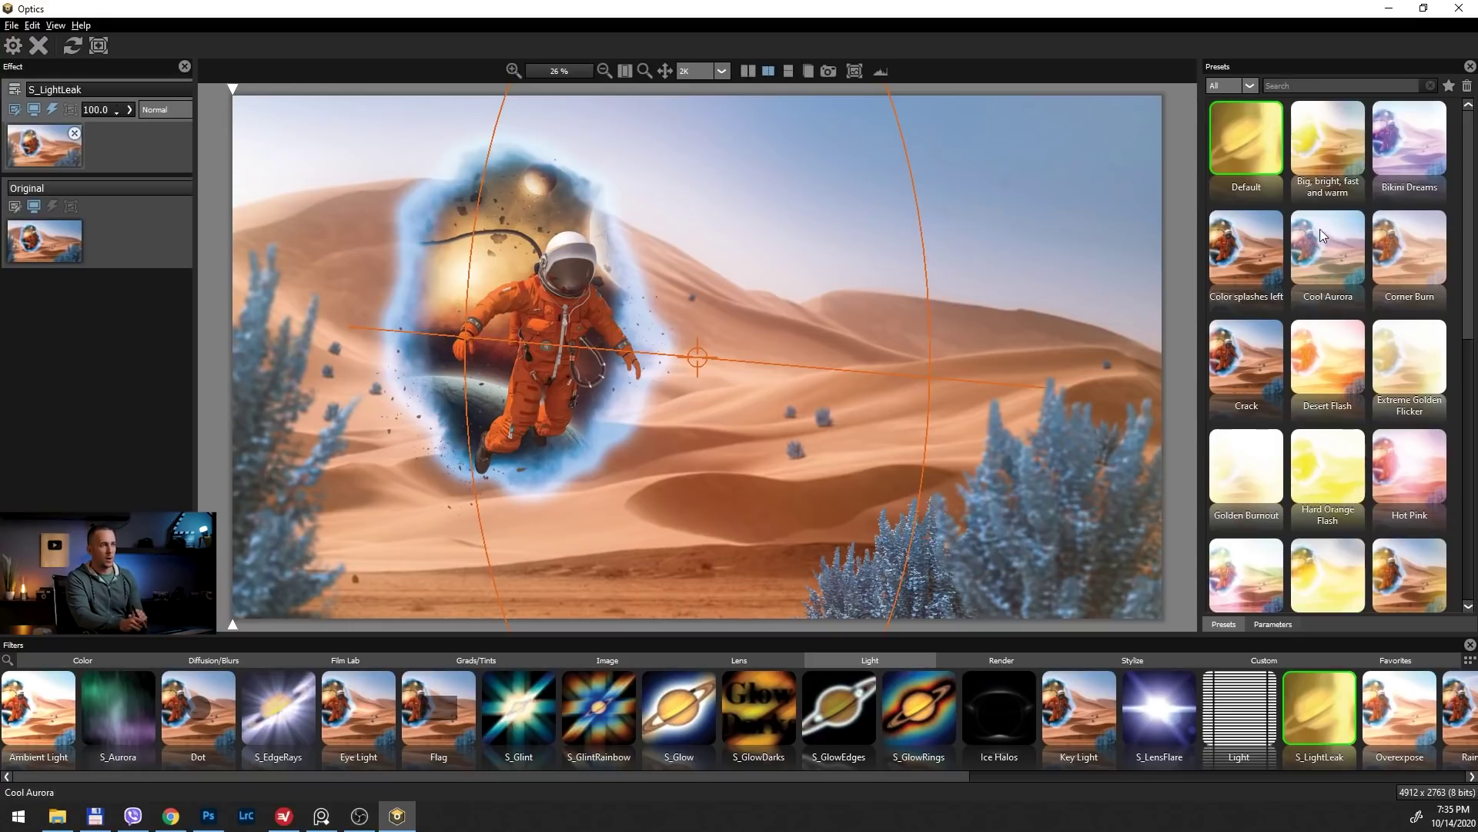
Try the light leak presets Cool Aurora, Color splashes left, Corner Burn and Soft Blue, comparing the result with the original.
left_click(1324, 257)
left_click(1251, 258)
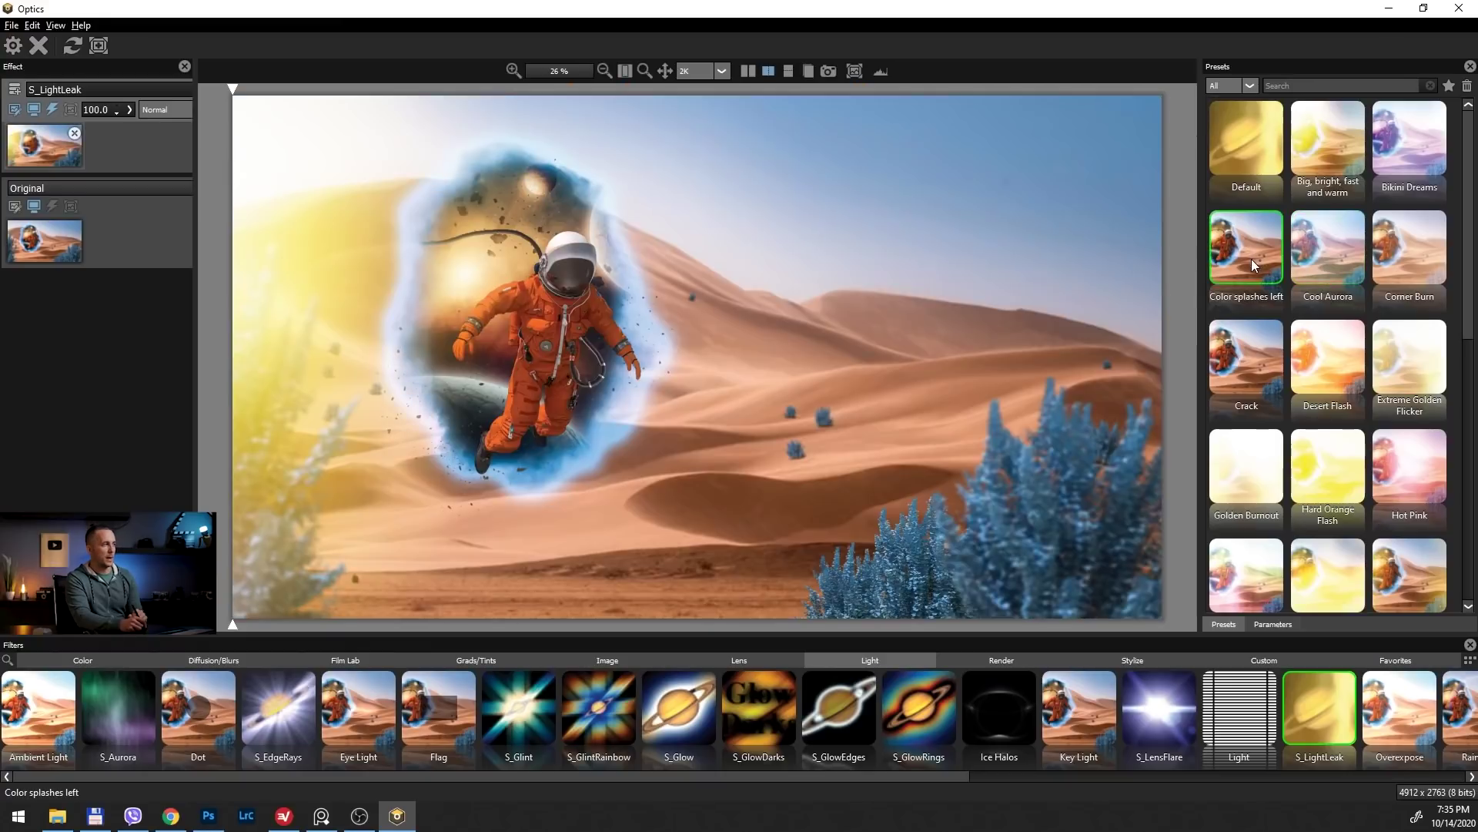
left_click(1401, 248)
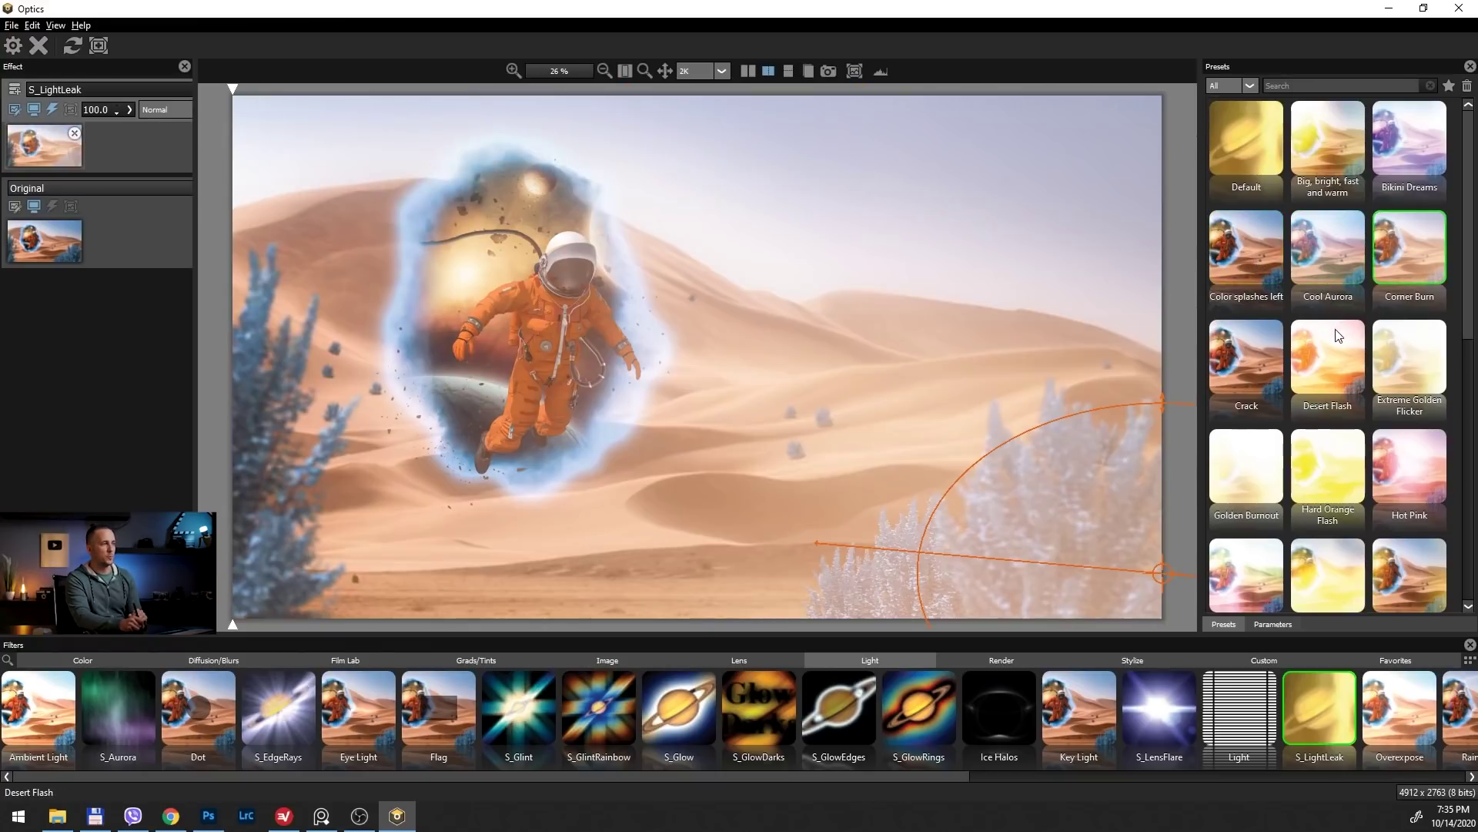
left_click_drag(1155, 574, 1014, 313)
left_click_drag(1470, 246, 1474, 530)
left_click(1420, 384)
left_click(1244, 452)
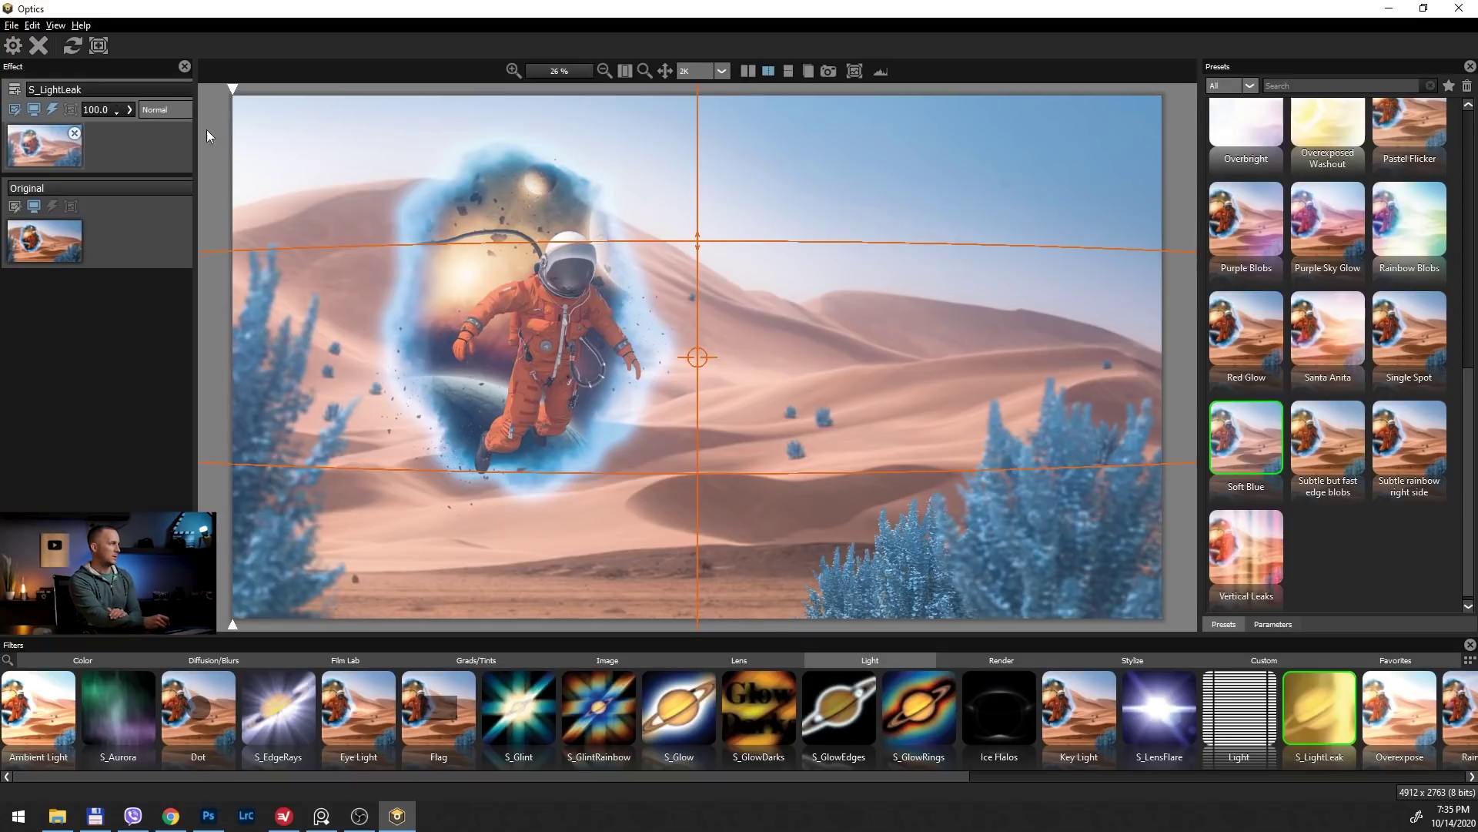
mouse_move(233, 88)
left_mouse_down()
mouse_move(250, 281)
mouse_move(344, 598)
mouse_move(269, 432)
mouse_move(231, 204)
mouse_move(254, 100)
mouse_move(583, 72)
mouse_move(1040, 77)
mouse_move(231, 100)
left_mouse_up()
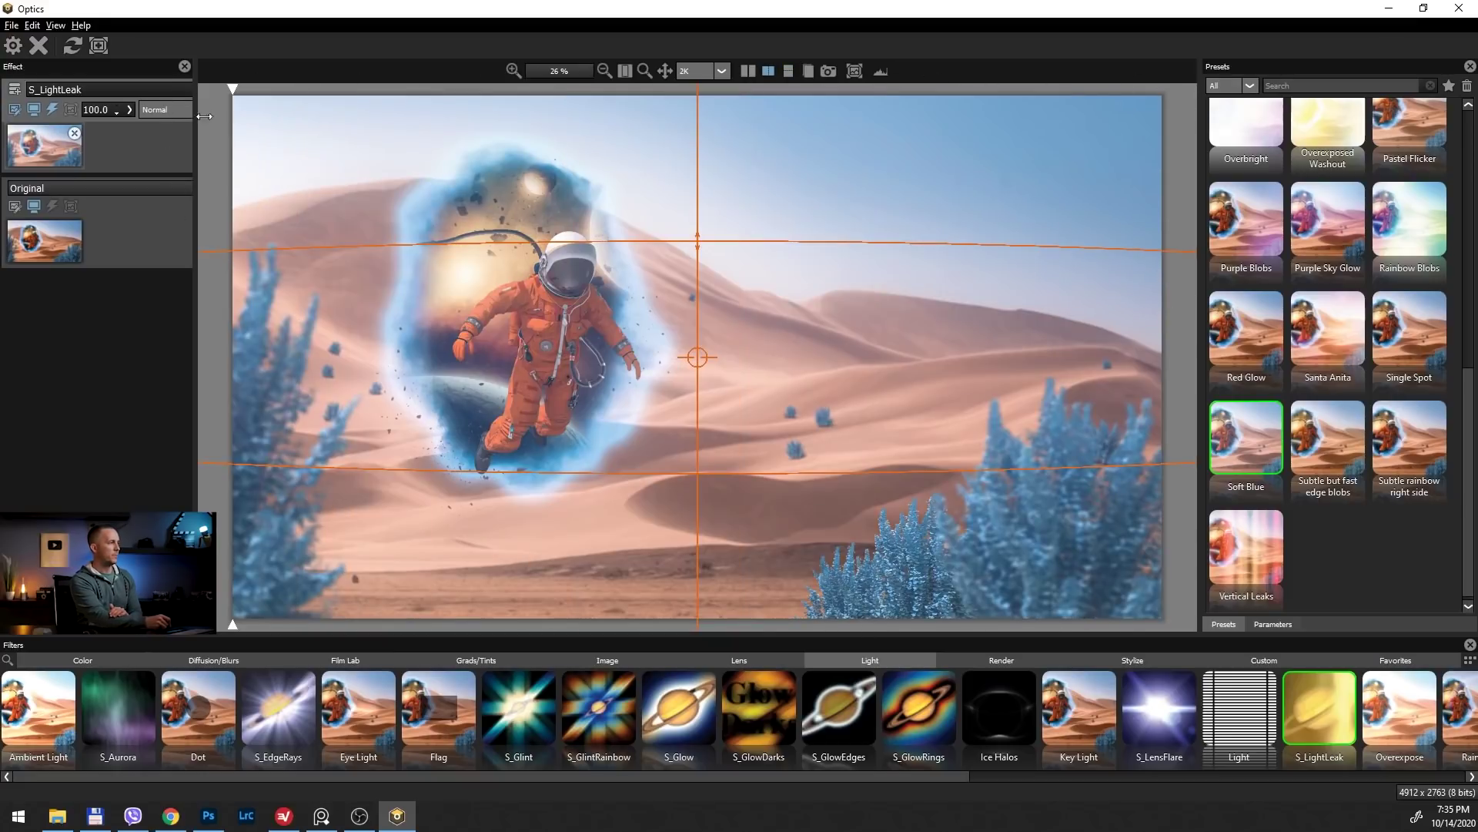
Try the Corner Burn, Cool Aurora and Bikini Dreams presets, return to Default and compare it with the original.
scroll(1471, 370, "up", 2)
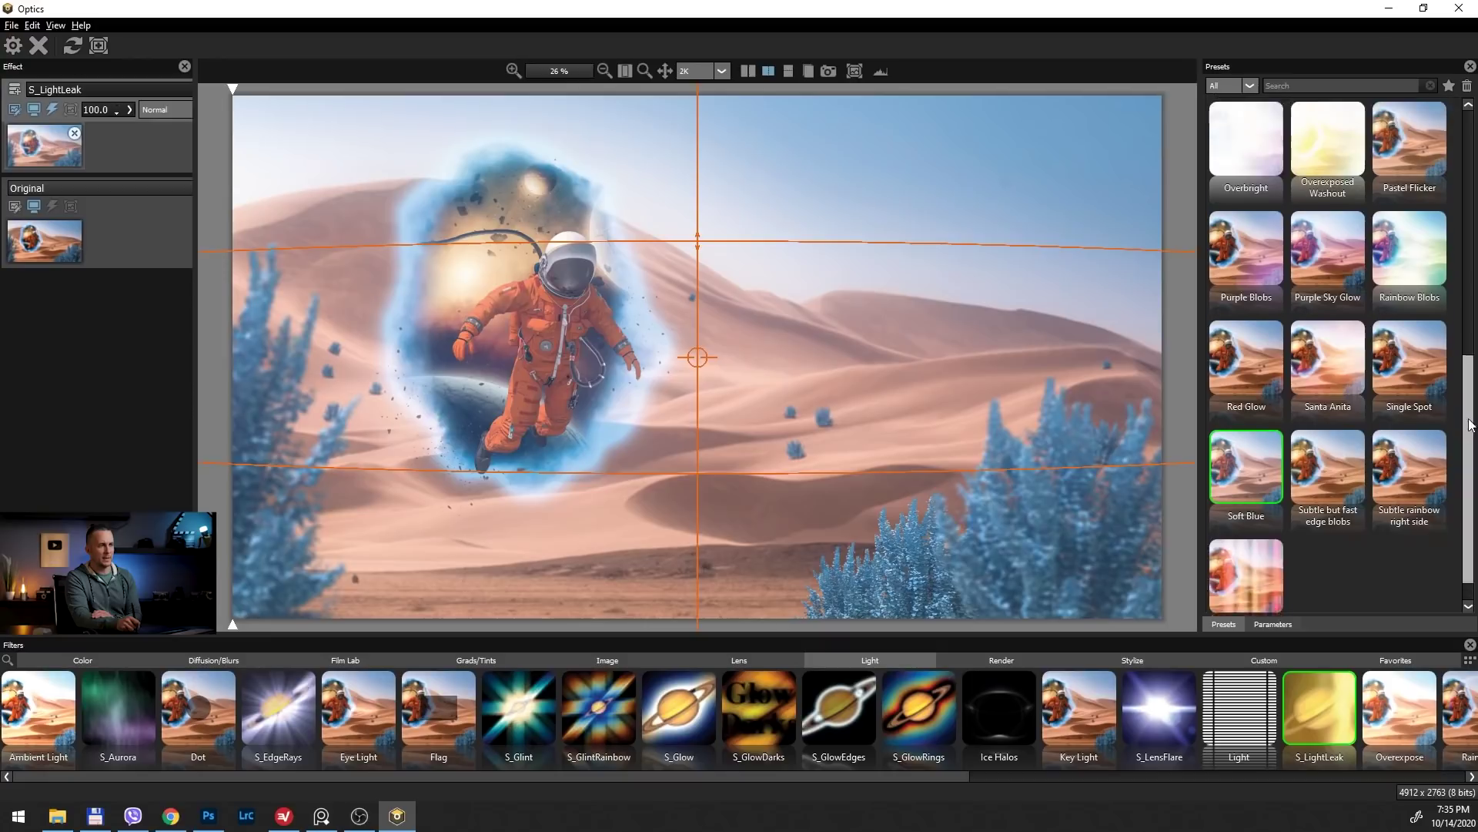
left_click_drag(1472, 376, 1466, 181)
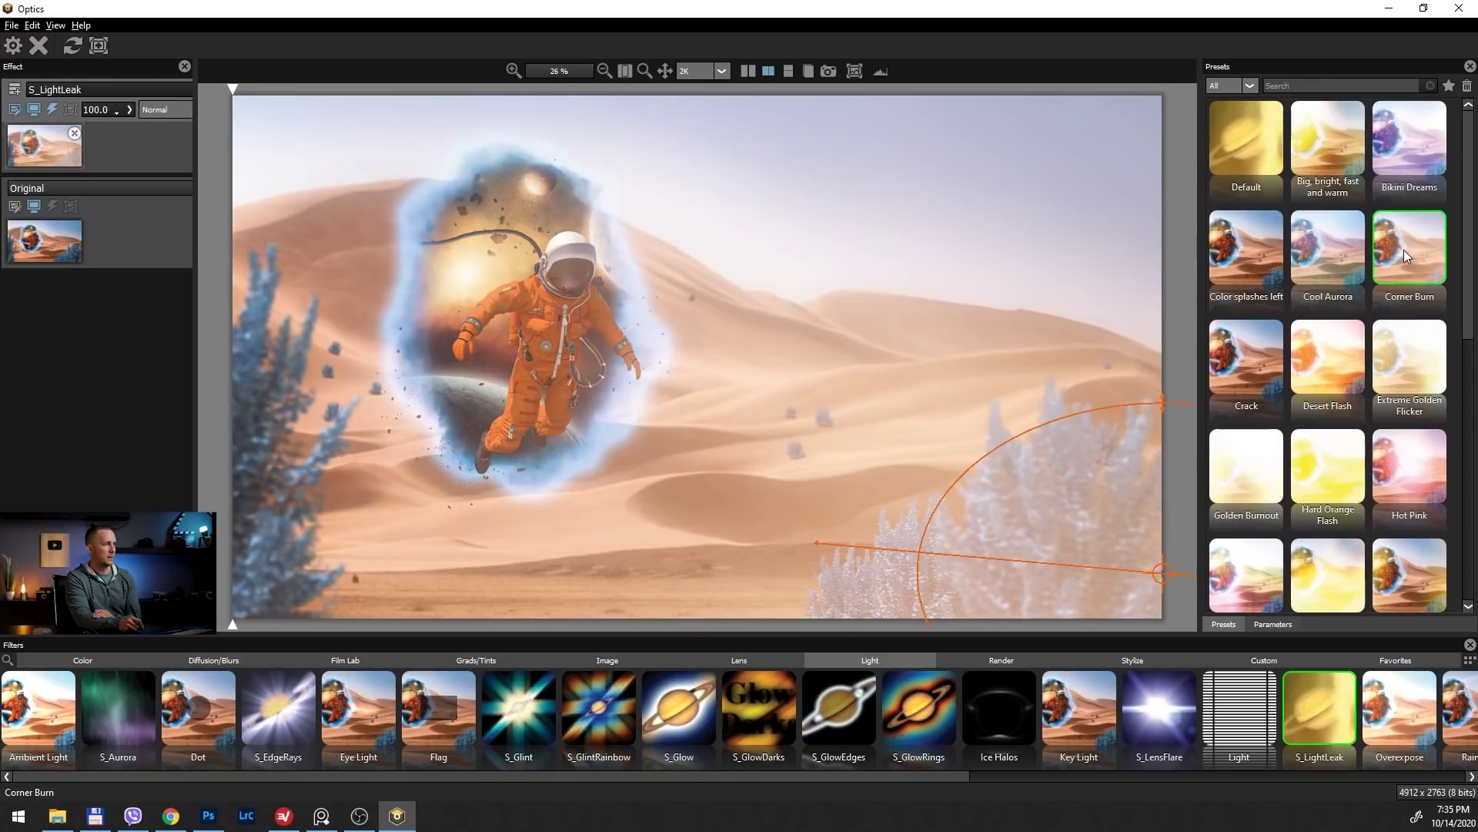
left_click(1323, 246)
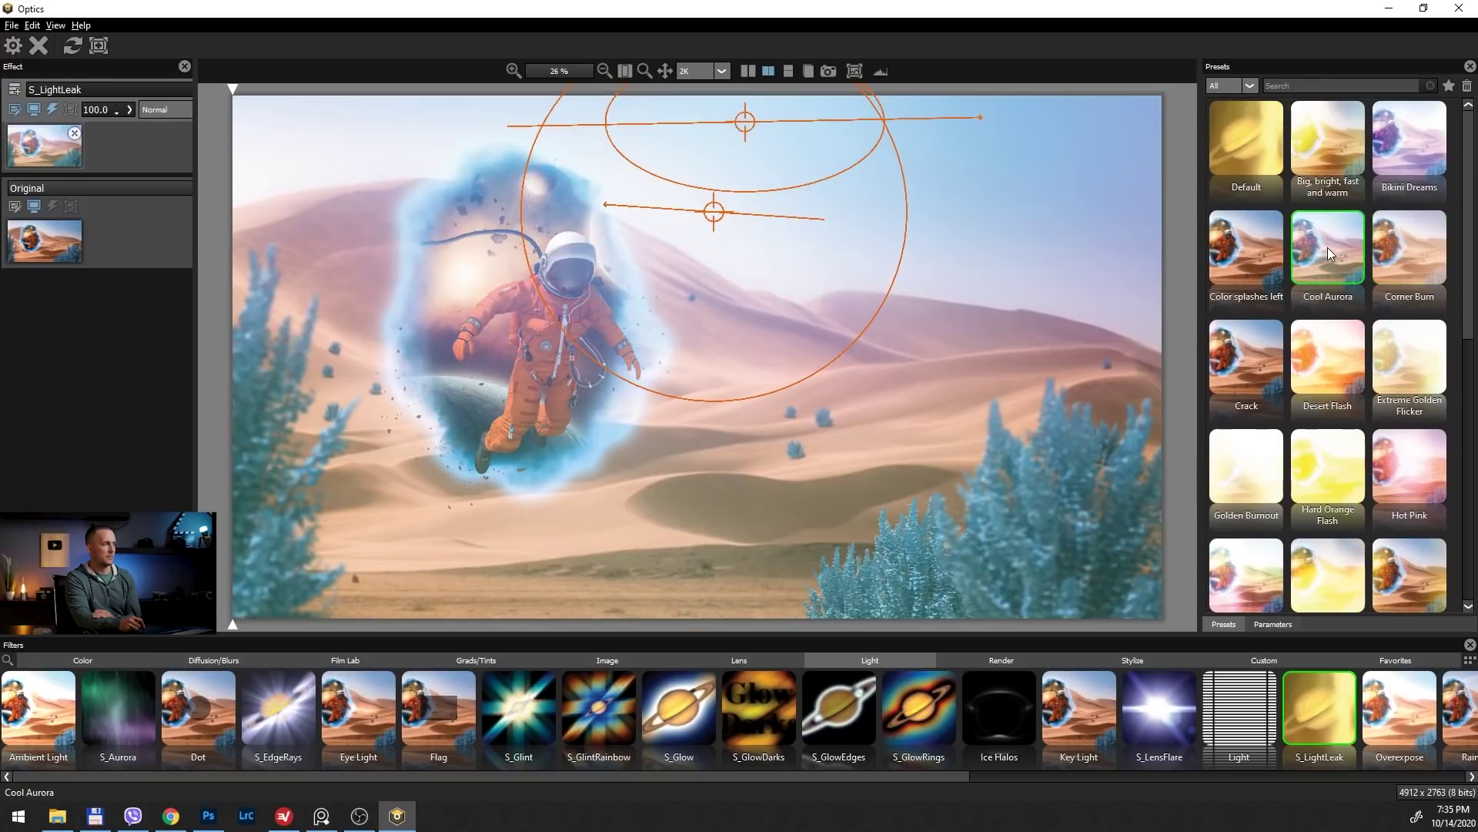
left_click(1405, 155)
left_click(1282, 150)
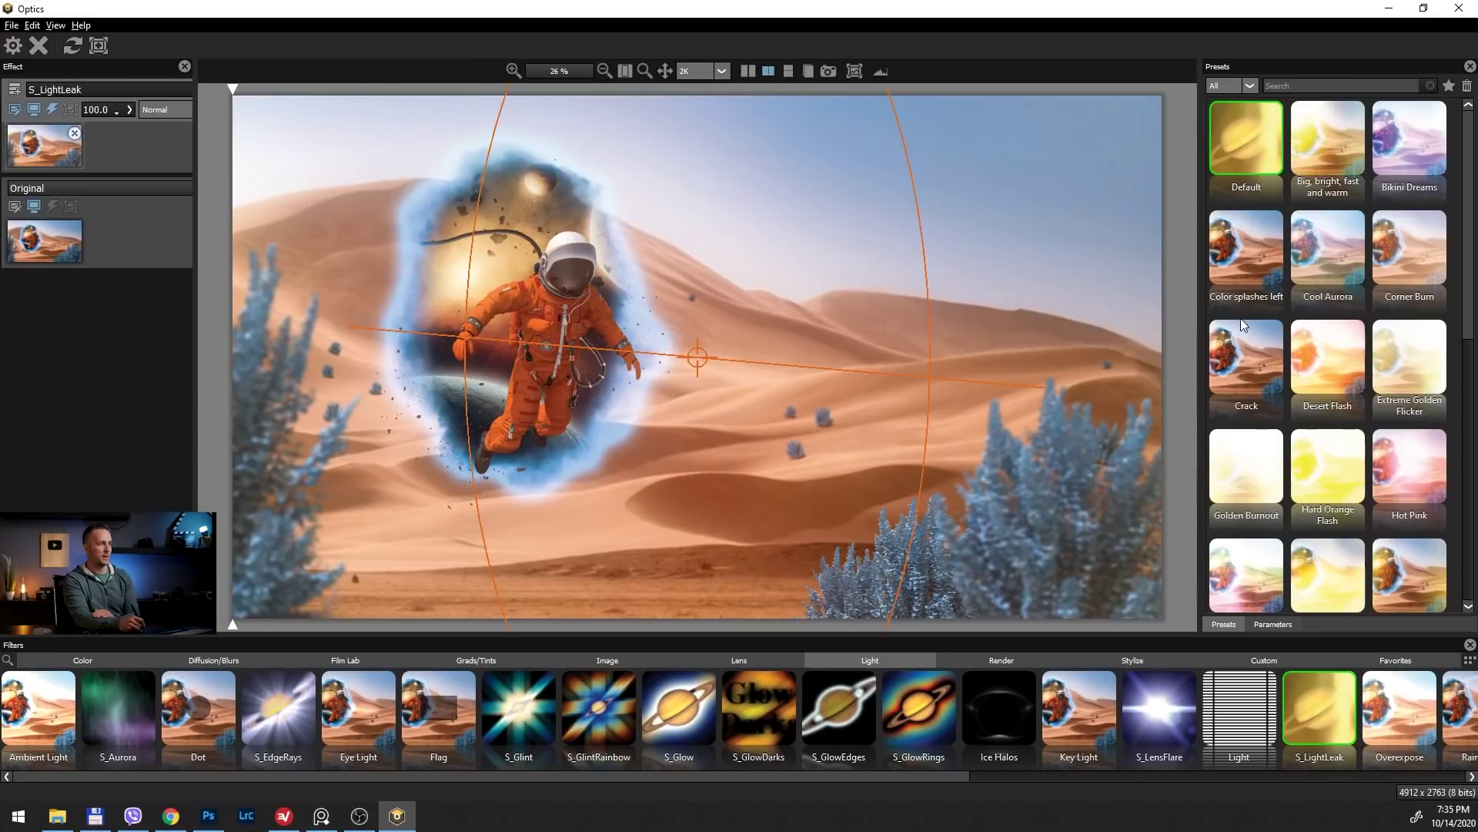
left_click(1275, 623)
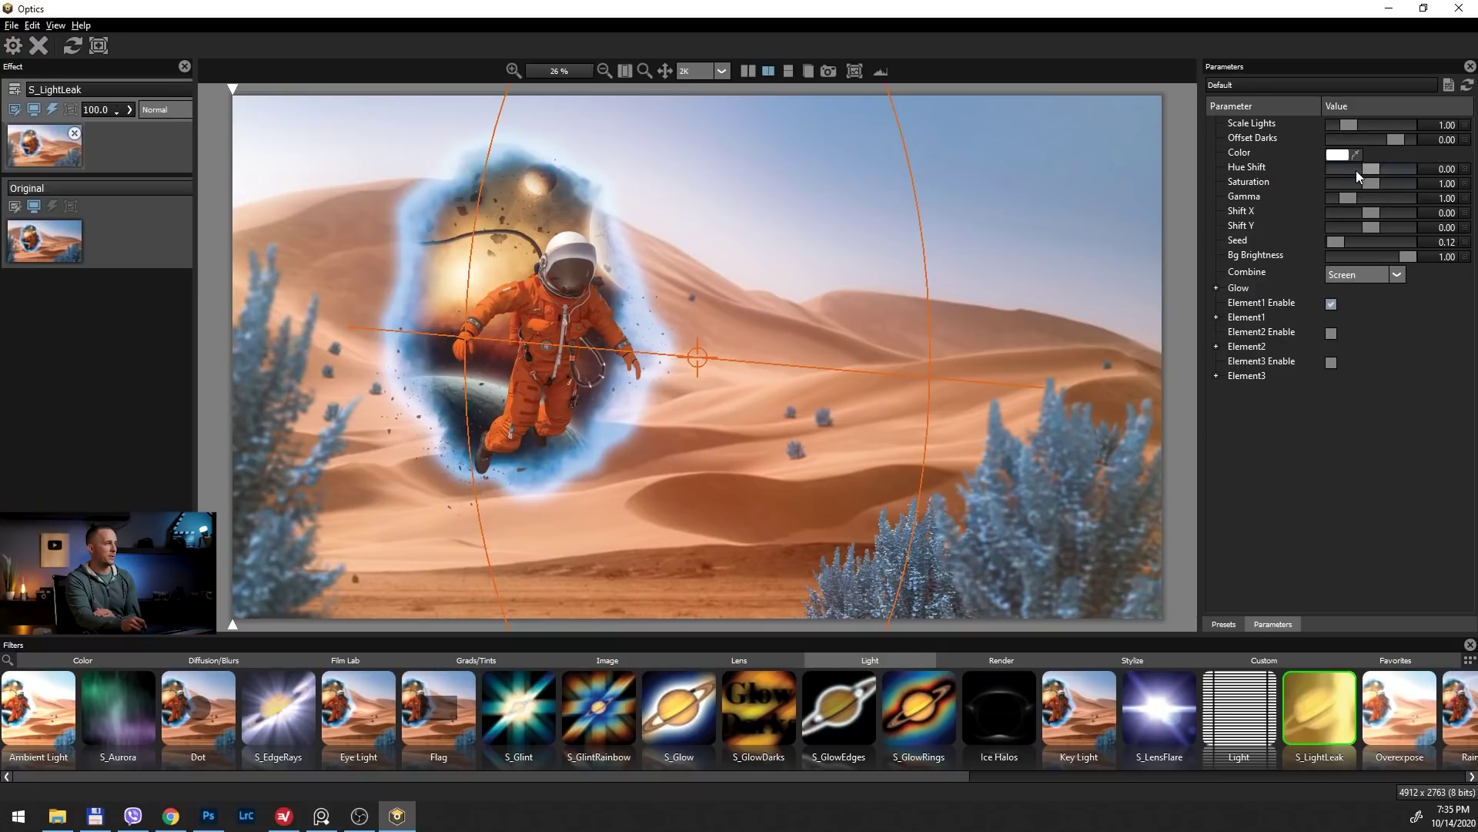
left_click_drag(228, 87, 197, 60)
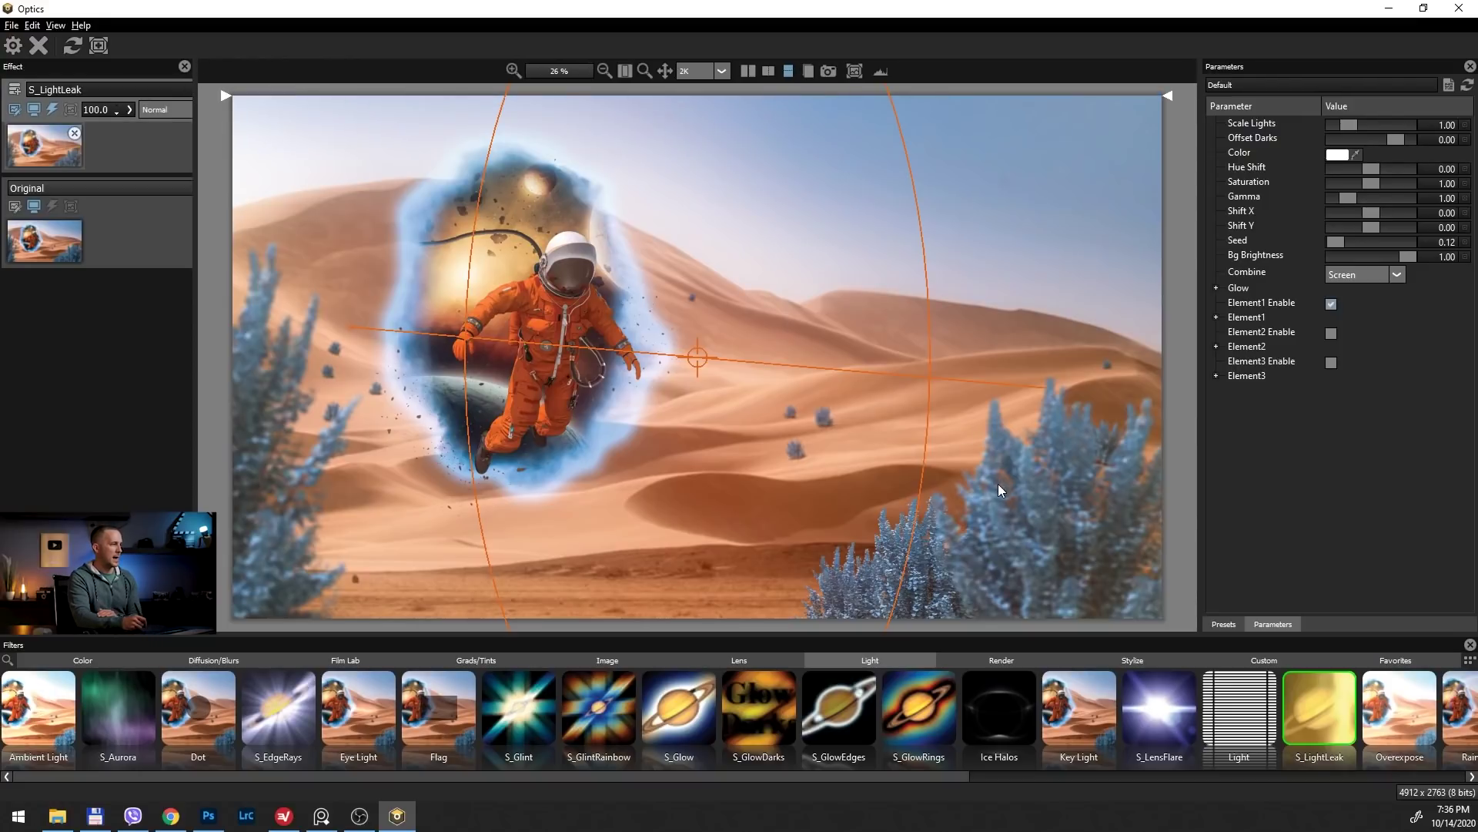
Add a new effect layer above S_LightLeak and apply the Film Stocks filter from the Film Lab category.
left_click(15, 89)
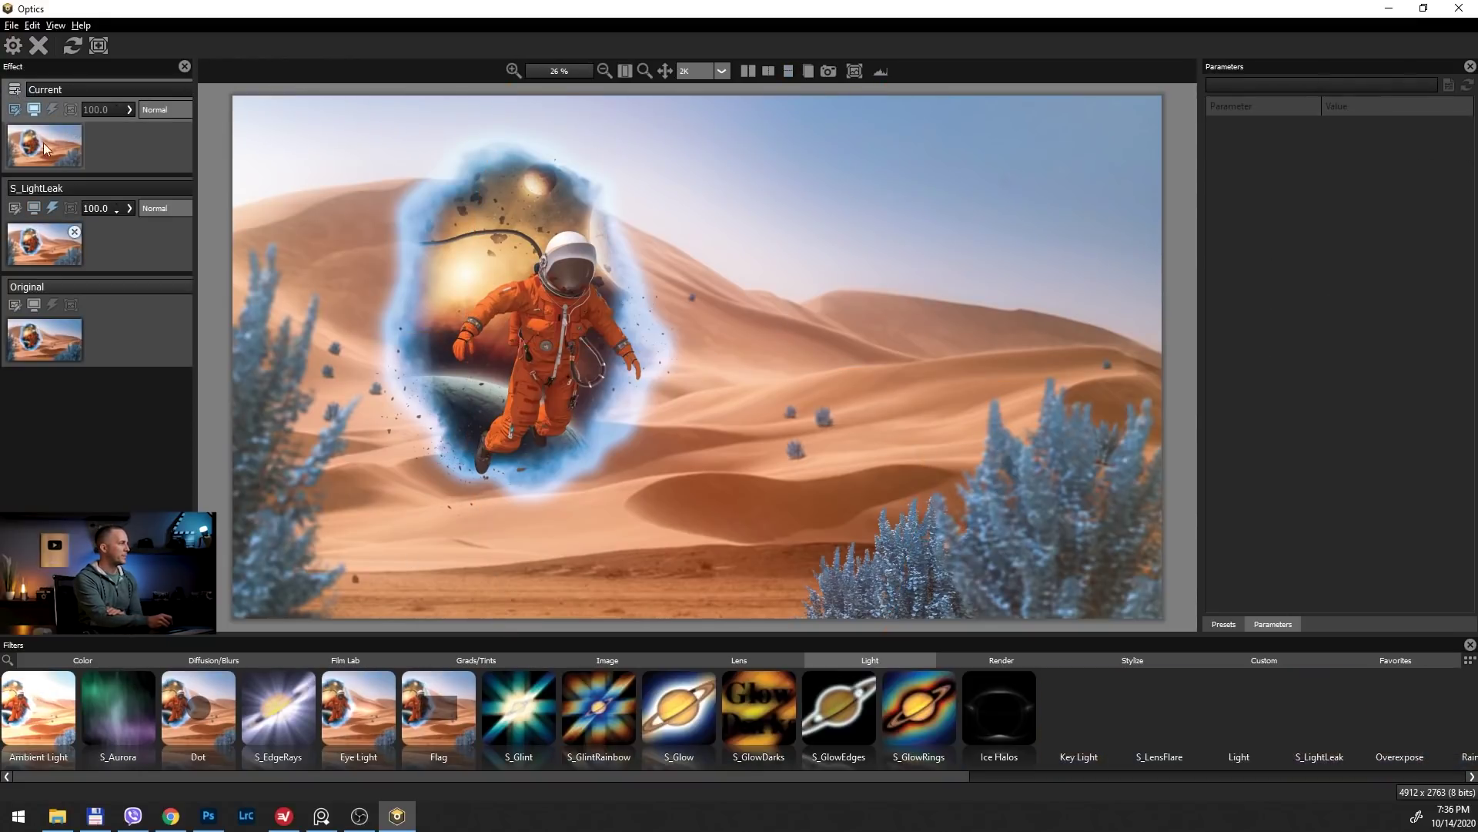
left_click(391, 664)
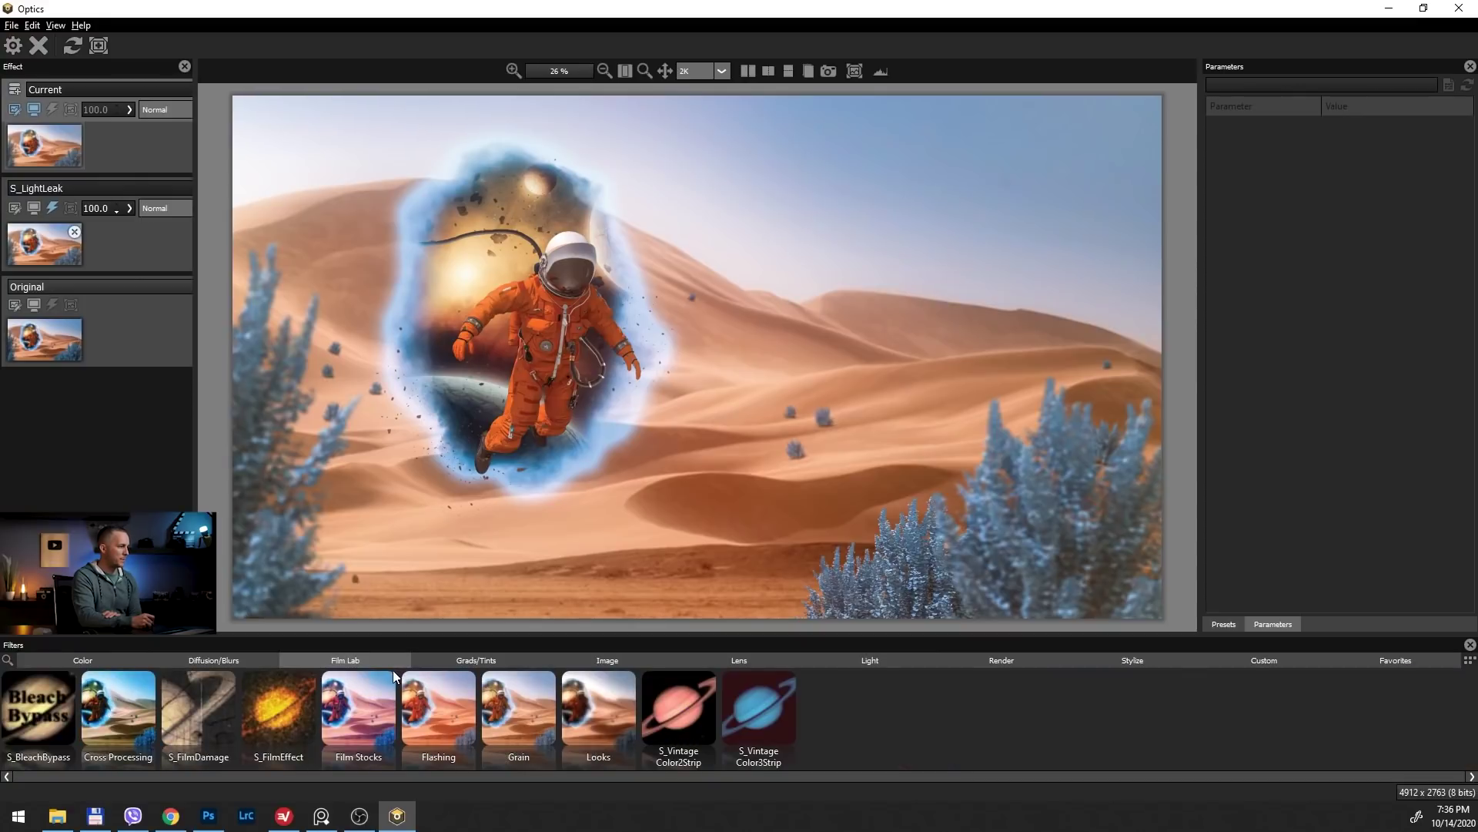
left_click(366, 723)
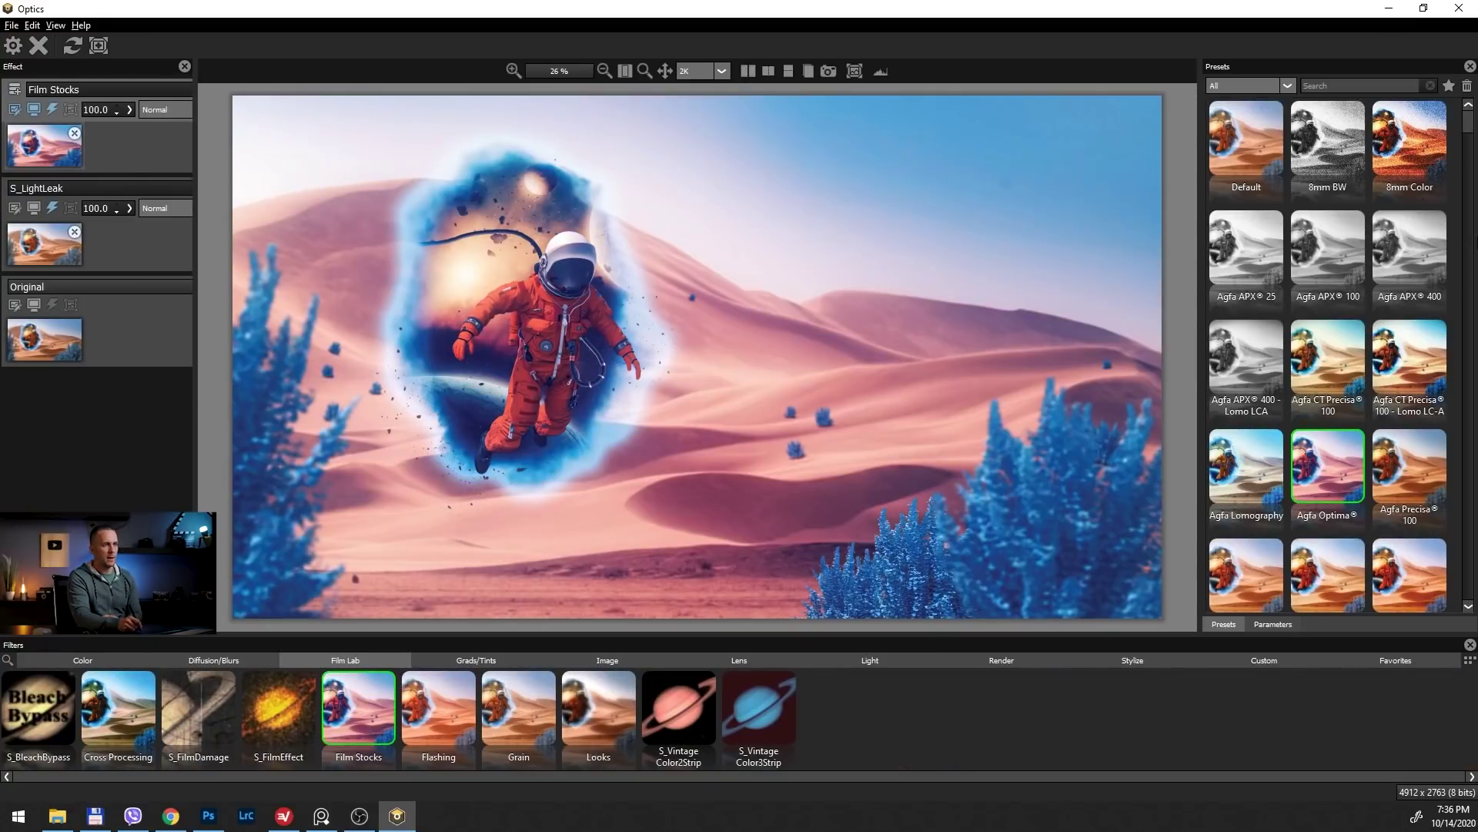
Try the Fuji 8553 35mm and Fuji Astia 100F film stock presets and compare the look with the original.
left_click_drag(1465, 133, 1475, 284)
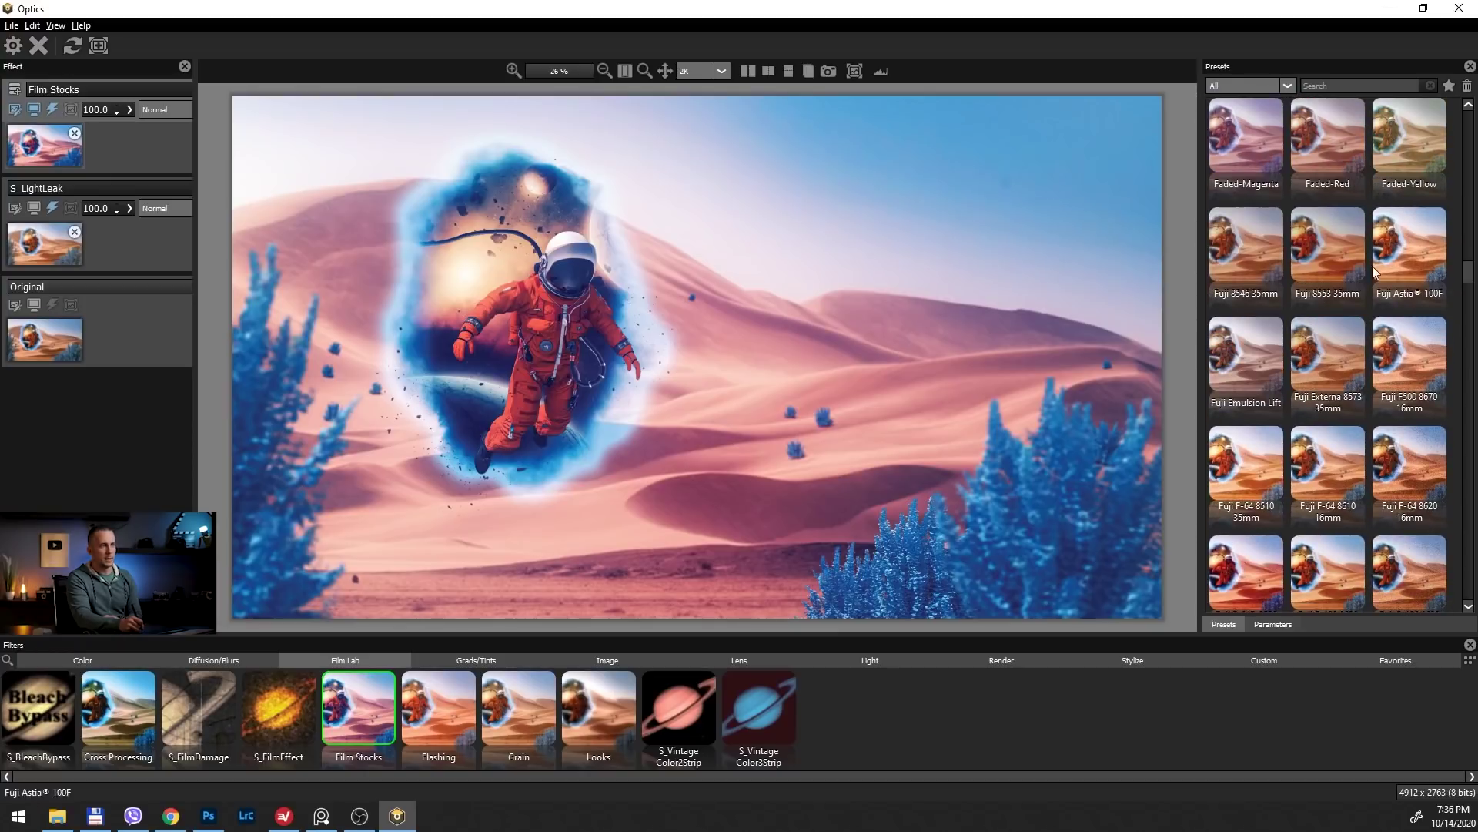
left_click(1328, 263)
left_click(1392, 241)
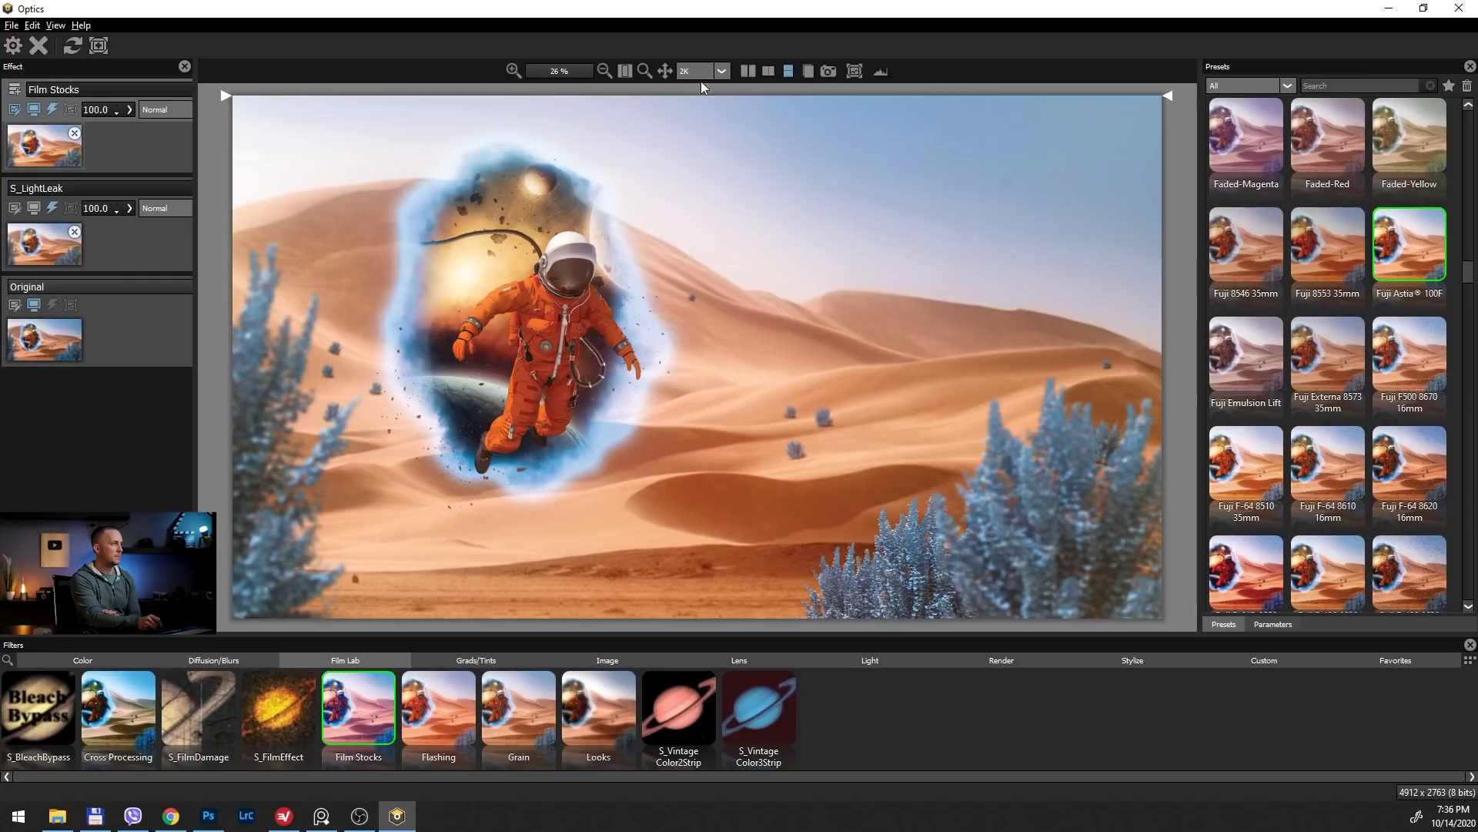
left_click_drag(279, 96, 182, 52)
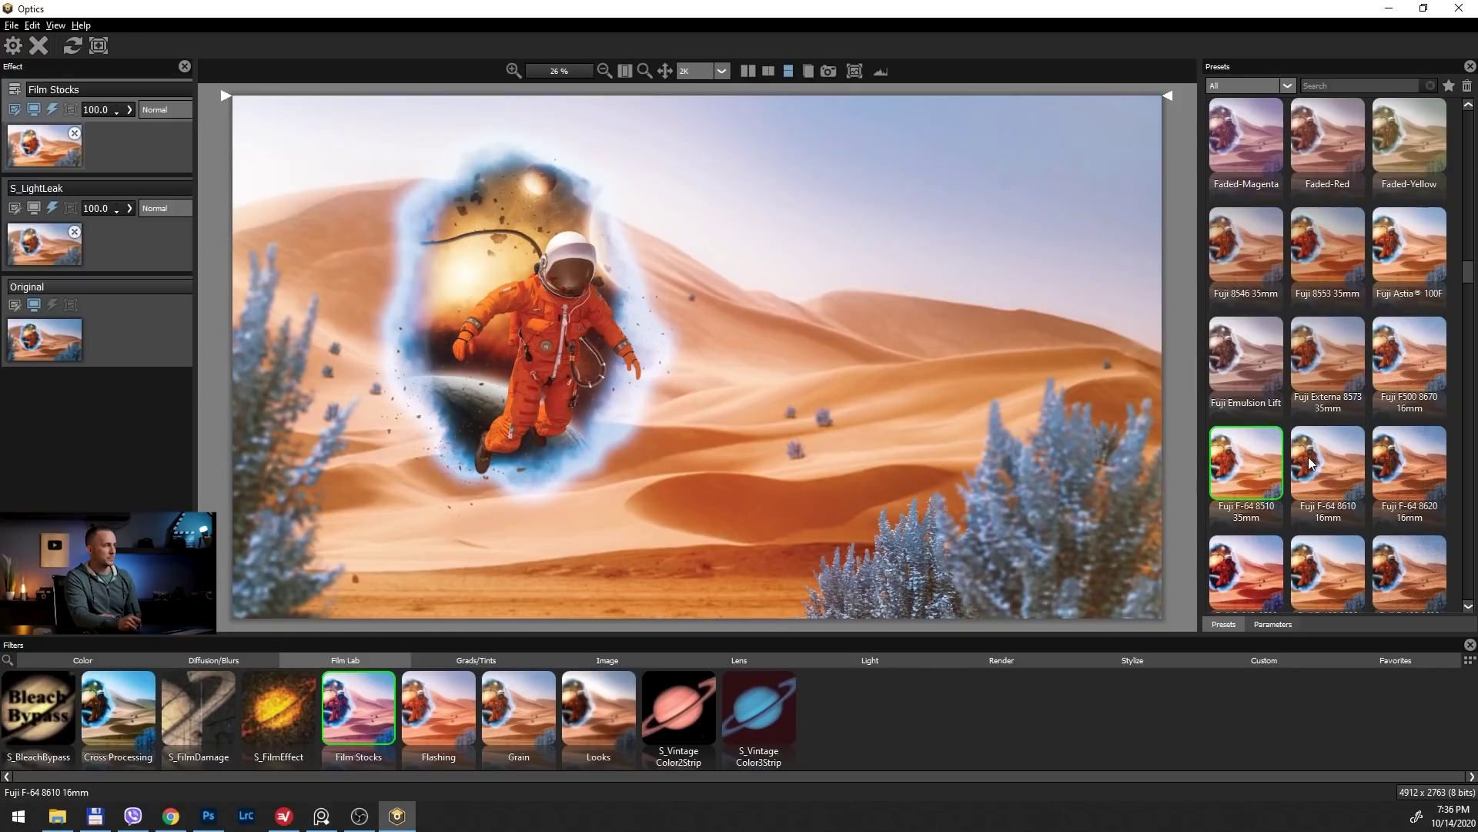
Try the Fuji Externa 8573 35mm, F-250 8650 16mm and F-125 8630 16mm presets, comparing the result with the original.
left_click(1319, 367)
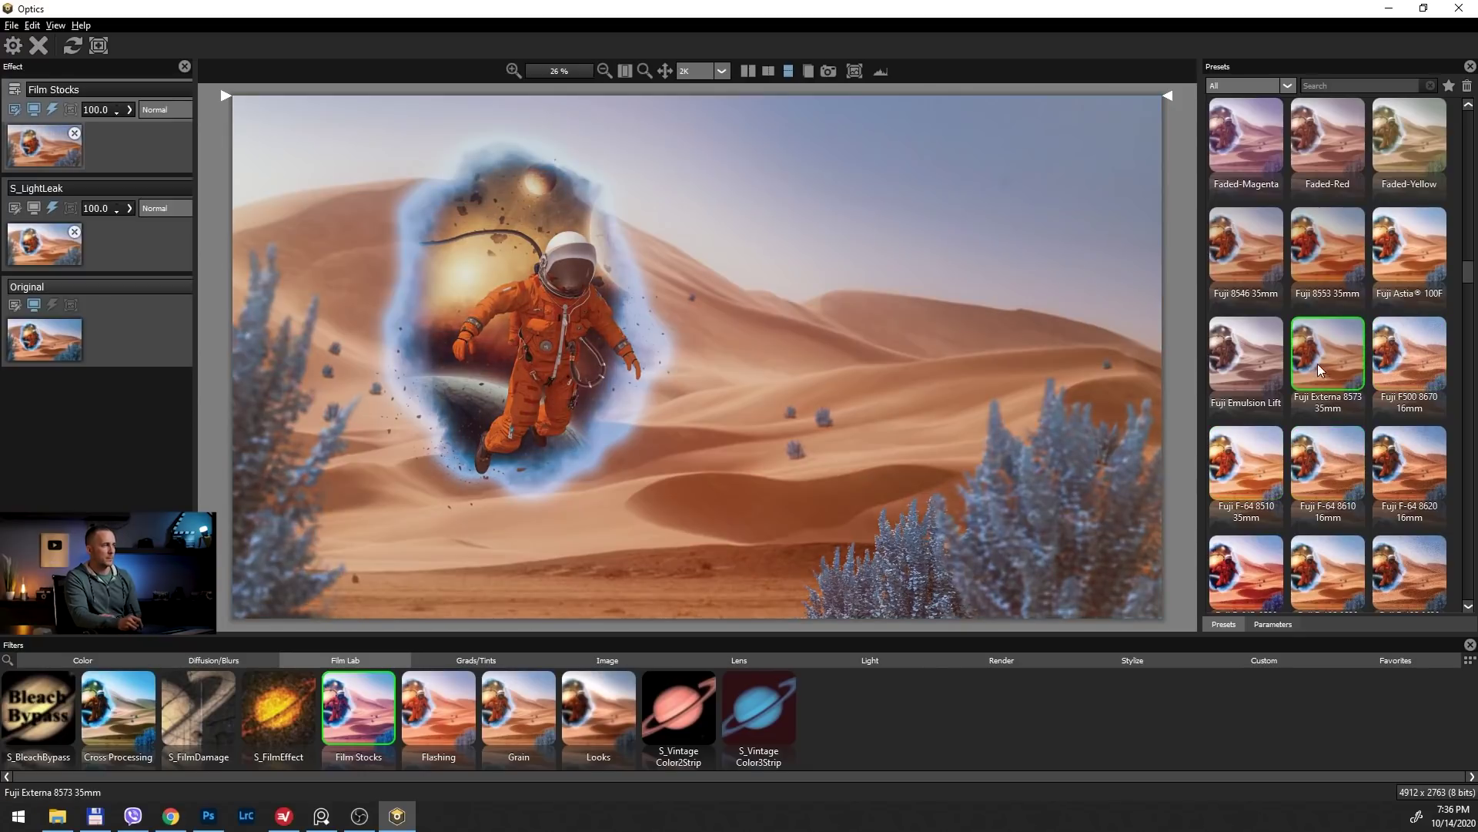
left_click_drag(1465, 277, 1469, 291)
left_click(1266, 281)
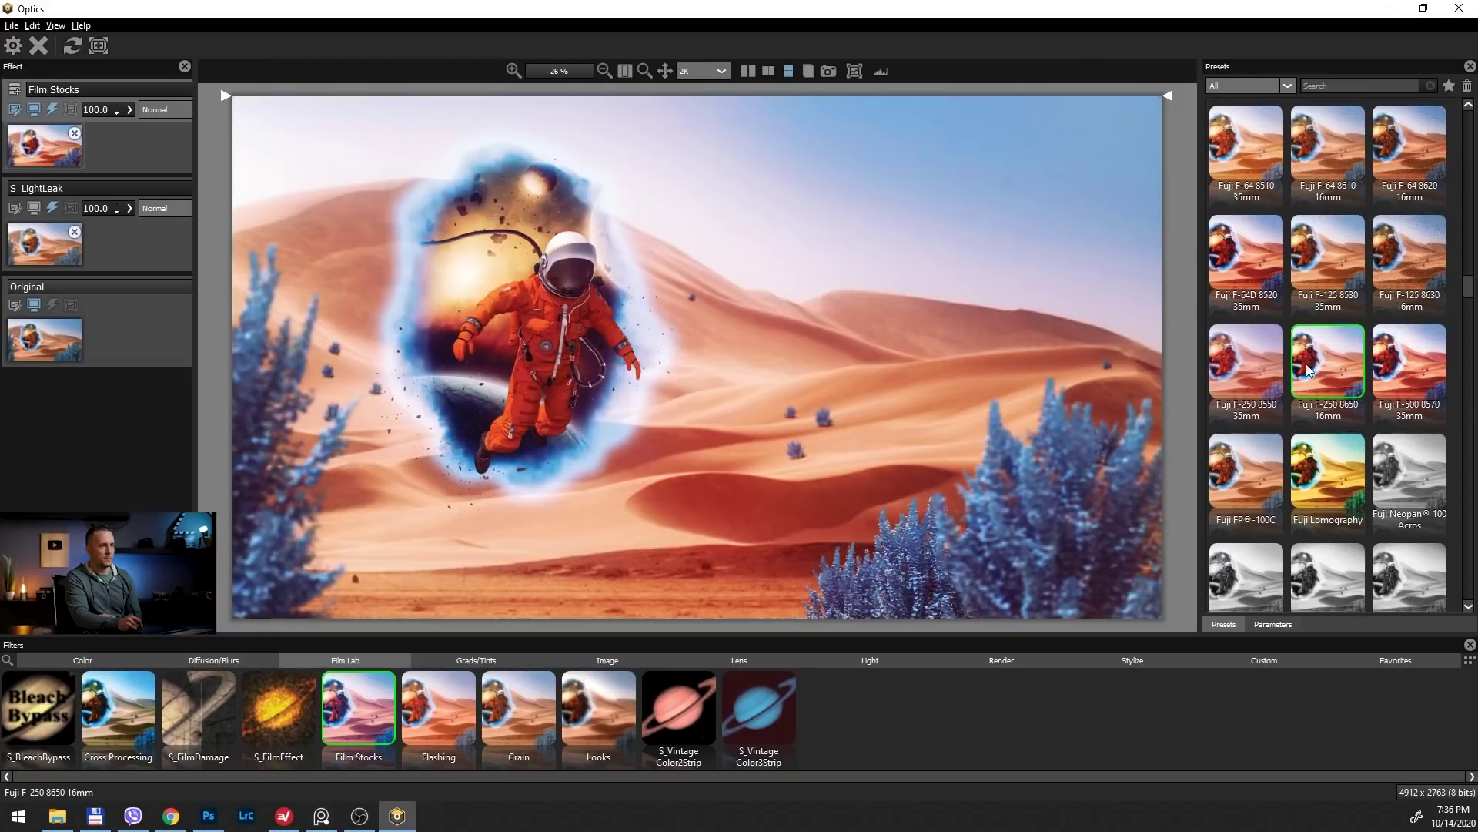
left_click(1410, 269)
left_click_drag(1469, 298, 1470, 289)
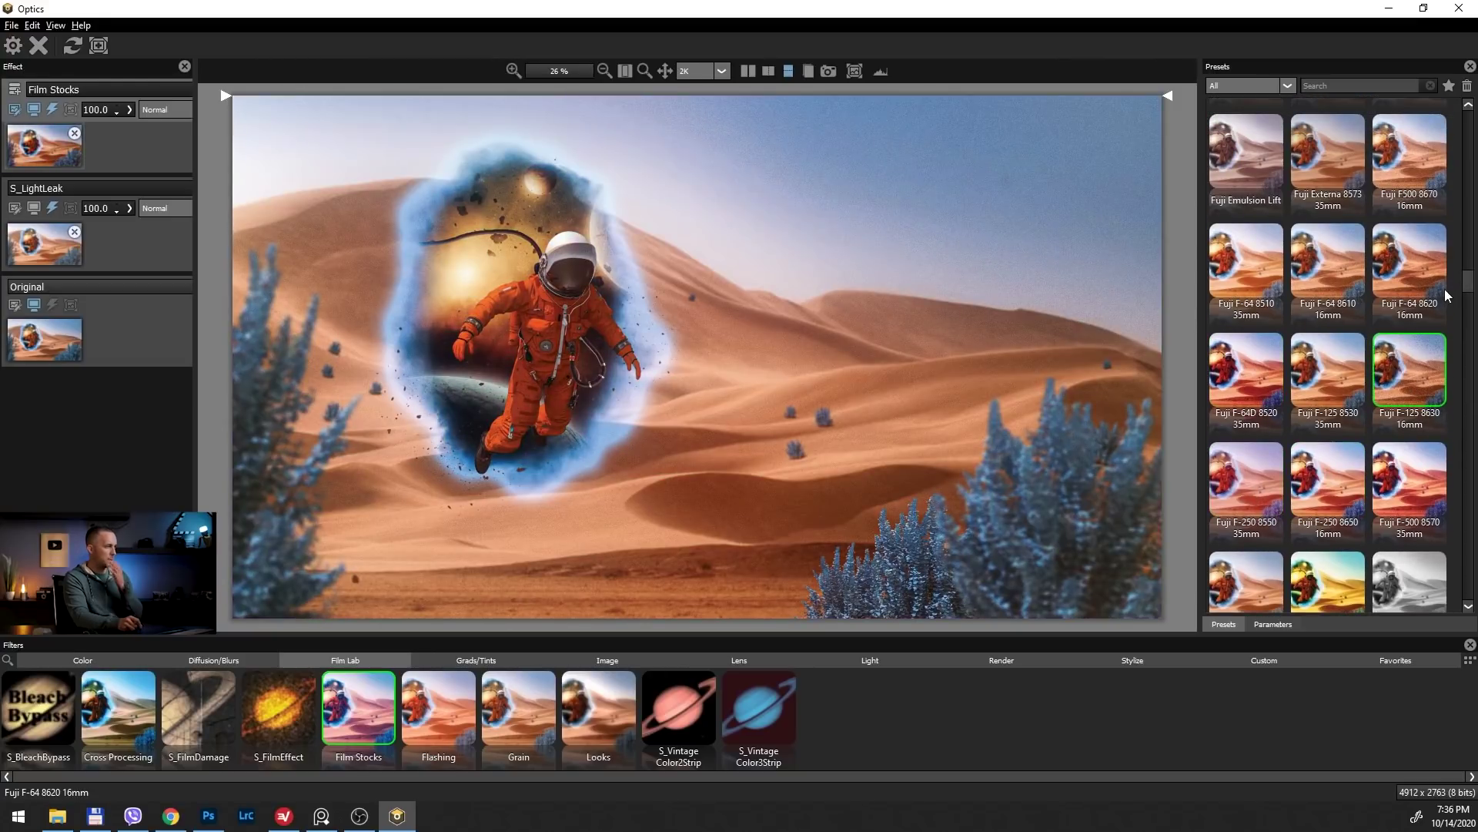
mouse_move(1168, 97)
left_mouse_down()
mouse_move(1166, 604)
mouse_move(1158, 98)
left_mouse_up()
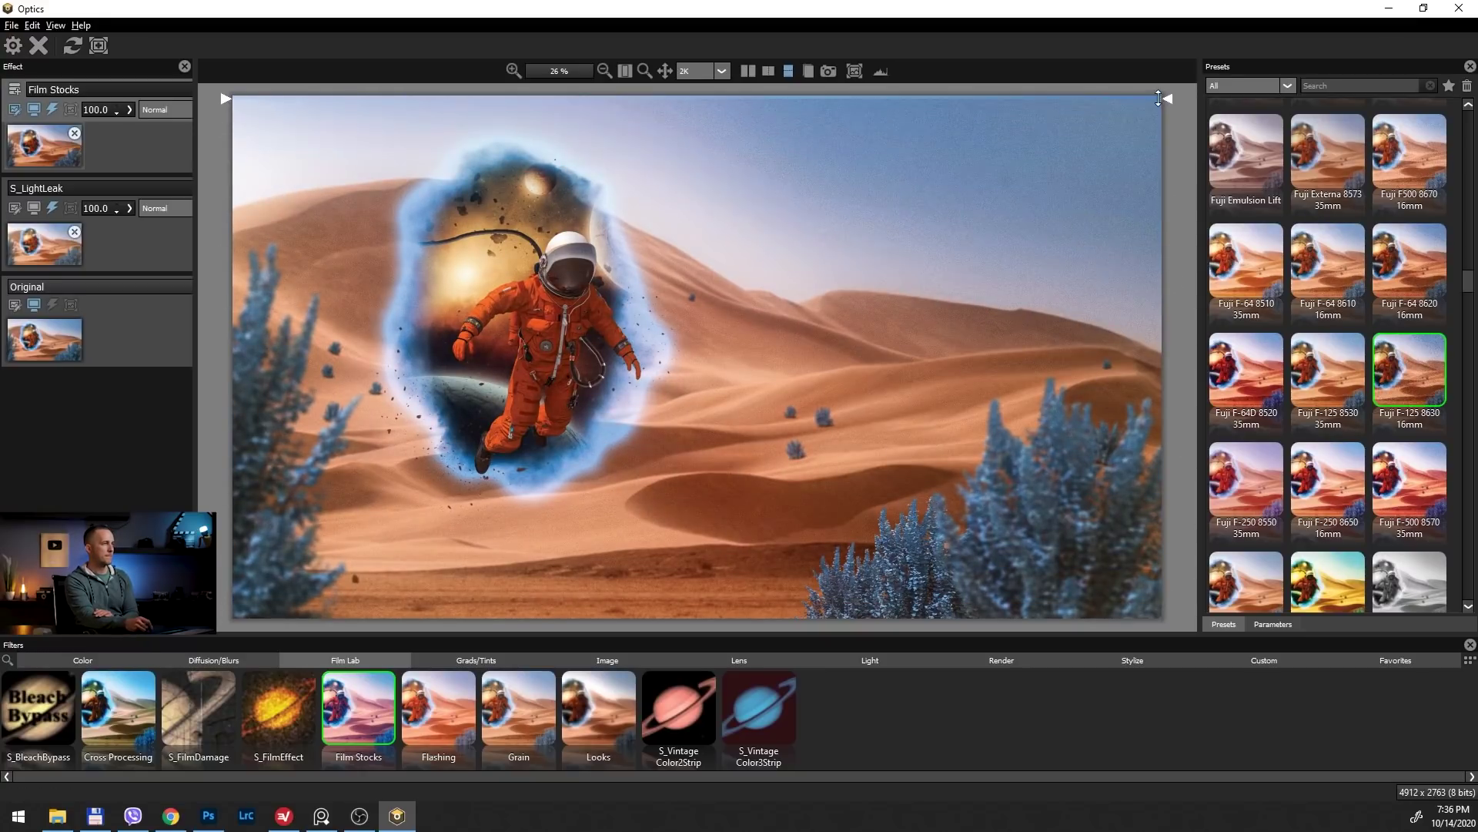
Try the Fuji F500 8670 16mm preset, then choose Fuji Astia 100F for the Film Stocks effect.
scroll(1469, 286, "up", 3)
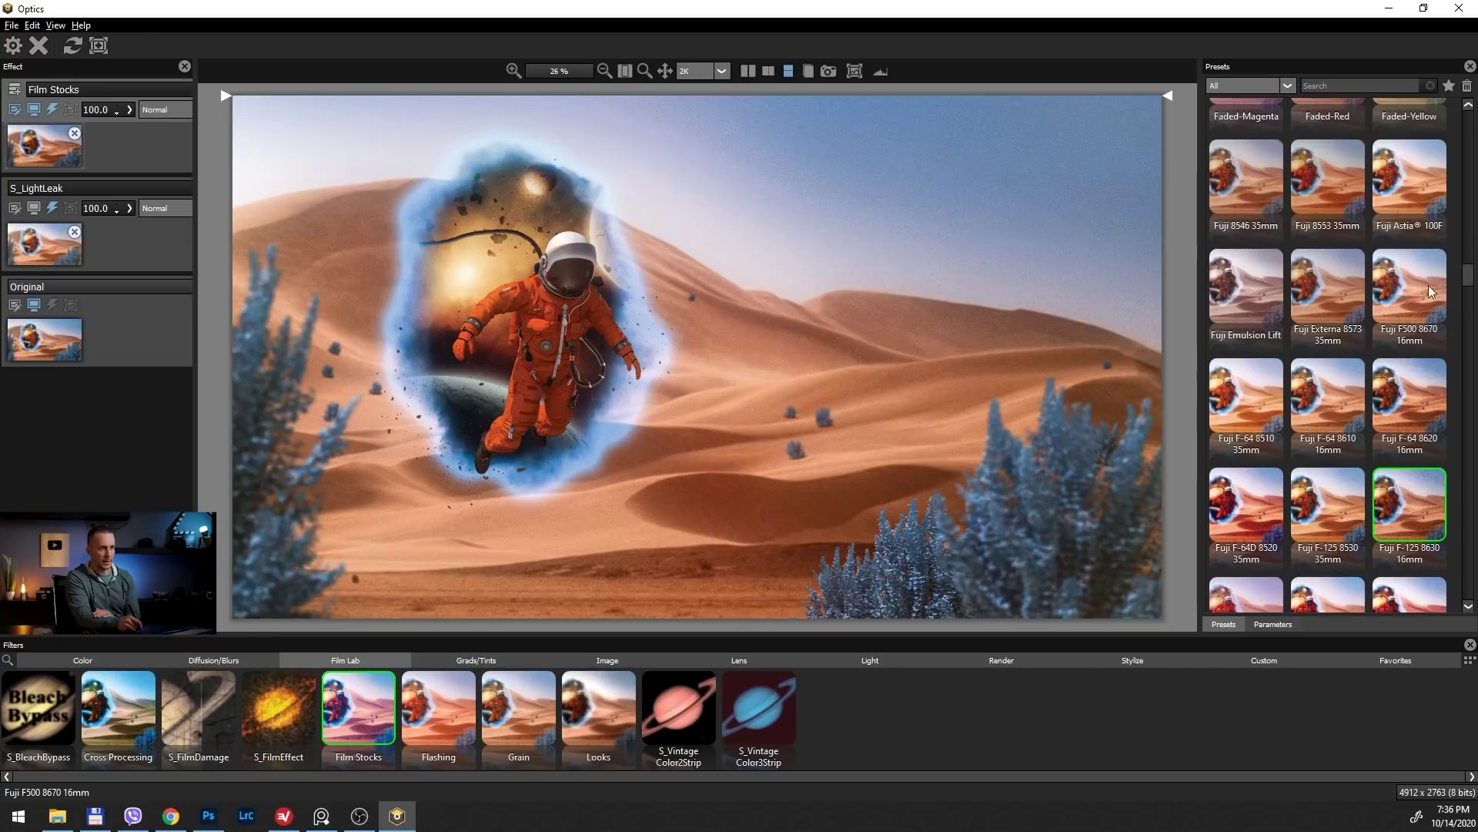
left_click(1412, 291)
left_click(1417, 194)
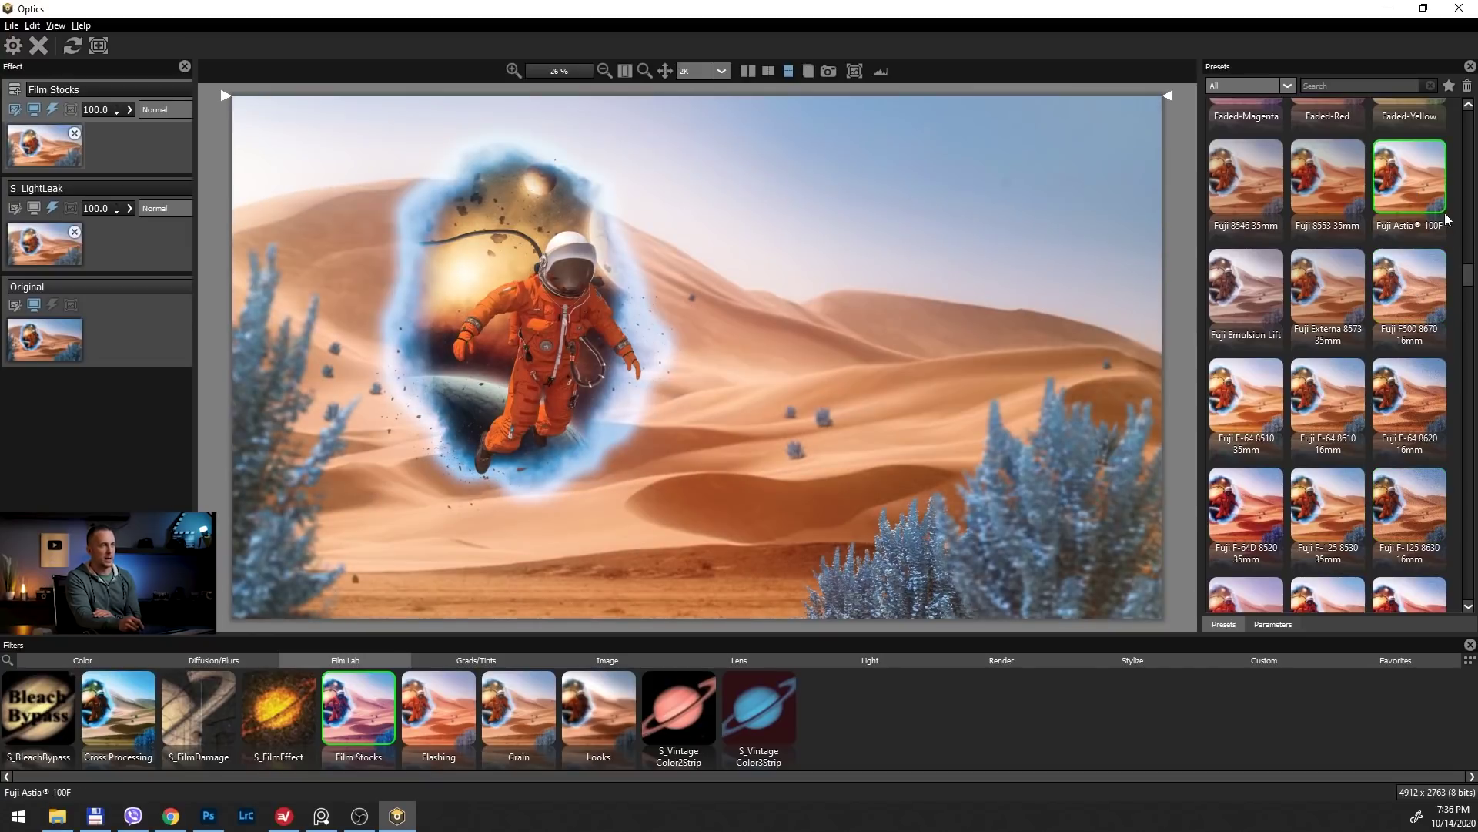
Lower the Film Stocks opacity to 45.2, compare it with the original and apply the Optics effects to the Photoshop layer.
left_click(130, 110)
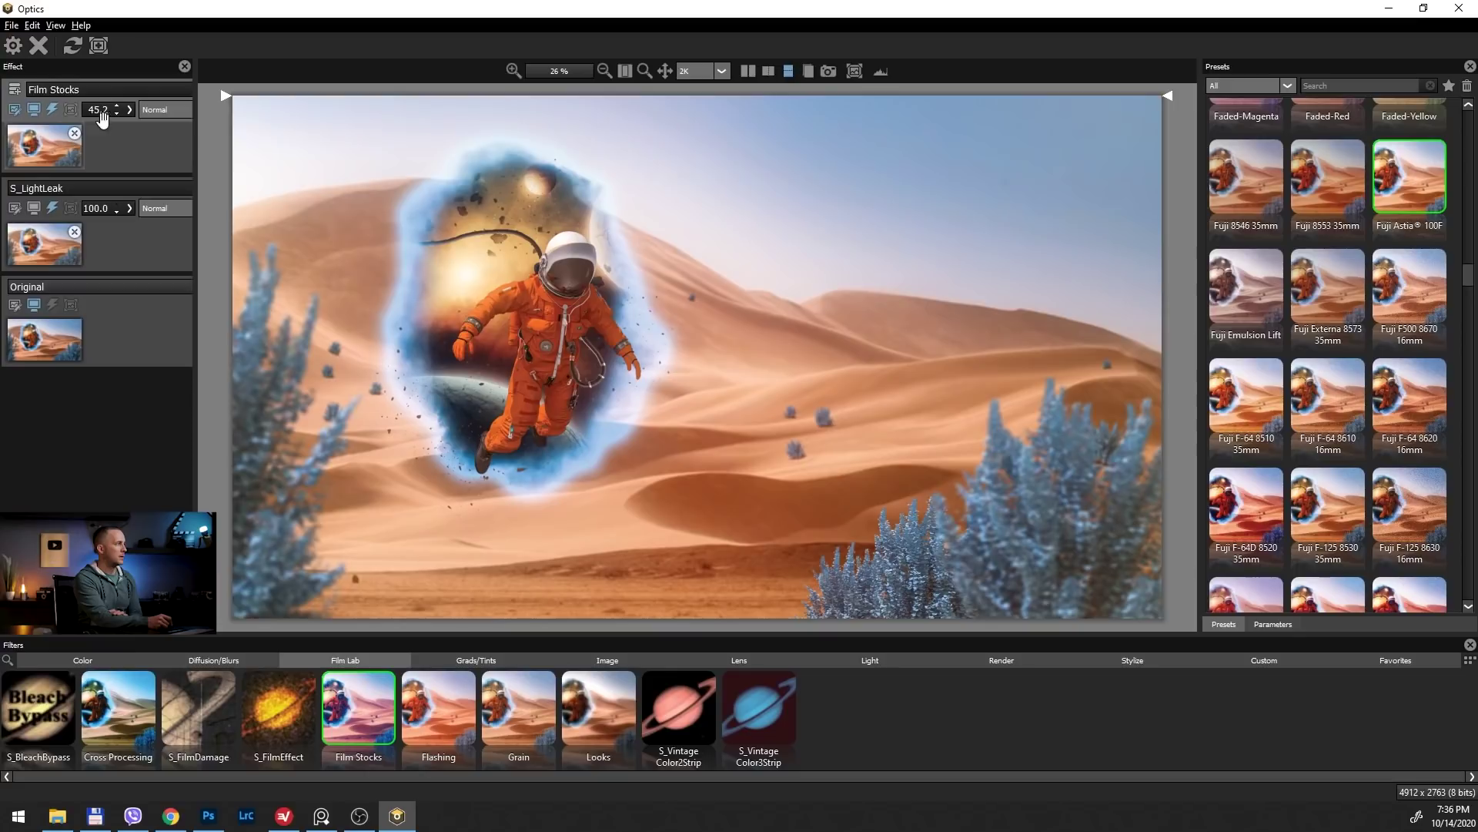
mouse_move(230, 94)
left_mouse_down()
mouse_move(223, 312)
mouse_move(334, 622)
mouse_move(223, 241)
mouse_move(226, 95)
left_mouse_up()
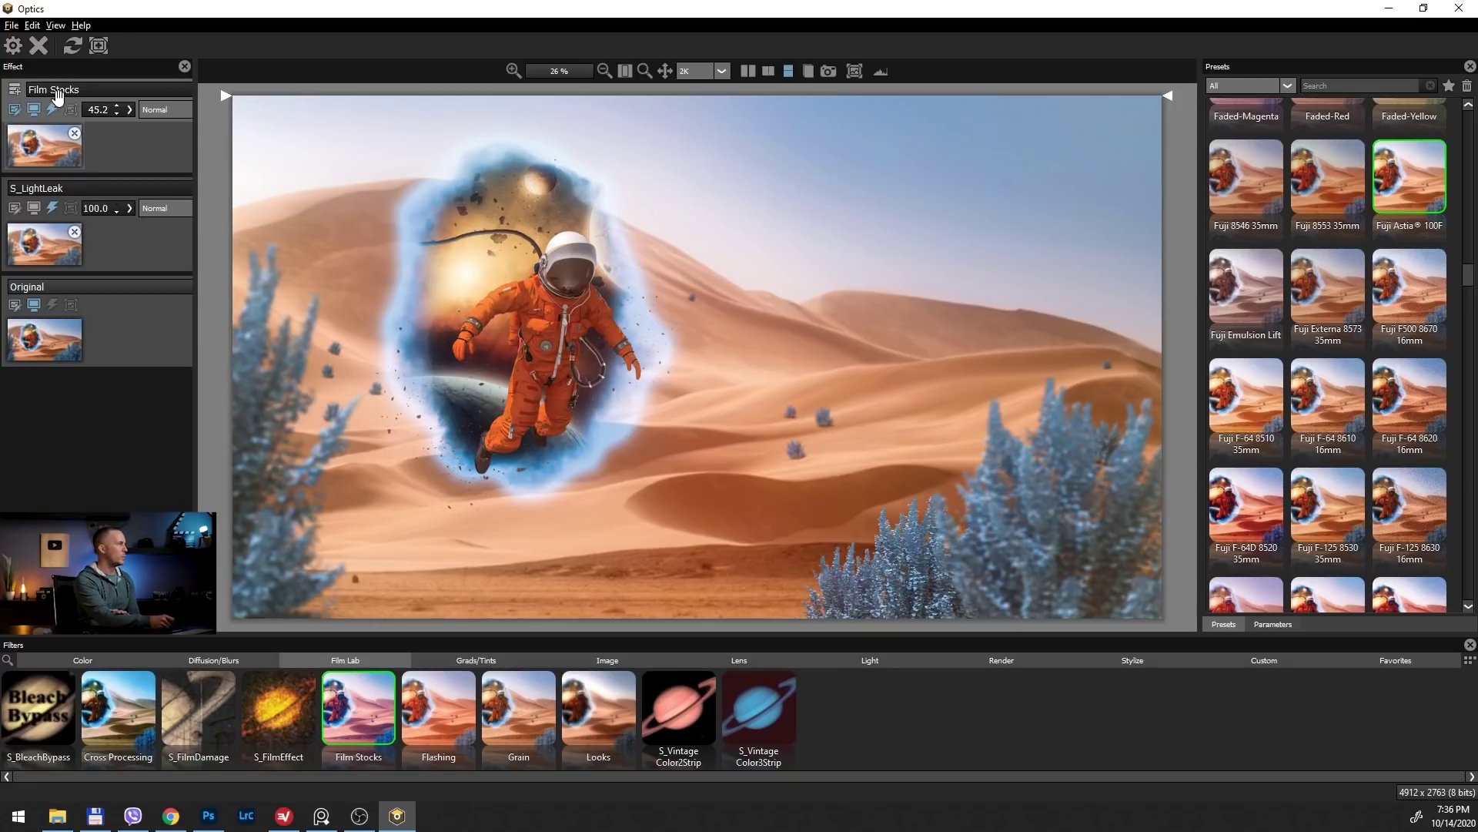
left_click(13, 47)
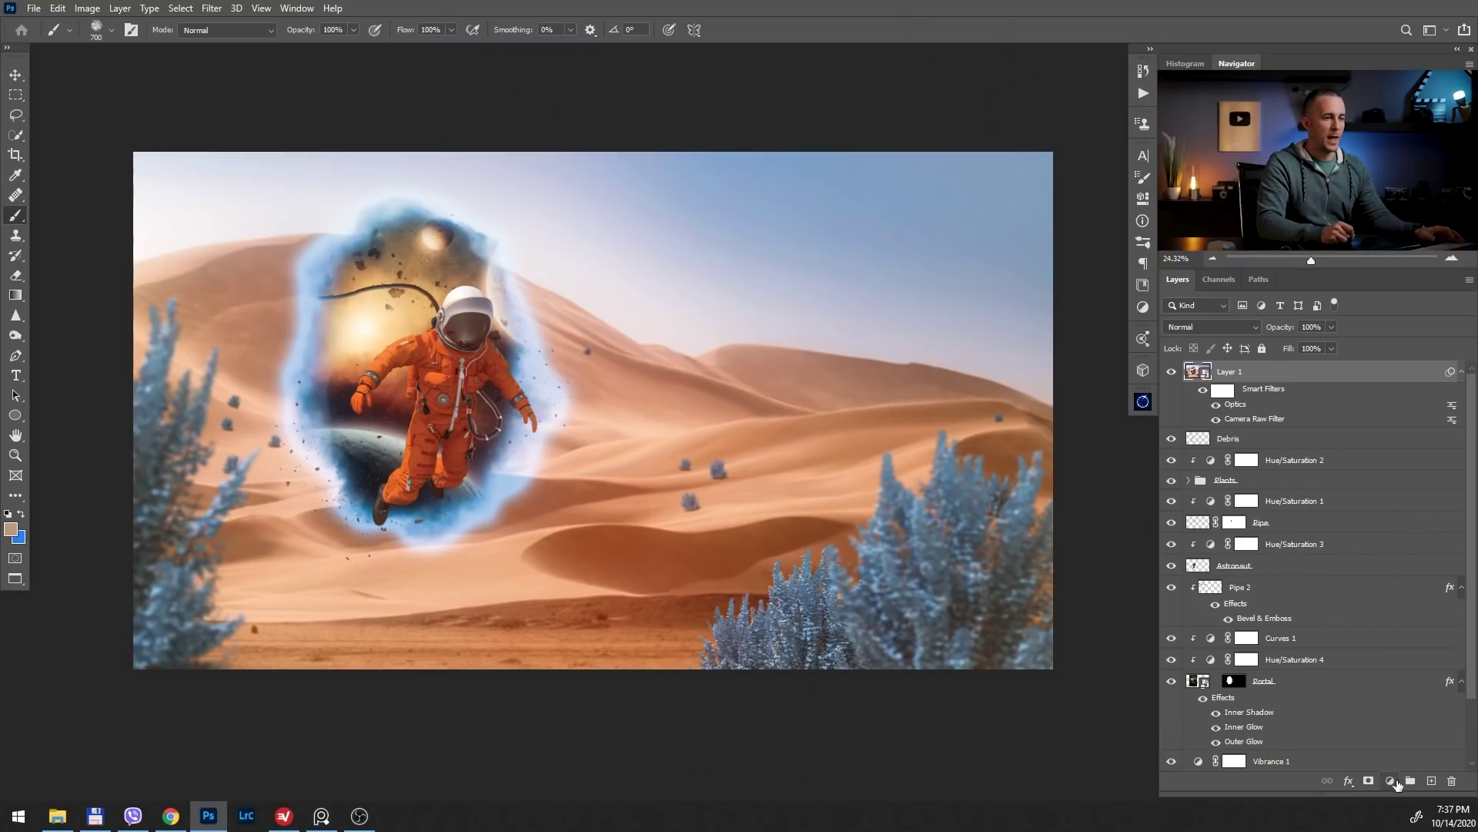
Add a Curves adjustment layer above Layer 1 and shape a subtle contrast curve, with the shadow point at input 78, output 69.
left_click(1391, 781)
left_click(1373, 591)
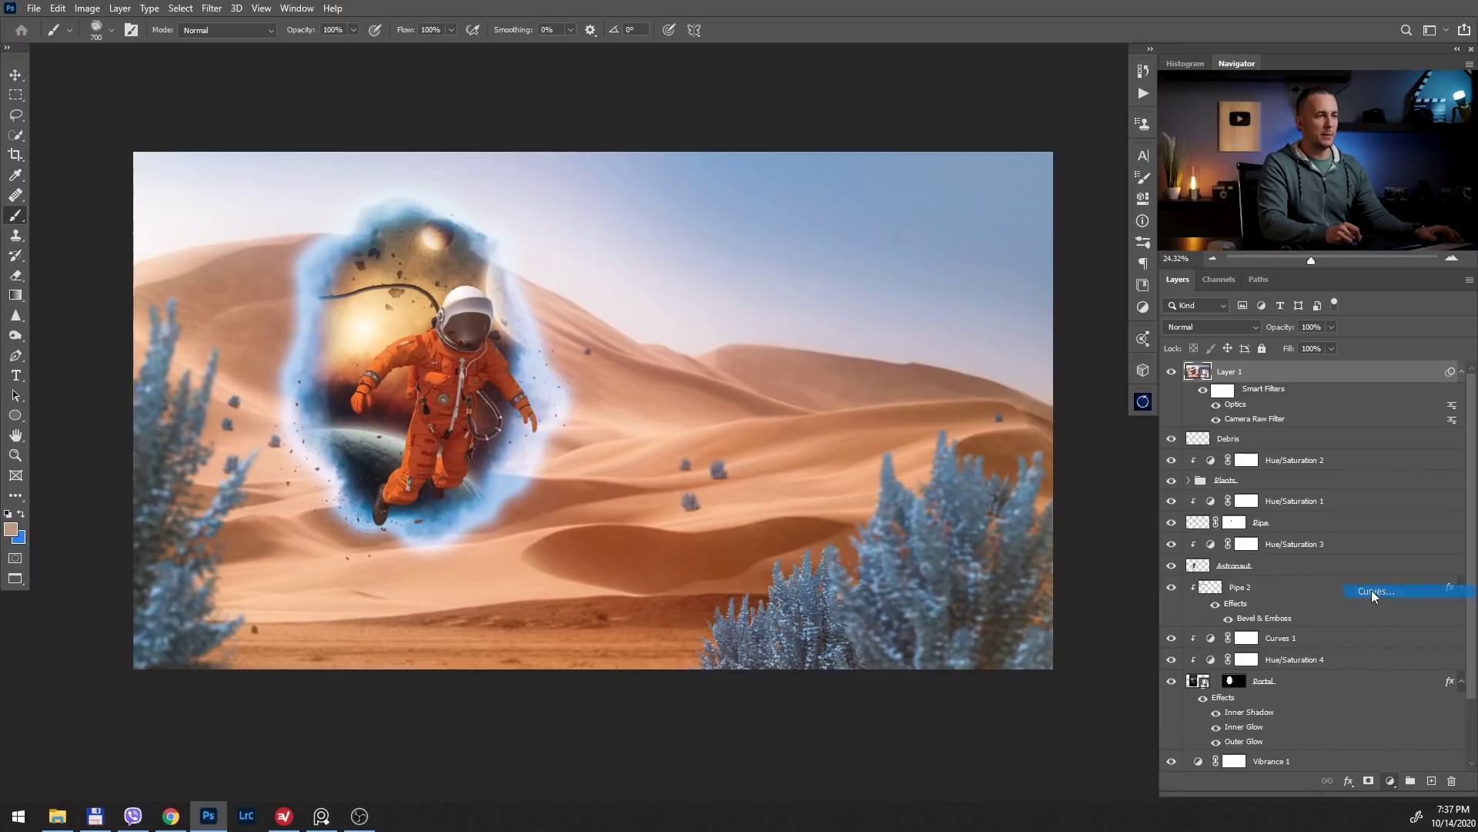
left_click_drag(1053, 287, 1051, 280)
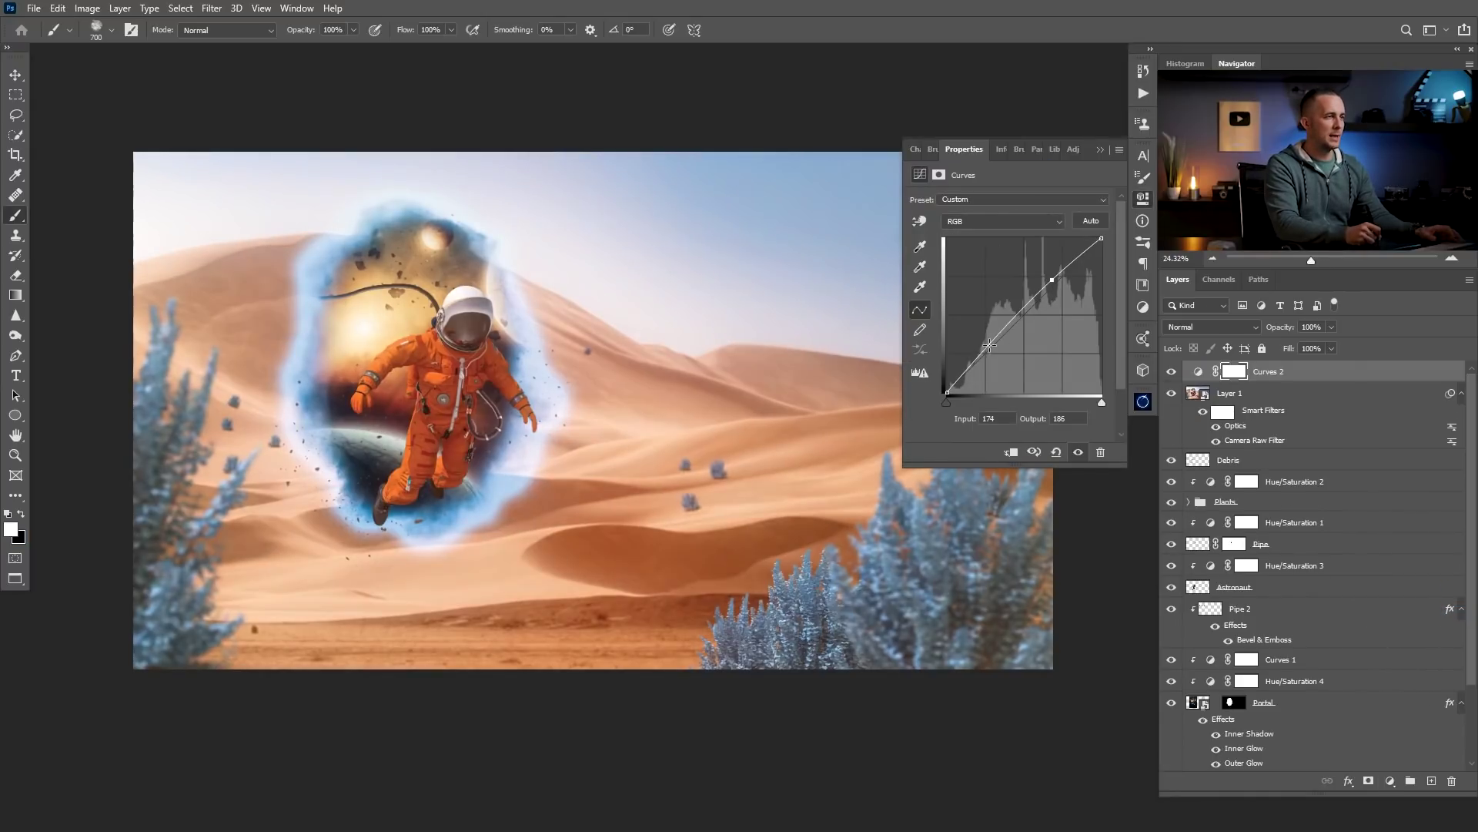
left_click_drag(994, 356, 994, 355)
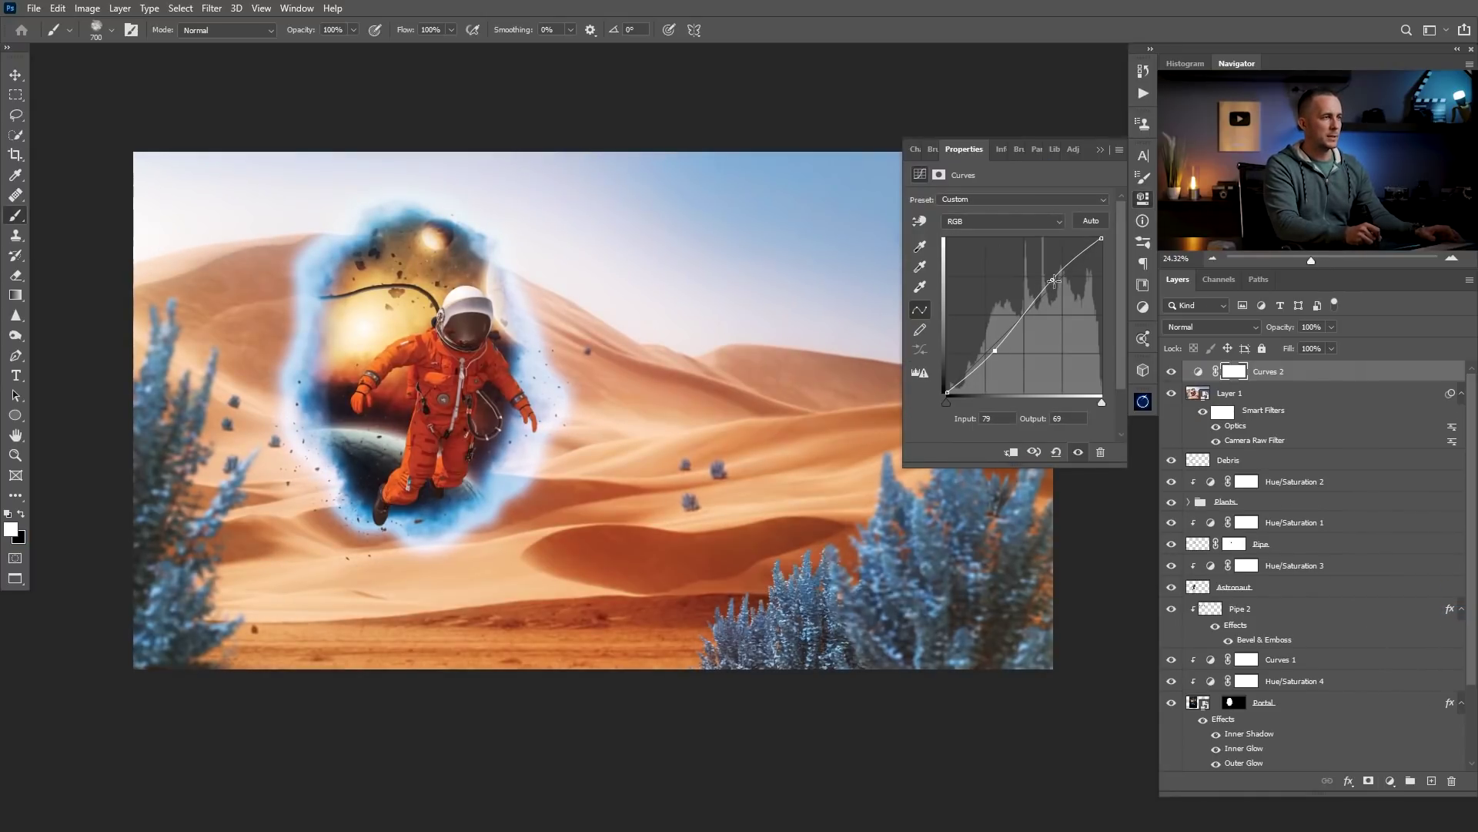
left_click_drag(1055, 282, 1054, 281)
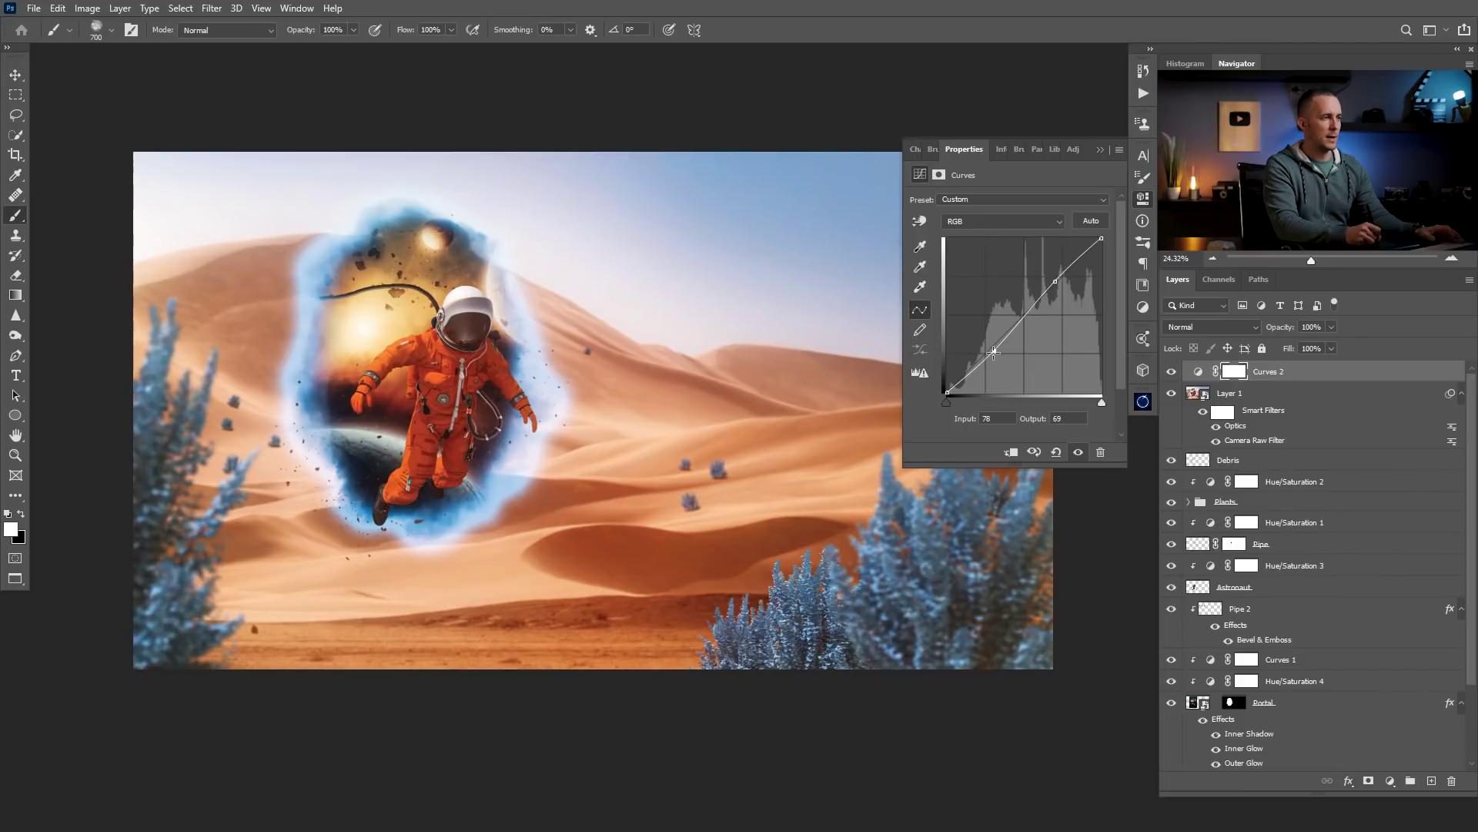
Set the new Curves layer's blend mode to Luminosity and compare the image with and without it.
left_click(1205, 326)
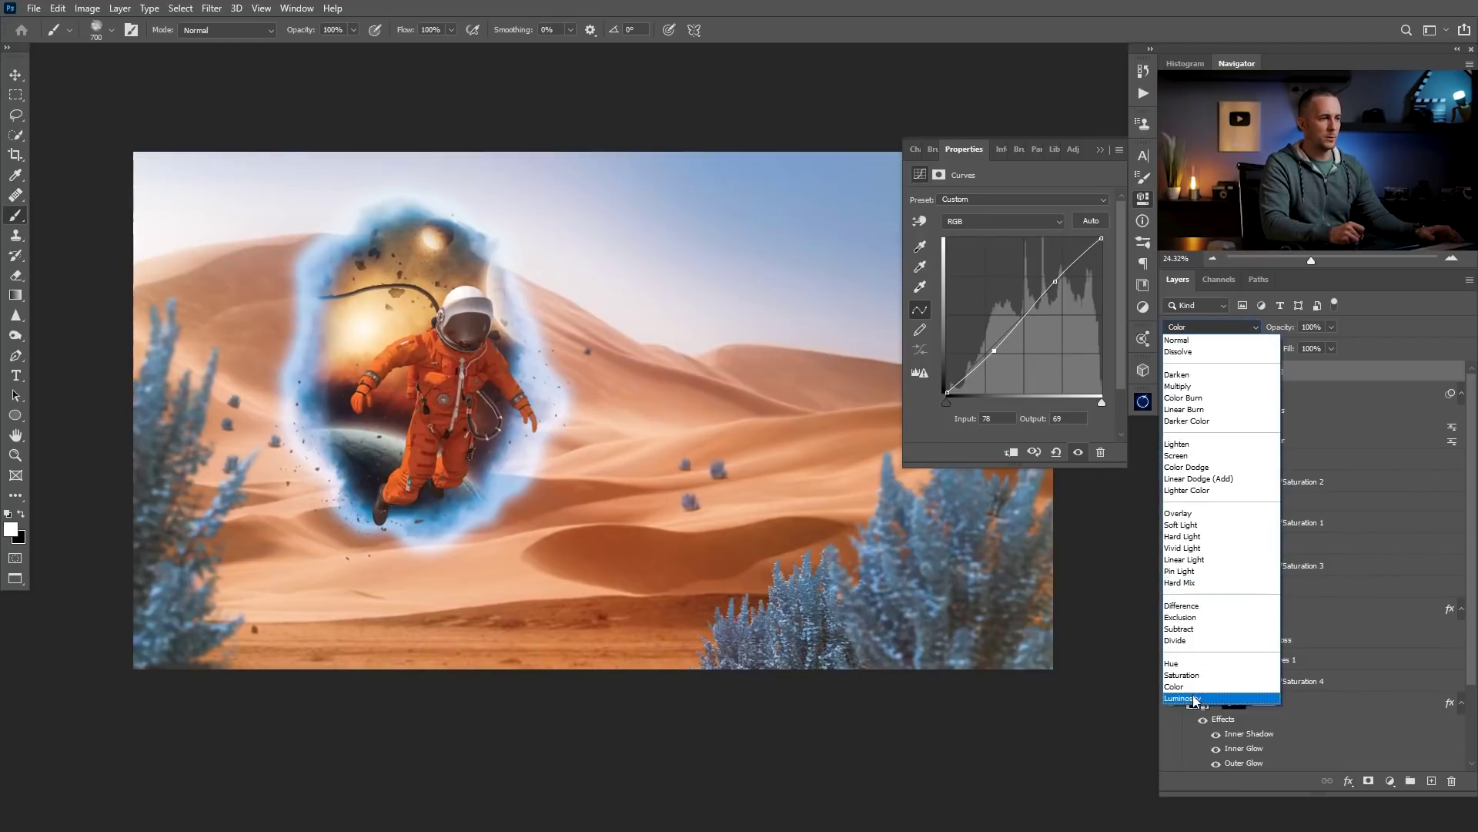
left_click(1198, 698)
left_click(1172, 373)
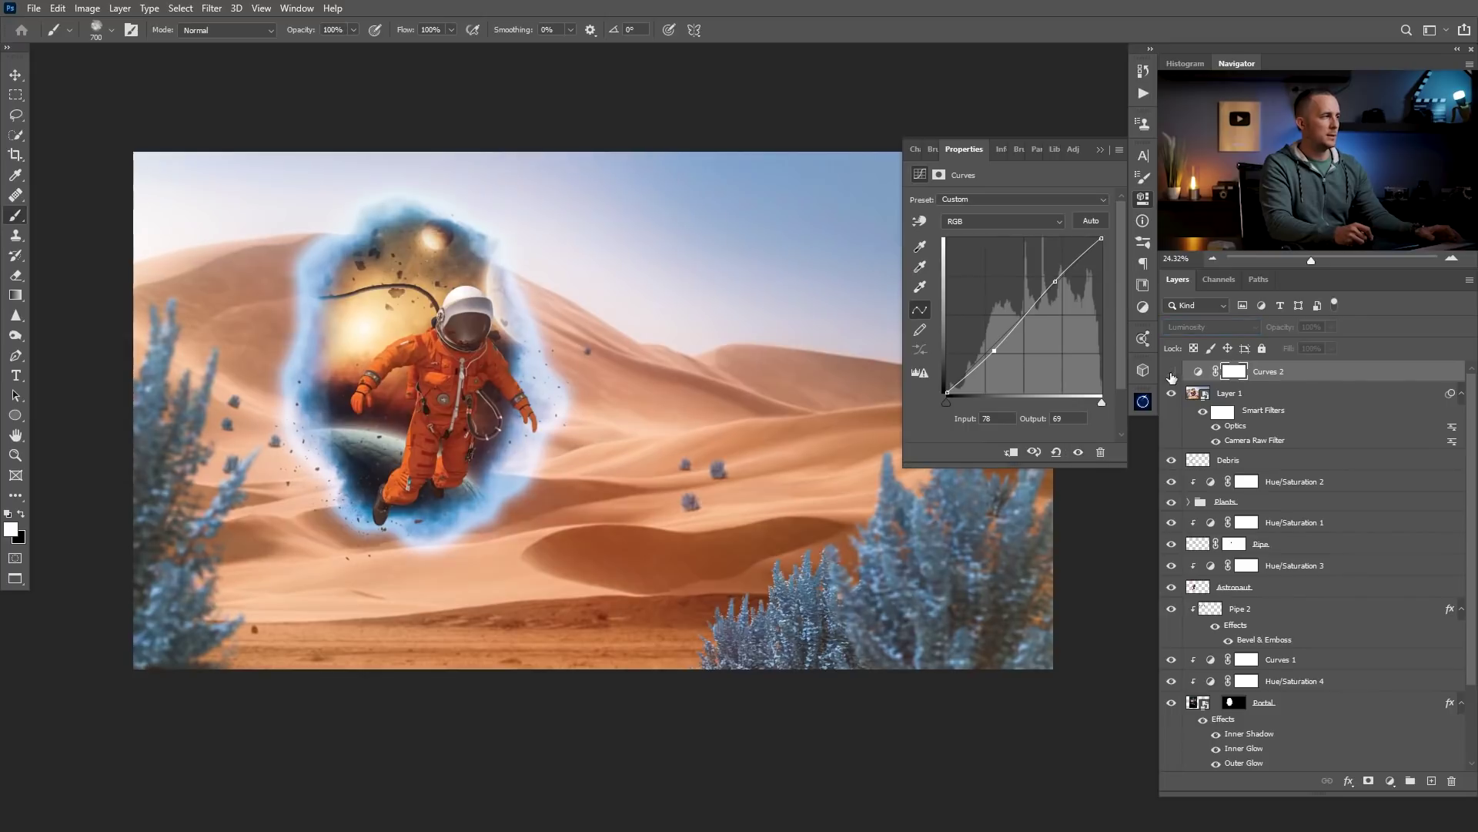
left_click(1171, 370)
left_click(1101, 150)
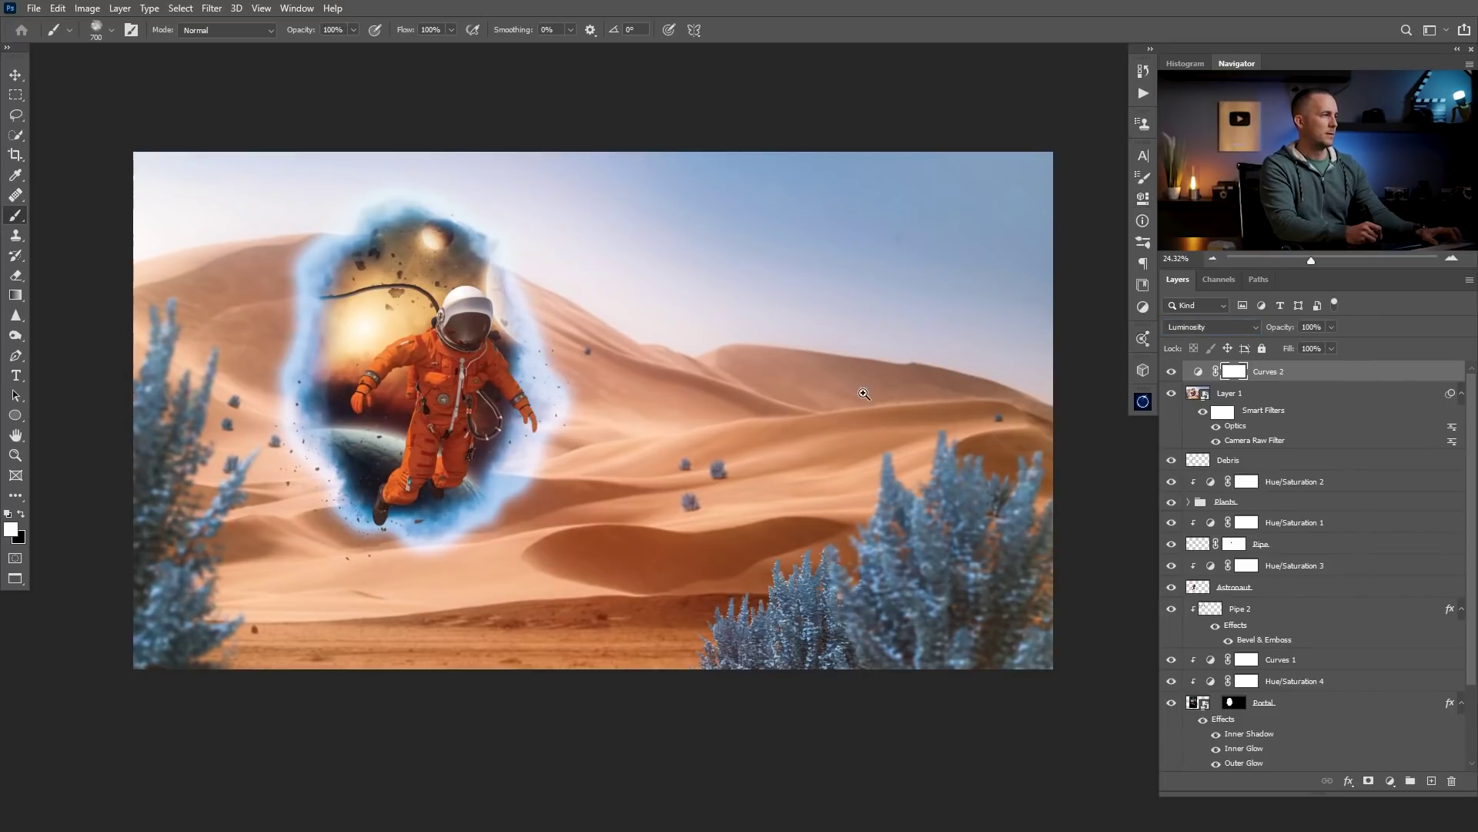
left_click(860, 400, "ctrl")
left_click_drag(861, 401, 865, 410)
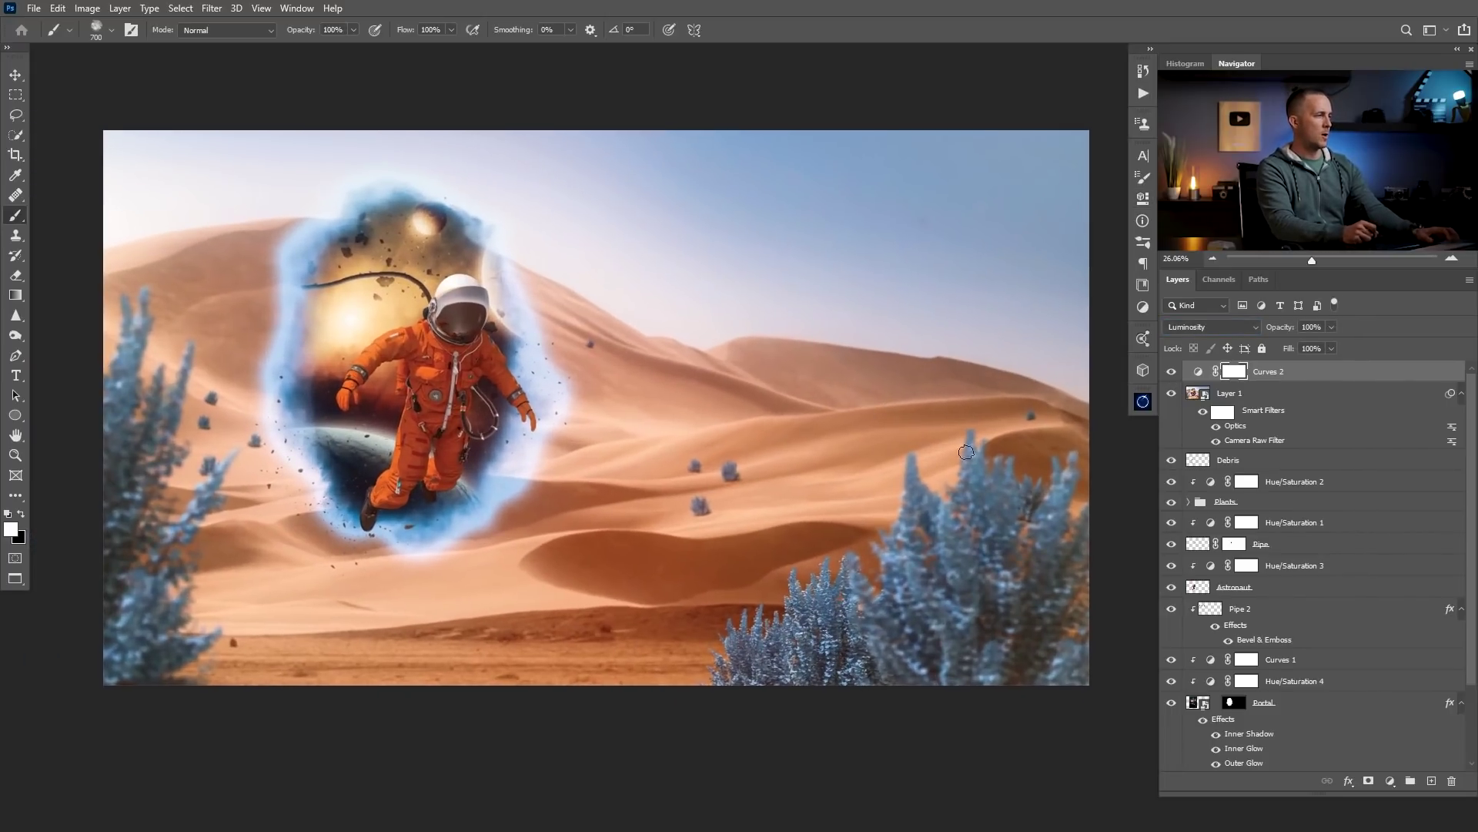